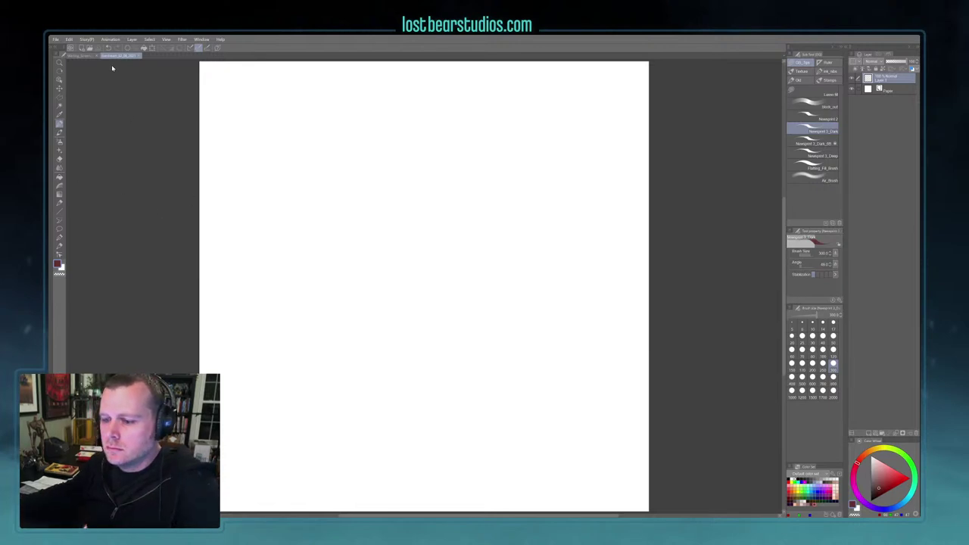
Close the waiting-screen image so that only the blank canvas document stays open
left_click(76, 56)
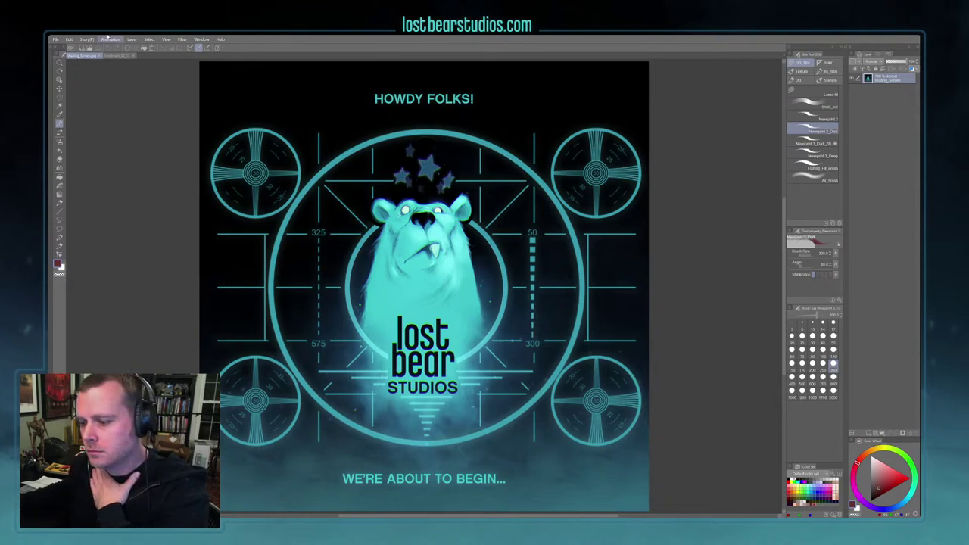
left_click(118, 55)
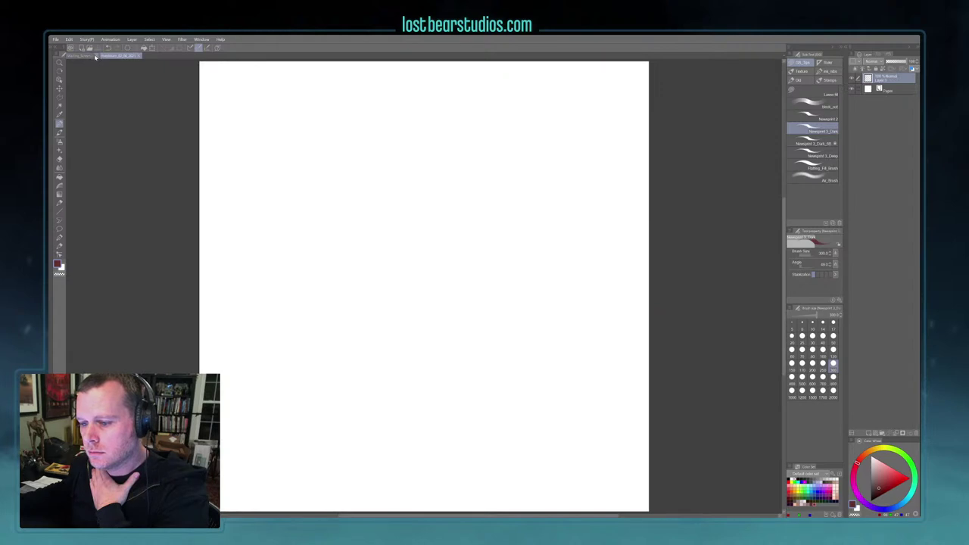
left_click(95, 56)
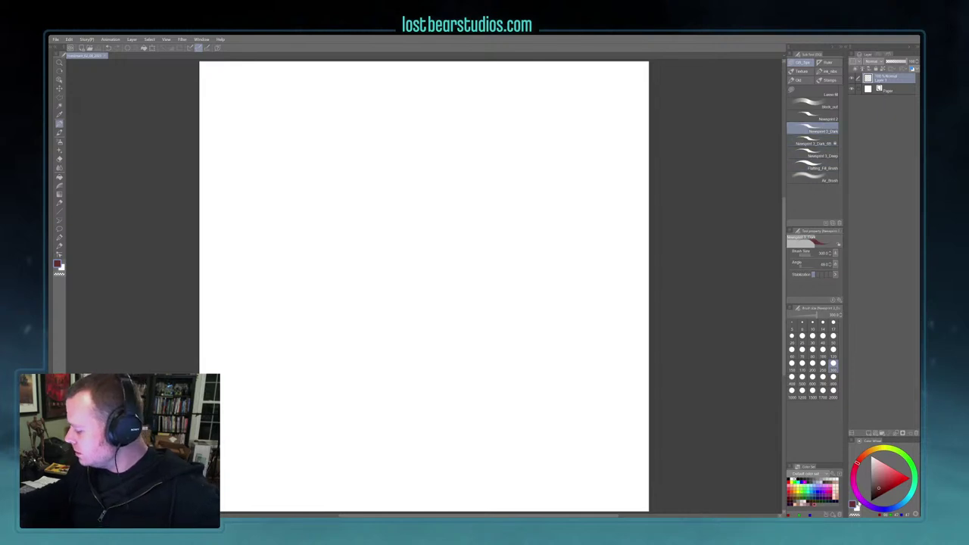
Enlarge the brush to 600 and sketch a small upright form with a rounded top low on the canvas
key("bracketright")
key("bracketright")
key("bracketright")
mouse_move(257, 371)
left_mouse_down()
mouse_move(268, 297)
mouse_move(282, 287)
mouse_move(326, 349)
left_mouse_up()
mouse_move(278, 395)
left_mouse_down()
mouse_move(259, 390)
mouse_move(318, 290)
left_mouse_up()
mouse_move(328, 368)
left_mouse_down()
mouse_move(326, 387)
mouse_move(333, 348)
left_mouse_up()
left_click_drag(280, 287, 326, 383)
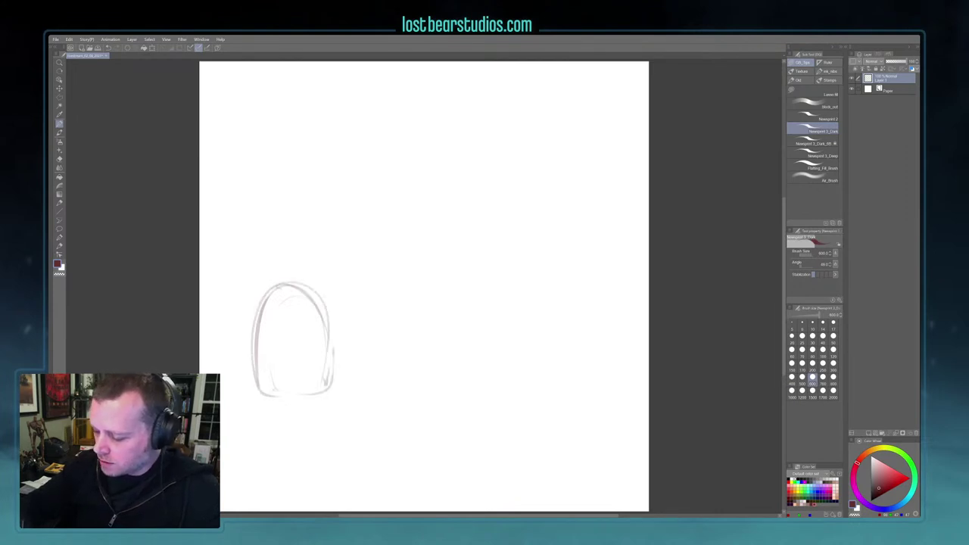
mouse_move(268, 405)
left_mouse_down()
mouse_move(325, 398)
mouse_move(341, 348)
left_mouse_up()
Sketch a second, roughly twice as tall arched form with a curved base beside the small one
left_click_drag(368, 395, 402, 186)
mouse_move(363, 288)
left_mouse_down()
mouse_move(424, 180)
mouse_move(476, 332)
left_mouse_up()
mouse_move(481, 234)
left_mouse_down()
mouse_move(478, 350)
mouse_move(389, 389)
left_mouse_up()
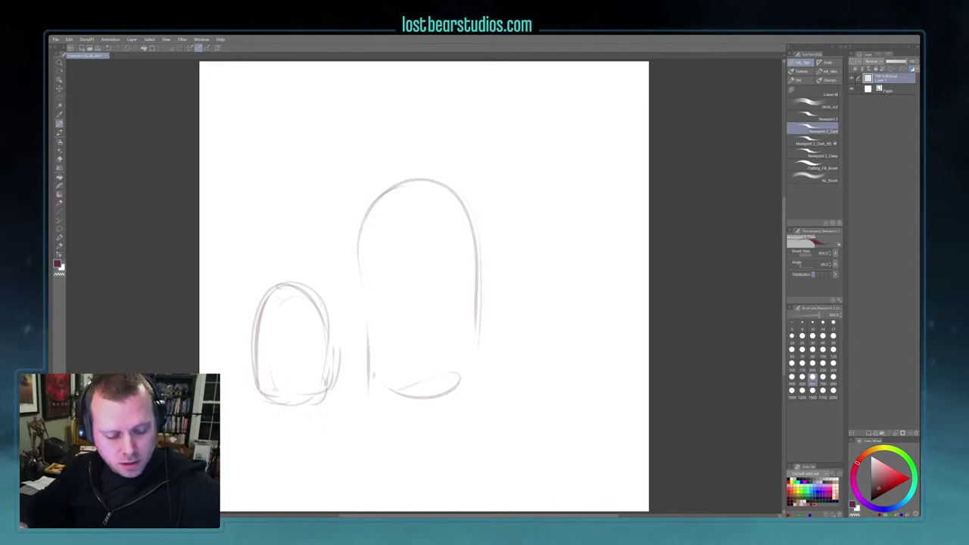
Shift the sketch aside and rough in the first side line and top curves of a third, taller form
key("k")
mouse_move(480, 384)
left_mouse_down()
mouse_move(462, 393)
mouse_move(521, 146)
left_mouse_up()
mouse_move(472, 168)
left_mouse_down()
mouse_move(515, 127)
mouse_move(527, 129)
left_mouse_up()
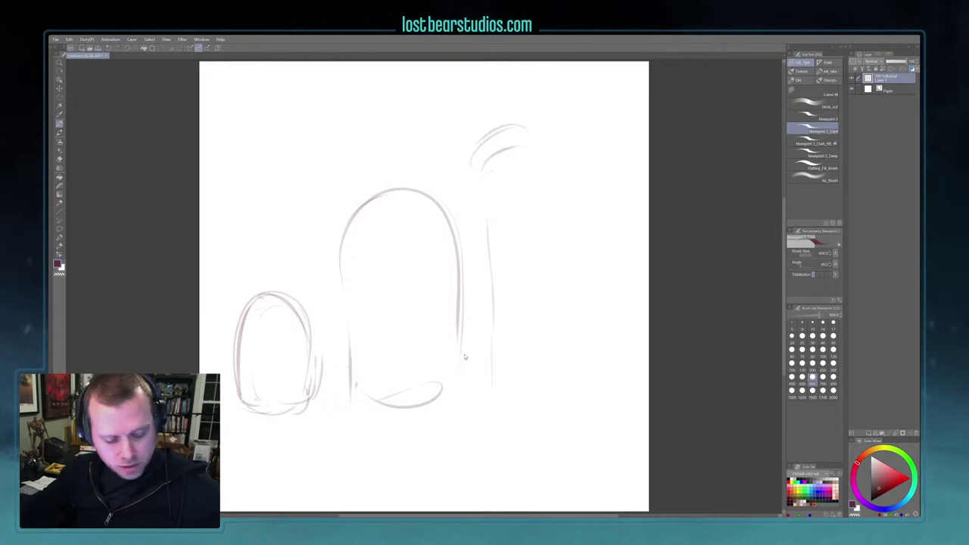
key("ctrl+x")
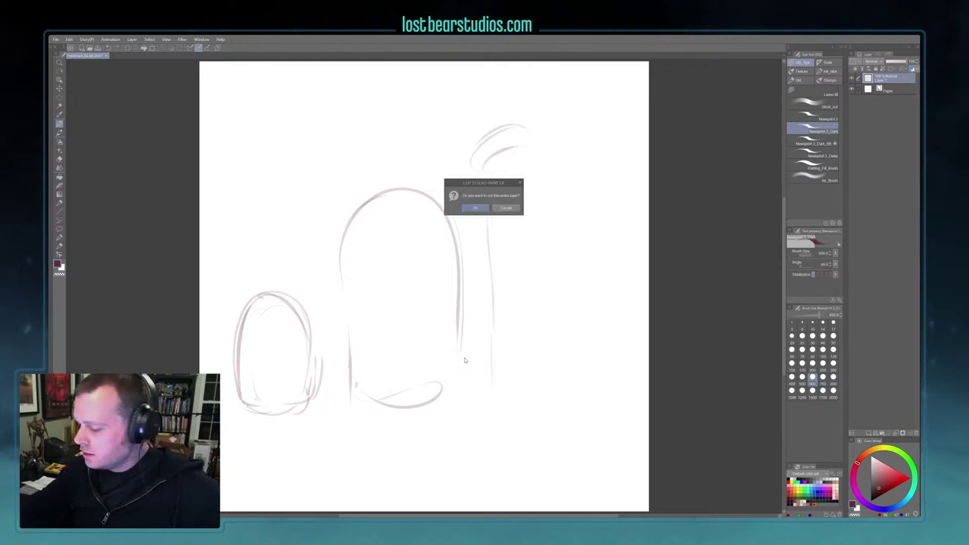
left_click(508, 207)
Move the whole sketch lower on the canvas and outline the large third form from its domed top to its rounded base
key("k")
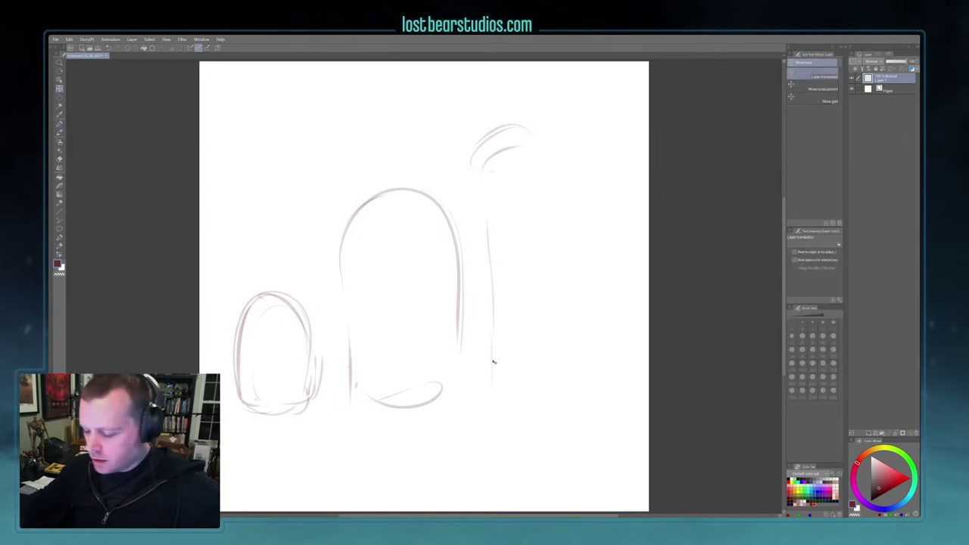
mouse_move(498, 361)
left_mouse_down()
mouse_move(489, 409)
mouse_move(434, 168)
mouse_move(494, 85)
mouse_move(596, 135)
mouse_move(606, 354)
left_mouse_up()
left_click(59, 125)
mouse_move(491, 264)
left_mouse_down()
mouse_move(532, 436)
mouse_move(580, 421)
left_mouse_up()
mouse_move(503, 399)
left_mouse_down()
mouse_move(518, 464)
mouse_move(580, 456)
mouse_move(600, 368)
left_mouse_up()
left_click_drag(475, 425, 502, 473)
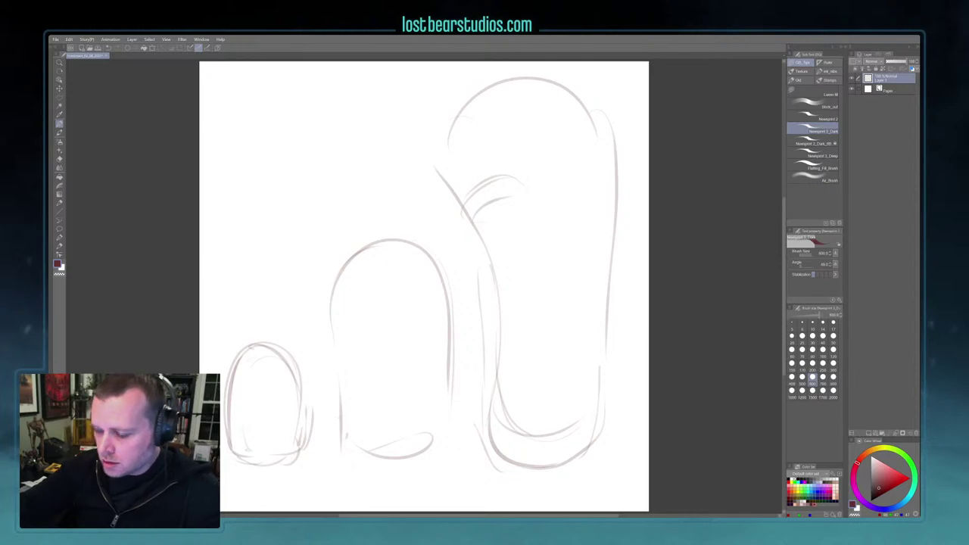
Draw long perspective guide lines across the three forms, from their bases up to the top of the tallest one
left_click_drag(242, 408, 494, 455)
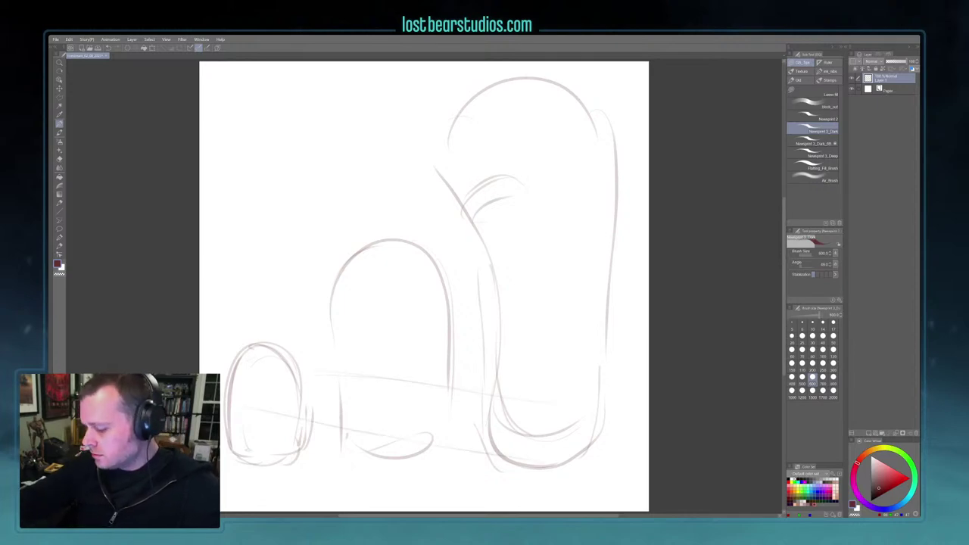
left_click_drag(318, 308, 548, 309)
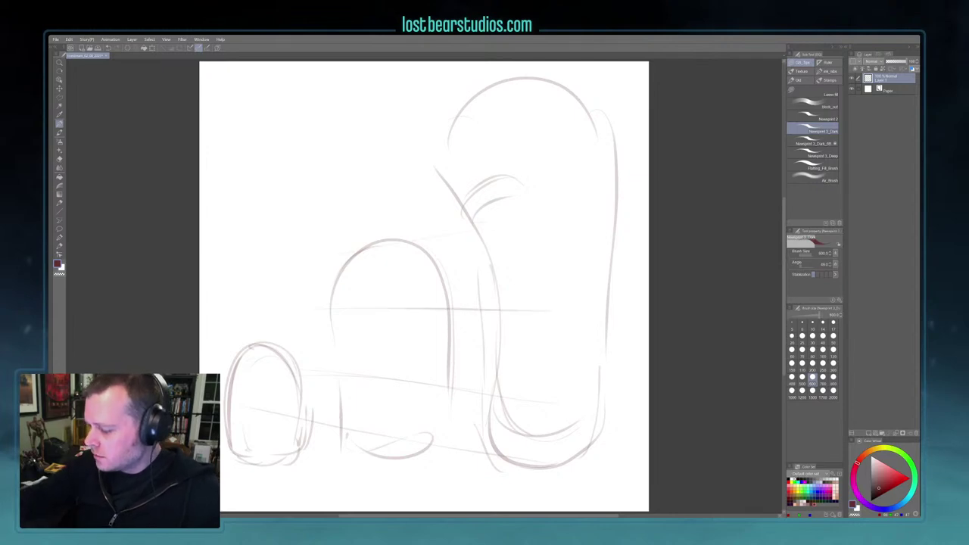
left_click_drag(247, 210, 591, 109)
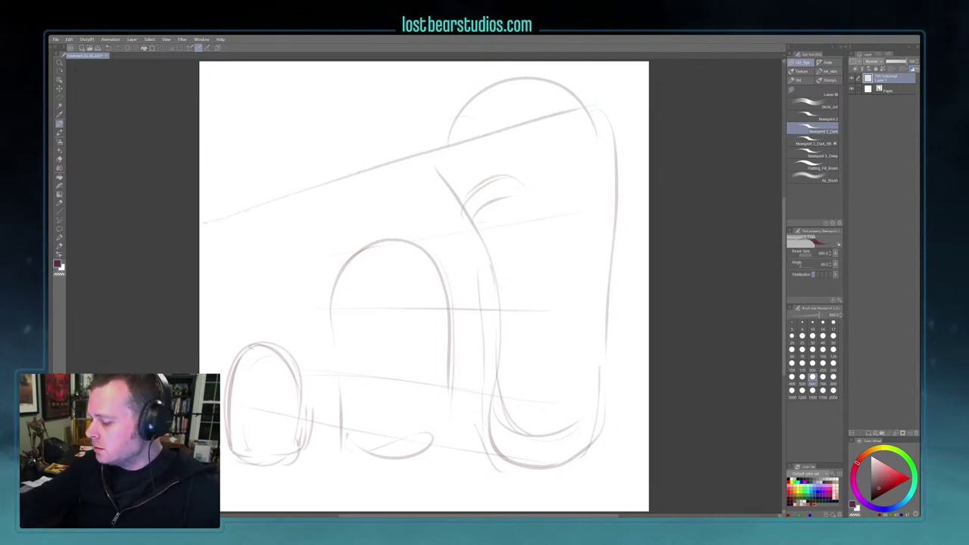
left_click_drag(345, 133, 583, 86)
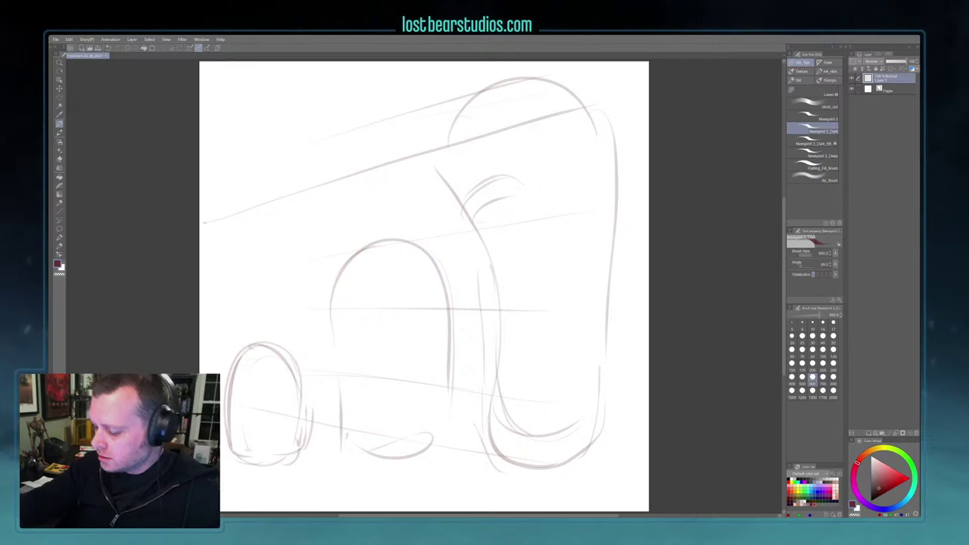
Add short rising perspective lines crossing the bases of the three forms to establish the ground plane
left_click_drag(508, 393, 526, 386)
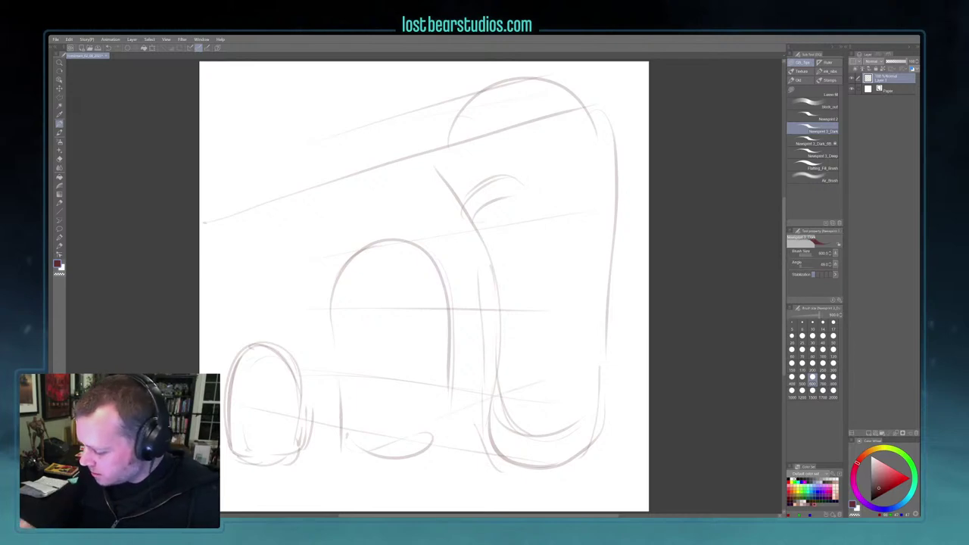
left_click_drag(465, 479, 498, 455)
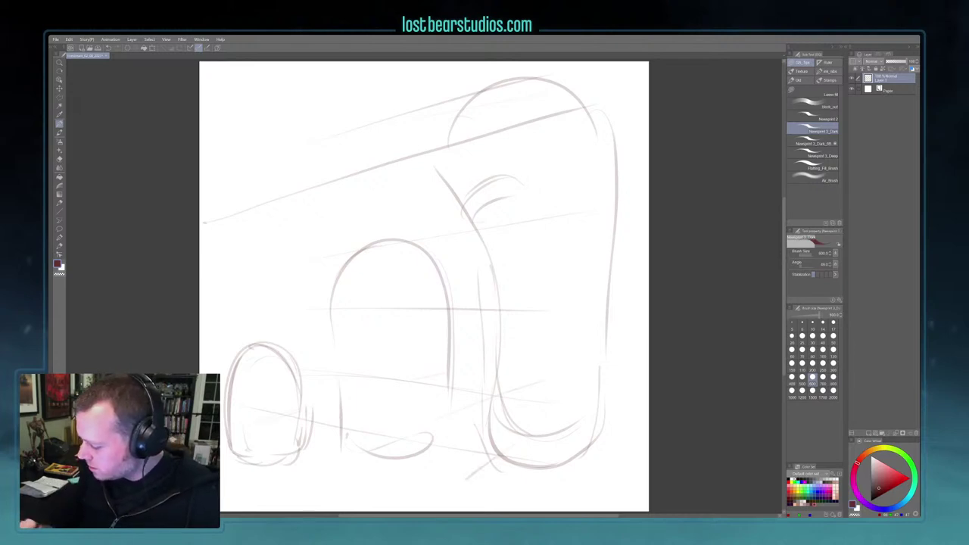
left_click_drag(434, 420, 481, 403)
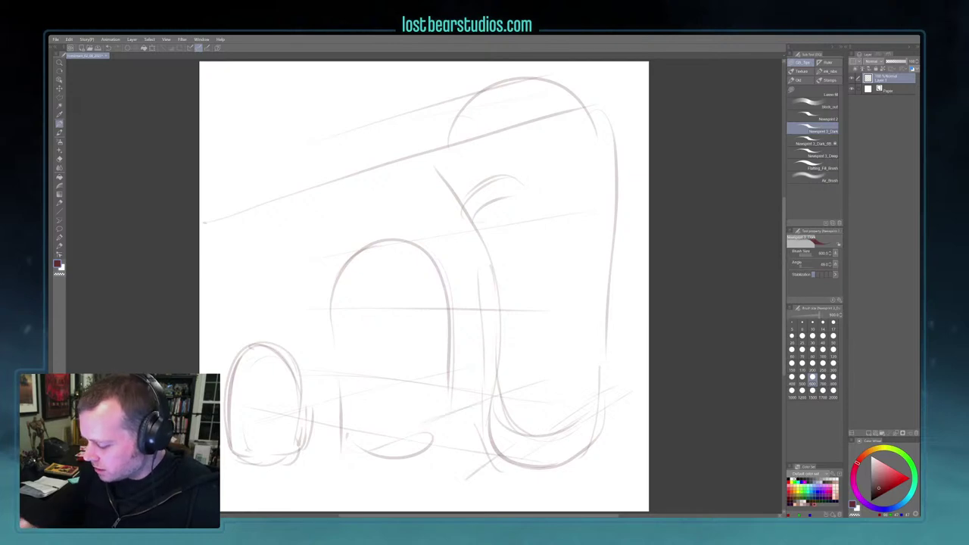
left_click_drag(308, 405, 452, 372)
left_click_drag(370, 435, 492, 397)
left_click_drag(309, 373, 354, 366)
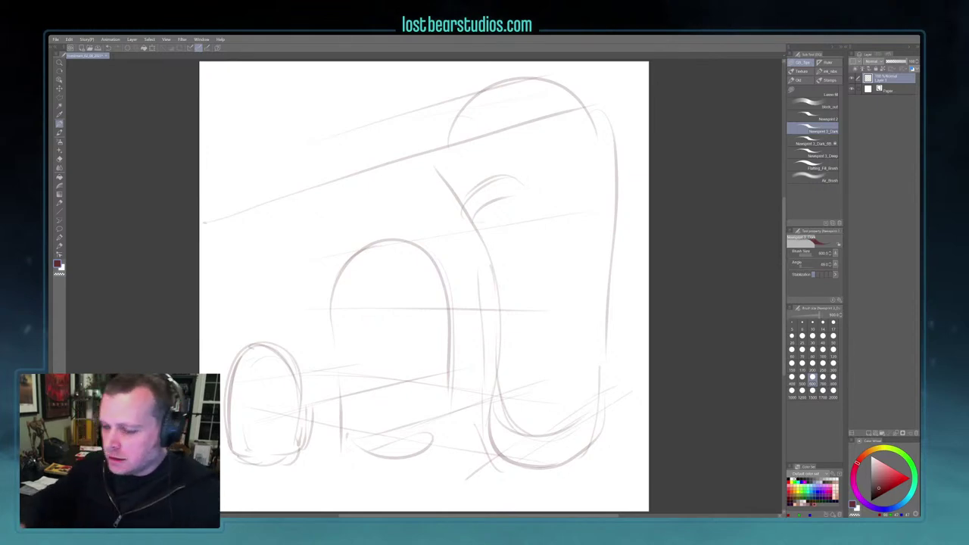
Lasso the small form, move it slightly upward to fit the perspective guides, and deselect it
left_click(59, 98)
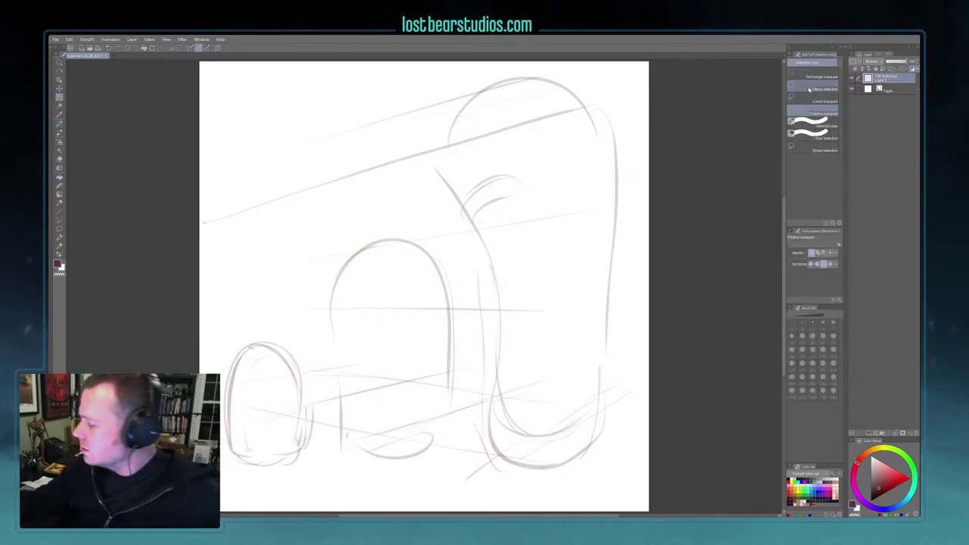
left_click(814, 101)
mouse_move(291, 347)
left_mouse_down()
mouse_move(317, 404)
mouse_move(301, 466)
mouse_move(223, 462)
mouse_move(246, 316)
left_mouse_up()
key("k")
left_click_drag(282, 467, 292, 433)
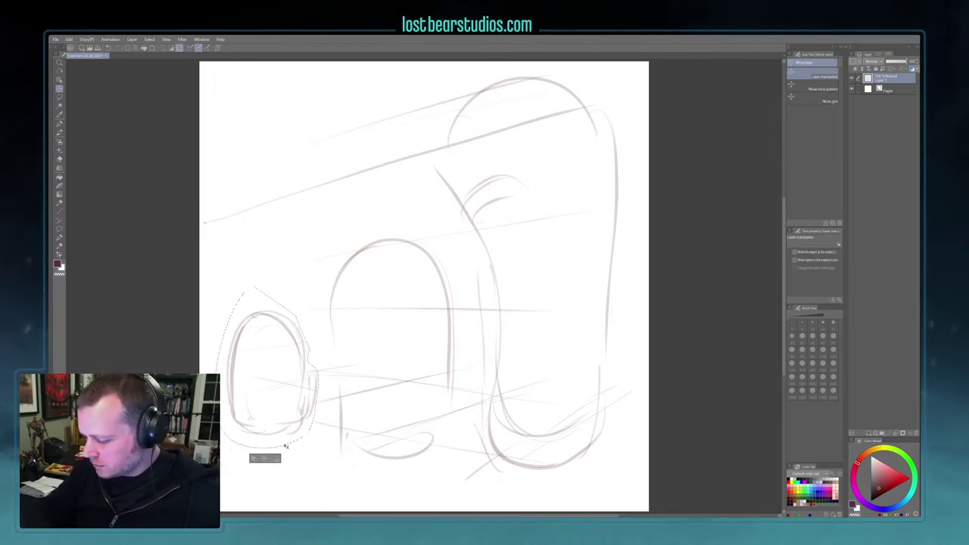
key("ctrl+d")
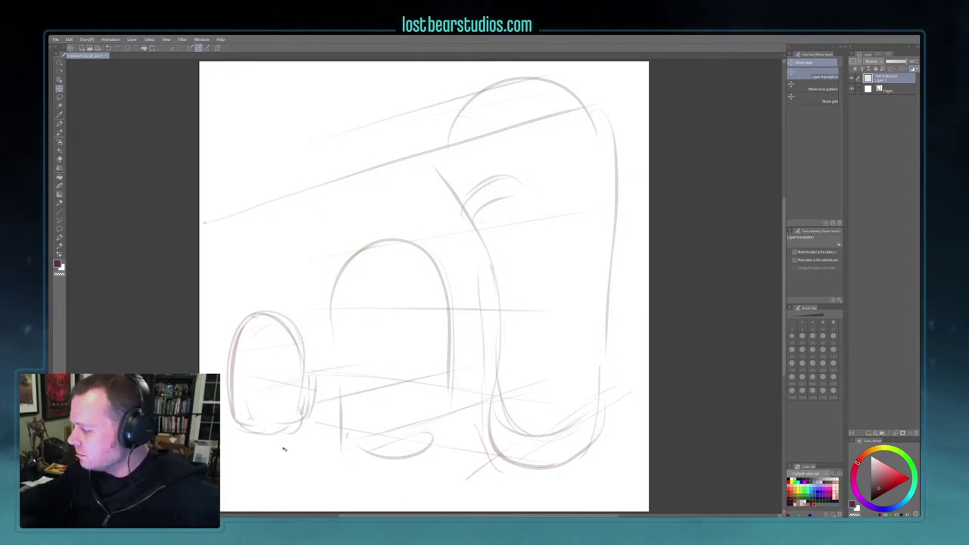
Switch to the soft block-out brush and enlarge it to 170
left_click(59, 125)
left_click(814, 103)
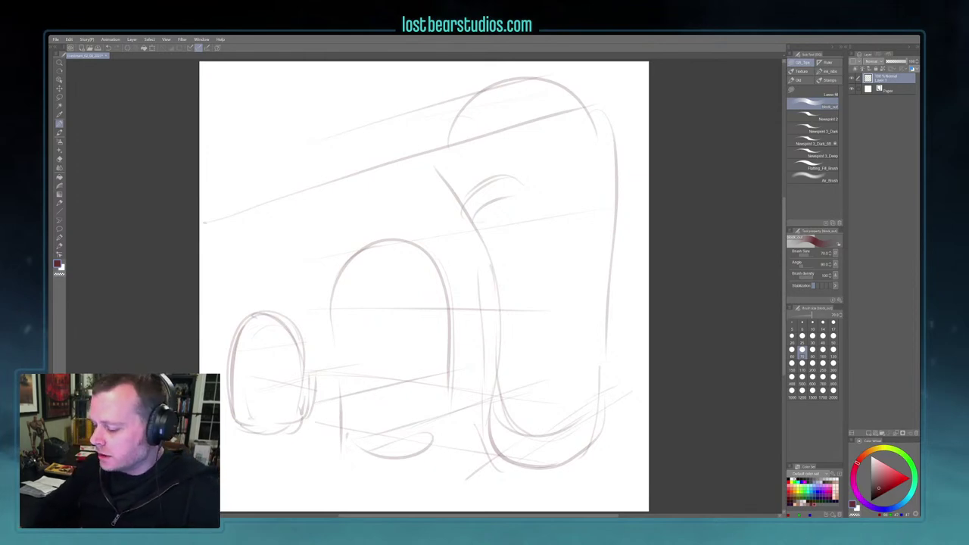
key("bracketright")
key("bracketright")
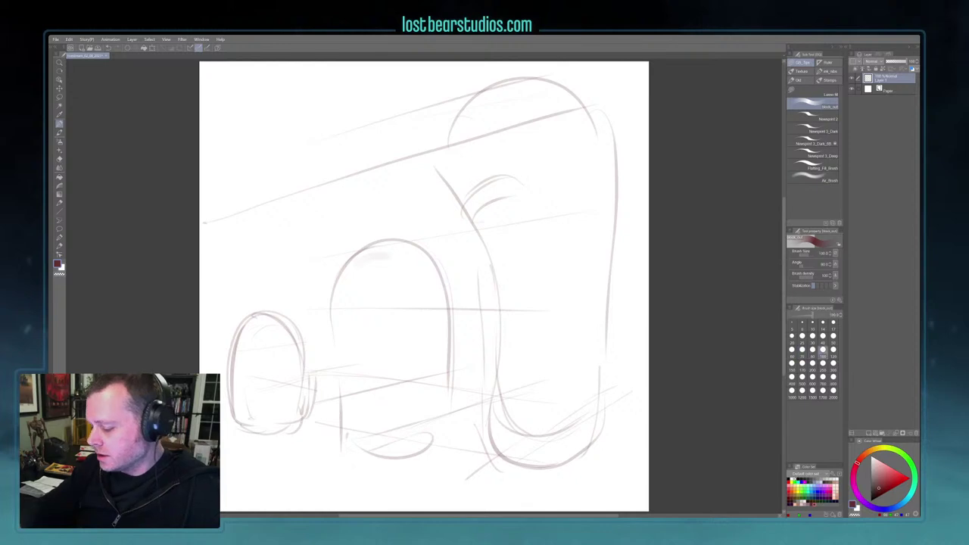
key("bracketright")
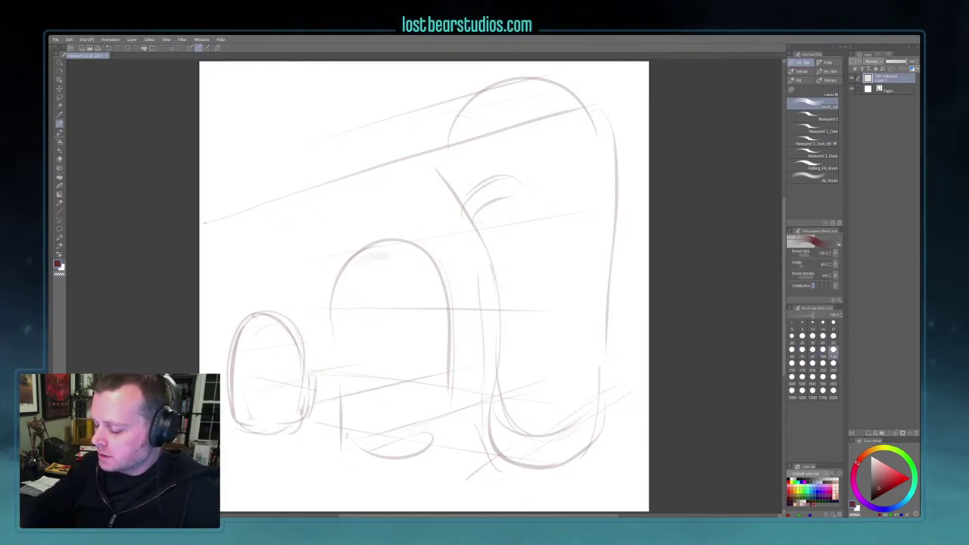
key("bracketright")
key("bracketright")
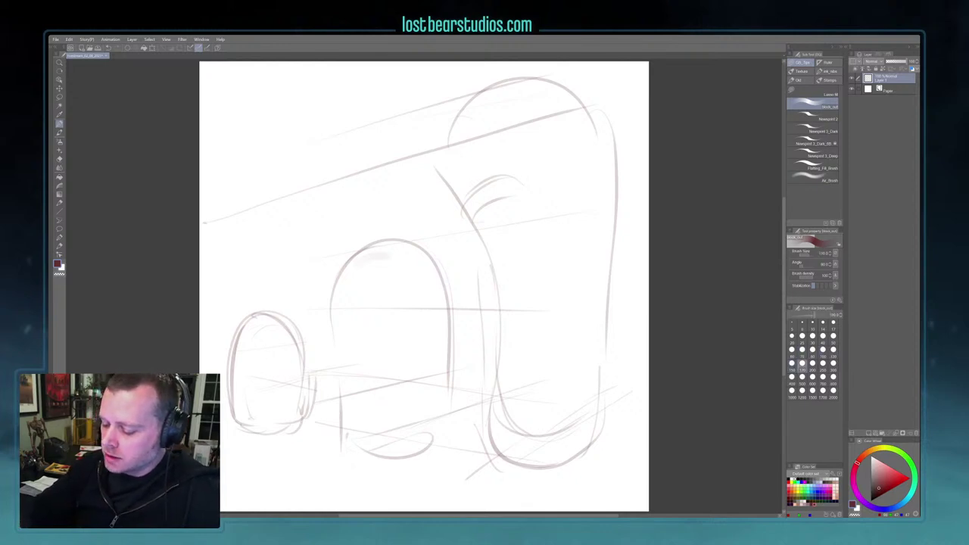
mouse_move(247, 341)
left_mouse_down()
mouse_move(251, 375)
mouse_move(268, 333)
mouse_move(292, 356)
left_mouse_up()
mouse_move(255, 323)
left_mouse_down()
mouse_move(295, 328)
mouse_move(293, 367)
mouse_move(245, 364)
mouse_move(265, 362)
mouse_move(288, 341)
mouse_move(305, 369)
left_mouse_up()
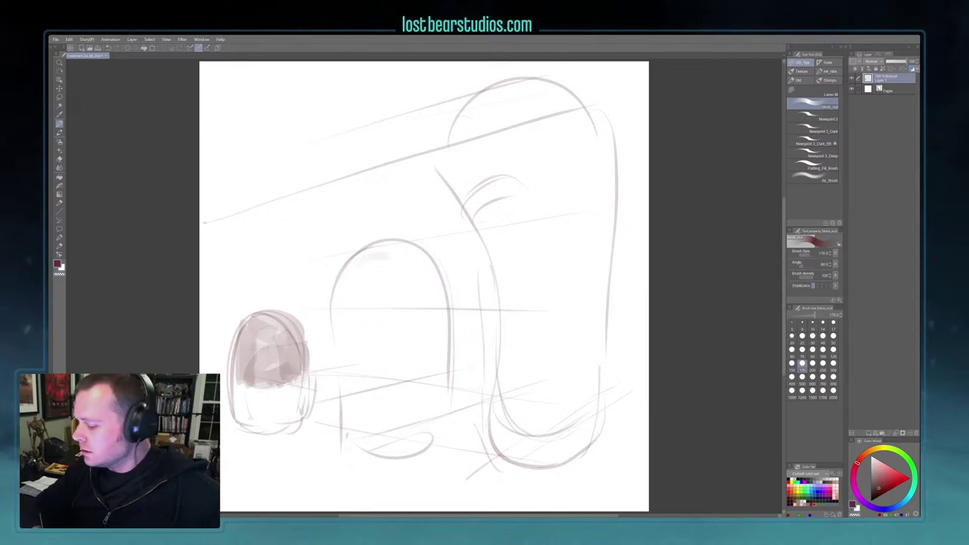
key("ctrl+z")
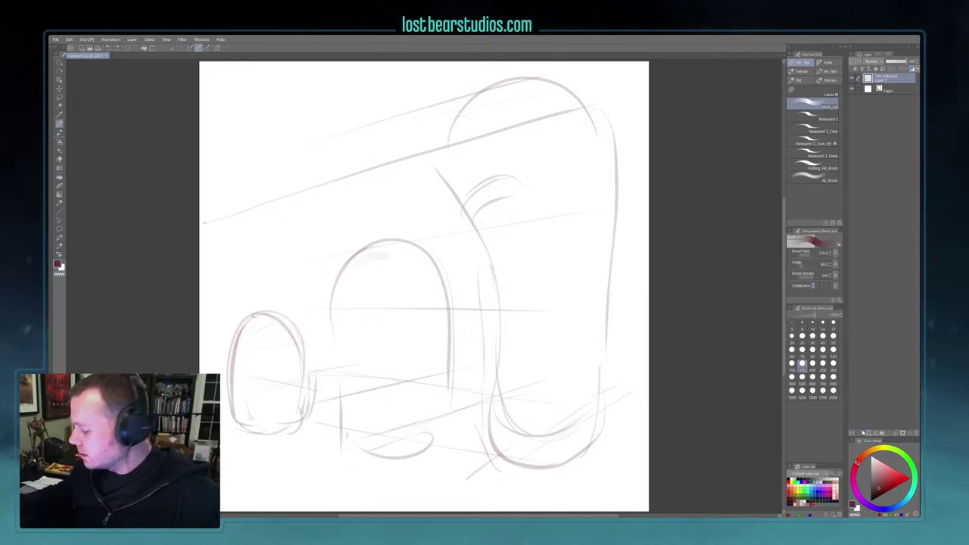
Create a new layer and block in the upper body of the small form with overlapping translucent maroon strokes
left_click(869, 433)
left_click_drag(243, 322, 261, 383)
mouse_move(265, 344)
left_mouse_down()
mouse_move(272, 386)
mouse_move(303, 375)
left_mouse_up()
left_click_drag(258, 316, 307, 375)
mouse_move(231, 326)
left_mouse_down()
mouse_move(277, 352)
mouse_move(273, 382)
mouse_move(296, 386)
mouse_move(265, 332)
mouse_move(305, 379)
mouse_move(277, 319)
mouse_move(306, 314)
mouse_move(315, 383)
left_mouse_up()
left_click_drag(242, 341, 276, 378)
mouse_move(235, 318)
left_mouse_down()
mouse_move(230, 383)
mouse_move(299, 337)
mouse_move(310, 382)
left_mouse_up()
left_click_drag(261, 353, 288, 374)
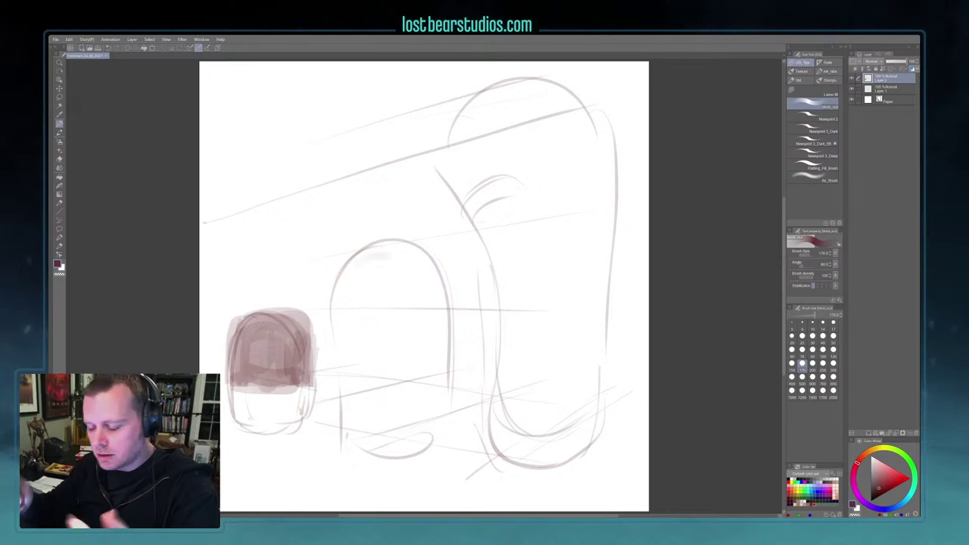
Fill the small form's lower section with darker maroon and reinforce its body using the brush at size 100
mouse_move(242, 392)
left_mouse_down()
mouse_move(257, 391)
mouse_move(249, 415)
mouse_move(262, 408)
mouse_move(246, 406)
mouse_move(277, 432)
mouse_move(282, 409)
mouse_move(268, 400)
mouse_move(280, 418)
left_mouse_up()
key("bracketleft")
key("bracketleft")
key("bracketleft")
mouse_move(239, 330)
left_mouse_down()
mouse_move(236, 350)
mouse_move(235, 322)
mouse_move(301, 324)
left_mouse_up()
mouse_move(290, 414)
left_mouse_down()
mouse_move(291, 400)
mouse_move(303, 428)
mouse_move(304, 400)
mouse_move(299, 426)
left_mouse_up()
mouse_move(241, 412)
left_mouse_down()
mouse_move(244, 422)
mouse_move(271, 419)
mouse_move(282, 390)
mouse_move(294, 406)
mouse_move(297, 392)
mouse_move(286, 414)
mouse_move(314, 330)
mouse_move(288, 320)
mouse_move(260, 366)
left_mouse_up()
Carve a light vertical stripe into the small form's body and add small bumps along its top edge
key("c")
key("c")
key("c")
key("c")
mouse_move(253, 330)
left_mouse_down()
mouse_move(253, 365)
mouse_move(242, 318)
left_mouse_up()
key("c")
mouse_move(242, 314)
left_mouse_down()
mouse_move(265, 312)
mouse_move(264, 371)
left_mouse_up()
left_click_drag(273, 309, 309, 310)
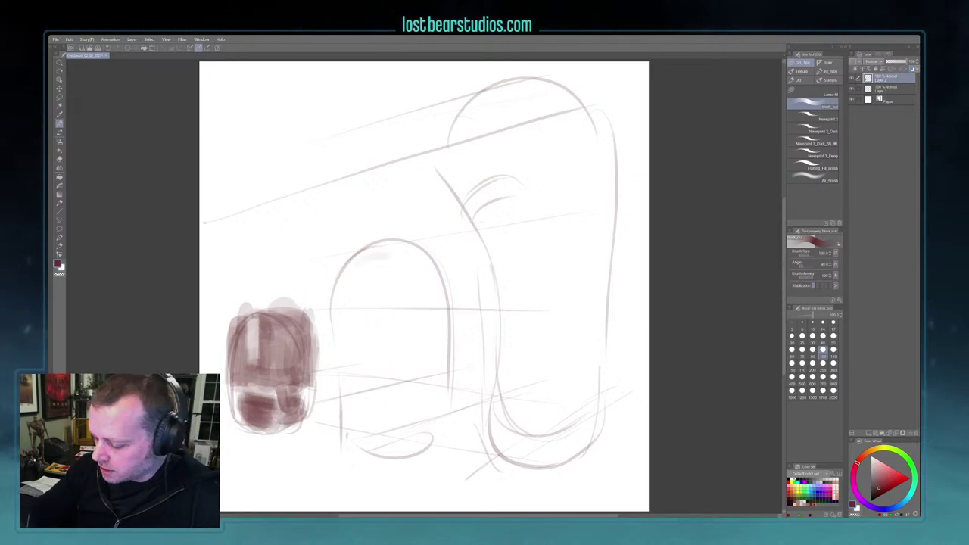
Restore the maroon drawing colour and darken the small form's outer side, upper corner and waist
key("c")
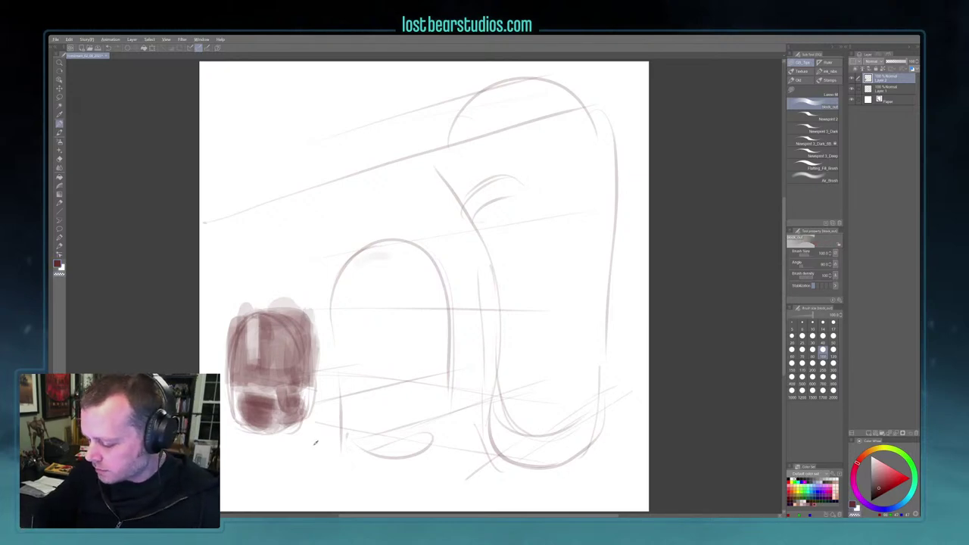
key("x")
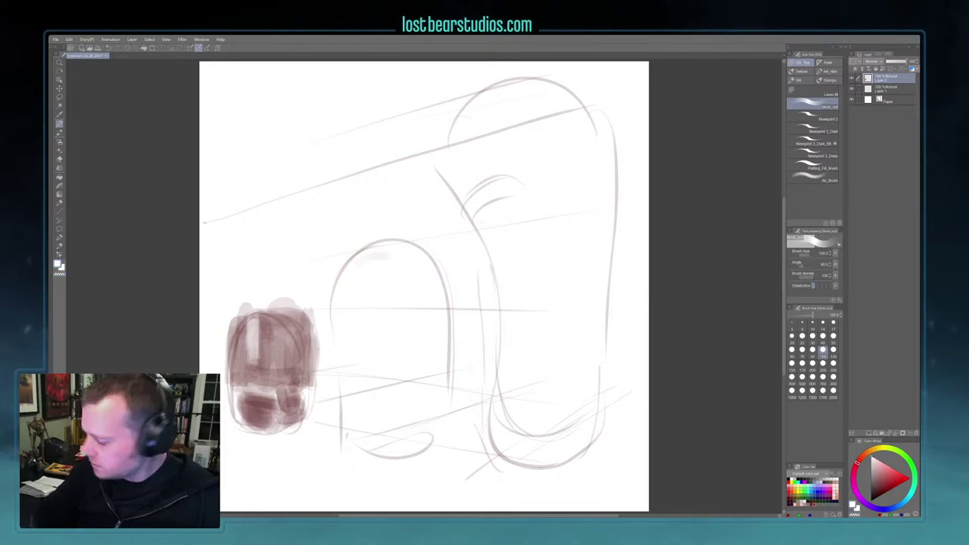
key("x")
mouse_move(248, 327)
left_mouse_down()
mouse_move(253, 366)
mouse_move(230, 379)
left_mouse_up()
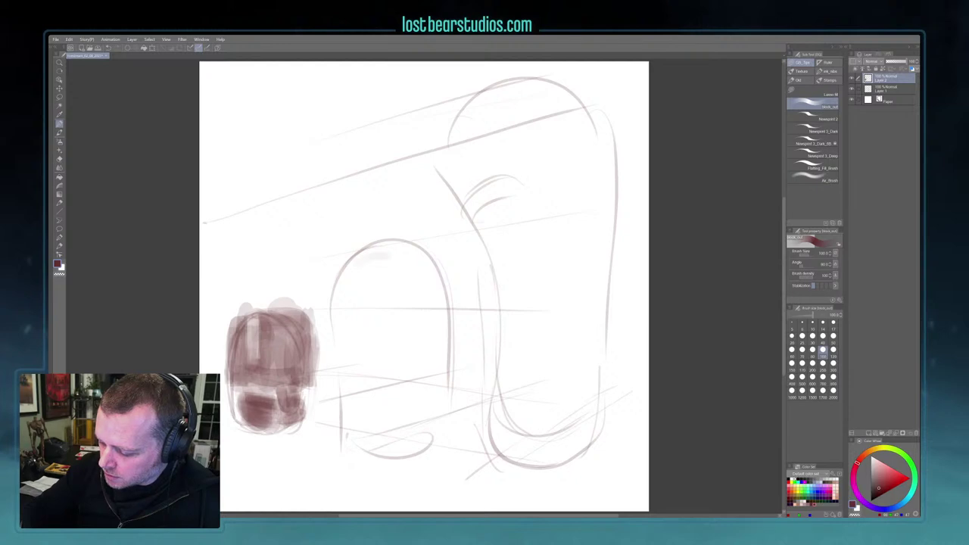
left_click_drag(233, 338, 237, 316)
left_click_drag(236, 318, 254, 313)
left_click_drag(244, 392, 270, 386)
Widen the small form's waist on both sides and add rounded protrusions at both upper corners
key("c")
key("c")
mouse_move(276, 386)
left_mouse_down()
mouse_move(241, 393)
mouse_move(227, 374)
left_mouse_up()
left_click_drag(306, 369, 324, 381)
mouse_move(301, 341)
left_mouse_down()
mouse_move(301, 306)
mouse_move(324, 294)
mouse_move(309, 306)
mouse_move(324, 311)
mouse_move(306, 298)
left_mouse_up()
mouse_move(313, 329)
left_mouse_down()
mouse_move(330, 301)
mouse_move(318, 296)
left_mouse_up()
mouse_move(253, 292)
left_mouse_down()
mouse_move(226, 309)
mouse_move(253, 301)
left_mouse_up()
left_click_drag(251, 341, 255, 321)
mouse_move(256, 356)
left_mouse_down()
mouse_move(256, 344)
mouse_move(226, 383)
left_mouse_up()
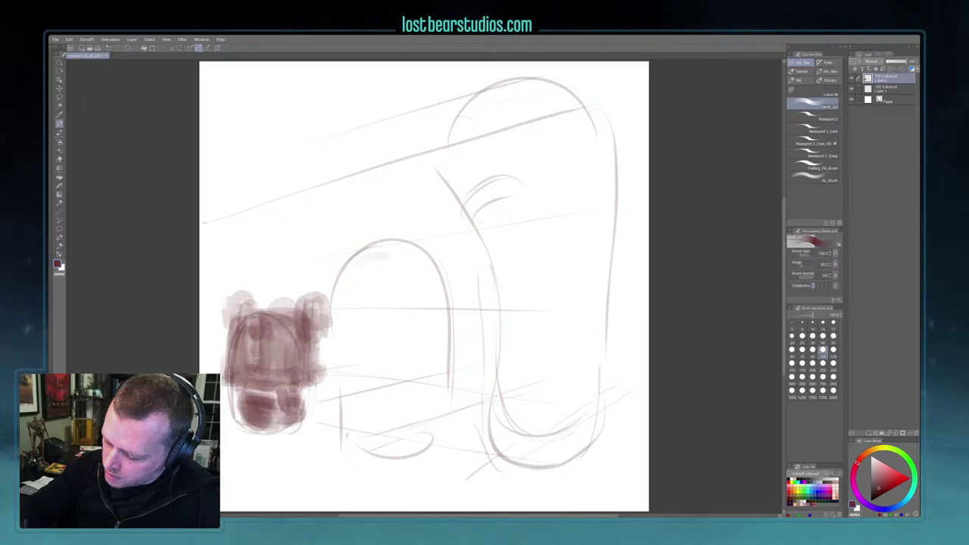
Touch up small spots in the dark lower section of the small form with transparent and maroon strokes
key("c")
left_click_drag(252, 419, 254, 418)
key("c")
left_click_drag(300, 396, 301, 401)
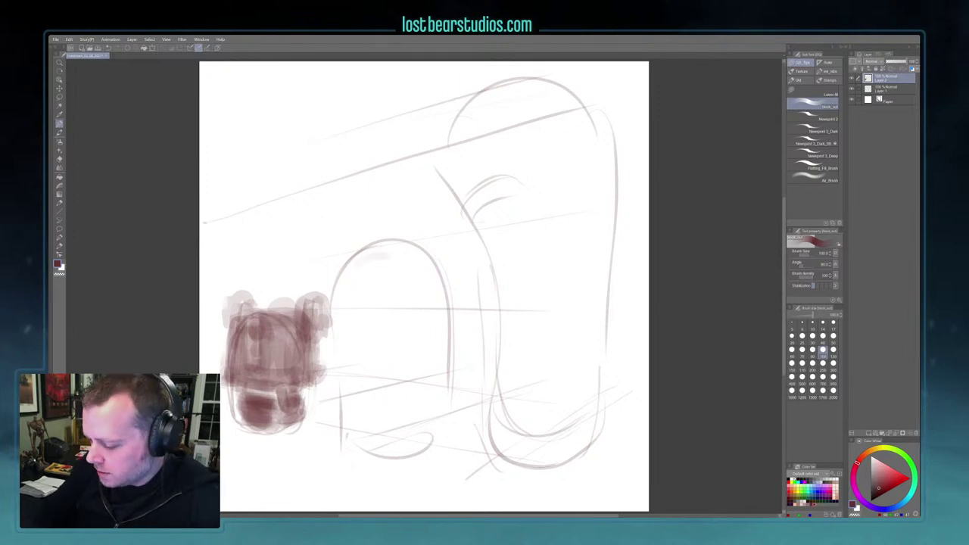
Reduce the brush to 50, paint a thin antenna rising from the small form's top, and refine it with another stroke
key("bracketleft")
key("bracketleft")
key("bracketleft")
key("bracketleft")
left_click_drag(289, 297, 294, 240)
key("c")
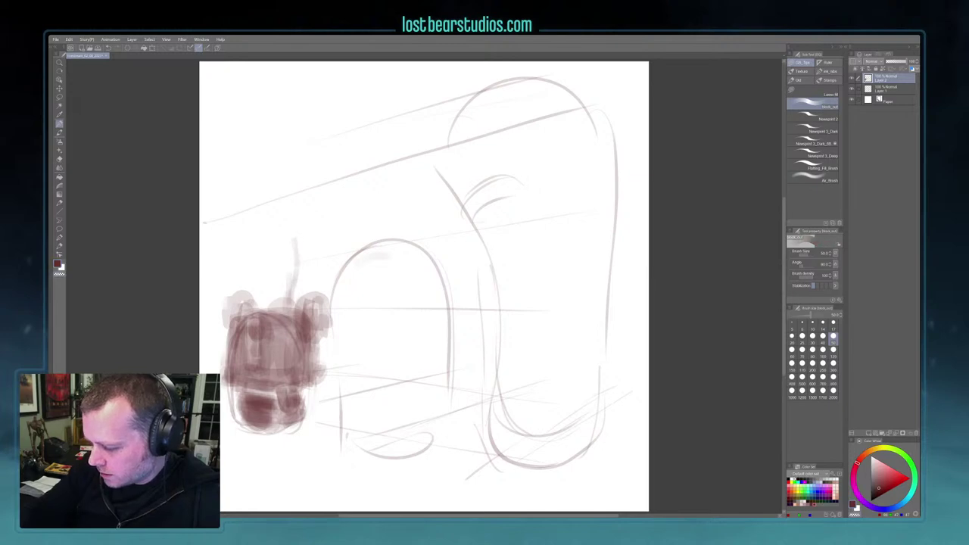
mouse_move(285, 308)
left_mouse_down()
mouse_move(296, 302)
mouse_move(295, 236)
left_mouse_up()
Reduce the brush to 20 and strengthen the small form's antenna with thinner strokes
key("bracketleft")
key("bracketleft")
key("bracketleft")
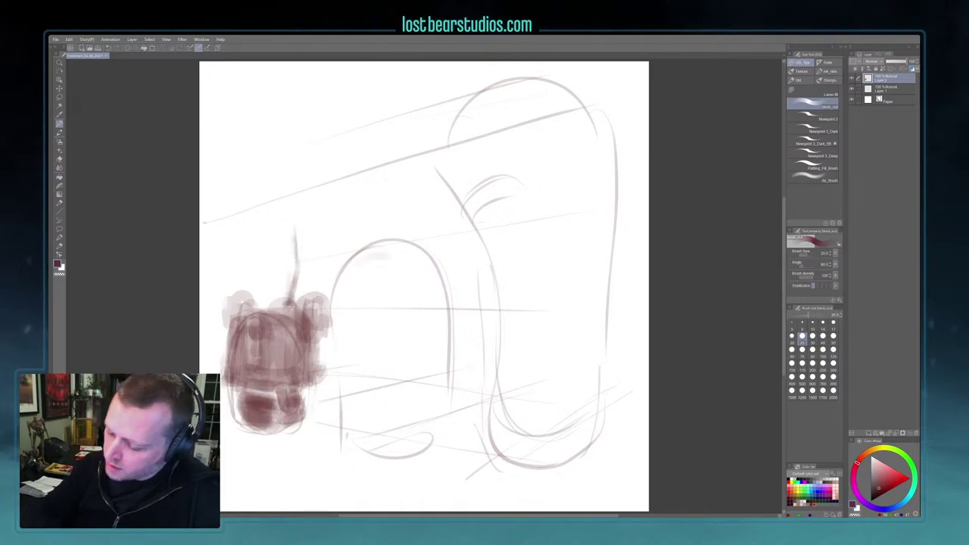
Enlarge the brush to 70 and tone the upper front edge of the small form
key("bracketright")
key("bracketright")
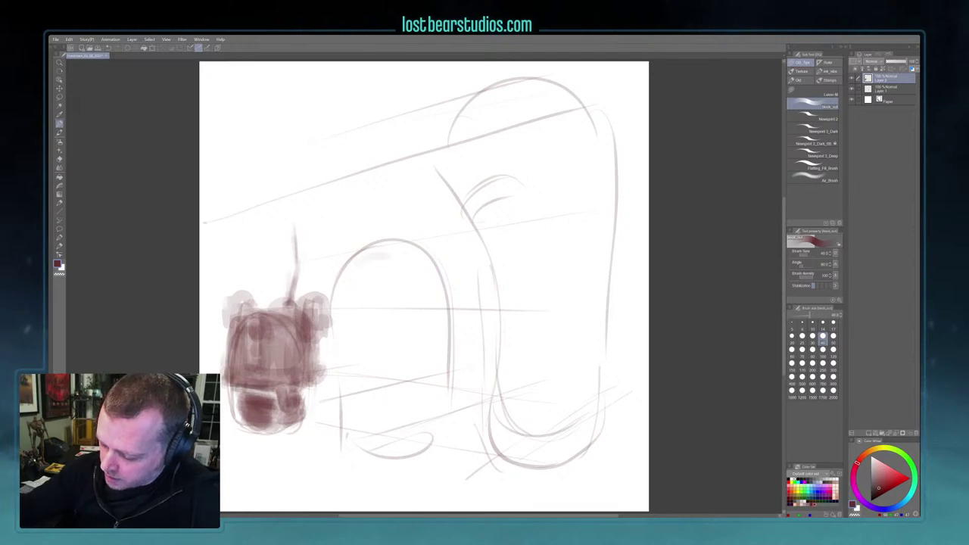
key("bracketright")
key("bracketright")
key("bracketright")
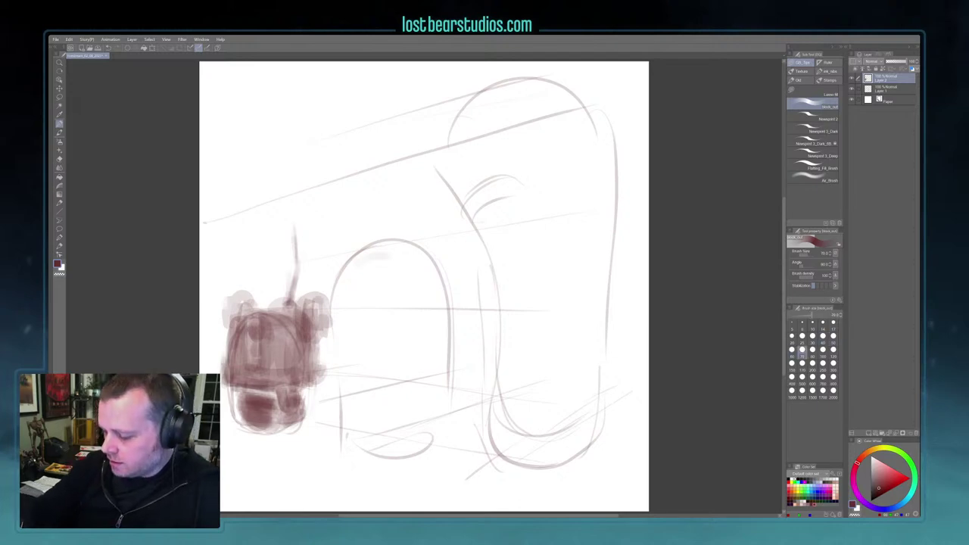
left_click_drag(238, 319, 258, 317)
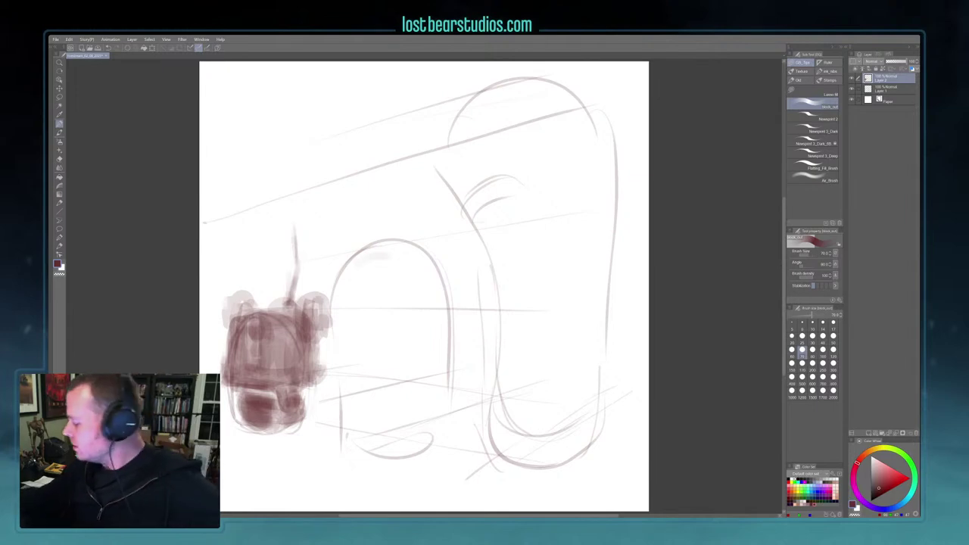
Add a new layer and switch to the Newpoint Dark brush at size 700
left_click(873, 434)
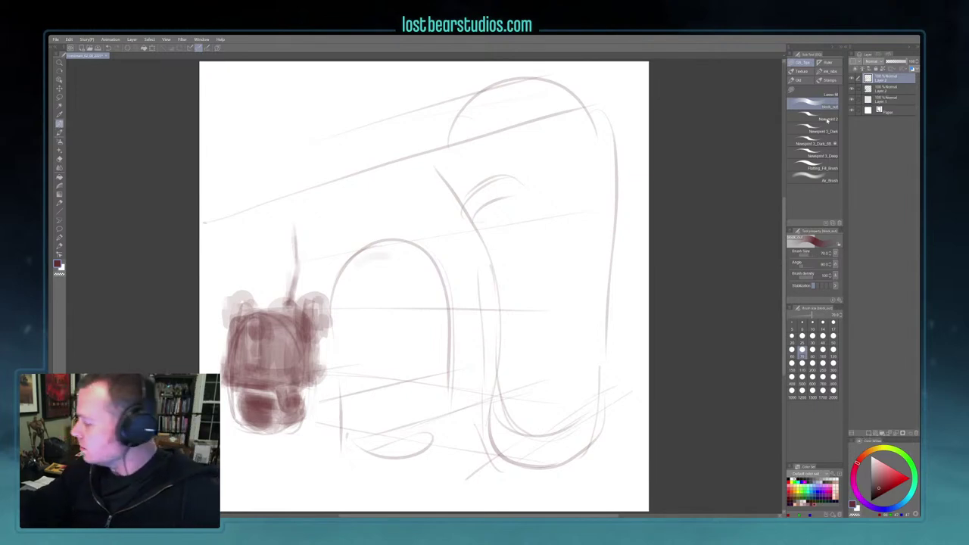
left_click(836, 134)
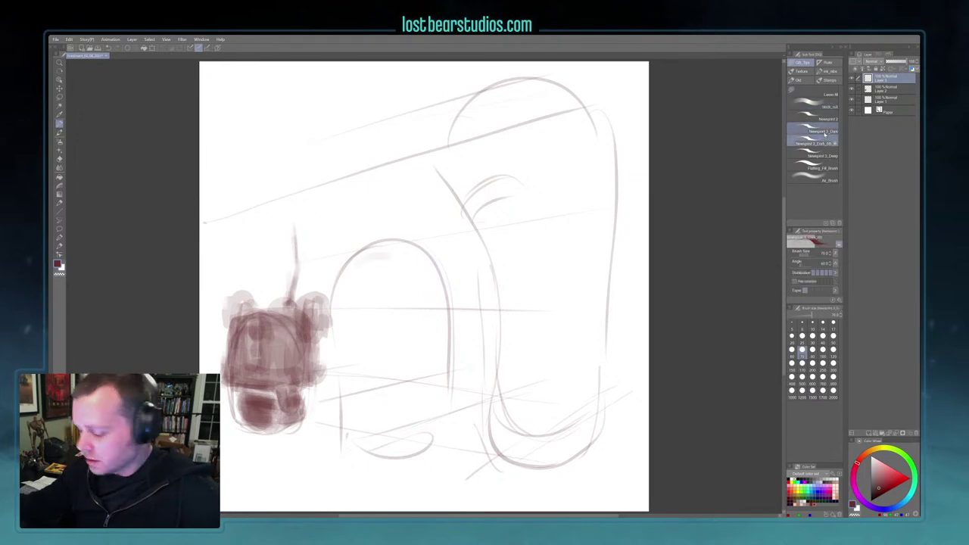
key("bracketright")
key("bracketright")
key("bracketright")
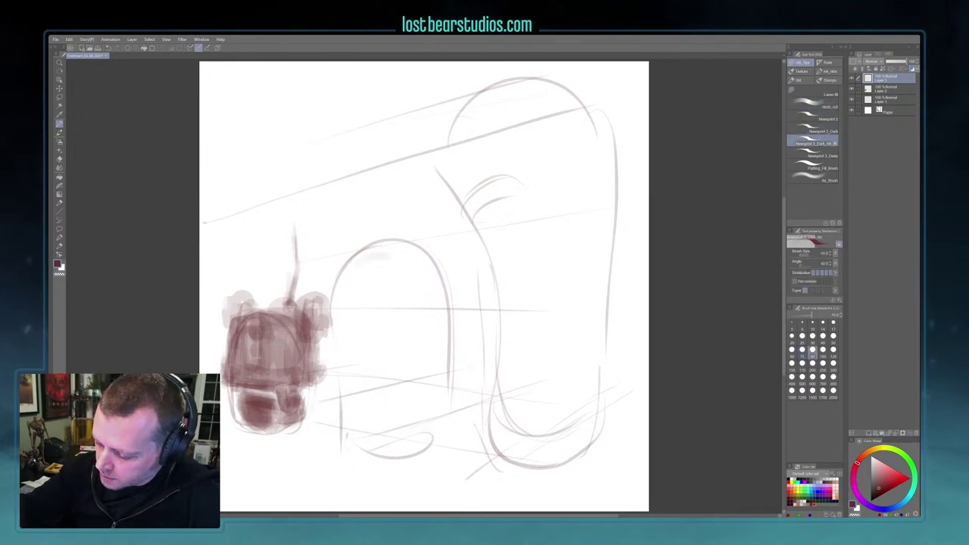
key("bracketright")
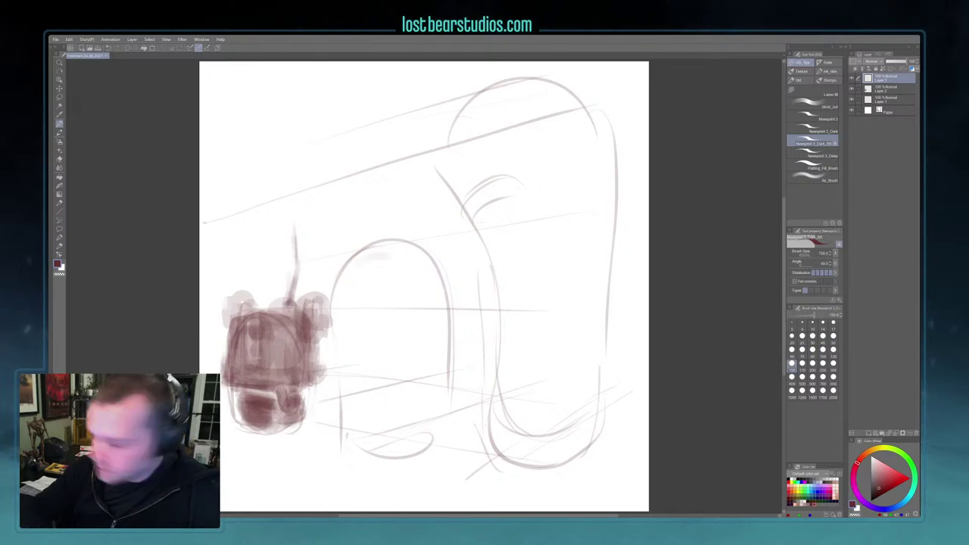
left_click(814, 129)
key("bracketright")
key("bracketright")
key("bracketright")
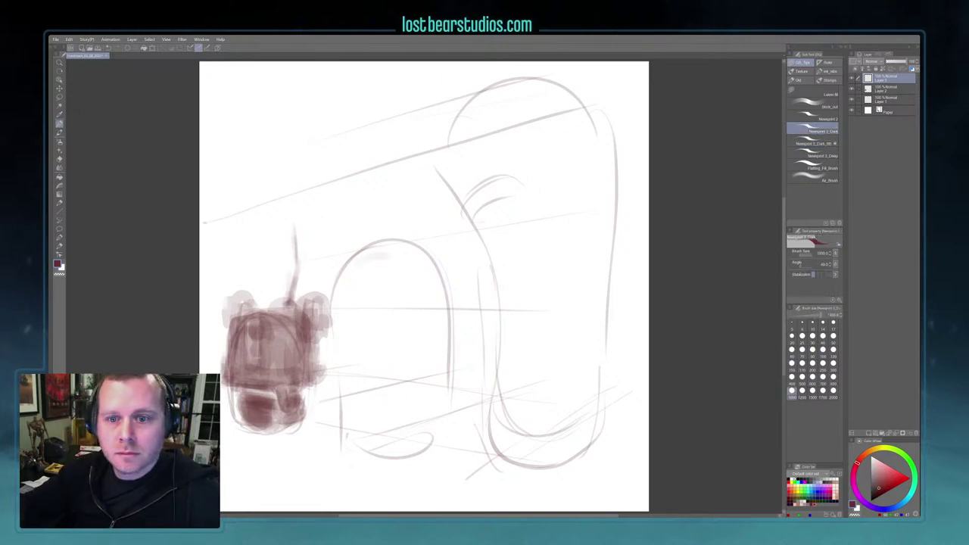
key("bracketleft")
key("bracketleft")
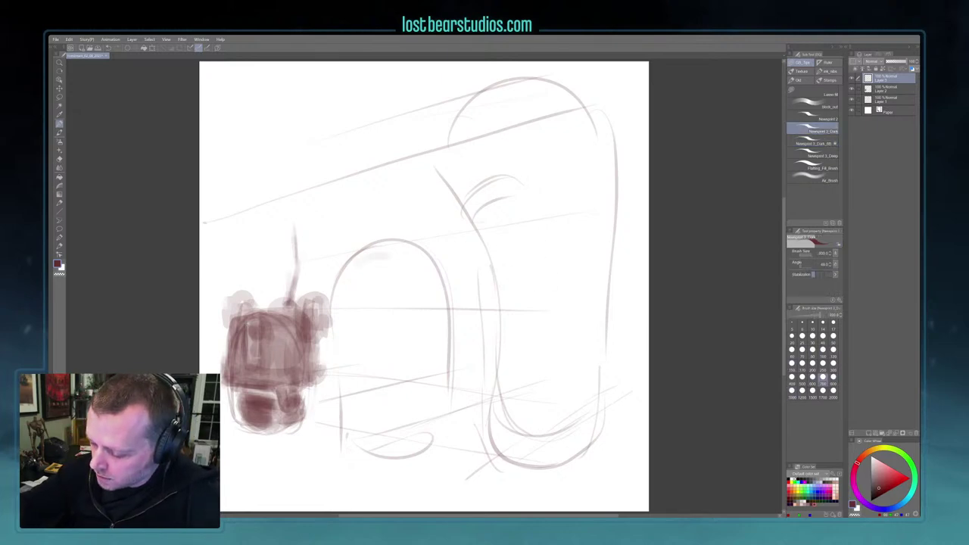
Darken the small form's front, outline a round eye near its top, and merge the layer down
mouse_move(245, 312)
left_mouse_down()
mouse_move(264, 308)
mouse_move(268, 358)
mouse_move(265, 330)
mouse_move(262, 372)
mouse_move(245, 371)
left_mouse_up()
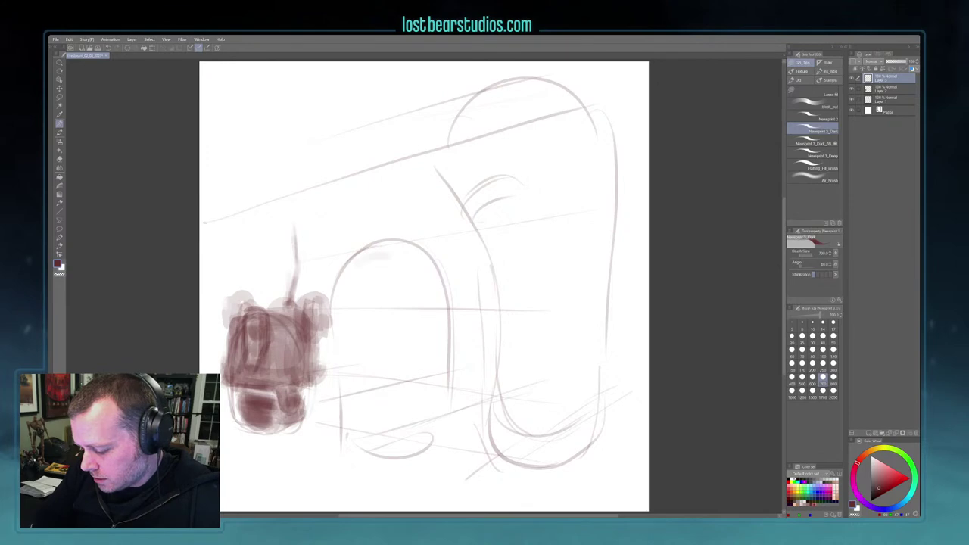
mouse_move(246, 320)
left_mouse_down()
mouse_move(246, 346)
mouse_move(265, 320)
mouse_move(256, 343)
left_mouse_up()
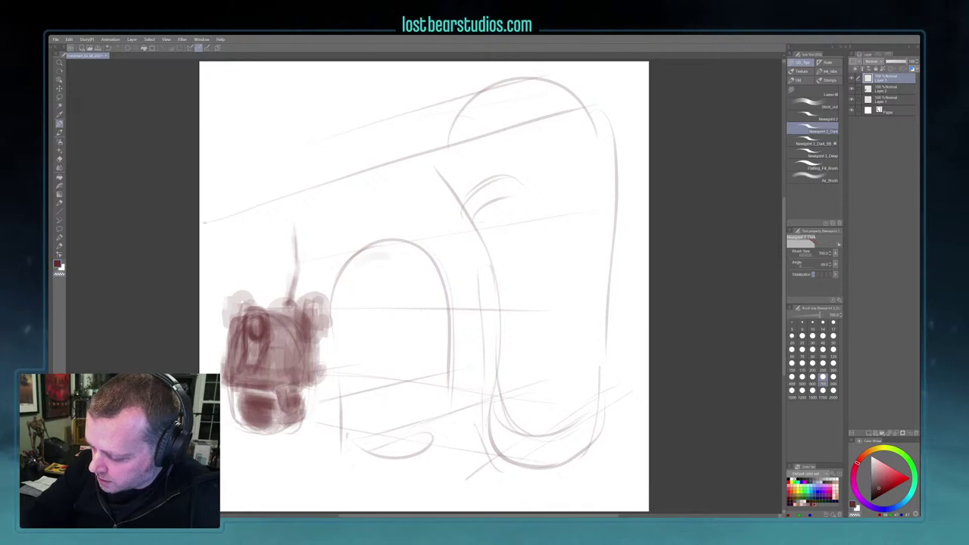
left_click(896, 434)
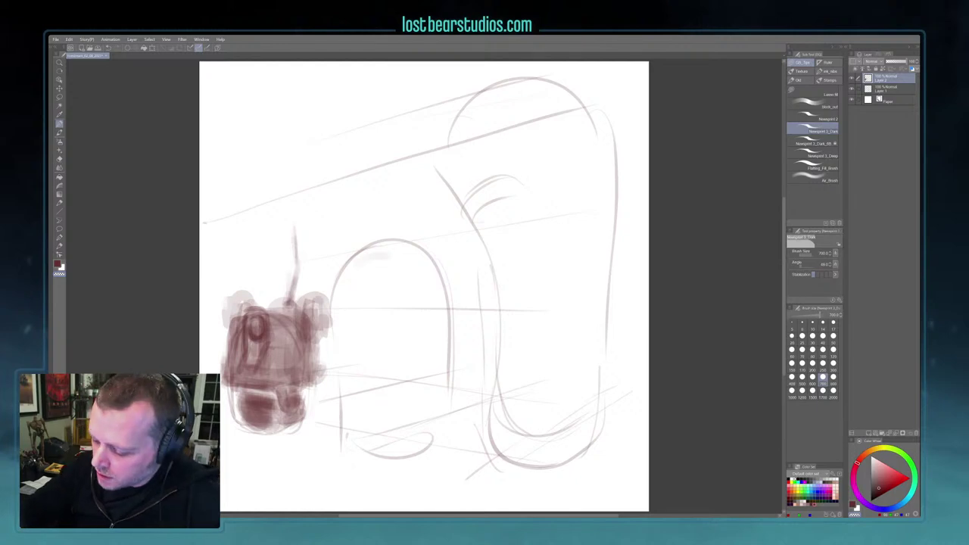
Clear the inside of the small form's eye and add a smaller circle below it, alternating transparent and maroon strokes
mouse_move(259, 321)
left_mouse_down()
mouse_move(259, 333)
mouse_move(259, 318)
left_mouse_up()
key("c")
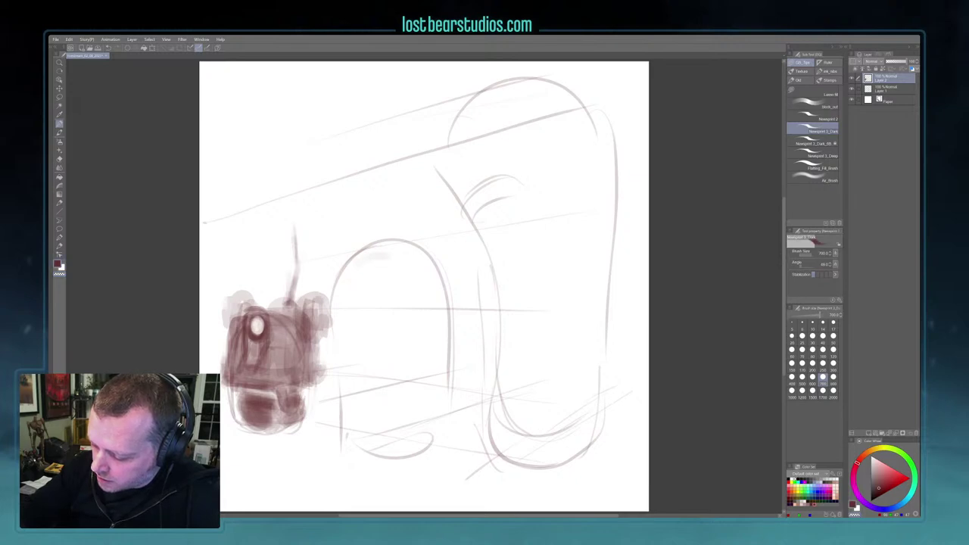
mouse_move(258, 344)
left_mouse_down()
mouse_move(262, 354)
mouse_move(261, 326)
left_mouse_up()
key("c")
key("c")
mouse_move(256, 320)
left_mouse_down()
mouse_move(255, 332)
mouse_move(261, 307)
left_mouse_up()
key("c")
Sketch two oval eyes at the top of the middle form and three on the large form's head
mouse_move(369, 241)
left_mouse_down()
mouse_move(354, 267)
mouse_move(368, 244)
mouse_move(387, 265)
mouse_move(400, 241)
left_mouse_up()
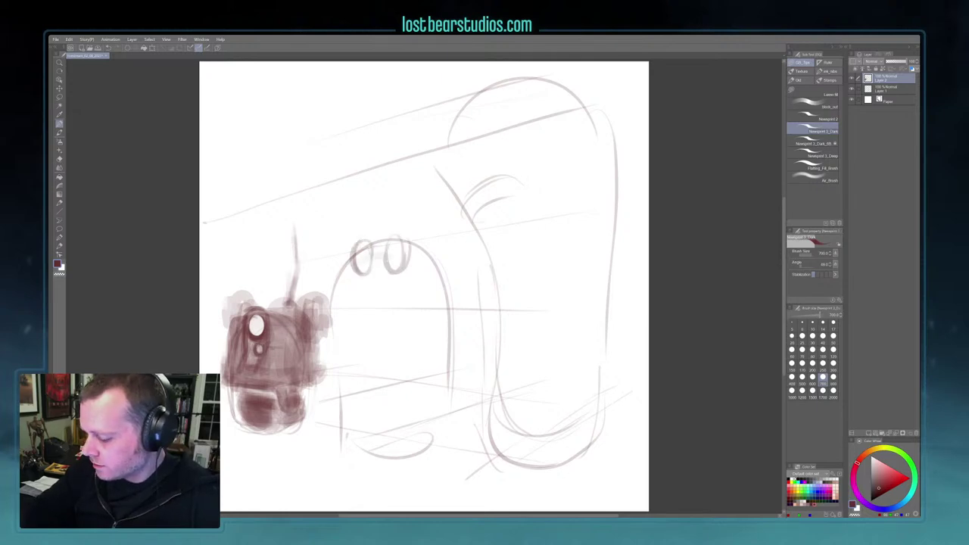
mouse_move(490, 94)
left_mouse_down()
mouse_move(501, 99)
mouse_move(474, 121)
mouse_move(485, 126)
mouse_move(469, 156)
mouse_move(489, 121)
left_mouse_up()
mouse_move(514, 121)
left_mouse_down()
mouse_move(505, 146)
mouse_move(523, 112)
left_mouse_up()
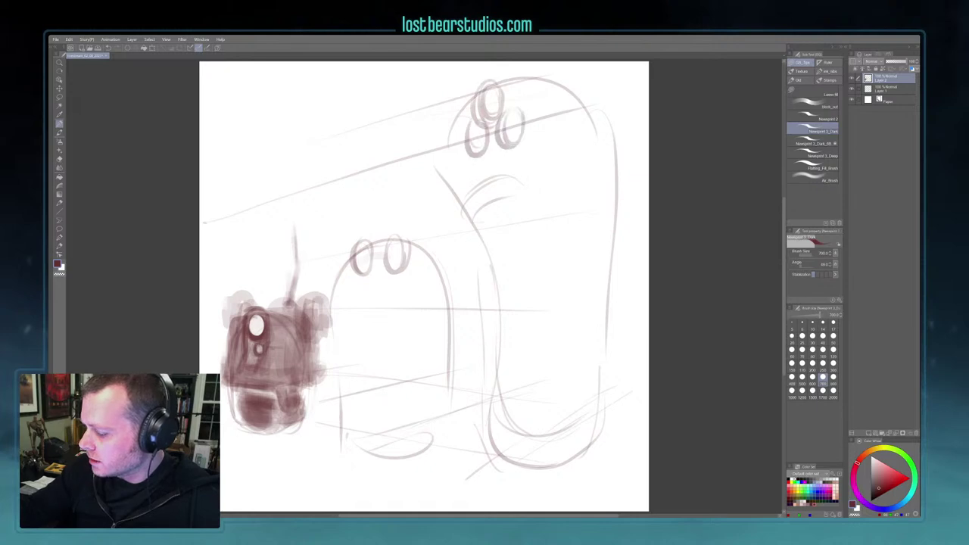
Add inner ovals and darker rims to the eyes of the middle and large forms
mouse_move(368, 241)
left_mouse_down()
mouse_move(354, 265)
mouse_move(370, 244)
mouse_move(388, 267)
left_mouse_up()
left_click_drag(491, 85, 496, 86)
mouse_move(477, 122)
left_mouse_down()
mouse_move(521, 121)
mouse_move(508, 139)
left_mouse_up()
left_click_drag(491, 86, 493, 87)
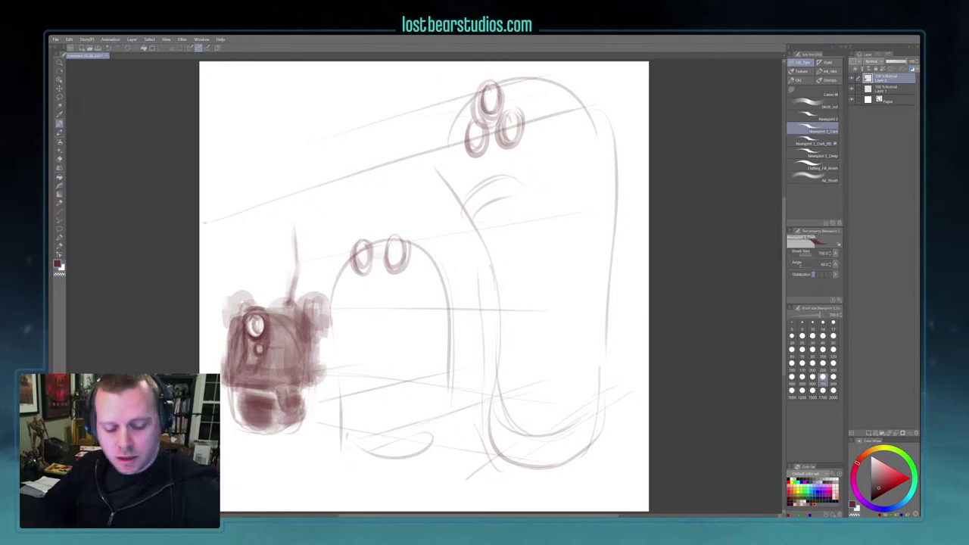
Define the small form's upper side corner and shade its side and the front below the eye
left_click_drag(275, 331, 293, 310)
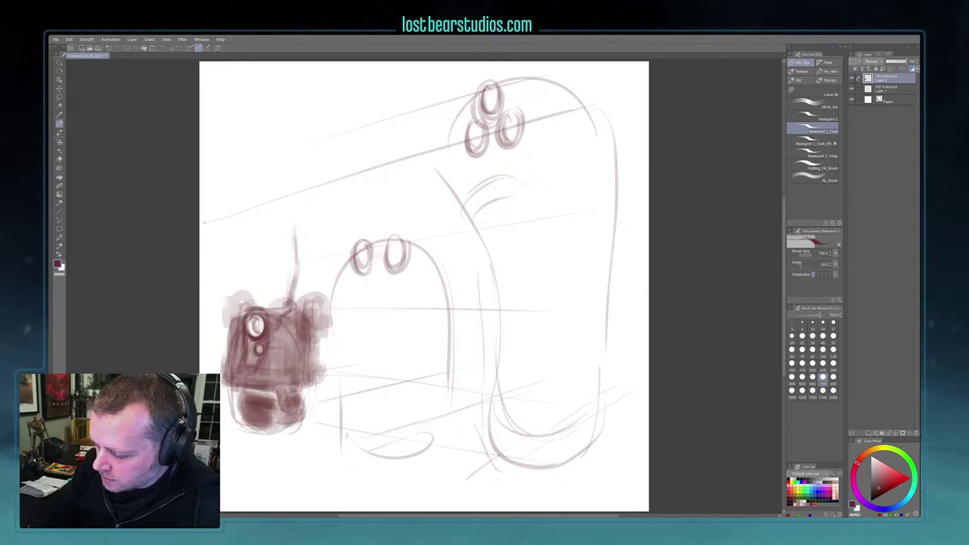
mouse_move(279, 319)
left_mouse_down()
mouse_move(293, 315)
mouse_move(296, 344)
mouse_move(274, 354)
left_mouse_up()
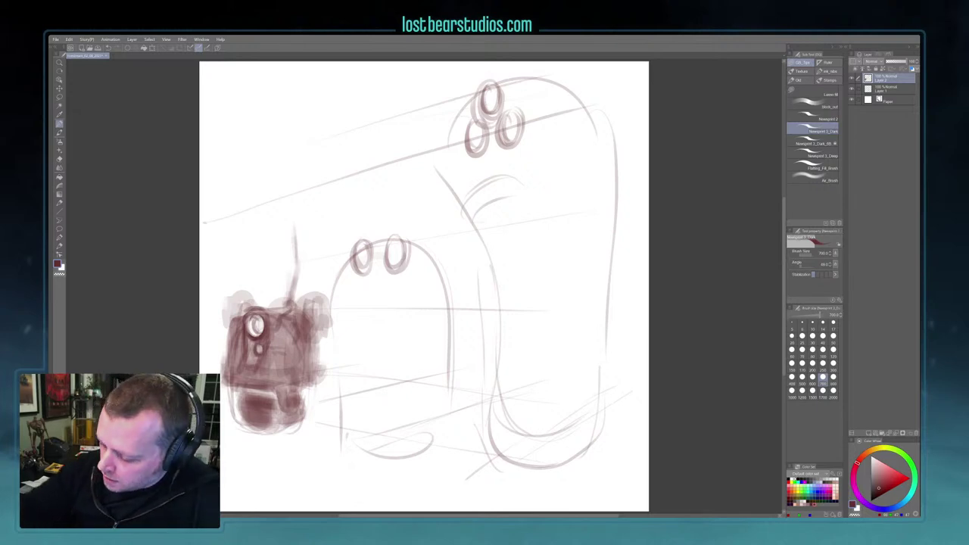
mouse_move(264, 371)
left_mouse_down()
mouse_move(280, 358)
mouse_move(236, 364)
mouse_move(240, 354)
left_mouse_up()
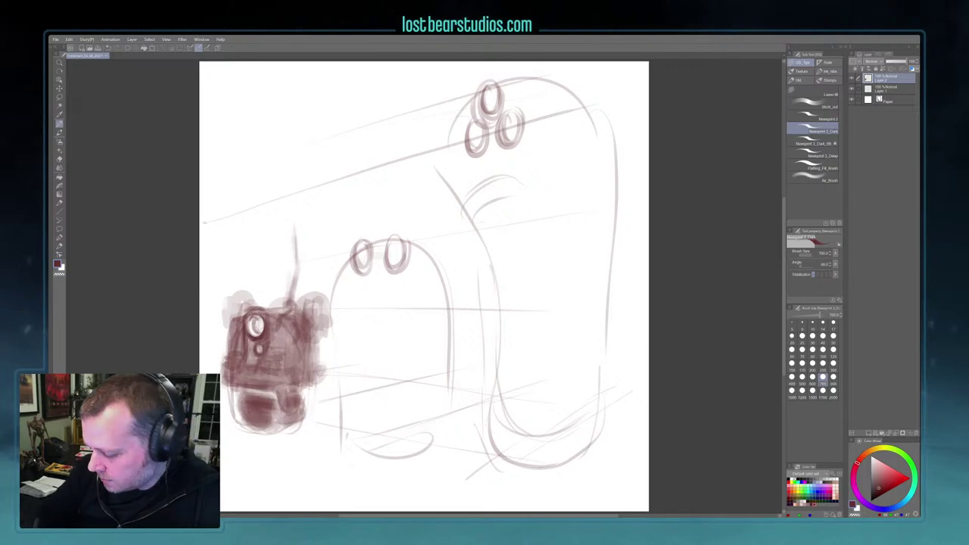
Turn the small form's lower section into a dark angular box with a defined front corner and shaded side
mouse_move(277, 374)
left_mouse_down()
mouse_move(238, 386)
mouse_move(269, 389)
mouse_move(250, 432)
left_mouse_up()
mouse_move(244, 389)
left_mouse_down()
mouse_move(257, 428)
mouse_move(270, 430)
left_mouse_up()
mouse_move(274, 393)
left_mouse_down()
mouse_move(283, 425)
mouse_move(265, 431)
mouse_move(284, 427)
mouse_move(273, 397)
left_mouse_up()
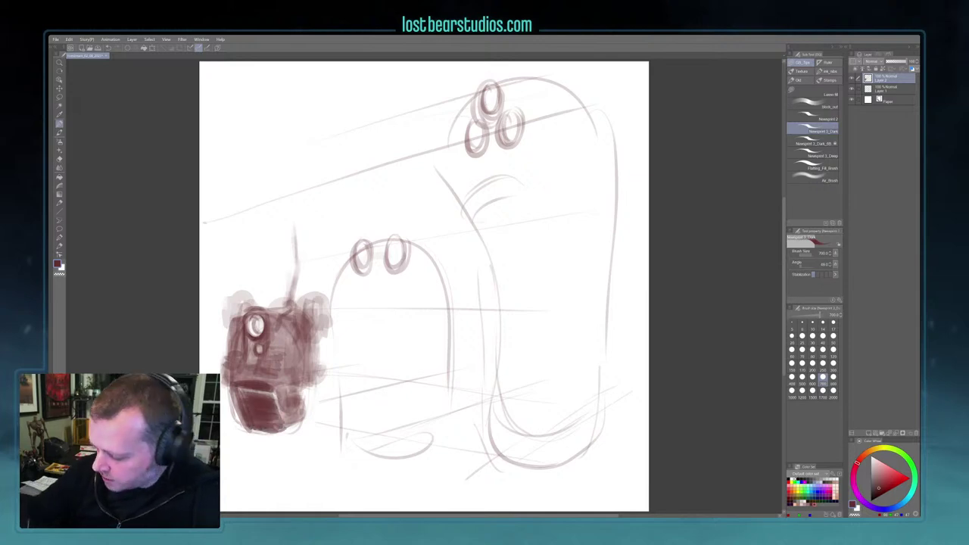
mouse_move(282, 430)
left_mouse_down()
mouse_move(306, 418)
mouse_move(284, 398)
mouse_move(296, 411)
mouse_move(316, 380)
mouse_move(318, 336)
mouse_move(314, 363)
left_mouse_up()
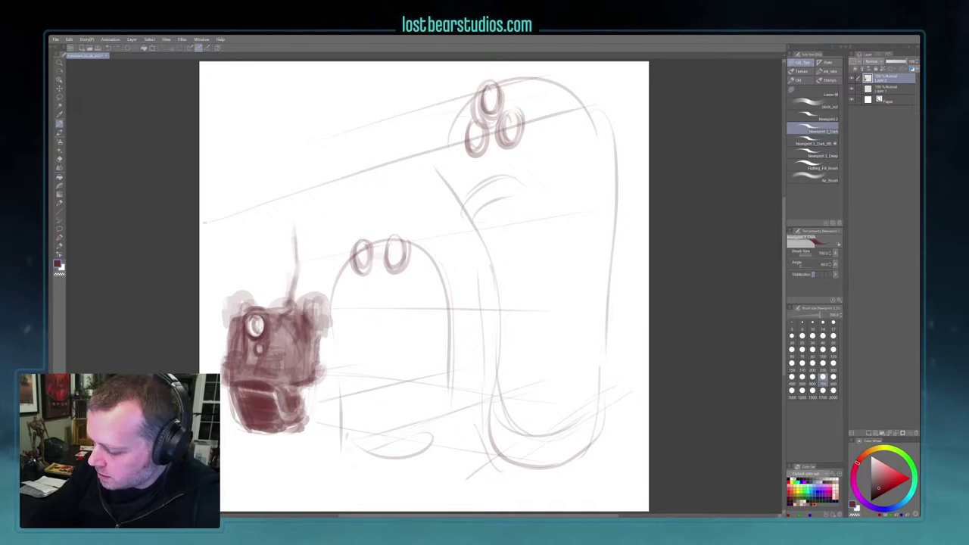
Outline a boxy block on top of the small form, extending over its rear shoulder
mouse_move(268, 311)
left_mouse_down()
mouse_move(284, 311)
mouse_move(276, 295)
mouse_move(295, 281)
mouse_move(327, 285)
mouse_move(324, 335)
mouse_move(314, 337)
left_mouse_up()
mouse_move(271, 287)
left_mouse_down()
mouse_move(268, 311)
mouse_move(307, 281)
mouse_move(305, 315)
mouse_move(331, 287)
left_mouse_up()
left_click_drag(265, 289, 268, 309)
left_click_drag(269, 290, 311, 283)
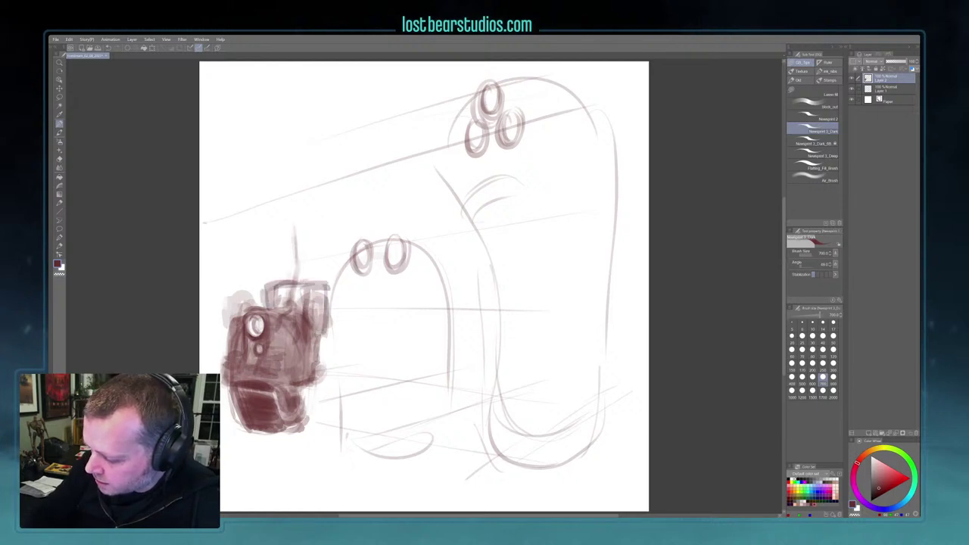
Trim the small form's upper front corner and add a tonal bump at its lower rear
left_click_drag(232, 315, 232, 350)
left_click_drag(321, 358, 318, 370)
key("c")
mouse_move(309, 404)
left_mouse_down()
mouse_move(309, 418)
mouse_move(318, 412)
mouse_move(320, 422)
left_mouse_up()
key("c")
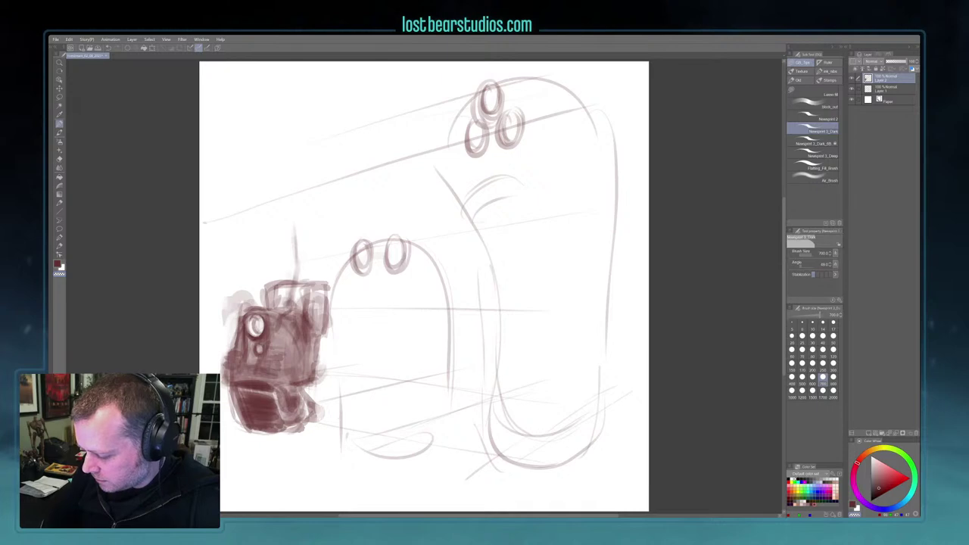
Rework the small form's lower front corner and slanted front edge with transparent and maroon strokes
key("c")
key("c")
left_click_drag(230, 393, 242, 421)
key("c")
left_click_drag(225, 383, 237, 329)
Fade the antenna and the upper front protrusion of the small form, and refine its rear waist
mouse_move(284, 377)
left_mouse_down()
mouse_move(291, 326)
mouse_move(265, 294)
mouse_move(296, 264)
mouse_move(296, 233)
left_mouse_up()
key("c")
mouse_move(228, 315)
left_mouse_down()
mouse_move(240, 296)
mouse_move(244, 308)
left_mouse_up()
key("c")
mouse_move(318, 350)
left_mouse_down()
mouse_move(322, 376)
mouse_move(318, 358)
mouse_move(306, 407)
left_mouse_up()
key("c")
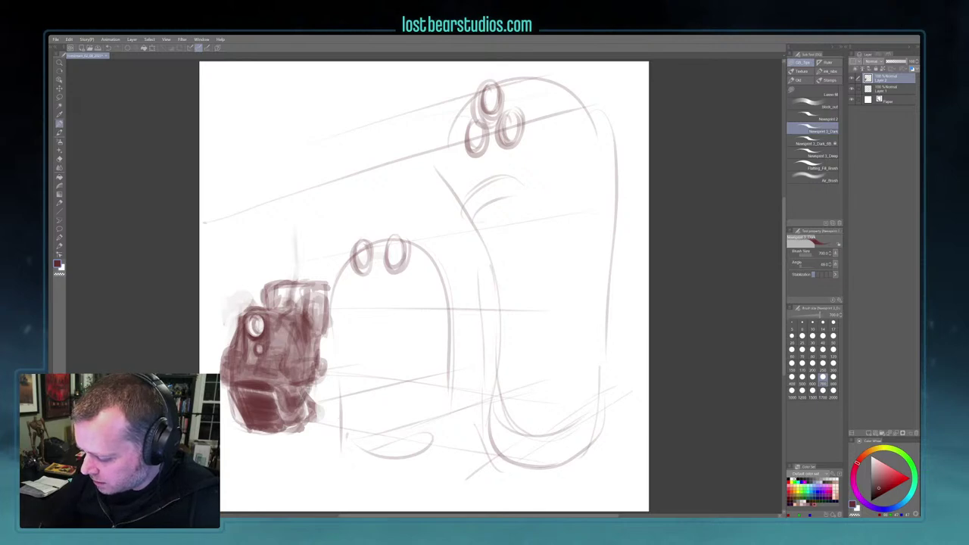
Darken the small form's front around the small circle and along the waist seam
left_click_drag(250, 341, 254, 364)
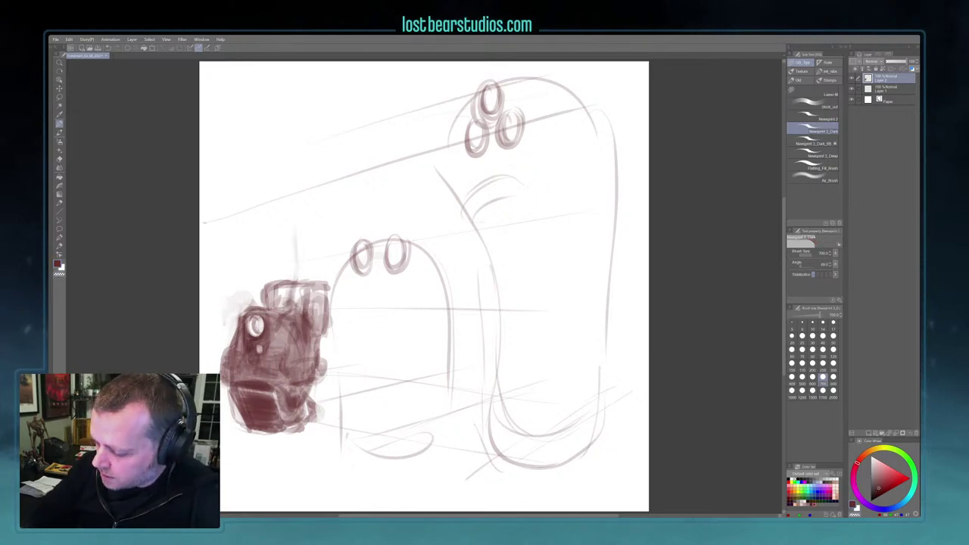
mouse_move(238, 390)
left_mouse_down()
mouse_move(271, 388)
mouse_move(260, 387)
left_mouse_up()
key("c")
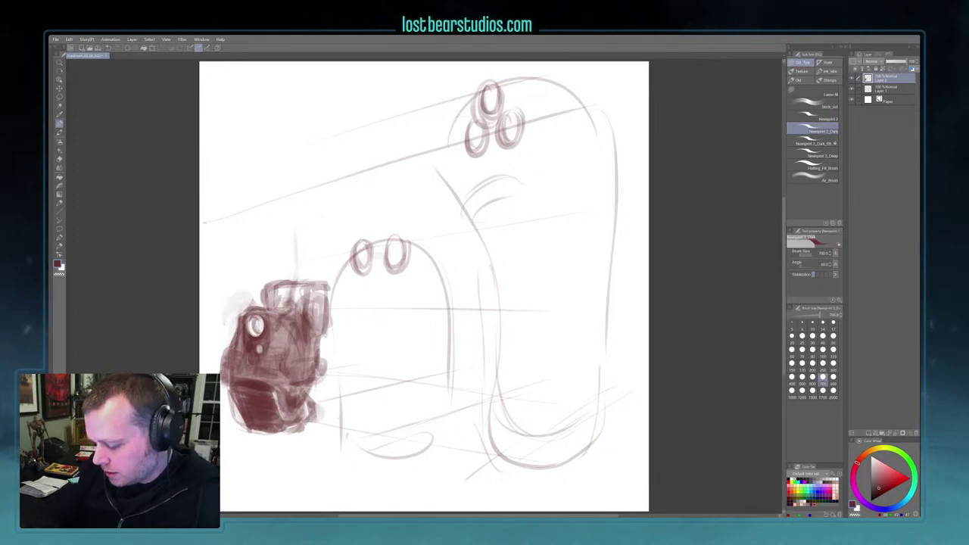
Cut back the underside of the small form's lower section with transparent strokes and restore the maroon colour
key("c")
left_click_drag(244, 423, 292, 429)
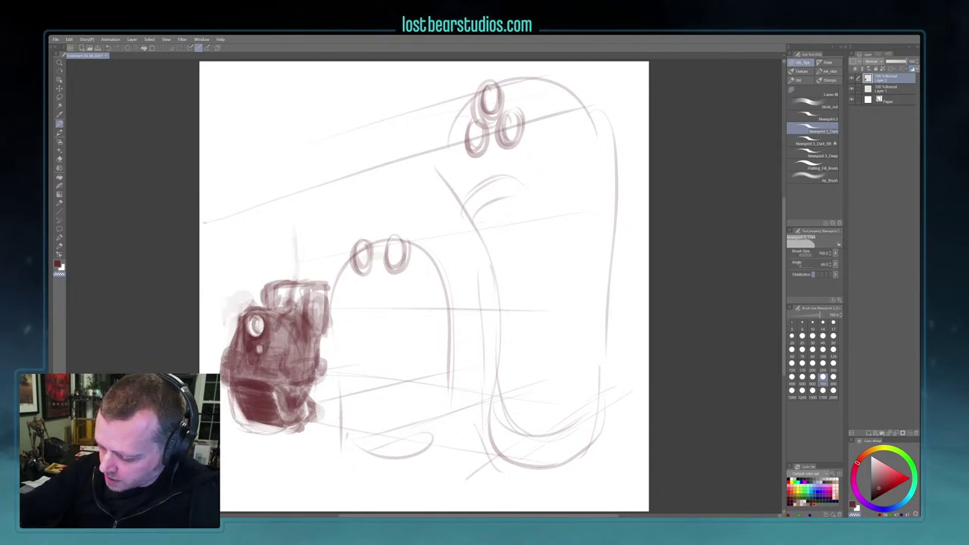
mouse_move(245, 420)
left_mouse_down()
mouse_move(290, 430)
mouse_move(284, 420)
mouse_move(309, 399)
mouse_move(309, 411)
left_mouse_up()
key("c")
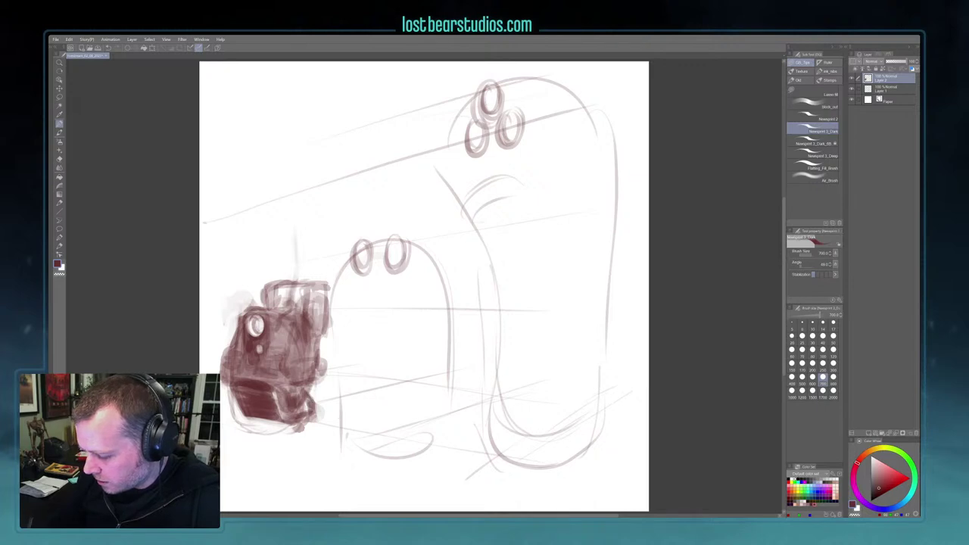
Extend the top block of the small form forward and darken the body's side below it
mouse_move(262, 305)
left_mouse_down()
mouse_move(262, 288)
mouse_move(276, 303)
mouse_move(284, 289)
left_mouse_up()
left_click_drag(302, 323, 302, 344)
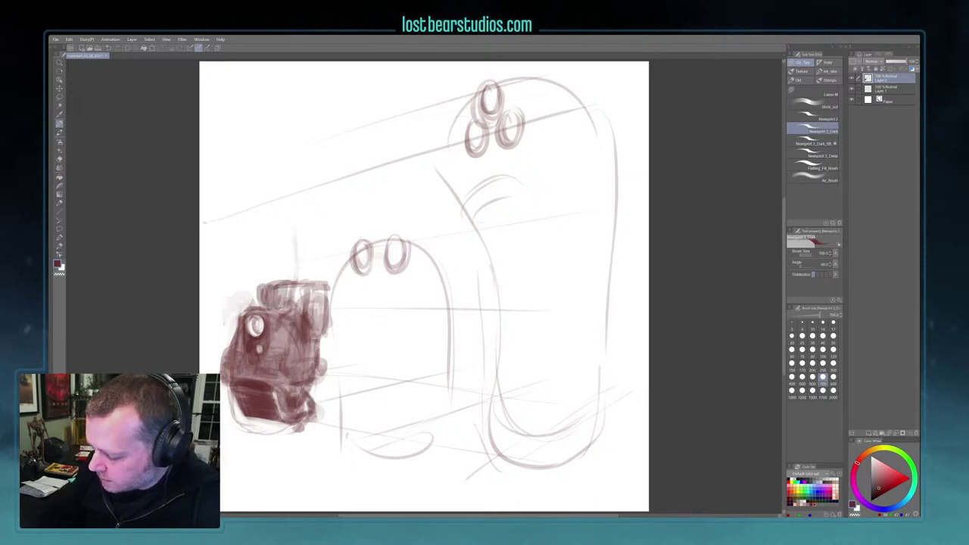
Square out the small form's upper front corner into an upright block and fill the front with dark tone
mouse_move(234, 313)
left_mouse_down()
mouse_move(230, 331)
mouse_move(243, 315)
mouse_move(227, 385)
left_mouse_up()
key("c")
left_click_drag(231, 330, 231, 357)
mouse_move(231, 318)
left_mouse_down()
mouse_move(231, 338)
mouse_move(247, 321)
left_mouse_up()
mouse_move(236, 316)
left_mouse_down()
mouse_move(236, 330)
mouse_move(288, 368)
left_mouse_up()
left_click_drag(296, 314, 294, 335)
left_click_drag(229, 327, 229, 379)
mouse_move(227, 310)
left_mouse_down()
mouse_move(226, 367)
mouse_move(242, 370)
left_mouse_up()
Deepen the tone on the small form's side plane down to the waist
left_click_drag(282, 325, 288, 374)
mouse_move(294, 349)
left_mouse_down()
mouse_move(291, 378)
mouse_move(279, 362)
left_mouse_up()
mouse_move(281, 331)
left_mouse_down()
mouse_move(284, 368)
mouse_move(310, 373)
mouse_move(307, 393)
left_mouse_up()
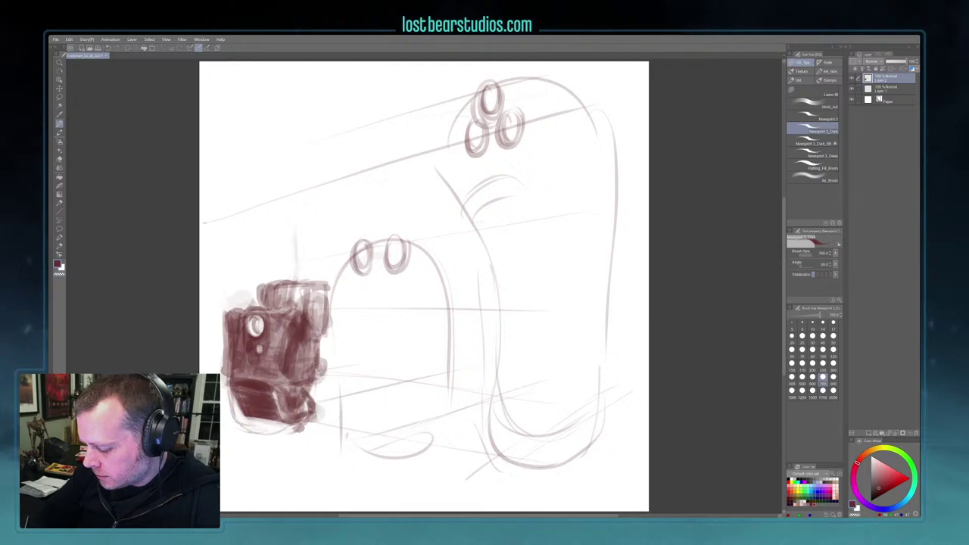
Clean up the small form's front edge and upper front corner with transparent strokes
key("c")
left_click_drag(224, 314, 224, 326)
mouse_move(223, 364)
left_mouse_down()
mouse_move(223, 373)
mouse_move(227, 332)
mouse_move(252, 309)
mouse_move(251, 292)
mouse_move(260, 304)
left_mouse_up()
Paint a dark cylindrical protrusion at the rear of the small form's top block and a small one at its front
key("c")
mouse_move(330, 288)
left_mouse_down()
mouse_move(340, 322)
mouse_move(321, 318)
left_mouse_up()
left_click_drag(332, 310, 324, 335)
left_click_drag(311, 288, 318, 324)
left_click_drag(313, 293, 316, 321)
left_click_drag(310, 290, 319, 343)
mouse_move(258, 288)
left_mouse_down()
mouse_move(257, 304)
mouse_move(248, 297)
mouse_move(269, 308)
left_mouse_up()
key("c")
key("c")
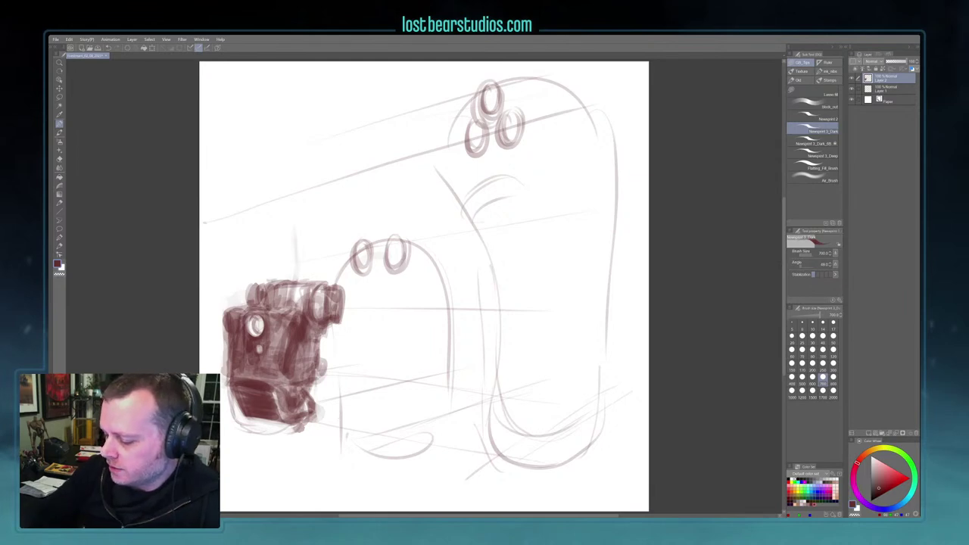
Darken the top block's upper edge and trim the small form's upper front corner with transparent strokes
left_click_drag(267, 283, 324, 284)
left_click_drag(276, 283, 325, 282)
key("c")
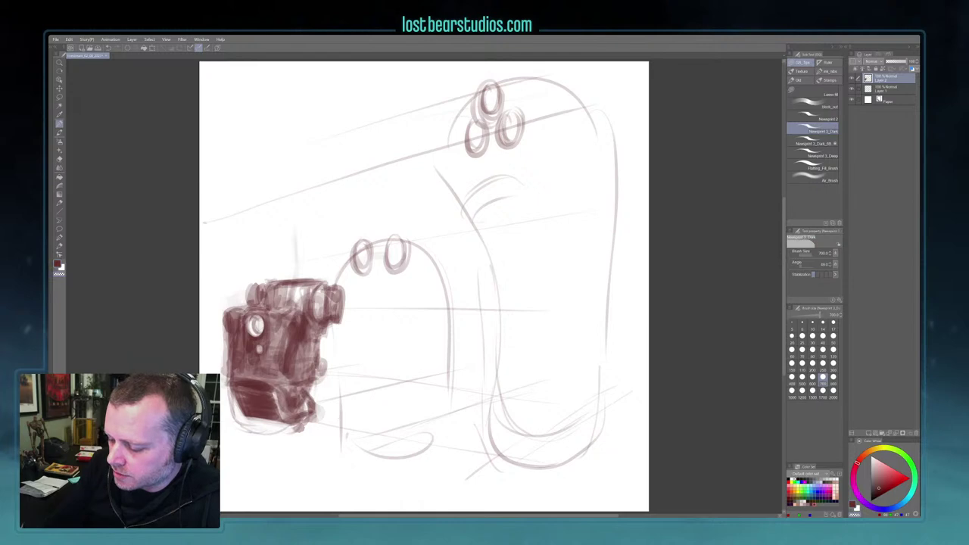
mouse_move(225, 309)
left_mouse_down()
mouse_move(225, 342)
mouse_move(226, 324)
left_mouse_up()
mouse_move(228, 309)
left_mouse_down()
mouse_move(238, 308)
mouse_move(230, 324)
mouse_move(249, 308)
left_mouse_up()
key("c")
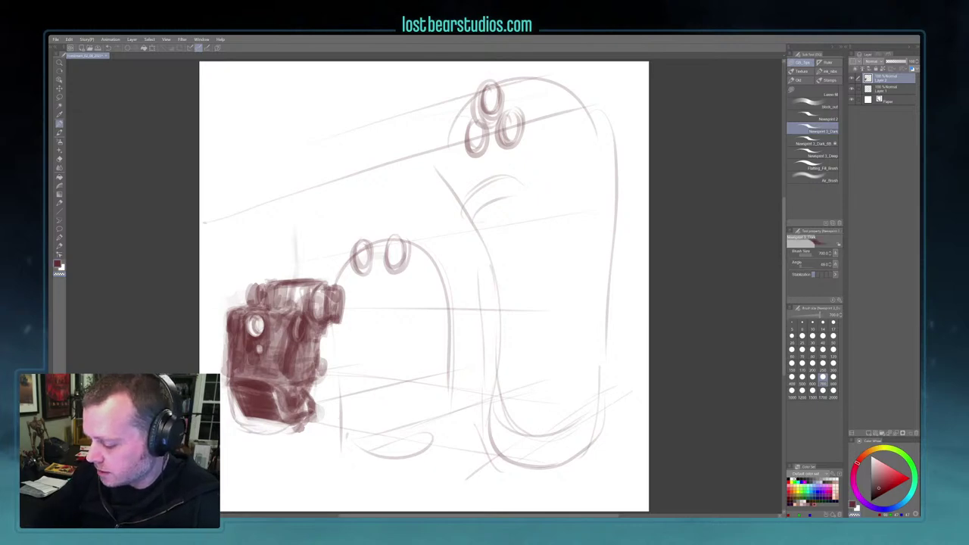
Add a small bump on the small form's rear side and carve back the rear edge down to the waist
key("c")
key("c")
key("c")
left_click_drag(329, 327, 324, 349)
left_click_drag(326, 344, 314, 382)
key("c")
left_click_drag(318, 356, 312, 382)
left_click_drag(314, 359, 308, 382)
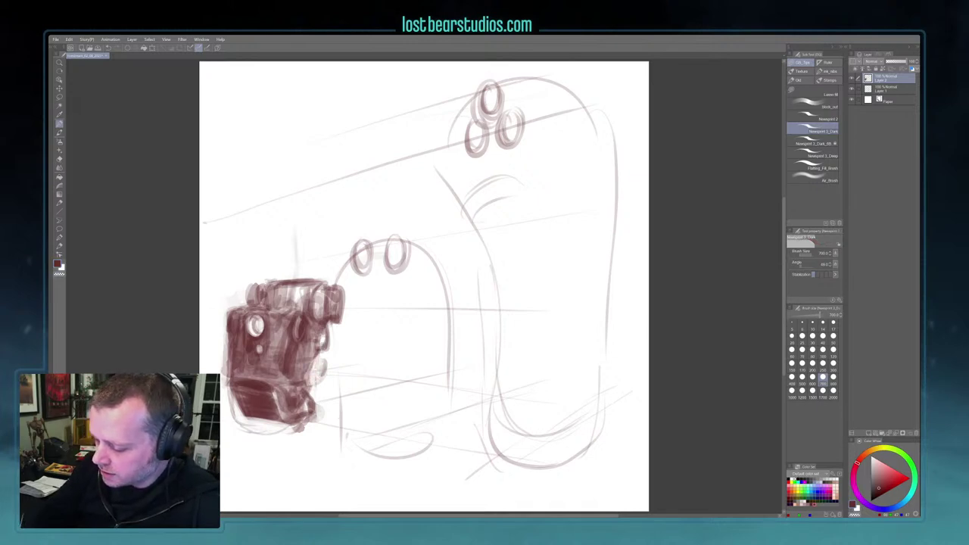
Darken the small form's front edge and front face and restate the dark seam above its lower block
left_click_drag(230, 310, 228, 334)
mouse_move(236, 307)
left_mouse_down()
mouse_move(228, 333)
mouse_move(240, 321)
mouse_move(231, 325)
mouse_move(287, 340)
left_mouse_up()
left_click_drag(287, 318, 292, 339)
key("c")
mouse_move(292, 318)
left_mouse_down()
mouse_move(290, 341)
mouse_move(293, 333)
left_mouse_up()
left_click_drag(233, 337, 231, 362)
mouse_move(234, 327)
left_mouse_down()
mouse_move(232, 354)
mouse_move(235, 331)
mouse_move(285, 337)
left_mouse_up()
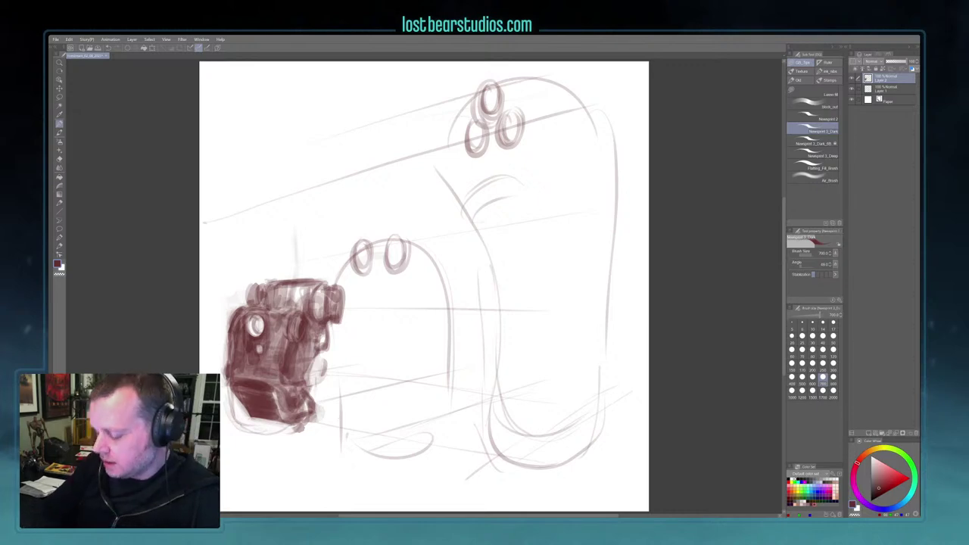
left_click_drag(235, 374, 275, 381)
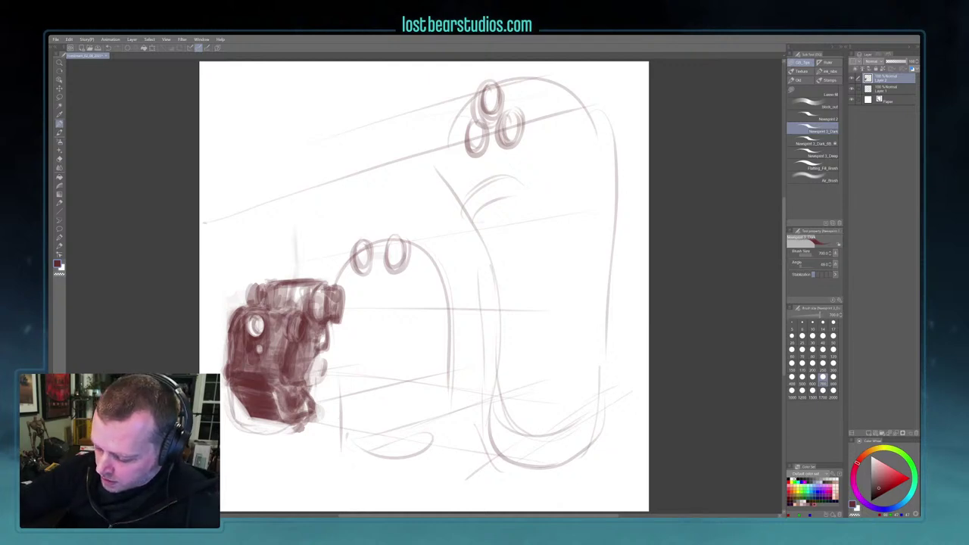
Cut back the lower block's front corner on the small form and restate its front face and rear edge
left_click_drag(237, 389, 249, 417)
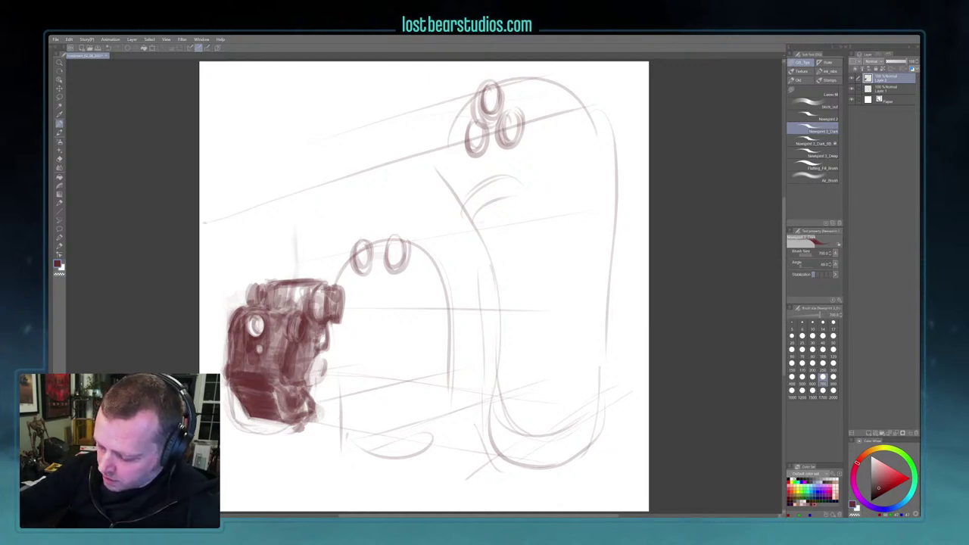
key("c")
left_click_drag(228, 382, 288, 422)
left_click_drag(273, 383, 284, 416)
key("c")
mouse_move(274, 383)
left_mouse_down()
mouse_move(288, 422)
mouse_move(310, 412)
left_mouse_up()
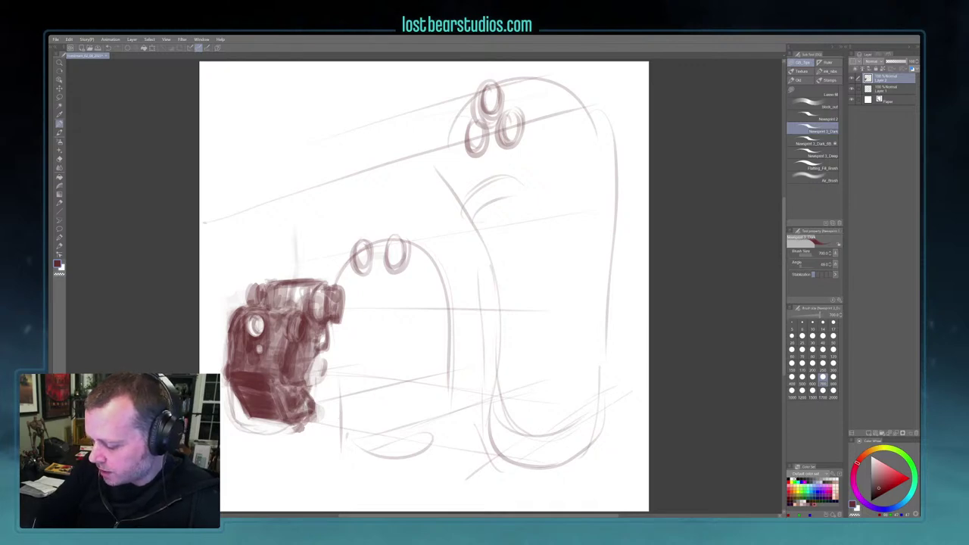
Carve a light gap at the rear of the small form's waist and darken the area above it
key("c")
mouse_move(296, 363)
left_mouse_down()
mouse_move(294, 393)
mouse_move(304, 398)
mouse_move(301, 378)
mouse_move(290, 399)
mouse_move(294, 385)
left_mouse_up()
key("c")
mouse_move(296, 348)
left_mouse_down()
mouse_move(283, 380)
mouse_move(294, 405)
mouse_move(300, 393)
mouse_move(282, 381)
mouse_move(294, 403)
mouse_move(309, 359)
left_mouse_up()
Reduce the brush size to 400 and shape a light-edged teardrop panel around the small form's round eye
key("c")
key("bracketleft")
key("bracketleft")
key("bracketleft")
key("c")
left_click_drag(243, 331, 243, 351)
mouse_move(240, 312)
left_mouse_down()
mouse_move(241, 358)
mouse_move(250, 305)
mouse_move(267, 306)
mouse_move(247, 333)
mouse_move(256, 337)
left_mouse_up()
key("c")
key("c")
mouse_move(246, 322)
left_mouse_down()
mouse_move(246, 334)
mouse_move(263, 326)
left_mouse_up()
key("c")
mouse_move(255, 314)
left_mouse_down()
mouse_move(261, 325)
mouse_move(246, 330)
mouse_move(258, 337)
mouse_move(264, 314)
mouse_move(241, 320)
mouse_move(254, 306)
mouse_move(267, 353)
left_mouse_up()
key("c")
key("c")
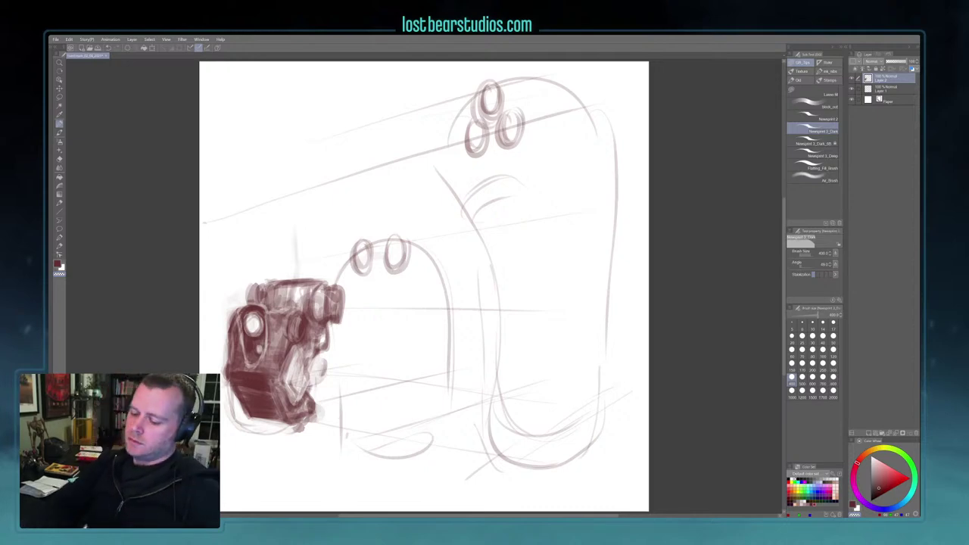
Darken the ledge beneath the small form's top block and trim the lower block's bottom edge with transparent strokes
key("c")
left_click_drag(251, 301, 293, 306)
left_click_drag(251, 304, 298, 306)
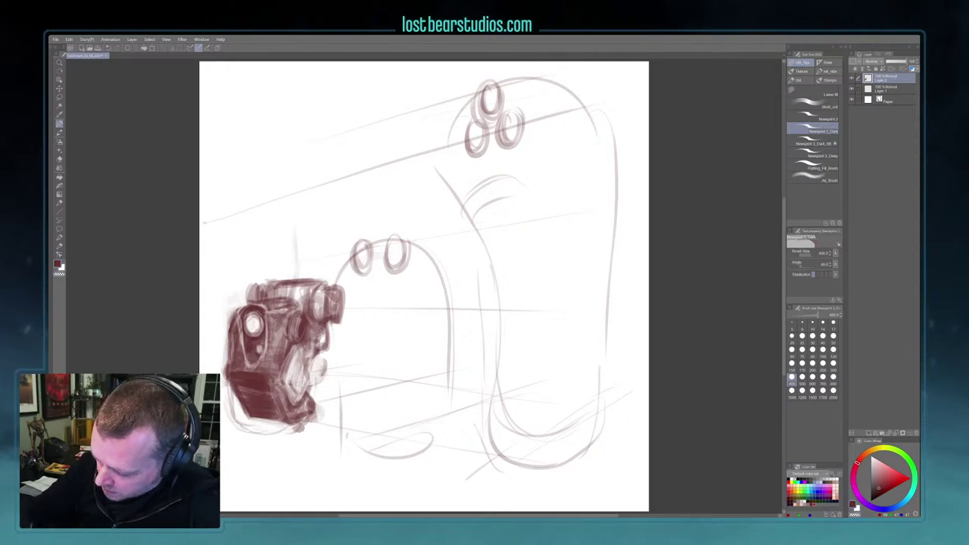
key("c")
mouse_move(237, 391)
left_mouse_down()
mouse_move(251, 418)
mouse_move(292, 422)
left_mouse_up()
key("c")
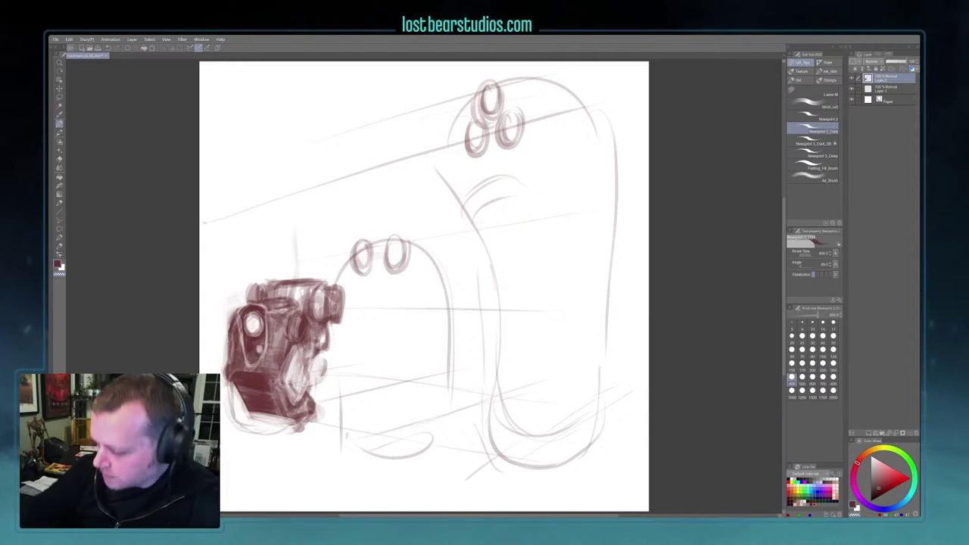
Define the panel at the small form's rear waist and refine the rear cylinder and top ledge
mouse_move(266, 371)
left_mouse_down()
mouse_move(293, 402)
mouse_move(306, 353)
left_mouse_up()
key("c")
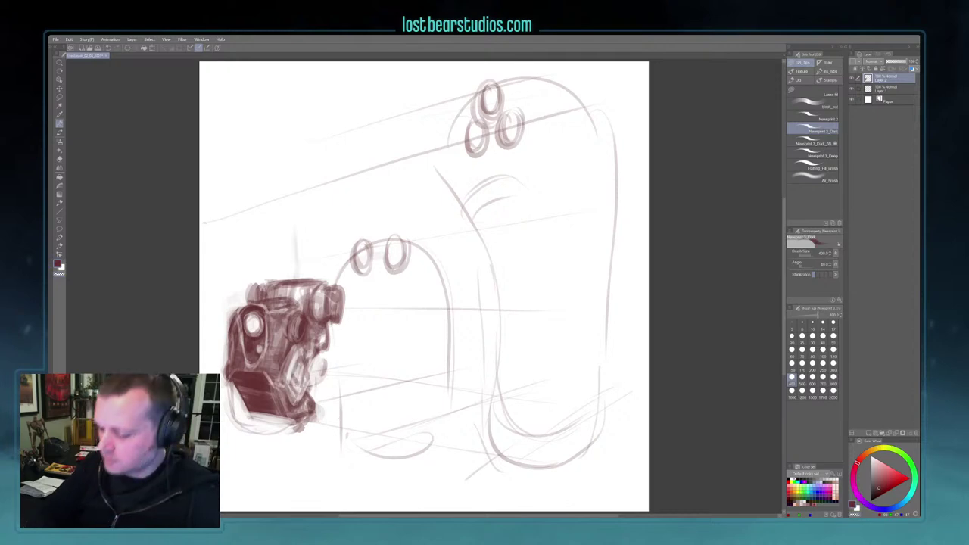
left_click_drag(324, 312, 321, 291)
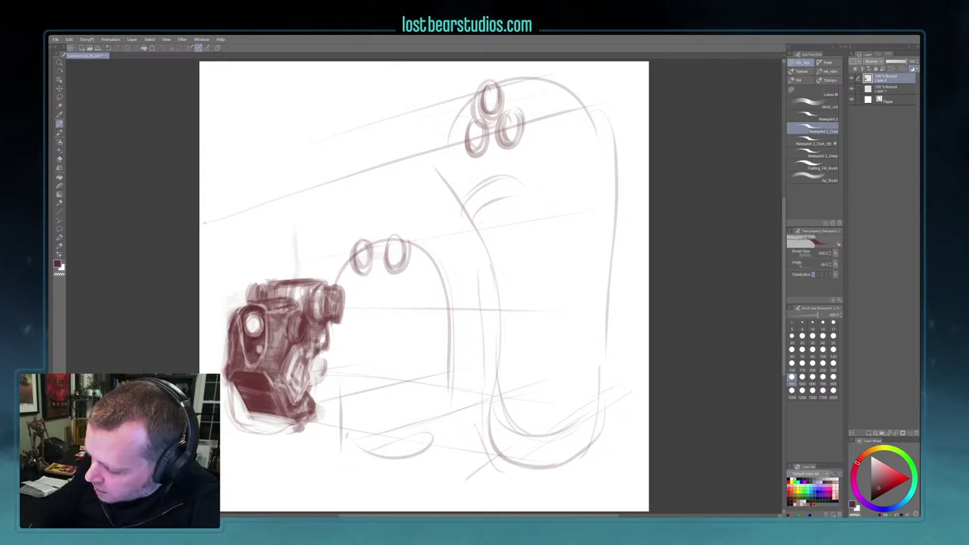
mouse_move(243, 303)
left_mouse_down()
mouse_move(301, 303)
mouse_move(307, 293)
mouse_move(303, 306)
left_mouse_up()
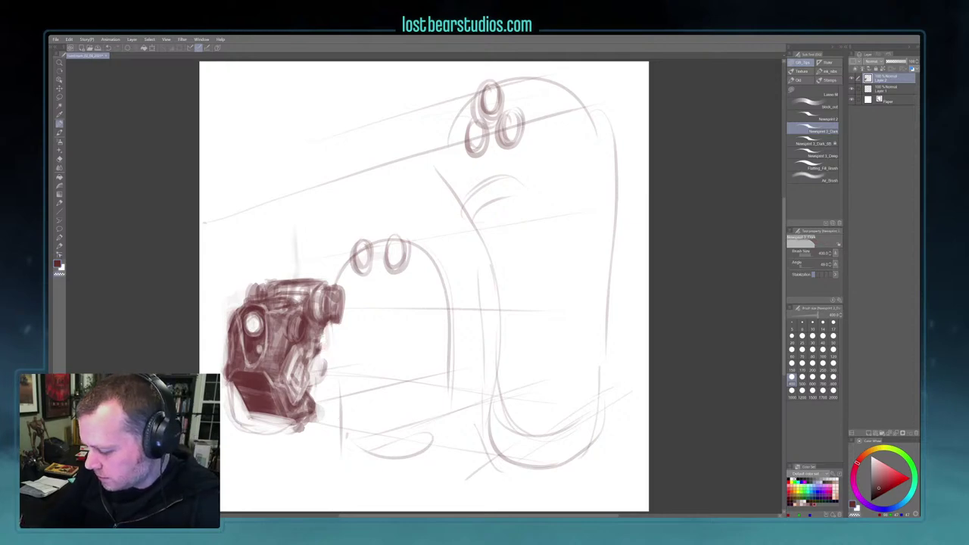
Reshape the small form's lower block into a horizontal cylinder with rounded ends and clean up around its base
key("c")
left_click_drag(283, 416, 317, 415)
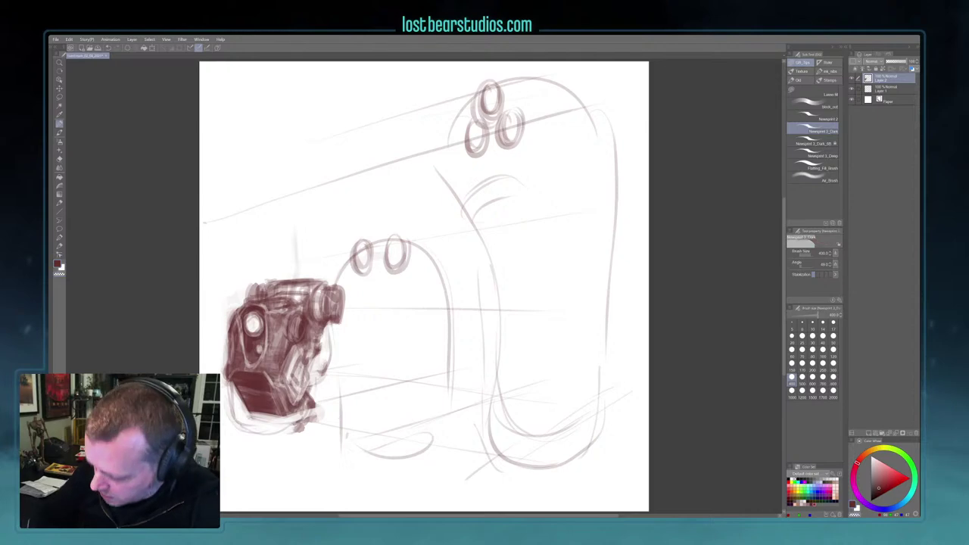
mouse_move(236, 392)
left_mouse_down()
mouse_move(248, 411)
mouse_move(235, 384)
mouse_move(248, 378)
mouse_move(279, 389)
mouse_move(236, 400)
mouse_move(309, 385)
mouse_move(282, 412)
mouse_move(324, 407)
left_mouse_up()
key("c")
key("c")
key("c")
key("c")
mouse_move(271, 384)
left_mouse_down()
mouse_move(301, 384)
mouse_move(290, 410)
mouse_move(320, 404)
mouse_move(303, 405)
left_mouse_up()
key("c")
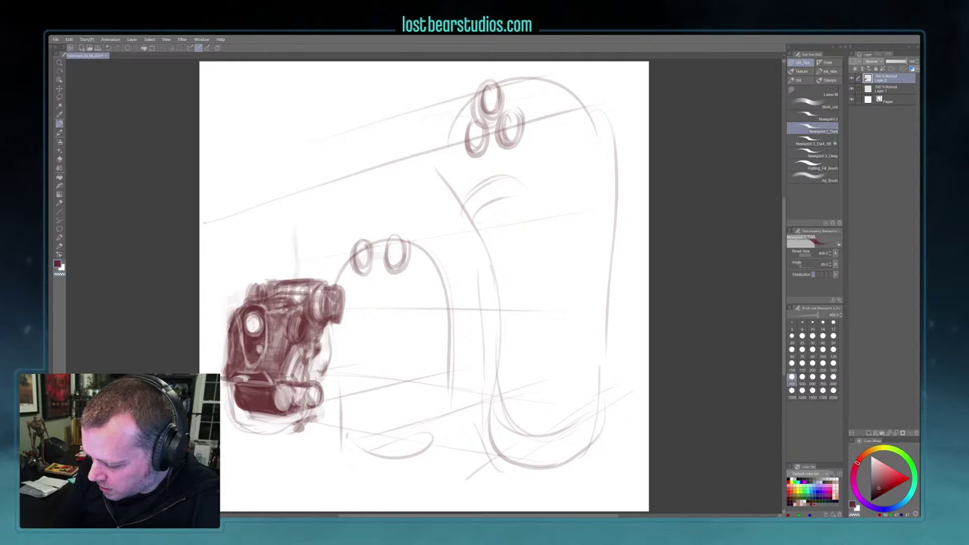
Darken the lower edge and rear side of the small form's upper body, separating it from the base cylinder
mouse_move(222, 376)
left_mouse_down()
mouse_move(306, 383)
mouse_move(329, 347)
mouse_move(302, 370)
mouse_move(288, 360)
left_mouse_up()
key("c")
key("c")
key("c")
mouse_move(325, 329)
left_mouse_down()
mouse_move(321, 355)
mouse_move(298, 376)
mouse_move(247, 374)
mouse_move(299, 381)
left_mouse_up()
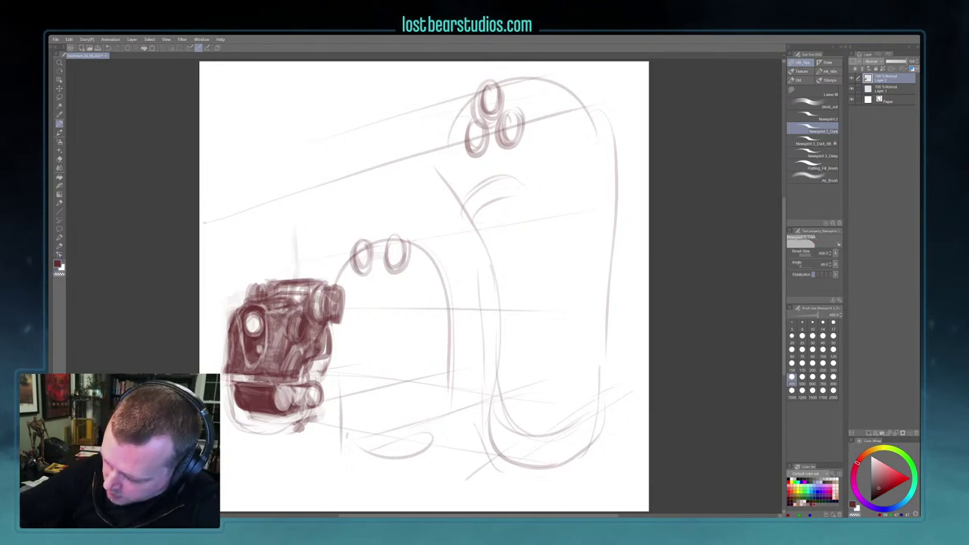
mouse_move(236, 373)
left_mouse_down()
mouse_move(257, 376)
mouse_move(325, 348)
mouse_move(330, 324)
left_mouse_up()
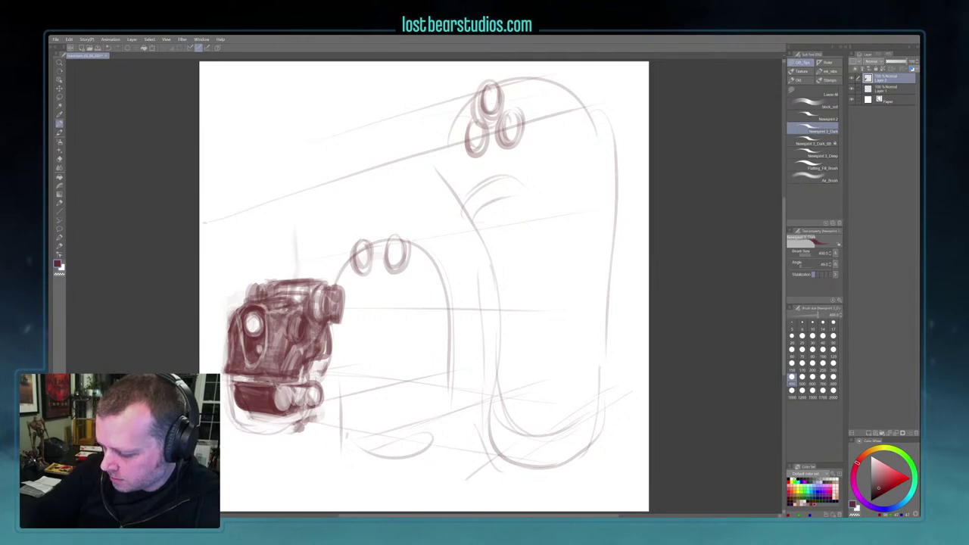
mouse_move(329, 329)
left_mouse_down()
mouse_move(323, 353)
mouse_move(330, 327)
left_mouse_up()
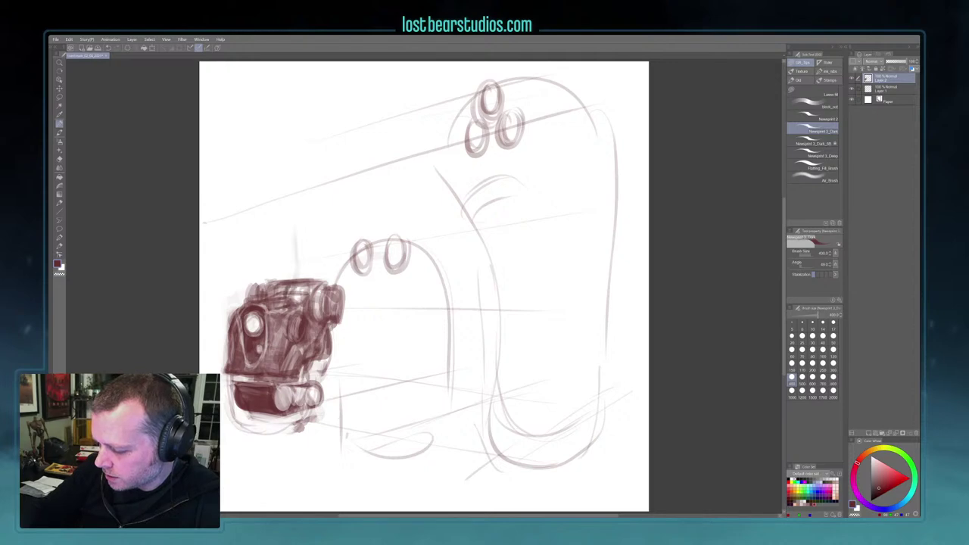
Draw a bent arm rising from the small form's top block and ending in an open two-pronged claw
mouse_move(303, 278)
left_mouse_down()
mouse_move(306, 244)
mouse_move(273, 242)
mouse_move(278, 256)
left_mouse_up()
mouse_move(254, 223)
left_mouse_down()
mouse_move(244, 240)
mouse_move(253, 220)
mouse_move(247, 240)
mouse_move(273, 221)
left_mouse_up()
mouse_move(251, 265)
left_mouse_down()
mouse_move(291, 244)
mouse_move(305, 277)
left_mouse_up()
left_click_drag(311, 236, 300, 281)
left_click_drag(307, 248, 307, 272)
mouse_move(321, 226)
left_mouse_down()
mouse_move(299, 262)
mouse_move(321, 226)
left_mouse_up()
mouse_move(247, 249)
left_mouse_down()
mouse_move(241, 240)
mouse_move(253, 226)
left_mouse_up()
left_click_drag(241, 262, 258, 275)
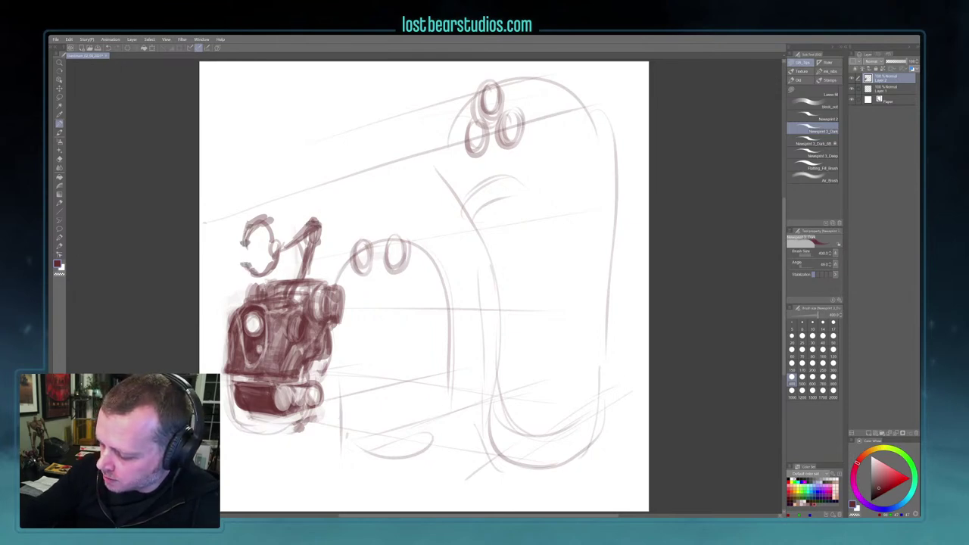
Touch up the small form's eye rim and refine the base of the arm on the top block
key("c")
mouse_move(247, 319)
left_mouse_down()
mouse_move(259, 315)
mouse_move(246, 329)
left_mouse_up()
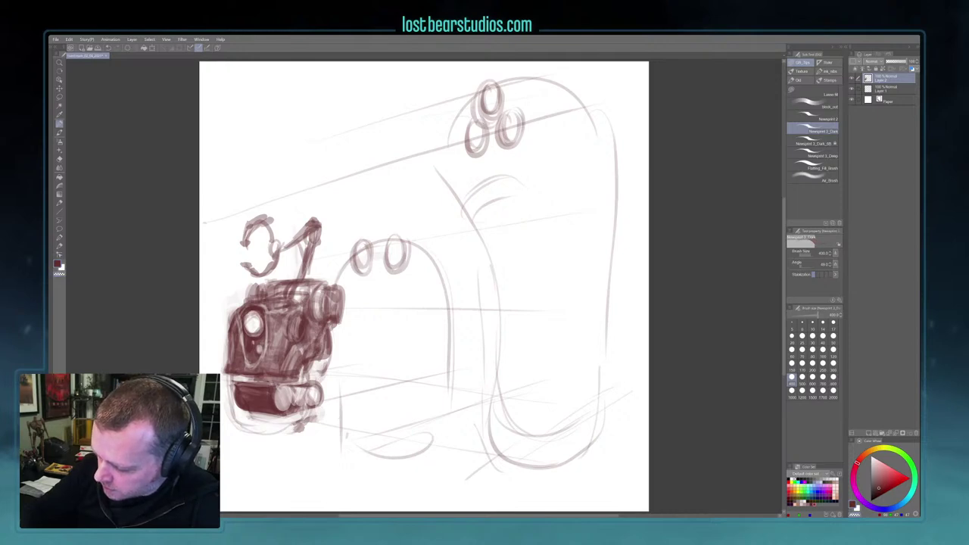
key("c")
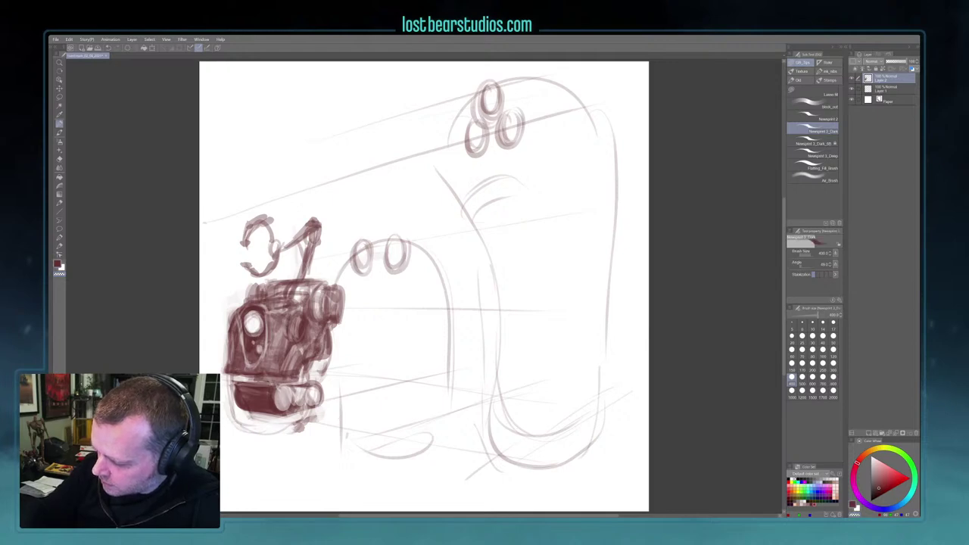
mouse_move(283, 285)
left_mouse_down()
mouse_move(279, 302)
mouse_move(292, 288)
mouse_move(296, 298)
mouse_move(296, 281)
mouse_move(295, 296)
left_mouse_up()
key("c")
left_click_drag(295, 296, 282, 302)
Reshape the small form's protruding rear cylinder into a rounded shoulder joint
mouse_move(333, 280)
left_mouse_down()
mouse_move(318, 315)
mouse_move(335, 315)
left_mouse_up()
left_click_drag(324, 301, 316, 321)
key("c")
left_click_drag(343, 288, 333, 324)
key("c")
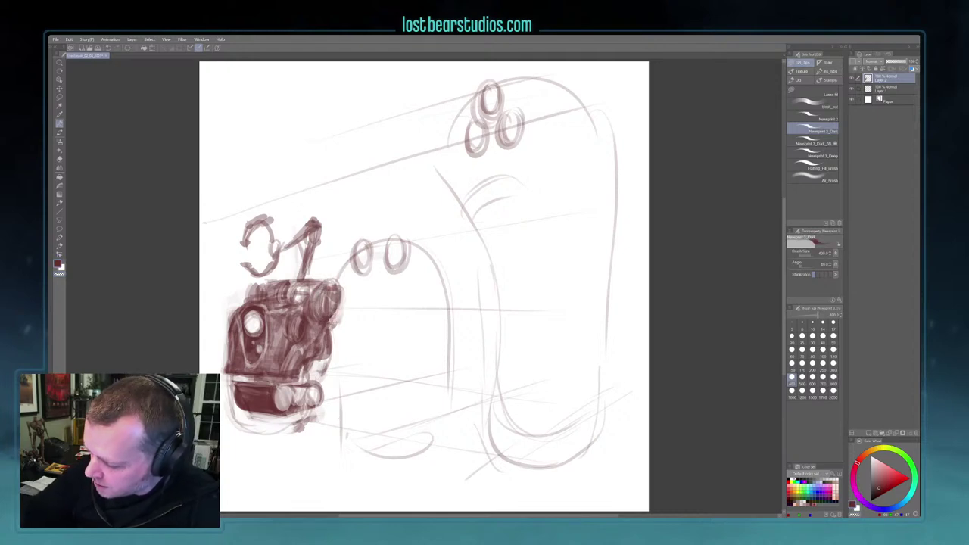
Thicken the upright segment of the small form's raised arm with dark strokes
left_click_drag(310, 269, 308, 280)
mouse_move(321, 240)
left_mouse_down()
mouse_move(315, 280)
mouse_move(302, 272)
mouse_move(297, 280)
mouse_move(304, 260)
left_mouse_up()
key("c")
key("c")
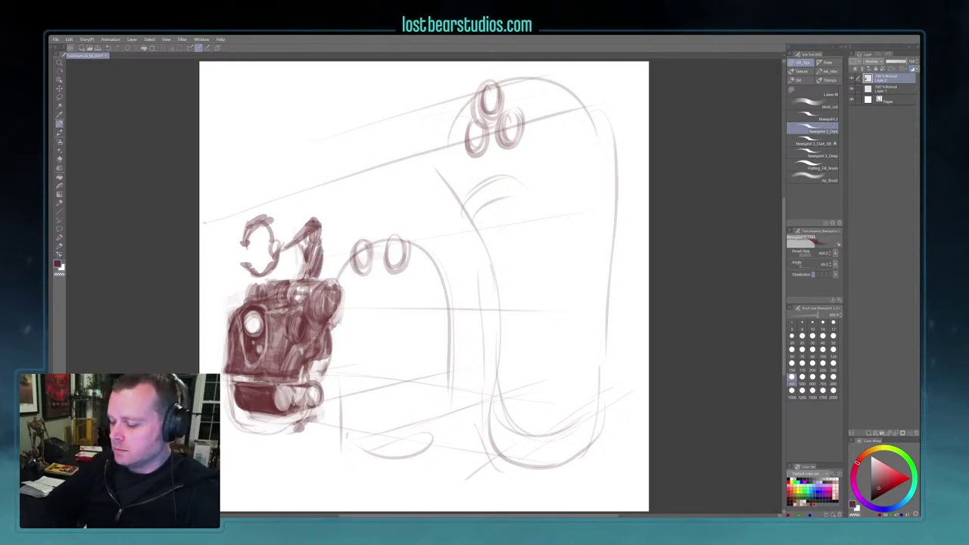
Define the round ends of the small form's base cylinder and restate the rear edge above them
key("c")
left_click_drag(282, 393, 278, 410)
mouse_move(280, 392)
left_mouse_down()
mouse_move(288, 412)
mouse_move(278, 405)
mouse_move(308, 401)
mouse_move(318, 390)
mouse_move(299, 378)
left_mouse_up()
key("c")
left_click_drag(308, 364, 319, 362)
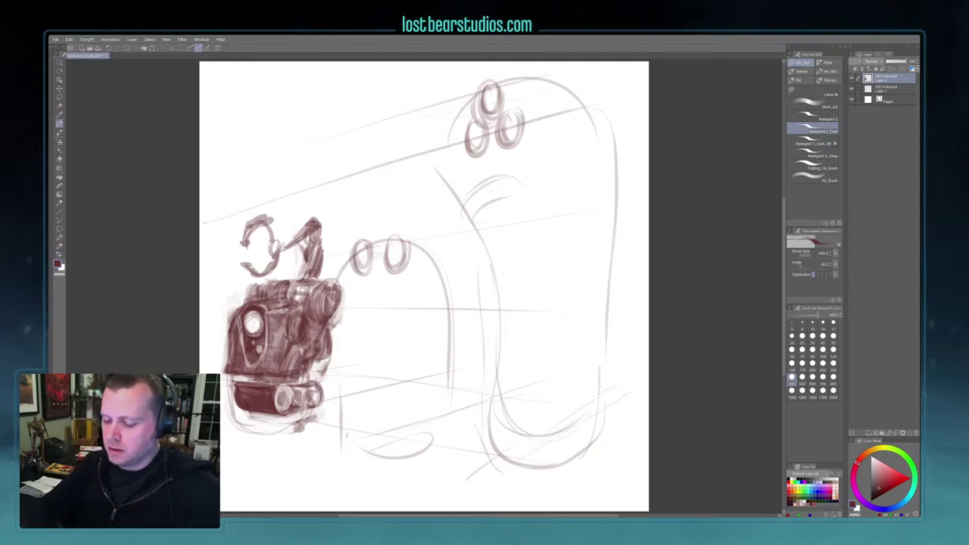
Select the small form and its arm freehand, scale it down slightly, shift it lower and deselect
key("ctrl+t")
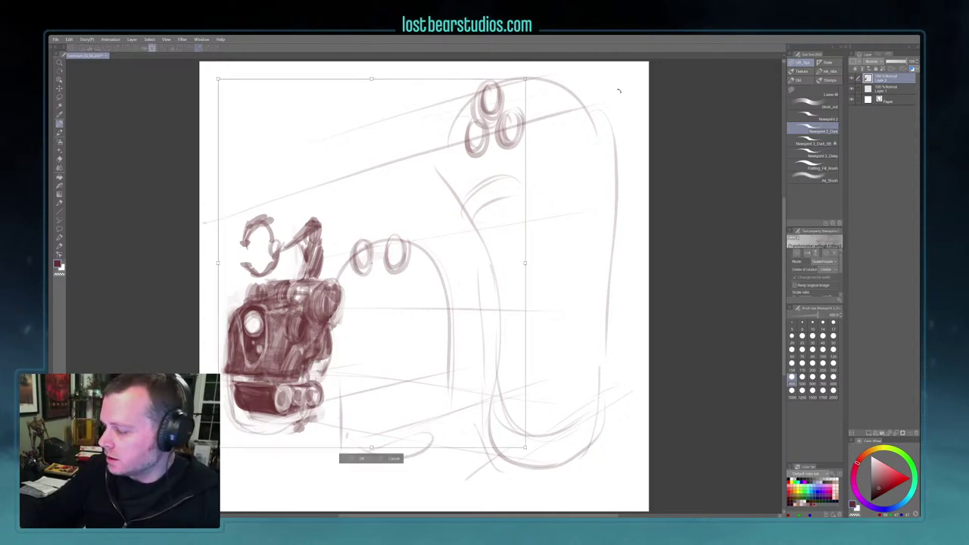
key("Return")
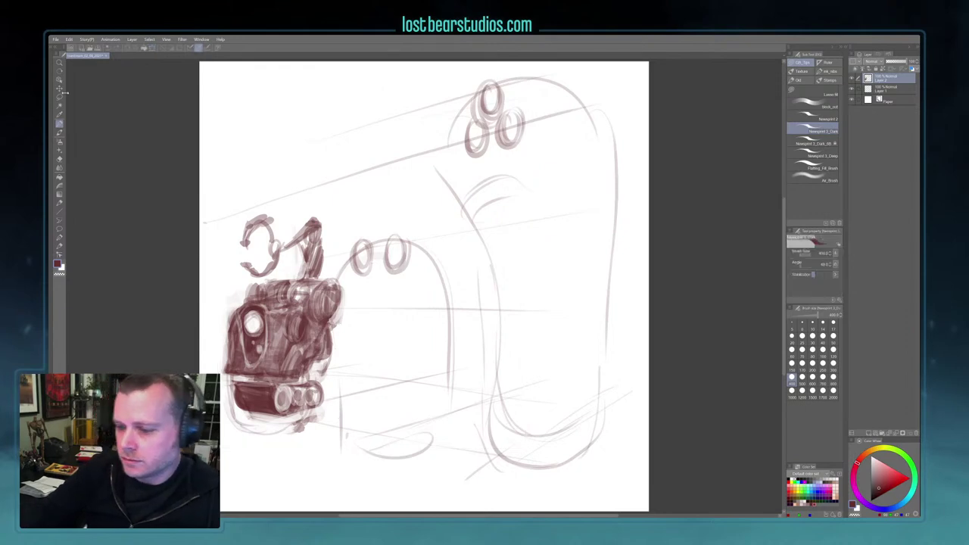
left_click(59, 97)
mouse_move(297, 195)
left_mouse_down()
mouse_move(326, 206)
mouse_move(354, 298)
mouse_move(250, 474)
mouse_move(235, 170)
left_mouse_up()
left_click_drag(353, 168, 346, 194)
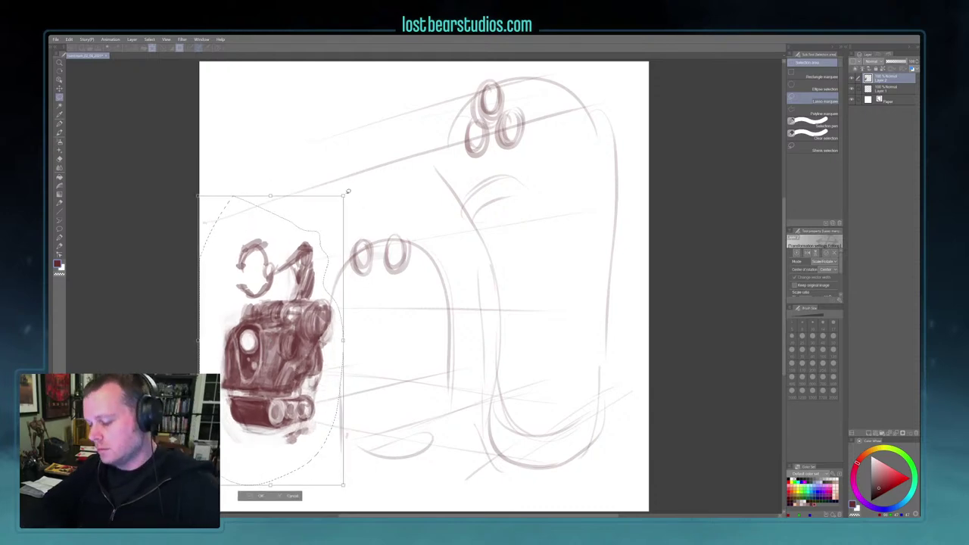
key("Return")
key("ctrl+d")
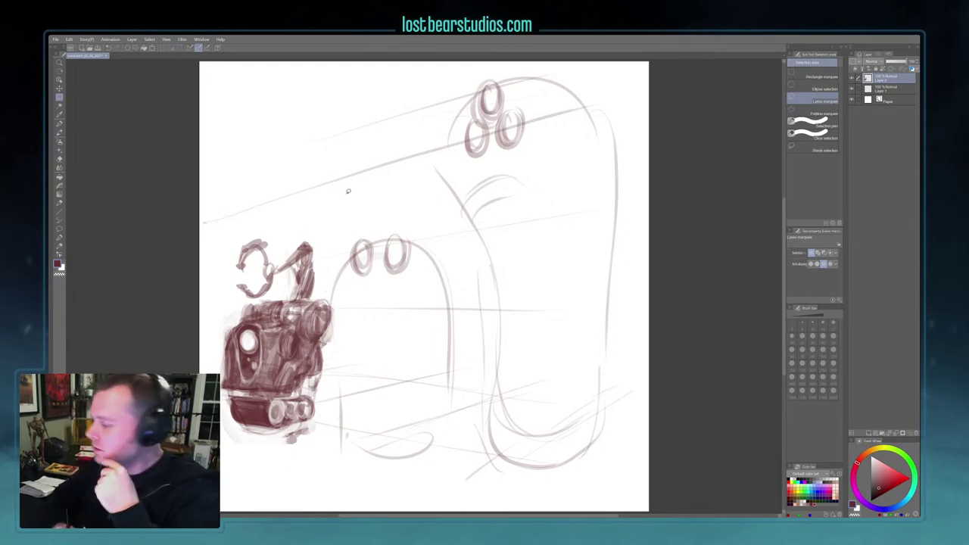
Add a new layer, return to Layer 2 and remove the two circles at the top of the middle form
left_click(869, 433)
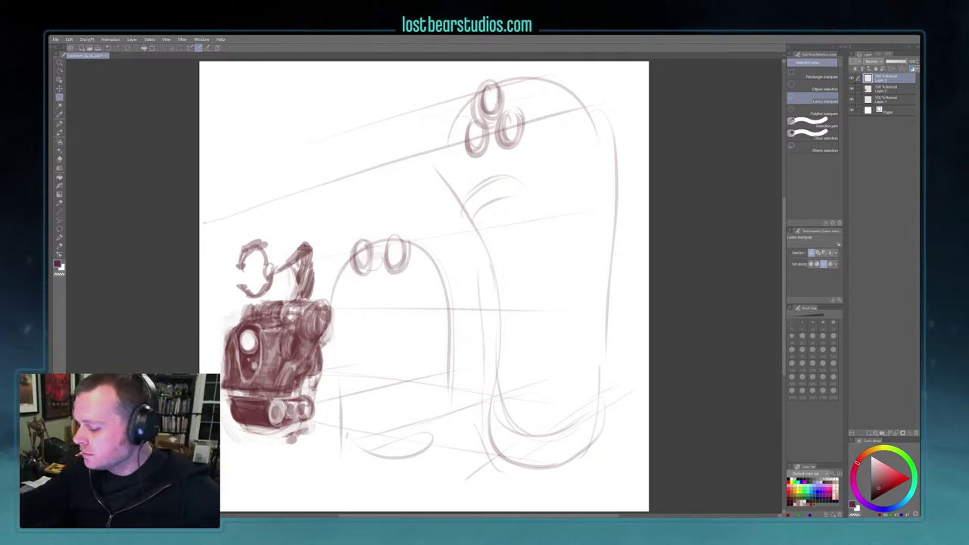
left_click(876, 89)
mouse_move(347, 261)
left_mouse_down()
mouse_move(363, 246)
mouse_move(388, 258)
mouse_move(405, 241)
left_mouse_up()
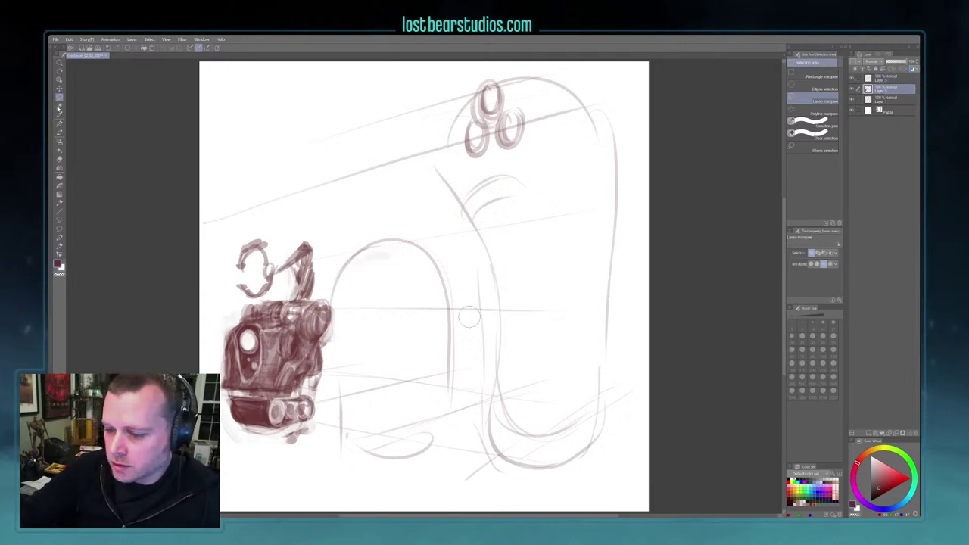
Set the brush size to 600 and sketch the middle form's torso edges, hip joint and two small ovals beneath
left_click(60, 122)
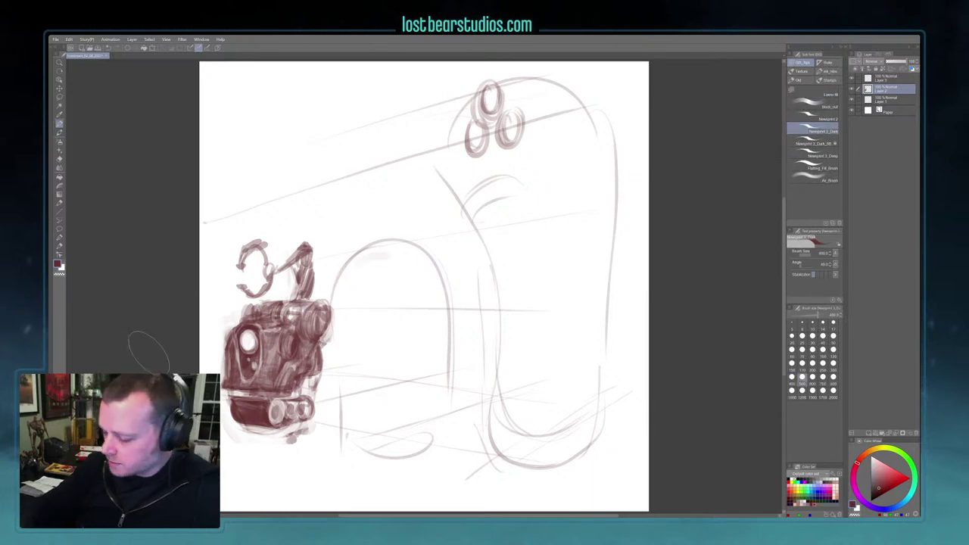
left_click(813, 380)
mouse_move(363, 359)
left_mouse_down()
mouse_move(357, 382)
mouse_move(367, 356)
mouse_move(398, 382)
mouse_move(412, 356)
mouse_move(408, 382)
mouse_move(369, 380)
mouse_move(397, 366)
mouse_move(375, 365)
left_mouse_up()
mouse_move(374, 346)
left_mouse_down()
mouse_move(394, 346)
mouse_move(385, 362)
mouse_move(361, 345)
left_mouse_up()
mouse_move(360, 342)
left_mouse_down()
mouse_move(356, 301)
mouse_move(433, 265)
mouse_move(433, 318)
left_mouse_up()
left_click_drag(435, 270, 427, 327)
left_click_drag(357, 342, 403, 341)
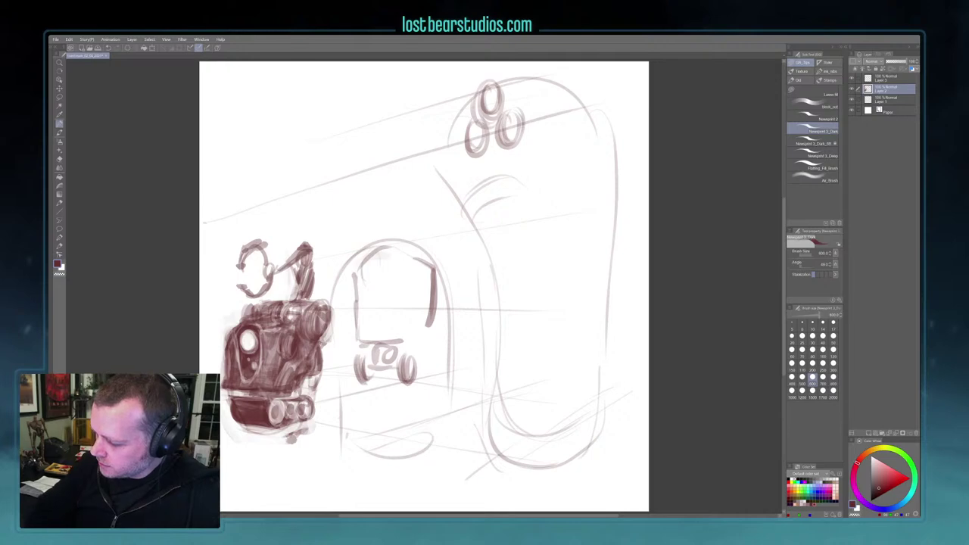
Sketch the middle form's face panel with a domed top and two oval eyes
mouse_move(360, 277)
left_mouse_down()
mouse_move(375, 256)
mouse_move(382, 266)
mouse_move(389, 244)
mouse_move(368, 274)
left_mouse_up()
key("c")
mouse_move(361, 250)
left_mouse_down()
mouse_move(358, 275)
mouse_move(373, 236)
mouse_move(403, 243)
mouse_move(402, 296)
mouse_move(390, 319)
mouse_move(366, 331)
mouse_move(378, 333)
left_mouse_up()
mouse_move(354, 274)
left_mouse_down()
mouse_move(354, 321)
mouse_move(373, 329)
left_mouse_up()
mouse_move(357, 296)
left_mouse_down()
mouse_move(354, 248)
mouse_move(362, 273)
mouse_move(382, 271)
left_mouse_up()
left_click_drag(366, 241, 388, 236)
mouse_move(371, 246)
left_mouse_down()
mouse_move(382, 240)
mouse_move(365, 319)
left_mouse_up()
Increase the brush size to 800, tone the middle form's face panel and outline its rounded back shell
key("bracketright")
key("bracketright")
left_click_drag(360, 277, 361, 313)
mouse_move(367, 278)
left_mouse_down()
mouse_move(365, 322)
mouse_move(385, 333)
mouse_move(400, 326)
mouse_move(401, 341)
mouse_move(433, 309)
left_mouse_up()
left_click_drag(434, 272, 431, 324)
mouse_move(397, 233)
left_mouse_down()
mouse_move(431, 256)
mouse_move(433, 277)
left_mouse_up()
left_click_drag(430, 268, 424, 312)
mouse_move(395, 233)
left_mouse_down()
mouse_move(427, 247)
mouse_move(428, 308)
left_mouse_up()
mouse_move(361, 278)
left_mouse_down()
mouse_move(366, 321)
mouse_move(382, 324)
left_mouse_up()
mouse_move(365, 280)
left_mouse_down()
mouse_move(364, 293)
mouse_move(379, 285)
left_mouse_up()
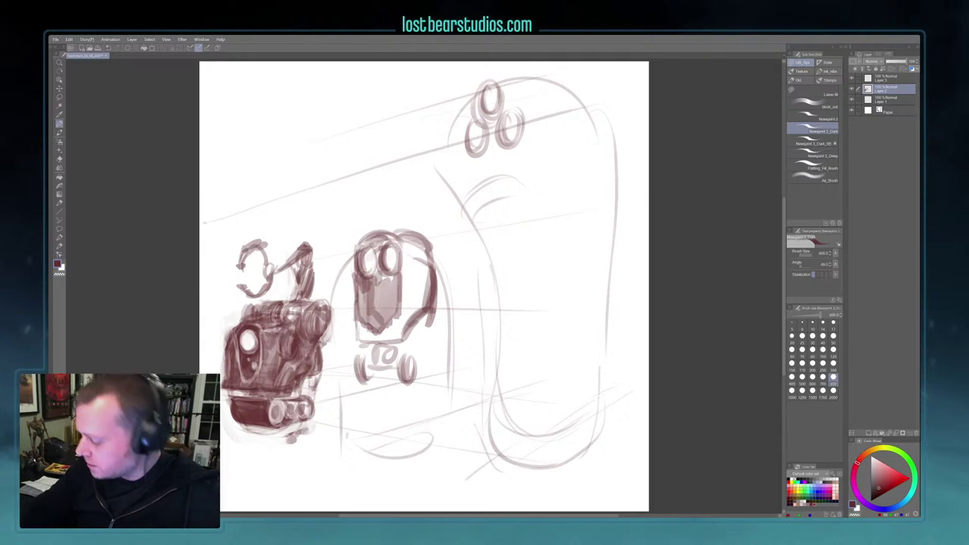
left_click_drag(426, 256, 416, 308)
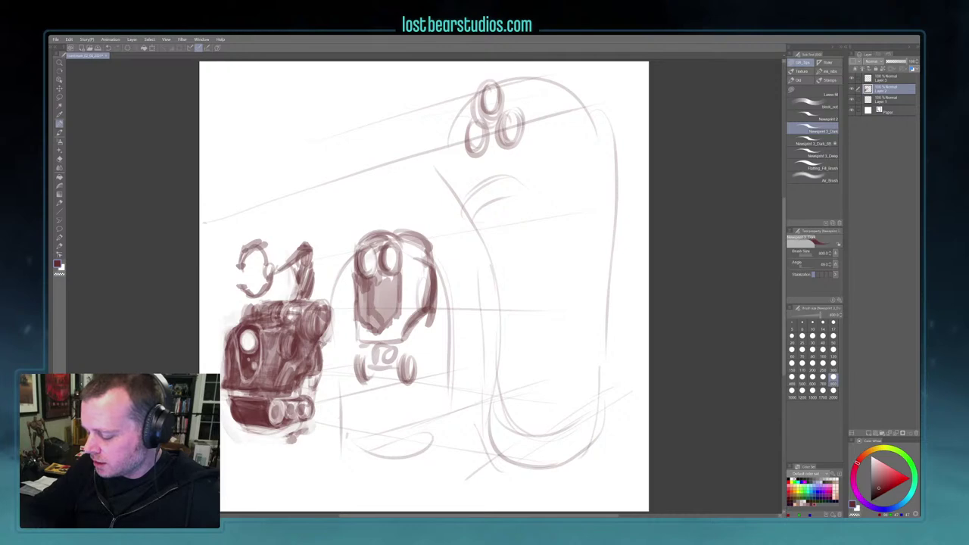
Add light and dark inner panel details below the middle form's eyes and darken the dome around them
mouse_move(371, 279)
left_mouse_down()
mouse_move(372, 299)
mouse_move(362, 300)
mouse_move(395, 324)
left_mouse_up()
key("c")
mouse_move(378, 277)
left_mouse_down()
mouse_move(379, 301)
mouse_move(388, 302)
mouse_move(376, 304)
left_mouse_up()
mouse_move(385, 277)
left_mouse_down()
mouse_move(385, 302)
mouse_move(390, 293)
left_mouse_up()
left_click_drag(377, 301, 389, 310)
key("c")
left_click_drag(384, 278, 382, 313)
left_click_drag(362, 269, 375, 275)
mouse_move(368, 250)
left_mouse_down()
mouse_move(378, 245)
mouse_move(379, 257)
left_mouse_up()
left_click_drag(362, 247, 387, 234)
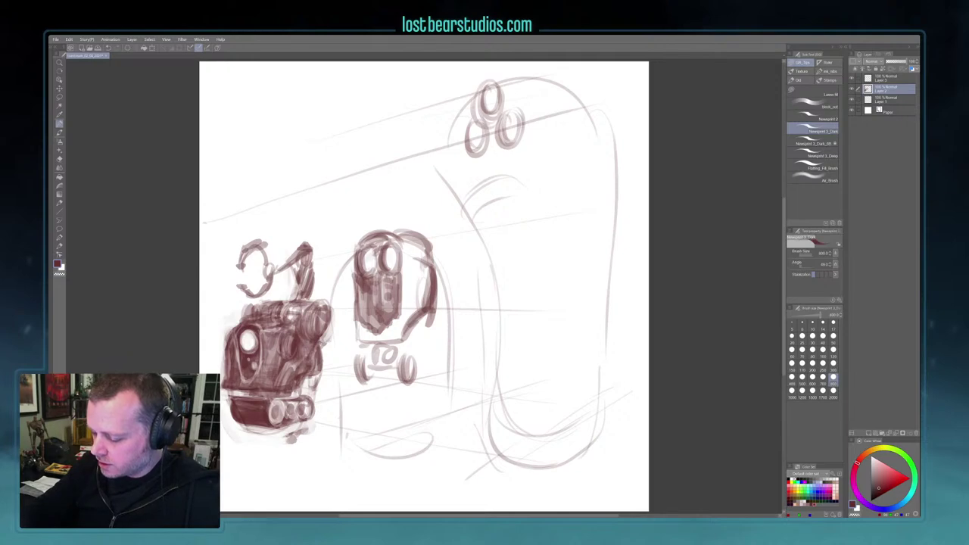
Paint cylindrical shoulder joints on both sides of the middle form's torso
mouse_move(424, 275)
left_mouse_down()
mouse_move(417, 306)
mouse_move(429, 316)
left_mouse_up()
mouse_move(446, 279)
left_mouse_down()
mouse_move(449, 317)
mouse_move(439, 305)
left_mouse_up()
left_click_drag(423, 277, 452, 276)
left_click_drag(424, 318, 450, 310)
mouse_move(421, 277)
left_mouse_down()
mouse_move(416, 311)
mouse_move(426, 306)
left_mouse_up()
left_click_drag(435, 283, 439, 314)
mouse_move(355, 285)
left_mouse_down()
mouse_move(342, 289)
mouse_move(338, 318)
left_mouse_up()
left_click_drag(350, 286, 345, 319)
left_click_drag(357, 286, 350, 322)
Sketch the middle form's hanging arms and finish them with large curved claws
left_click_drag(427, 290, 437, 326)
left_click_drag(438, 308, 433, 344)
mouse_move(449, 310)
left_mouse_down()
mouse_move(436, 343)
mouse_move(441, 370)
left_mouse_up()
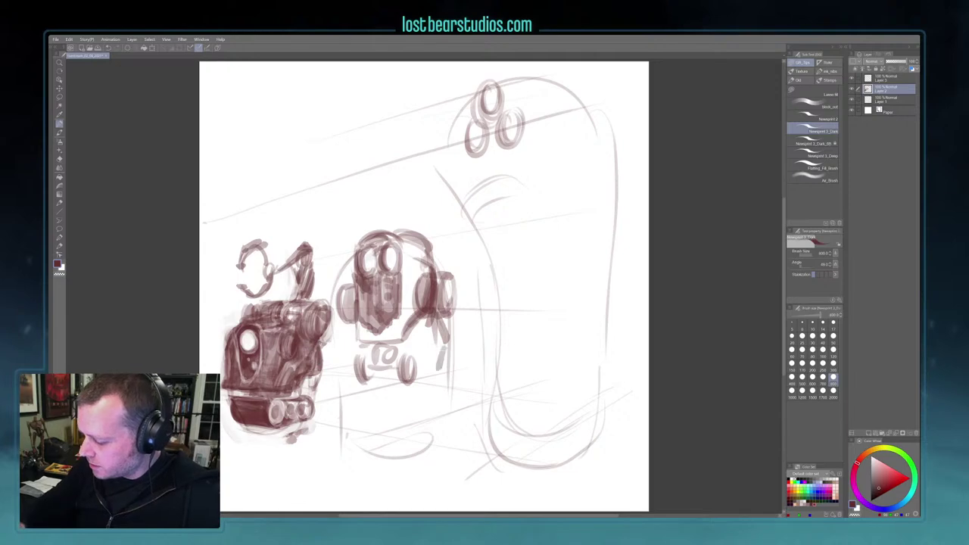
mouse_move(396, 394)
left_mouse_down()
mouse_move(435, 362)
mouse_move(410, 424)
mouse_move(442, 392)
mouse_move(430, 398)
left_mouse_up()
left_click_drag(345, 333, 349, 345)
mouse_move(353, 354)
left_mouse_down()
mouse_move(351, 375)
mouse_move(327, 401)
left_mouse_up()
mouse_move(350, 375)
left_mouse_down()
mouse_move(318, 386)
mouse_move(347, 368)
left_mouse_up()
mouse_move(344, 401)
left_mouse_down()
mouse_move(329, 417)
mouse_move(350, 375)
mouse_move(344, 365)
mouse_move(356, 374)
left_mouse_up()
mouse_move(413, 342)
left_mouse_down()
mouse_move(403, 380)
mouse_move(371, 393)
mouse_move(373, 402)
left_mouse_up()
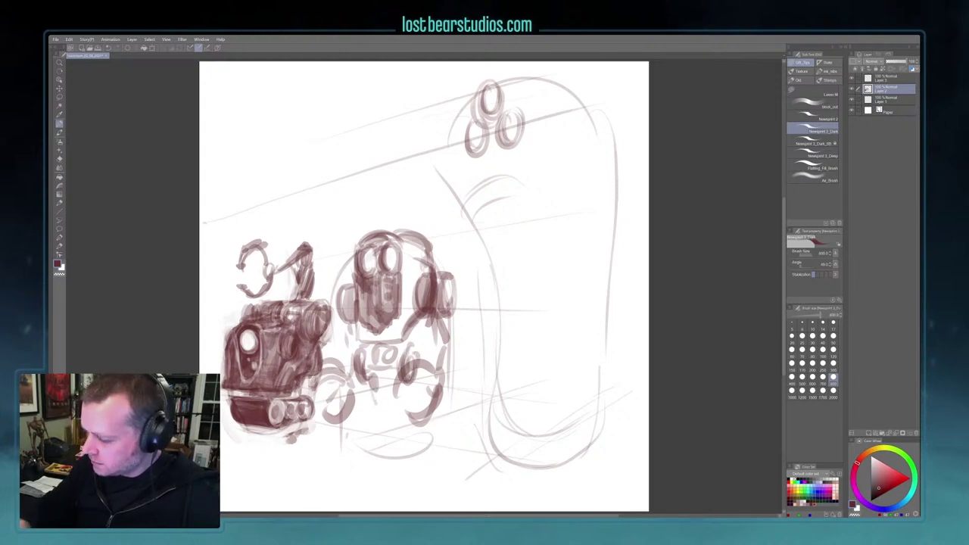
key("k")
left_click_drag(484, 420, 484, 415)
key("ctrl+z")
key("ctrl+z")
key("ctrl+z")
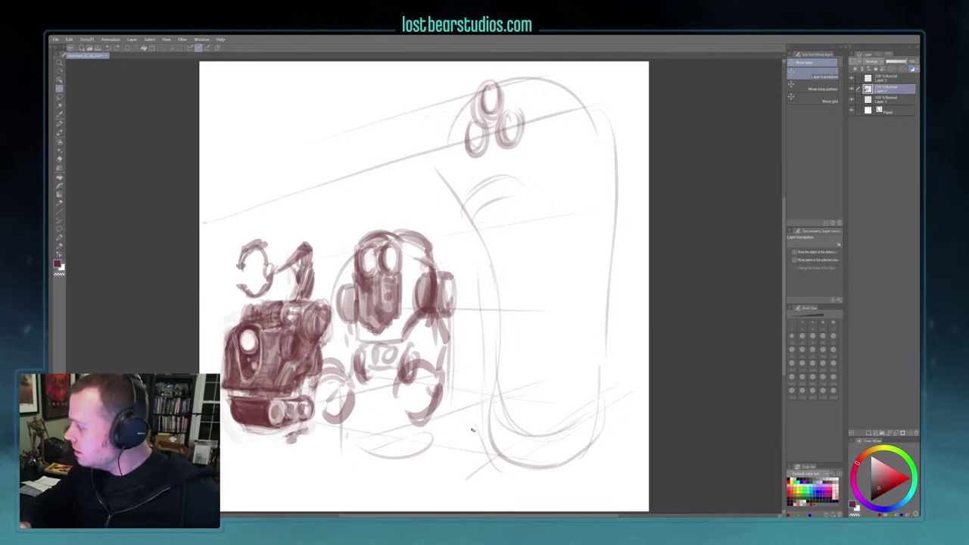
Lasso the middle form, cut and paste it onto its own layer, and shift it slightly higher on the canvas
key("m")
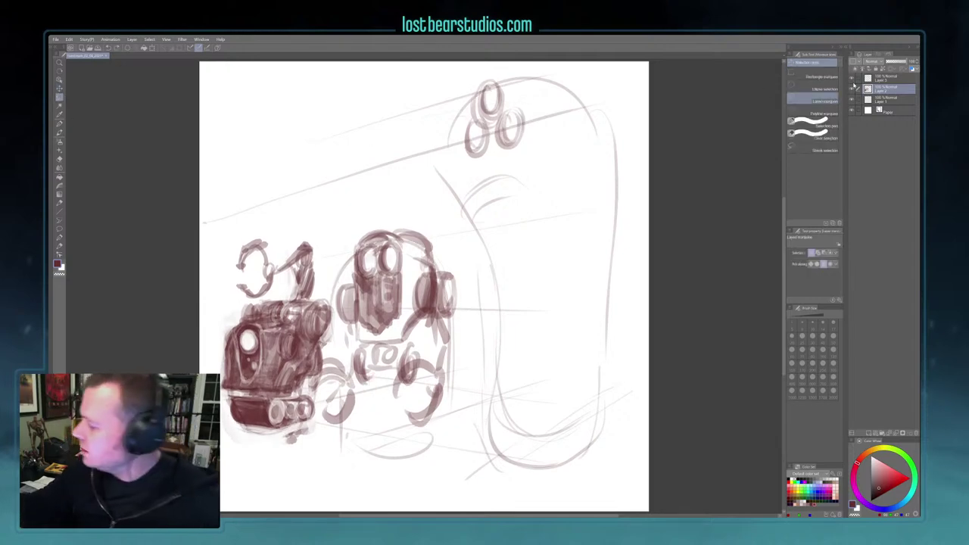
left_click(853, 89)
left_click(853, 90)
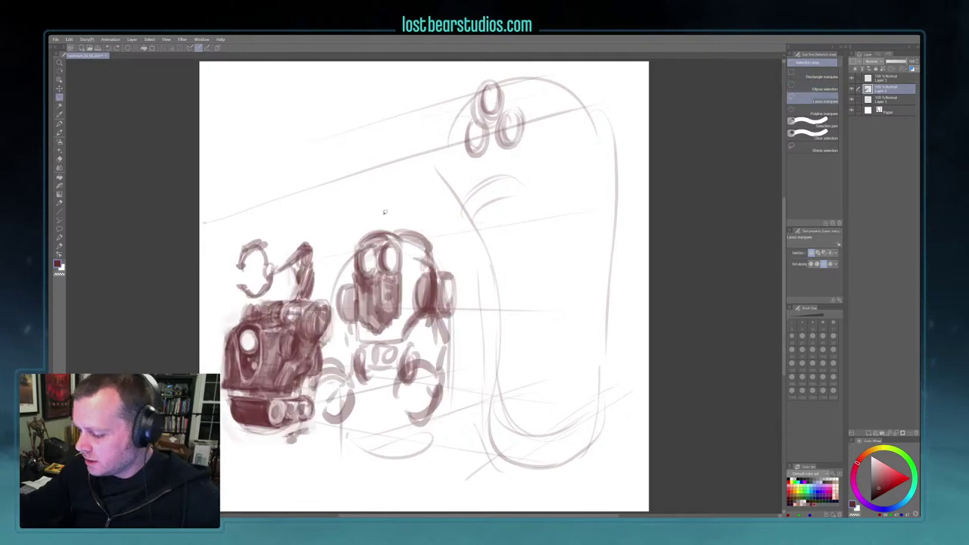
mouse_move(372, 213)
left_mouse_down()
mouse_move(335, 279)
mouse_move(339, 333)
mouse_move(321, 415)
mouse_move(418, 472)
mouse_move(467, 248)
mouse_move(430, 215)
left_mouse_up()
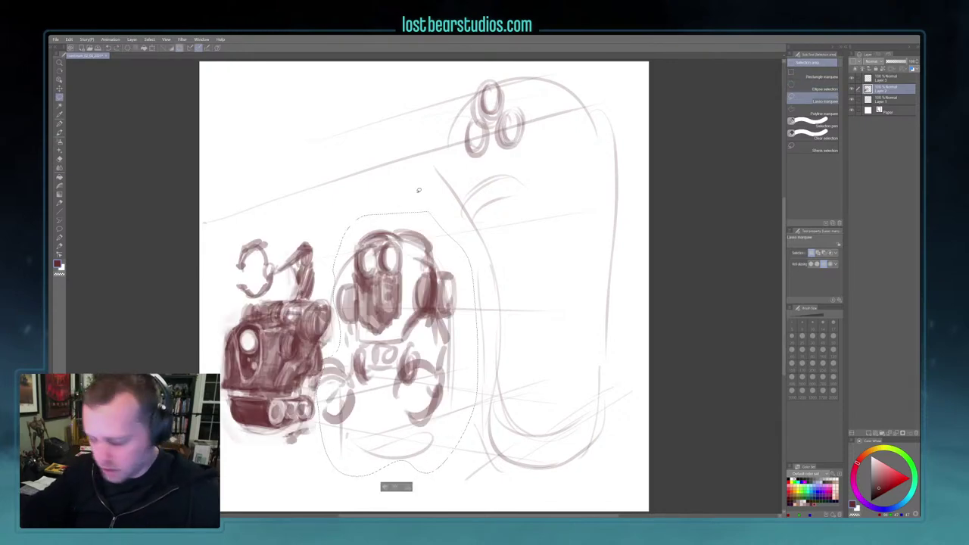
key("Delete")
key("ctrl+d")
key("ctrl+v")
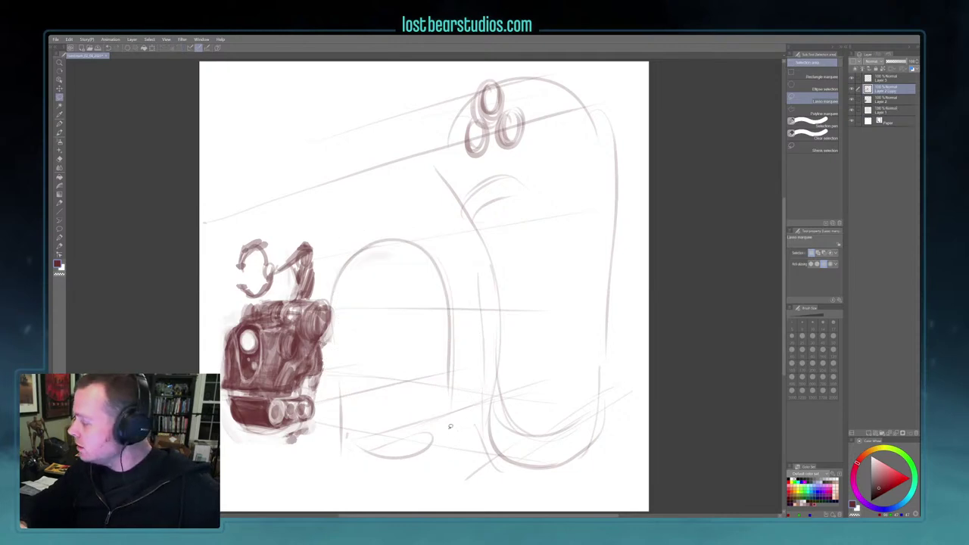
key("k")
left_click_drag(485, 415, 493, 386)
Sketch two thin legs with flat feet beneath the middle form's pelvis
key("b")
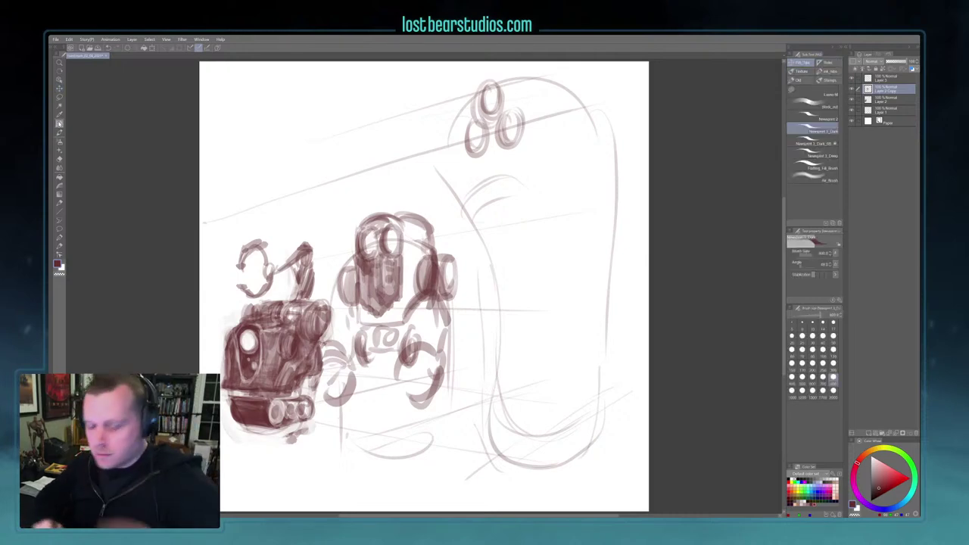
mouse_move(322, 347)
left_mouse_down()
mouse_move(365, 362)
mouse_move(376, 339)
mouse_move(370, 371)
mouse_move(411, 387)
left_mouse_up()
mouse_move(371, 360)
left_mouse_down()
mouse_move(385, 388)
mouse_move(414, 386)
mouse_move(383, 417)
left_mouse_up()
left_click_drag(380, 389, 376, 432)
left_click_drag(378, 404, 372, 438)
left_click_drag(380, 392, 386, 432)
left_click_drag(374, 389, 367, 429)
mouse_move(409, 398)
left_mouse_down()
mouse_move(411, 434)
mouse_move(423, 439)
mouse_move(342, 452)
mouse_move(350, 443)
left_mouse_up()
left_click_drag(382, 424, 357, 437)
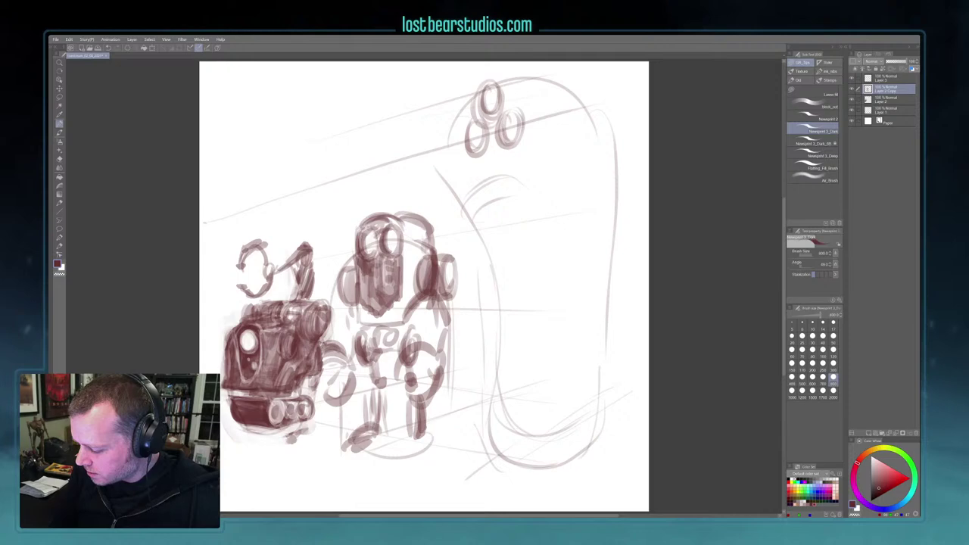
left_click_drag(424, 432, 409, 445)
left_click_drag(412, 445, 388, 454)
left_click_drag(414, 436, 400, 455)
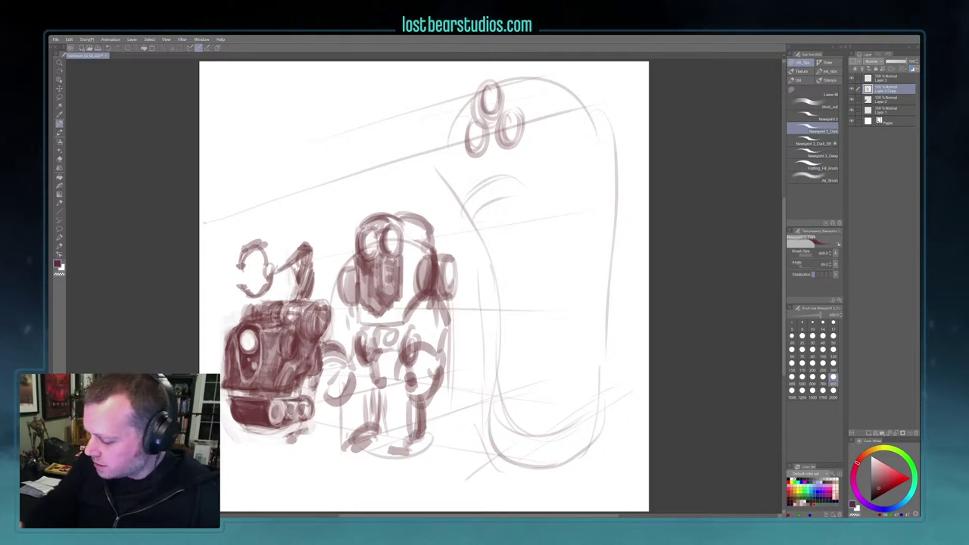
Erase back the middle form's front leg and foot and repaint a thinner shin
key("c")
left_click_drag(371, 394, 368, 424)
mouse_move(378, 372)
left_mouse_down()
mouse_move(377, 410)
mouse_move(346, 449)
left_mouse_up()
left_click_drag(380, 421, 353, 449)
key("c")
mouse_move(380, 380)
left_mouse_down()
mouse_move(378, 412)
mouse_move(359, 425)
left_mouse_up()
left_click_drag(374, 417, 356, 428)
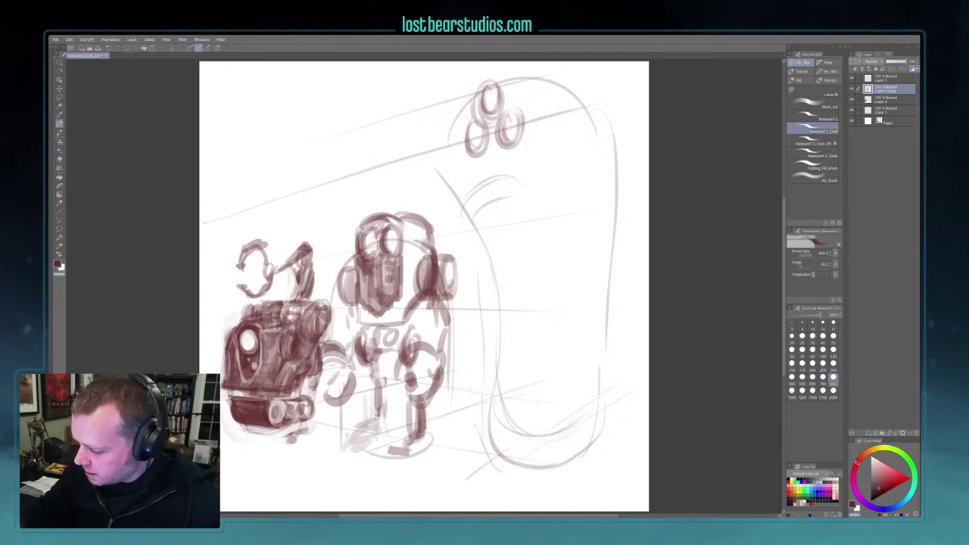
Darken the edges of the middle form's torso and back shell and touch up its round eyes
left_click_drag(427, 261, 424, 289)
left_click_drag(357, 301, 363, 323)
left_click_drag(368, 319, 386, 324)
mouse_move(382, 244)
left_mouse_down()
mouse_move(395, 256)
mouse_move(364, 253)
mouse_move(398, 254)
mouse_move(377, 235)
mouse_move(418, 227)
left_mouse_up()
key("c")
key("c")
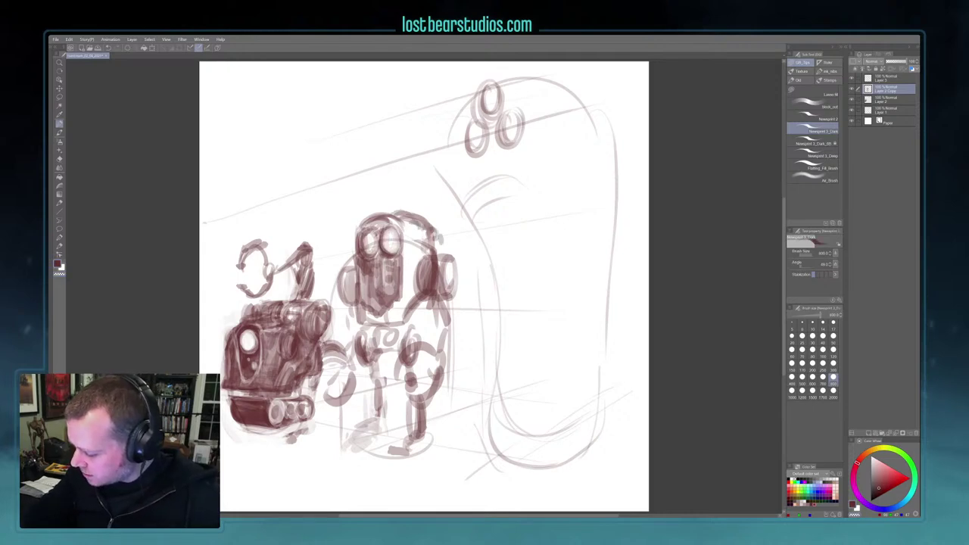
Paint dark tone across the middle form's pelvis and block in its hips and upper legs
mouse_move(374, 333)
left_mouse_down()
mouse_move(400, 325)
mouse_move(401, 343)
mouse_move(421, 310)
mouse_move(401, 342)
mouse_move(389, 329)
mouse_move(403, 350)
mouse_move(373, 348)
mouse_move(427, 348)
left_mouse_up()
mouse_move(359, 333)
left_mouse_down()
mouse_move(367, 365)
mouse_move(364, 343)
mouse_move(385, 349)
mouse_move(382, 378)
left_mouse_up()
key("c")
left_click_drag(415, 350, 418, 381)
mouse_move(371, 350)
left_mouse_down()
mouse_move(376, 375)
mouse_move(418, 380)
left_mouse_up()
key("c")
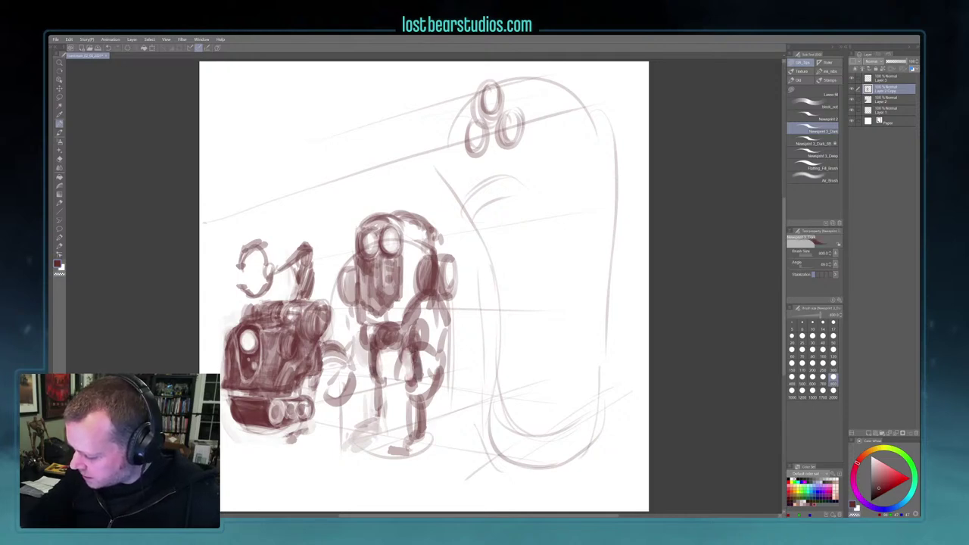
Rework the middle form's legs with a darker front shin and foot and rounded armour on the rear leg
mouse_move(376, 358)
left_mouse_down()
mouse_move(386, 377)
mouse_move(376, 383)
mouse_move(426, 383)
mouse_move(413, 442)
mouse_move(393, 453)
left_mouse_up()
key("c")
key("c")
left_click_drag(423, 382, 429, 436)
mouse_move(377, 383)
left_mouse_down()
mouse_move(376, 425)
mouse_move(389, 430)
mouse_move(367, 422)
left_mouse_up()
mouse_move(428, 432)
left_mouse_down()
mouse_move(439, 415)
mouse_move(433, 450)
left_mouse_up()
left_click_drag(418, 355, 438, 369)
mouse_move(409, 400)
left_mouse_down()
mouse_move(442, 415)
mouse_move(415, 414)
left_mouse_up()
mouse_move(438, 359)
left_mouse_down()
mouse_move(424, 400)
mouse_move(434, 404)
left_mouse_up()
key("c")
mouse_move(436, 358)
left_mouse_down()
mouse_move(438, 408)
mouse_move(435, 348)
left_mouse_up()
Touch up the middle form's shoulder and add a round joint with an upright antenna at its upper back
left_click_drag(451, 262, 444, 301)
left_click_drag(429, 276, 421, 291)
left_click_drag(426, 247, 439, 256)
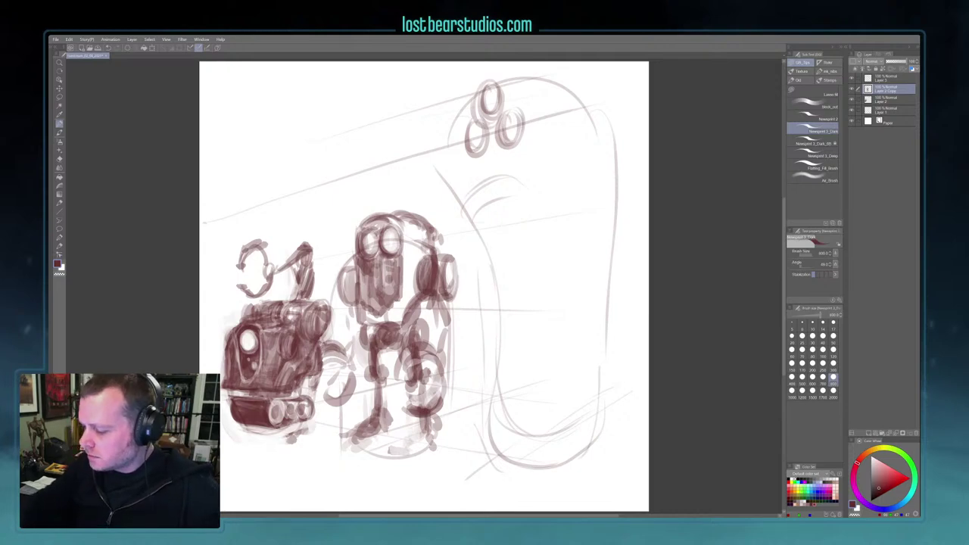
mouse_move(415, 232)
left_mouse_down()
mouse_move(448, 238)
mouse_move(422, 235)
mouse_move(429, 216)
mouse_move(437, 236)
left_mouse_up()
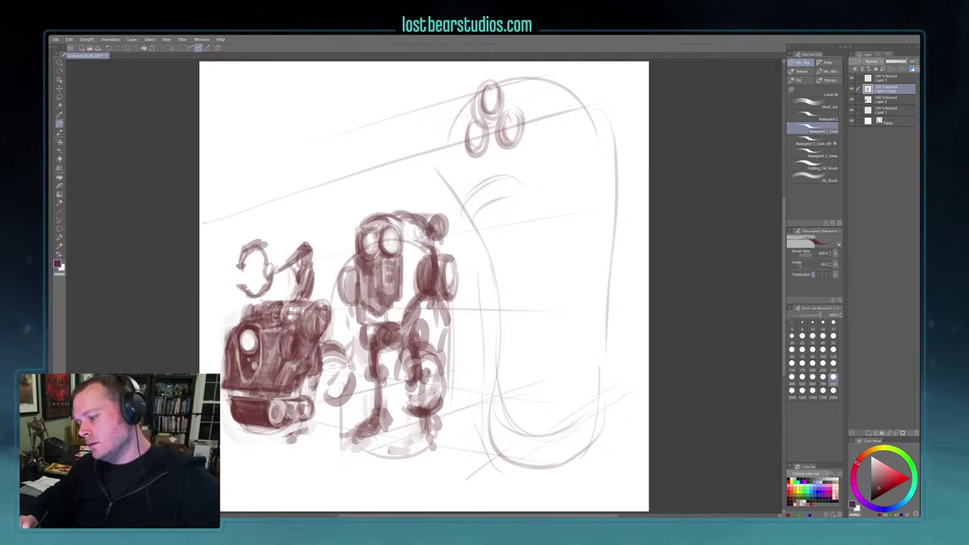
left_click_drag(383, 214, 404, 212)
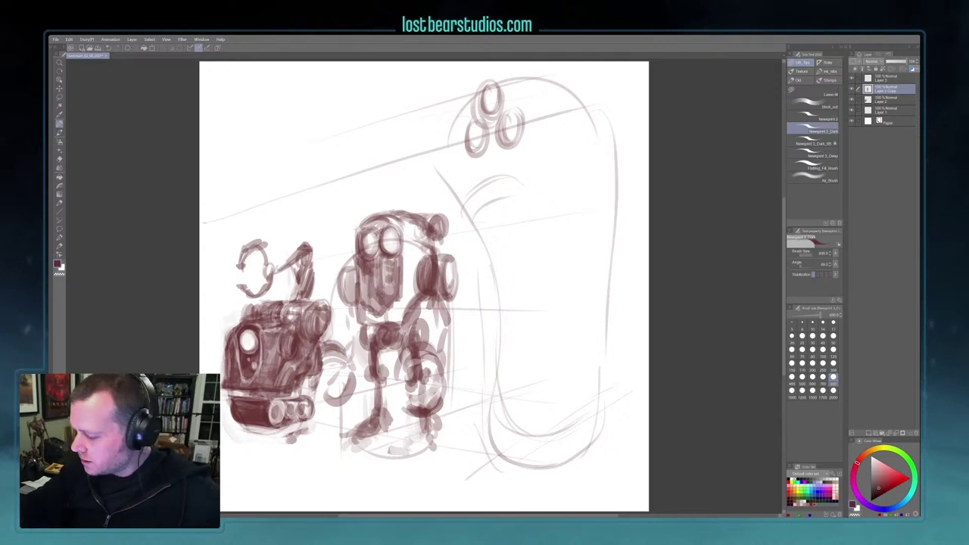
left_click_drag(432, 237, 436, 246)
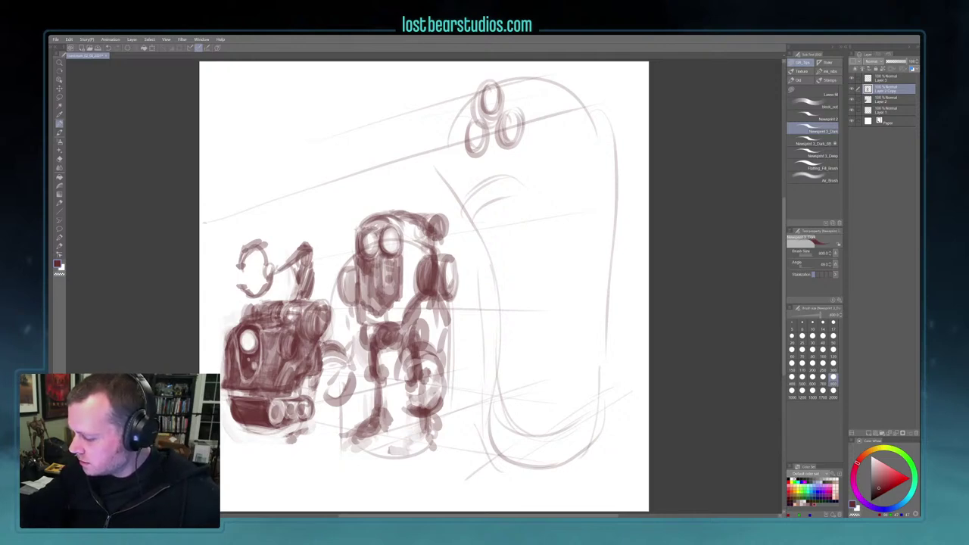
mouse_move(386, 199)
left_mouse_down()
mouse_move(438, 201)
mouse_move(442, 189)
left_mouse_up()
mouse_move(441, 222)
left_mouse_down()
mouse_move(443, 190)
mouse_move(441, 234)
left_mouse_up()
left_click_drag(437, 215, 441, 240)
mouse_move(447, 215)
left_mouse_down()
mouse_move(445, 239)
mouse_move(393, 217)
mouse_move(391, 244)
mouse_move(398, 225)
mouse_move(368, 249)
left_mouse_up()
Reshape the middle form's eyes into light upright ovals with dark rims
key("c")
key("c")
key("c")
mouse_move(371, 224)
left_mouse_down()
mouse_move(372, 256)
mouse_move(377, 249)
left_mouse_up()
key("c")
mouse_move(374, 225)
left_mouse_down()
mouse_move(364, 245)
mouse_move(377, 249)
mouse_move(395, 230)
left_mouse_up()
mouse_move(381, 223)
left_mouse_down()
mouse_move(399, 247)
mouse_move(371, 241)
left_mouse_up()
key("c")
mouse_move(369, 226)
left_mouse_down()
mouse_move(369, 241)
mouse_move(389, 240)
left_mouse_up()
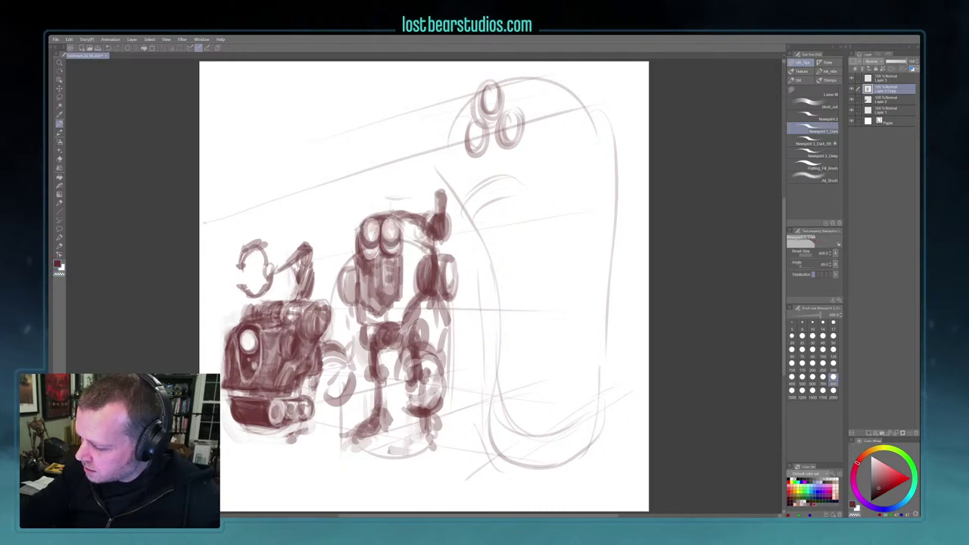
Clean up between the middle form's feet, extend the rear foot's toes and detail the rear knee
left_click_drag(376, 312, 380, 316)
key("c")
mouse_move(371, 426)
left_mouse_down()
mouse_move(365, 433)
mouse_move(436, 434)
mouse_move(422, 434)
left_mouse_up()
key("c")
mouse_move(416, 438)
left_mouse_down()
mouse_move(424, 448)
mouse_move(409, 465)
mouse_move(420, 464)
left_mouse_up()
left_click_drag(410, 359, 426, 365)
left_click_drag(423, 356, 443, 354)
left_click_drag(402, 362, 405, 389)
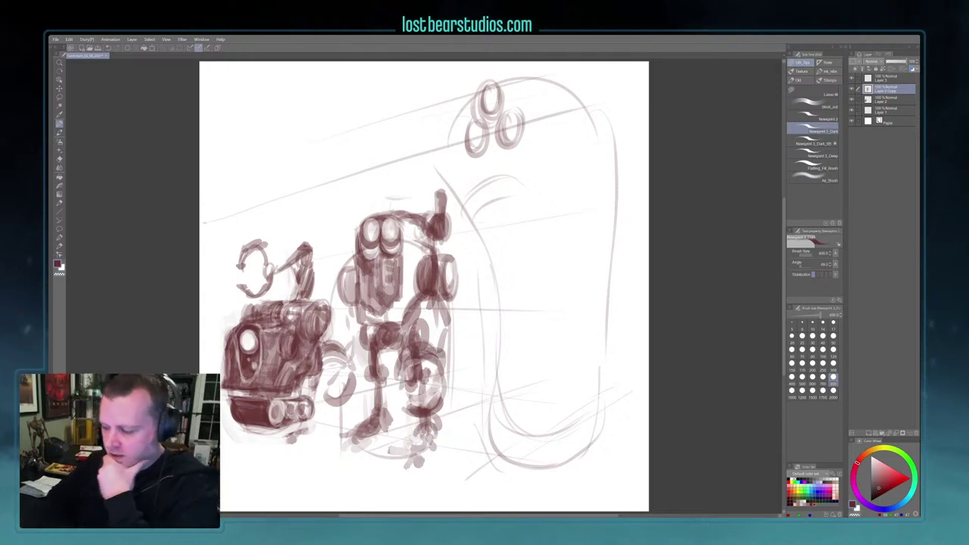
Blend the area below the middle form's eyes, shade its far shoulder and add a round elbow joint
key("c")
mouse_move(363, 248)
left_mouse_down()
mouse_move(369, 261)
mouse_move(400, 246)
left_mouse_up()
key("c")
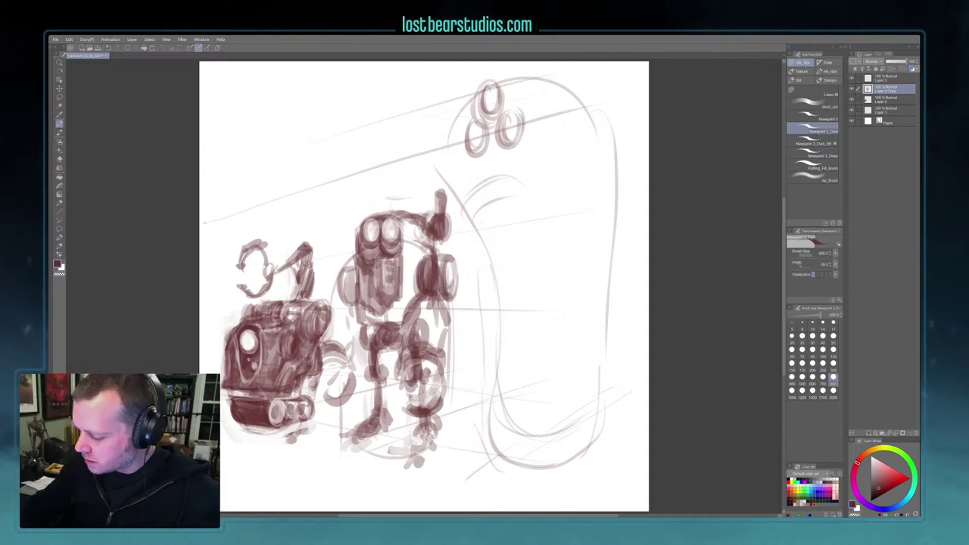
left_click_drag(351, 271, 346, 304)
mouse_move(446, 321)
left_mouse_down()
mouse_move(455, 315)
mouse_move(440, 327)
mouse_move(458, 330)
left_mouse_up()
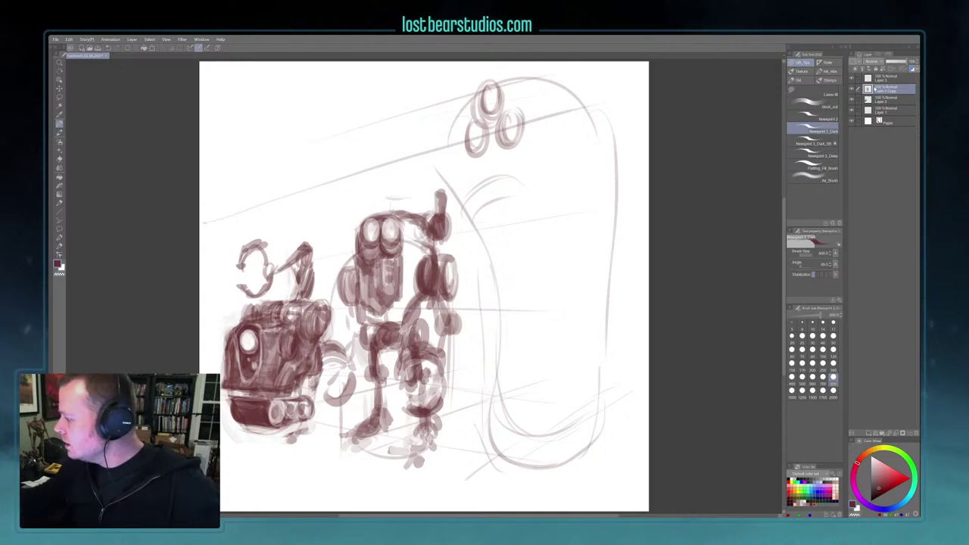
Add a new layer above the middle form's layer, then make Layer 2 active
left_click(853, 433)
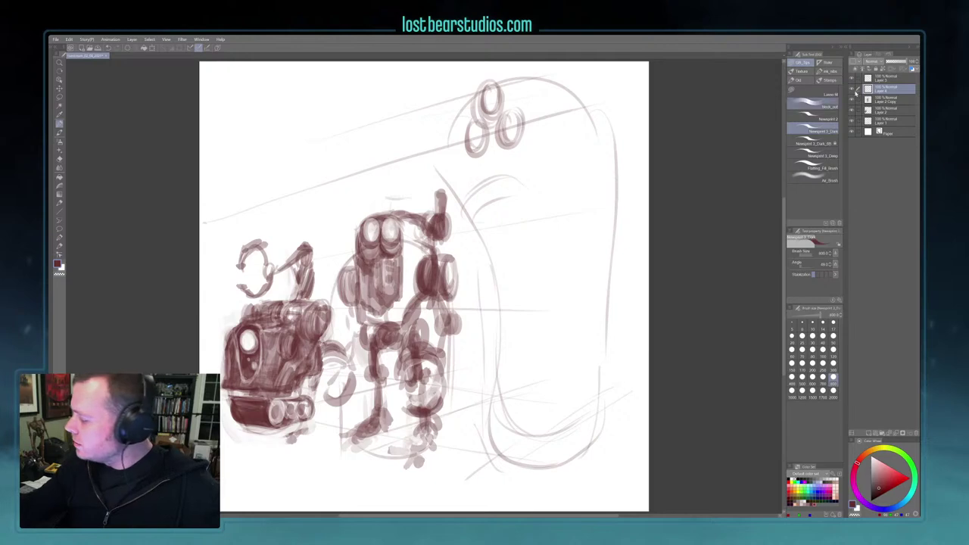
left_click(887, 110)
left_click(60, 106)
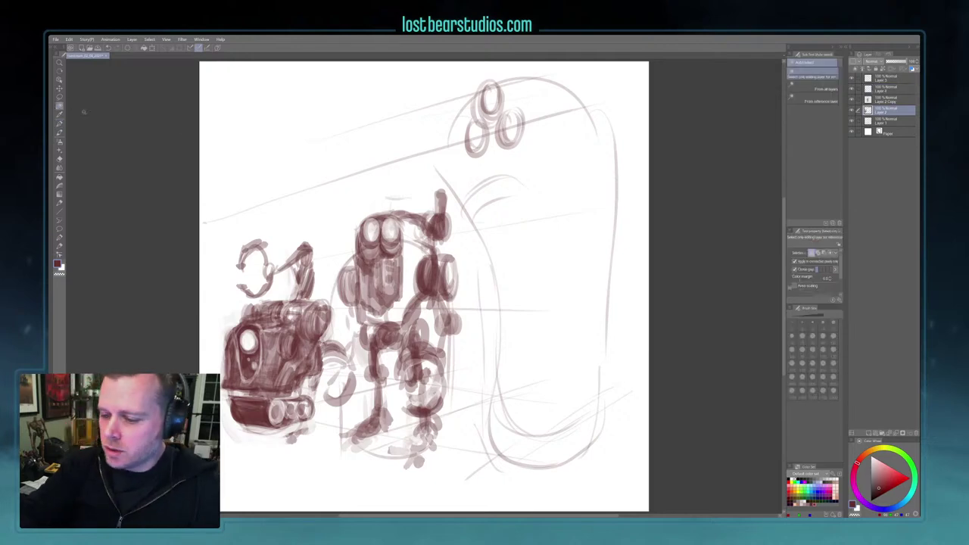
left_click(470, 82)
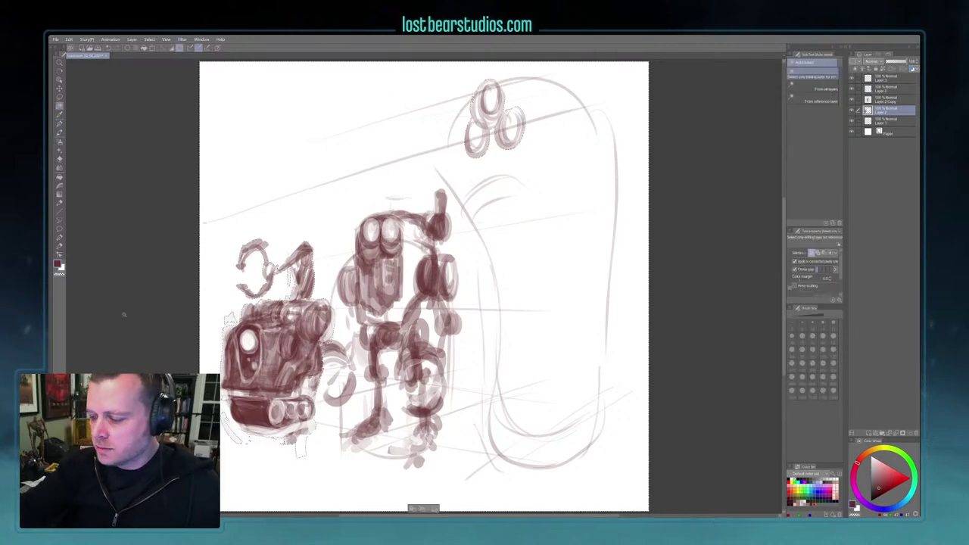
key("ctrl+d")
Lasso the largest form's three eye circles on Layer 2 and cut and paste them onto a separate upper layer
left_click(60, 97)
mouse_move(464, 73)
left_mouse_down()
mouse_move(456, 173)
mouse_move(531, 74)
left_mouse_up()
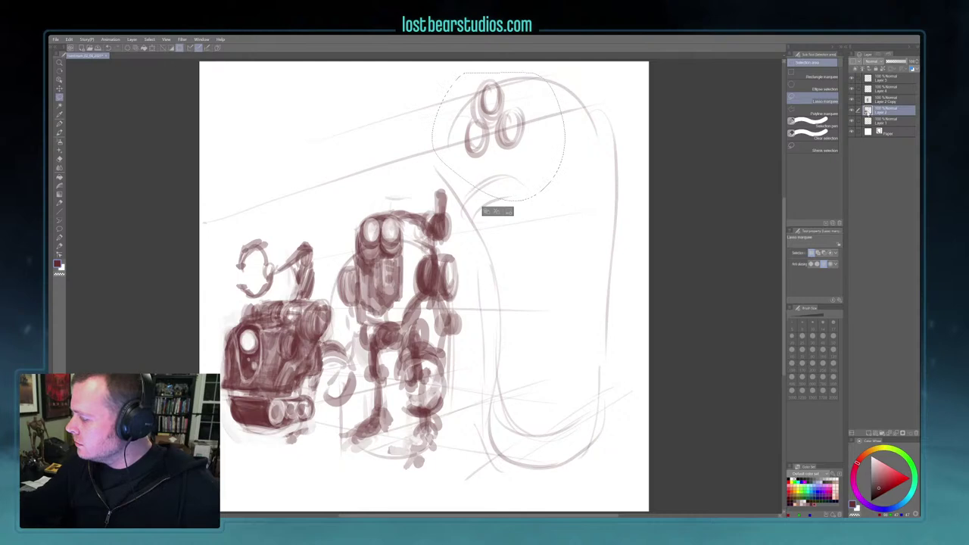
key("Delete")
left_click(883, 90)
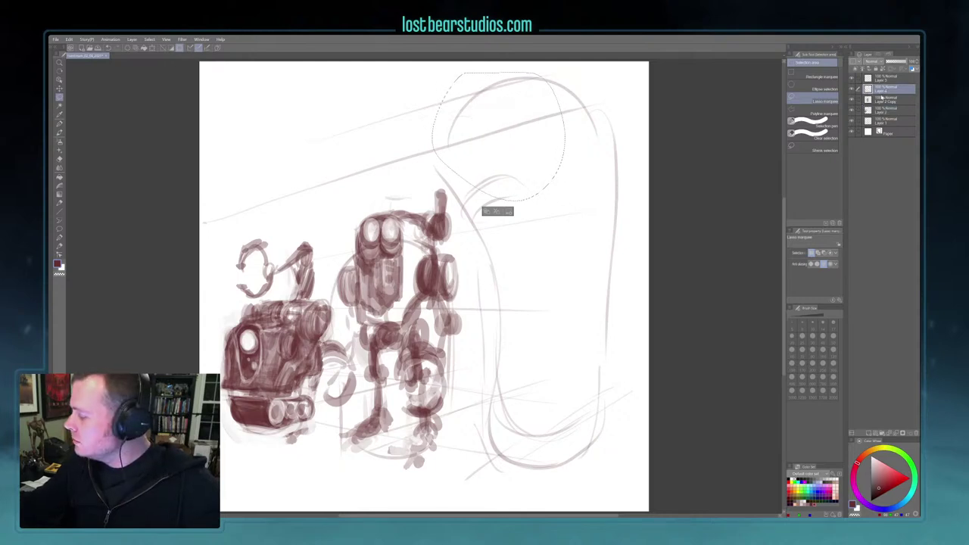
key("ctrl+d")
key("ctrl+v")
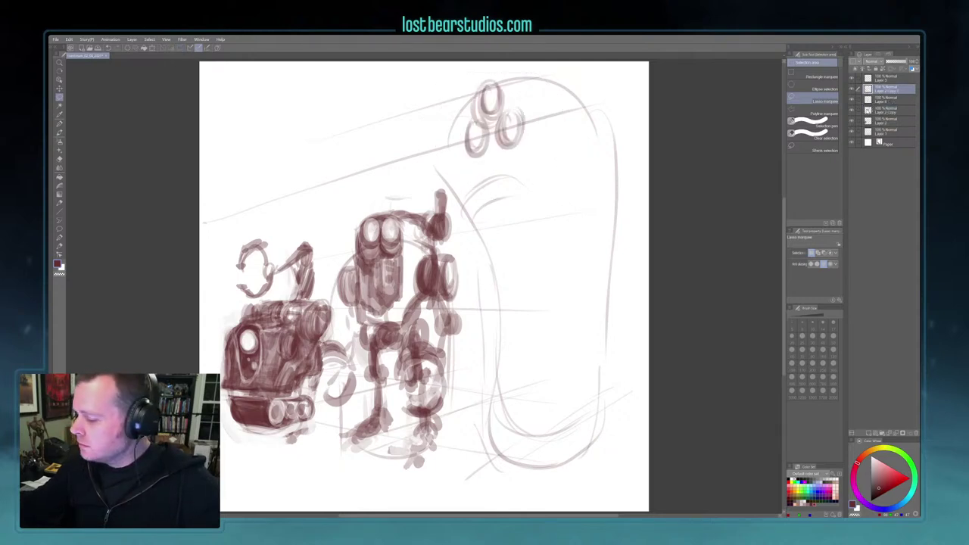
Outline a rounded face plate with a tapered chin around the largest form's three eyes
key("b")
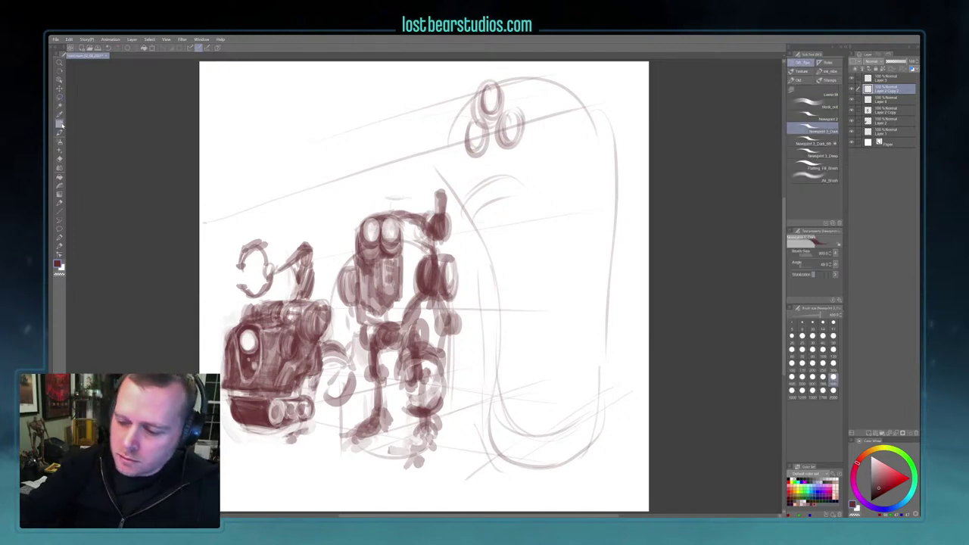
left_click_drag(511, 145, 533, 143)
left_click_drag(499, 76, 539, 99)
left_click_drag(465, 97, 458, 142)
mouse_move(485, 83)
left_mouse_down()
mouse_move(468, 100)
mouse_move(471, 157)
mouse_move(496, 180)
mouse_move(521, 171)
mouse_move(539, 113)
left_mouse_up()
mouse_move(497, 76)
left_mouse_down()
mouse_move(524, 98)
mouse_move(534, 124)
mouse_move(519, 118)
left_mouse_up()
left_click_drag(459, 122, 474, 169)
left_click_drag(538, 120, 549, 156)
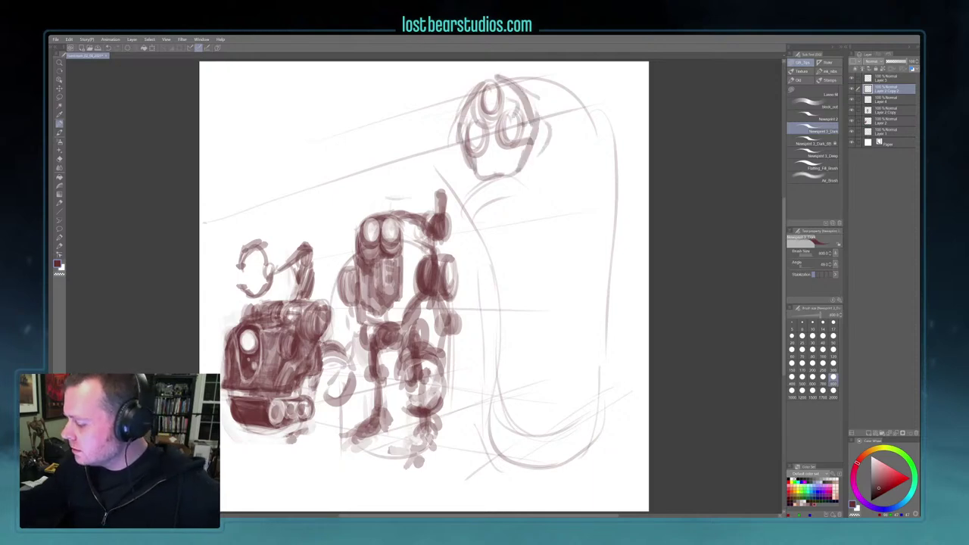
Sketch the largest form's wide domed shell around the face, with curved sides and a flat lower rim
mouse_move(425, 128)
left_mouse_down()
mouse_move(421, 165)
mouse_move(434, 121)
mouse_move(546, 81)
left_mouse_up()
mouse_move(609, 82)
left_mouse_down()
mouse_move(621, 133)
mouse_move(611, 146)
left_mouse_up()
left_click_drag(430, 166, 457, 178)
mouse_move(430, 135)
left_mouse_down()
mouse_move(483, 88)
mouse_move(433, 115)
left_mouse_up()
mouse_move(595, 77)
left_mouse_down()
mouse_move(625, 87)
mouse_move(617, 85)
left_mouse_up()
left_click_drag(447, 179, 619, 150)
mouse_move(477, 180)
left_mouse_down()
mouse_move(579, 162)
mouse_move(611, 168)
left_mouse_up()
left_click_drag(480, 180, 623, 169)
Increase the brush size to 1700, tone the largest form's shell rim, far side and face, and lighten its top eye
key("bracketright")
key("bracketright")
key("bracketright")
key("bracketright")
left_click_drag(454, 179, 617, 153)
left_click_drag(572, 174, 625, 149)
mouse_move(621, 85)
left_mouse_down()
mouse_move(621, 150)
mouse_move(578, 148)
left_mouse_up()
mouse_move(465, 121)
left_mouse_down()
mouse_move(479, 103)
mouse_move(515, 109)
left_mouse_up()
mouse_move(488, 141)
left_mouse_down()
mouse_move(493, 152)
mouse_move(499, 135)
left_mouse_up()
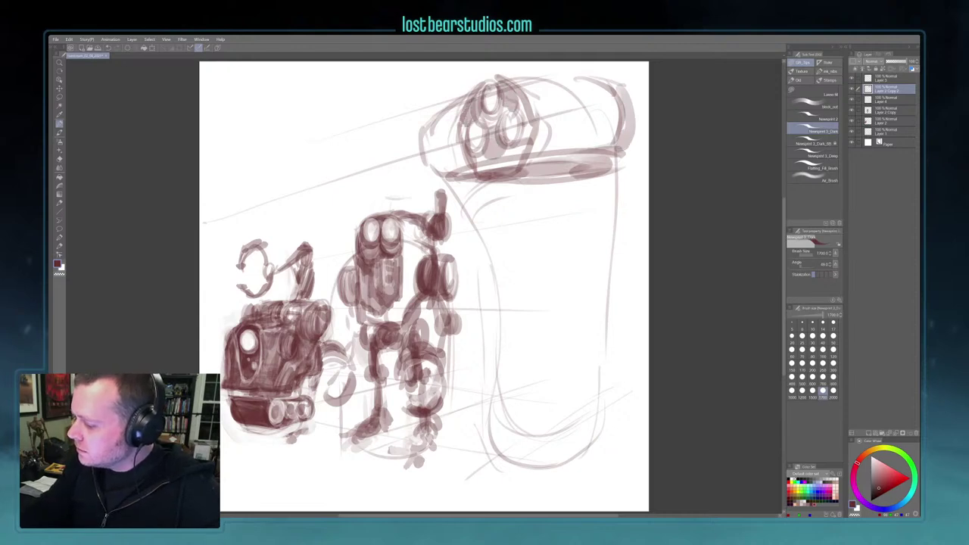
key("c")
left_click_drag(483, 88, 491, 118)
Paint a row of rounded joints beneath the largest form's shell, reducing the brush size to 800 for the darker details
key("c")
key("c")
mouse_move(543, 173)
left_mouse_down()
mouse_move(536, 183)
mouse_move(551, 193)
left_mouse_up()
mouse_move(515, 164)
left_mouse_down()
mouse_move(525, 204)
mouse_move(568, 207)
left_mouse_up()
left_click_drag(583, 168, 592, 206)
left_click_drag(539, 189, 596, 209)
mouse_move(506, 186)
left_mouse_down()
mouse_move(512, 214)
mouse_move(505, 209)
mouse_move(514, 211)
left_mouse_up()
key("bracketleft")
key("bracketleft")
key("bracketleft")
key("bracketleft")
left_click_drag(586, 186, 587, 206)
mouse_move(590, 182)
left_mouse_down()
mouse_move(593, 210)
mouse_move(606, 206)
left_mouse_up()
Redefine the rims of the largest form's three eyes, reducing the brush size to 500
left_click_drag(484, 85, 510, 148)
mouse_move(471, 122)
left_mouse_down()
mouse_move(481, 153)
mouse_move(460, 144)
left_mouse_up()
key("bracketleft")
key("bracketleft")
key("bracketleft")
mouse_move(463, 100)
left_mouse_down()
mouse_move(454, 119)
mouse_move(477, 150)
mouse_move(498, 112)
mouse_move(502, 144)
mouse_move(512, 130)
mouse_move(462, 155)
left_mouse_up()
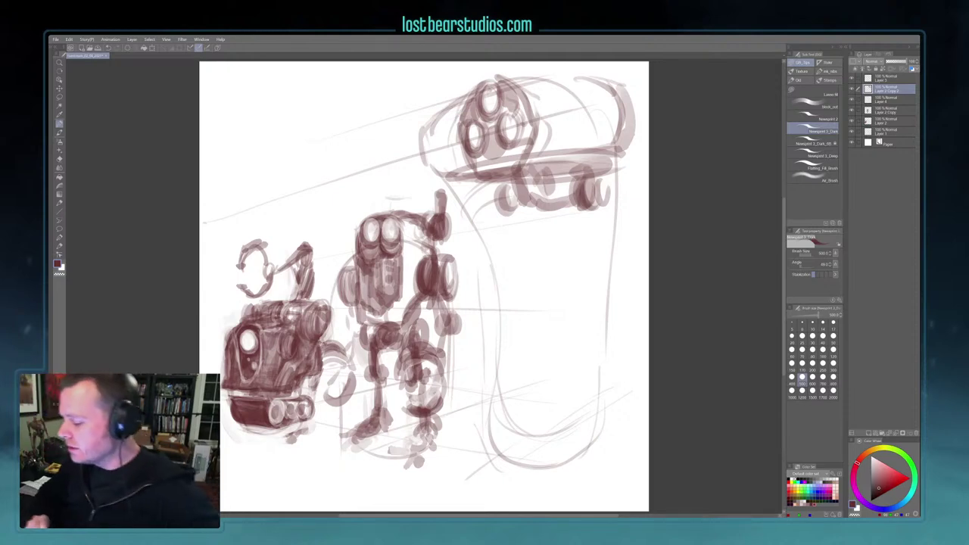
Increase the brush size to 800 and sketch the largest form's hip bar, two upper legs and first lower leg
mouse_move(504, 184)
left_mouse_down()
mouse_move(509, 214)
mouse_move(553, 200)
mouse_move(528, 224)
mouse_move(576, 222)
mouse_move(528, 231)
mouse_move(561, 238)
mouse_move(580, 221)
mouse_move(569, 280)
left_mouse_up()
key("bracketright")
key("bracketright")
key("bracketright")
left_click_drag(577, 225, 563, 338)
left_click_drag(530, 231, 509, 314)
left_click_drag(582, 223, 566, 312)
left_click_drag(580, 239, 564, 294)
left_click_drag(521, 229, 503, 312)
left_click_drag(504, 307, 524, 434)
mouse_move(505, 299)
left_mouse_down()
mouse_move(519, 453)
mouse_move(491, 455)
left_mouse_up()
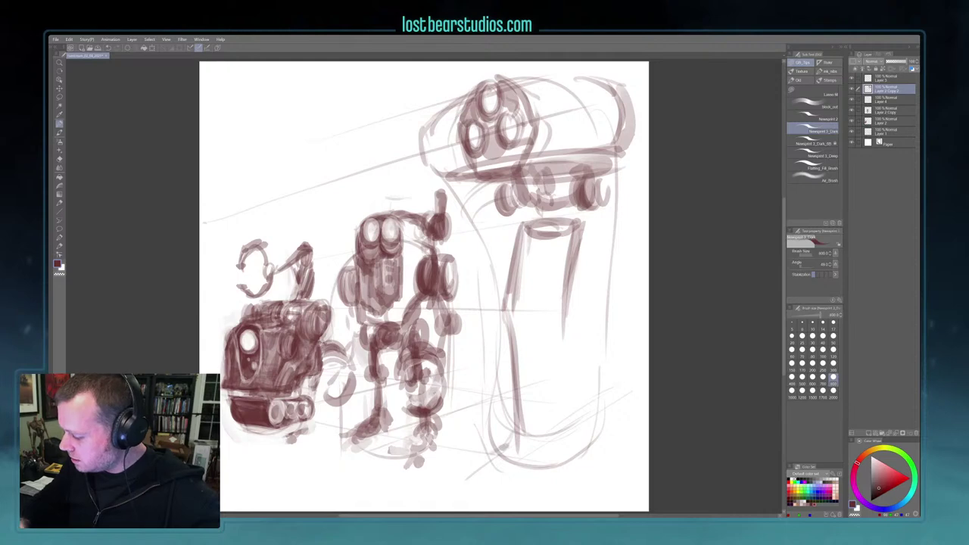
Reinforce the largest form's upper legs and add rounded hip and knee joints
left_click_drag(577, 226, 568, 312)
mouse_move(528, 233)
left_mouse_down()
mouse_move(514, 314)
mouse_move(519, 306)
mouse_move(509, 327)
mouse_move(497, 325)
left_mouse_up()
mouse_move(568, 300)
left_mouse_down()
mouse_move(561, 326)
mouse_move(577, 321)
left_mouse_up()
mouse_move(583, 218)
left_mouse_down()
mouse_move(574, 241)
mouse_move(586, 240)
left_mouse_up()
left_click_drag(527, 217, 521, 245)
mouse_move(580, 214)
left_mouse_down()
mouse_move(564, 247)
mouse_move(579, 238)
left_mouse_up()
Sketch the rest of the largest form's lower legs with rounded ankles and pointed, angled feet
mouse_move(524, 288)
left_mouse_down()
mouse_move(521, 350)
mouse_move(523, 342)
left_mouse_up()
mouse_move(528, 337)
left_mouse_down()
mouse_move(529, 421)
mouse_move(539, 430)
mouse_move(465, 465)
left_mouse_up()
left_click_drag(512, 438, 474, 463)
mouse_move(584, 323)
left_mouse_down()
mouse_move(574, 400)
mouse_move(588, 446)
left_mouse_up()
left_click_drag(583, 408, 576, 446)
mouse_move(598, 426)
left_mouse_down()
mouse_move(576, 449)
mouse_move(575, 482)
left_mouse_up()
mouse_move(592, 456)
left_mouse_down()
mouse_move(577, 485)
mouse_move(589, 468)
left_mouse_up()
Sketch a large curved claw with a round wrist joint on each side of the largest form's lower legs
left_click_drag(506, 227, 506, 263)
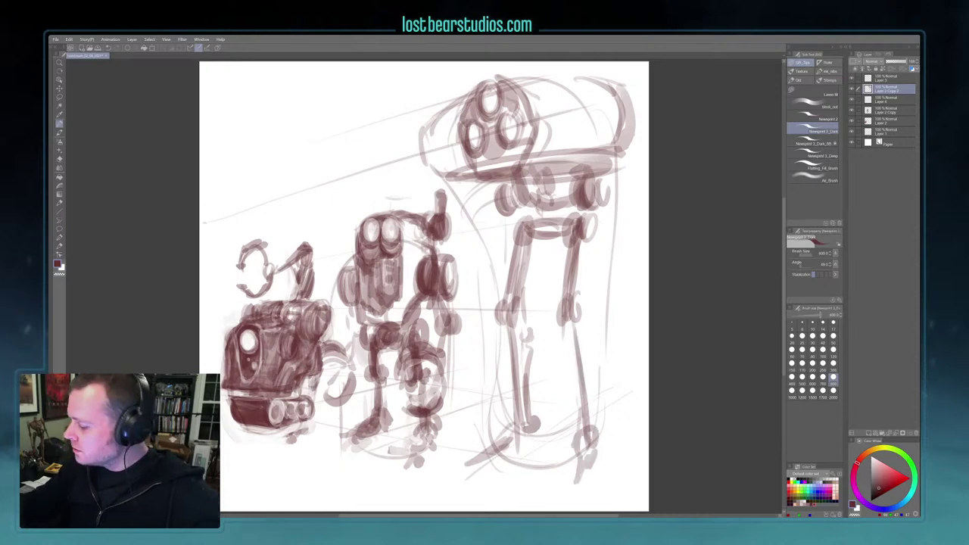
mouse_move(468, 380)
left_mouse_down()
mouse_move(464, 356)
mouse_move(492, 332)
left_mouse_up()
left_click_drag(465, 362, 497, 335)
mouse_move(464, 409)
left_mouse_down()
mouse_move(503, 368)
mouse_move(501, 343)
mouse_move(503, 367)
left_mouse_up()
mouse_move(501, 342)
left_mouse_down()
mouse_move(497, 368)
mouse_move(492, 329)
left_mouse_up()
mouse_move(467, 410)
left_mouse_down()
mouse_move(494, 398)
mouse_move(500, 380)
left_mouse_up()
mouse_move(591, 365)
left_mouse_down()
mouse_move(600, 330)
mouse_move(627, 332)
left_mouse_up()
mouse_move(619, 376)
left_mouse_down()
mouse_move(595, 415)
mouse_move(628, 351)
mouse_move(619, 356)
mouse_move(615, 287)
left_mouse_up()
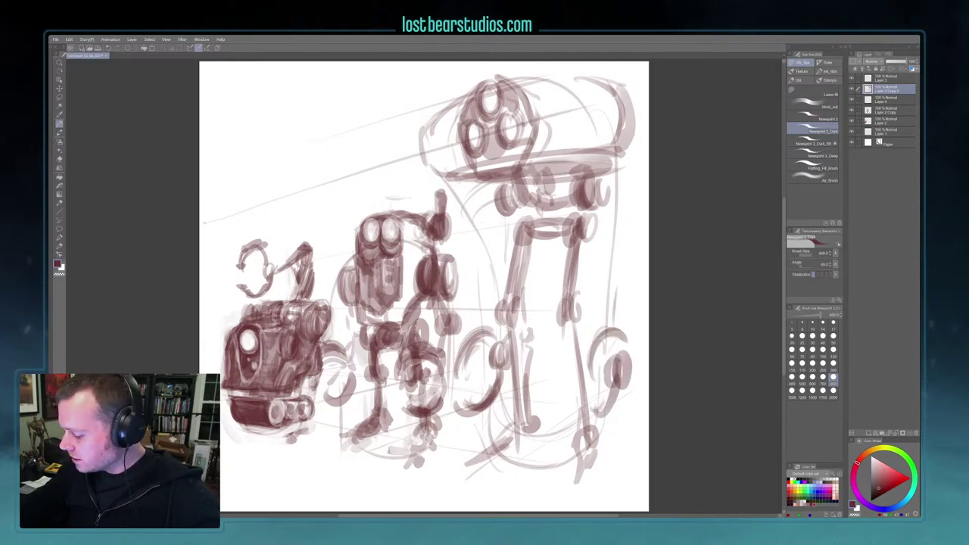
Sketch the largest form's two upper arms running from the shoulder joints down to the elbows
mouse_move(511, 218)
left_mouse_down()
mouse_move(530, 290)
mouse_move(509, 339)
mouse_move(509, 247)
mouse_move(528, 285)
mouse_move(516, 285)
left_mouse_up()
left_click_drag(612, 247, 612, 271)
mouse_move(602, 188)
left_mouse_down()
mouse_move(614, 254)
mouse_move(612, 281)
mouse_move(604, 281)
left_mouse_up()
left_click_drag(616, 263, 616, 277)
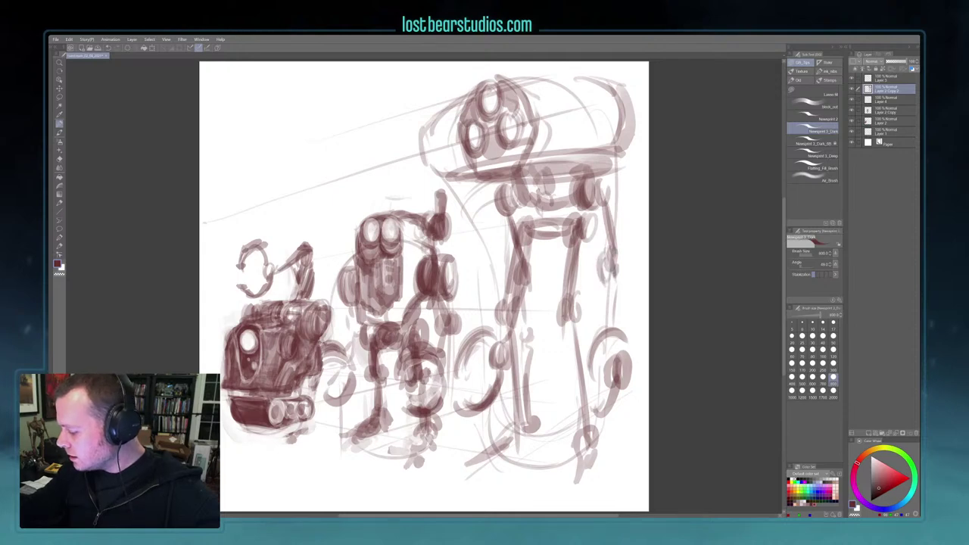
Add elbow joints and forearms down to the largest form's claws, and darken the shell's far edge and the near claw
mouse_move(527, 272)
left_mouse_down()
mouse_move(637, 263)
mouse_move(593, 268)
mouse_move(601, 281)
mouse_move(533, 284)
left_mouse_up()
left_click_drag(529, 262, 532, 282)
mouse_move(605, 256)
left_mouse_down()
mouse_move(619, 281)
mouse_move(610, 282)
mouse_move(609, 331)
left_mouse_up()
left_click_drag(615, 277, 611, 353)
left_click_drag(629, 112, 623, 131)
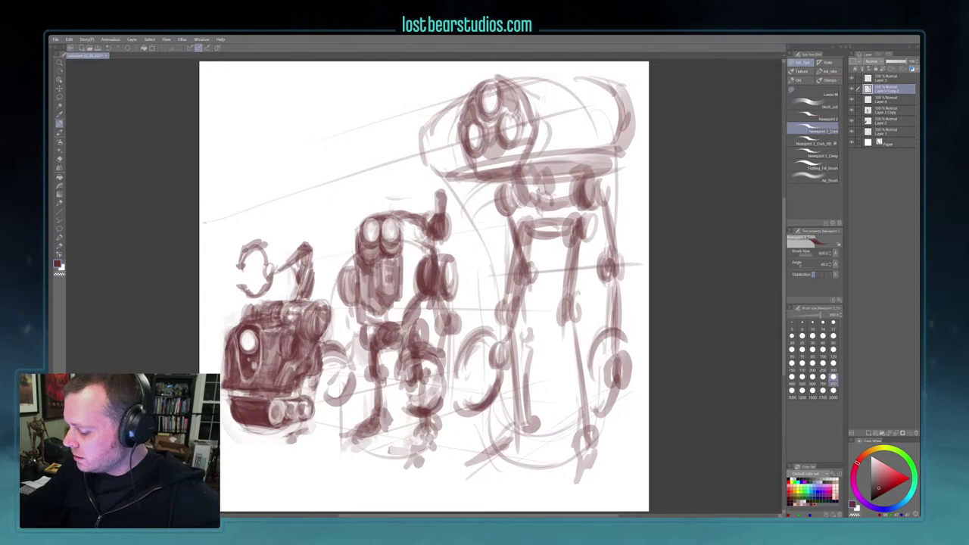
left_click_drag(484, 333, 464, 363)
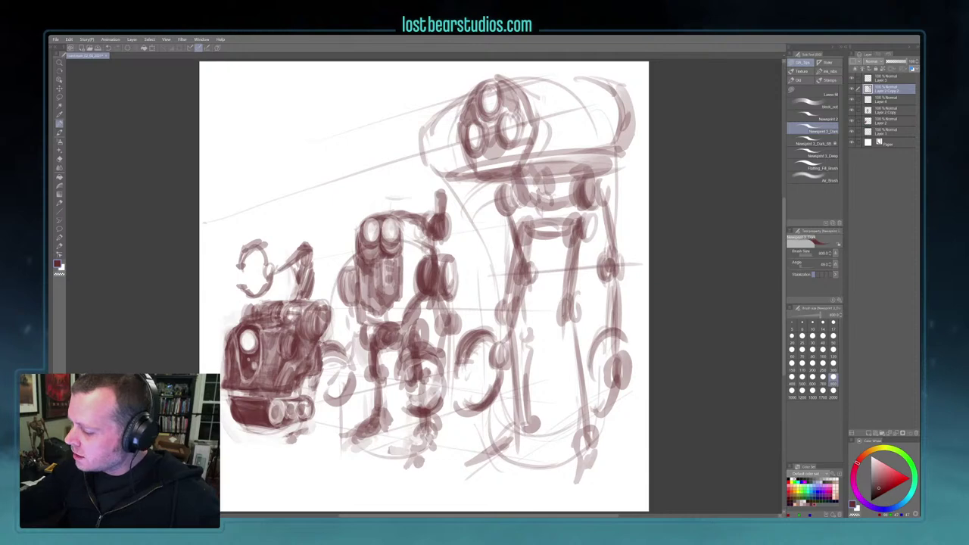
Rework the largest form's three eyes, toning over them and lightening them again as larger ovals
key("c")
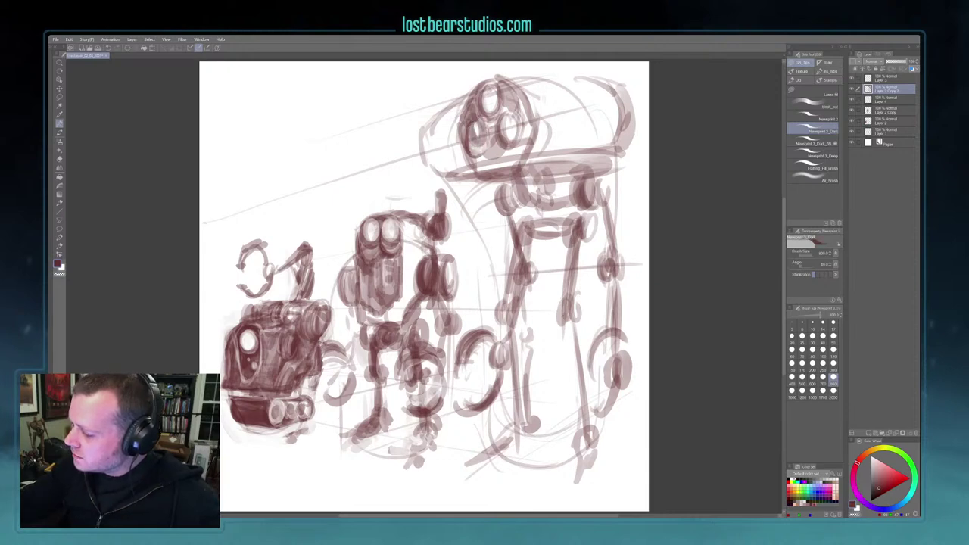
mouse_move(471, 123)
left_mouse_down()
mouse_move(483, 113)
mouse_move(503, 136)
mouse_move(515, 120)
left_mouse_up()
left_click_drag(485, 89, 496, 112)
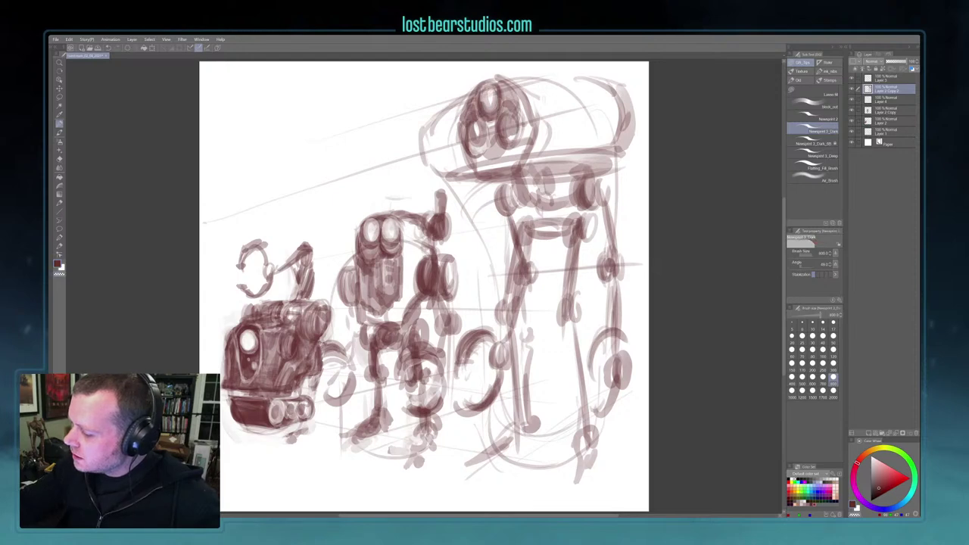
left_click_drag(471, 117, 476, 137)
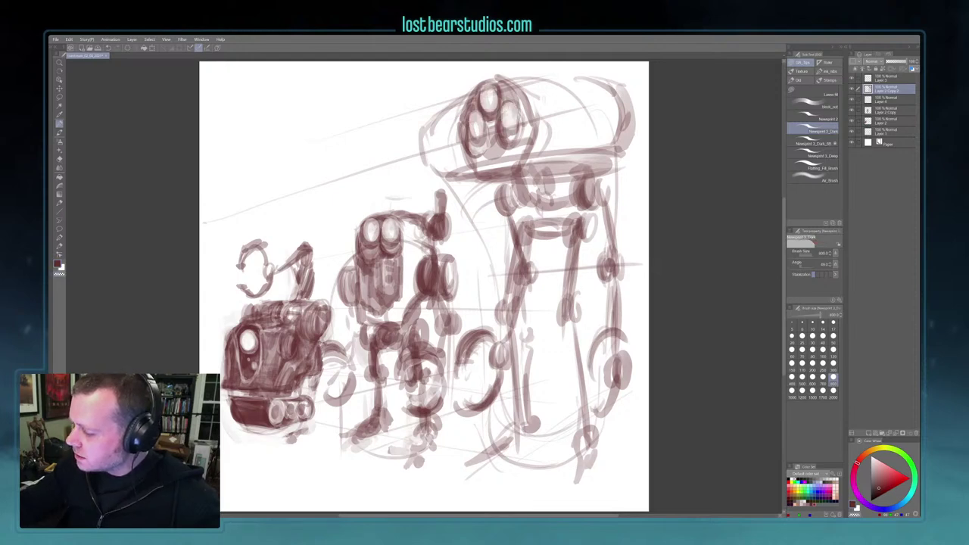
mouse_move(482, 119)
left_mouse_down()
mouse_move(474, 130)
mouse_move(468, 94)
left_mouse_up()
key("c")
Detail the sides of the largest form's shell with a round disc and protruding knob on the far side and a small stub on the near side
left_click_drag(437, 134, 437, 154)
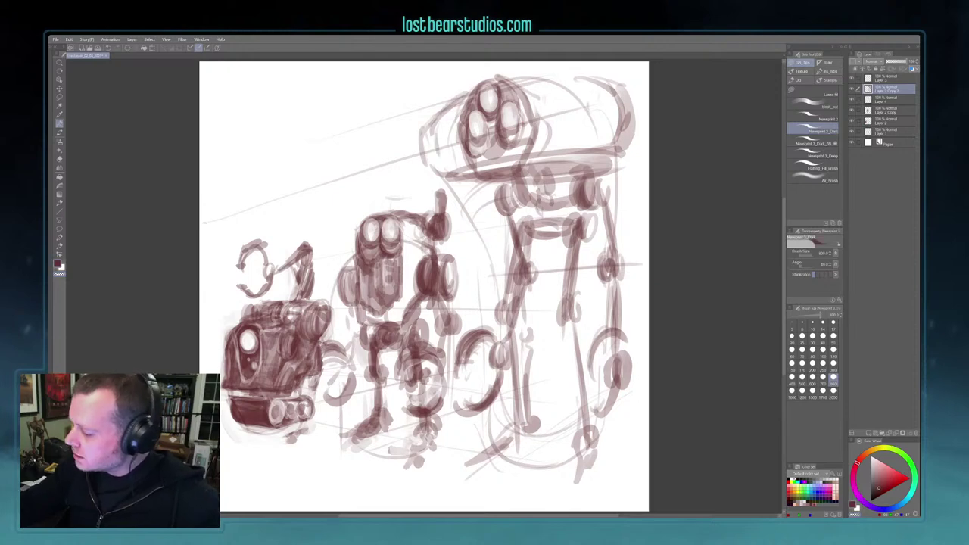
key("c")
mouse_move(601, 107)
left_mouse_down()
mouse_move(601, 129)
mouse_move(625, 118)
mouse_move(641, 132)
left_mouse_up()
left_click_drag(423, 153, 417, 167)
left_click_drag(412, 164, 425, 163)
left_click_drag(584, 98, 590, 137)
left_click_drag(598, 83, 596, 137)
mouse_move(593, 102)
left_mouse_down()
mouse_move(605, 93)
mouse_move(627, 105)
mouse_move(609, 132)
left_mouse_up()
left_click_drag(439, 141, 445, 168)
left_click_drag(439, 121, 439, 170)
key("c")
mouse_move(424, 132)
left_mouse_down()
mouse_move(421, 168)
mouse_move(426, 152)
mouse_move(432, 162)
left_mouse_up()
key("c")
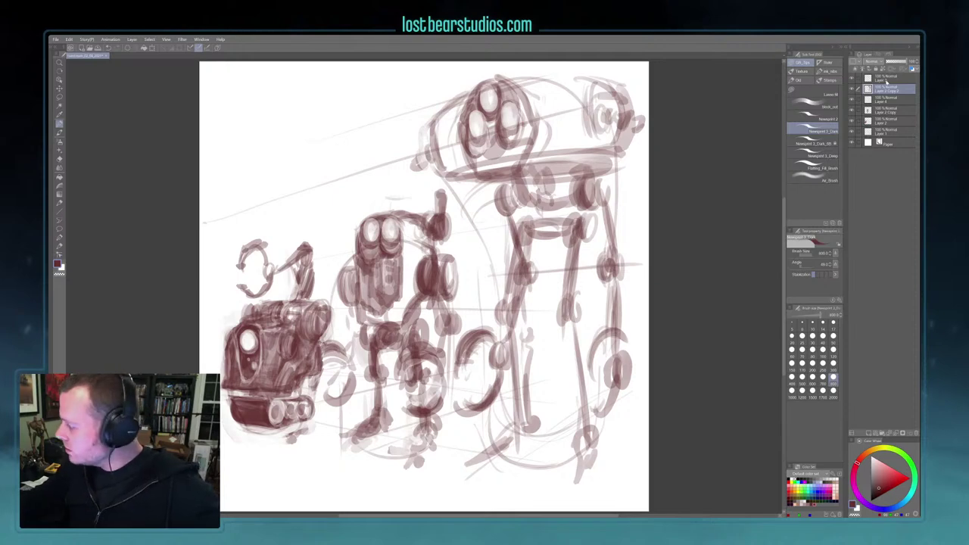
Scale the five character sketch layers down together so the lineup sits inside the canvas with more margin
left_click(888, 81)
left_click(893, 123, "shift")
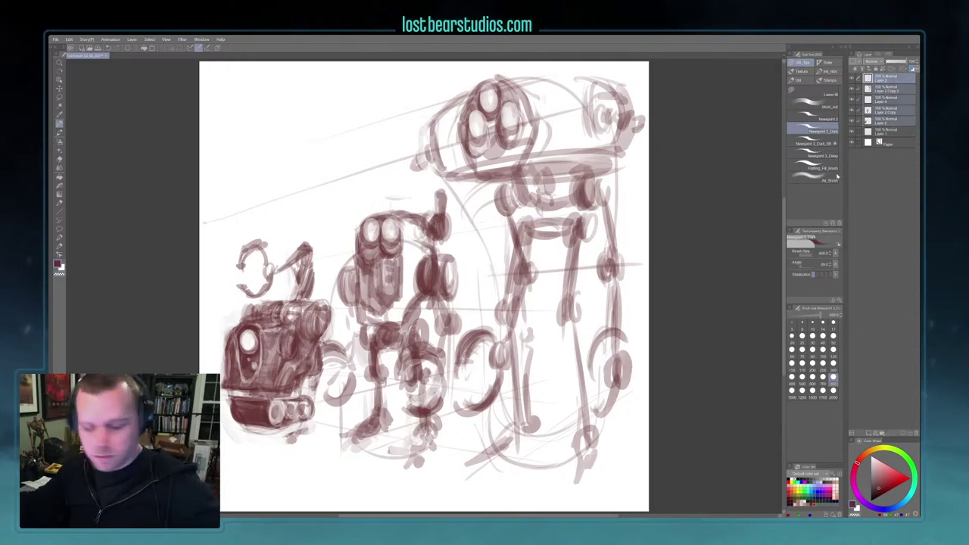
key("ctrl+t")
left_click_drag(643, 72, 607, 104)
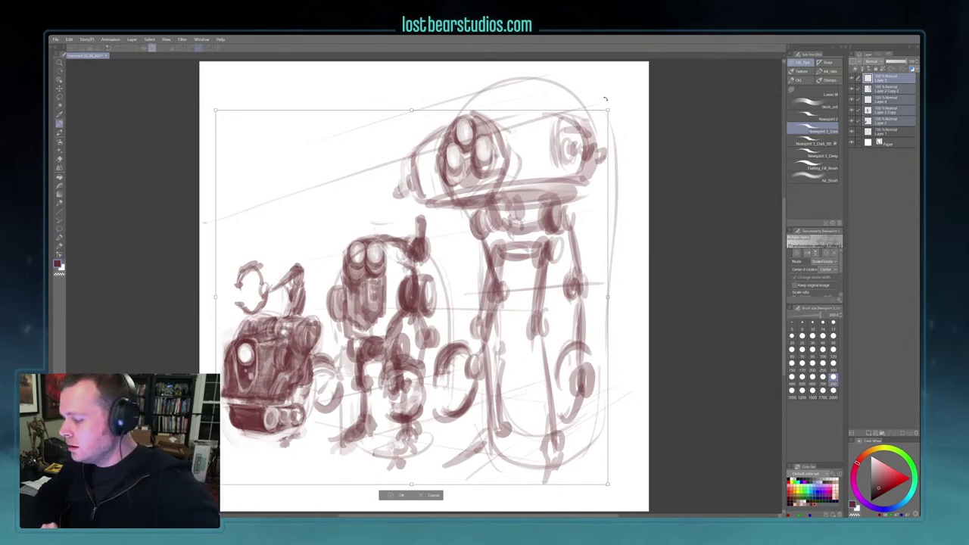
key("Return")
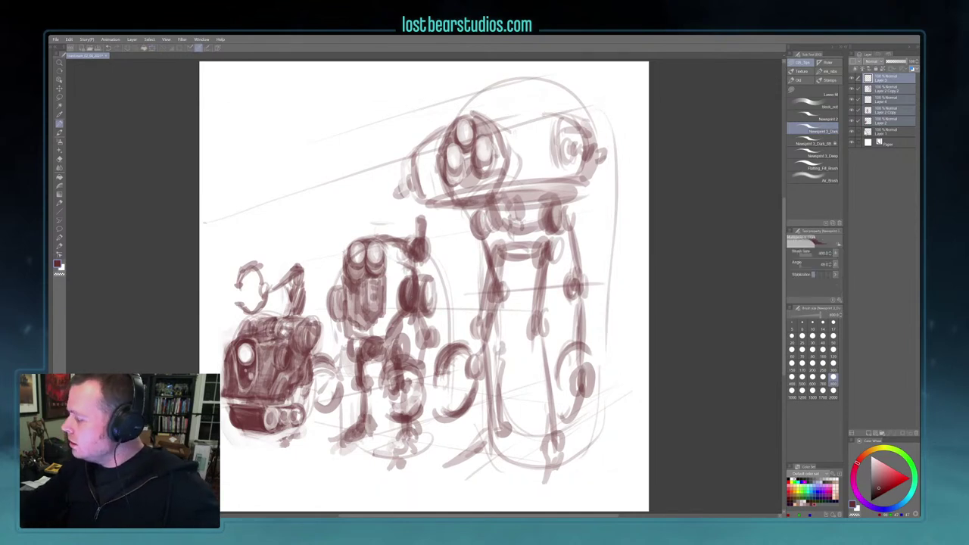
Hide the construction guide layer and move the largest form slightly away from the middle one
left_click(853, 133)
left_click(885, 88)
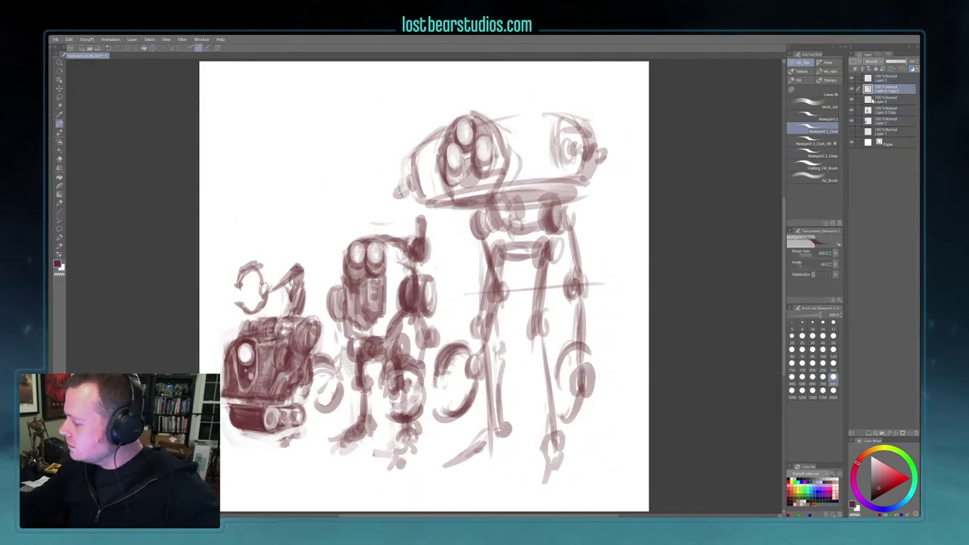
key("k")
left_click_drag(588, 424, 600, 425)
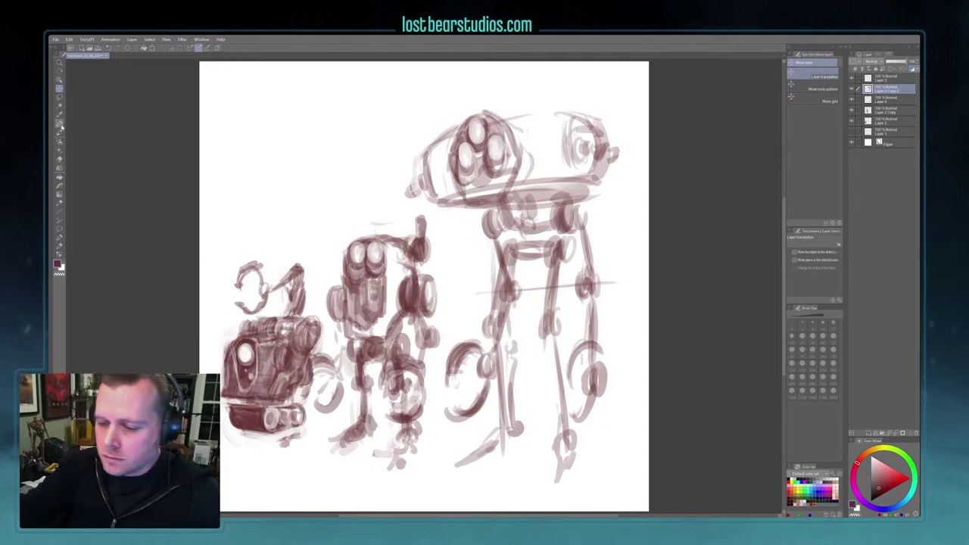
Draw the top contour of the largest form's shell, extend the far-side knob and darken the waist between the legs
key("b")
left_click_drag(598, 182, 617, 159)
mouse_move(613, 125)
left_mouse_down()
mouse_move(611, 148)
mouse_move(628, 144)
mouse_move(640, 155)
mouse_move(594, 112)
mouse_move(491, 112)
mouse_move(499, 111)
left_mouse_up()
mouse_move(525, 113)
left_mouse_down()
mouse_move(518, 232)
mouse_move(539, 248)
left_mouse_up()
left_click_drag(553, 233, 522, 255)
Move the middle form slightly toward the largest form to even out the spacing
left_click(884, 112)
key("k")
left_click_drag(509, 462, 518, 460)
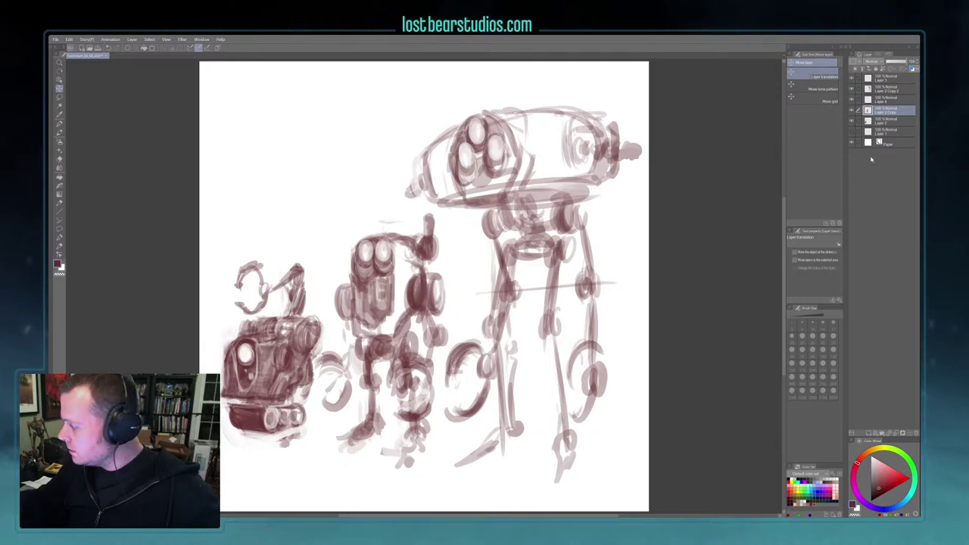
Show the construction guide layer again, nudge it to fit the characters, and return to brushing on the largest form's layer
left_click(850, 133)
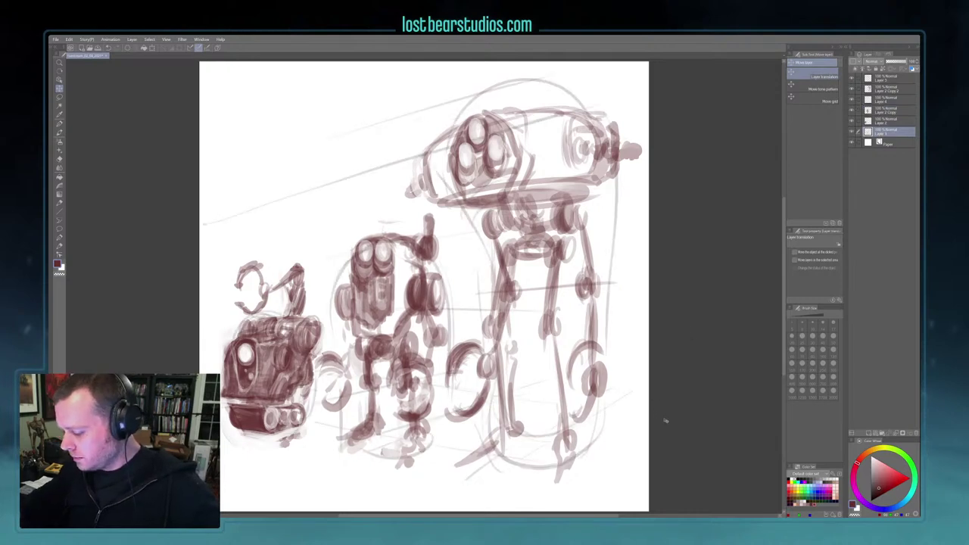
left_click_drag(666, 421, 670, 422)
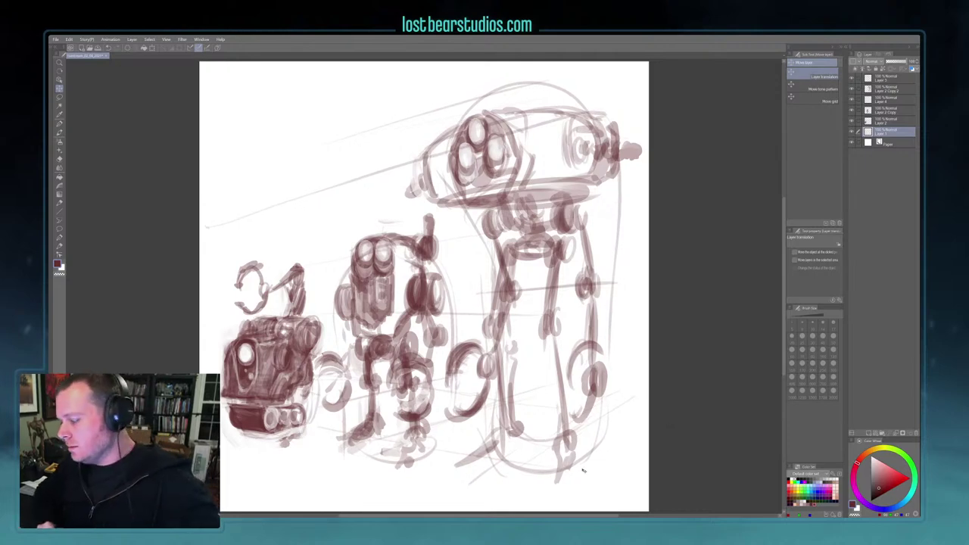
left_click(879, 89)
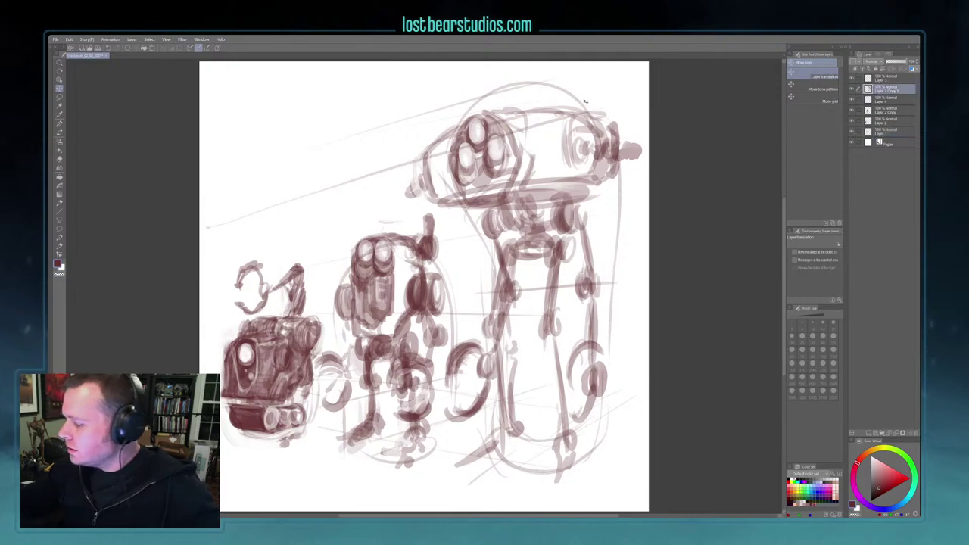
left_click(62, 123)
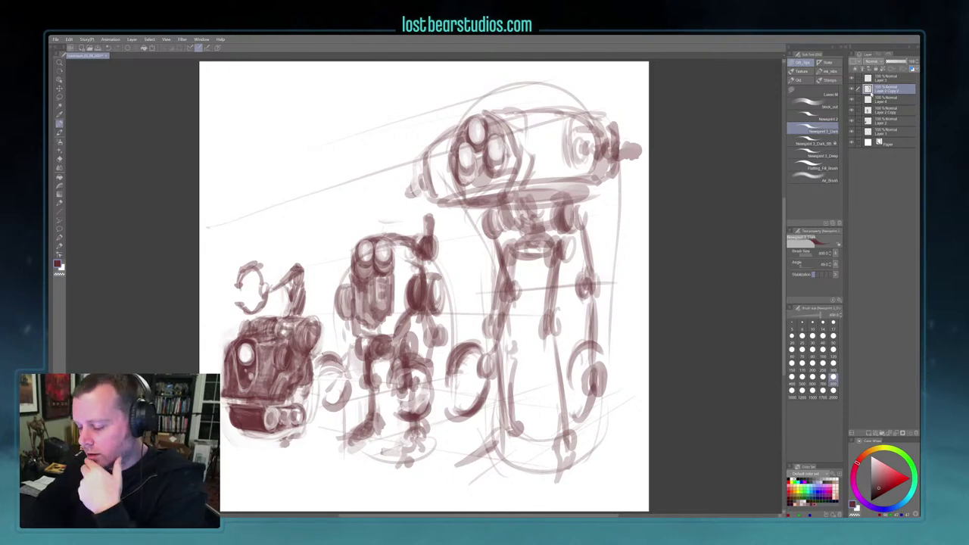
Group the five character sketch layers into a folder and rename it Roughs
left_click(879, 79)
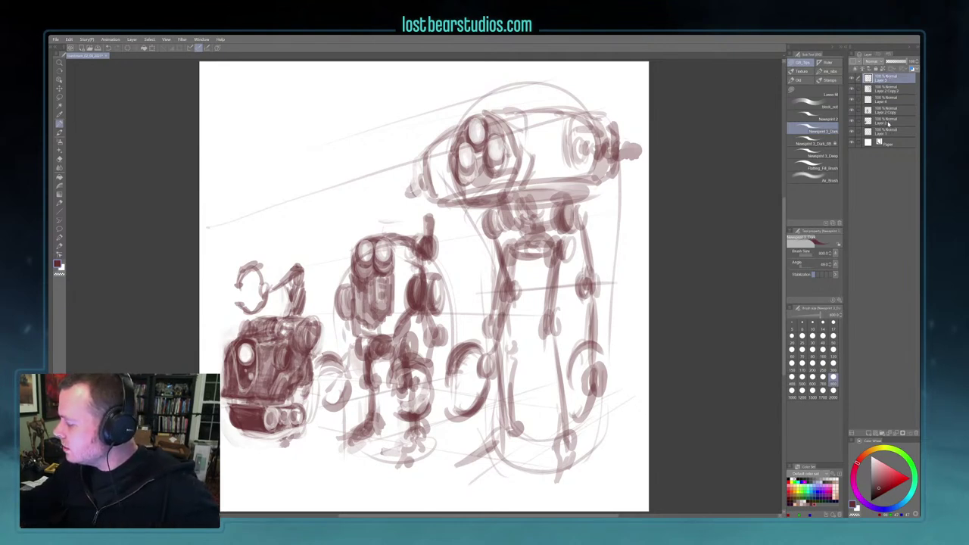
left_click(890, 123, "shift")
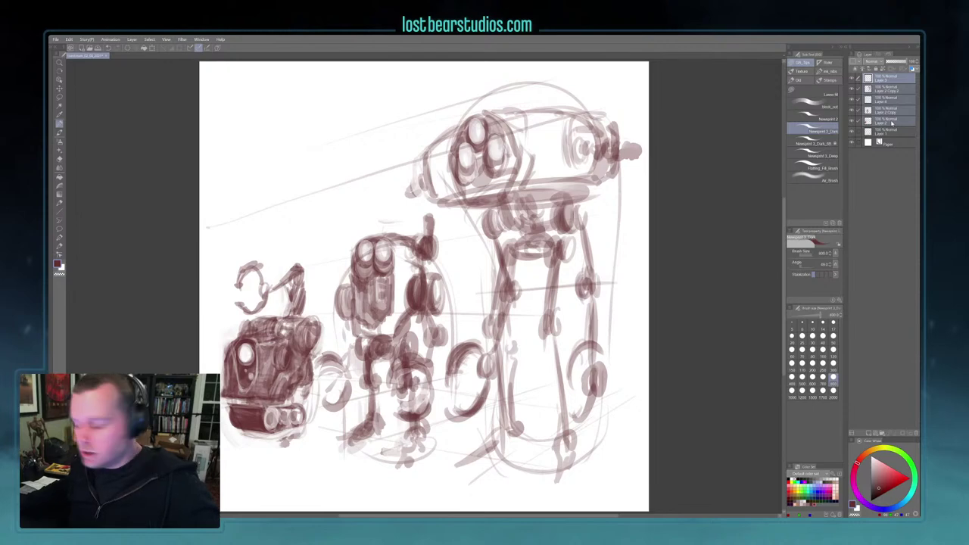
key("ctrl+g")
left_click(867, 78)
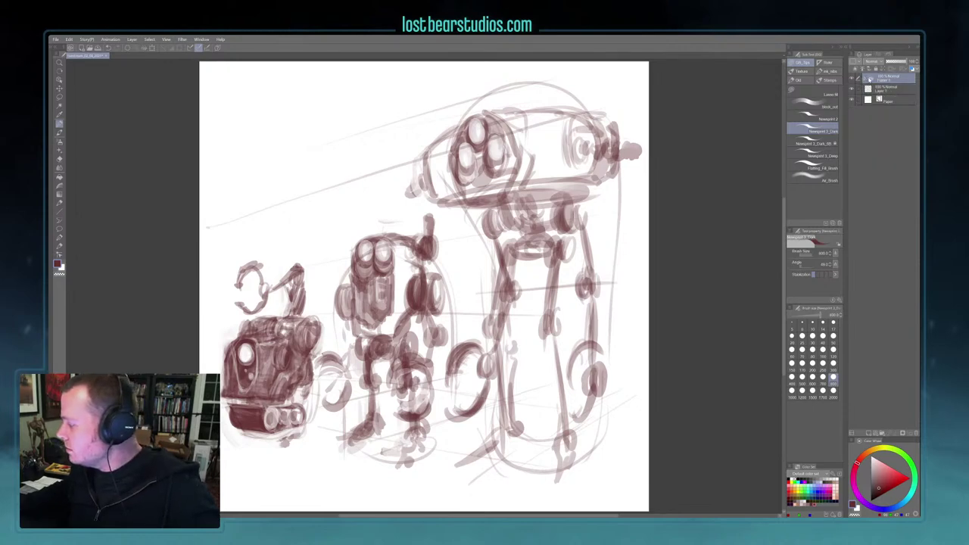
double_click(884, 79)
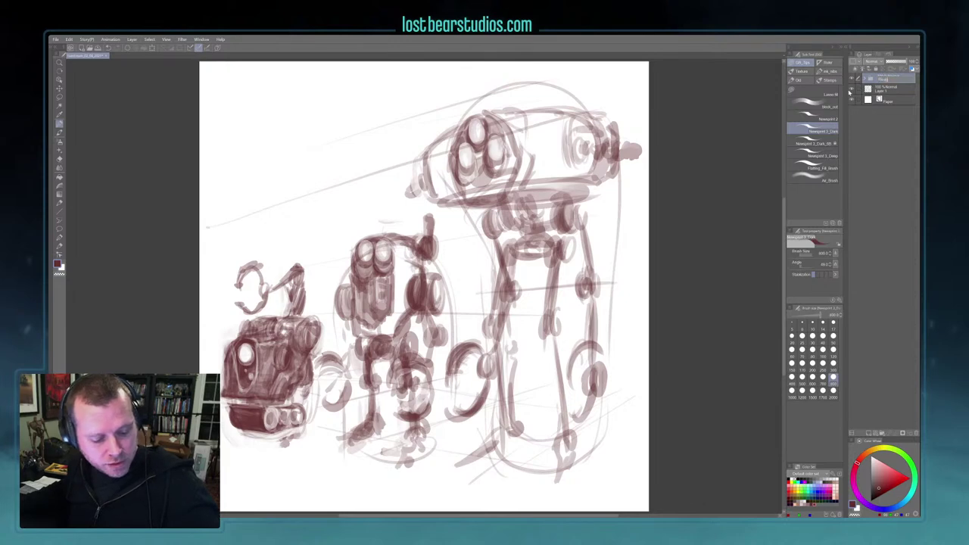
key("Return")
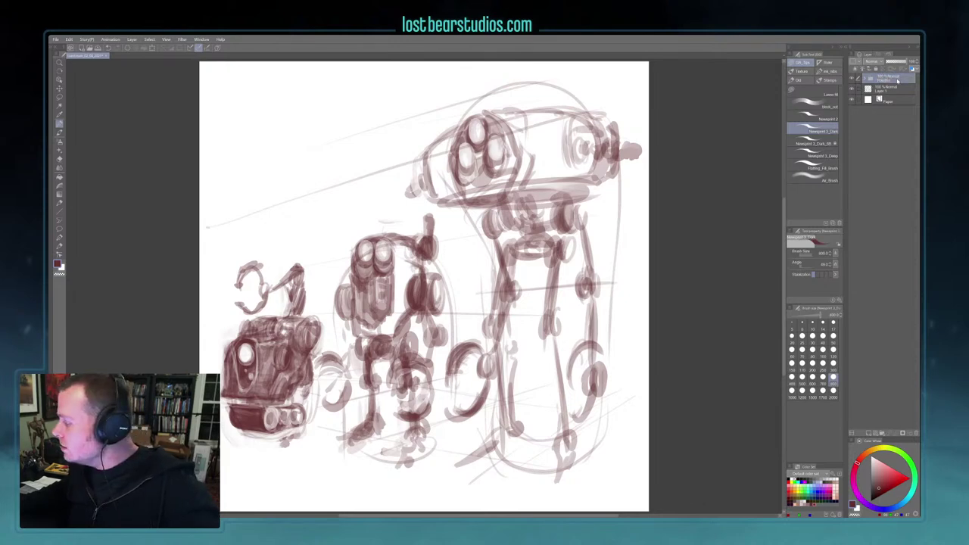
Fade the roughs folder to a low opacity and erase the rounded body outlines from the guide layer, keeping its perspective lines
left_click_drag(894, 63, 892, 63)
left_click(878, 89)
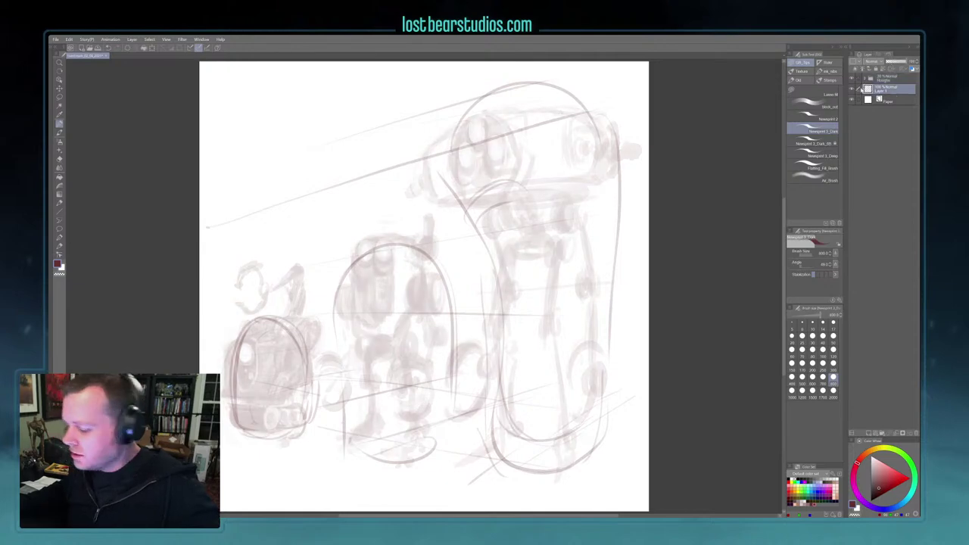
mouse_move(238, 365)
left_mouse_down()
mouse_move(250, 325)
mouse_move(288, 328)
mouse_move(305, 369)
mouse_move(225, 382)
mouse_move(252, 443)
mouse_move(299, 430)
mouse_move(316, 409)
left_mouse_up()
mouse_move(340, 338)
left_mouse_down()
mouse_move(332, 311)
mouse_move(378, 249)
mouse_move(432, 259)
mouse_move(454, 318)
mouse_move(436, 445)
mouse_move(384, 456)
mouse_move(340, 392)
mouse_move(497, 182)
mouse_move(519, 189)
mouse_move(476, 224)
mouse_move(434, 176)
mouse_move(475, 105)
mouse_move(496, 86)
mouse_move(567, 77)
mouse_move(549, 83)
mouse_move(596, 106)
mouse_move(614, 142)
mouse_move(620, 265)
mouse_move(604, 403)
mouse_move(593, 452)
mouse_move(561, 471)
mouse_move(521, 470)
mouse_move(502, 455)
mouse_move(494, 408)
mouse_move(524, 430)
mouse_move(491, 332)
mouse_move(478, 348)
mouse_move(505, 396)
mouse_move(476, 382)
mouse_move(503, 333)
mouse_move(479, 309)
mouse_move(472, 227)
mouse_move(497, 306)
mouse_move(471, 343)
mouse_move(474, 327)
mouse_move(492, 453)
left_mouse_up()
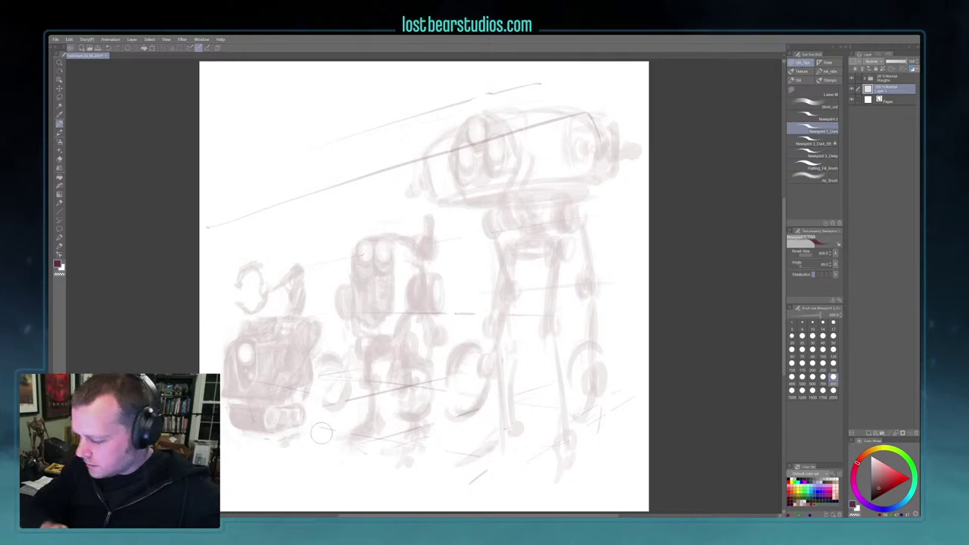
Add a new layer above the roughs folder and reduce the brush size to 300 for redrawing the smallest form
left_click(898, 78)
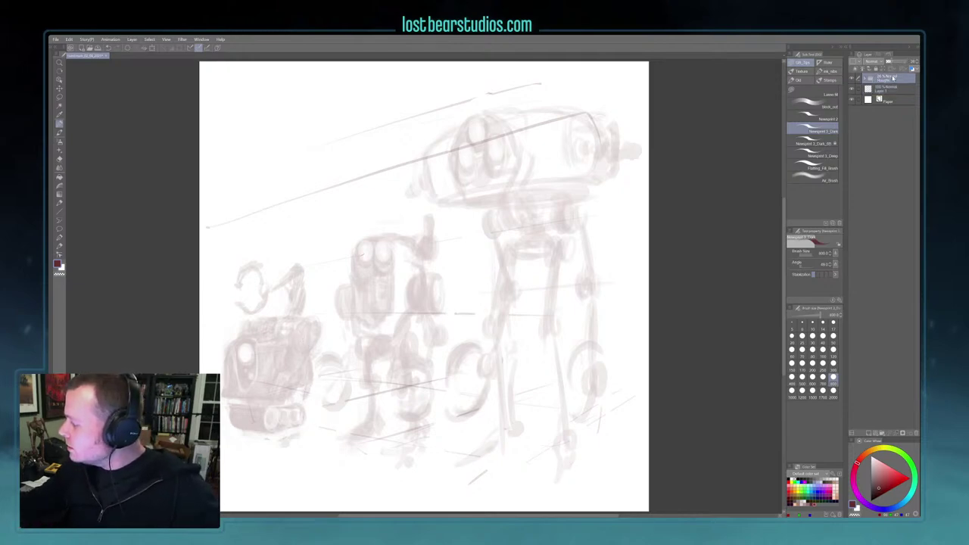
left_click(869, 433)
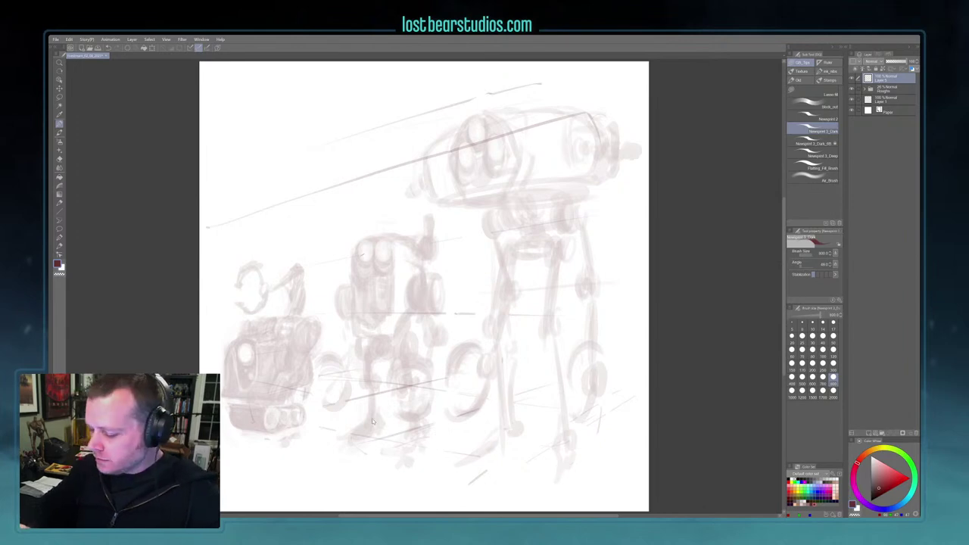
scroll(378, 421, "up", 2)
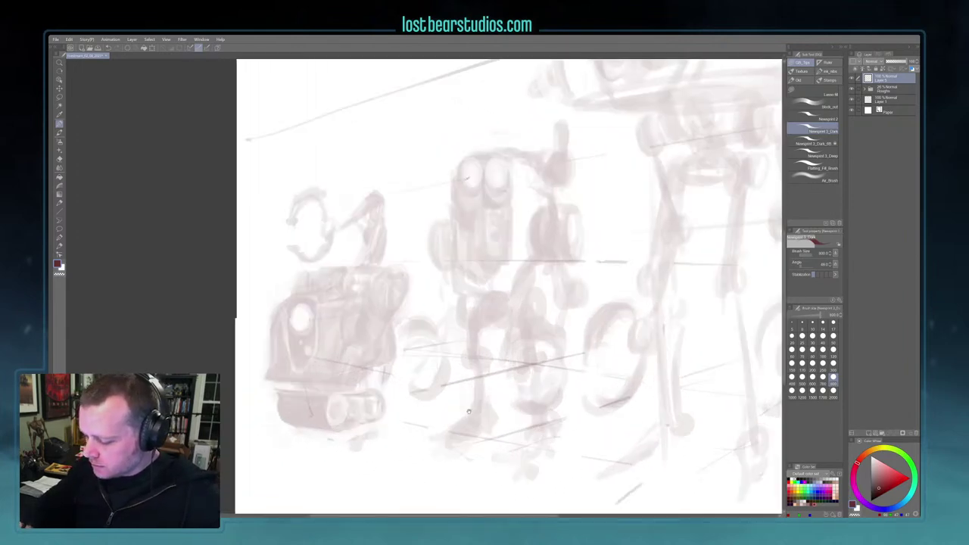
left_click_drag(460, 415, 472, 409)
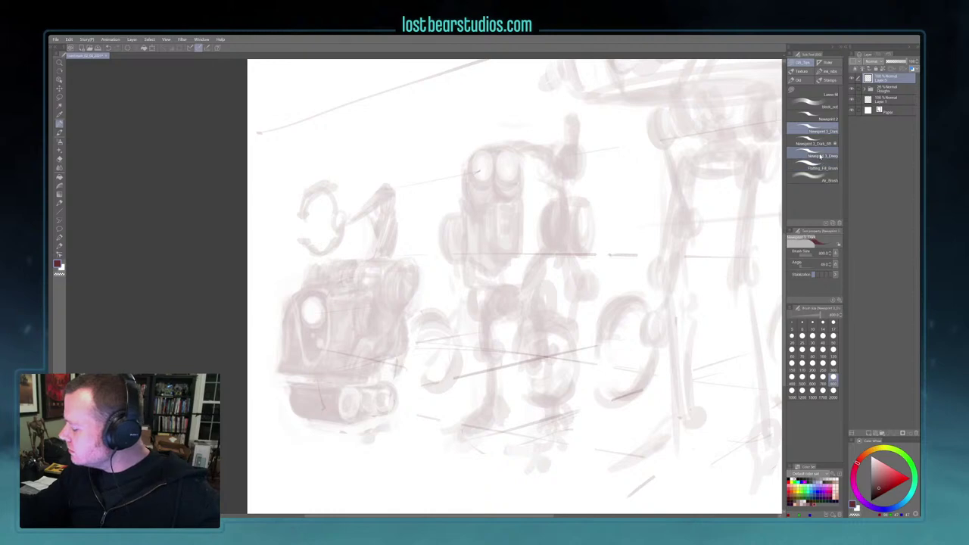
left_click(820, 143)
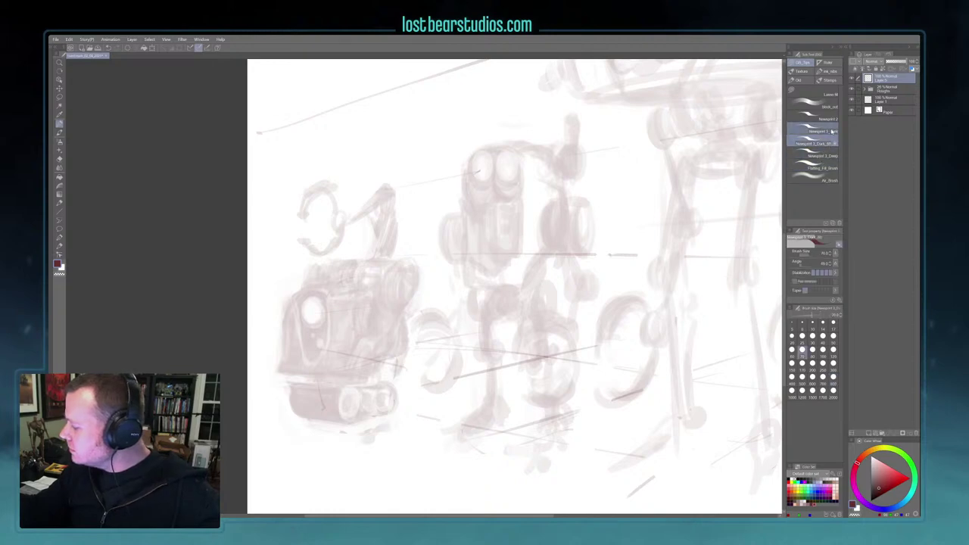
left_click(825, 131)
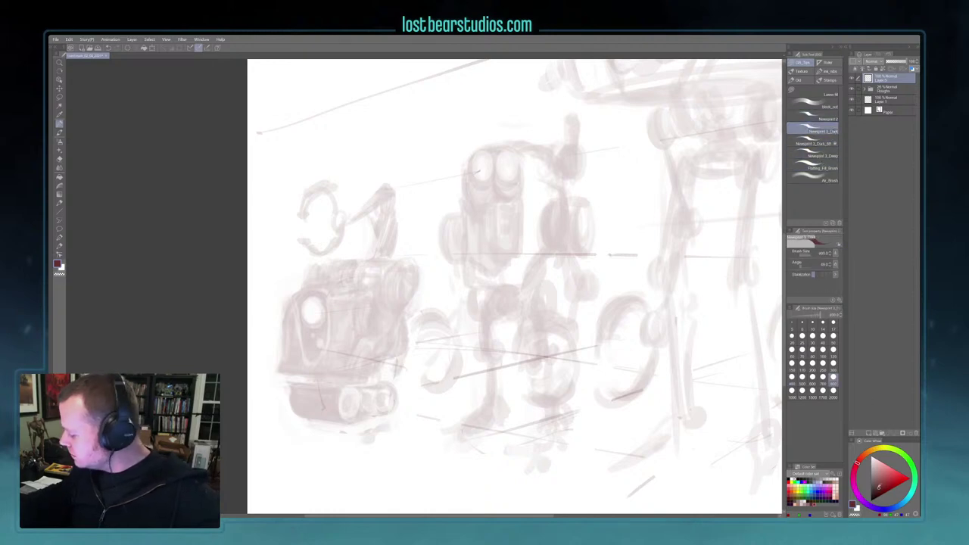
key("bracketleft")
key("bracketleft")
key("bracketleft")
key("bracketleft")
key("bracketleft")
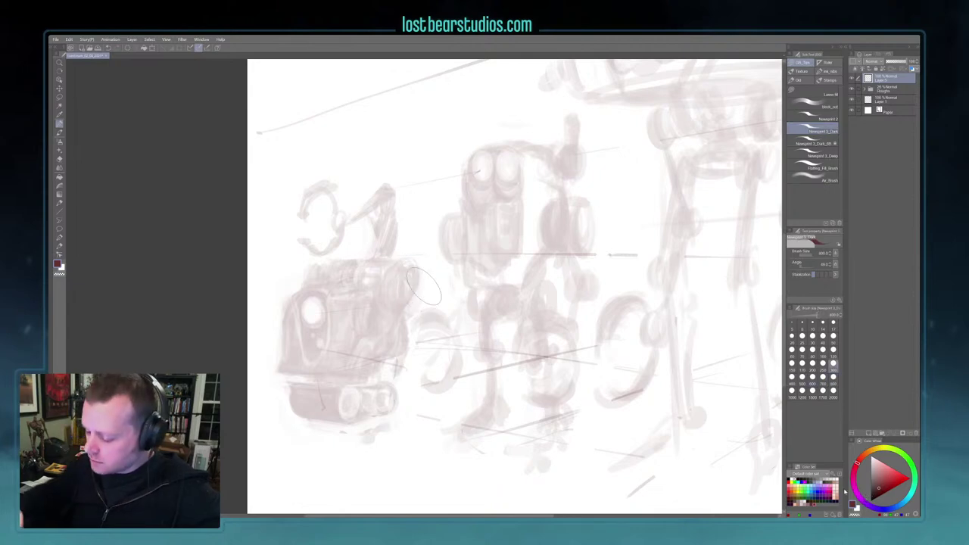
Reduce the brush size to 200 and outline the smallest robot's tracked base with its tread lines and three round wheels
mouse_move(296, 409)
left_mouse_down()
mouse_move(333, 412)
mouse_move(335, 399)
left_mouse_up()
key("bracketleft")
key("bracketleft")
left_click_drag(298, 401, 336, 402)
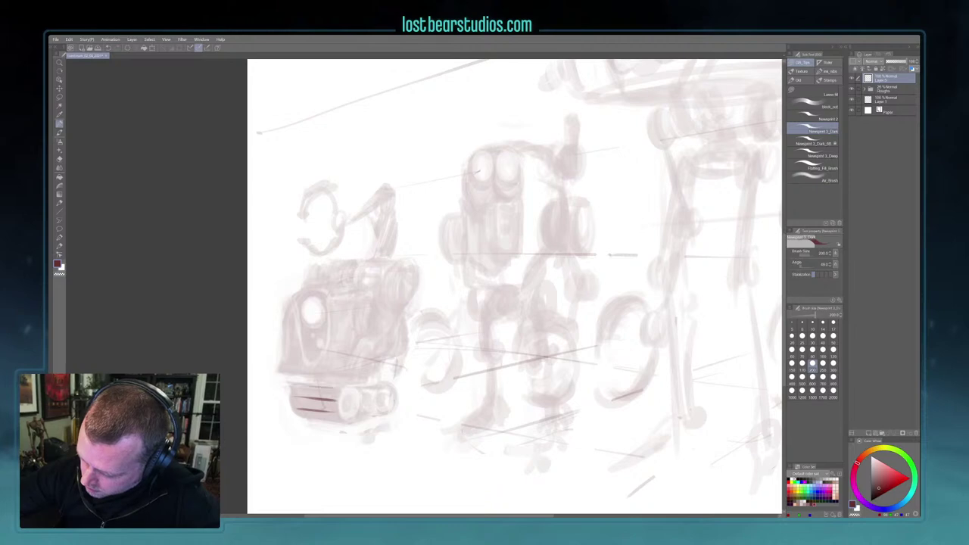
left_click_drag(341, 390, 336, 399)
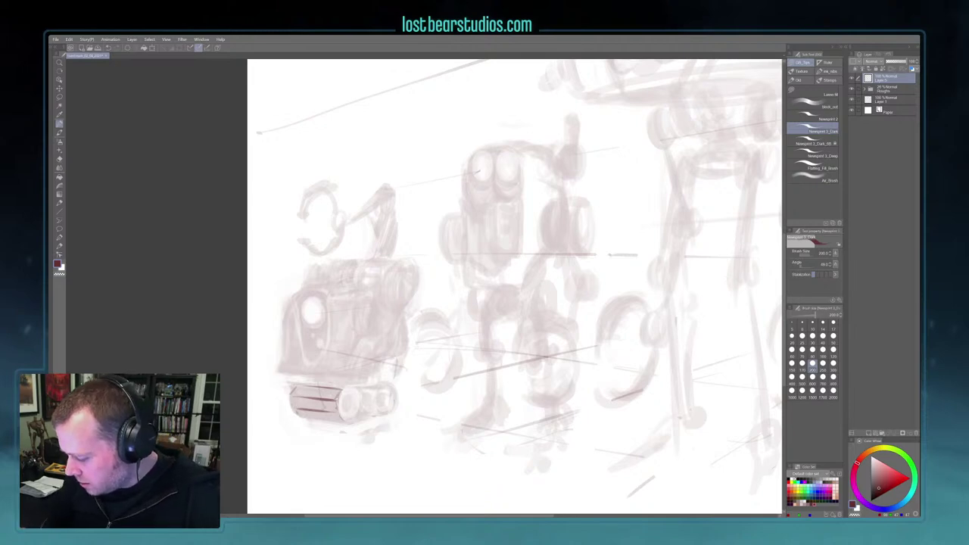
mouse_move(359, 421)
left_mouse_down()
mouse_move(398, 410)
mouse_move(353, 422)
left_mouse_up()
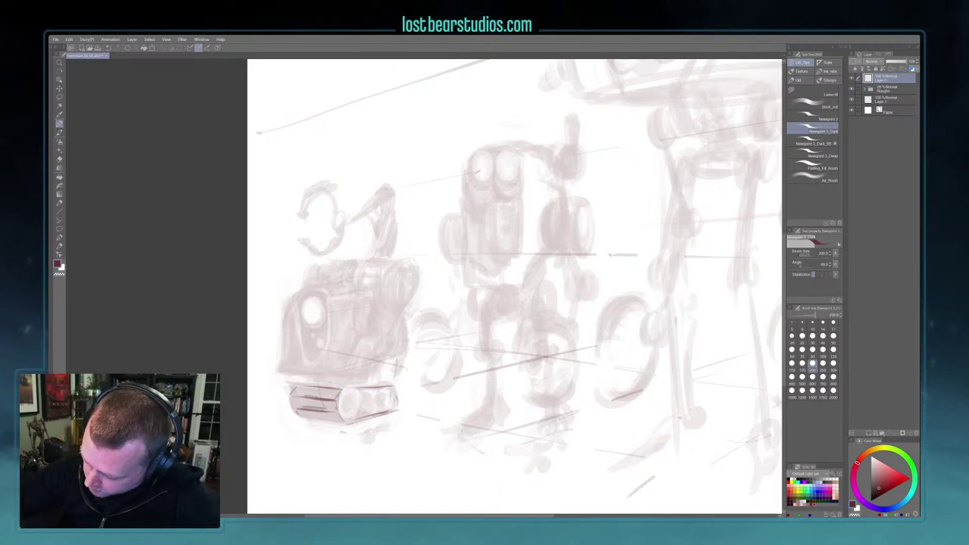
left_click_drag(300, 418, 339, 419)
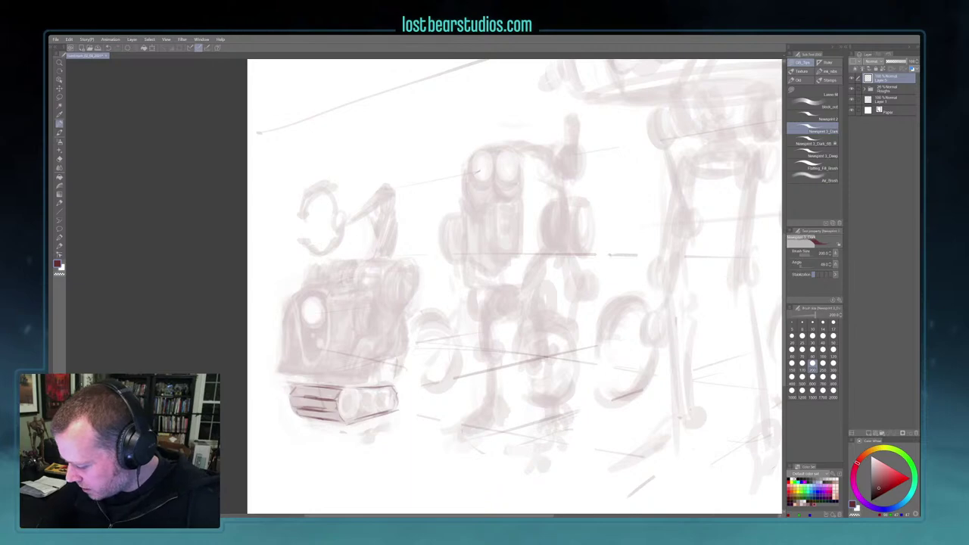
mouse_move(341, 402)
left_mouse_down()
mouse_move(356, 411)
mouse_move(371, 407)
mouse_move(361, 396)
mouse_move(373, 411)
mouse_move(392, 404)
mouse_move(373, 409)
mouse_move(375, 396)
left_mouse_up()
mouse_move(371, 389)
left_mouse_down()
mouse_move(377, 402)
mouse_move(365, 410)
mouse_move(387, 405)
left_mouse_up()
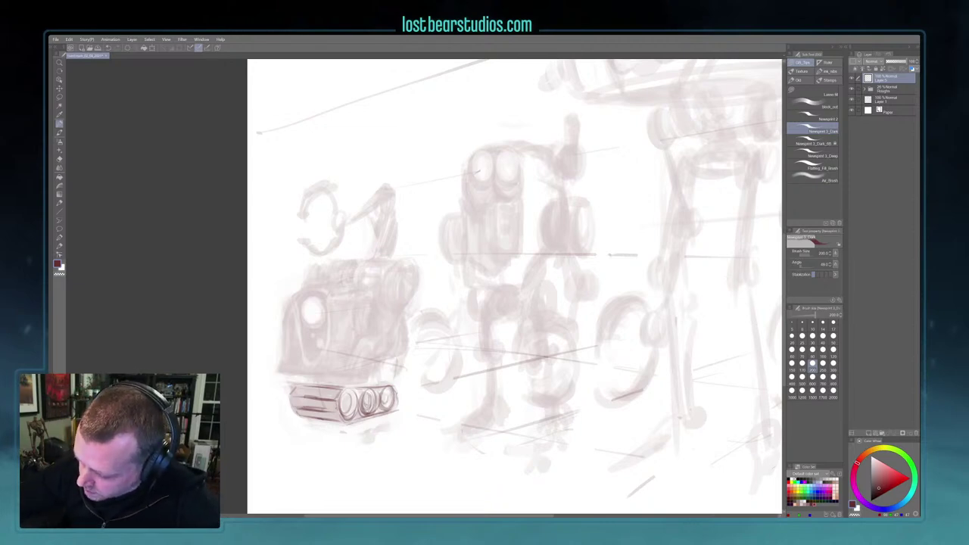
Outline the smallest robot's boxy body above the tracks, including its curved side edge, rear recess and underside connection
mouse_move(285, 370)
left_mouse_down()
mouse_move(343, 377)
mouse_move(347, 365)
left_mouse_up()
mouse_move(287, 352)
left_mouse_down()
mouse_move(286, 306)
mouse_move(305, 286)
mouse_move(364, 287)
mouse_move(351, 303)
mouse_move(345, 359)
mouse_move(348, 309)
mouse_move(359, 292)
left_mouse_up()
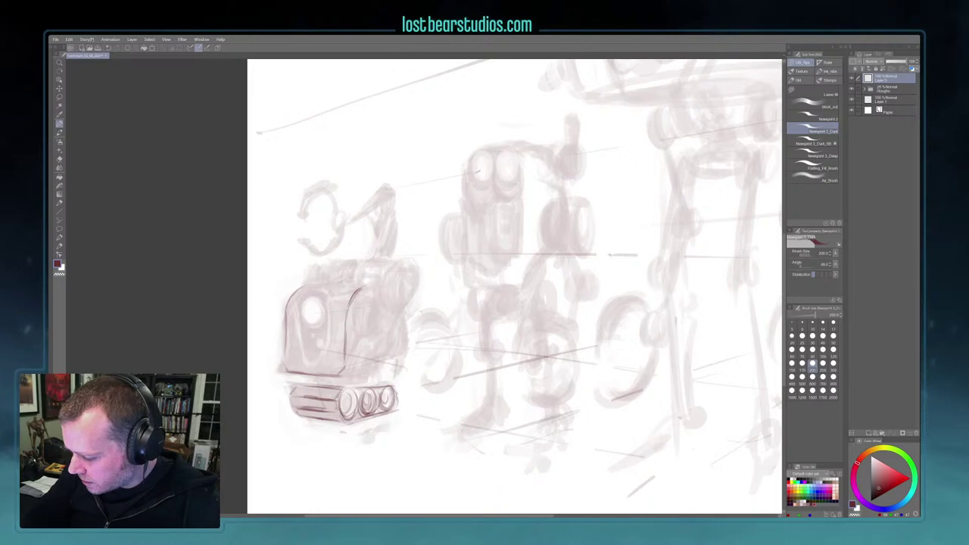
key("c")
mouse_move(363, 288)
left_mouse_down()
mouse_move(349, 323)
mouse_move(347, 301)
mouse_move(383, 292)
left_mouse_up()
key("c")
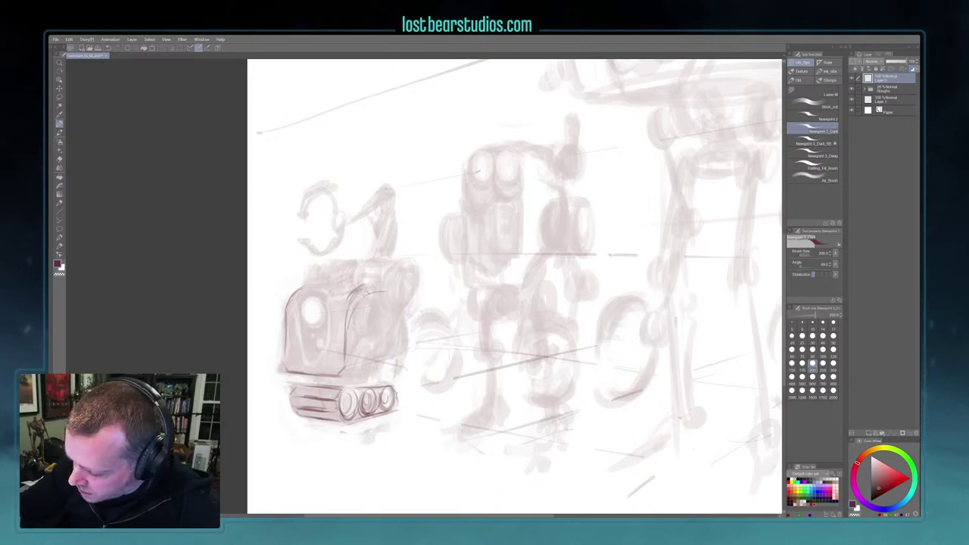
mouse_move(342, 331)
left_mouse_down()
mouse_move(340, 364)
mouse_move(357, 368)
mouse_move(373, 342)
mouse_move(404, 323)
mouse_move(382, 347)
mouse_move(390, 340)
left_mouse_up()
left_click_drag(393, 331, 390, 340)
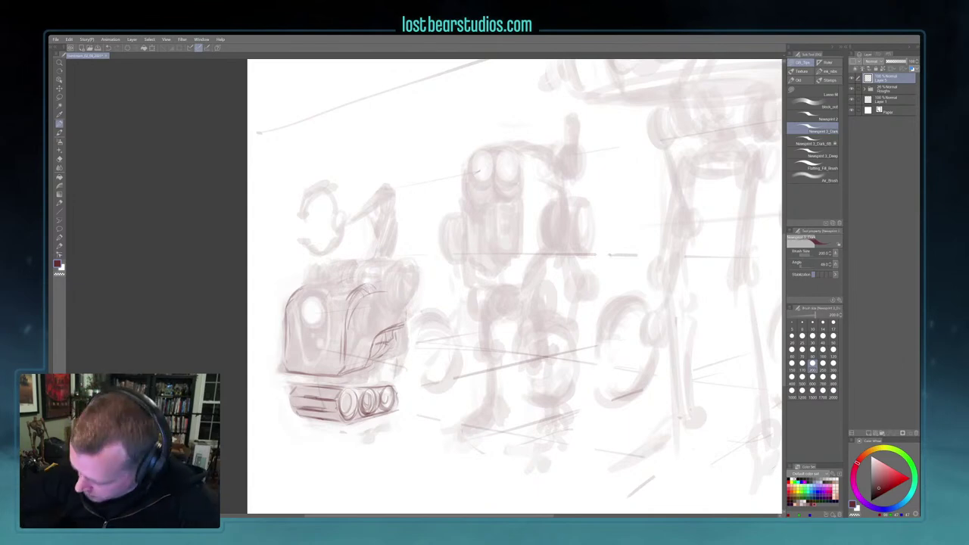
left_click_drag(330, 379, 367, 380)
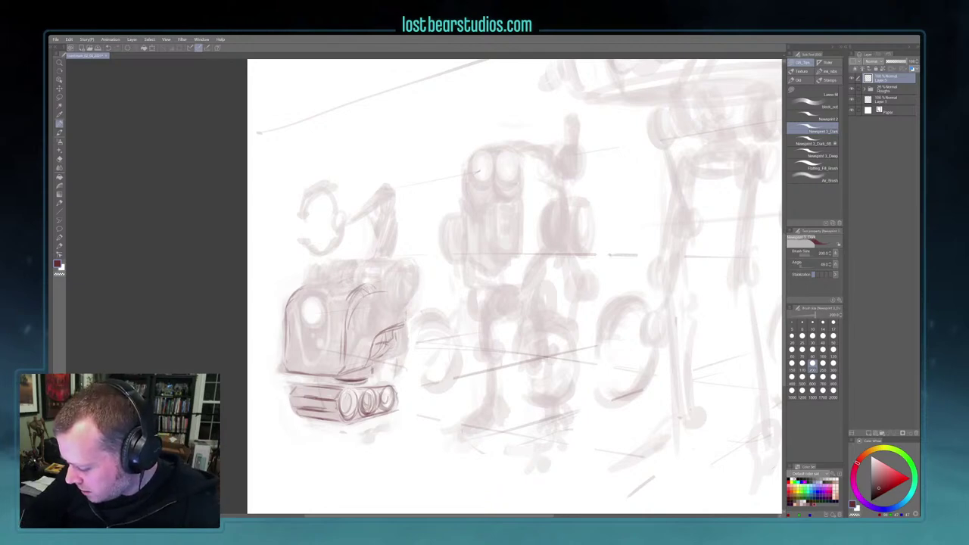
left_click_drag(369, 383, 359, 395)
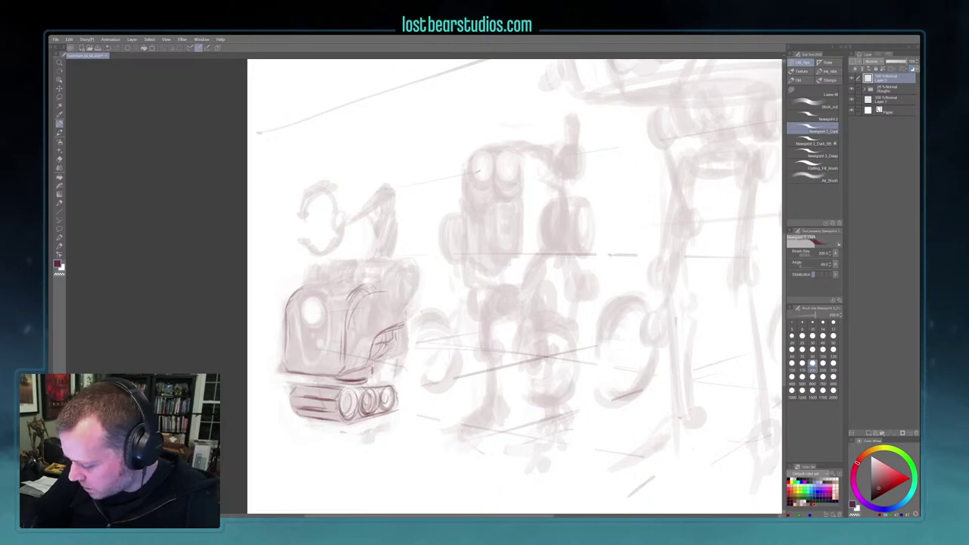
Refine the wheels and hubs of the smallest robot's tracks with dark strokes and transparent-colour corrections, and tighten the joint beneath the body
mouse_move(322, 384)
left_mouse_down()
mouse_move(361, 386)
mouse_move(368, 406)
mouse_move(381, 407)
mouse_move(385, 394)
mouse_move(378, 411)
left_mouse_up()
left_click_drag(374, 390, 380, 408)
key("c")
left_click_drag(375, 394, 380, 409)
key("c")
left_click_drag(381, 389, 374, 406)
mouse_move(376, 391)
left_mouse_down()
mouse_move(371, 412)
mouse_move(380, 407)
left_mouse_up()
mouse_move(363, 391)
left_mouse_down()
mouse_move(369, 412)
mouse_move(376, 389)
left_mouse_up()
key("c")
left_click_drag(364, 394, 363, 401)
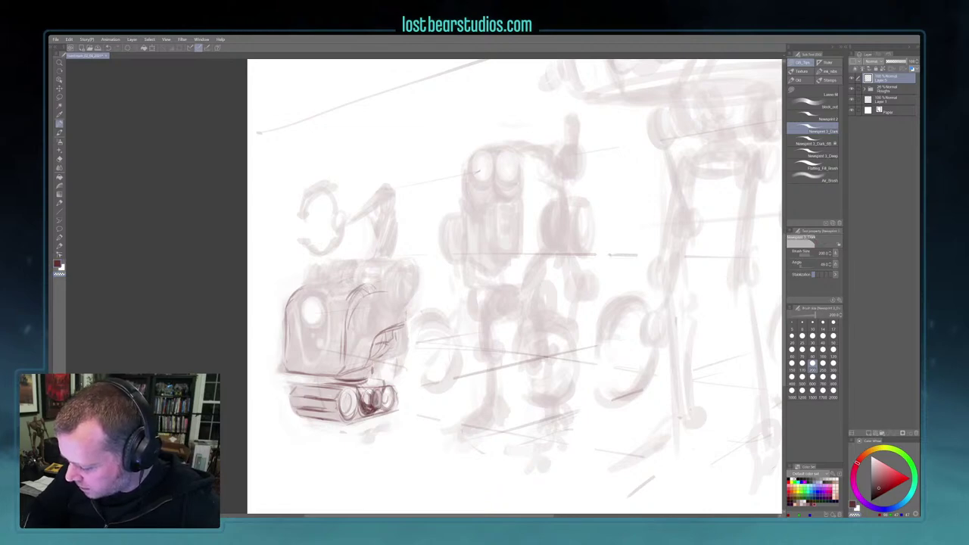
key("c")
mouse_move(362, 392)
left_mouse_down()
mouse_move(375, 383)
mouse_move(381, 399)
left_mouse_up()
left_click_drag(384, 389, 382, 403)
left_click_drag(383, 388, 382, 406)
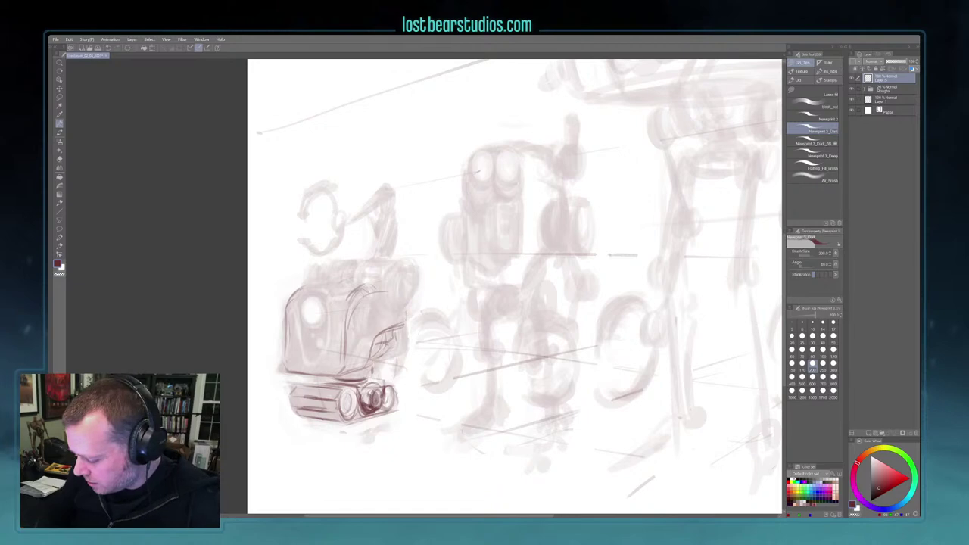
key("c")
left_click_drag(358, 398, 347, 411)
mouse_move(355, 395)
left_mouse_down()
mouse_move(351, 412)
mouse_move(352, 403)
mouse_move(384, 403)
left_mouse_up()
mouse_move(389, 398)
left_mouse_down()
mouse_move(350, 408)
mouse_move(353, 395)
left_mouse_up()
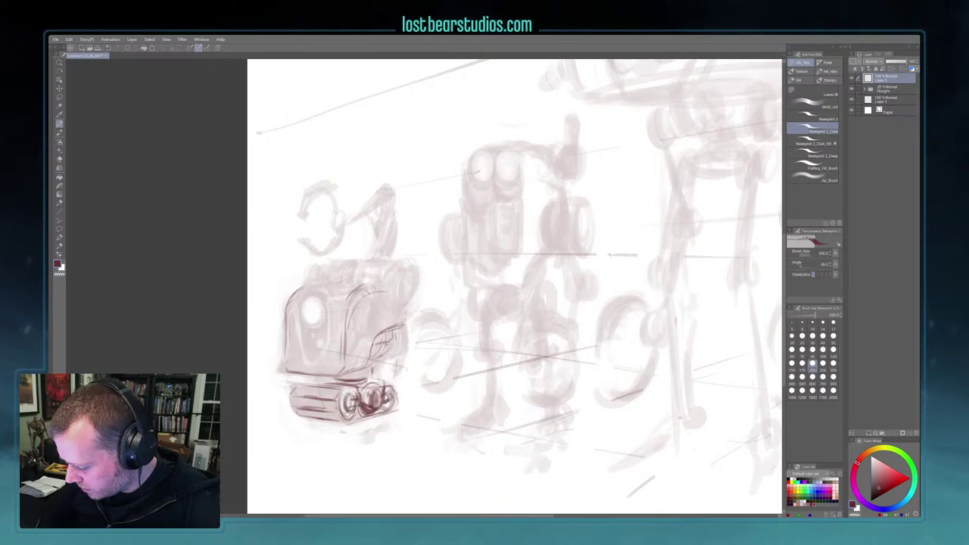
mouse_move(293, 388)
left_mouse_down()
mouse_move(378, 371)
mouse_move(400, 331)
left_mouse_up()
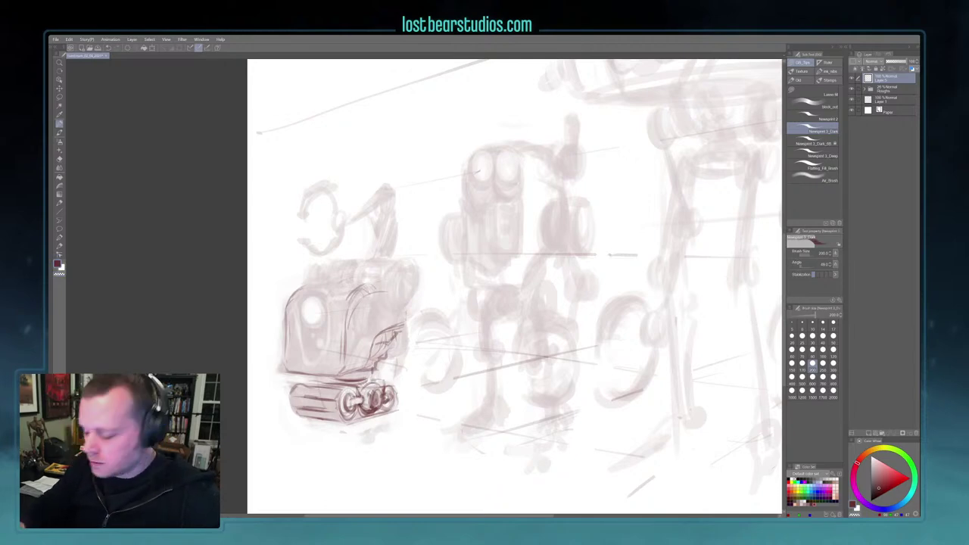
Draw the rounded inset panel on the smallest robot's front and the cylindrical housings along the top of its body
left_click_drag(341, 331, 339, 362)
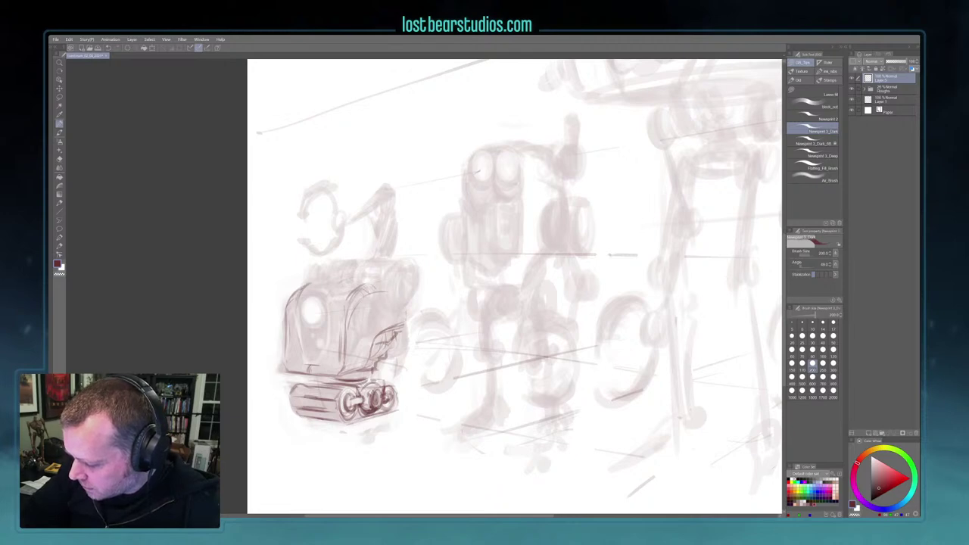
mouse_move(310, 284)
left_mouse_down()
mouse_move(331, 302)
mouse_move(326, 293)
mouse_move(330, 318)
mouse_move(324, 356)
mouse_move(302, 354)
left_mouse_up()
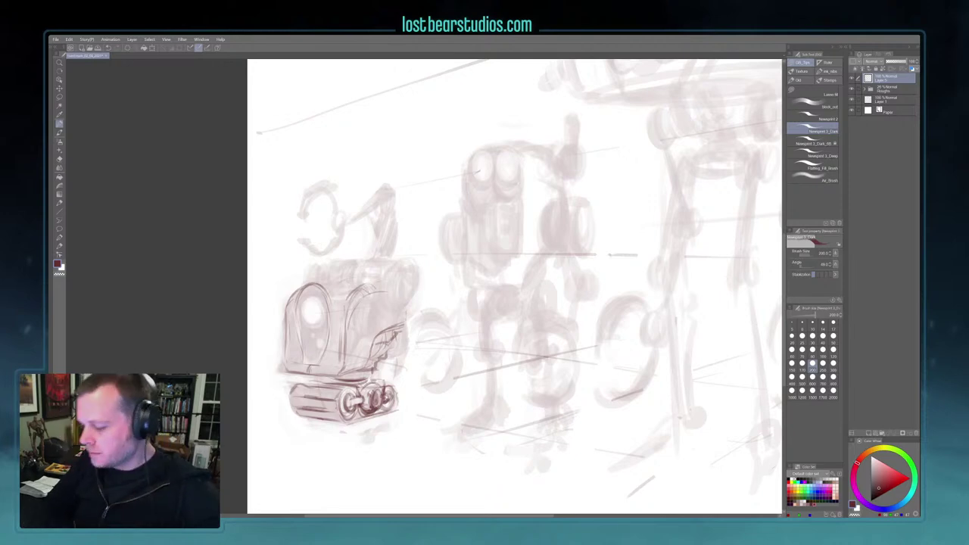
mouse_move(400, 302)
left_mouse_down()
mouse_move(405, 265)
mouse_move(407, 302)
mouse_move(394, 298)
left_mouse_up()
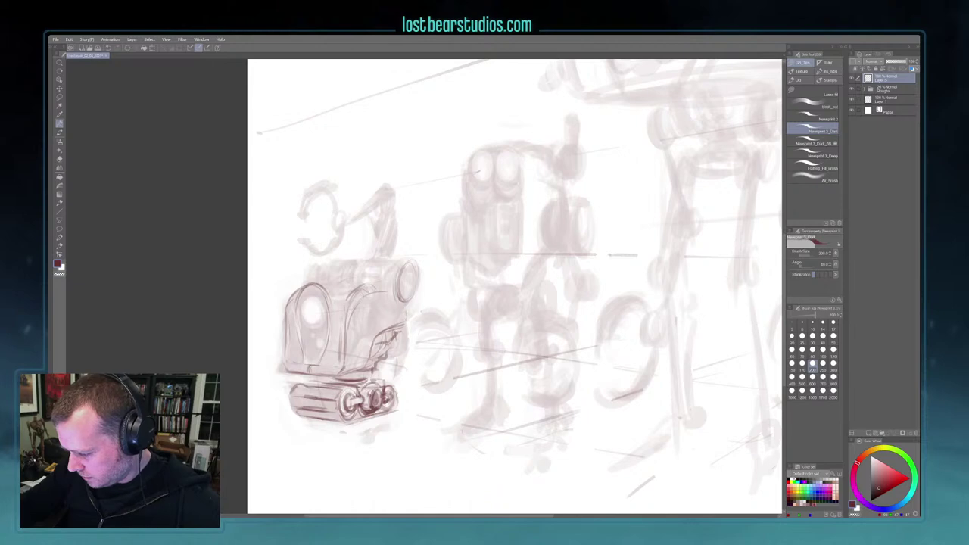
mouse_move(372, 260)
left_mouse_down()
mouse_move(362, 283)
mouse_move(341, 285)
mouse_move(409, 259)
left_mouse_up()
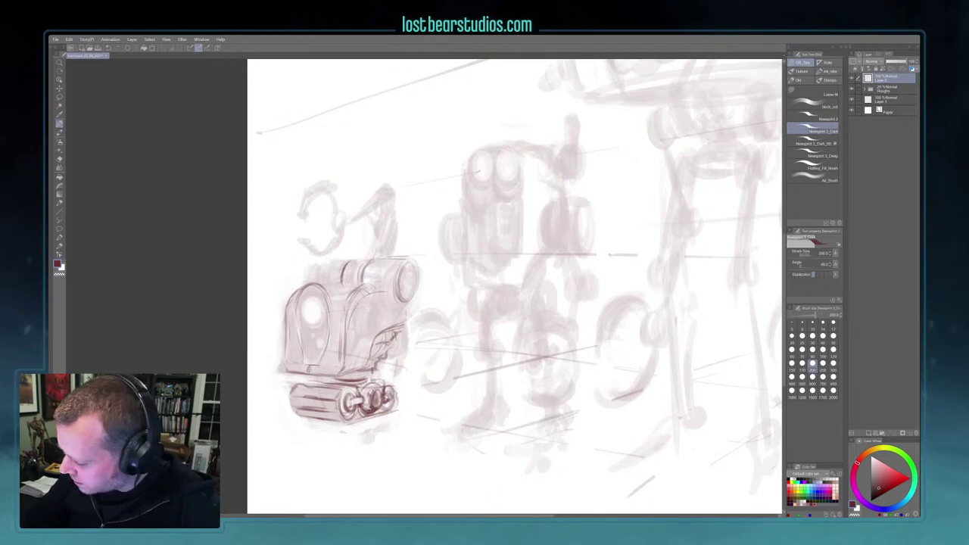
left_click_drag(400, 283, 418, 284)
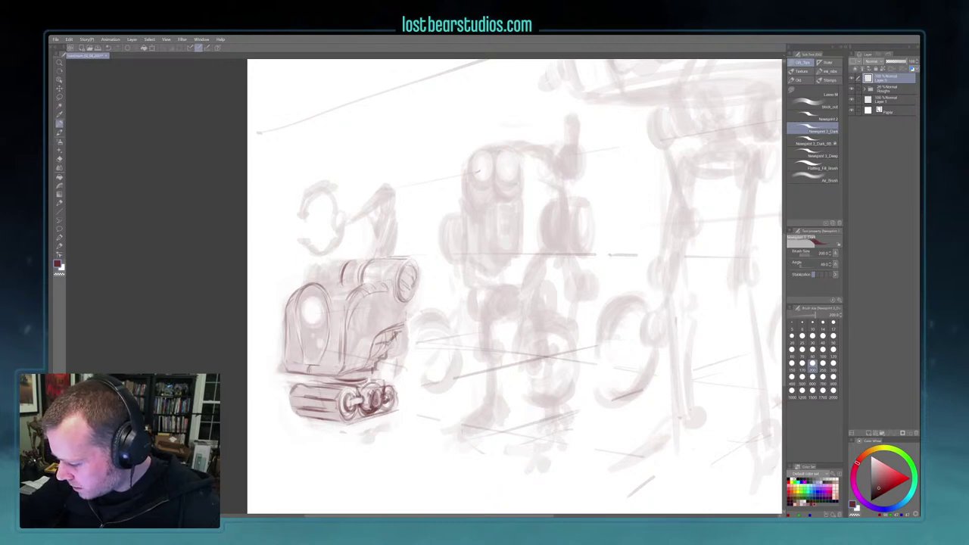
mouse_move(327, 282)
left_mouse_down()
mouse_move(340, 281)
mouse_move(318, 271)
mouse_move(316, 280)
left_mouse_up()
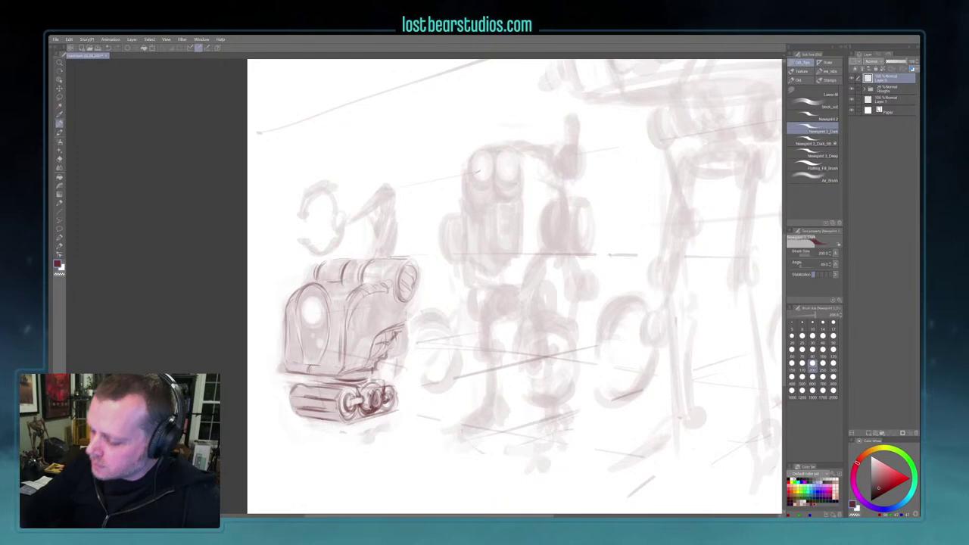
Define the round lens in the smallest robot's front panel and add ribbing to its top cylinder
mouse_move(306, 304)
left_mouse_down()
mouse_move(309, 318)
mouse_move(321, 313)
left_mouse_up()
mouse_move(319, 292)
left_mouse_down()
mouse_move(320, 317)
mouse_move(309, 316)
left_mouse_up()
key("c")
key("c")
left_click_drag(361, 265, 355, 277)
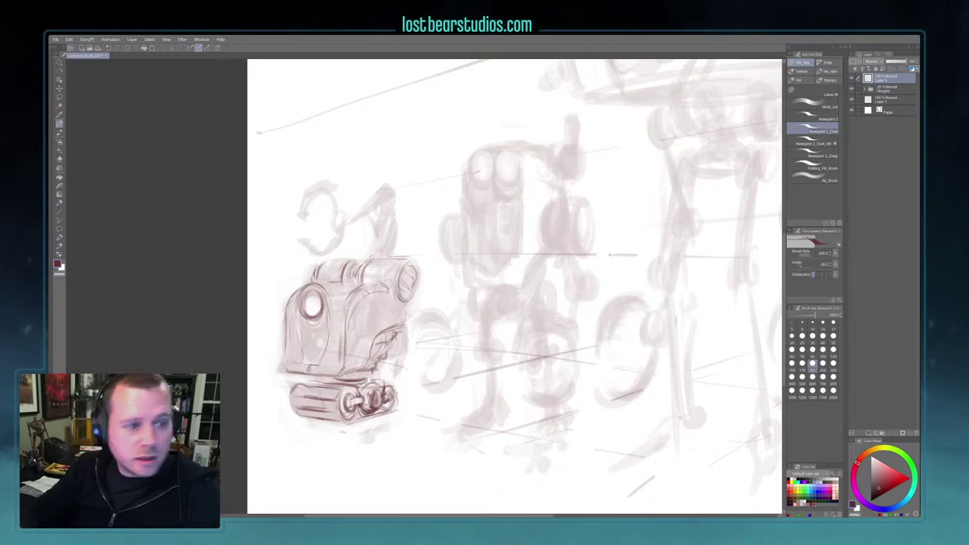
Draw the smallest robot's raised arm with its round elbow joint, angled supports and forearm reaching toward the claw
mouse_move(397, 185)
left_mouse_down()
mouse_move(393, 201)
mouse_move(401, 185)
mouse_move(380, 204)
mouse_move(399, 183)
mouse_move(392, 216)
left_mouse_up()
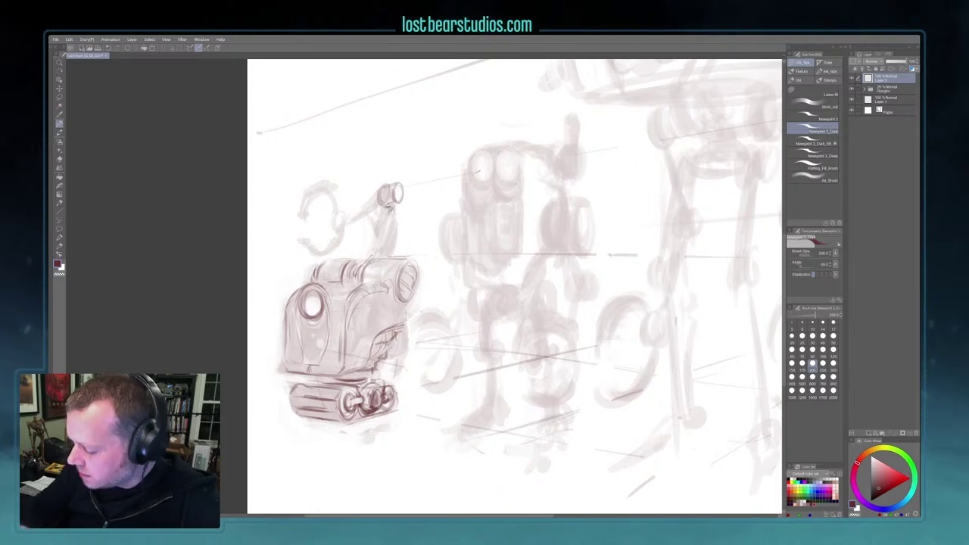
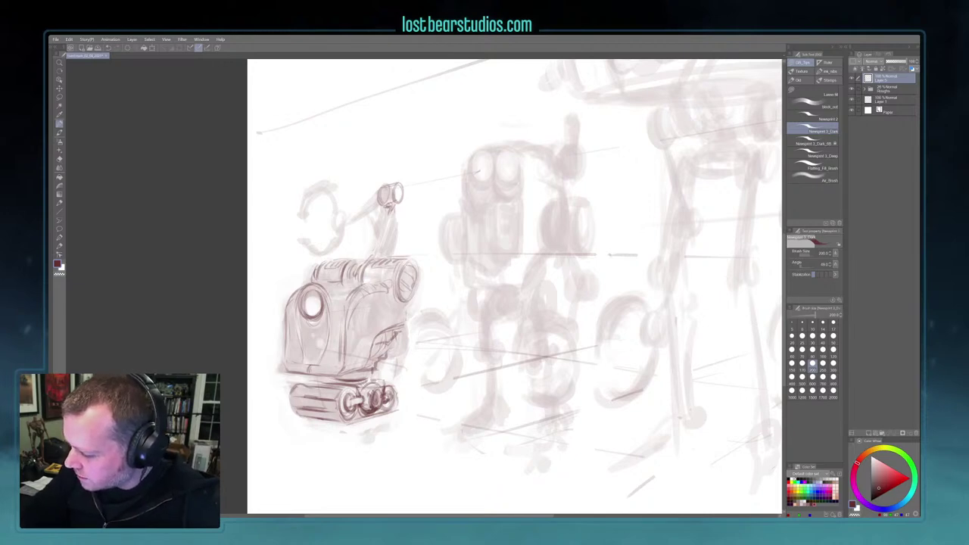
mouse_move(377, 230)
left_mouse_down()
mouse_move(367, 257)
mouse_move(387, 191)
mouse_move(407, 185)
mouse_move(348, 219)
mouse_move(364, 211)
left_mouse_up()
mouse_move(367, 207)
left_mouse_down()
mouse_move(397, 183)
mouse_move(381, 229)
mouse_move(393, 208)
left_mouse_up()
key("c")
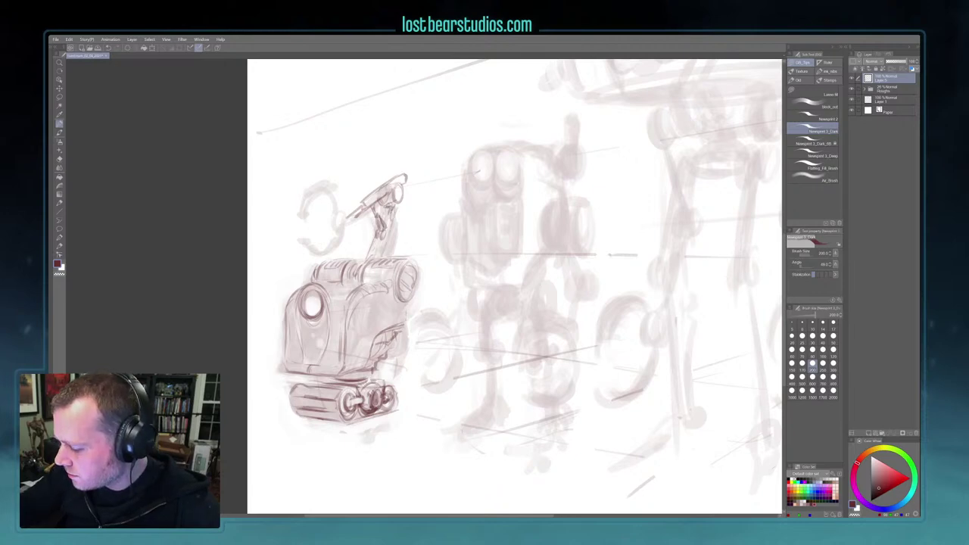
left_click_drag(391, 255, 401, 188)
left_click_drag(375, 242, 368, 256)
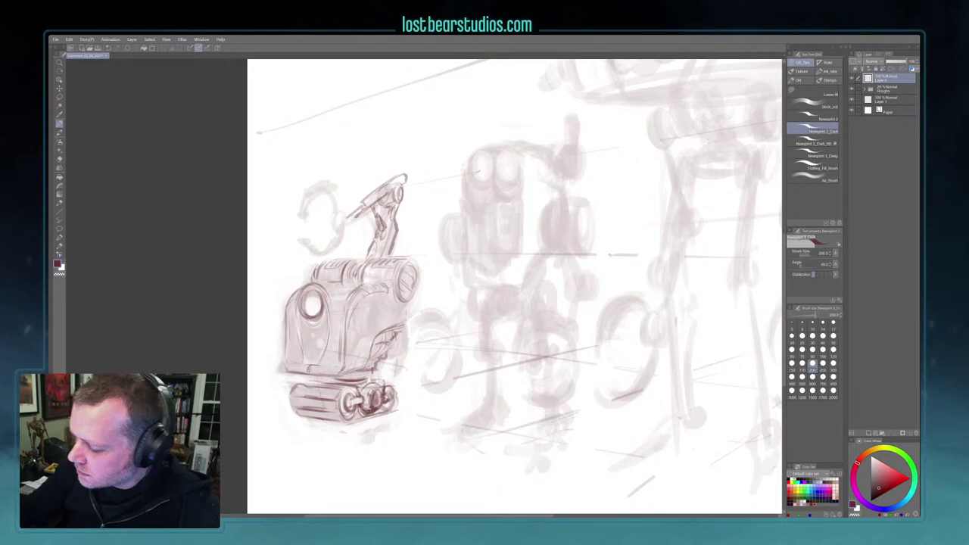
left_click_drag(345, 218, 348, 228)
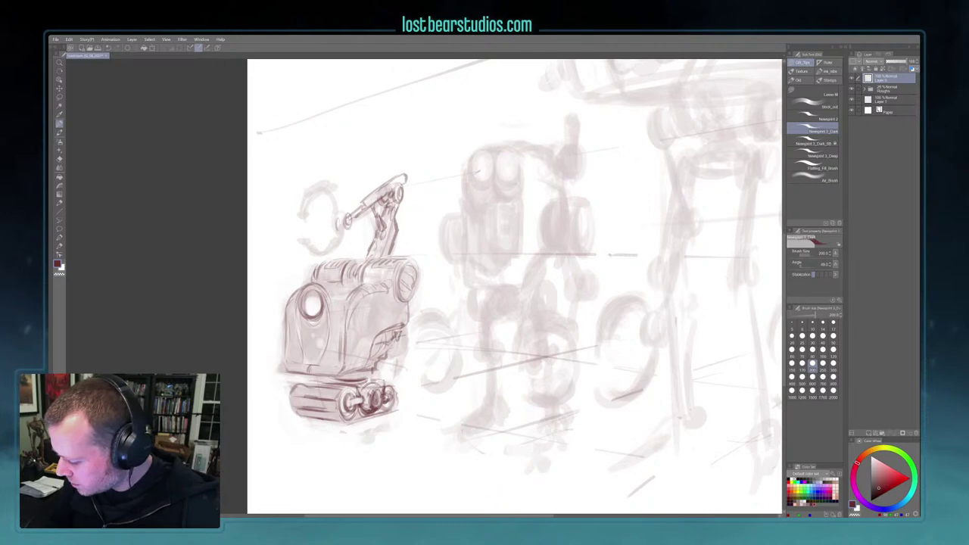
Add small protruding mechanical parts to the rear recess of the smallest robot and darken the area under its shoulder cylinder
left_click_drag(388, 351, 396, 349)
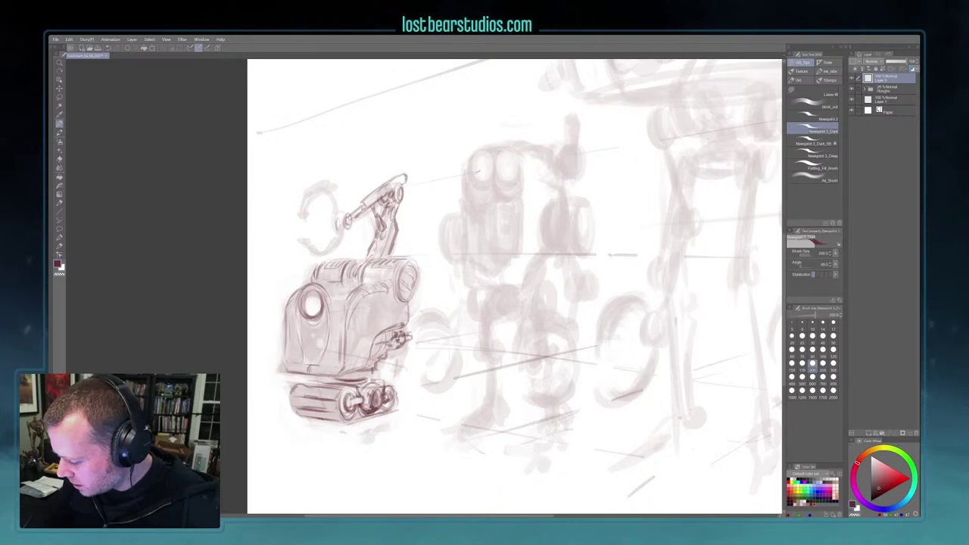
left_click_drag(388, 350, 416, 331)
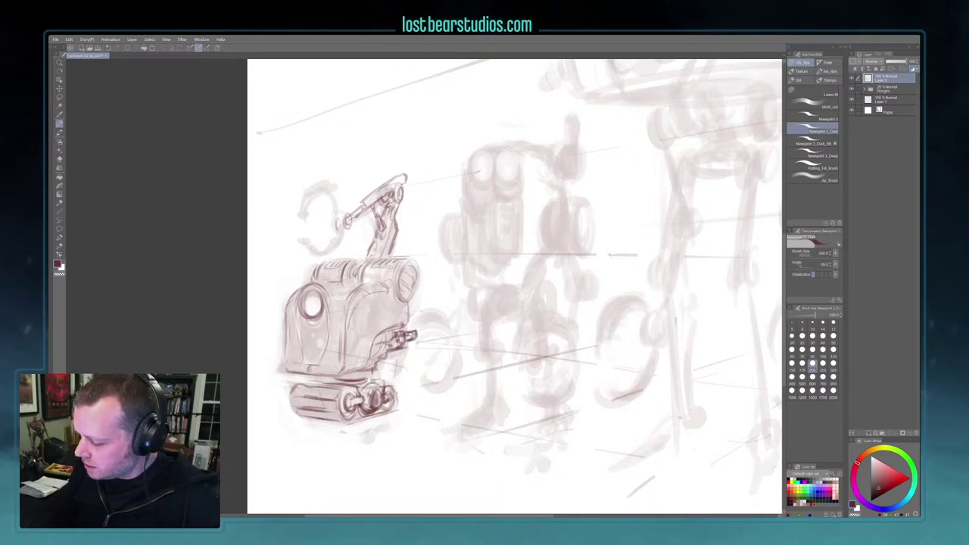
left_click_drag(398, 298, 409, 307)
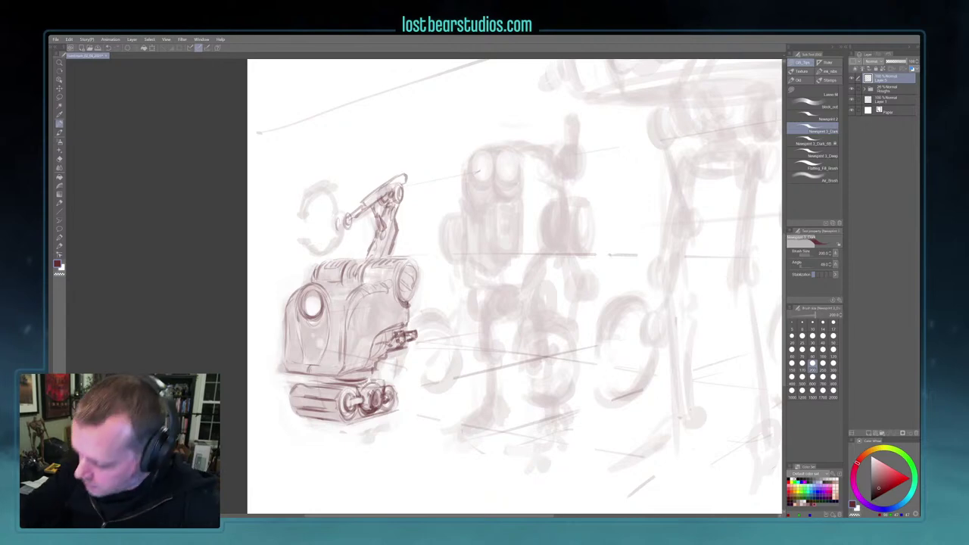
Set the brush size to 400 and shade the front panel around the lens and the body side below the shoulder cylinder
left_click(792, 377)
mouse_move(305, 321)
left_mouse_down()
mouse_move(308, 359)
mouse_move(324, 312)
mouse_move(313, 353)
mouse_move(322, 361)
mouse_move(327, 313)
left_mouse_up()
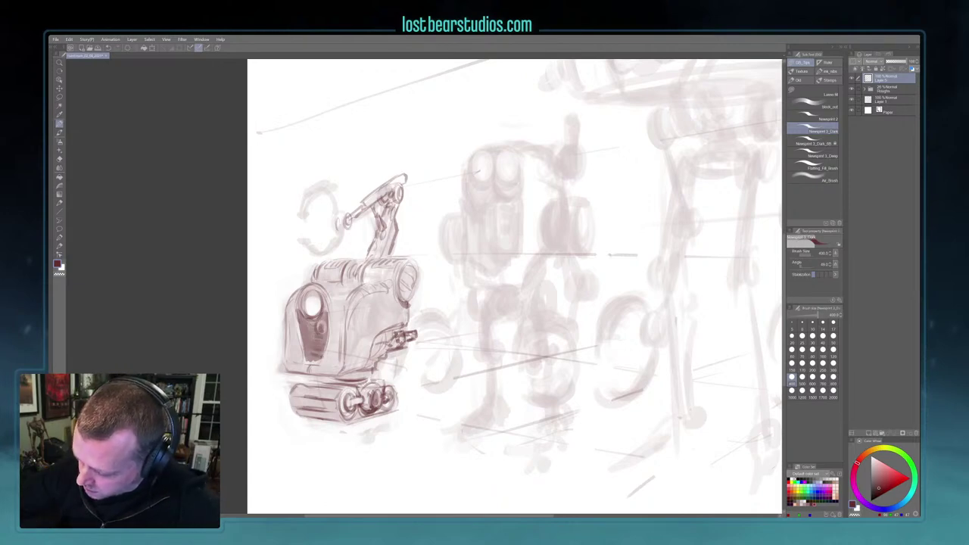
mouse_move(325, 303)
left_mouse_down()
mouse_move(328, 313)
mouse_move(324, 295)
mouse_move(326, 304)
left_mouse_up()
left_click_drag(314, 285, 298, 306)
left_click_drag(303, 290, 321, 287)
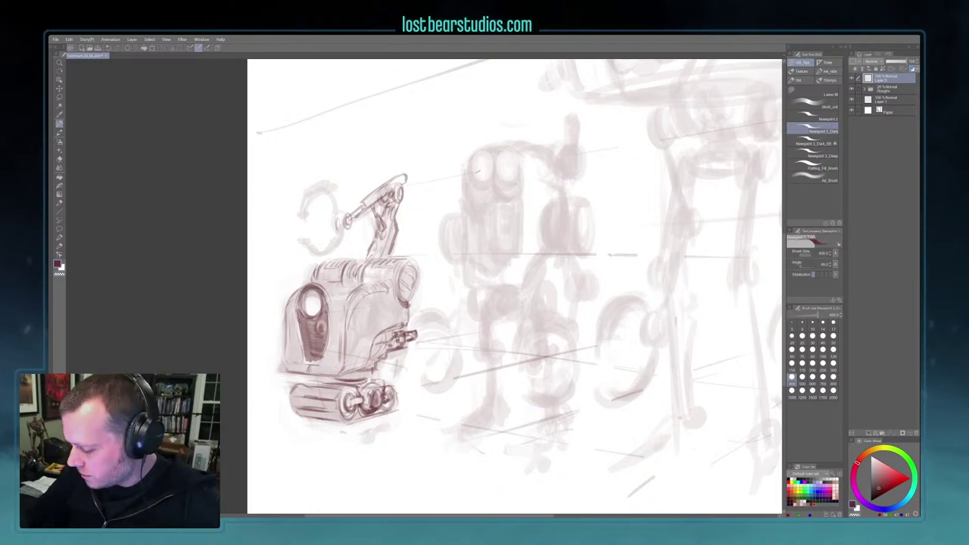
left_click_drag(387, 301, 377, 320)
left_click_drag(389, 298, 401, 317)
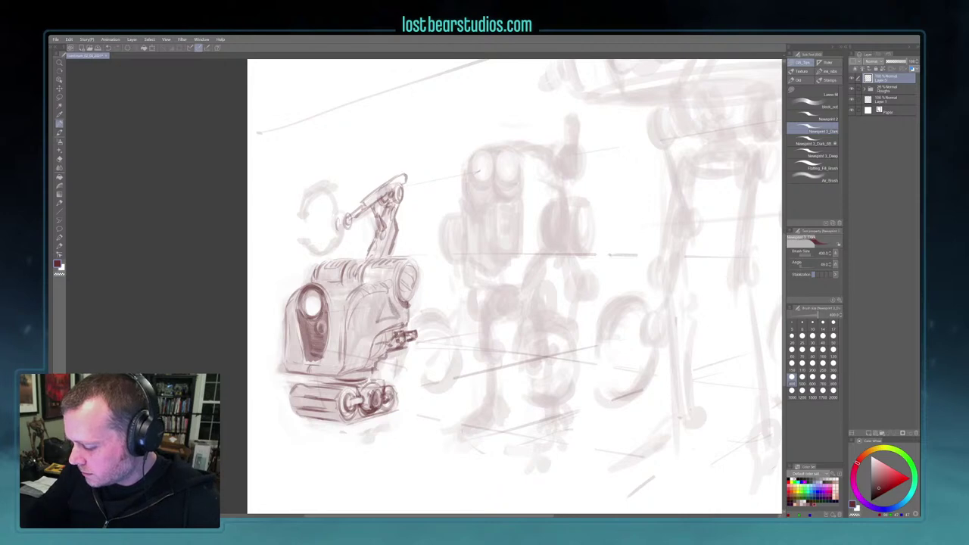
Draw the jointed upper and lower claw fingers at the end of the smallest robot's arm
mouse_move(294, 216)
left_mouse_down()
mouse_move(311, 215)
mouse_move(312, 237)
mouse_move(306, 188)
mouse_move(315, 189)
left_mouse_up()
mouse_move(308, 192)
left_mouse_down()
mouse_move(308, 209)
mouse_move(331, 180)
left_mouse_up()
mouse_move(321, 185)
left_mouse_down()
mouse_move(305, 204)
mouse_move(336, 186)
mouse_move(338, 217)
left_mouse_up()
mouse_move(337, 185)
left_mouse_down()
mouse_move(332, 205)
mouse_move(343, 217)
mouse_move(330, 252)
left_mouse_up()
mouse_move(325, 244)
left_mouse_down()
mouse_move(332, 253)
mouse_move(313, 251)
mouse_move(328, 250)
left_mouse_up()
mouse_move(344, 210)
left_mouse_down()
mouse_move(355, 207)
mouse_move(348, 225)
left_mouse_up()
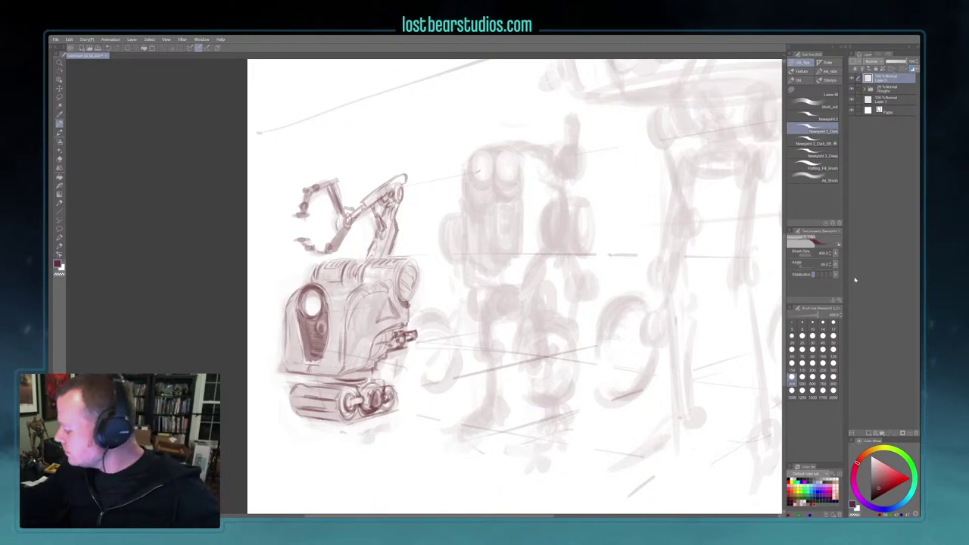
Add a new layer and outline the middle robot's tall rounded torso with its narrow flat base
left_click(869, 433)
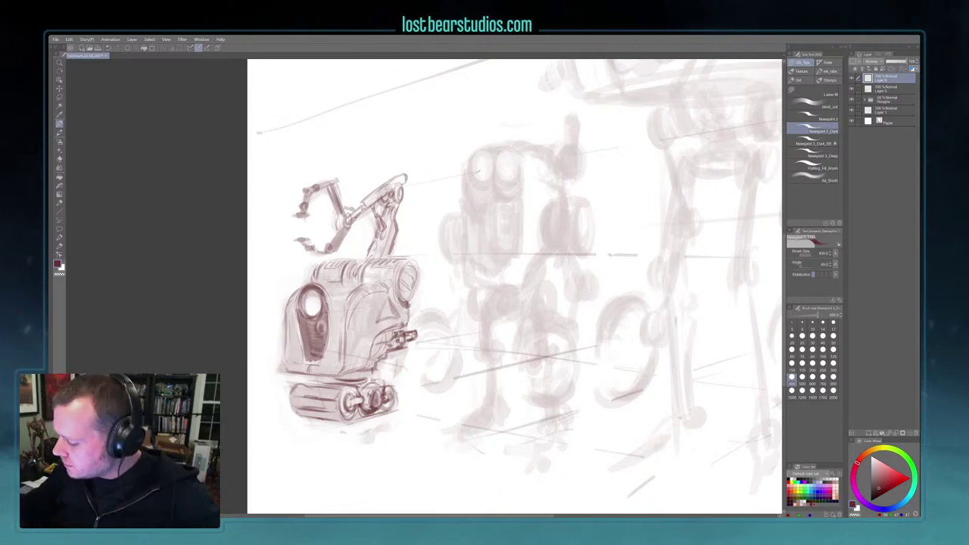
mouse_move(463, 279)
left_mouse_down()
mouse_move(505, 277)
mouse_move(470, 243)
mouse_move(465, 183)
left_mouse_up()
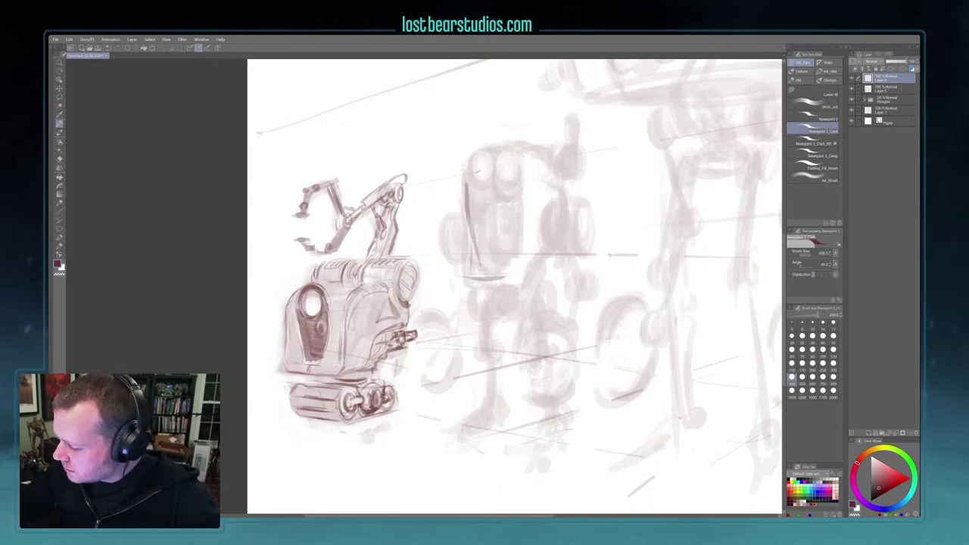
mouse_move(464, 278)
left_mouse_down()
mouse_move(466, 180)
mouse_move(509, 147)
left_mouse_up()
left_click_drag(524, 182, 518, 255)
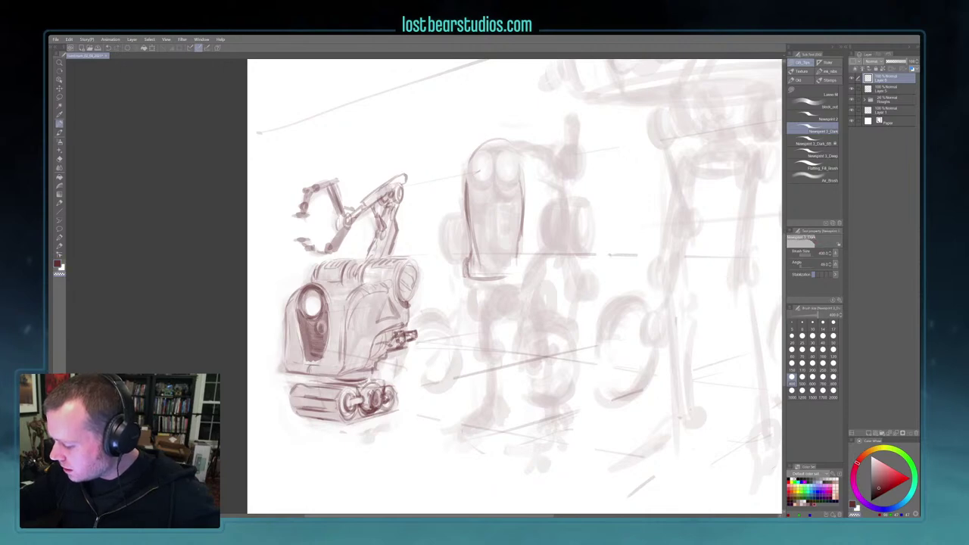
mouse_move(470, 258)
left_mouse_down()
mouse_move(467, 271)
mouse_move(520, 279)
mouse_move(473, 277)
mouse_move(491, 275)
mouse_move(467, 213)
left_mouse_up()
mouse_move(503, 261)
left_mouse_down()
mouse_move(483, 262)
mouse_move(503, 251)
mouse_move(515, 196)
mouse_move(471, 156)
left_mouse_up()
mouse_move(470, 171)
left_mouse_down()
mouse_move(479, 150)
mouse_move(492, 162)
left_mouse_up()
mouse_move(489, 169)
left_mouse_down()
mouse_move(487, 151)
mouse_move(503, 180)
left_mouse_up()
mouse_move(509, 180)
left_mouse_down()
mouse_move(518, 156)
mouse_move(503, 175)
left_mouse_up()
key("ctrl+z")
key("ctrl+z")
key("ctrl+z")
key("ctrl+z")
Draw the middle robot's two oval eyes and the tapered front panel with vertical centre lines beneath them
mouse_move(510, 152)
left_mouse_down()
mouse_move(508, 178)
mouse_move(518, 171)
mouse_move(480, 179)
mouse_move(498, 197)
mouse_move(499, 188)
mouse_move(496, 242)
left_mouse_up()
left_click_drag(501, 186, 503, 244)
mouse_move(469, 195)
left_mouse_down()
mouse_move(468, 170)
mouse_move(496, 236)
left_mouse_up()
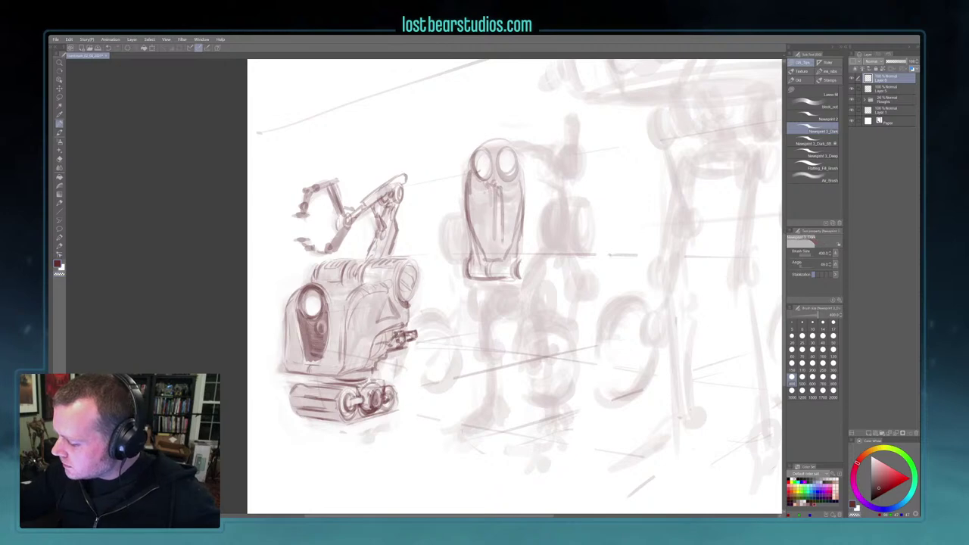
left_click_drag(500, 187, 501, 231)
Set the brush size to 800 and shade the middle robot's front panel and the area between and above the eyes
key("c")
left_click_drag(493, 144, 496, 162)
mouse_move(492, 141)
left_mouse_down()
mouse_move(509, 144)
mouse_move(474, 188)
mouse_move(491, 206)
mouse_move(522, 194)
mouse_move(493, 255)
mouse_move(477, 193)
mouse_move(492, 249)
left_mouse_up()
key("]")
key("]")
key("]")
key("]")
key("]")
key("[")
left_click_drag(504, 195, 509, 242)
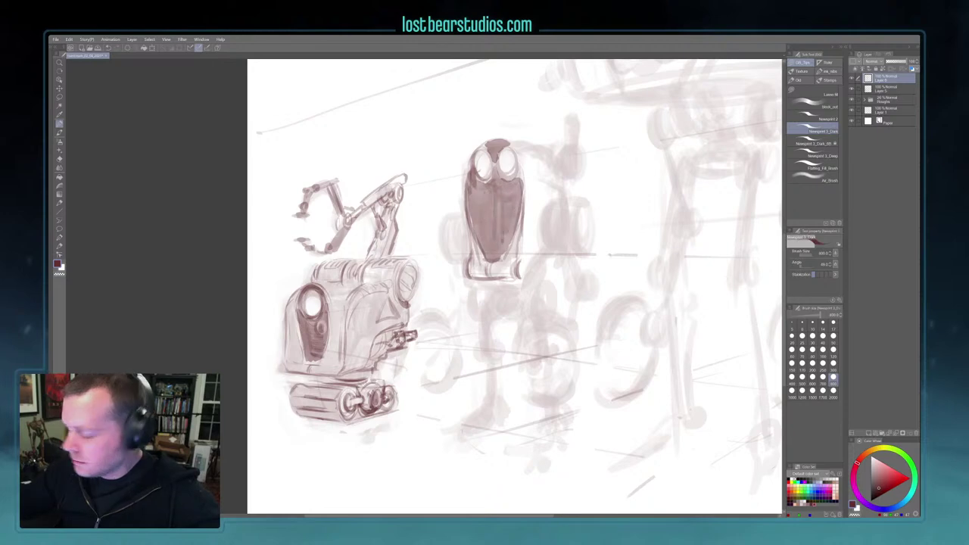
Reinforce the eye outlines and the front panel's centre line on the middle robot with a smaller brush
left_click(823, 363)
mouse_move(510, 146)
left_mouse_down()
mouse_move(497, 159)
mouse_move(506, 180)
left_mouse_up()
mouse_move(477, 151)
left_mouse_down()
mouse_move(491, 180)
mouse_move(477, 169)
mouse_move(494, 165)
mouse_move(491, 230)
left_mouse_up()
Set the brush size to 400, then draw a dark slot below the middle robot's eyes and a second contour around its head
key("bracketright")
key("bracketright")
key("bracketright")
key("bracketright")
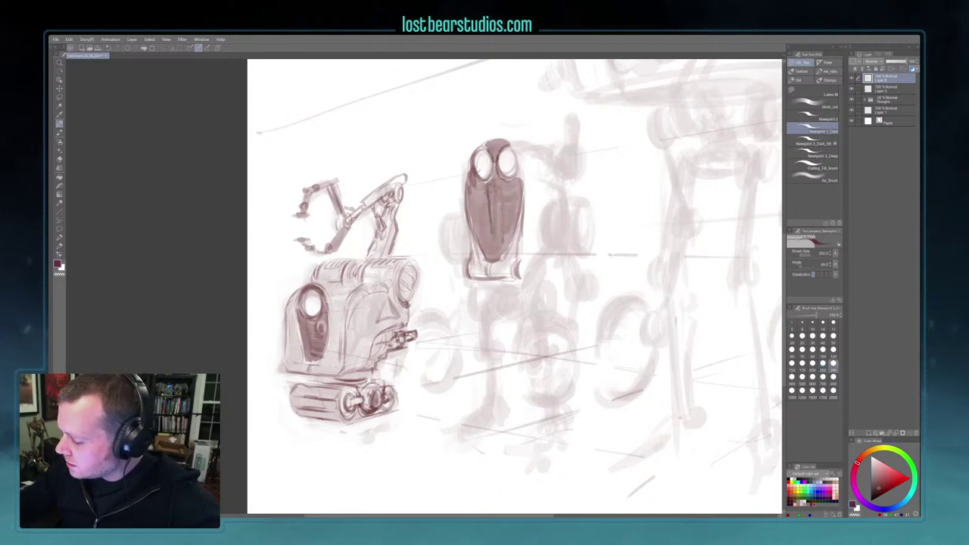
mouse_move(492, 188)
left_mouse_down()
mouse_move(505, 194)
mouse_move(499, 202)
left_mouse_up()
key("c")
mouse_move(476, 158)
left_mouse_down()
mouse_move(480, 177)
mouse_move(500, 136)
left_mouse_up()
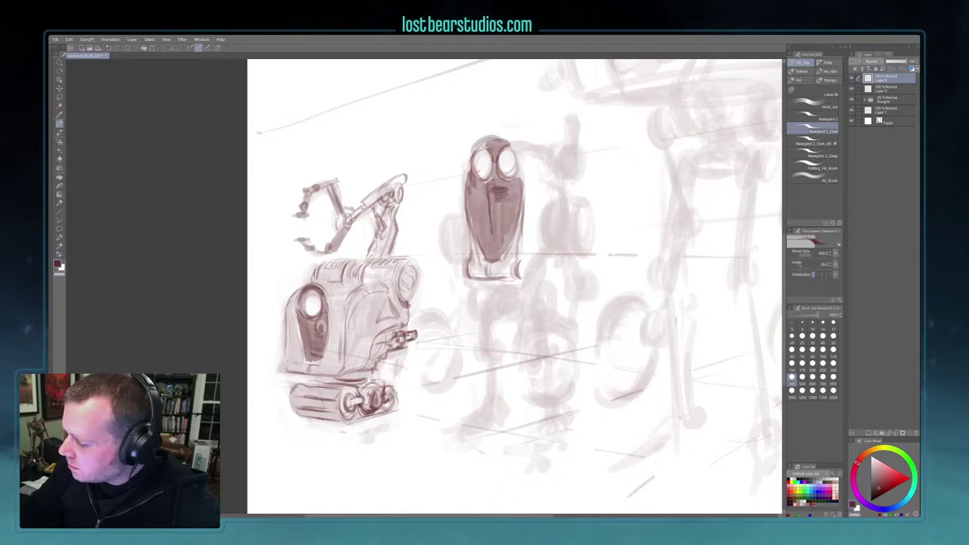
Draw a flared hood over the middle robot's head with angled sides and clean up its edges
mouse_move(468, 171)
left_mouse_down()
mouse_move(459, 159)
mouse_move(516, 139)
mouse_move(524, 165)
left_mouse_up()
mouse_move(465, 134)
left_mouse_down()
mouse_move(488, 126)
mouse_move(518, 151)
left_mouse_up()
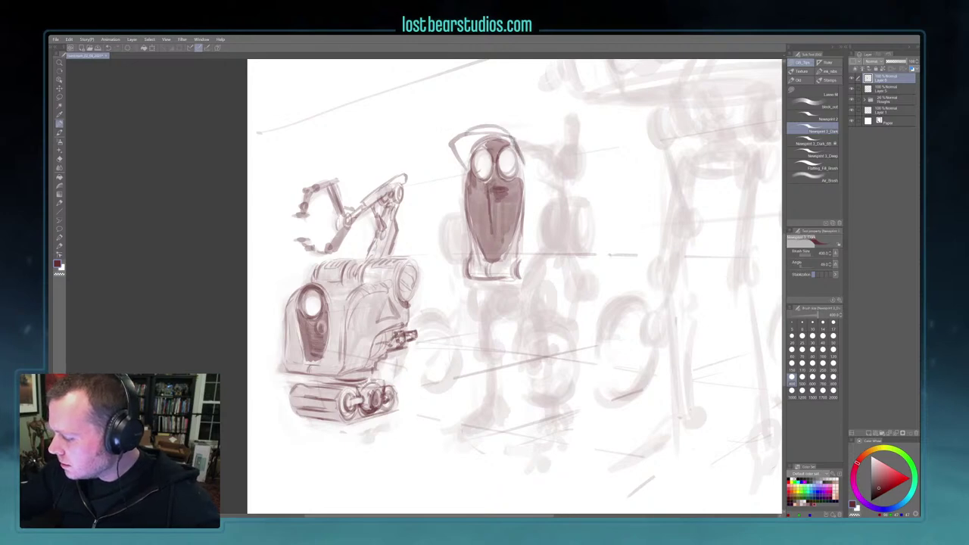
mouse_move(456, 164)
left_mouse_down()
mouse_move(470, 133)
mouse_move(492, 130)
mouse_move(521, 148)
mouse_move(527, 179)
mouse_move(537, 179)
left_mouse_up()
mouse_move(486, 139)
left_mouse_down()
mouse_move(513, 139)
mouse_move(468, 128)
mouse_move(453, 140)
left_mouse_up()
key("c")
mouse_move(452, 140)
left_mouse_down()
mouse_move(509, 131)
mouse_move(452, 142)
mouse_move(505, 132)
mouse_move(526, 138)
mouse_move(535, 156)
left_mouse_up()
key("c")
Add small mechanical parts along the hood's top edge and a jointed bracket extending from its side
left_click_drag(446, 135, 475, 128)
left_click_drag(467, 131, 488, 125)
left_click_drag(503, 132, 513, 127)
mouse_move(495, 136)
left_mouse_down()
mouse_move(504, 128)
mouse_move(535, 150)
mouse_move(535, 163)
left_mouse_up()
mouse_move(530, 142)
left_mouse_down()
mouse_move(540, 171)
mouse_move(553, 152)
left_mouse_up()
mouse_move(539, 159)
left_mouse_down()
mouse_move(556, 152)
mouse_move(552, 164)
left_mouse_up()
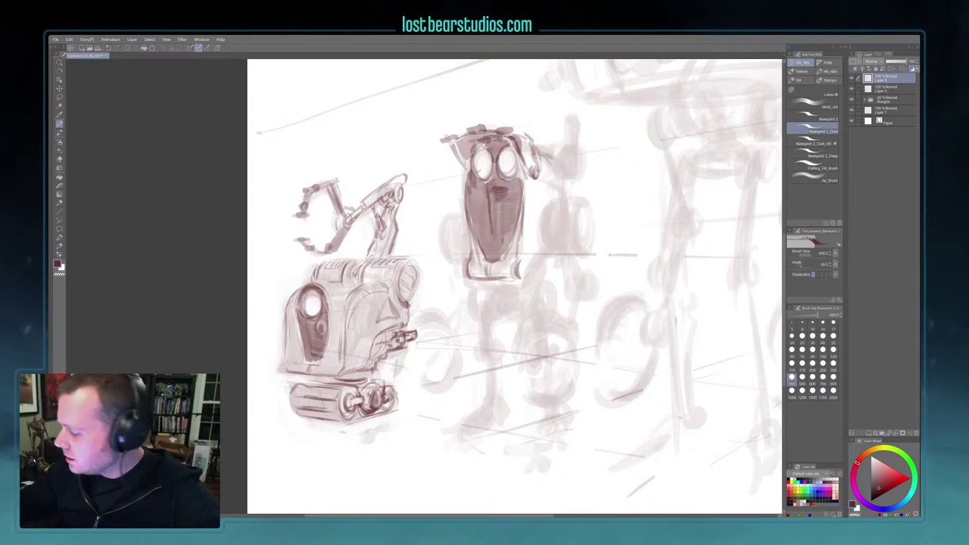
left_click_drag(452, 146, 462, 163)
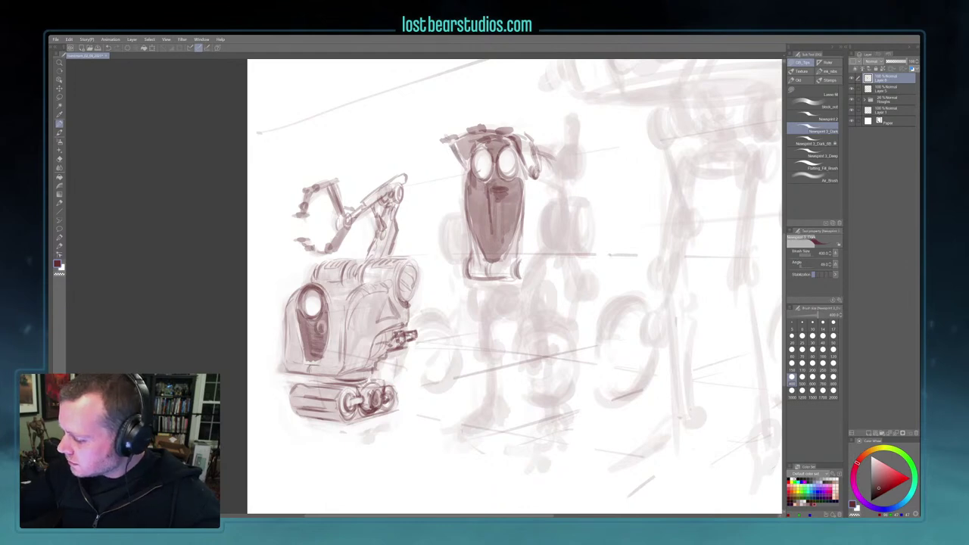
Darken the far edge of the middle robot's front panel and the rim of the adjacent eye
left_click_drag(471, 210, 485, 247)
left_click_drag(468, 209, 480, 246)
left_click_drag(466, 186, 475, 232)
left_click_drag(474, 151, 480, 183)
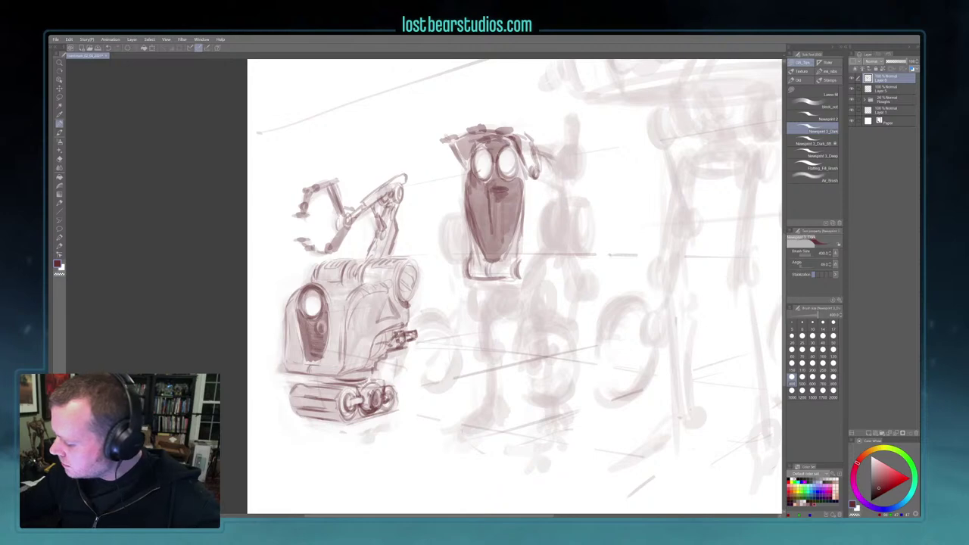
Draw the middle robot's lower body side and near cylindrical shoulder, shading its inner edge and hatching its end cap
mouse_move(520, 280)
left_mouse_down()
mouse_move(537, 273)
mouse_move(542, 203)
mouse_move(552, 247)
left_mouse_up()
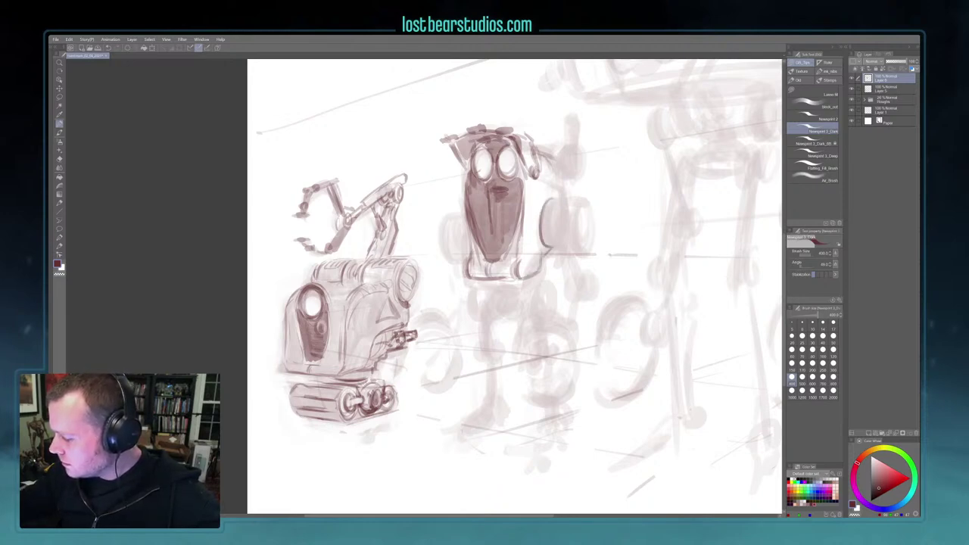
mouse_move(577, 202)
left_mouse_down()
mouse_move(581, 247)
mouse_move(574, 237)
left_mouse_up()
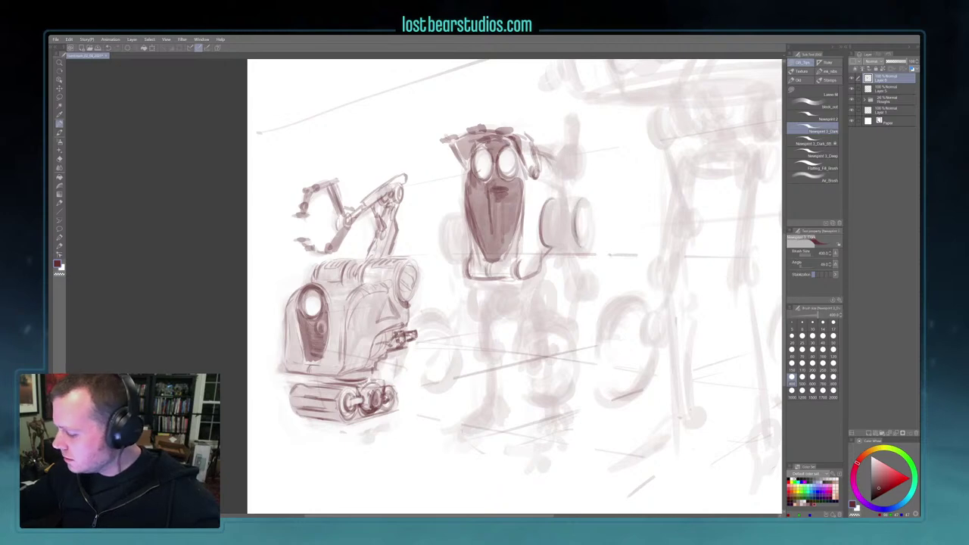
left_click_drag(554, 199, 581, 197)
mouse_move(556, 247)
left_mouse_down()
mouse_move(565, 252)
mouse_move(558, 243)
mouse_move(571, 239)
left_mouse_up()
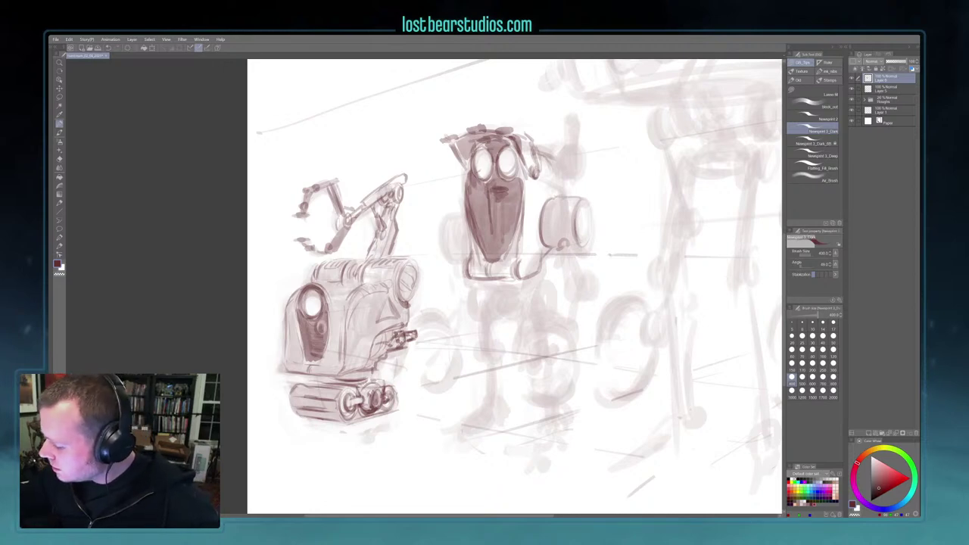
mouse_move(549, 209)
left_mouse_down()
mouse_move(548, 247)
mouse_move(545, 236)
left_mouse_up()
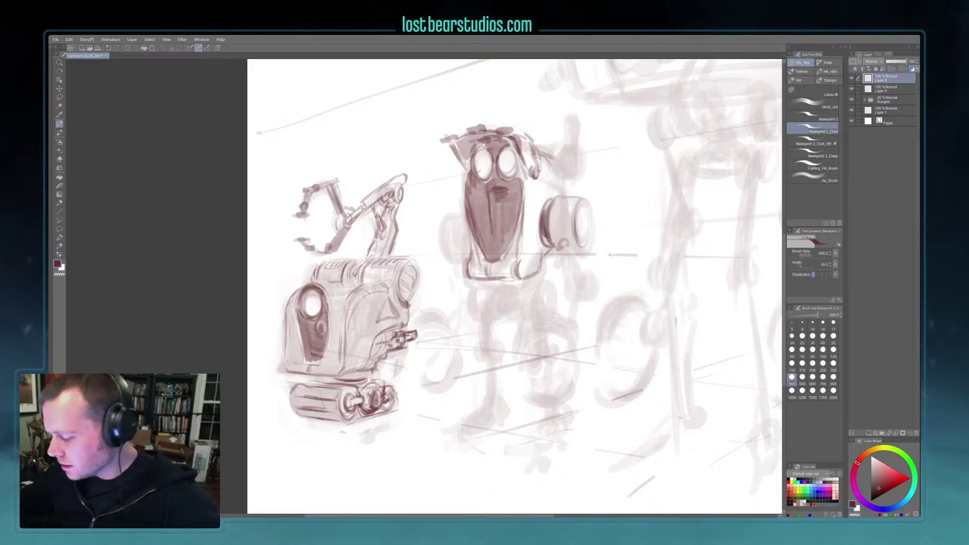
mouse_move(577, 219)
left_mouse_down()
mouse_move(586, 232)
mouse_move(588, 223)
left_mouse_up()
left_click_drag(592, 219, 585, 232)
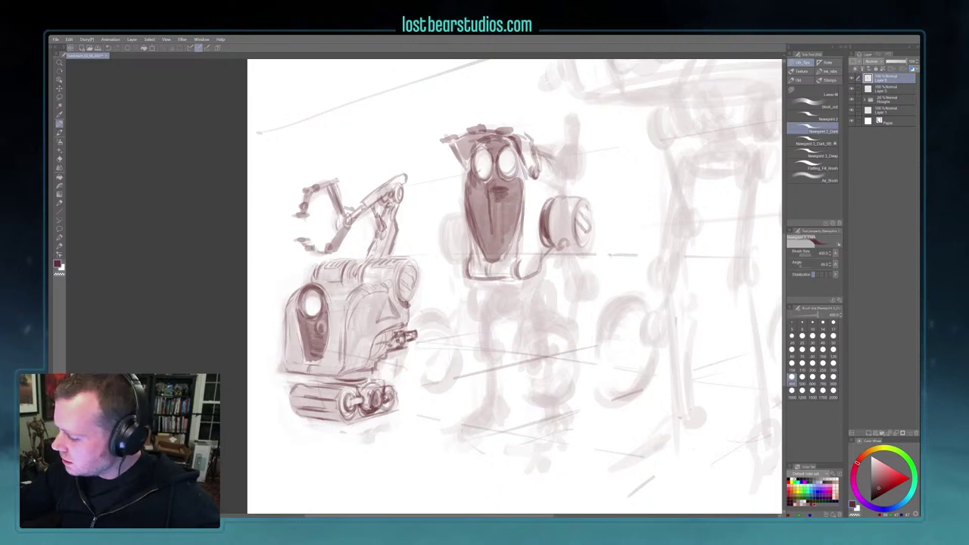
Draw the upright perforated pipe behind the middle robot's near shoulder and outline the rounded far shoulder
mouse_move(551, 158)
left_mouse_down()
mouse_move(566, 187)
mouse_move(549, 176)
mouse_move(564, 185)
mouse_move(565, 162)
mouse_move(575, 168)
left_mouse_up()
mouse_move(565, 121)
left_mouse_down()
mouse_move(581, 119)
mouse_move(565, 122)
mouse_move(575, 109)
mouse_move(568, 149)
mouse_move(583, 143)
mouse_move(564, 167)
mouse_move(579, 164)
mouse_move(580, 175)
mouse_move(562, 163)
mouse_move(563, 193)
left_mouse_up()
mouse_move(464, 215)
left_mouse_down()
mouse_move(468, 251)
mouse_move(452, 257)
left_mouse_up()
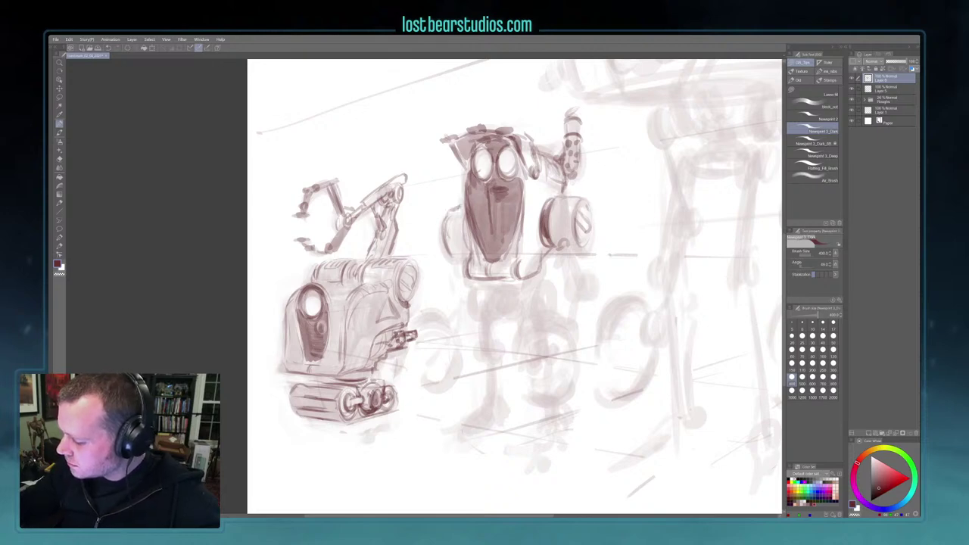
mouse_move(448, 244)
left_mouse_down()
mouse_move(467, 248)
mouse_move(455, 256)
left_mouse_up()
key("c")
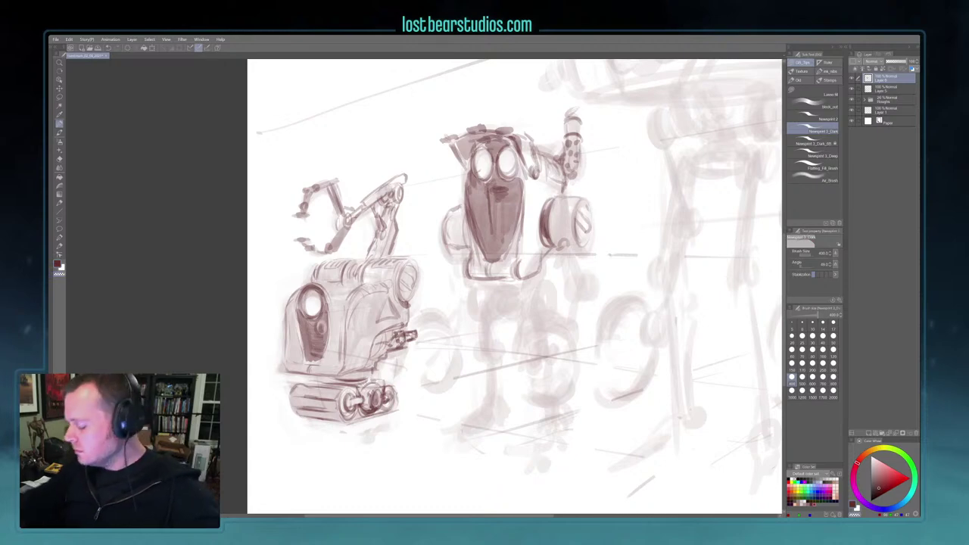
key("c")
Draw the middle robot's near arm below the shoulder cylinder, with its elbow joint and parallel forearm struts
left_click_drag(569, 242, 583, 278)
mouse_move(569, 249)
left_mouse_down()
mouse_move(576, 271)
mouse_move(592, 263)
left_mouse_up()
mouse_move(583, 269)
left_mouse_down()
mouse_move(595, 292)
mouse_move(572, 289)
mouse_move(595, 279)
mouse_move(572, 331)
left_mouse_up()
left_click_drag(579, 291, 573, 326)
left_click_drag(590, 296, 585, 307)
left_click_drag(596, 268, 574, 331)
left_click_drag(593, 296, 576, 334)
left_click_drag(572, 328, 565, 335)
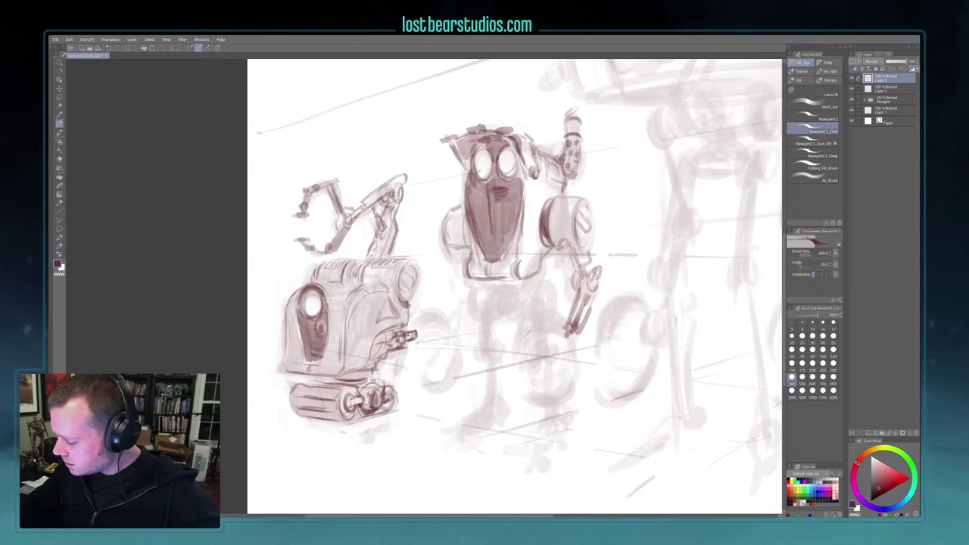
Draw the jointed claw fingers on the middle robot's near arm and the round hip joints under its body
mouse_move(539, 320)
left_mouse_down()
mouse_move(557, 312)
mouse_move(522, 330)
mouse_move(559, 312)
mouse_move(526, 339)
mouse_move(515, 366)
mouse_move(557, 328)
mouse_move(559, 339)
left_mouse_up()
mouse_move(567, 320)
left_mouse_down()
mouse_move(554, 335)
mouse_move(568, 351)
mouse_move(552, 351)
left_mouse_up()
mouse_move(560, 346)
left_mouse_down()
mouse_move(554, 356)
mouse_move(570, 347)
mouse_move(568, 389)
mouse_move(545, 409)
mouse_move(525, 392)
mouse_move(547, 408)
left_mouse_up()
left_click_drag(574, 350, 571, 356)
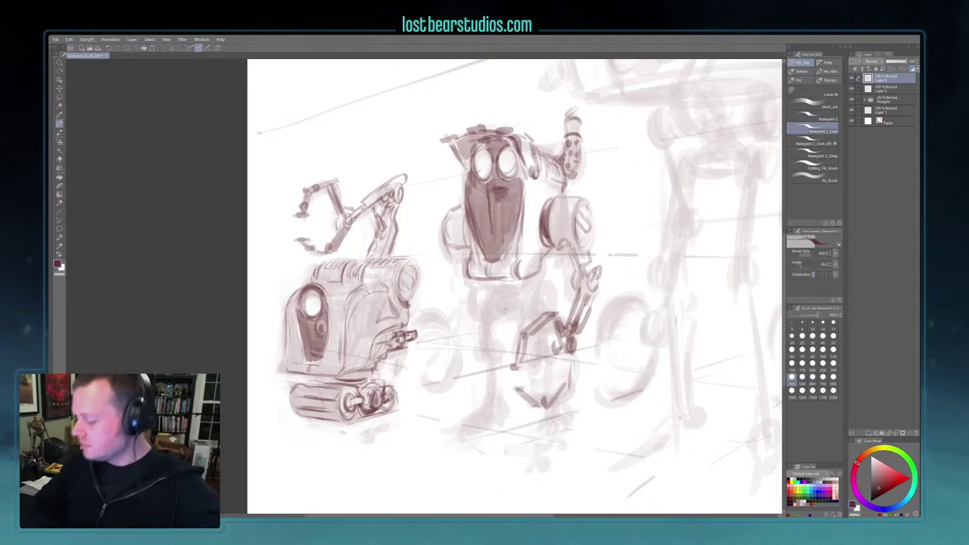
mouse_move(541, 278)
left_mouse_down()
mouse_move(547, 297)
mouse_move(552, 269)
left_mouse_up()
mouse_move(545, 266)
left_mouse_down()
mouse_move(537, 296)
mouse_move(543, 291)
mouse_move(499, 292)
mouse_move(509, 283)
mouse_move(496, 292)
left_mouse_up()
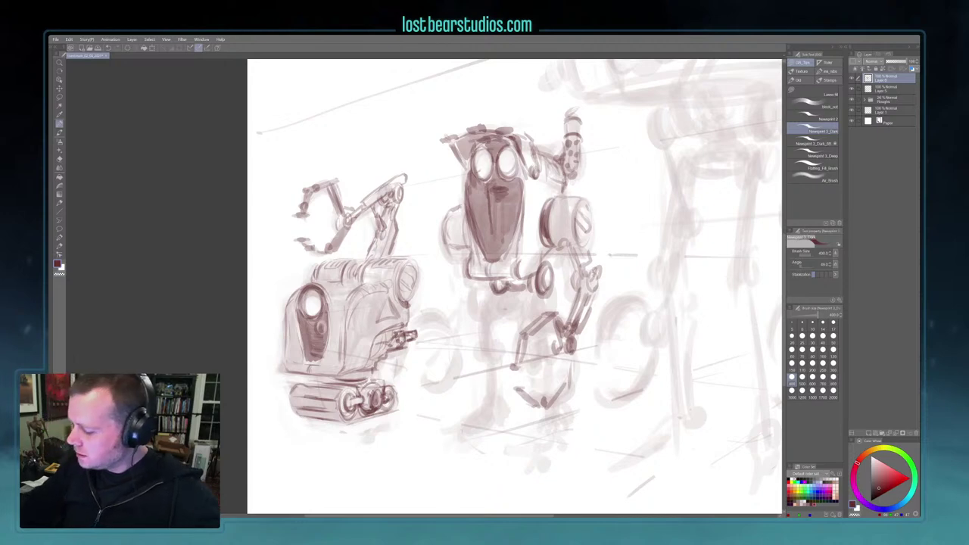
Draw the jointed claw fingers of the middle robot's far hand
mouse_move(428, 309)
left_mouse_down()
mouse_move(438, 306)
mouse_move(419, 328)
mouse_move(454, 304)
mouse_move(421, 328)
left_mouse_up()
mouse_move(448, 303)
left_mouse_down()
mouse_move(426, 328)
mouse_move(424, 360)
left_mouse_up()
mouse_move(439, 324)
left_mouse_down()
mouse_move(431, 354)
mouse_move(439, 318)
left_mouse_up()
left_click_drag(432, 377, 426, 388)
left_click_drag(459, 308, 440, 387)
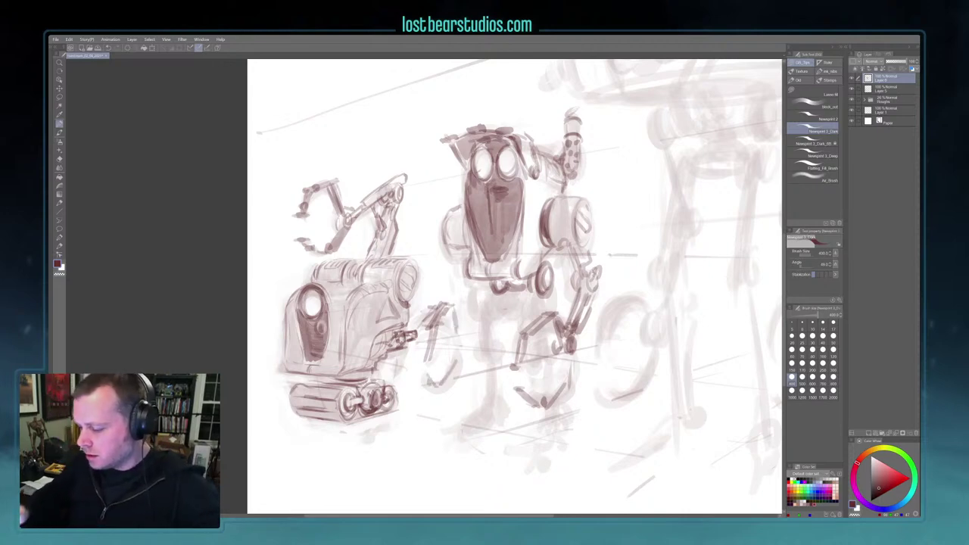
Draw the middle robot's far forearm with its wrist joint leading down to the claw
left_click_drag(460, 329, 464, 342)
left_click_drag(456, 328, 453, 344)
left_click_drag(466, 291, 463, 331)
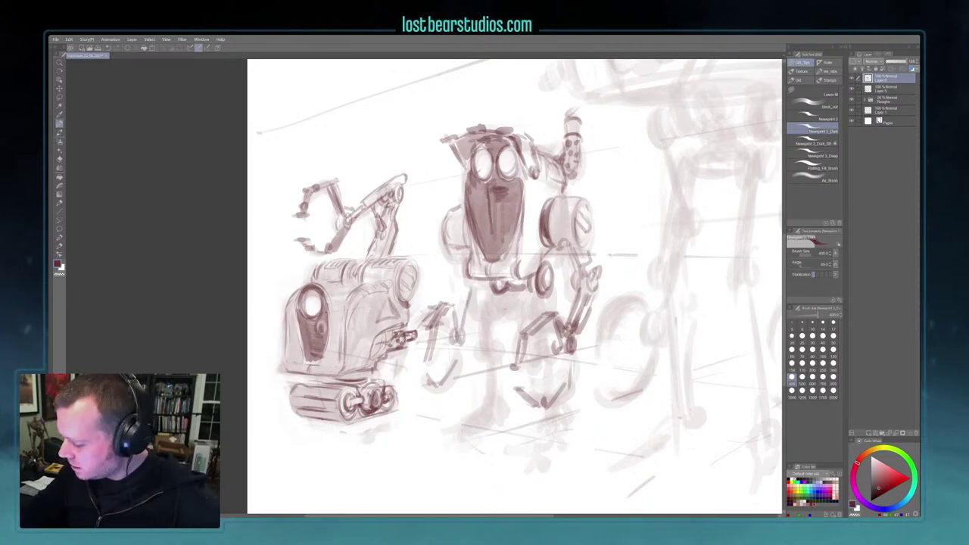
left_click_drag(467, 253, 471, 336)
mouse_move(482, 288)
left_mouse_down()
mouse_move(475, 308)
mouse_move(453, 305)
left_mouse_up()
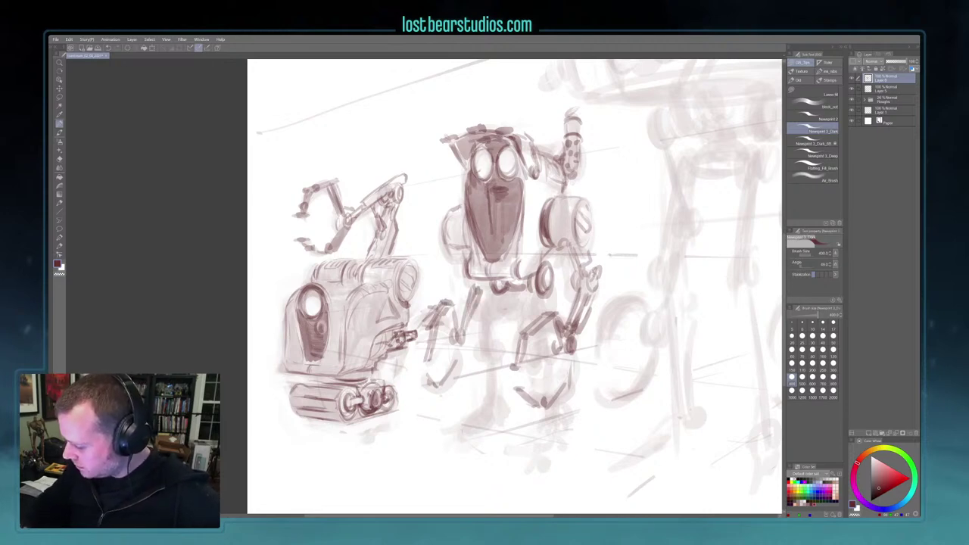
Draw the middle robot's thighs below the hips, with a round knee joint on the far leg
mouse_move(497, 281)
left_mouse_down()
mouse_move(488, 295)
mouse_move(500, 337)
left_mouse_up()
mouse_move(501, 303)
left_mouse_down()
mouse_move(505, 337)
mouse_move(496, 329)
mouse_move(487, 337)
left_mouse_up()
left_click_drag(501, 305, 504, 341)
left_click_drag(536, 302, 555, 334)
left_click_drag(490, 323, 509, 337)
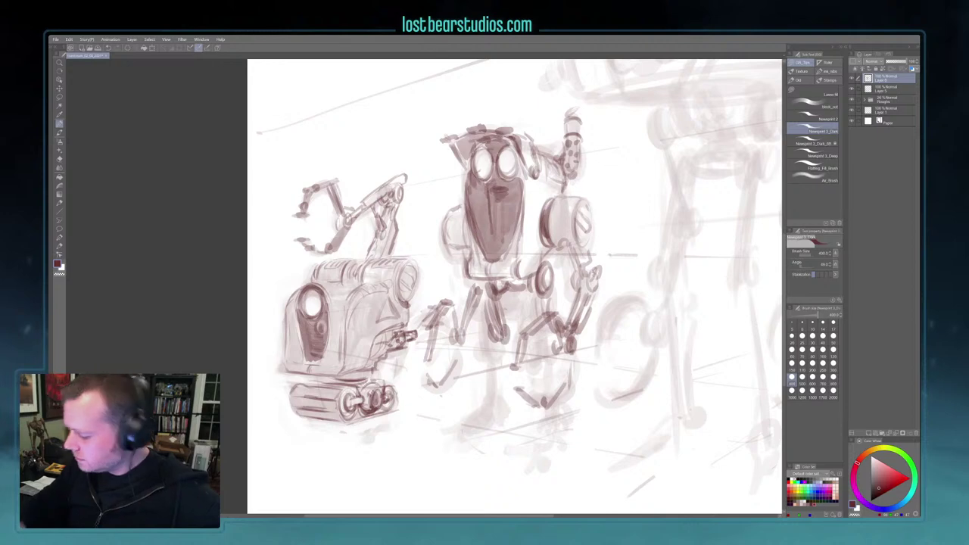
left_click_drag(541, 298, 553, 332)
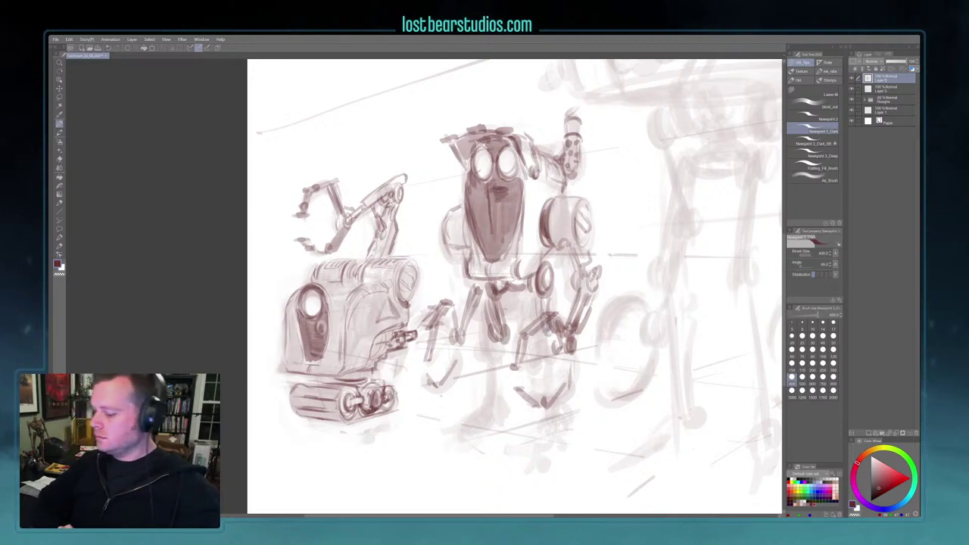
Draw the middle robot's slim lower legs from the knees down to the ankles
mouse_move(497, 348)
left_mouse_down()
mouse_move(495, 409)
mouse_move(515, 415)
left_mouse_up()
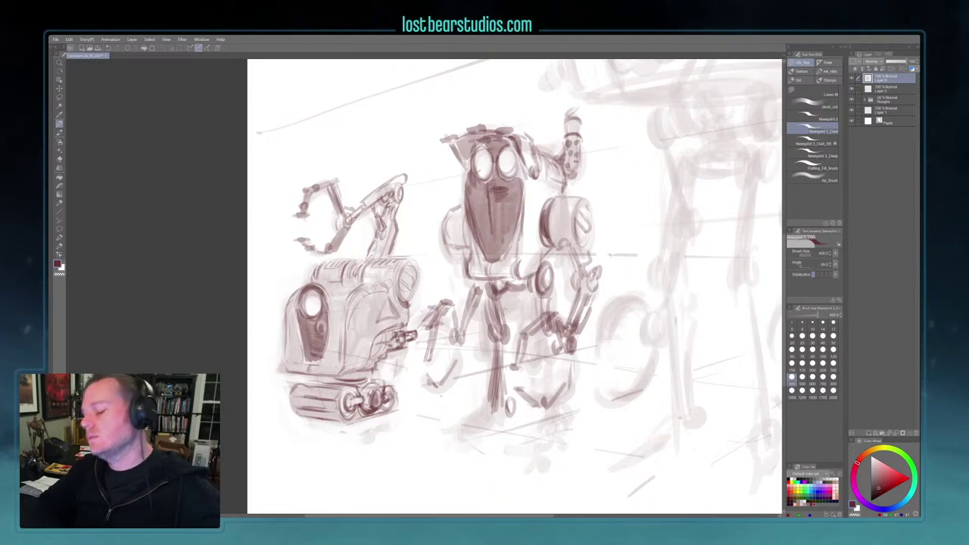
left_click_drag(510, 310, 503, 370)
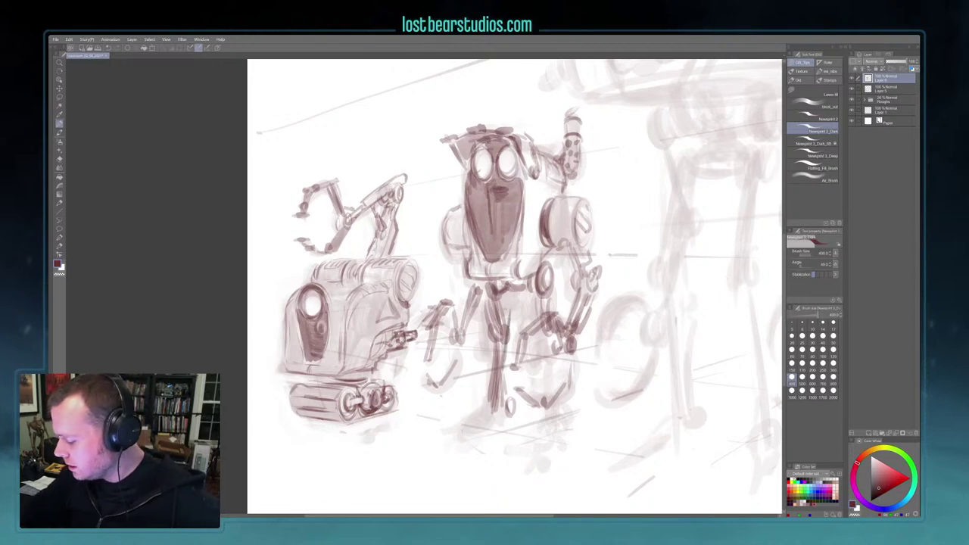
left_click_drag(511, 309, 551, 394)
left_click_drag(563, 306, 553, 384)
Draw the middle robot's far foot with its flat toes and ankle details
mouse_move(489, 429)
left_mouse_down()
mouse_move(441, 442)
mouse_move(463, 418)
mouse_move(487, 422)
mouse_move(464, 439)
left_mouse_up()
left_click_drag(503, 413, 504, 423)
mouse_move(513, 419)
left_mouse_down()
mouse_move(489, 435)
mouse_move(447, 417)
mouse_move(492, 435)
left_mouse_up()
mouse_move(511, 420)
left_mouse_down()
mouse_move(498, 433)
mouse_move(450, 425)
mouse_move(450, 416)
mouse_move(487, 414)
left_mouse_up()
key("c")
key("c")
Draw the middle robot's near foot with splayed toes and strengthen the lines of the lower leg above it
mouse_move(496, 408)
left_mouse_down()
mouse_move(501, 420)
mouse_move(482, 419)
mouse_move(505, 436)
mouse_move(561, 432)
left_mouse_up()
mouse_move(541, 429)
left_mouse_down()
mouse_move(561, 427)
mouse_move(520, 459)
mouse_move(530, 464)
left_mouse_up()
mouse_move(543, 422)
left_mouse_down()
mouse_move(525, 456)
mouse_move(522, 441)
mouse_move(564, 445)
left_mouse_up()
left_click_drag(556, 365, 551, 419)
mouse_move(552, 342)
left_mouse_down()
mouse_move(545, 414)
mouse_move(559, 392)
left_mouse_up()
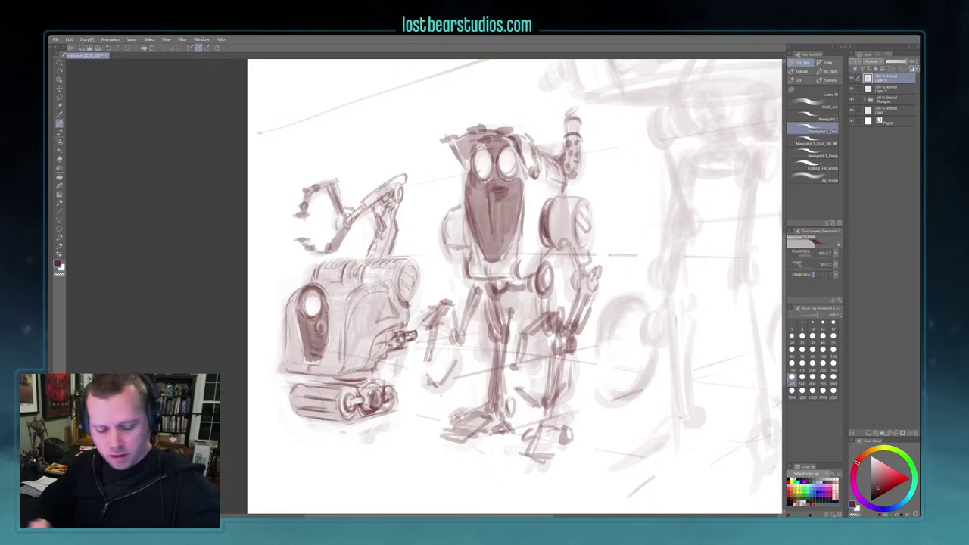
Set the brush size to 200 and refine the middle robot's near hip joint, upper thigh and adjoining body edge
key("bracketleft")
key("bracketleft")
key("bracketleft")
mouse_move(542, 298)
left_mouse_down()
mouse_move(545, 330)
mouse_move(551, 320)
left_mouse_up()
left_click_drag(555, 294, 555, 312)
mouse_move(547, 269)
left_mouse_down()
mouse_move(548, 293)
mouse_move(538, 273)
left_mouse_up()
mouse_move(540, 261)
left_mouse_down()
mouse_move(533, 273)
mouse_move(548, 252)
left_mouse_up()
left_click_drag(544, 255, 528, 275)
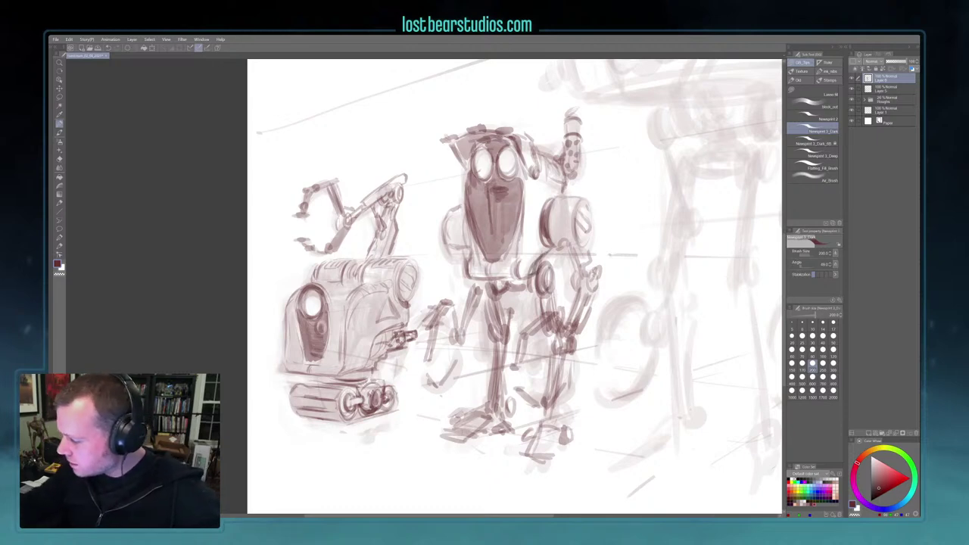
Reinforce the middle robot's far shoulder contours, hood bracket, eye rim and torso side with darker lines
left_click_drag(522, 154, 537, 159)
left_click_drag(443, 232, 450, 247)
left_click_drag(452, 212, 447, 245)
mouse_move(451, 211)
left_mouse_down()
mouse_move(446, 236)
mouse_move(457, 249)
left_mouse_up()
mouse_move(449, 246)
left_mouse_down()
mouse_move(471, 252)
mouse_move(466, 240)
mouse_move(471, 254)
left_mouse_up()
left_click_drag(469, 233, 471, 256)
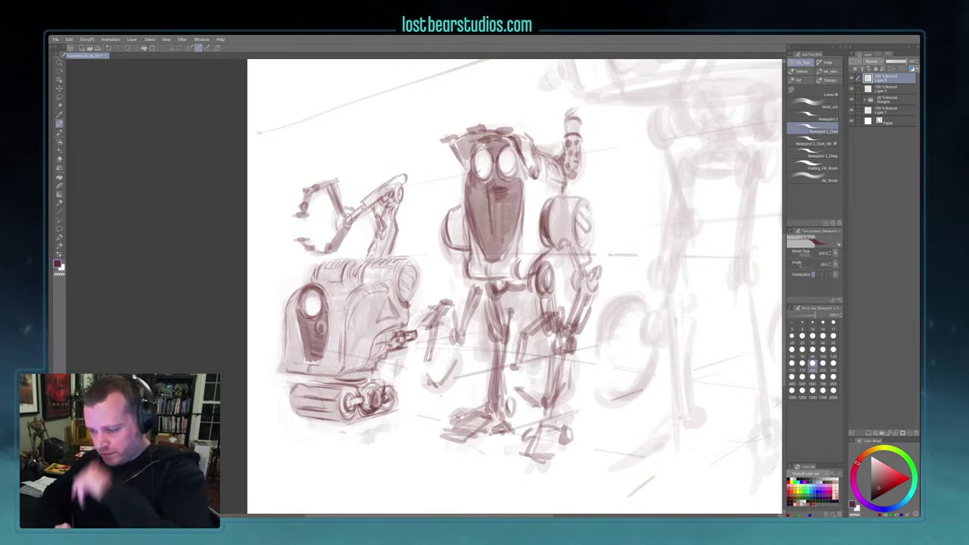
left_click_drag(474, 162, 482, 179)
mouse_move(474, 160)
left_mouse_down()
mouse_move(490, 177)
mouse_move(531, 181)
mouse_move(527, 239)
left_mouse_up()
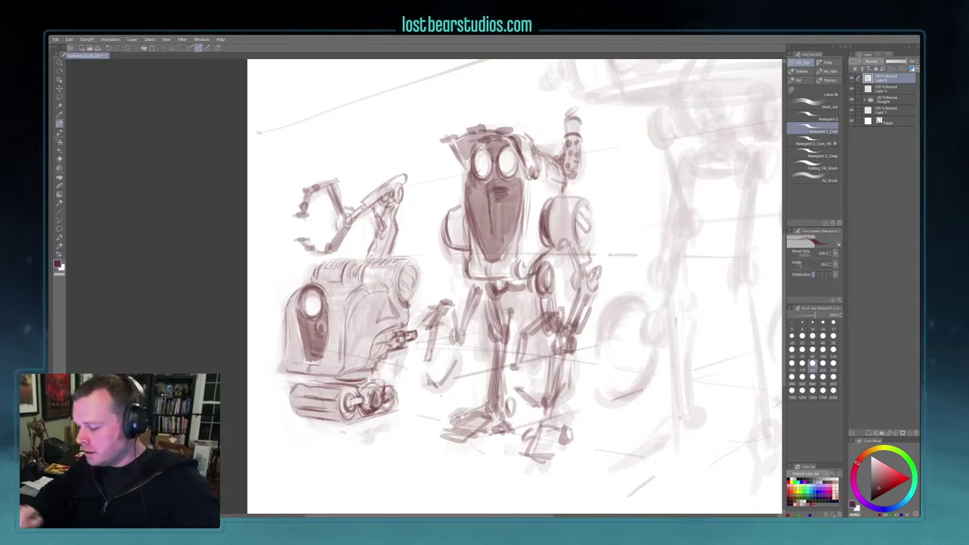
On a new layer with brush size 250, outline the largest robot's domed face plate and mark the seams on its body shell
scroll(481, 261, "down", 1)
left_click_drag(720, 341, 609, 371)
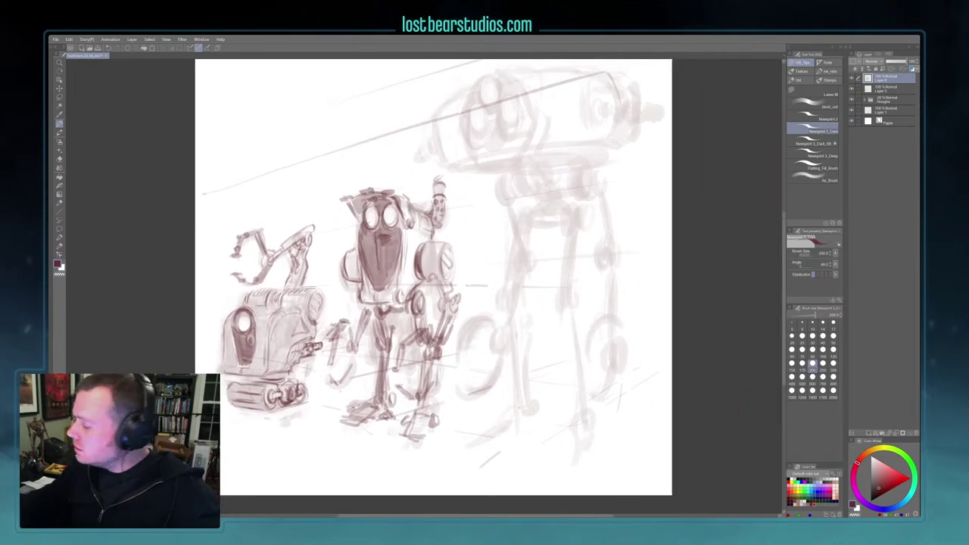
left_click(870, 430)
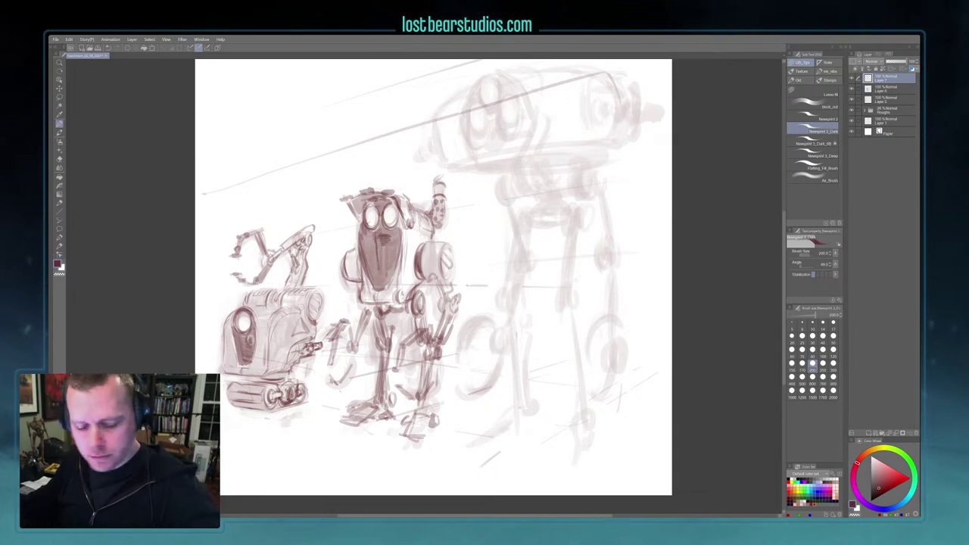
key("]")
mouse_move(464, 133)
left_mouse_down()
mouse_move(484, 76)
mouse_move(521, 88)
left_mouse_up()
left_click_drag(468, 114, 473, 159)
mouse_move(526, 96)
left_mouse_down()
mouse_move(528, 154)
mouse_move(547, 75)
mouse_move(541, 89)
left_mouse_up()
left_click_drag(617, 76, 624, 90)
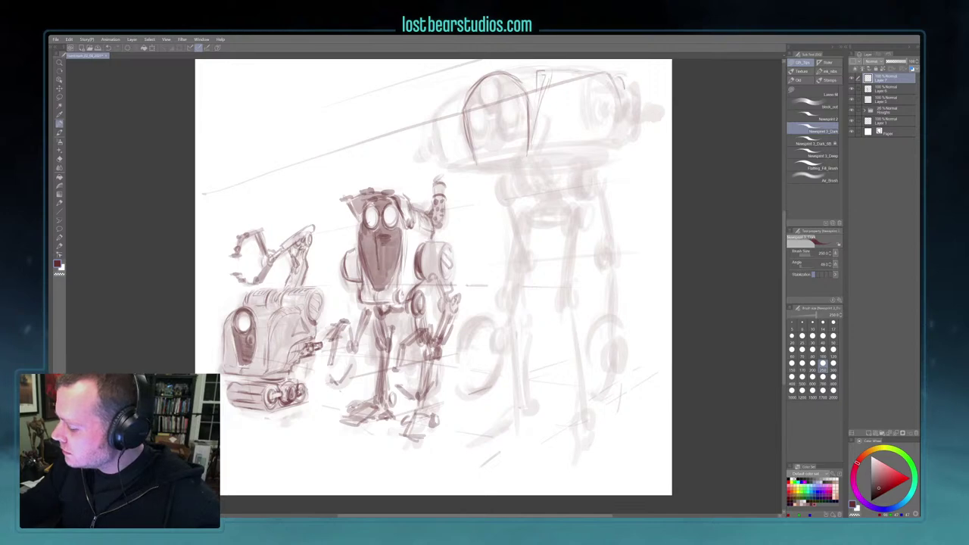
Outline the largest robot's far body side, underside and rear housing, adding the panel edges beside the face plate
mouse_move(464, 94)
left_mouse_down()
mouse_move(438, 112)
mouse_move(446, 154)
left_mouse_up()
mouse_move(437, 118)
left_mouse_down()
mouse_move(449, 160)
mouse_move(472, 166)
left_mouse_up()
mouse_move(540, 150)
left_mouse_down()
mouse_move(594, 147)
mouse_move(589, 95)
mouse_move(639, 90)
left_mouse_up()
left_click_drag(451, 135, 454, 157)
left_click_drag(439, 126, 449, 132)
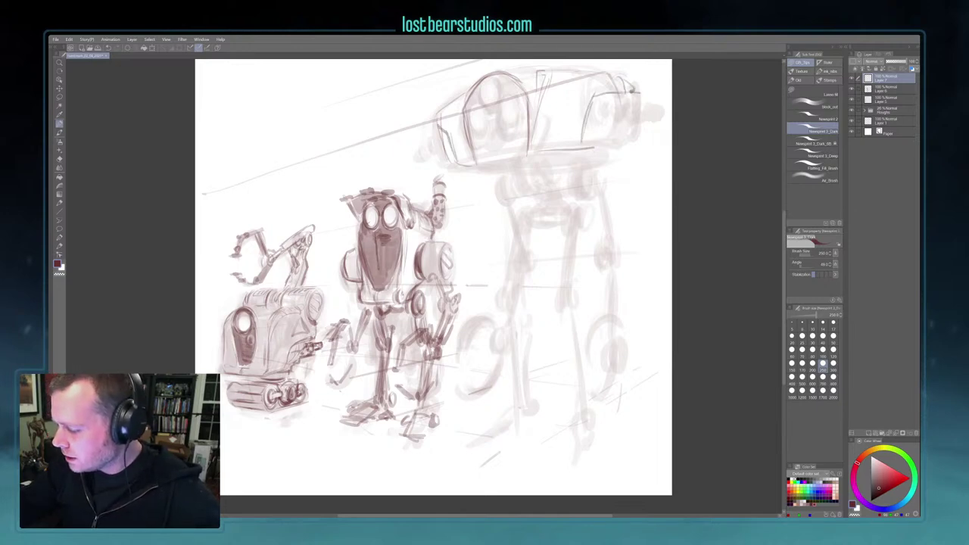
Draw the largest robot's side-mounted gun with its socket and barrel, plus the small barrel on the far side
mouse_move(602, 133)
left_mouse_down()
mouse_move(608, 106)
mouse_move(604, 124)
mouse_move(624, 105)
mouse_move(628, 120)
mouse_move(596, 123)
left_mouse_up()
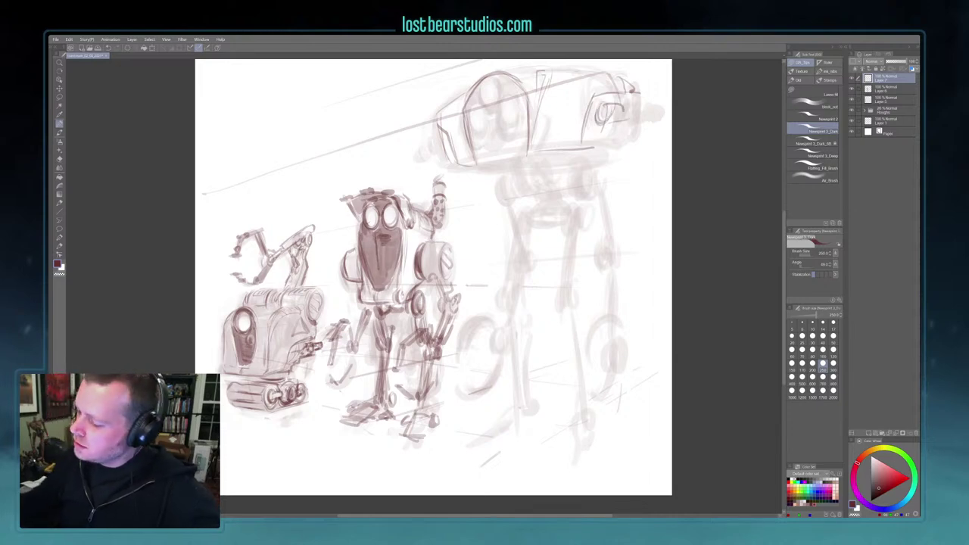
left_click_drag(618, 108, 623, 126)
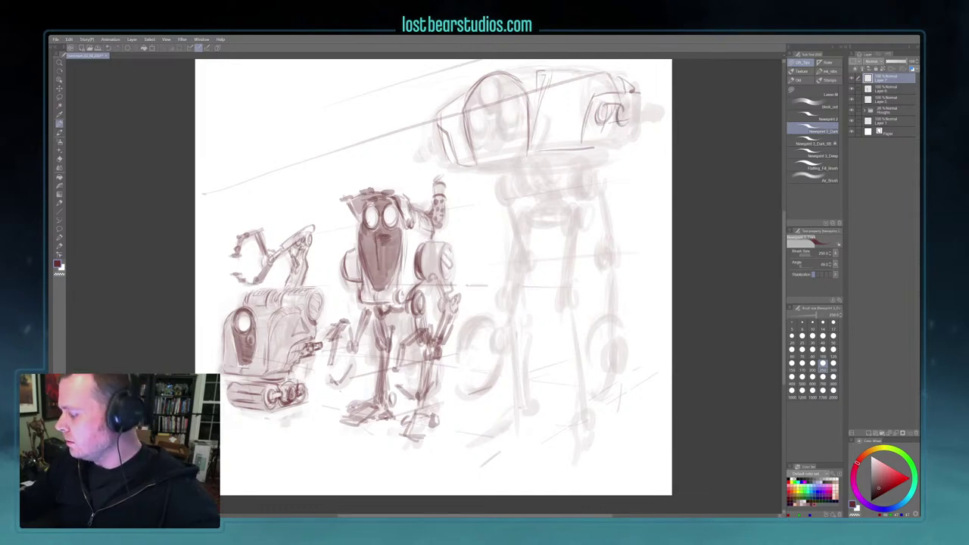
mouse_move(618, 104)
left_mouse_down()
mouse_move(618, 121)
mouse_move(641, 103)
mouse_move(638, 120)
left_mouse_up()
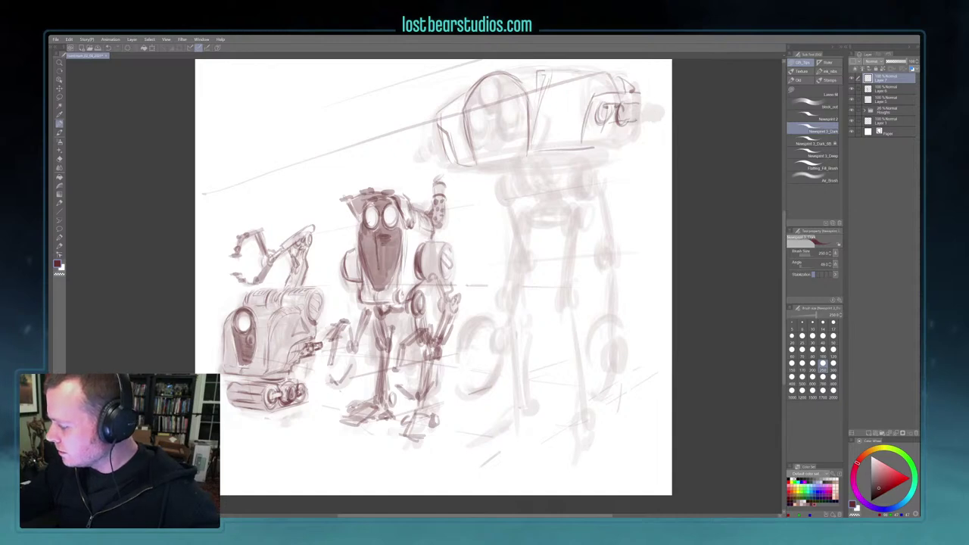
mouse_move(623, 107)
left_mouse_down()
mouse_move(625, 121)
mouse_move(640, 108)
left_mouse_up()
left_click_drag(626, 117, 640, 117)
mouse_move(642, 104)
left_mouse_down()
mouse_move(642, 117)
mouse_move(649, 98)
mouse_move(655, 118)
left_mouse_up()
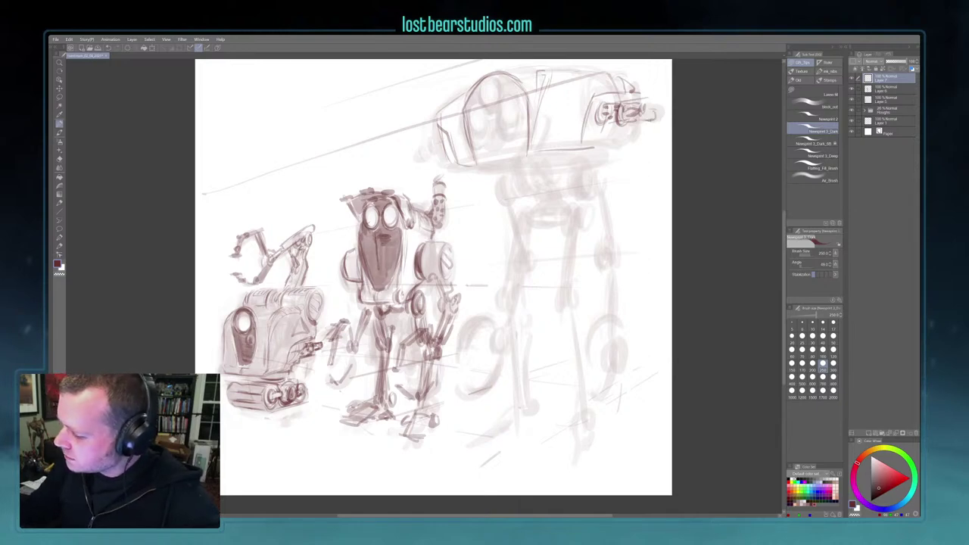
mouse_move(432, 142)
left_mouse_down()
mouse_move(437, 156)
mouse_move(422, 157)
left_mouse_up()
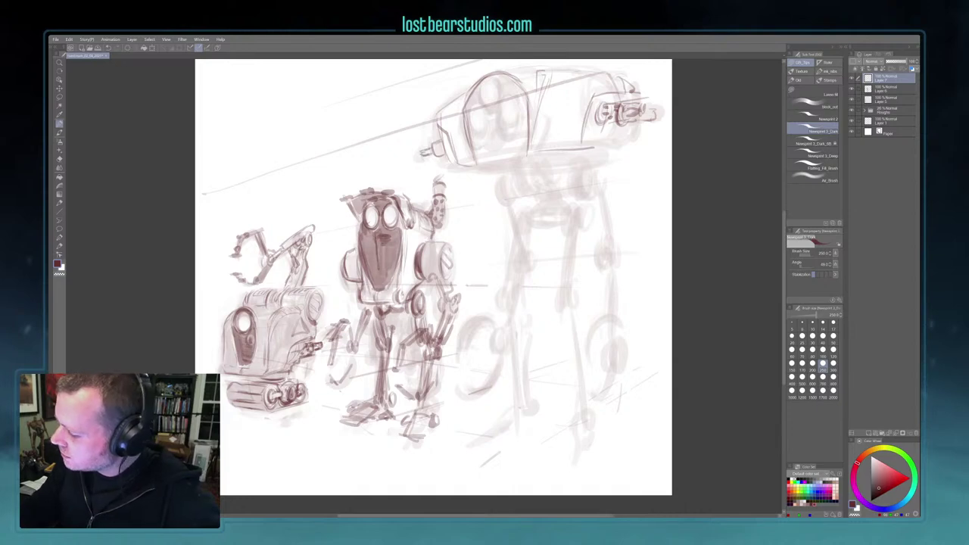
Close the lower edge of the largest robot's face and, with brush size 700, draw its eyes, forehead lens and mouth slats
left_click_drag(478, 163, 492, 158)
key("bracketright")
key("bracketright")
key("bracketright")
key("bracketright")
key("bracketright")
mouse_move(497, 80)
left_mouse_down()
mouse_move(480, 126)
mouse_move(503, 106)
mouse_move(517, 117)
mouse_move(486, 119)
mouse_move(504, 117)
mouse_move(471, 141)
mouse_move(491, 134)
mouse_move(496, 162)
left_mouse_up()
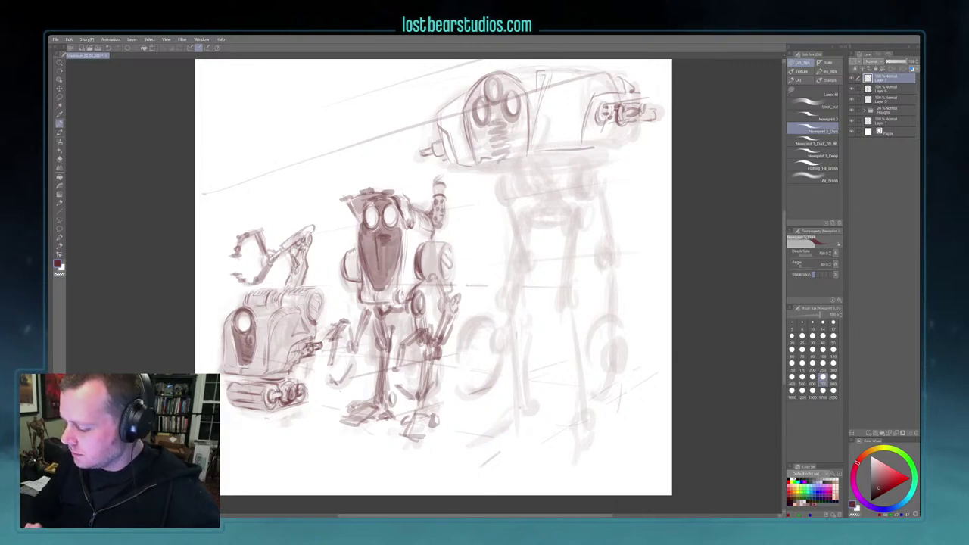
Darken the largest robot's lower body edge and draw two thick curved tusks below its face
mouse_move(520, 125)
left_mouse_down()
mouse_move(517, 137)
mouse_move(591, 147)
left_mouse_up()
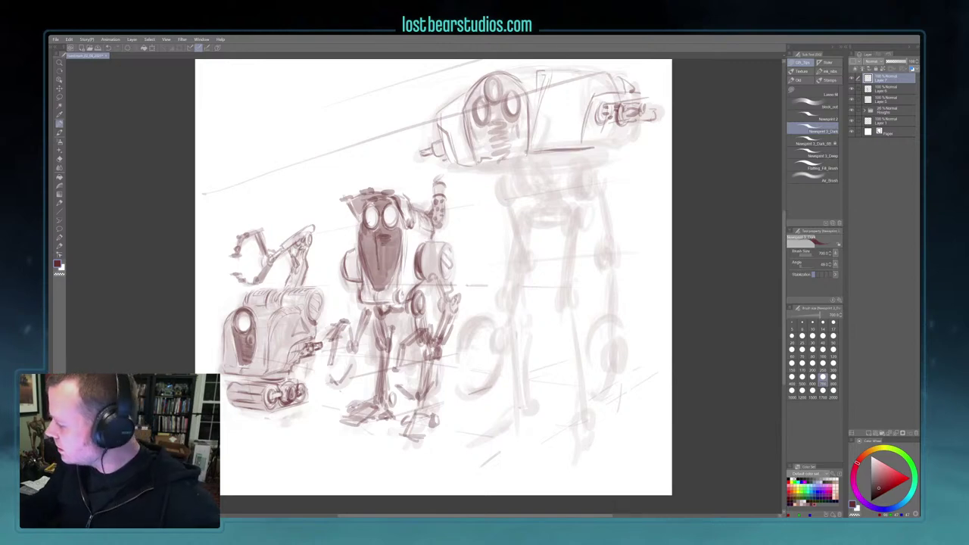
mouse_move(521, 133)
left_mouse_down()
mouse_move(519, 154)
mouse_move(546, 171)
left_mouse_up()
mouse_move(484, 143)
left_mouse_down()
mouse_move(484, 165)
mouse_move(501, 177)
left_mouse_up()
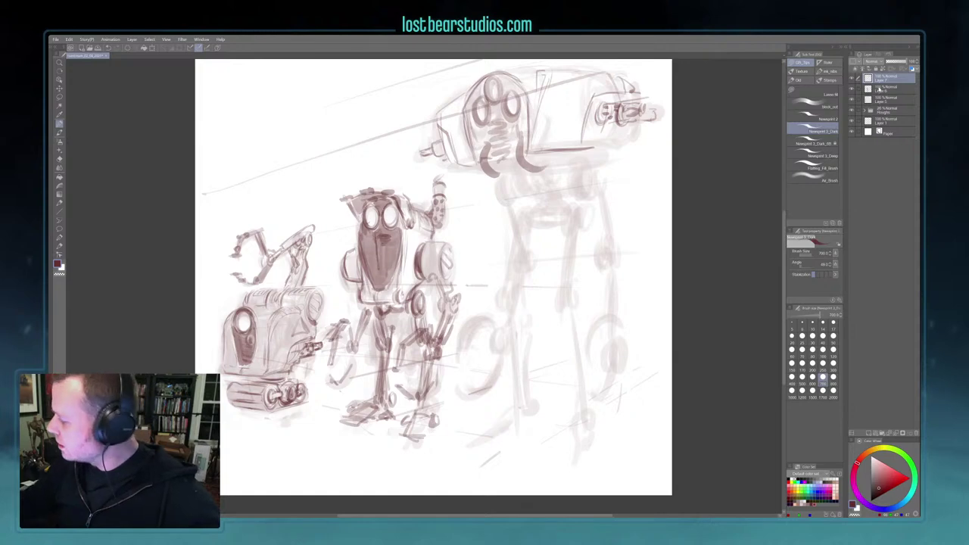
Add matching curved tusks to the middle robot on Layer 6 and to the smallest robot on Layer 5
left_click(879, 90)
mouse_move(393, 259)
left_mouse_down()
mouse_move(389, 272)
mouse_move(406, 287)
mouse_move(413, 273)
mouse_move(356, 291)
left_mouse_up()
key("ctrl+z")
key("ctrl+z")
key("c")
left_click(887, 100)
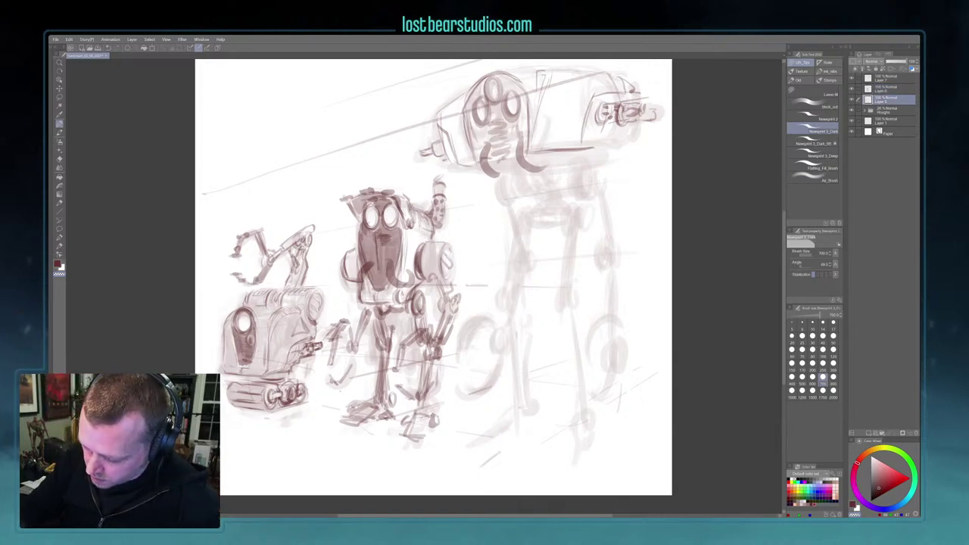
left_click_drag(214, 353, 238, 356)
key("c")
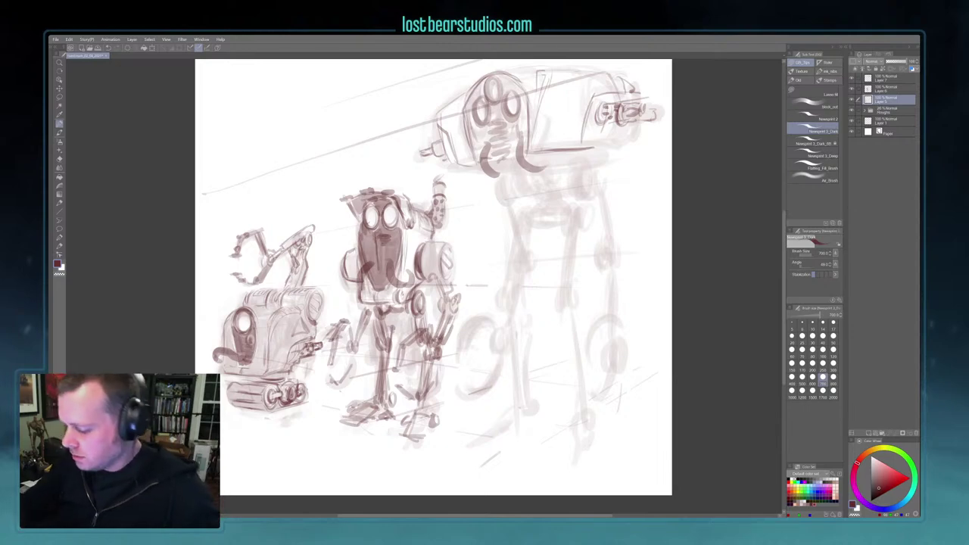
On Layer 7 with brush size 600, draw the largest robot's cylindrical shoulder joints and the central hip joint beneath its body
left_click(887, 78)
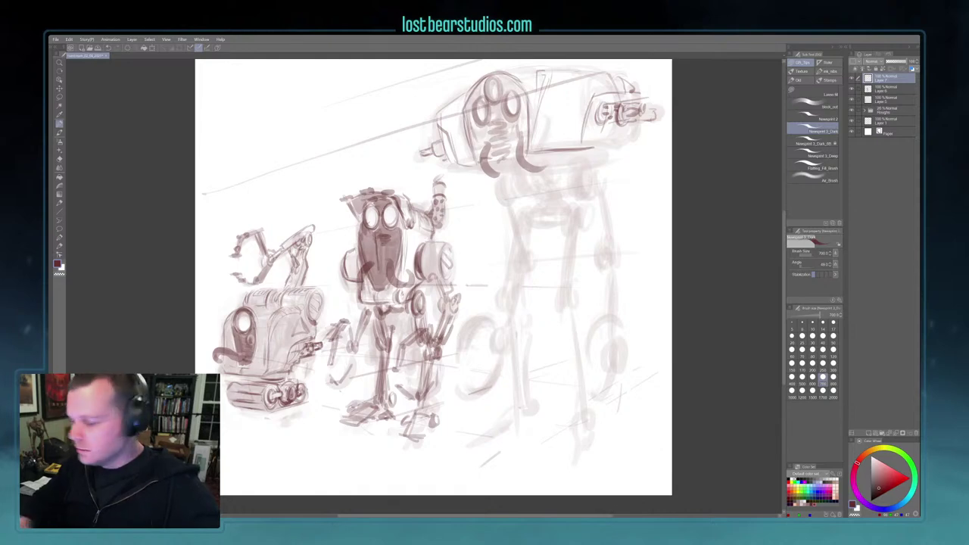
key("[")
key("[")
key("[")
key("[")
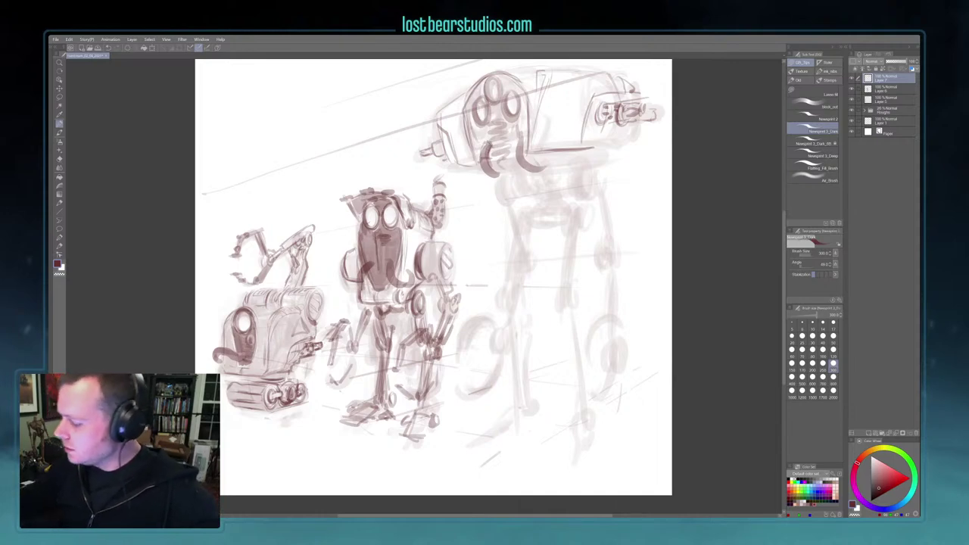
key("bracketright")
key("bracketright")
key("bracketright")
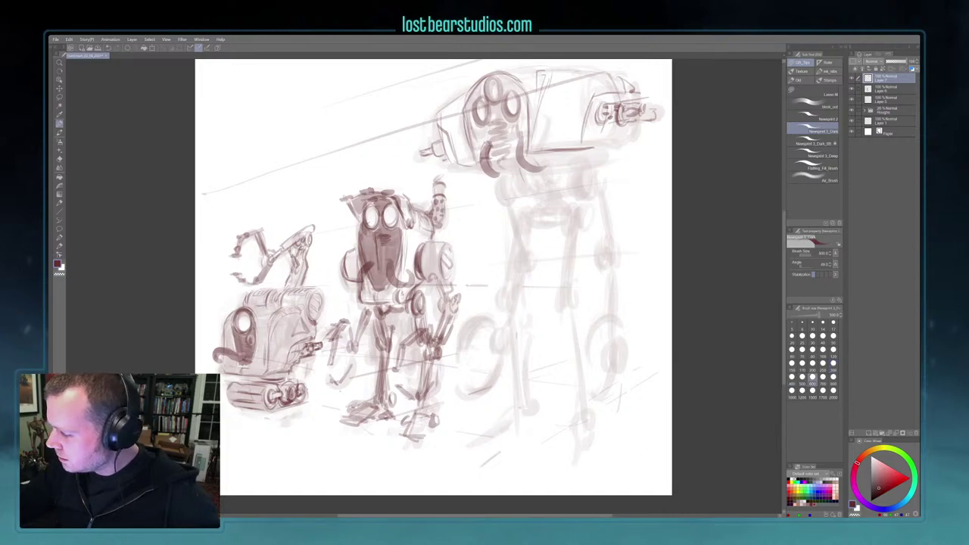
mouse_move(566, 169)
left_mouse_down()
mouse_move(569, 192)
mouse_move(529, 193)
left_mouse_up()
mouse_move(528, 175)
left_mouse_down()
mouse_move(529, 194)
mouse_move(504, 202)
left_mouse_up()
left_click_drag(505, 183, 509, 198)
mouse_move(597, 165)
left_mouse_down()
mouse_move(598, 192)
mouse_move(604, 162)
left_mouse_up()
mouse_move(606, 163)
left_mouse_down()
mouse_move(608, 181)
mouse_move(569, 195)
left_mouse_up()
mouse_move(573, 162)
left_mouse_down()
mouse_move(574, 193)
mouse_move(600, 194)
mouse_move(606, 162)
mouse_move(559, 186)
left_mouse_up()
mouse_move(565, 174)
left_mouse_down()
mouse_move(565, 188)
mouse_move(496, 202)
left_mouse_up()
mouse_move(550, 182)
left_mouse_down()
mouse_move(539, 227)
mouse_move(554, 222)
mouse_move(531, 223)
left_mouse_up()
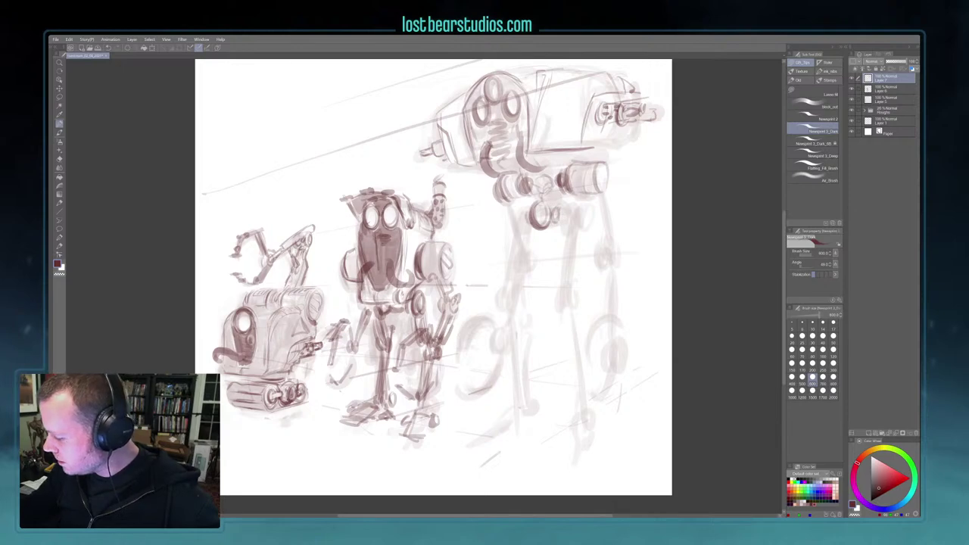
Draw the largest robot's near upper arm with its elbow joint and fill in the pelvis and hip joint details
left_click_drag(592, 192, 612, 244)
mouse_move(589, 195)
left_mouse_down()
mouse_move(605, 235)
mouse_move(610, 214)
mouse_move(617, 244)
mouse_move(611, 237)
mouse_move(600, 262)
mouse_move(630, 267)
mouse_move(611, 265)
left_mouse_up()
mouse_move(550, 211)
left_mouse_down()
mouse_move(585, 227)
mouse_move(515, 232)
mouse_move(577, 227)
mouse_move(565, 225)
left_mouse_up()
mouse_move(553, 207)
left_mouse_down()
mouse_move(568, 213)
mouse_move(553, 209)
mouse_move(565, 200)
left_mouse_up()
left_click_drag(560, 192, 563, 209)
left_click_drag(551, 174, 555, 185)
mouse_move(564, 189)
left_mouse_down()
mouse_move(538, 201)
mouse_move(599, 262)
left_mouse_up()
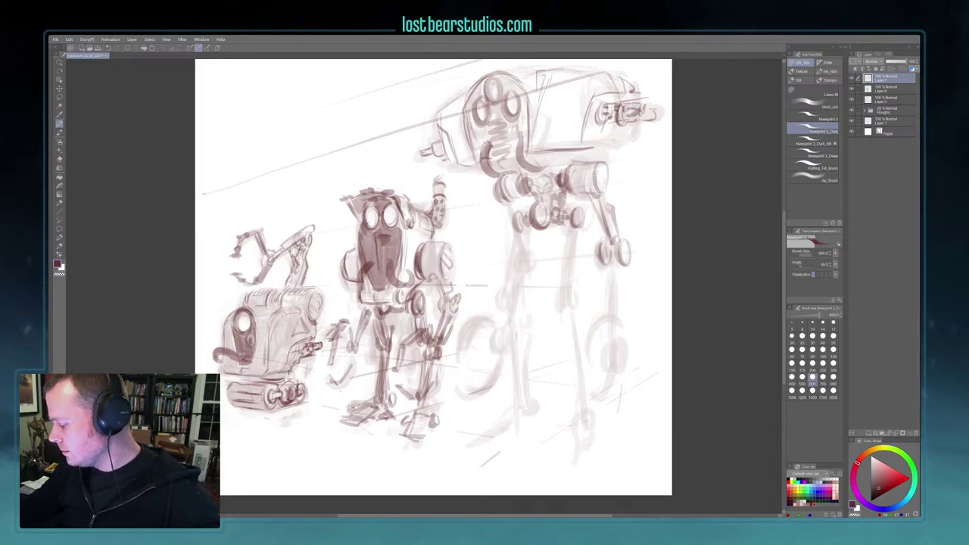
Draw both thighs of the largest robot down to round knee joints
left_click_drag(512, 254, 497, 307)
mouse_move(511, 289)
left_mouse_down()
mouse_move(514, 310)
mouse_move(528, 228)
mouse_move(521, 262)
left_mouse_up()
left_click_drag(534, 229, 526, 255)
mouse_move(581, 228)
left_mouse_down()
mouse_move(556, 305)
mouse_move(570, 305)
left_mouse_up()
left_click_drag(568, 286, 562, 303)
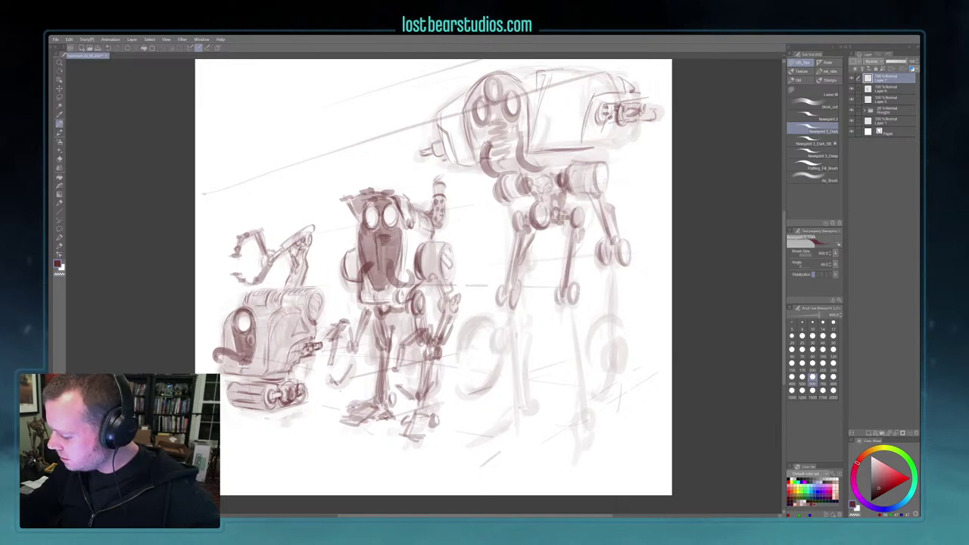
Draw the largest robot's long double-line shins and add short struts above the knees
mouse_move(504, 293)
left_mouse_down()
mouse_move(523, 404)
mouse_move(519, 391)
left_mouse_up()
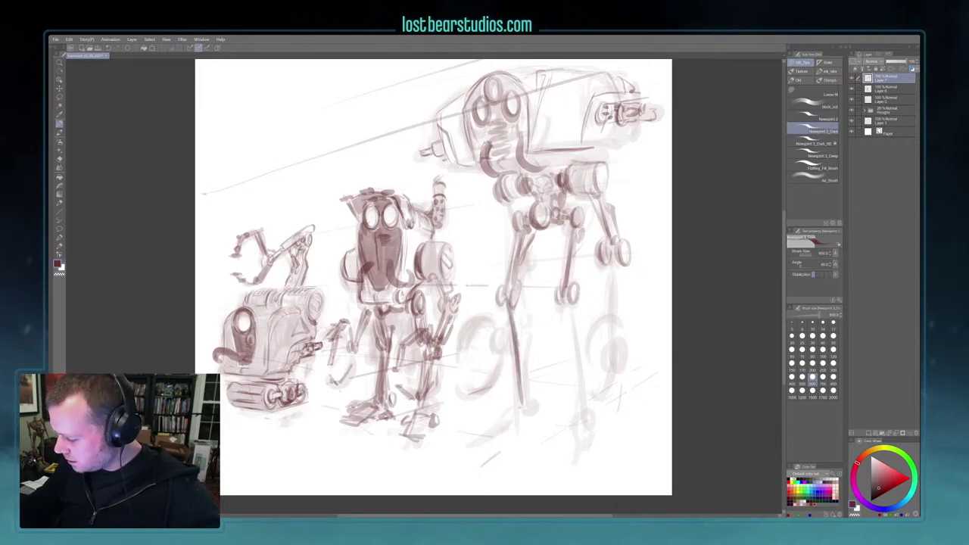
mouse_move(512, 306)
left_mouse_down()
mouse_move(519, 348)
mouse_move(523, 339)
left_mouse_up()
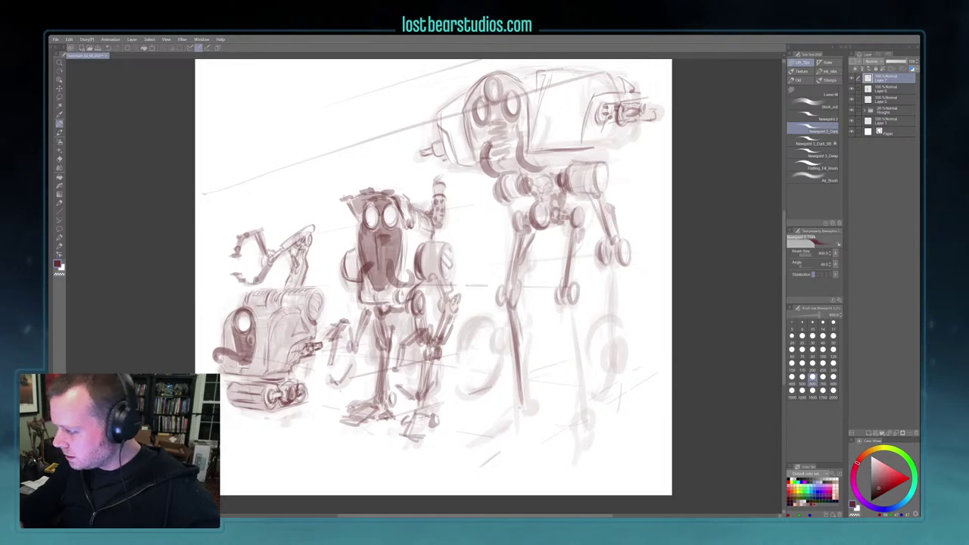
left_click_drag(568, 297, 580, 406)
left_click_drag(572, 314, 583, 386)
left_click_drag(577, 289, 593, 411)
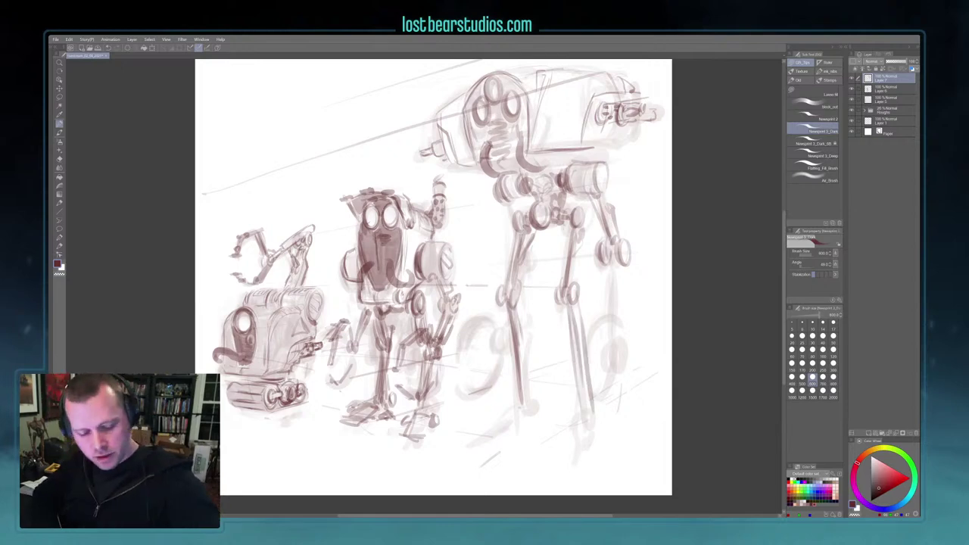
mouse_move(506, 284)
left_mouse_down()
mouse_move(503, 295)
mouse_move(505, 267)
mouse_move(563, 284)
mouse_move(562, 271)
left_mouse_up()
left_click_drag(497, 262, 516, 364)
mouse_move(521, 343)
left_mouse_down()
mouse_move(517, 375)
mouse_move(530, 392)
left_mouse_up()
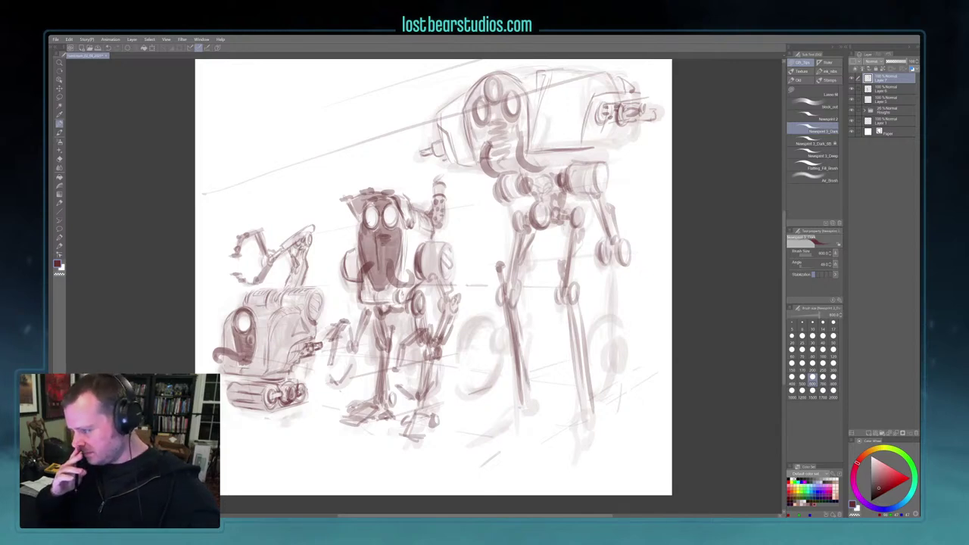
Add the largest robot's far ankle and flat foot, and reinforce its near arm, shoulder joints and near shin
left_click_drag(521, 387, 514, 410)
left_click_drag(610, 242, 614, 258)
left_click_drag(586, 190, 598, 217)
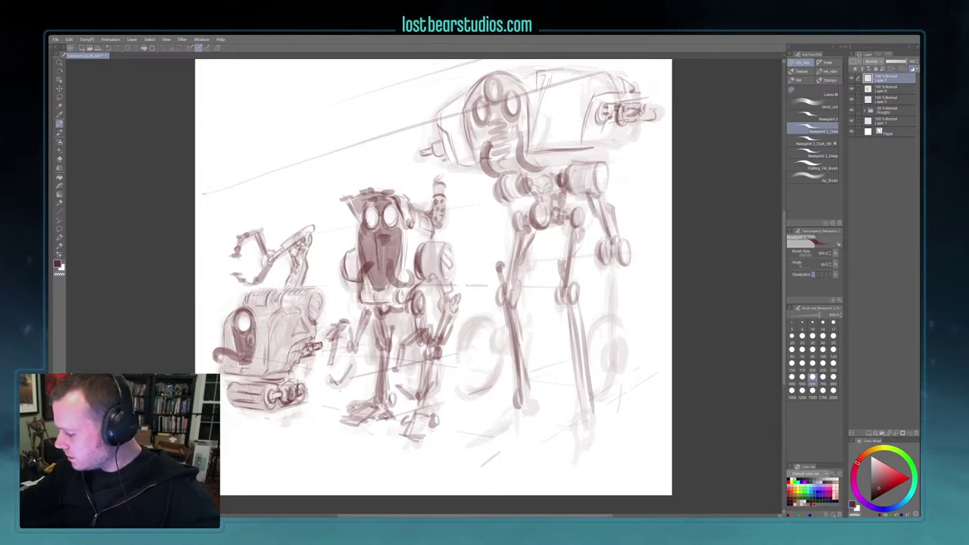
left_click_drag(597, 173, 604, 185)
left_click_drag(493, 186, 497, 197)
left_click_drag(580, 303, 587, 388)
mouse_move(512, 395)
left_mouse_down()
mouse_move(525, 402)
mouse_move(504, 420)
mouse_move(524, 420)
mouse_move(465, 445)
mouse_move(491, 450)
mouse_move(515, 424)
left_mouse_up()
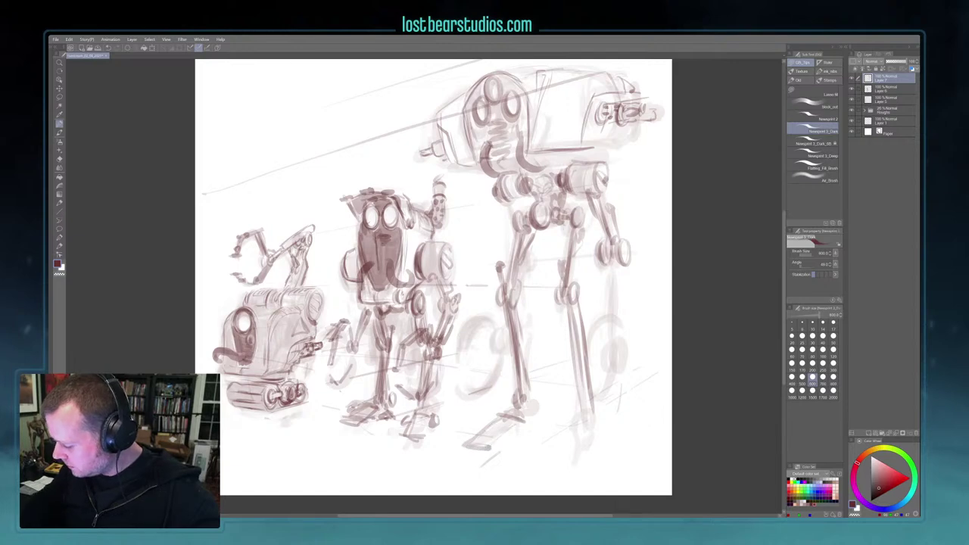
Draw the largest robot's far arm and near forearm, ending each in a large curved claw hand
left_click_drag(508, 206, 516, 229)
left_click_drag(617, 253, 614, 315)
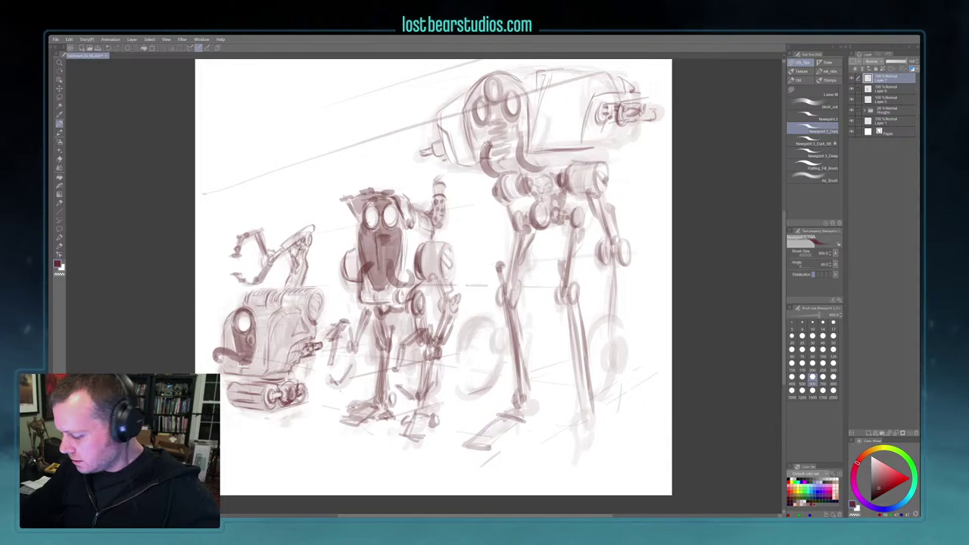
mouse_move(496, 317)
left_mouse_down()
mouse_move(479, 321)
mouse_move(494, 312)
mouse_move(465, 342)
mouse_move(485, 327)
mouse_move(470, 372)
left_mouse_up()
mouse_move(477, 336)
left_mouse_down()
mouse_move(474, 370)
mouse_move(492, 393)
mouse_move(504, 346)
left_mouse_up()
left_click_drag(500, 328, 506, 350)
left_click_drag(525, 275, 500, 336)
left_click_drag(534, 256, 527, 270)
left_click_drag(517, 199, 510, 220)
mouse_move(611, 310)
left_mouse_down()
mouse_move(575, 352)
mouse_move(580, 331)
left_mouse_up()
mouse_move(579, 331)
left_mouse_down()
mouse_move(619, 324)
mouse_move(621, 347)
mouse_move(604, 352)
mouse_move(611, 380)
mouse_move(615, 368)
left_mouse_up()
left_click_drag(614, 267, 610, 308)
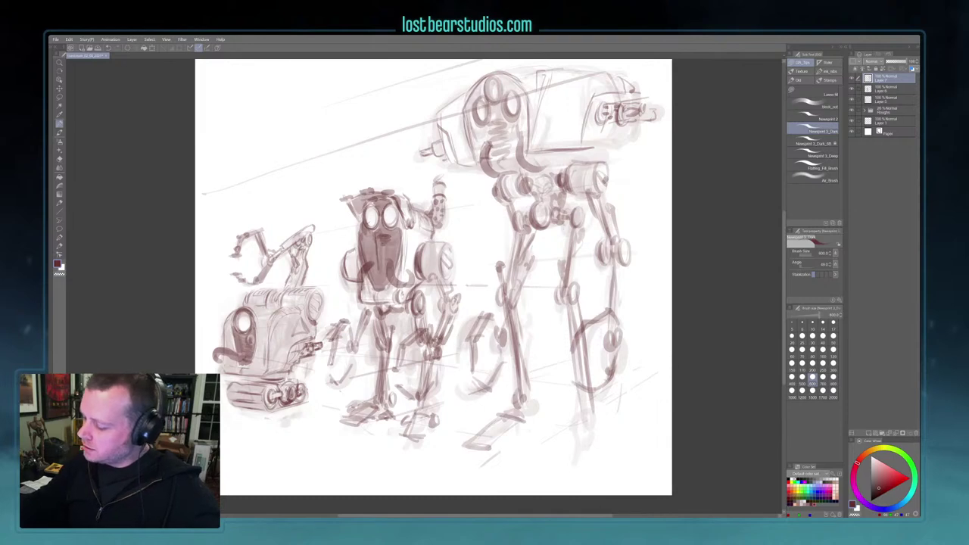
Set the brush size to 500 and redraw the largest robot's far foot with long splayed toes and a braced ankle
key("[")
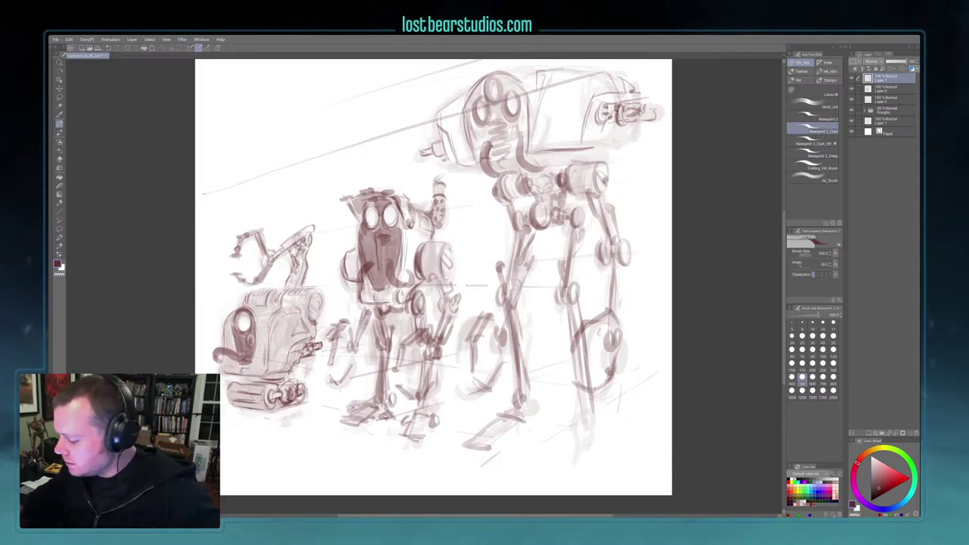
mouse_move(497, 409)
left_mouse_down()
mouse_move(501, 419)
mouse_move(473, 442)
mouse_move(483, 443)
mouse_move(457, 437)
mouse_move(508, 415)
mouse_move(448, 436)
mouse_move(509, 420)
mouse_move(491, 408)
mouse_move(459, 428)
mouse_move(532, 414)
mouse_move(498, 448)
left_mouse_up()
left_click_drag(527, 414, 557, 394)
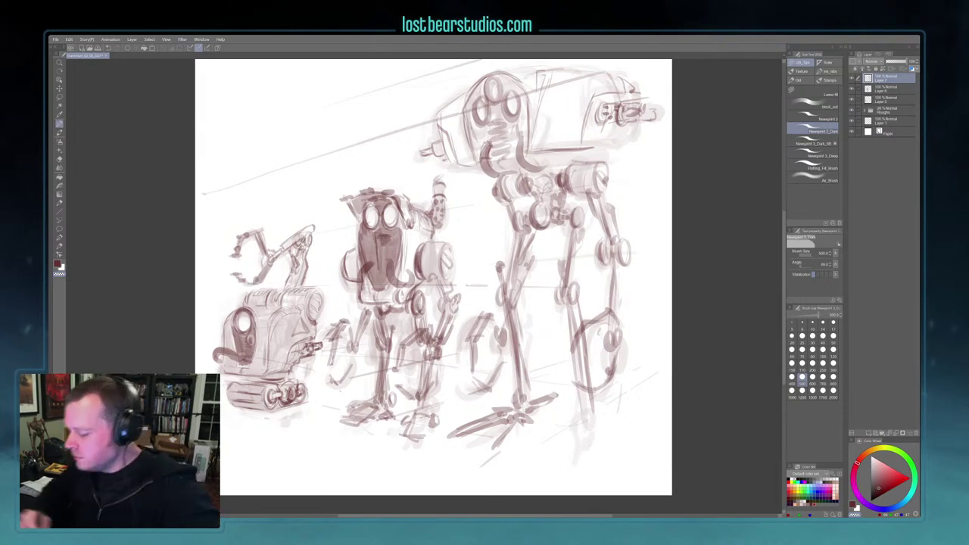
key("c")
left_click_drag(516, 377, 507, 408)
mouse_move(515, 377)
left_mouse_down()
mouse_move(506, 412)
mouse_move(538, 402)
mouse_move(494, 451)
mouse_move(503, 453)
left_mouse_up()
Draw the largest robot's near foot with splayed toes and strengthen its ankle and shin lines
mouse_move(589, 422)
left_mouse_down()
mouse_move(557, 470)
mouse_move(565, 455)
left_mouse_up()
left_click_drag(557, 465, 550, 474)
mouse_move(595, 433)
left_mouse_down()
mouse_move(608, 476)
mouse_move(604, 455)
mouse_move(618, 474)
left_mouse_up()
left_click_drag(566, 459, 550, 480)
left_click_drag(581, 432, 556, 481)
mouse_move(584, 437)
left_mouse_down()
mouse_move(553, 482)
mouse_move(600, 440)
left_mouse_up()
mouse_move(586, 426)
left_mouse_down()
mouse_move(598, 438)
mouse_move(588, 414)
left_mouse_up()
left_click_drag(587, 400, 588, 411)
left_click_drag(580, 371, 585, 412)
mouse_move(574, 286)
left_mouse_down()
mouse_move(581, 351)
mouse_move(575, 339)
left_mouse_up()
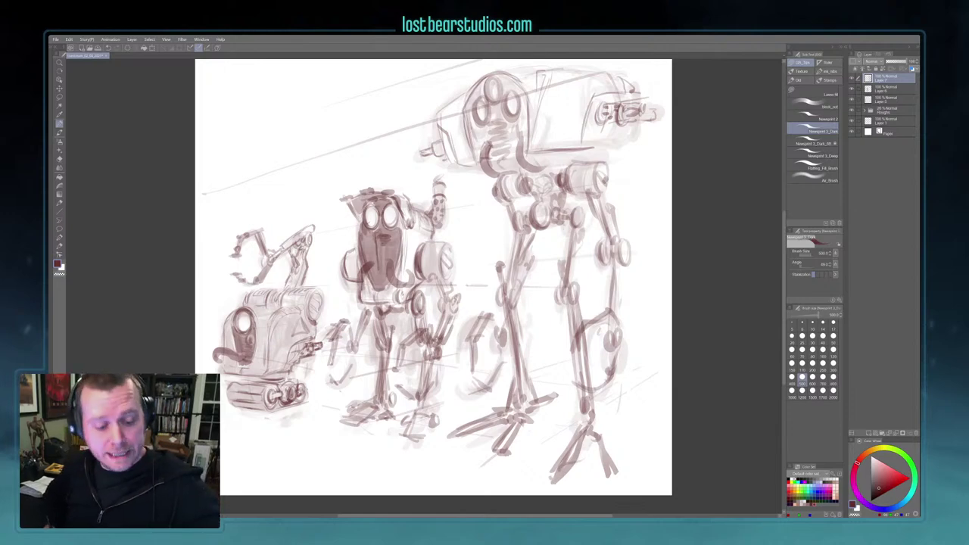
Set the brush size to 1000 and shade the largest robot's face plate around the eyes and mouth
left_click(792, 391)
mouse_move(491, 137)
left_mouse_down()
mouse_move(499, 115)
mouse_move(523, 115)
mouse_move(506, 78)
mouse_move(471, 106)
mouse_move(480, 95)
mouse_move(474, 127)
left_mouse_up()
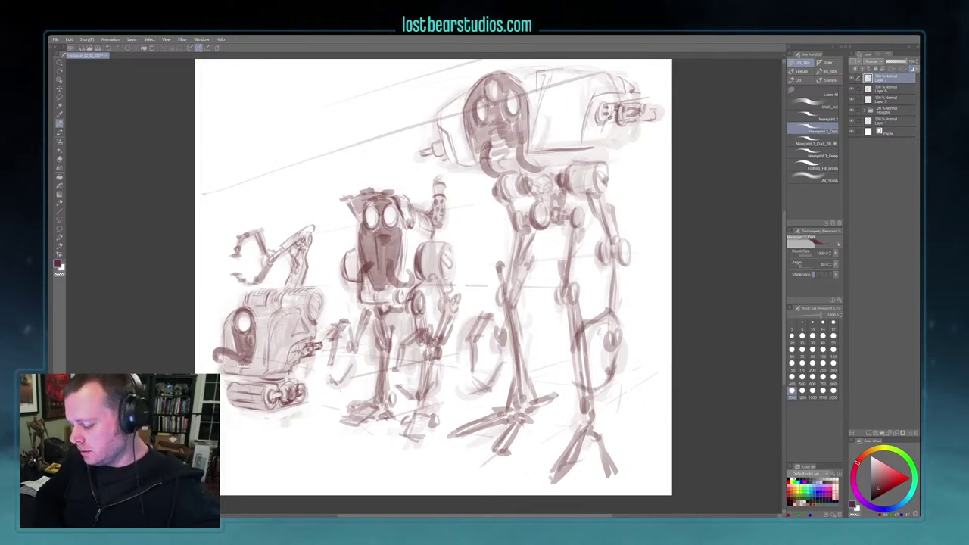
left_click_drag(700, 271, 698, 284)
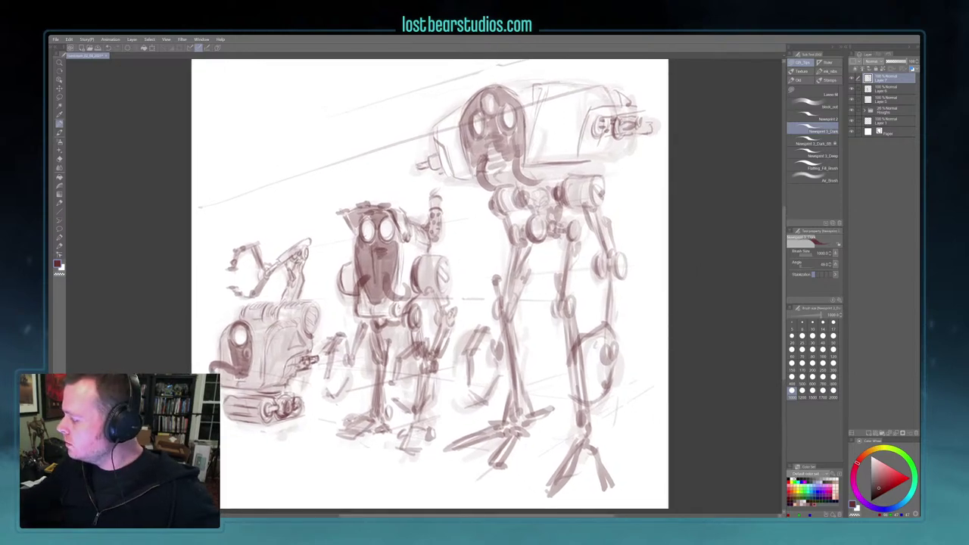
Merge the three robot sketch layers into one, then lower the opacity of the merged layer and the Roughs folder
left_click(899, 433)
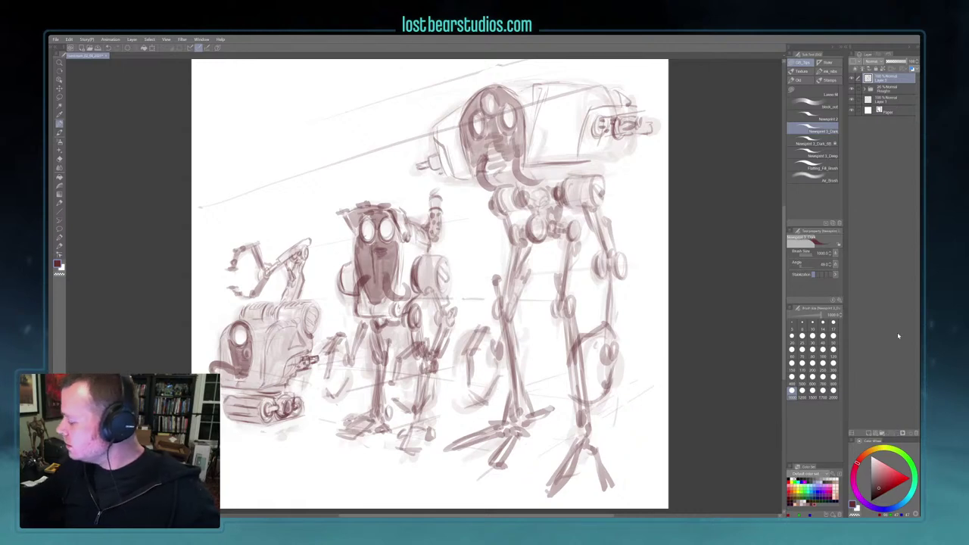
left_click_drag(899, 64, 890, 62)
left_click(889, 89)
left_click(886, 80)
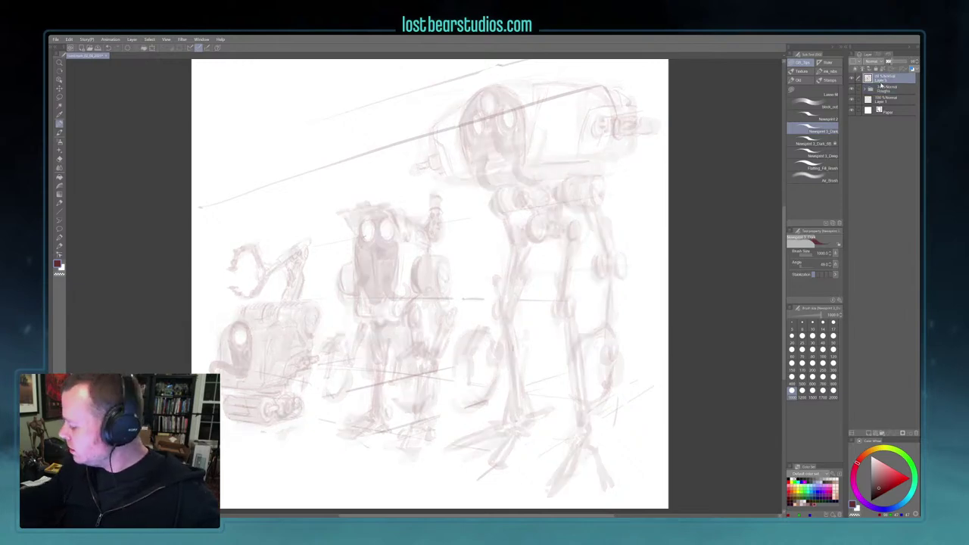
Add a new layer above the merged sketch and choose the stabilized dark Newspoint brush with black for clean line work
left_click(868, 433)
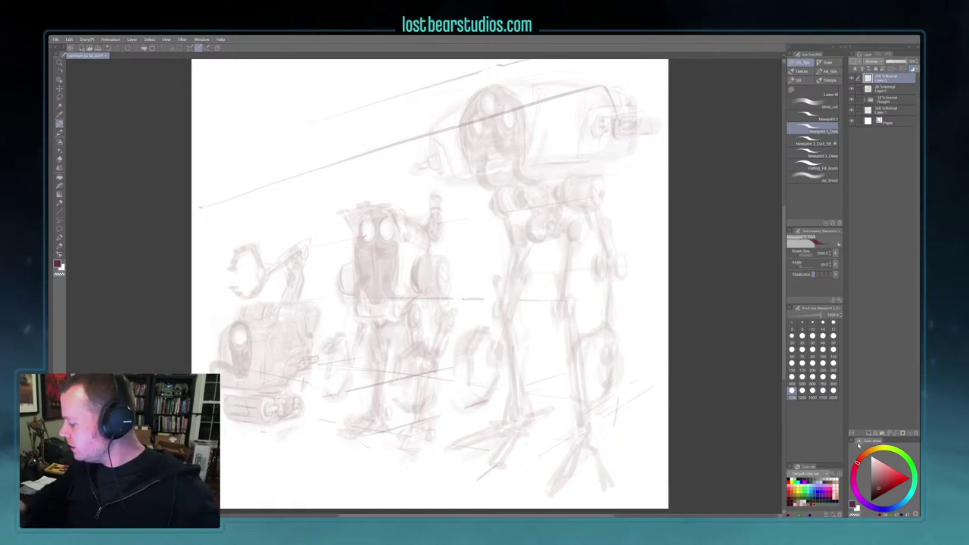
left_click(813, 142)
left_click(872, 499)
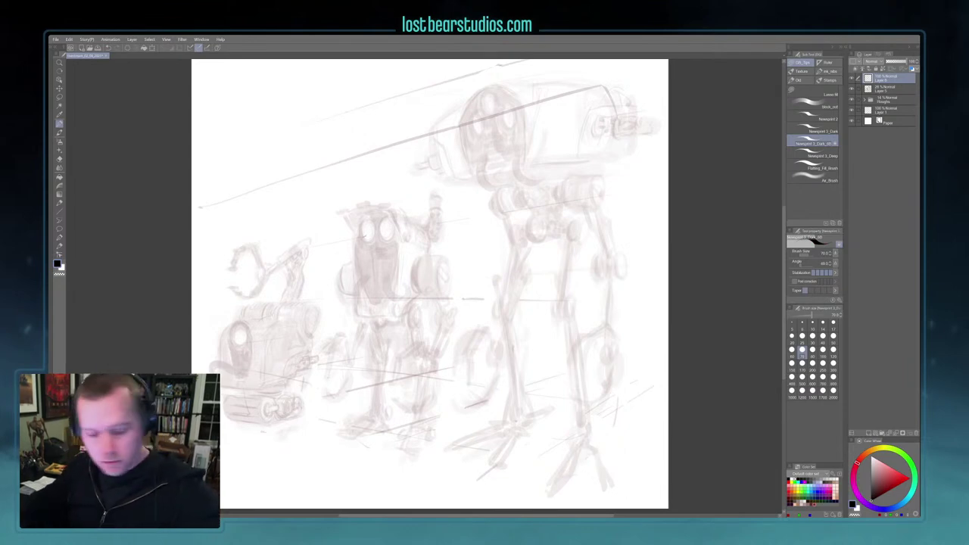
scroll(687, 353, "up", 1)
left_click_drag(395, 370, 575, 346)
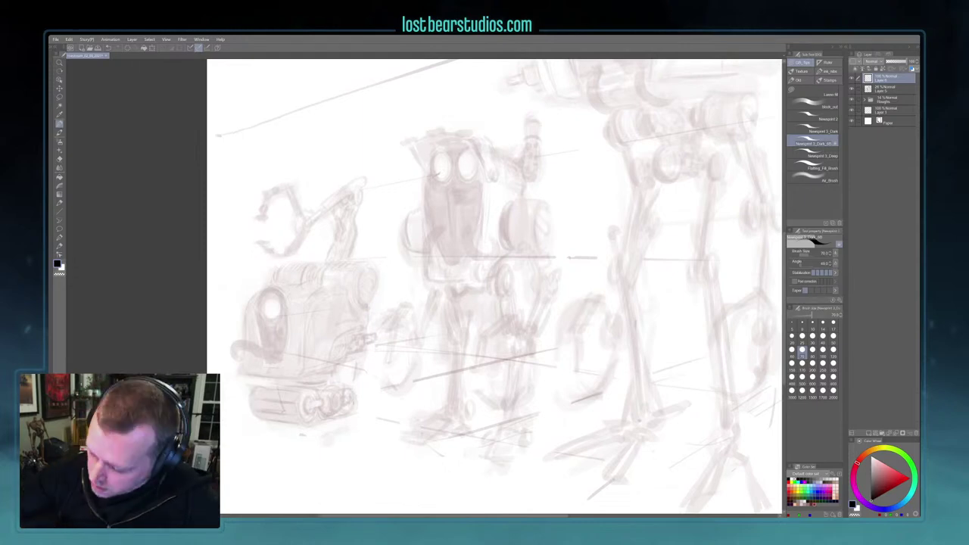
scroll(236, 342, "down", 1)
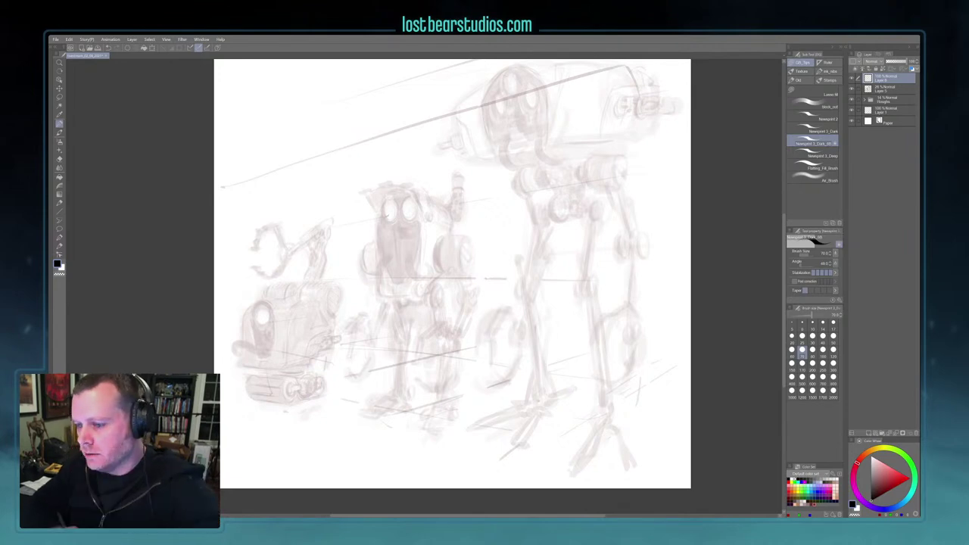
Create a one-point perspective ruler on its own new layer and select it for editing
left_click(132, 39)
mouse_move(204, 117)
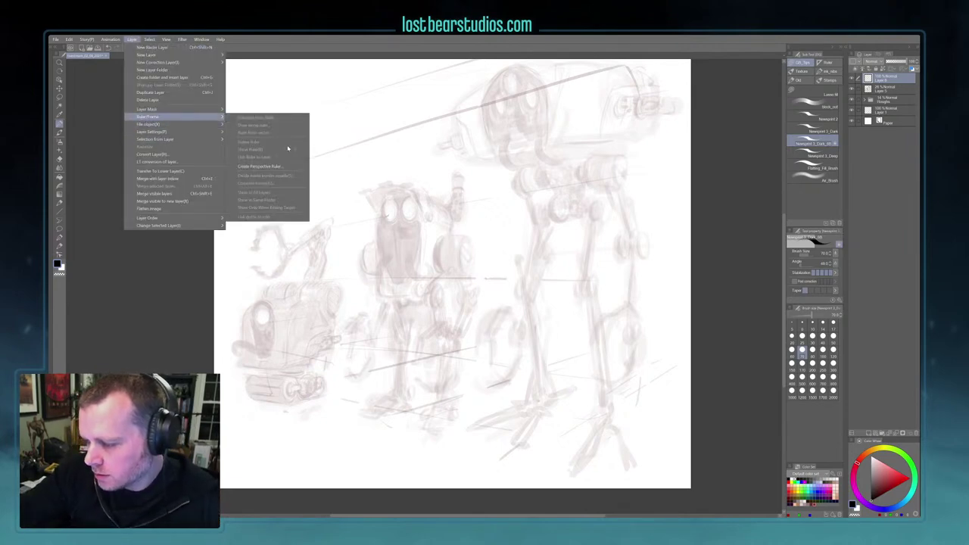
left_click(287, 169)
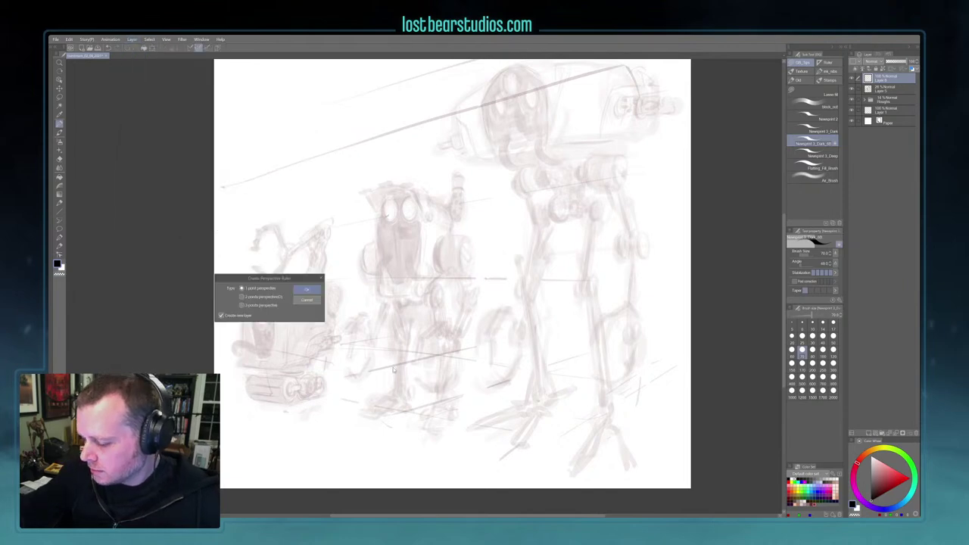
left_click(307, 289)
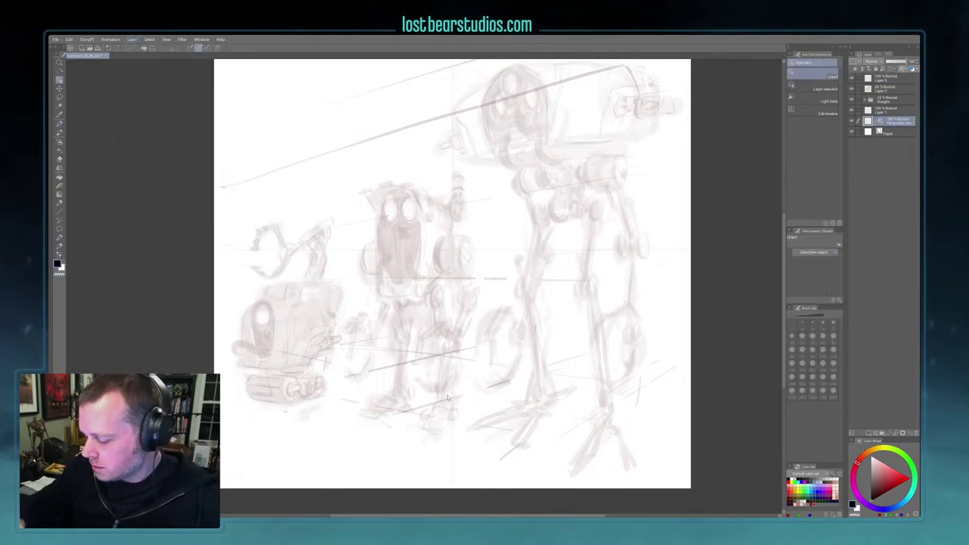
left_click(215, 251)
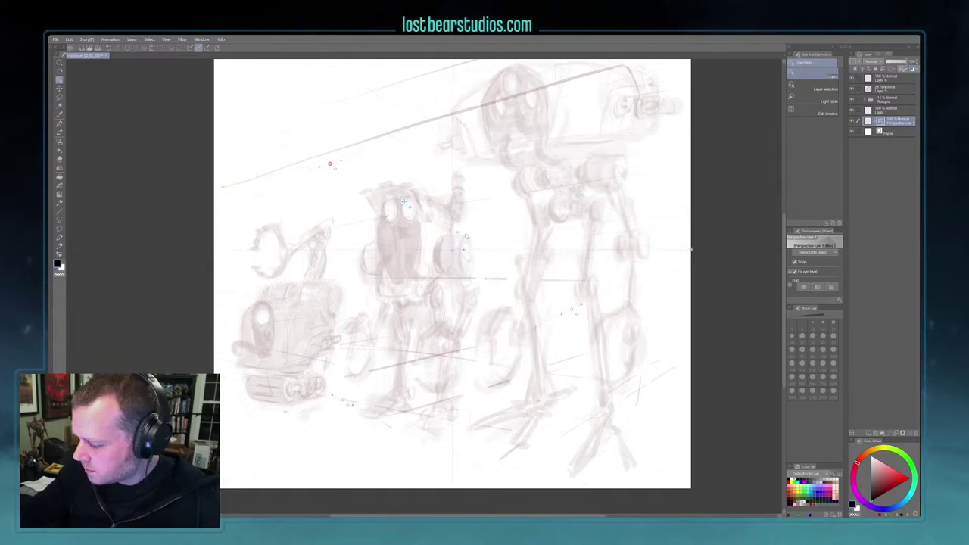
Reposition the perspective ruler's central and side vanishing points and its guide lines to match the sketched robot lineup
left_click_drag(450, 249, 424, 277)
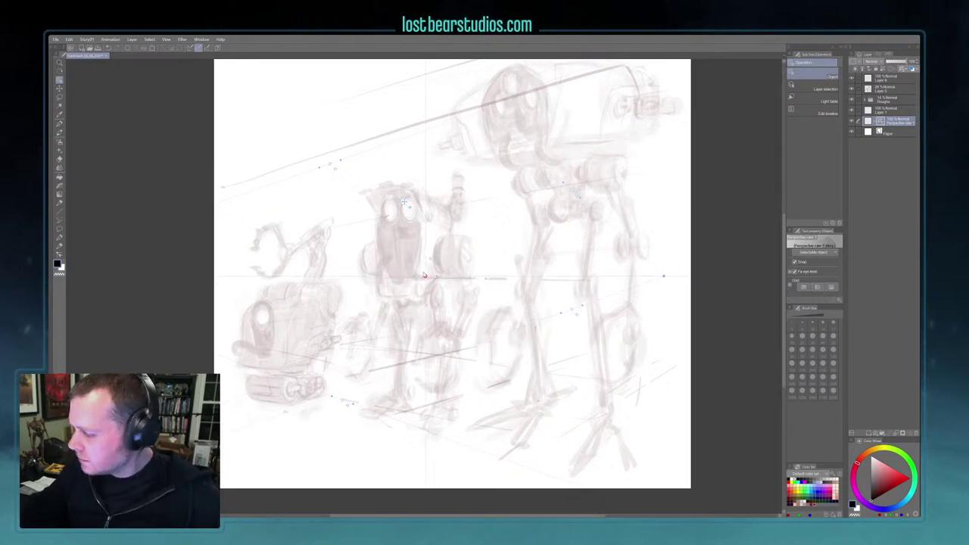
scroll(619, 290, "down", 1)
left_click_drag(674, 307, 580, 313)
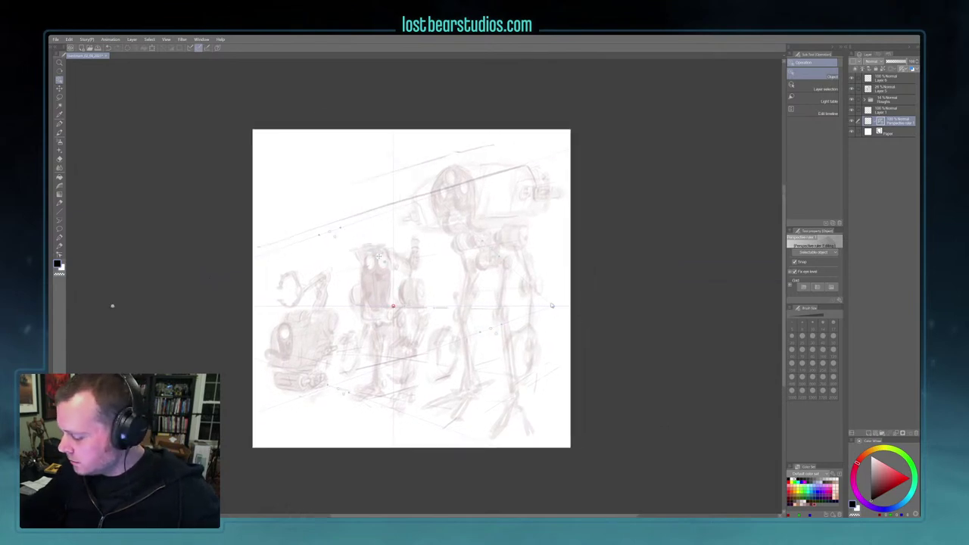
left_click_drag(491, 328, 508, 397)
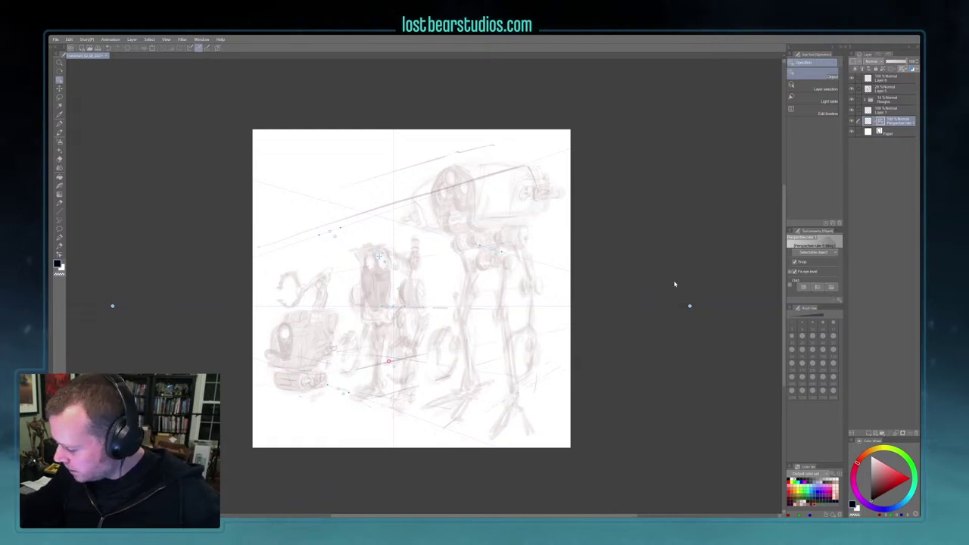
left_click_drag(392, 306, 393, 303)
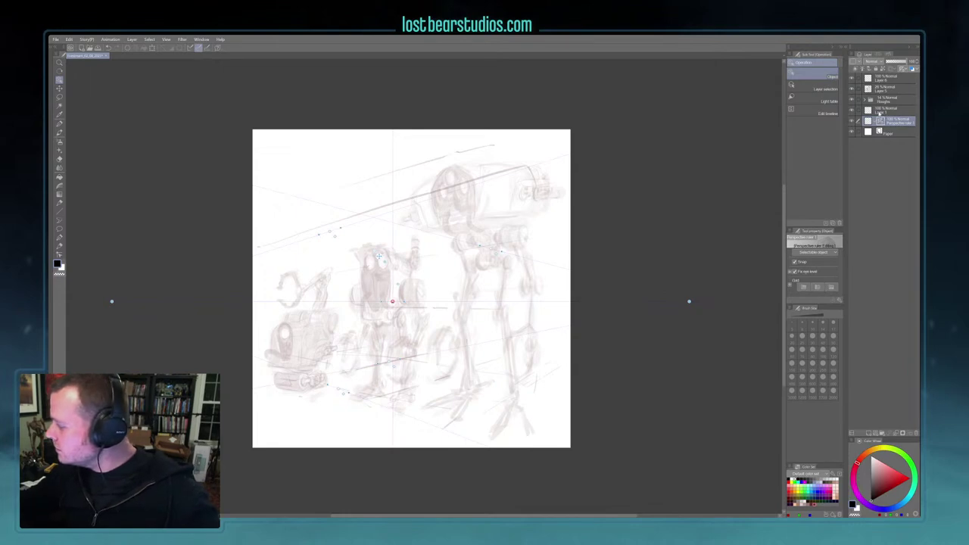
Refine the perspective ruler by moving the left vanishing point outward, the horizon down and the right vanishing point inward; save the file
left_click(879, 77)
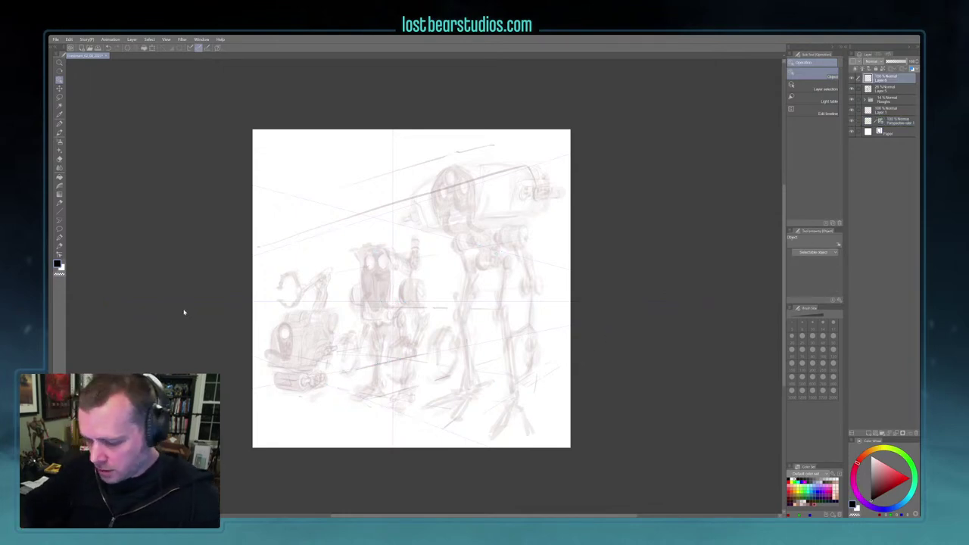
left_click(113, 304)
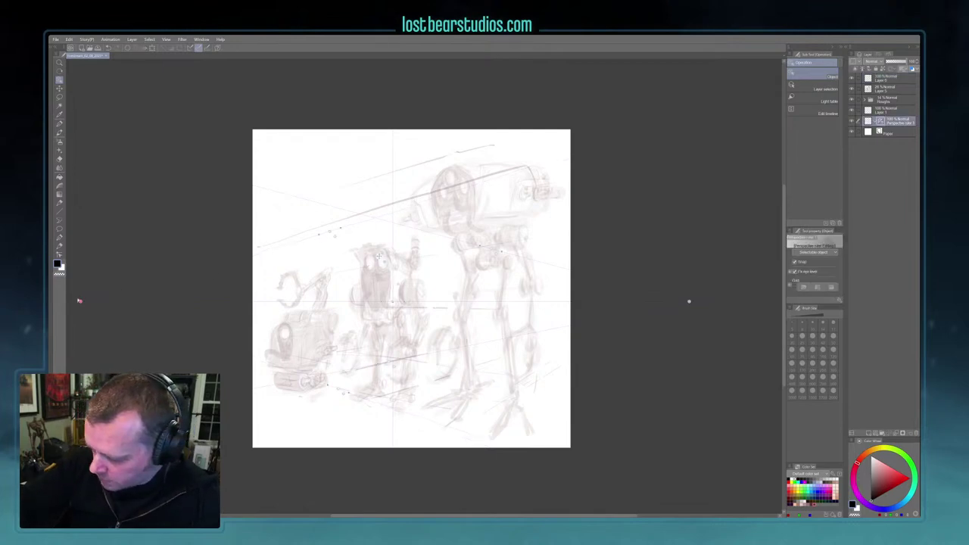
left_click_drag(67, 301, 53, 297)
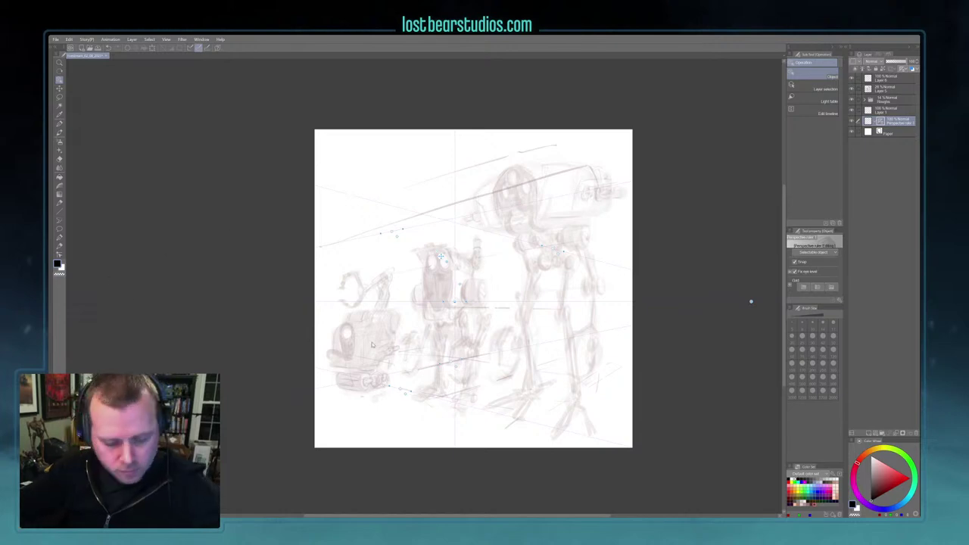
scroll(370, 343, "down", 1)
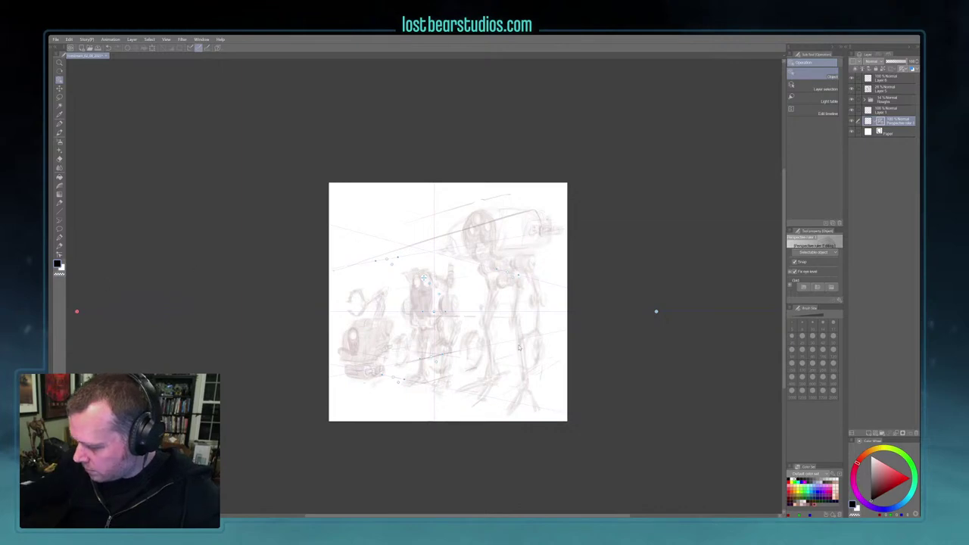
left_click_drag(427, 294, 427, 324)
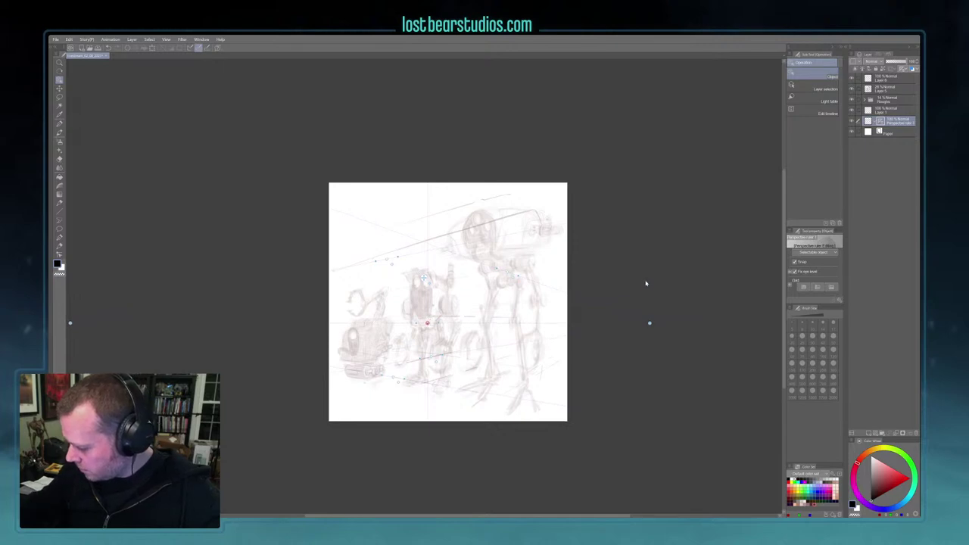
left_click_drag(649, 324, 597, 322)
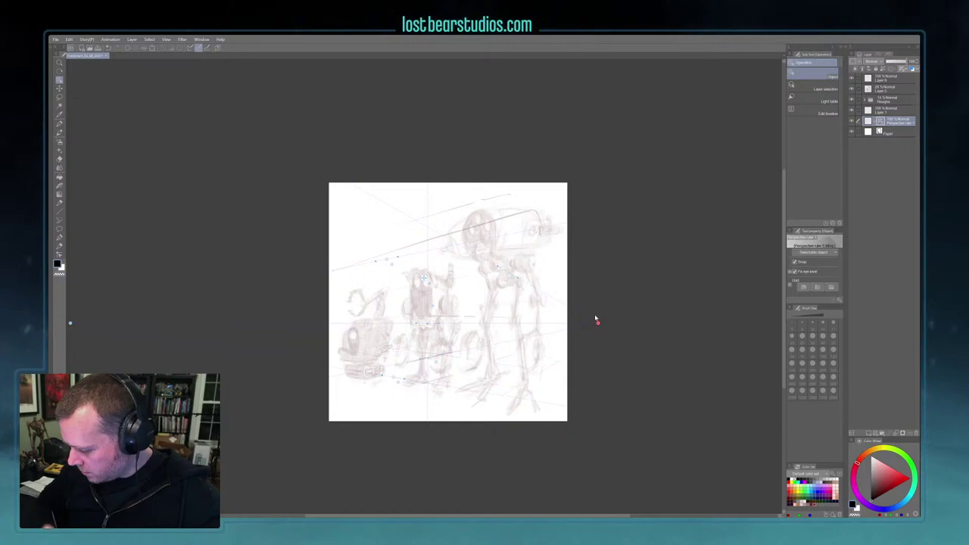
scroll(596, 320, "up", 4)
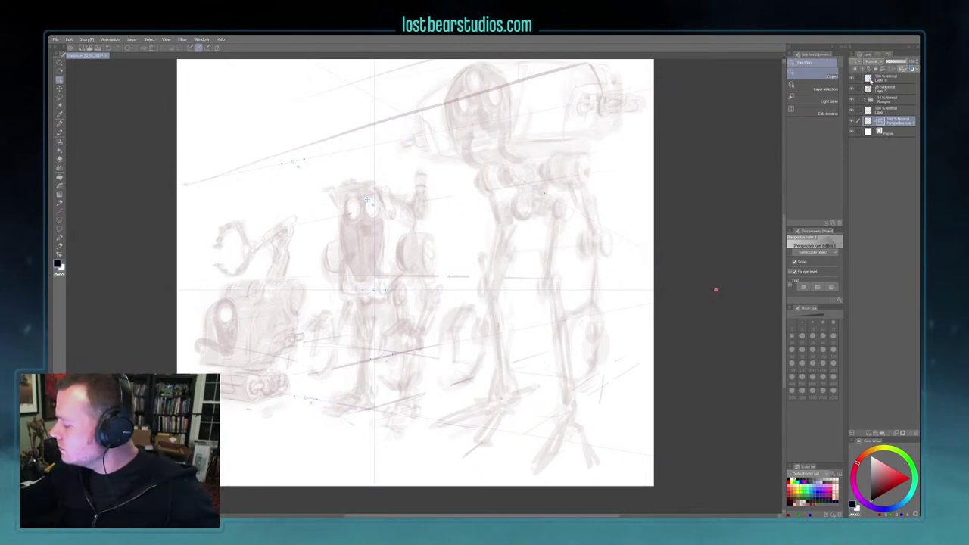
key("ctrl+s")
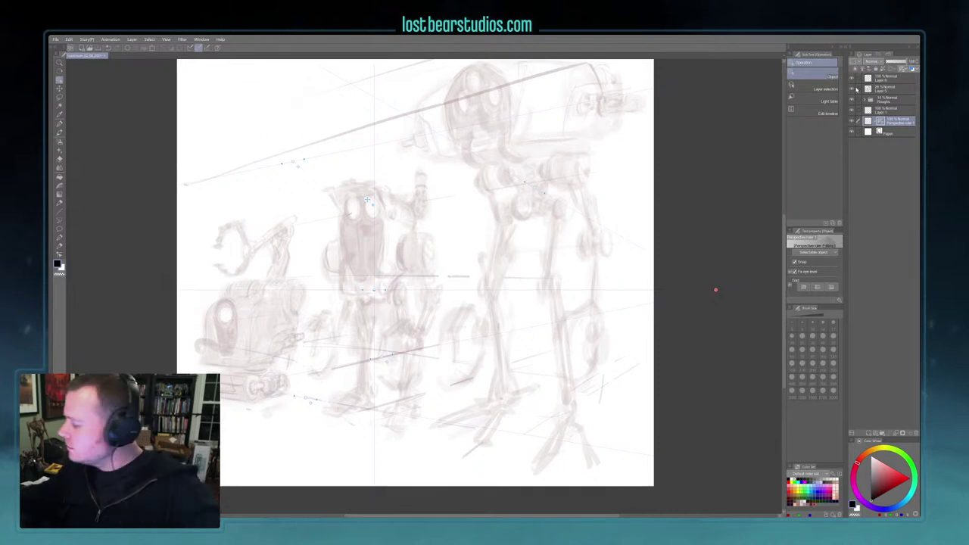
Create a concentric-circle special ruler on the new line layer and shape its ellipse around the smallest robot's eye
left_click(889, 78)
left_click_drag(478, 349, 589, 311)
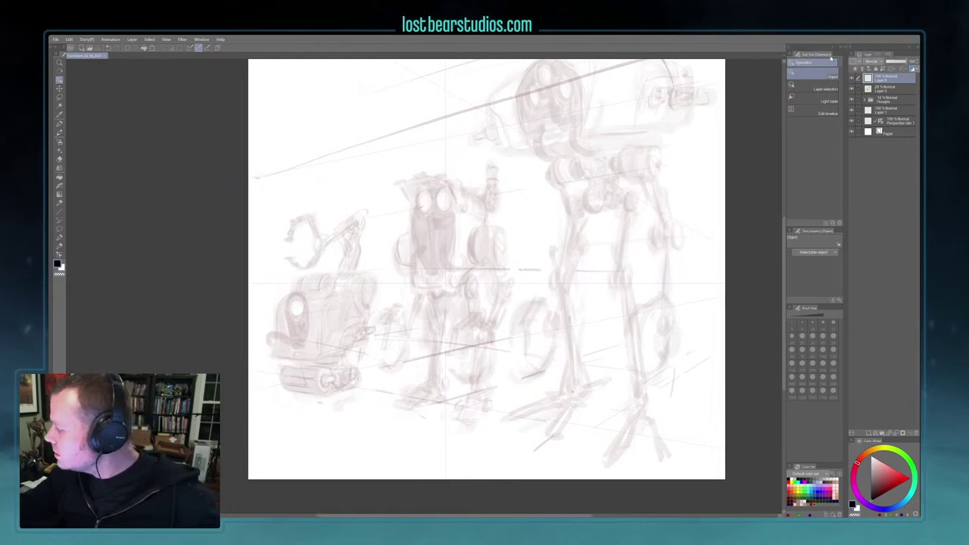
left_click(60, 124)
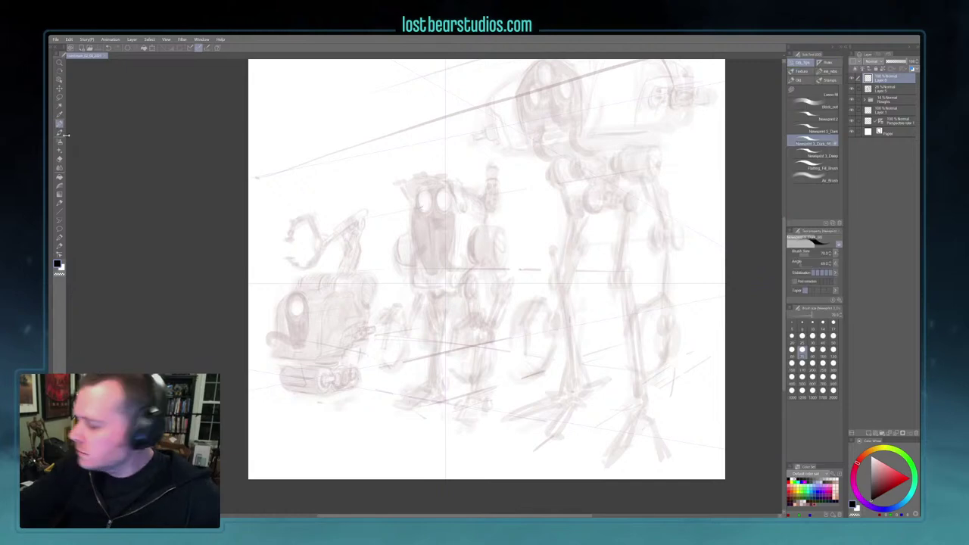
left_click(828, 62)
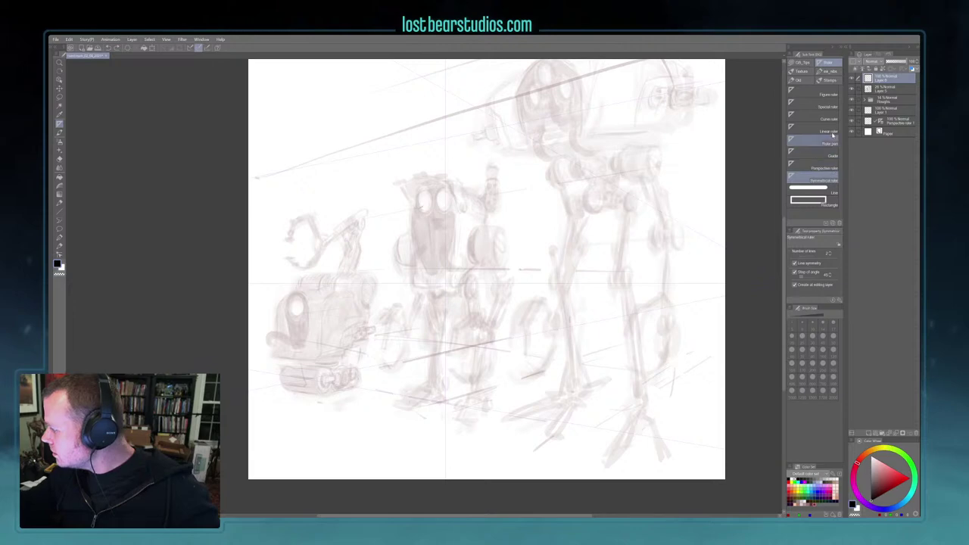
left_click(814, 107)
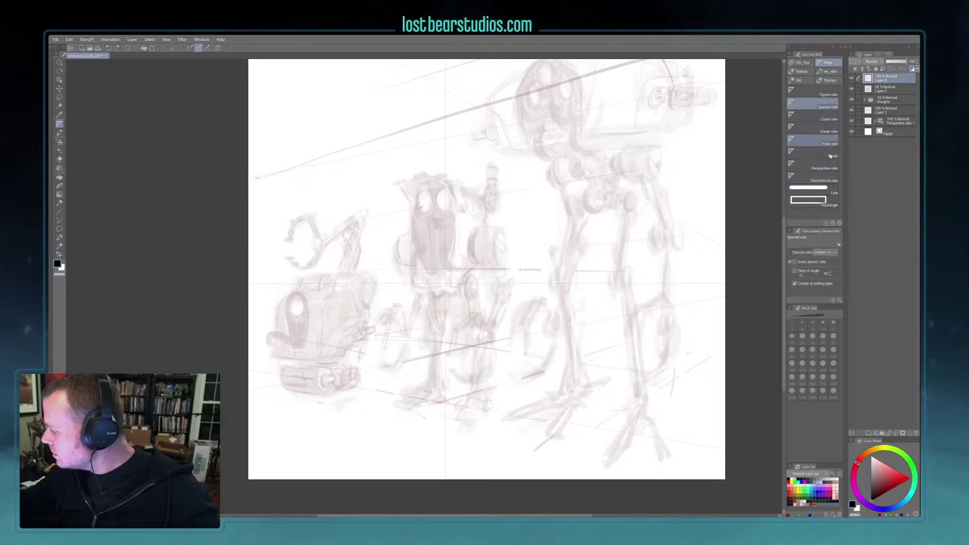
left_click(314, 322)
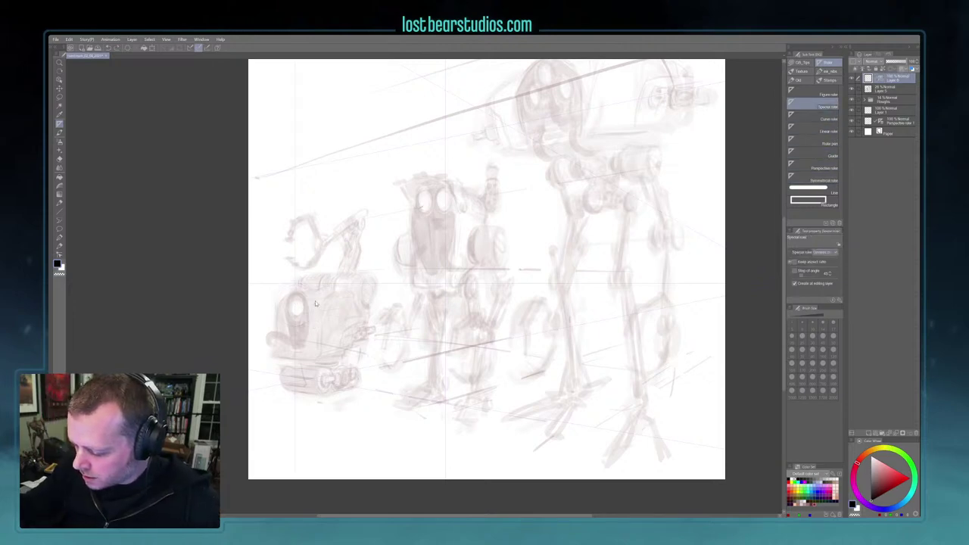
left_click_drag(293, 282, 350, 289)
left_click_drag(379, 318, 449, 296)
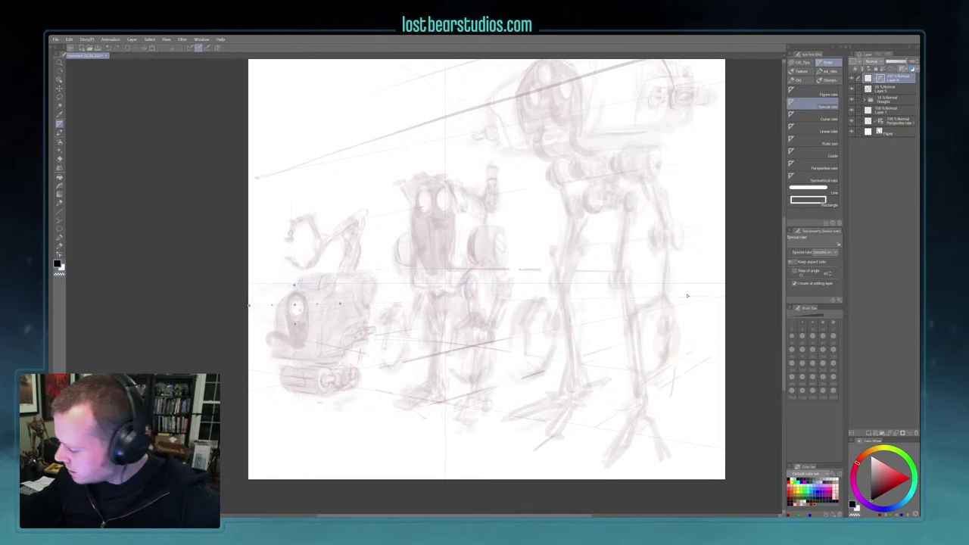
left_click_drag(250, 306, 294, 292)
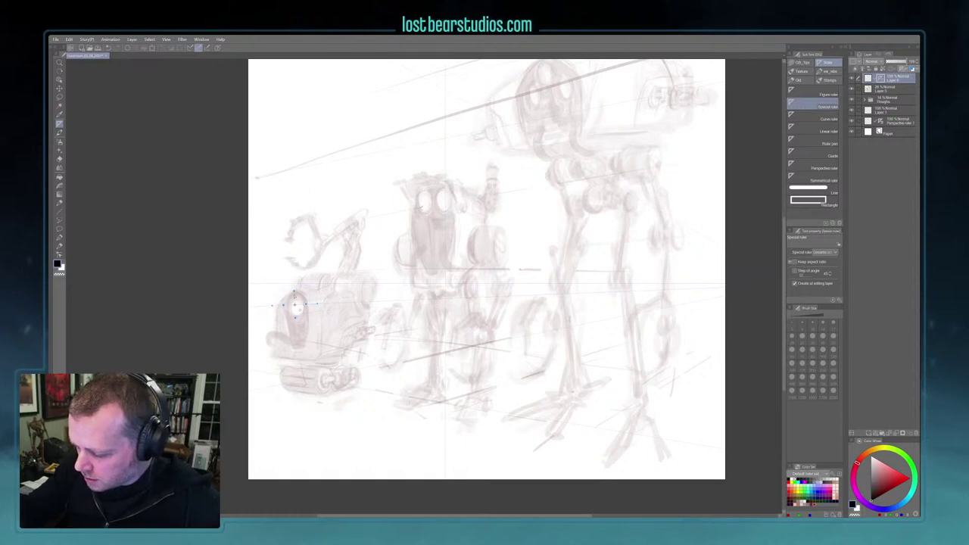
Ink the smallest robot's eye along the ellipse ruler as concentric rings, raising the brush size to 80 for the heavier ring
scroll(284, 305, "up", 1)
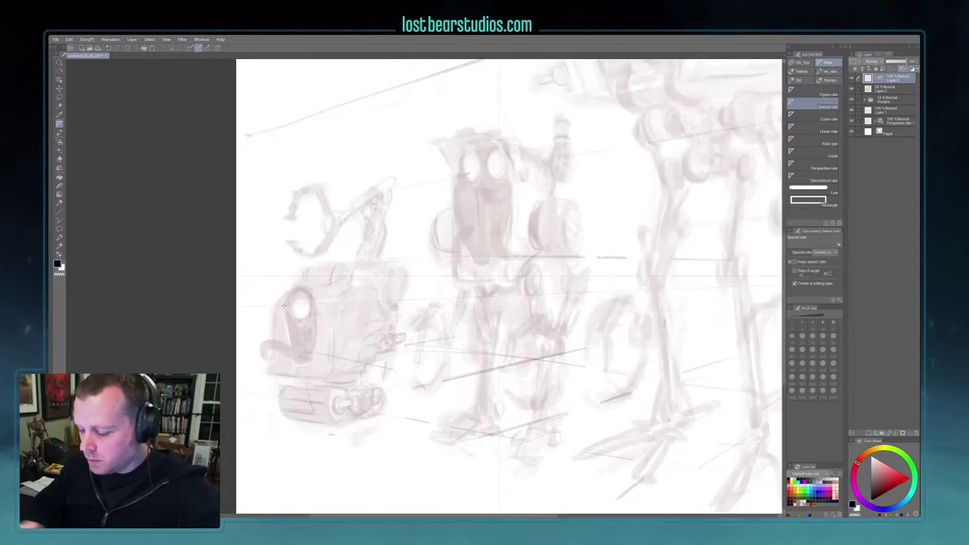
left_click_drag(392, 330, 422, 352)
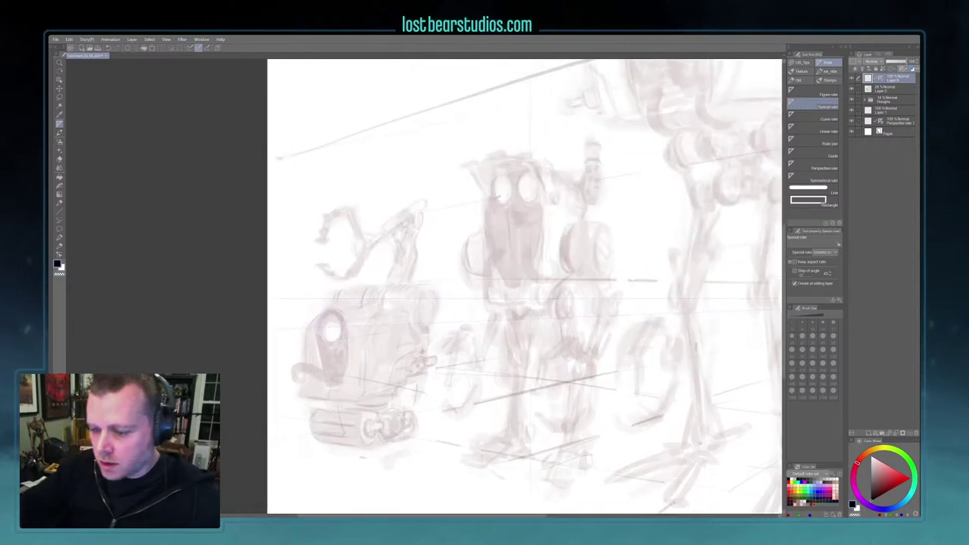
left_click(806, 63)
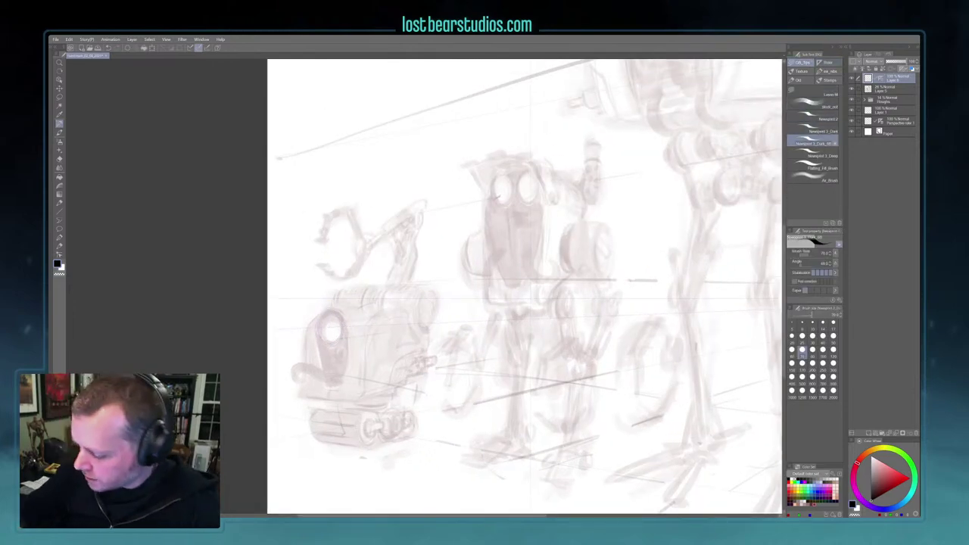
left_click_drag(342, 317, 338, 313)
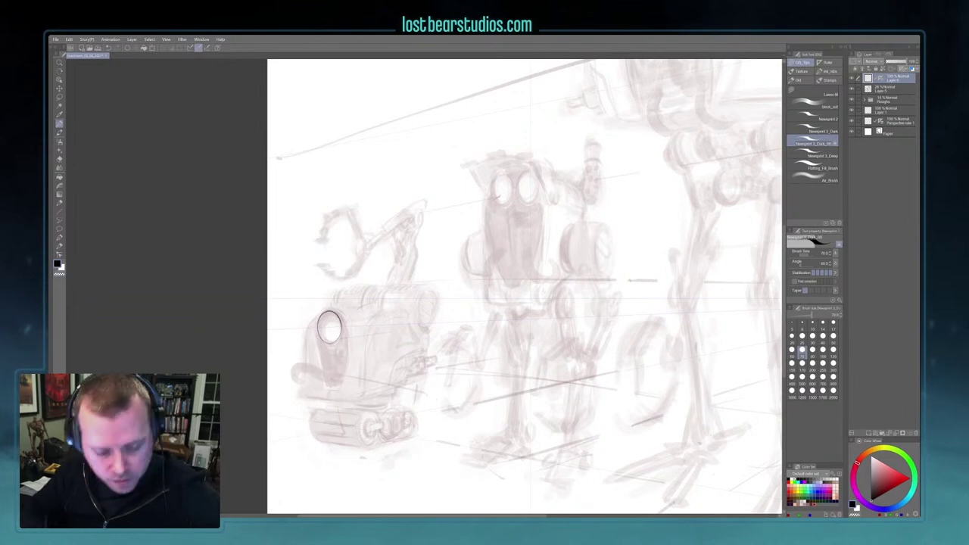
key("bracketright")
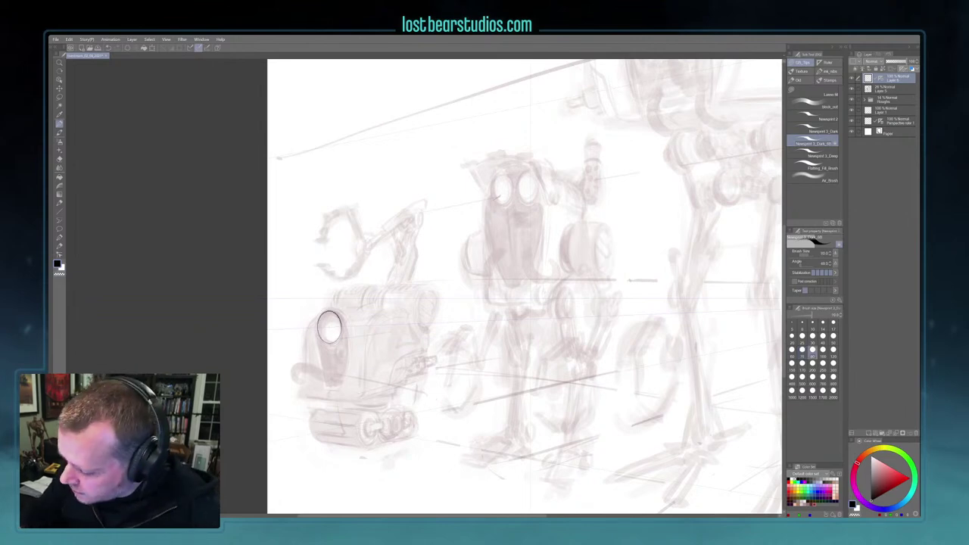
left_click(330, 329, "ctrl")
left_click(329, 327)
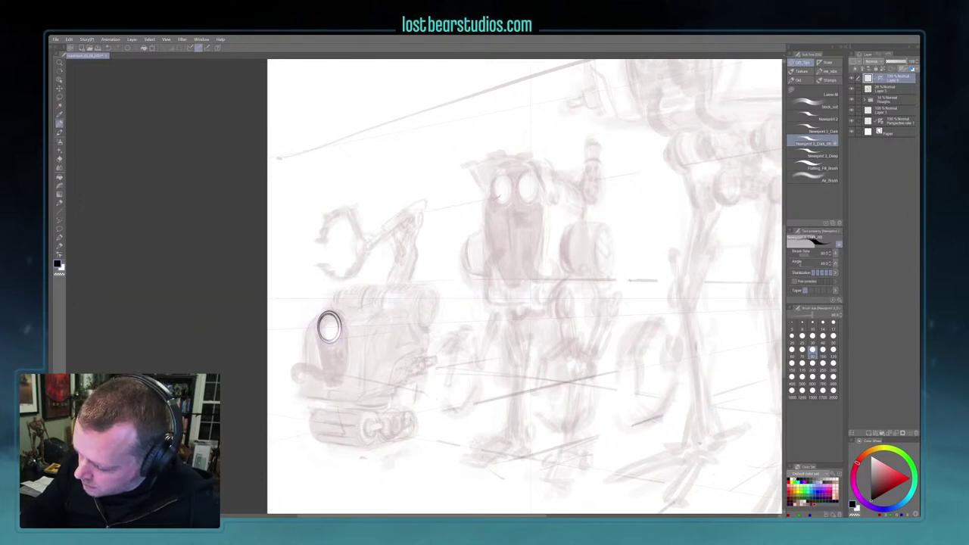
left_click(330, 329, "ctrl")
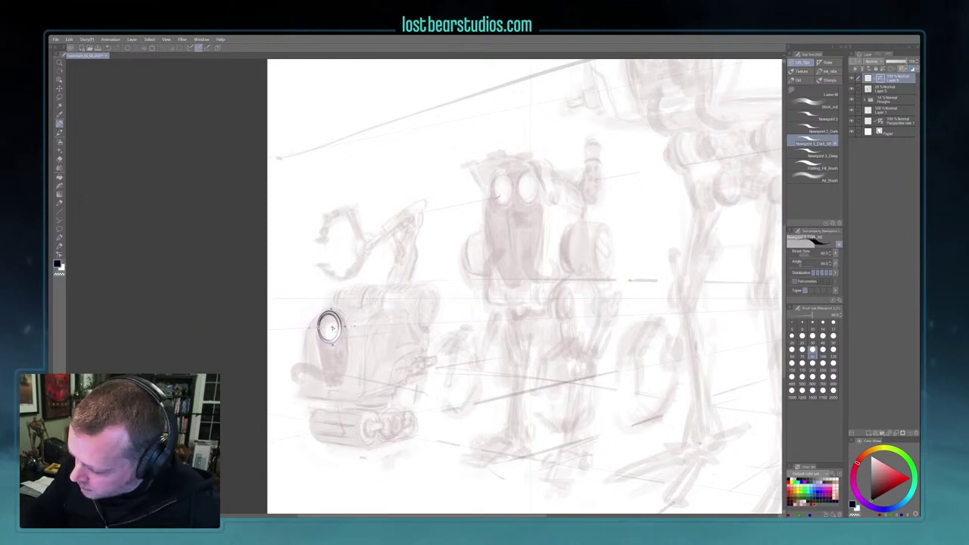
key("ctrl+z")
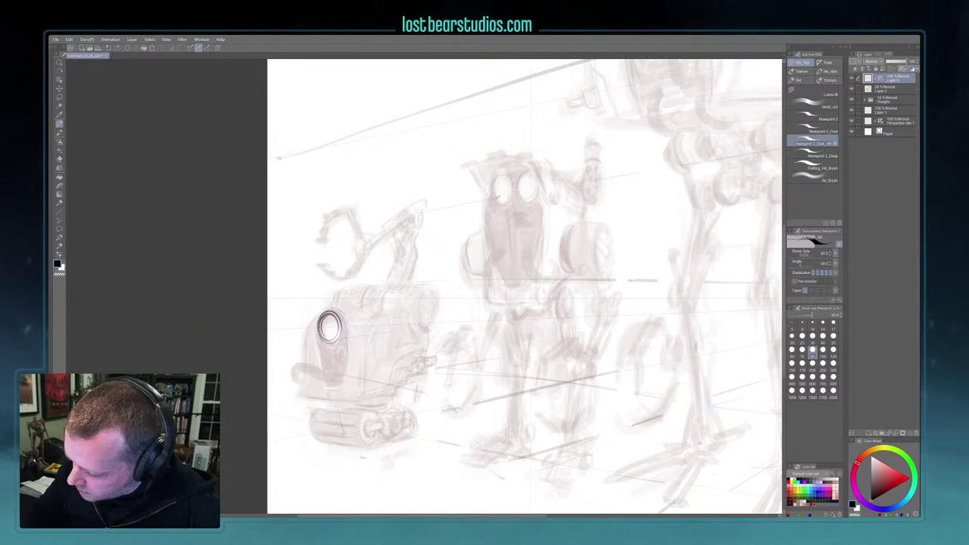
left_click(329, 327)
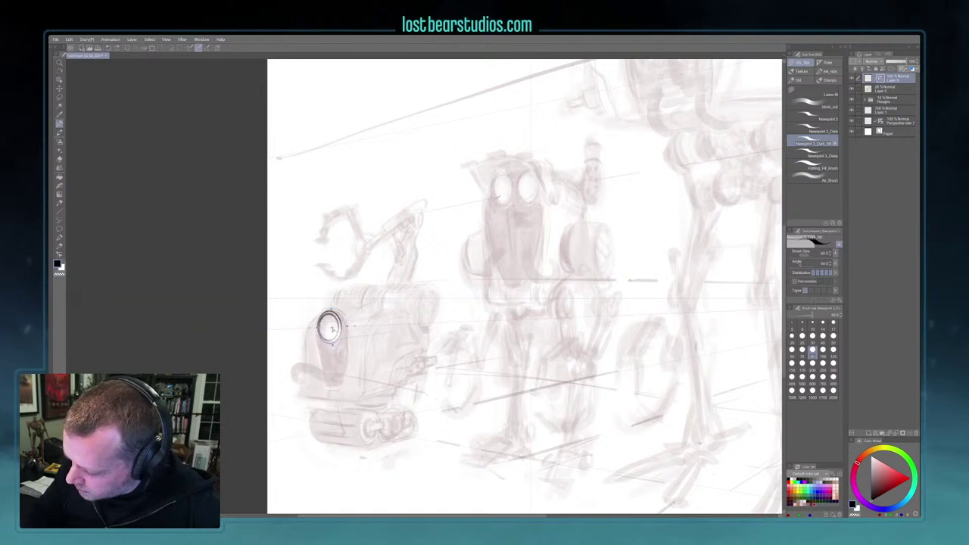
key("ctrl+z")
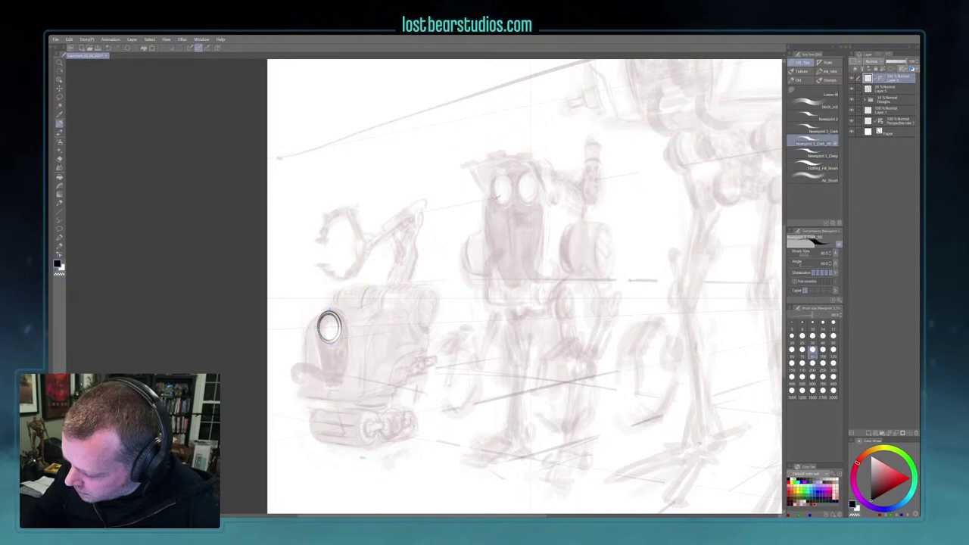
left_click(329, 327)
key("ctrl+z")
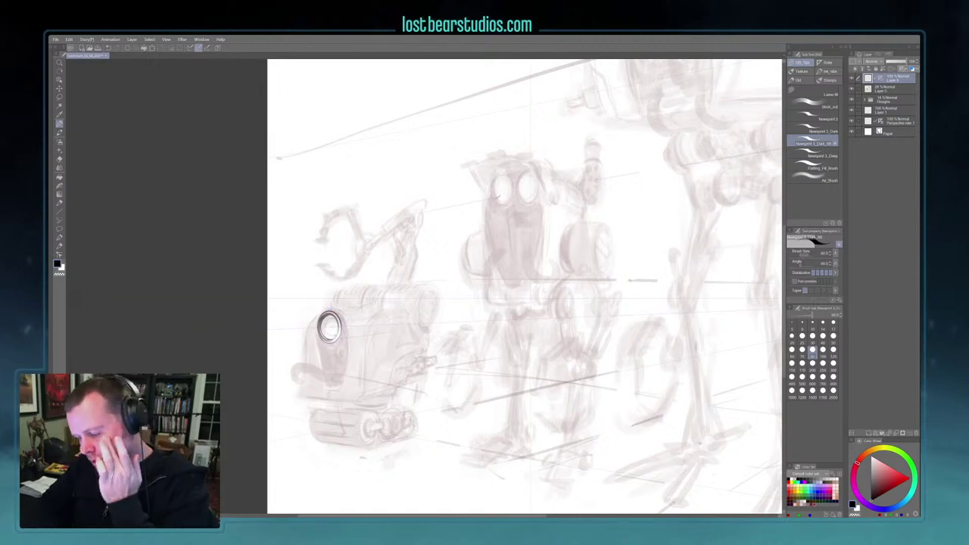
Switch snapping to the perspective ruler and ink the smallest robot's lower body edge and the top edge of its cylinder
left_click(201, 49)
left_click(207, 48)
left_click(349, 338, "ctrl")
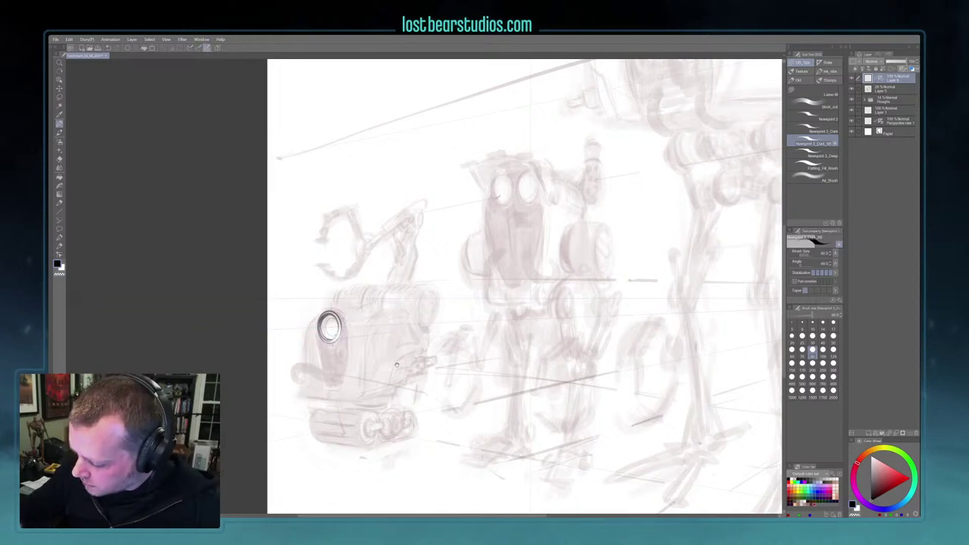
left_click_drag(391, 364, 386, 349)
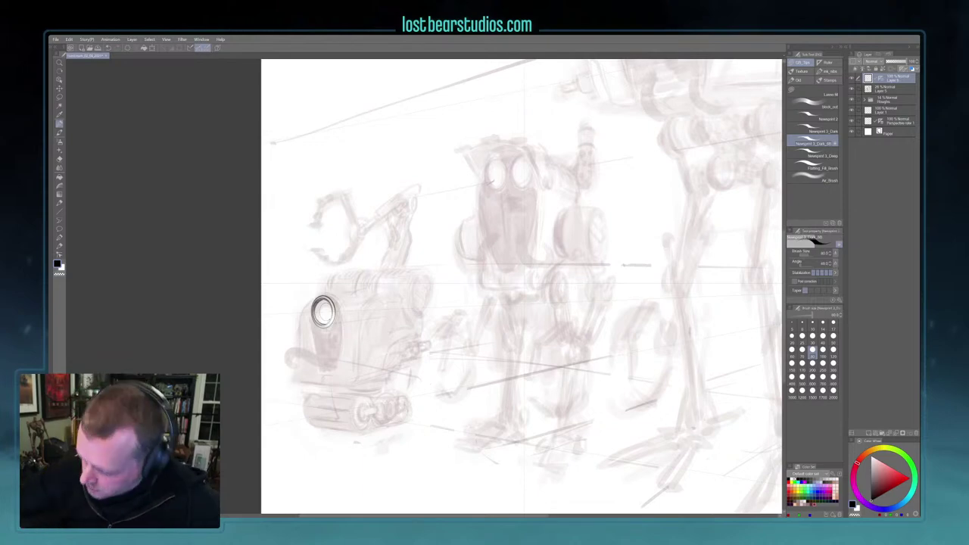
left_click_drag(302, 380, 345, 385)
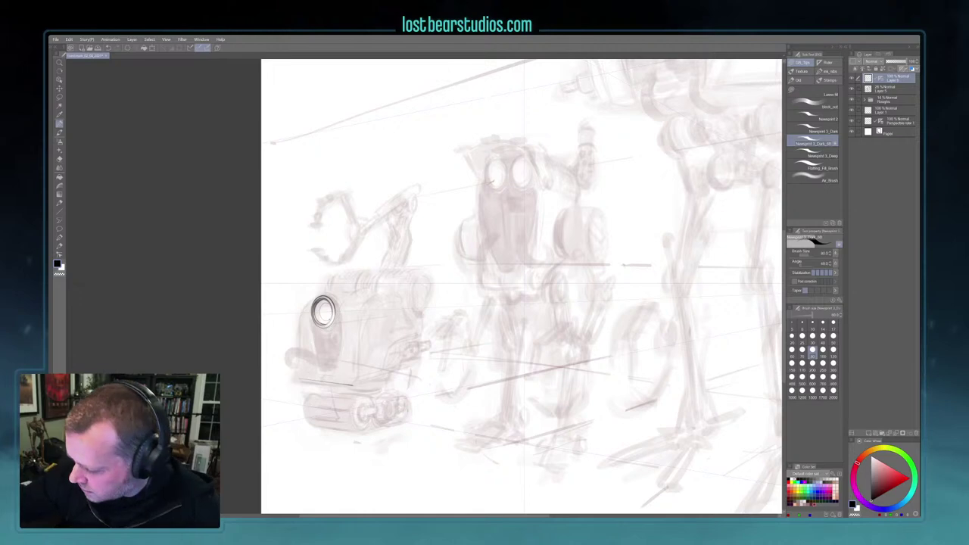
left_click_drag(356, 268, 401, 267)
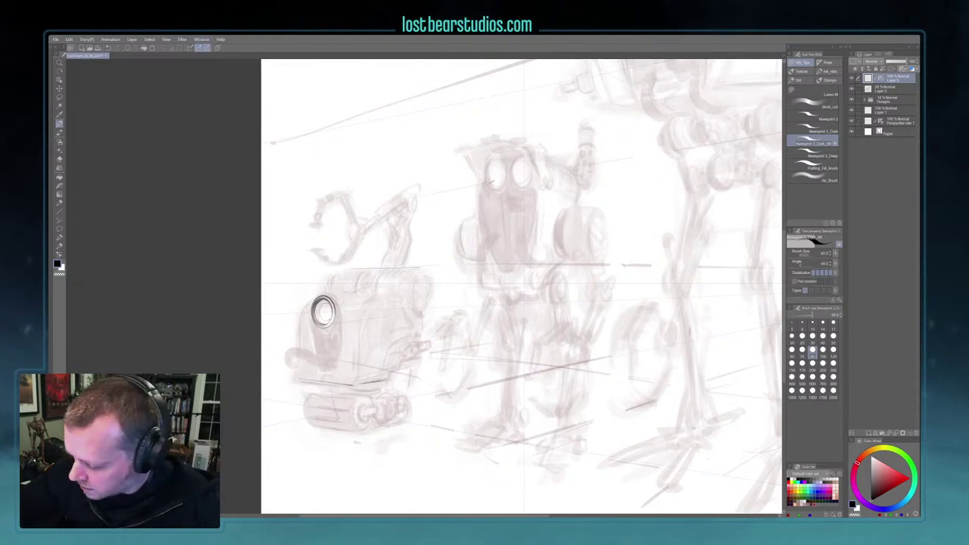
Ink the smallest robot's front shell outline, the tapered faceplate below the eye and the upper corner of its side panel freehand
left_click_drag(300, 327, 299, 356)
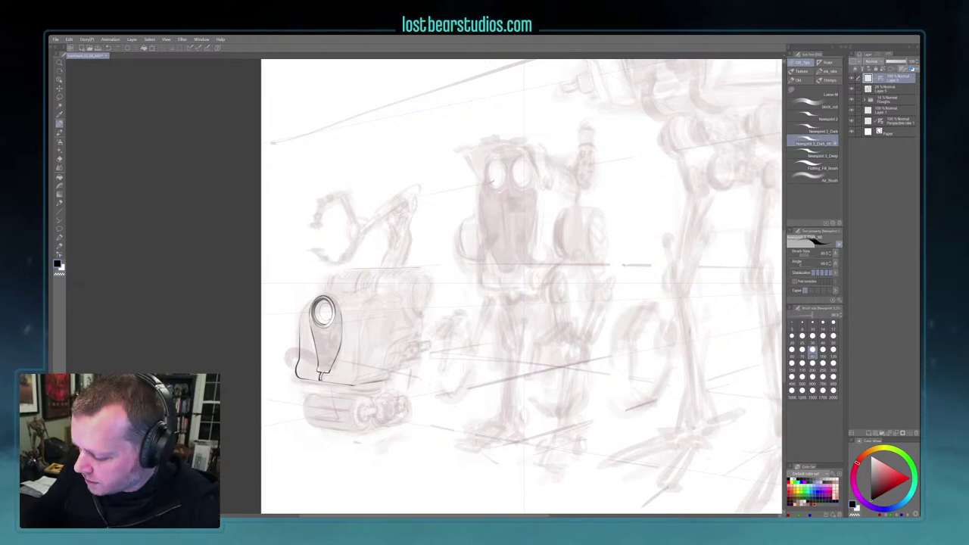
left_click_drag(410, 290, 412, 297)
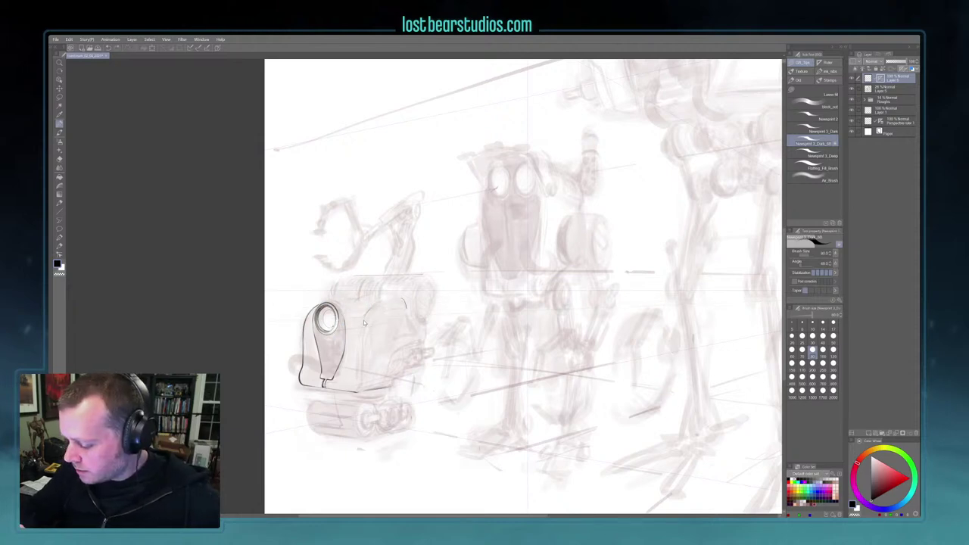
key("ctrl+j")
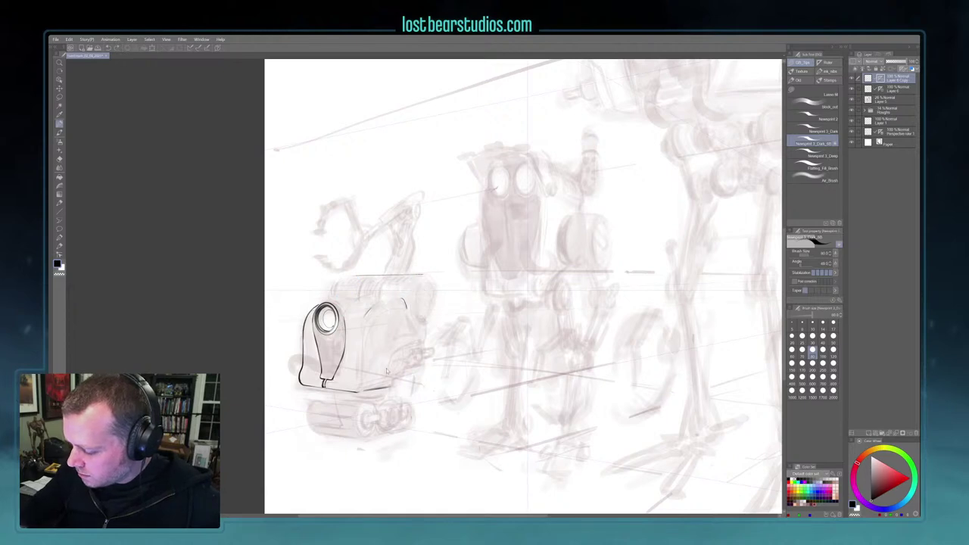
key("ctrl+z")
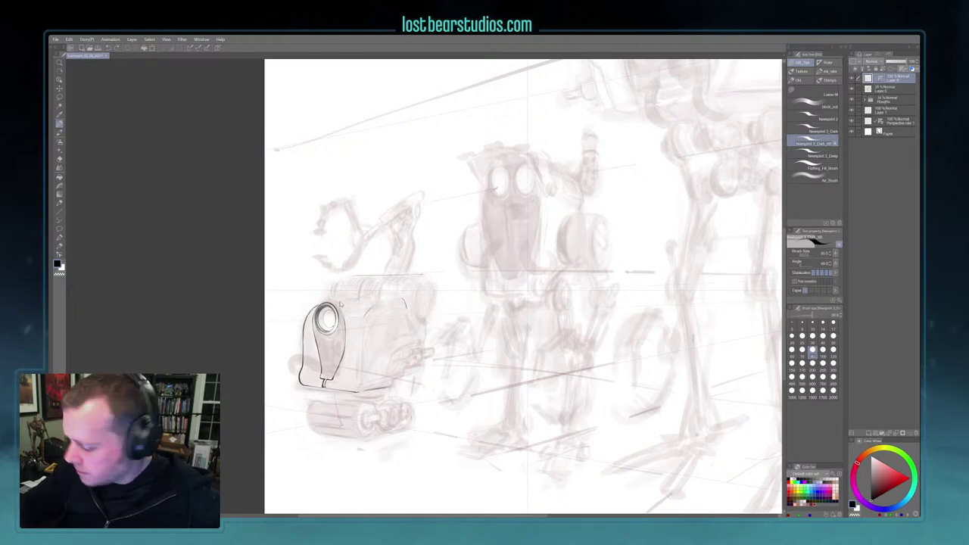
Move the ellipse ruler onto the right end of the smallest robot's top cylinder and ink the end cap's rings
left_click(338, 307, "ctrl")
left_click(340, 310, "ctrl")
left_click_drag(340, 310, 416, 300)
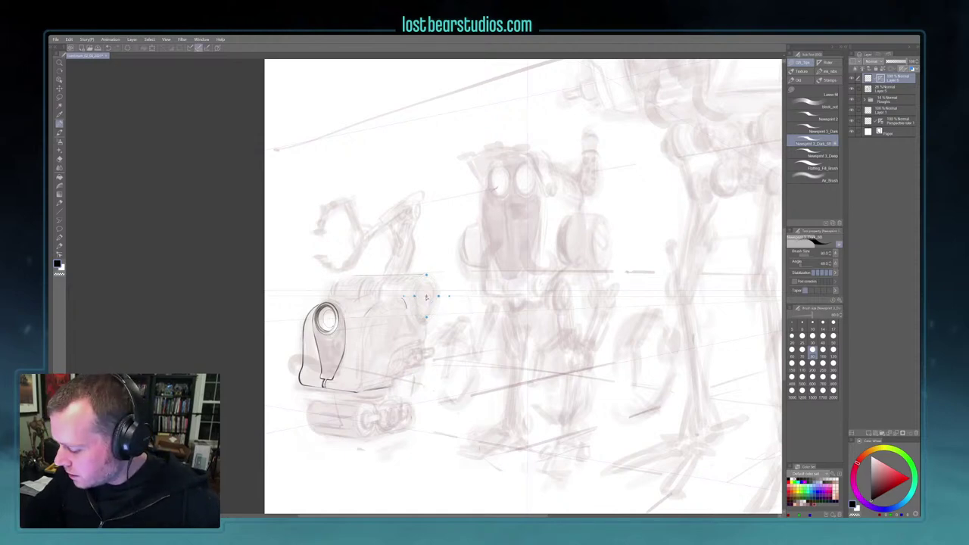
mouse_move(416, 288)
left_mouse_down()
mouse_move(417, 313)
mouse_move(435, 275)
mouse_move(415, 303)
mouse_move(435, 294)
mouse_move(426, 278)
mouse_move(420, 305)
mouse_move(428, 280)
left_mouse_up()
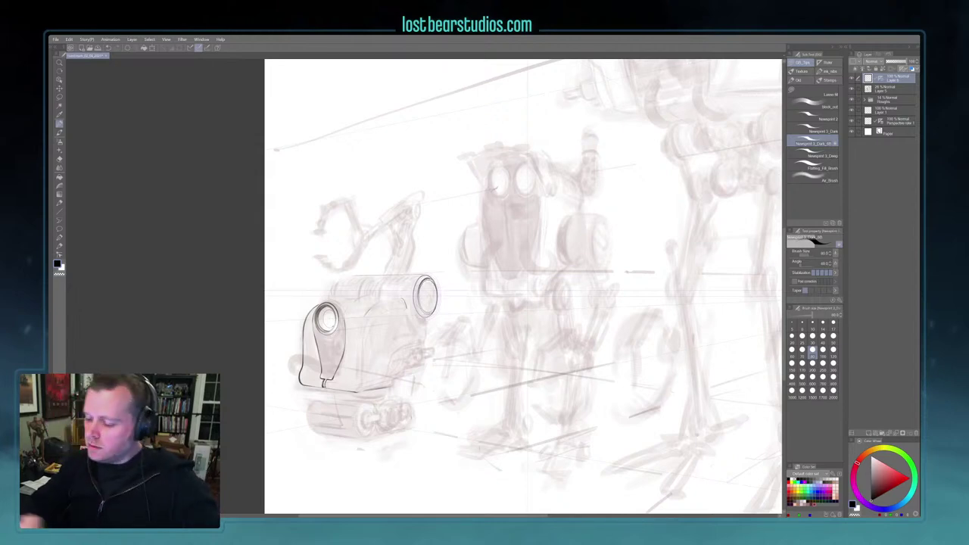
Shift the ellipse ruler slightly inward along the cylinder and ink the rim edges behind the end cap
left_click(429, 297, "ctrl")
left_click_drag(429, 298, 425, 296)
key("Return")
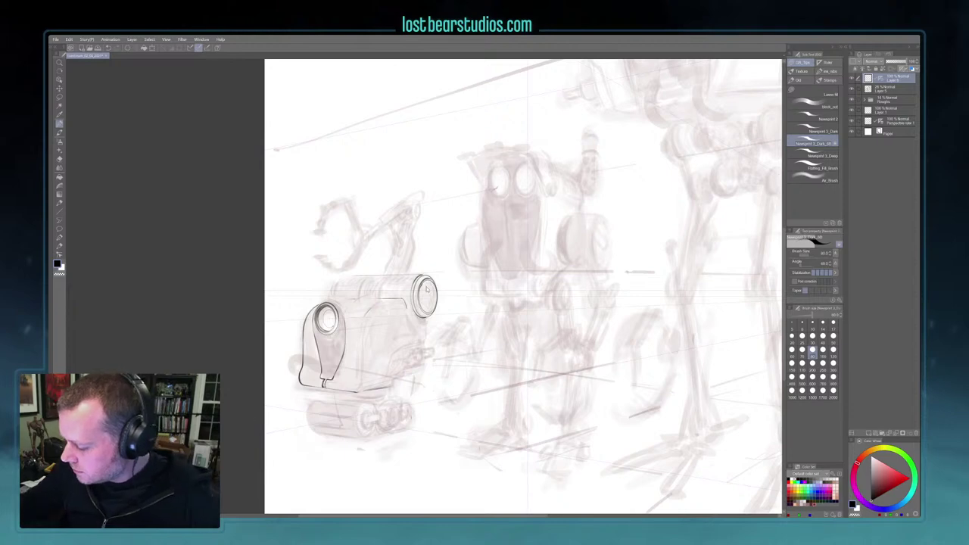
left_click(422, 297, "ctrl")
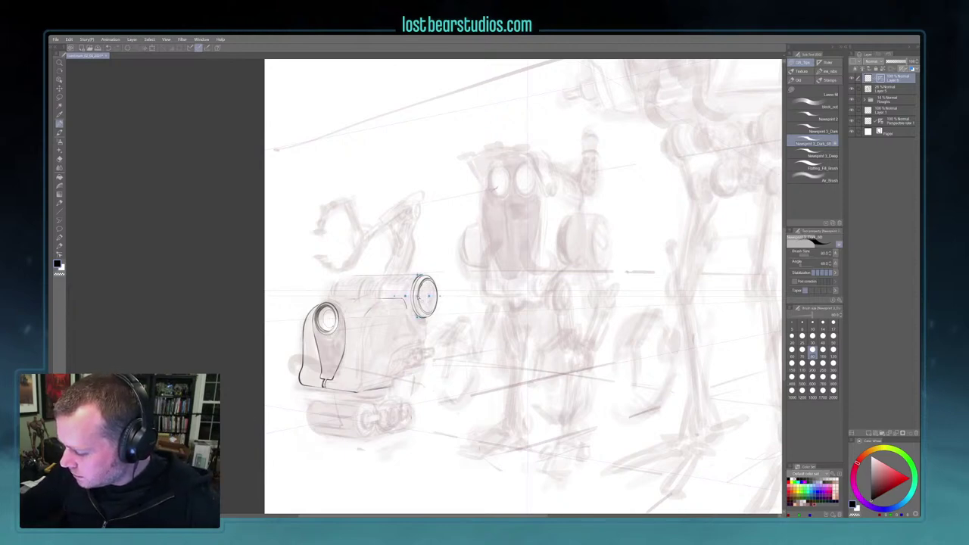
left_click(418, 296)
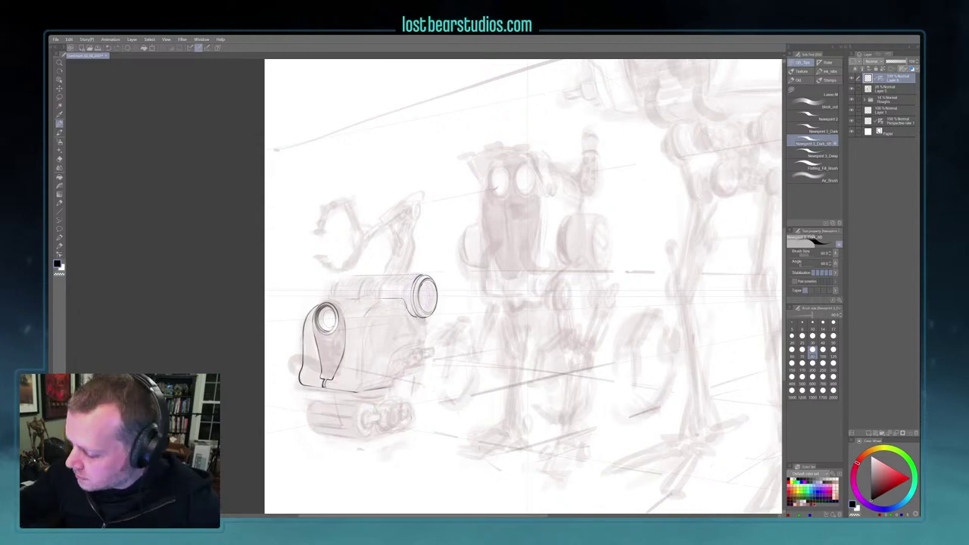
Move the ellipse ruler to the middle of the top cylinder and ink the curved inner end of its right section
left_click(411, 290, "ctrl")
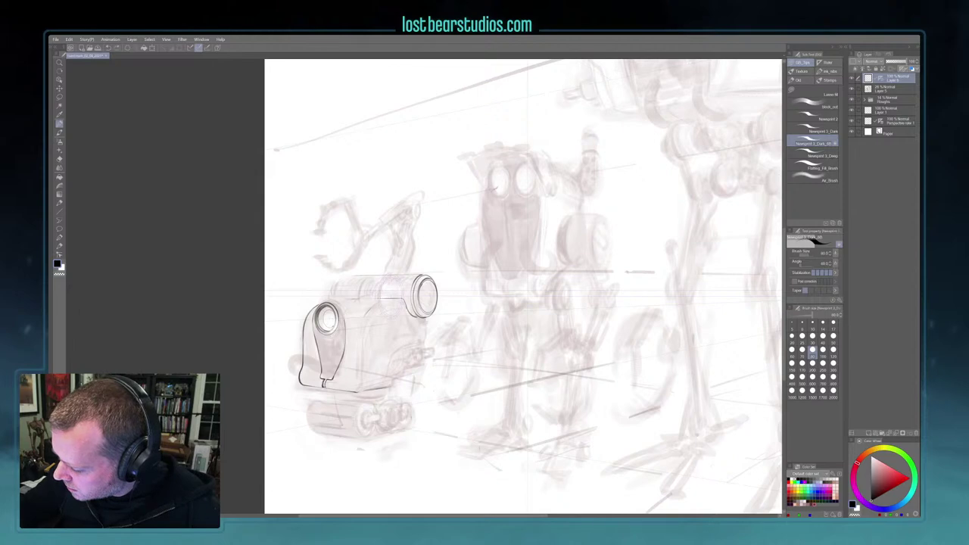
left_click(393, 296, "ctrl")
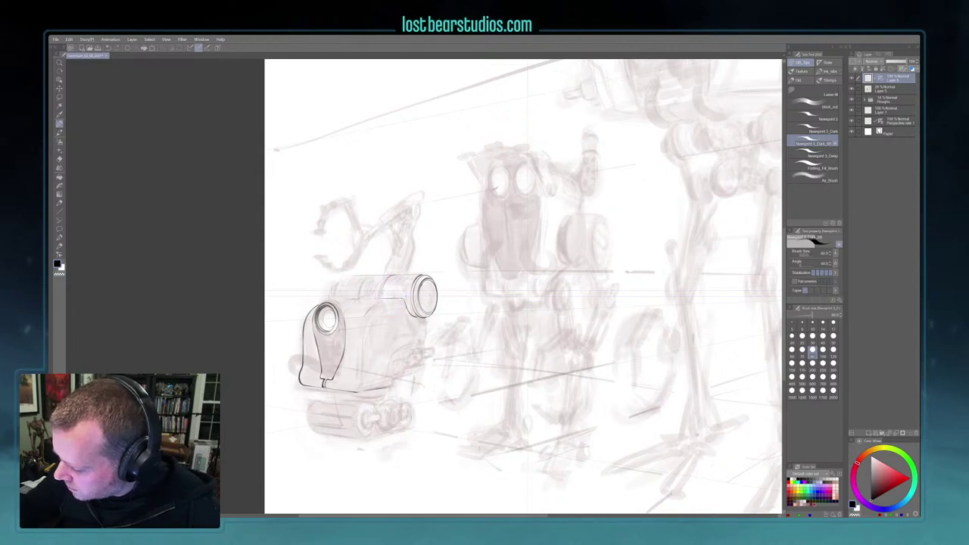
left_click(395, 298, "ctrl")
left_click_drag(383, 297, 405, 296)
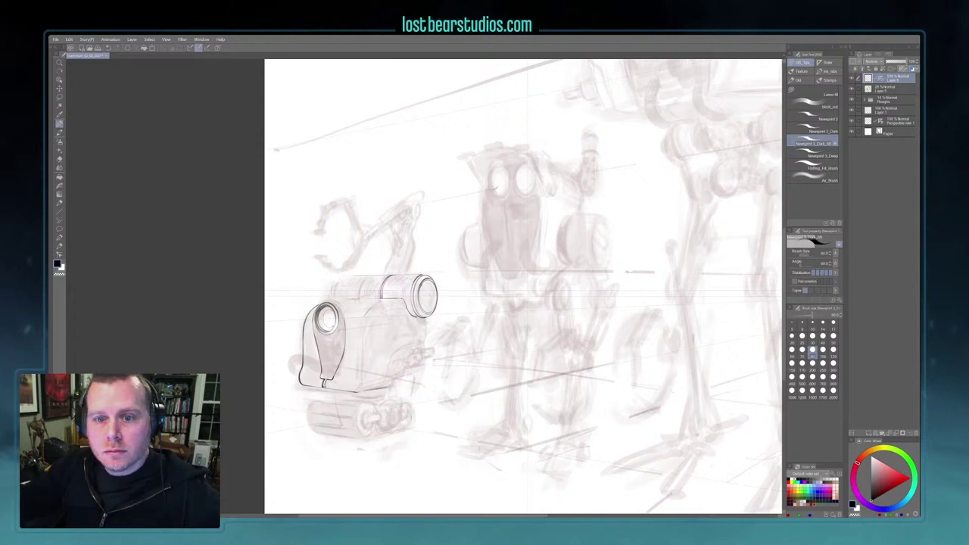
Reduce the brush size to 70 and ink the curved edges between the cylinder's two sections with the ellipse ruler
key("bracketleft")
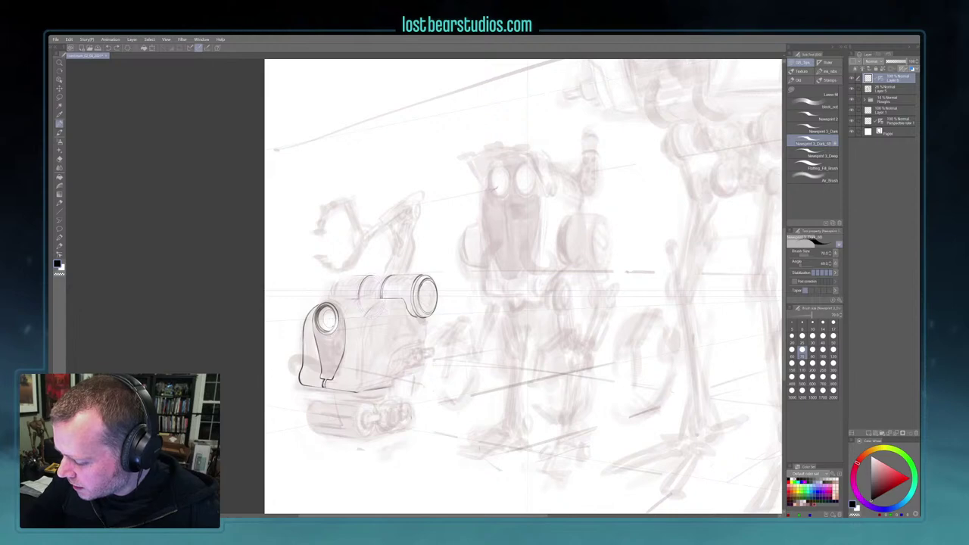
left_click(899, 121)
left_click(899, 79)
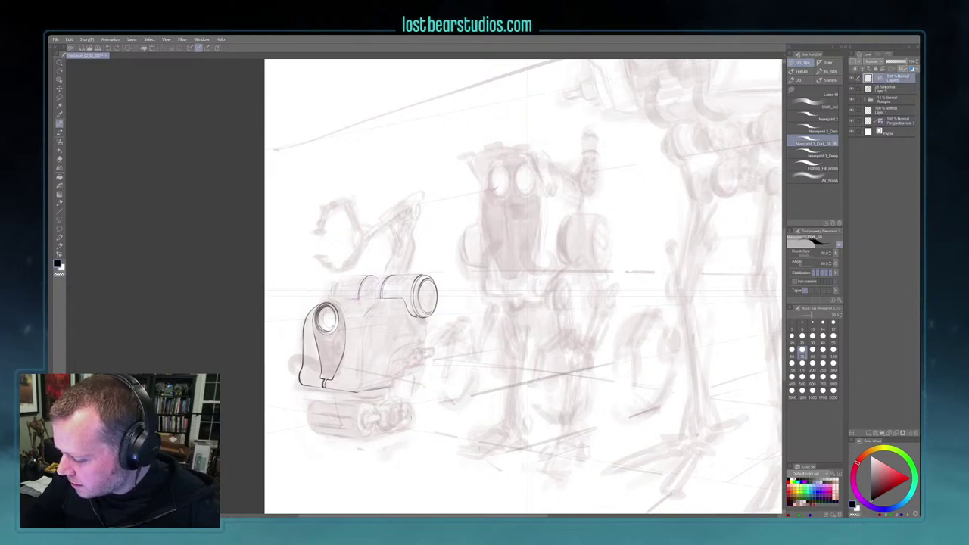
left_click(372, 297, "ctrl")
left_click(869, 79)
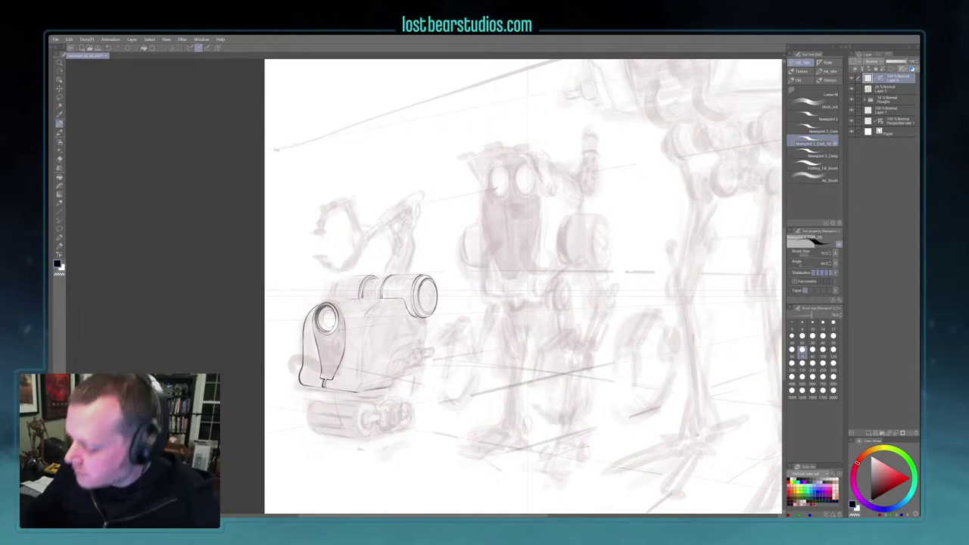
Move the ellipse ruler along the cylinder's left section and ink its remaining curved bands and rounded far end
left_click(376, 297, "ctrl")
left_click_drag(375, 297, 363, 297)
key("ctrl+z")
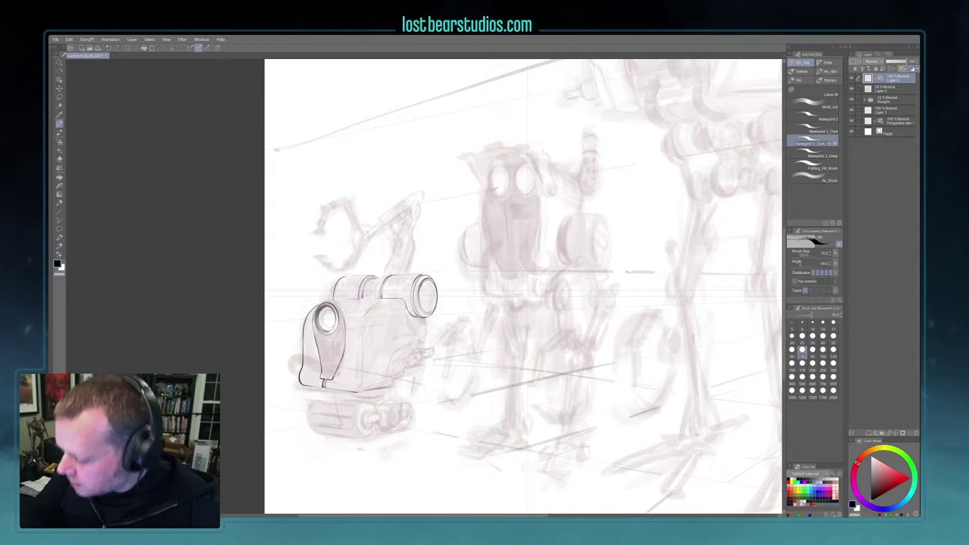
left_click(346, 296, "ctrl")
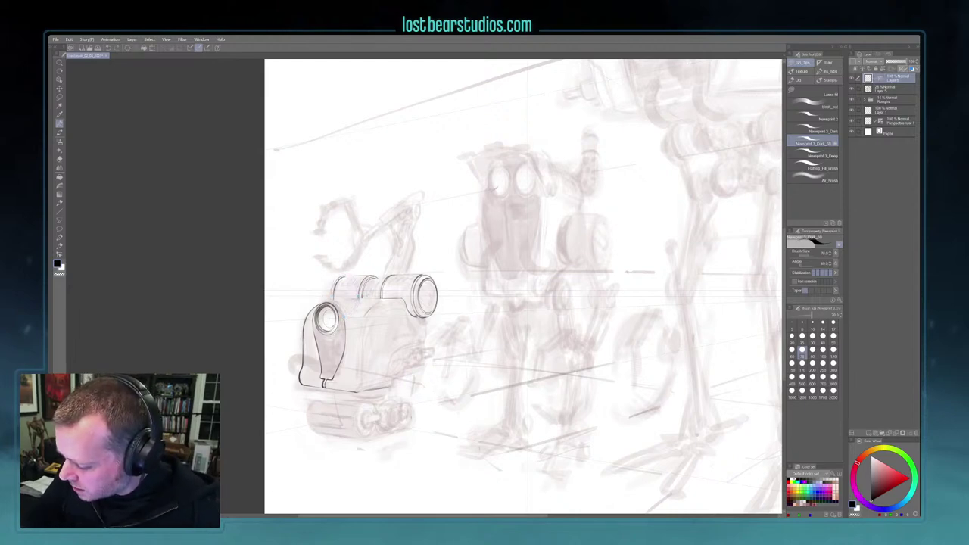
key("ctrl+z")
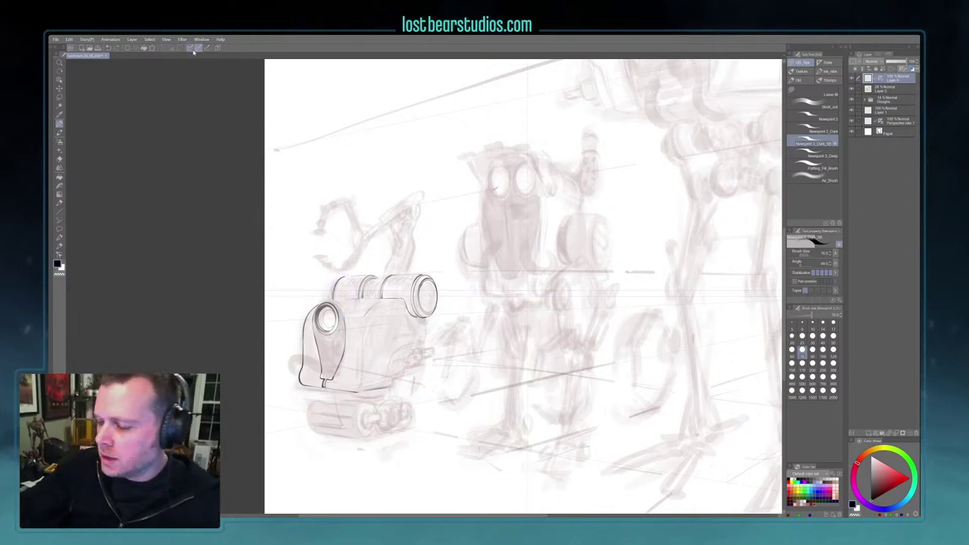
Raise the brush size to 80, ink the side panel's curved seam on the body and clean up lines with transparent colour
key("]")
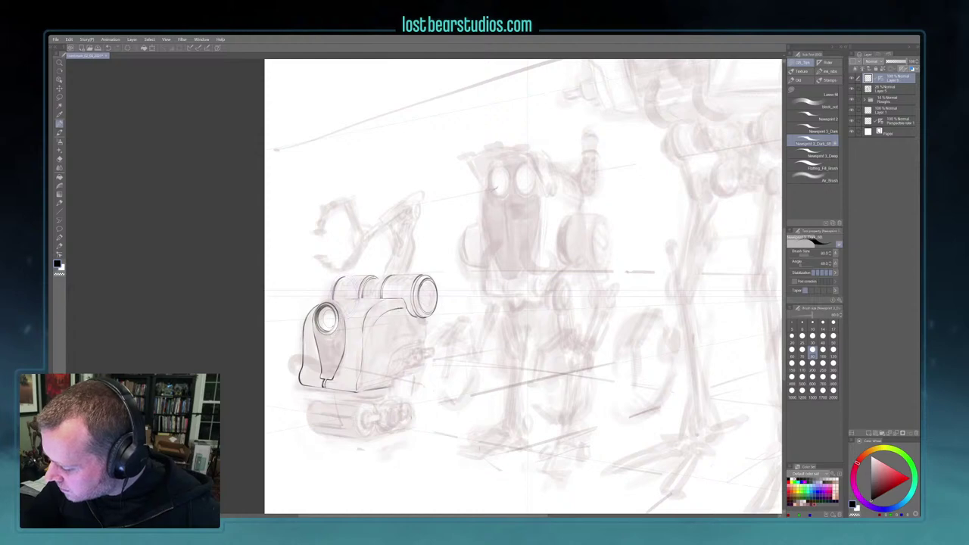
key("c")
key("x")
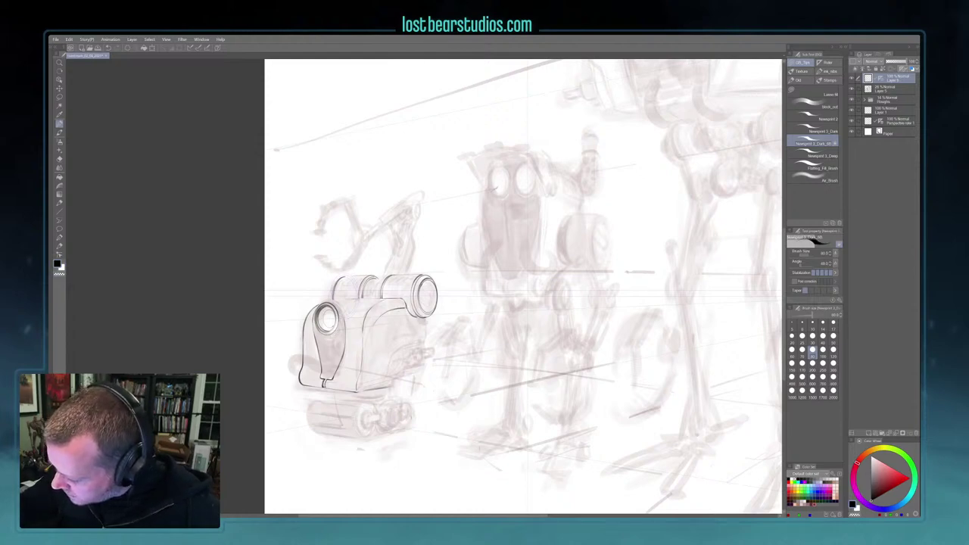
key("x")
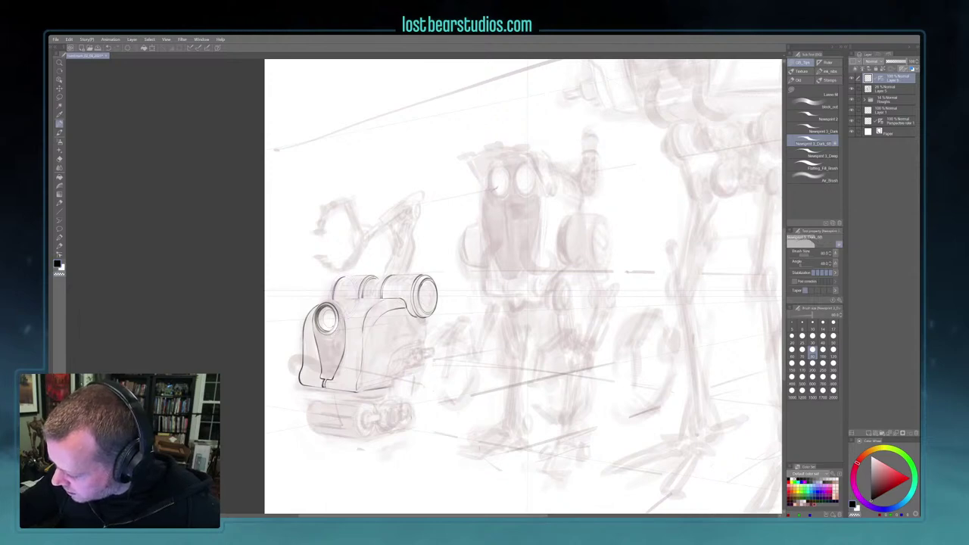
key("c")
key("c")
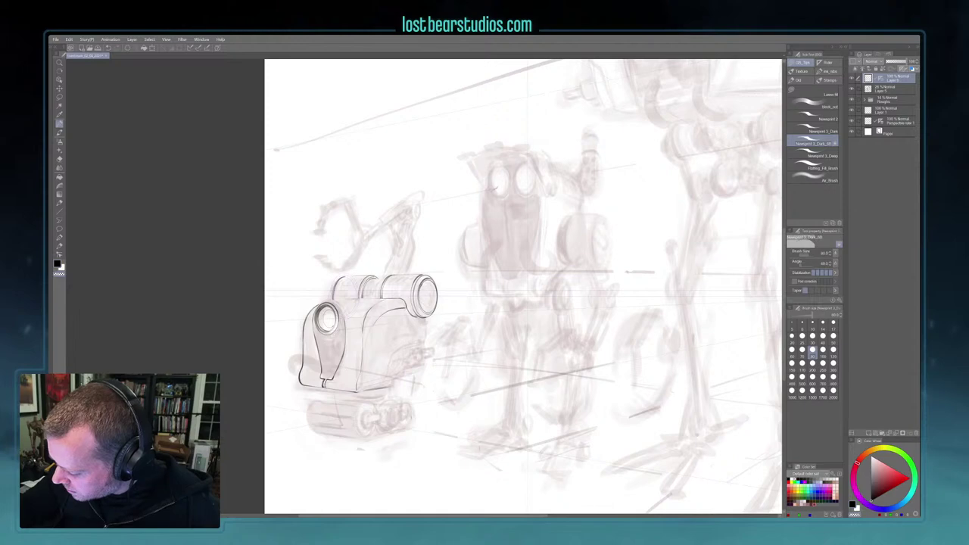
Ink a parallel inner contour on the body's side panel and inset panel outlines on both cylinder sections
key("x")
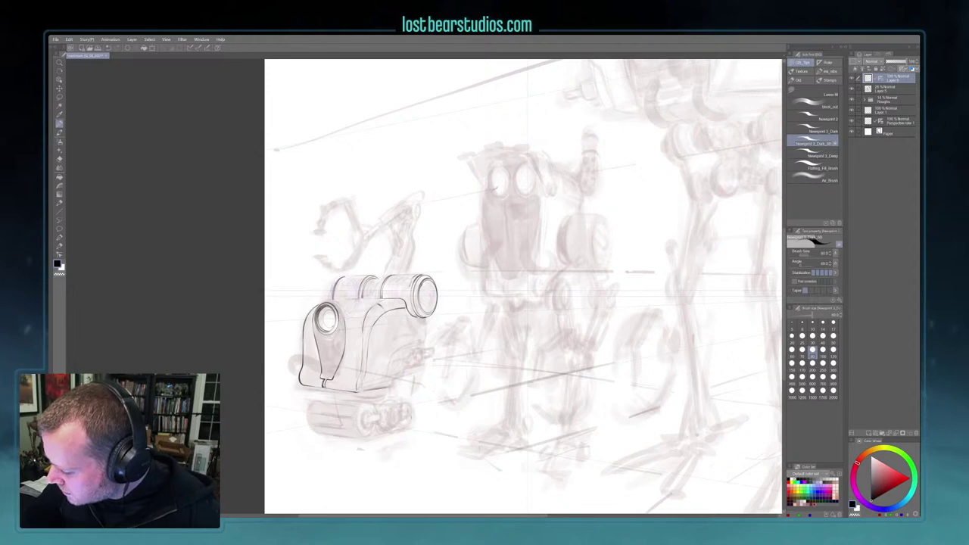
left_click(199, 47)
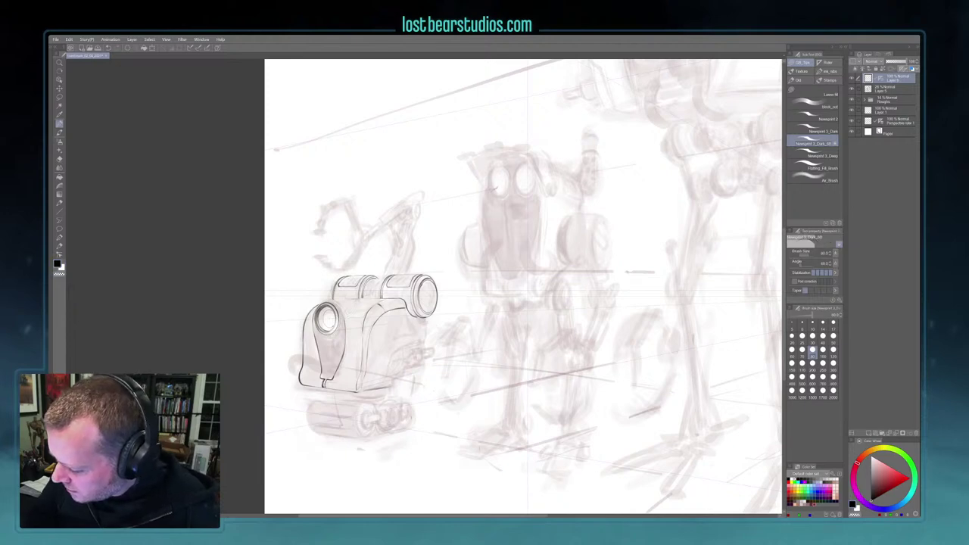
Ink the rear and lower contour of the small tracked robot's body over the rough sketch
key("c")
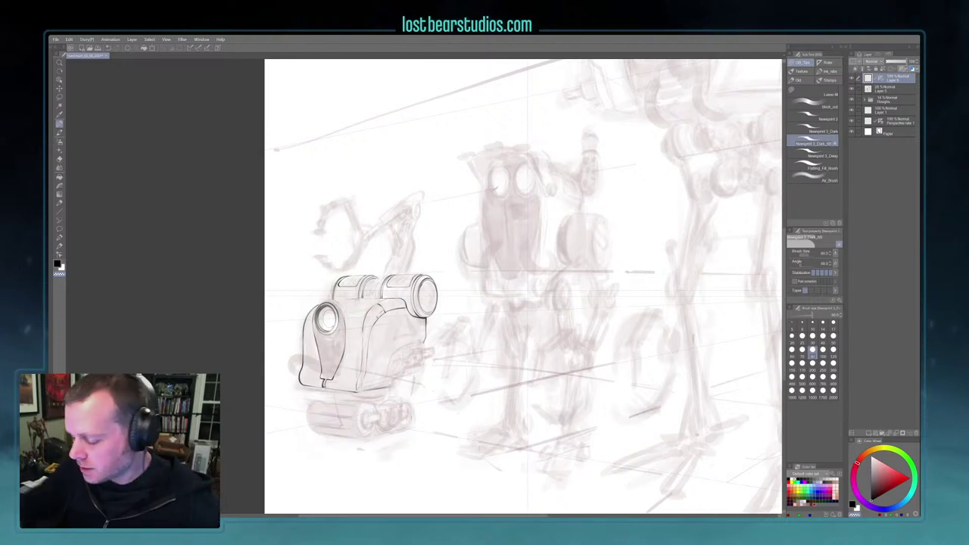
left_click(199, 48)
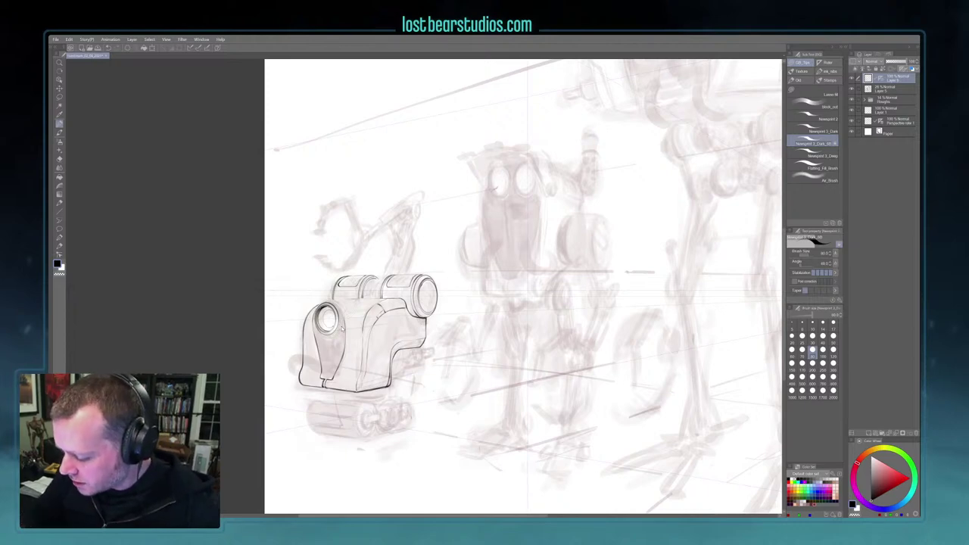
Ink the circular rim around the small robot's headlight with ruler snapping, redoing unsatisfactory strokes and cleaning up the ring
key("ctrl+2")
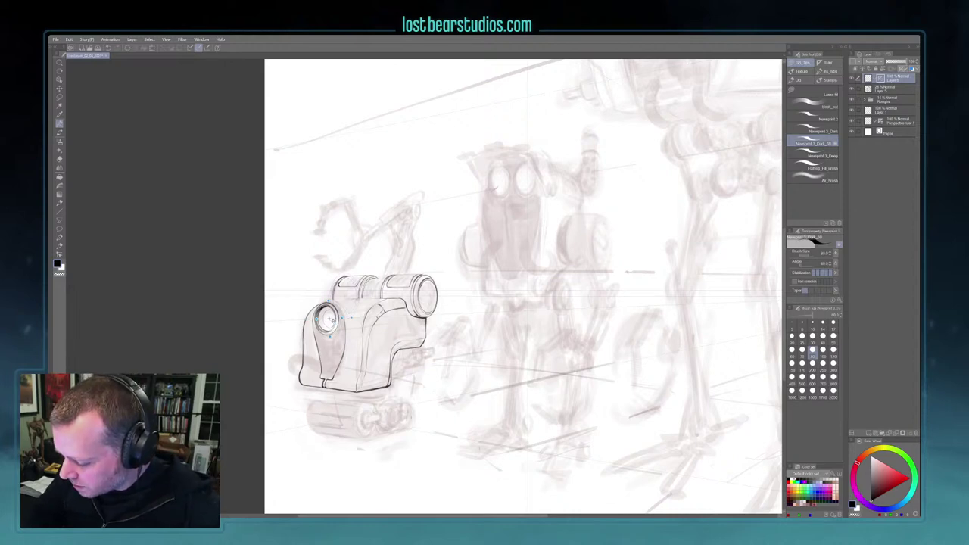
left_click_drag(331, 315, 331, 323)
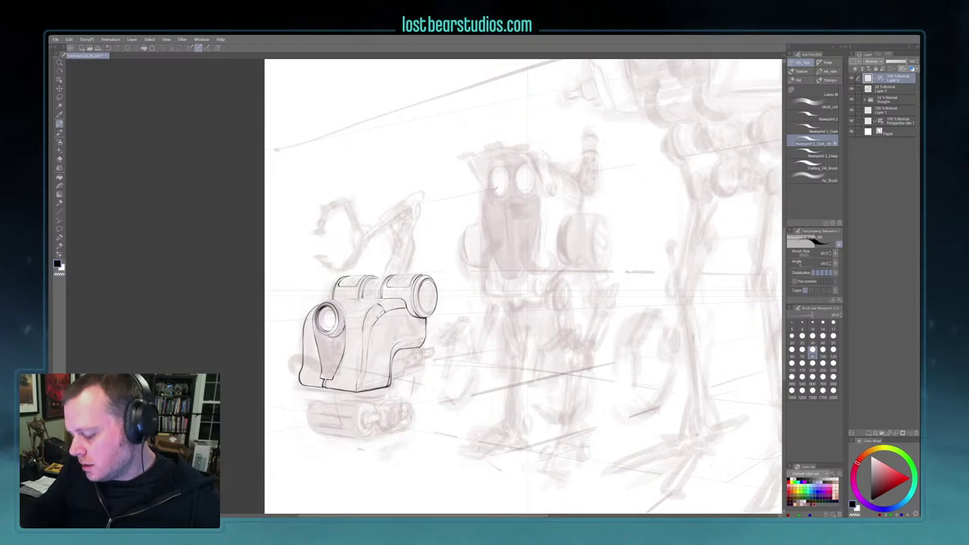
key("ctrl+z")
left_click(345, 317, "ctrl")
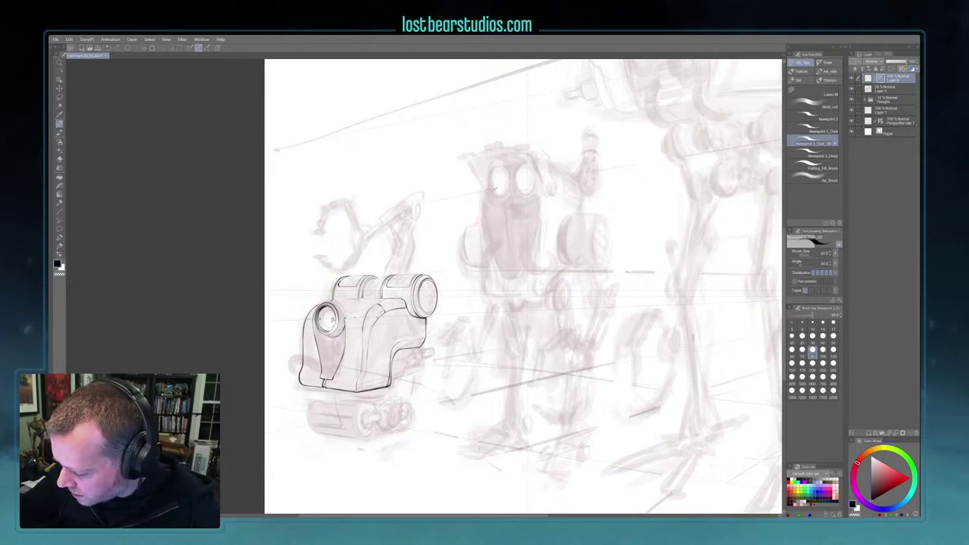
mouse_move(327, 306)
left_mouse_down()
mouse_move(331, 313)
mouse_move(333, 297)
mouse_move(320, 323)
left_mouse_up()
key("ctrl+z")
left_click(344, 317, "ctrl")
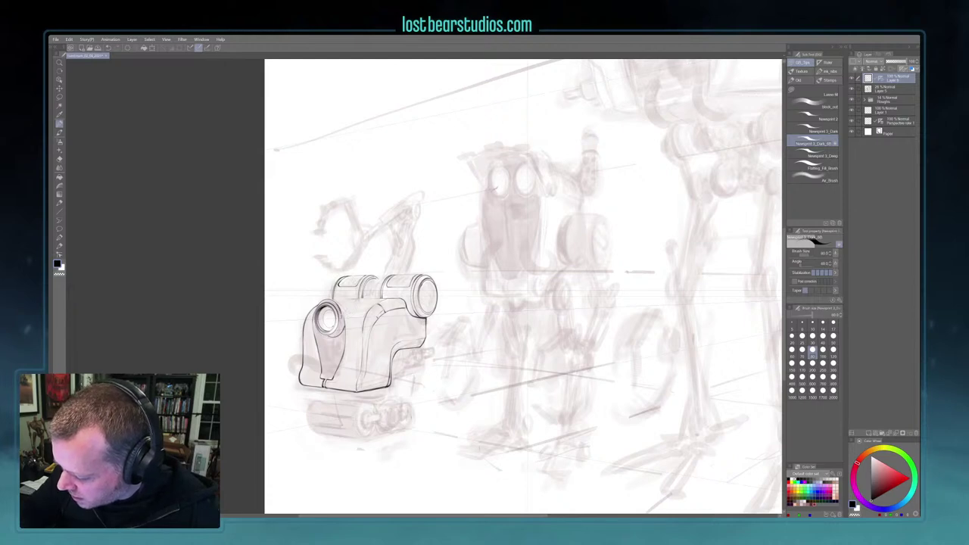
left_click_drag(331, 301, 338, 307)
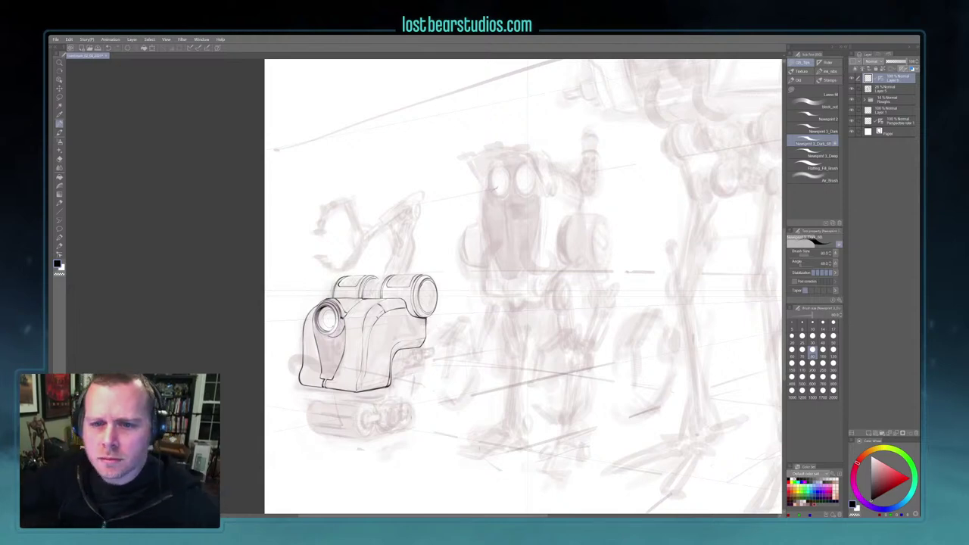
key("c")
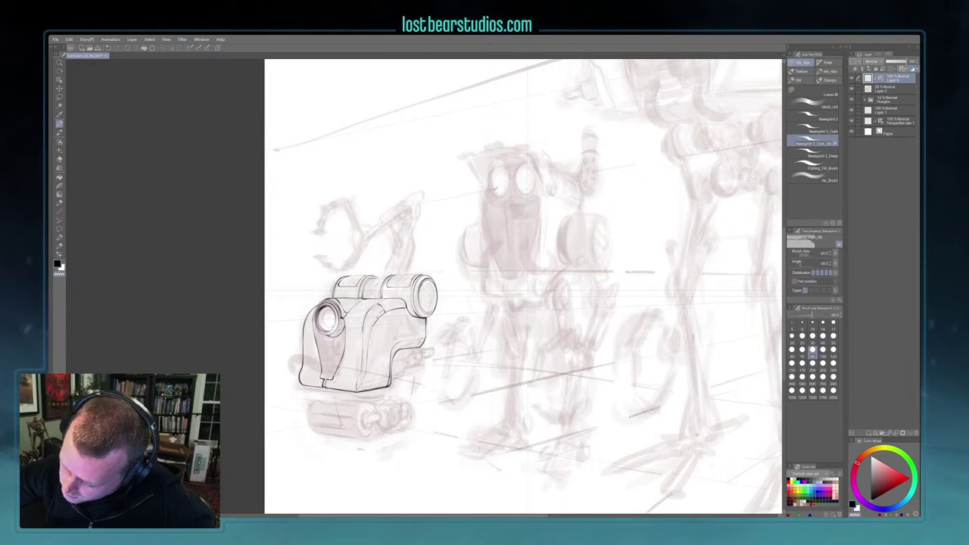
key("c")
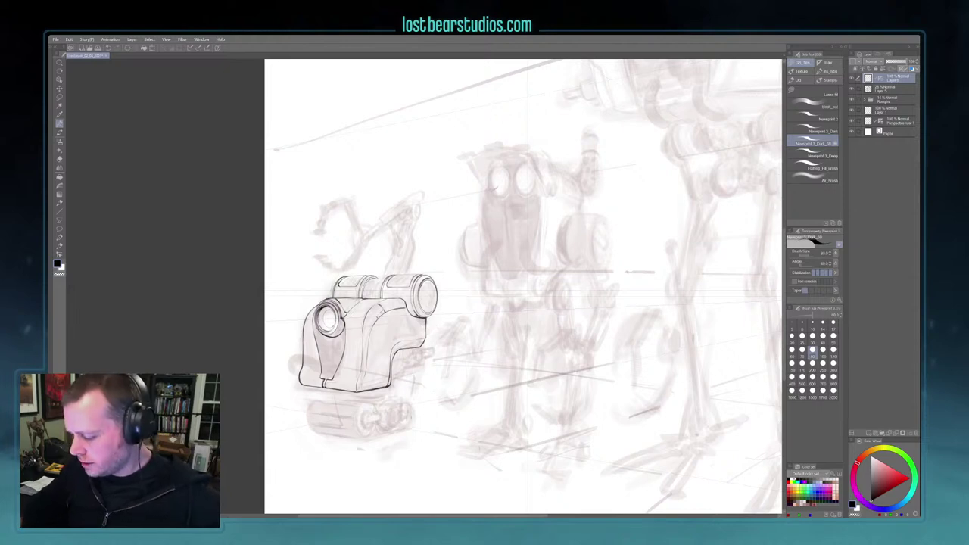
Move the circle ruler to the elbow joint of the small robot's raised arm and ink the round joint
left_click_drag(518, 244, 517, 250)
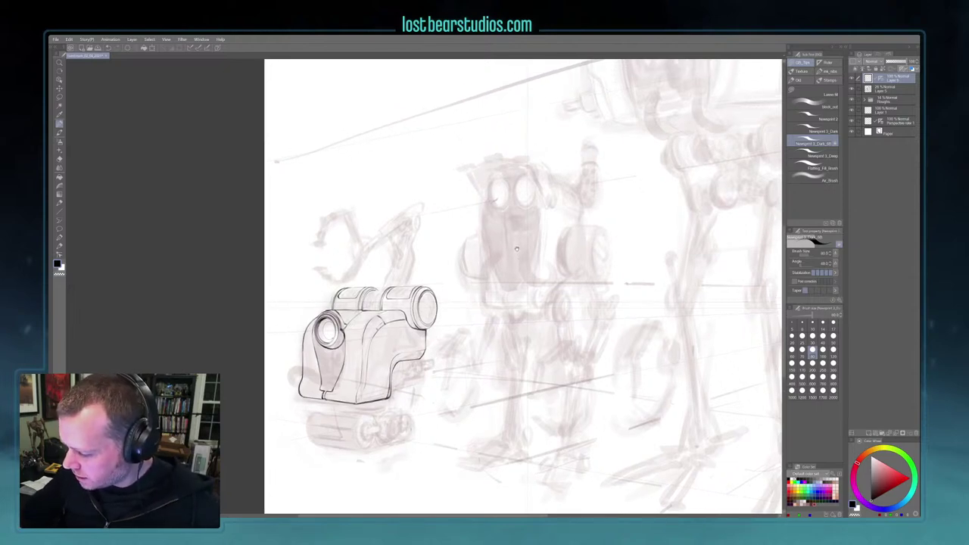
left_click(880, 78)
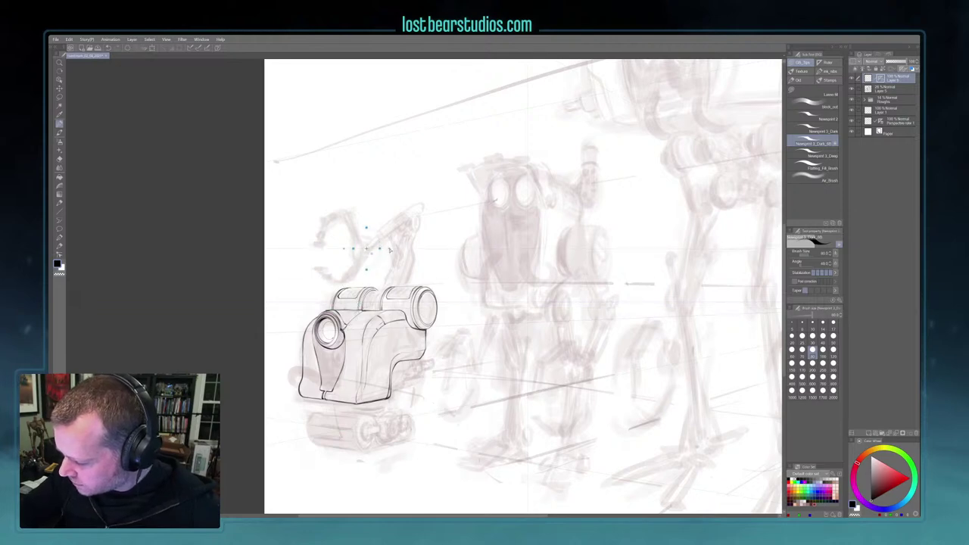
key("ctrl+2")
left_click(869, 78)
left_click(367, 250, "ctrl")
key("ctrl+z")
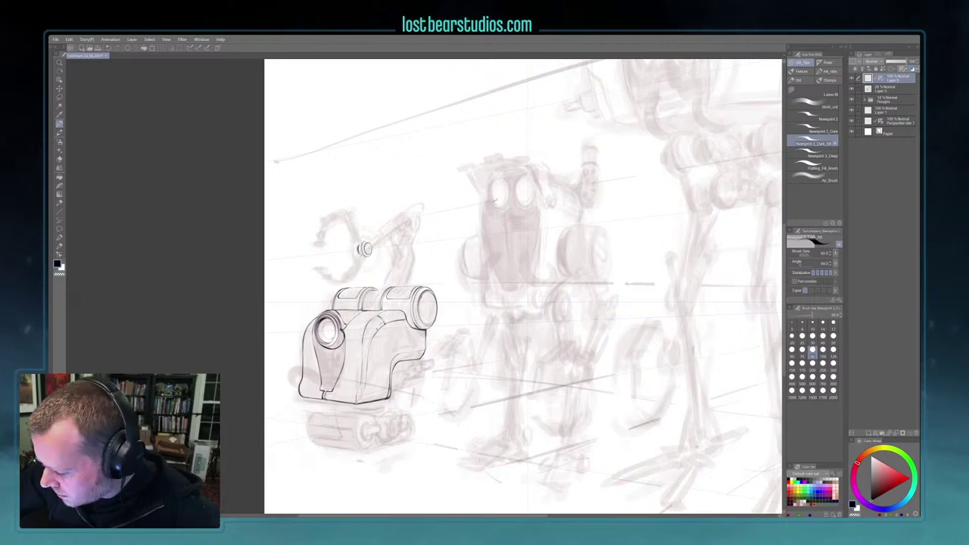
Ink the arm segment rising from the round elbow joint and the angled link at its upper end
left_click_drag(360, 244, 347, 222)
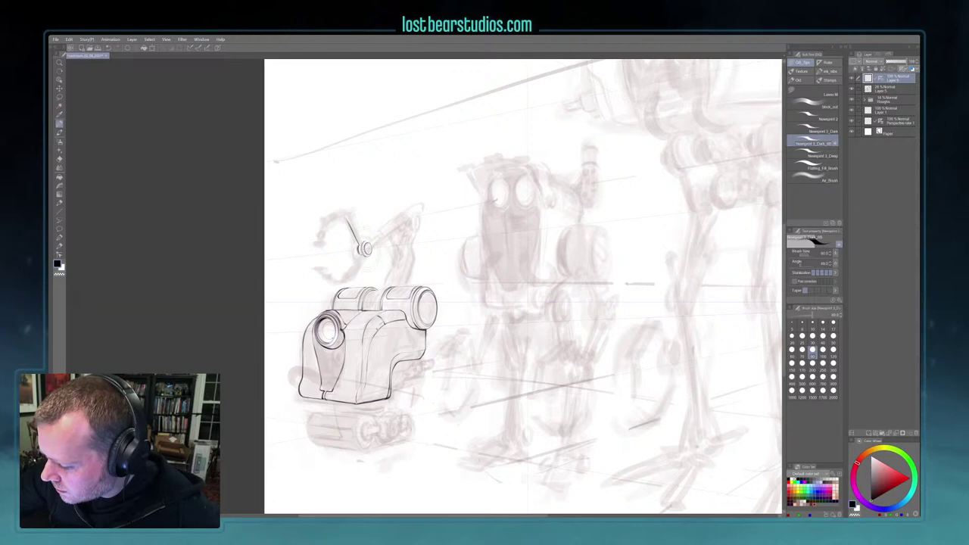
mouse_move(352, 218)
left_mouse_down()
mouse_move(360, 235)
mouse_move(356, 227)
left_mouse_up()
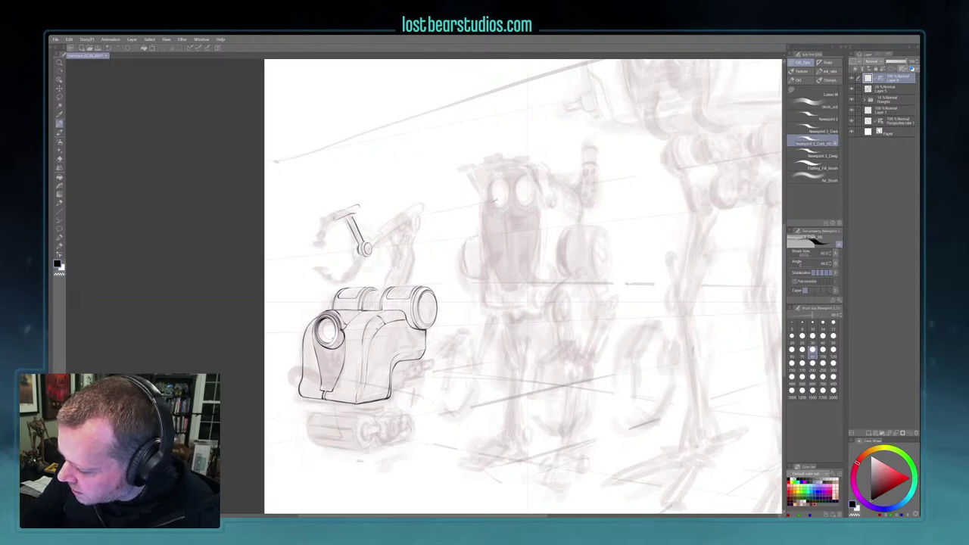
key("ctrl+z")
key("ctrl+z")
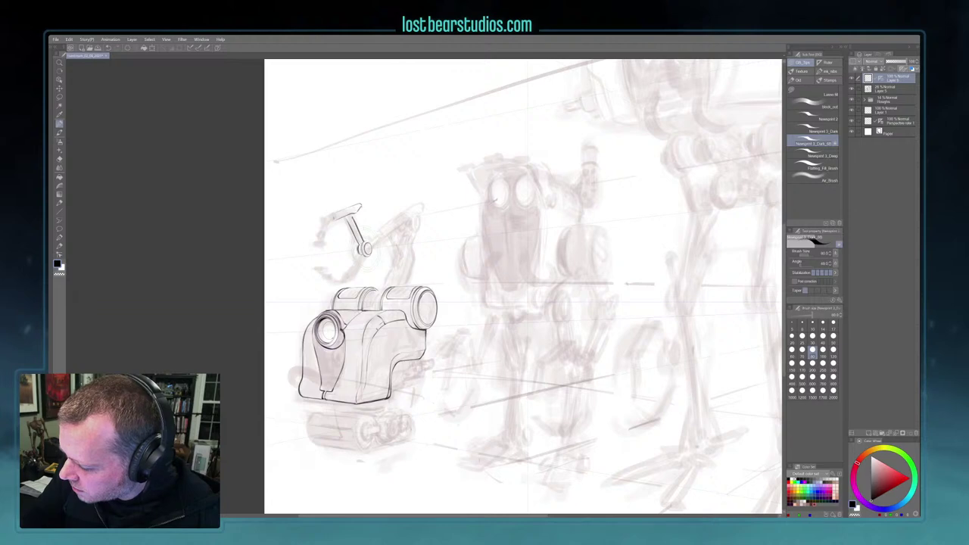
Refine the raised arm segment and add piston details beside it, alternating between transparent and black colour
key("c")
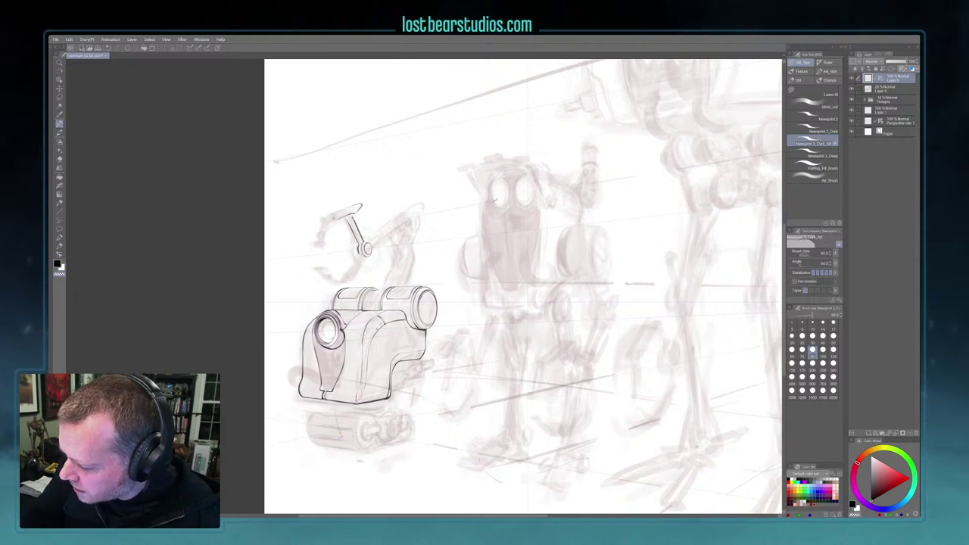
key("c")
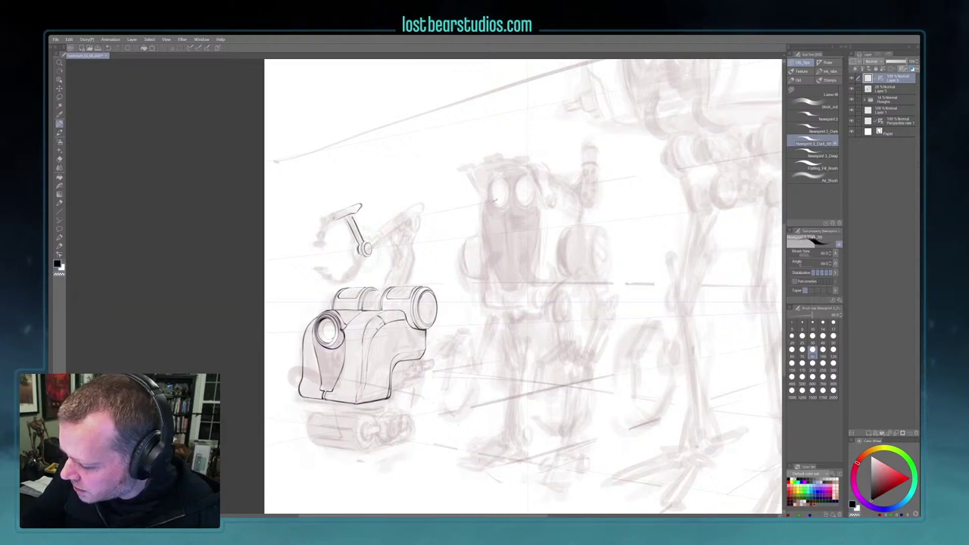
key("c")
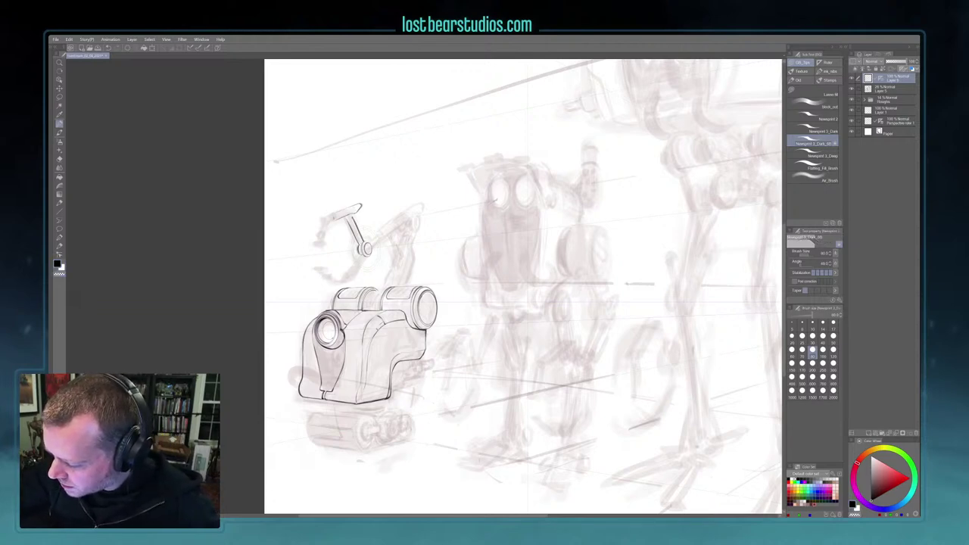
key("c")
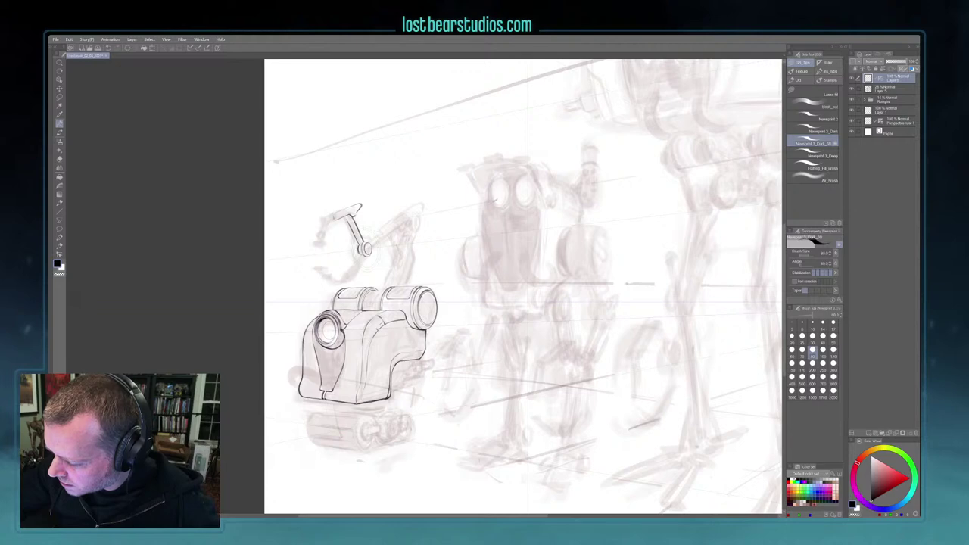
key("c")
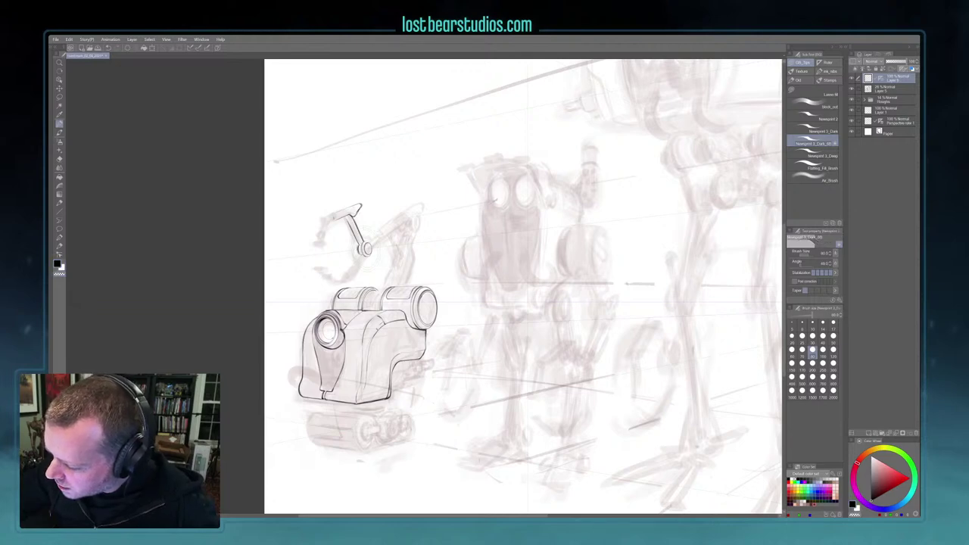
key("c")
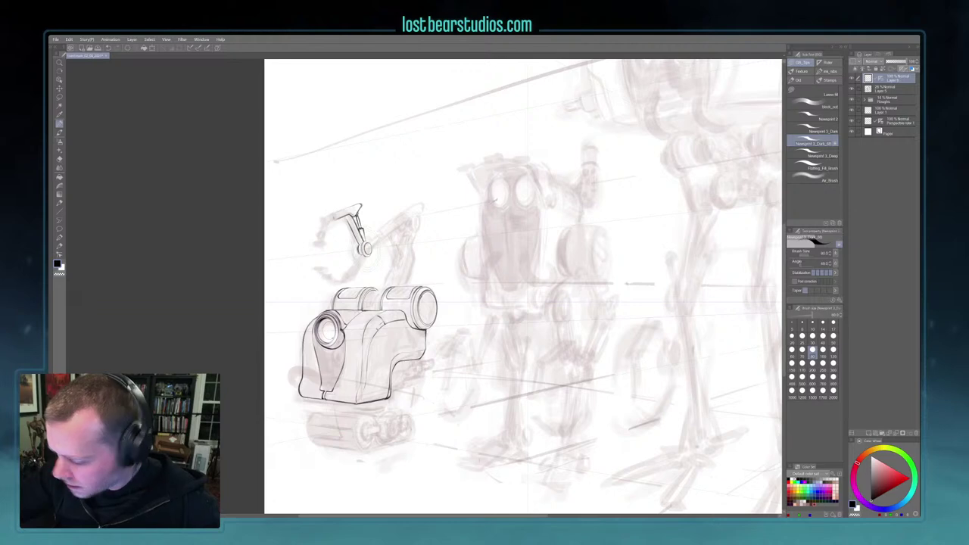
Ink the arm's upper link and the thin link hanging from its outer end, varying the brush size between 70 and 100
key("]")
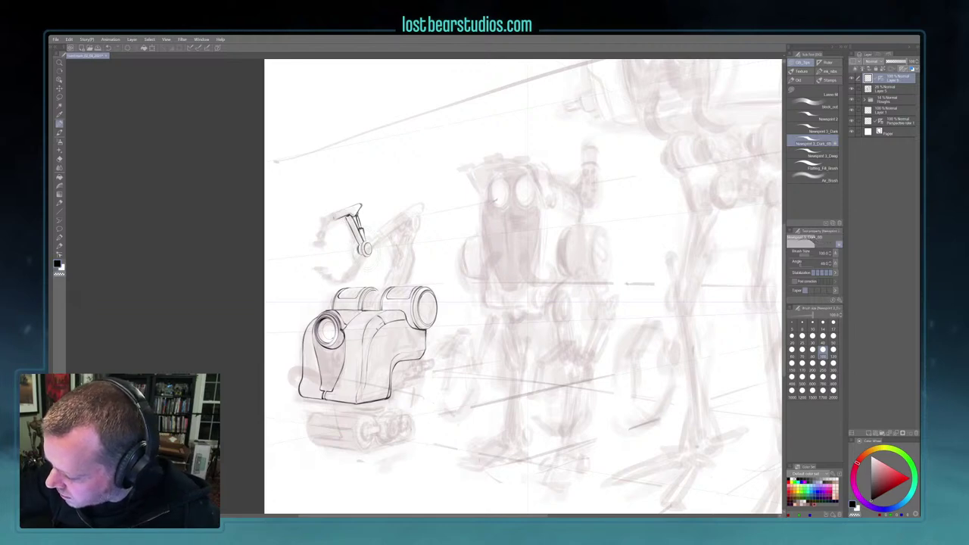
key("bracketright")
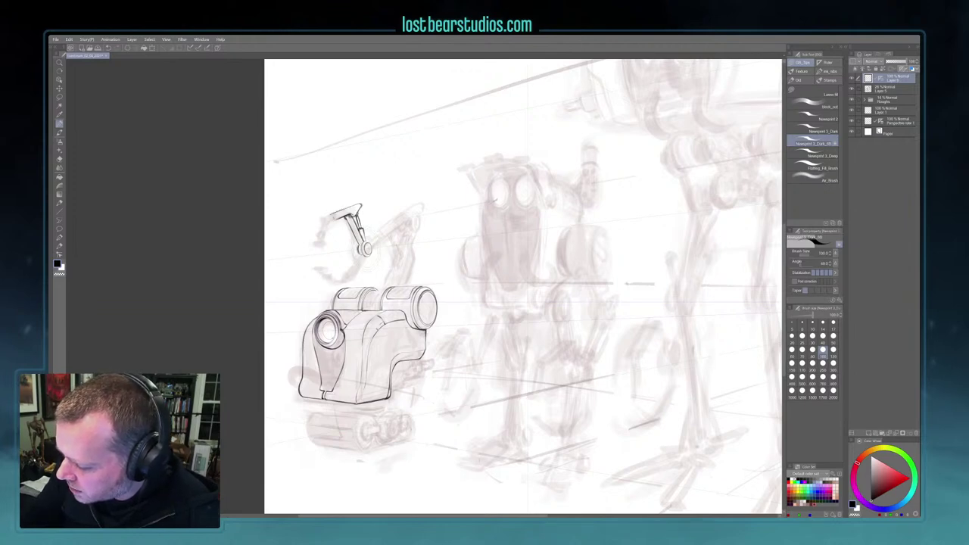
key("bracketleft")
key("bracketleft")
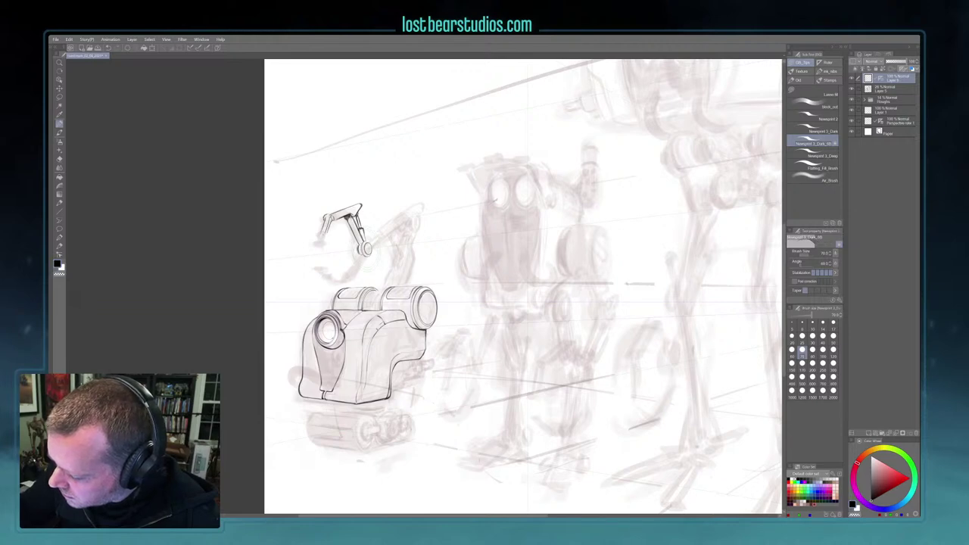
key("bracketright")
key("bracketright")
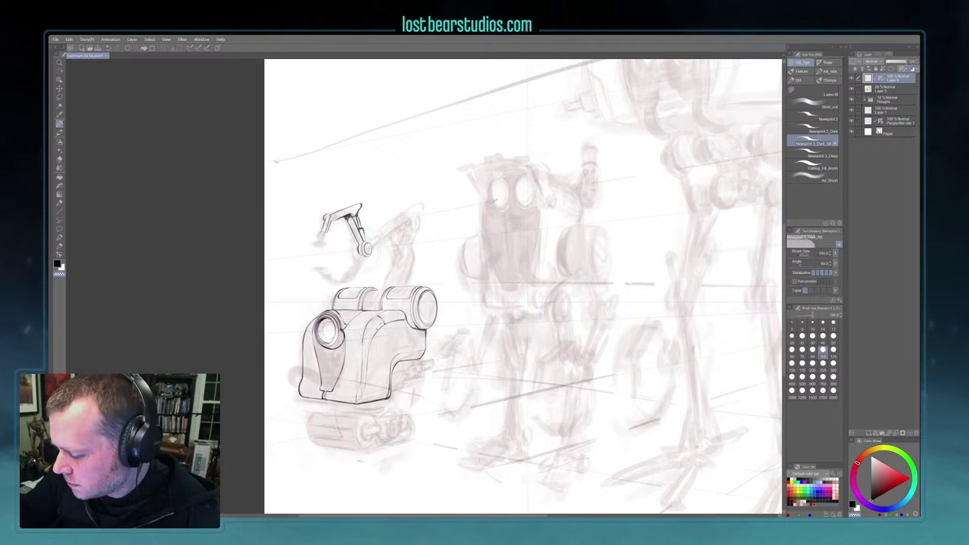
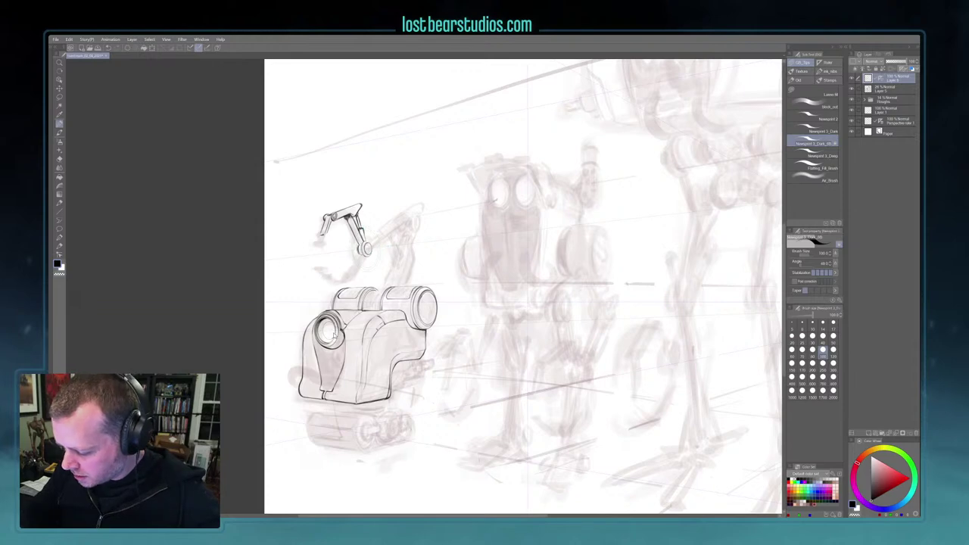
Ink the inner rings of the arm's elbow joint and the headlight using the circle rulers
left_click(337, 342, "ctrl")
key("ctrl+z")
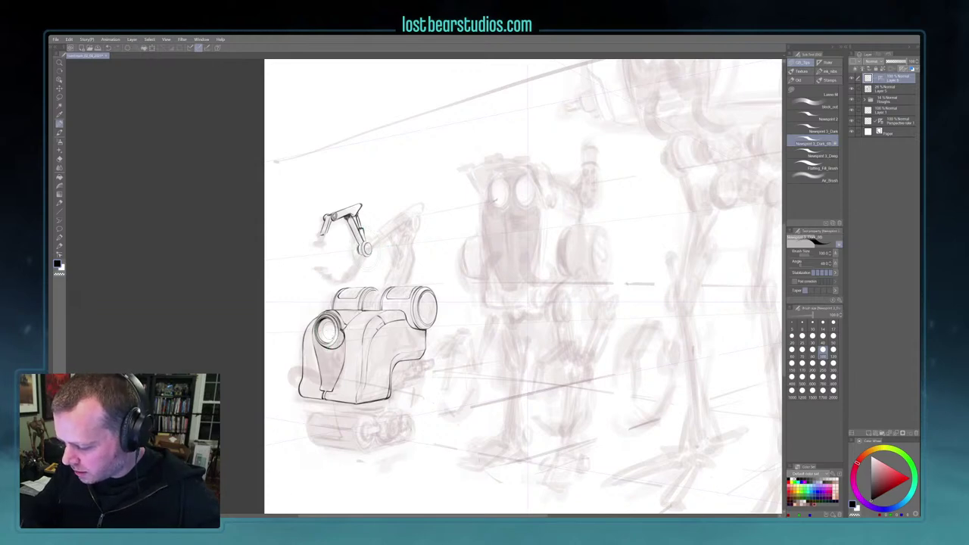
left_click(520, 303, "ctrl")
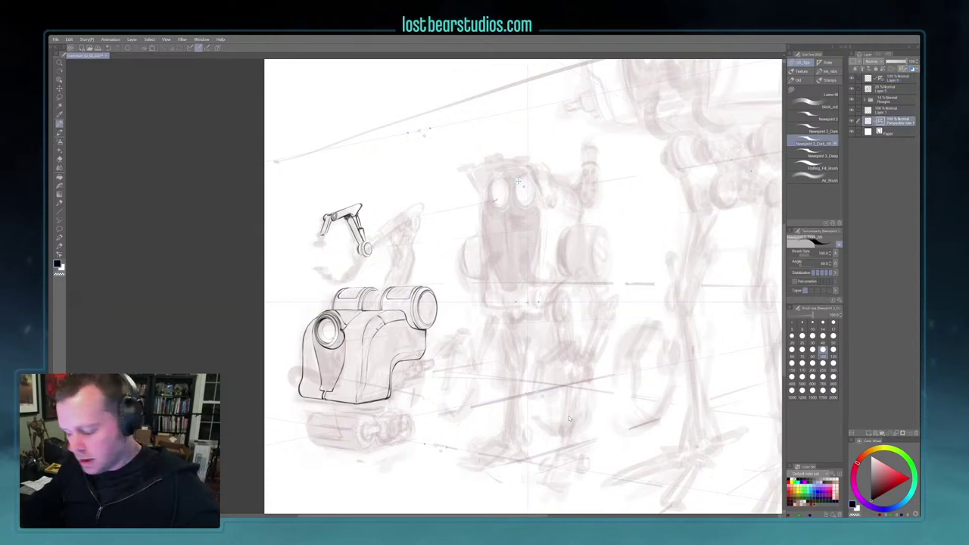
left_click(569, 418, "ctrl")
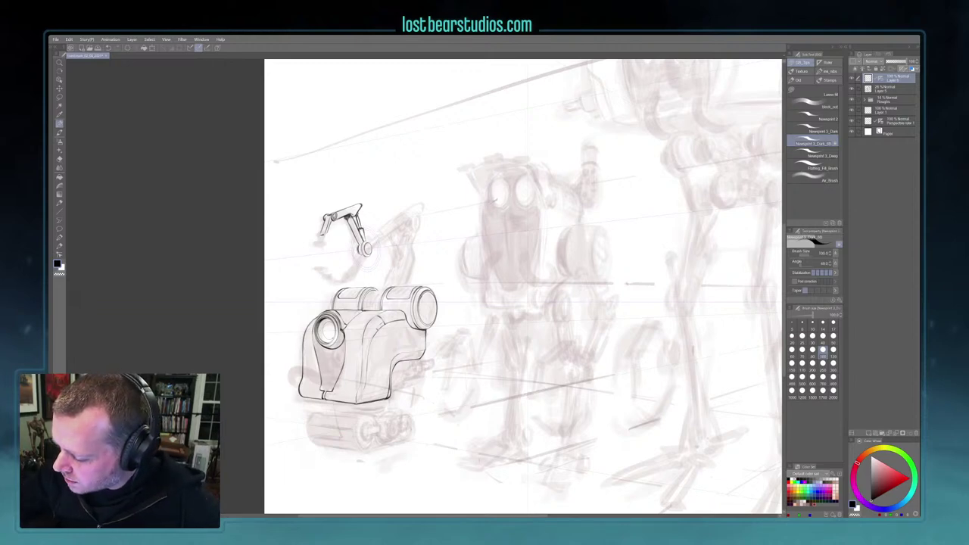
key("ctrl+z")
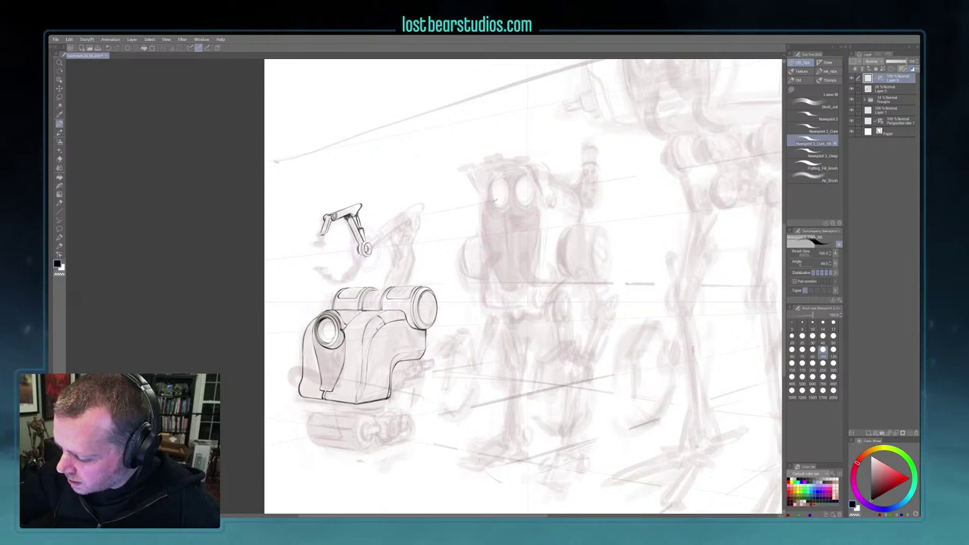
left_click_drag(332, 324, 333, 335)
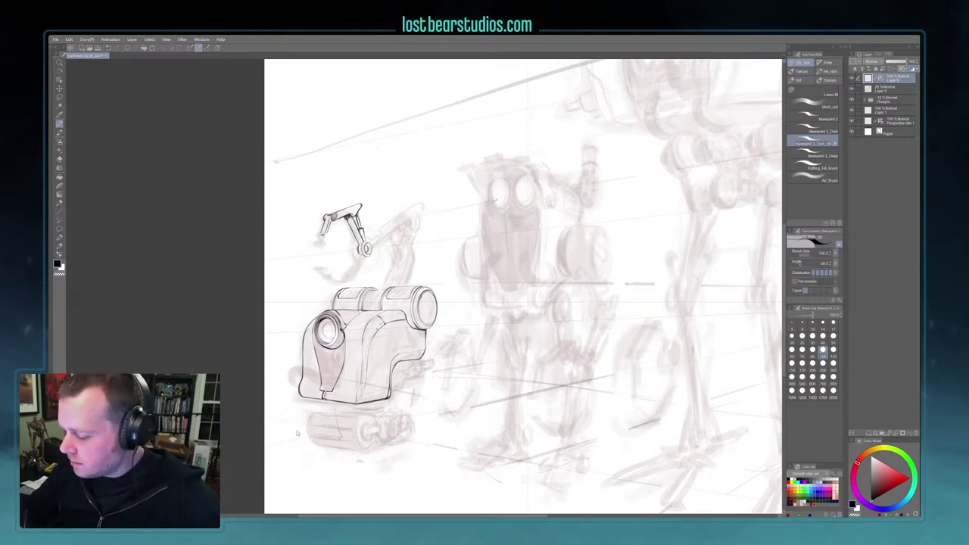
Ink the side thickness of the elbow joint and the flat tip at the outer end of the raised arm
left_click(370, 248, "ctrl")
left_click_drag(368, 245, 363, 254)
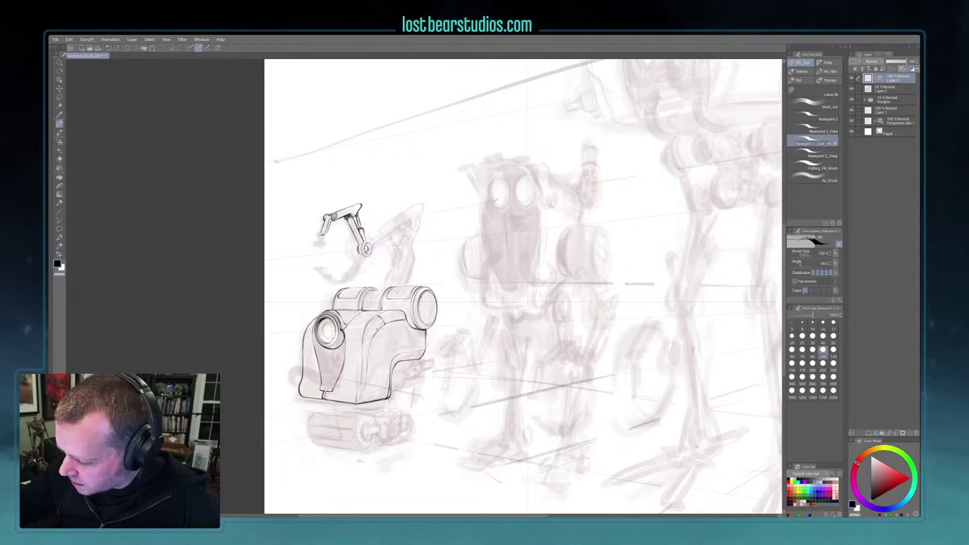
left_click_drag(356, 242, 358, 255)
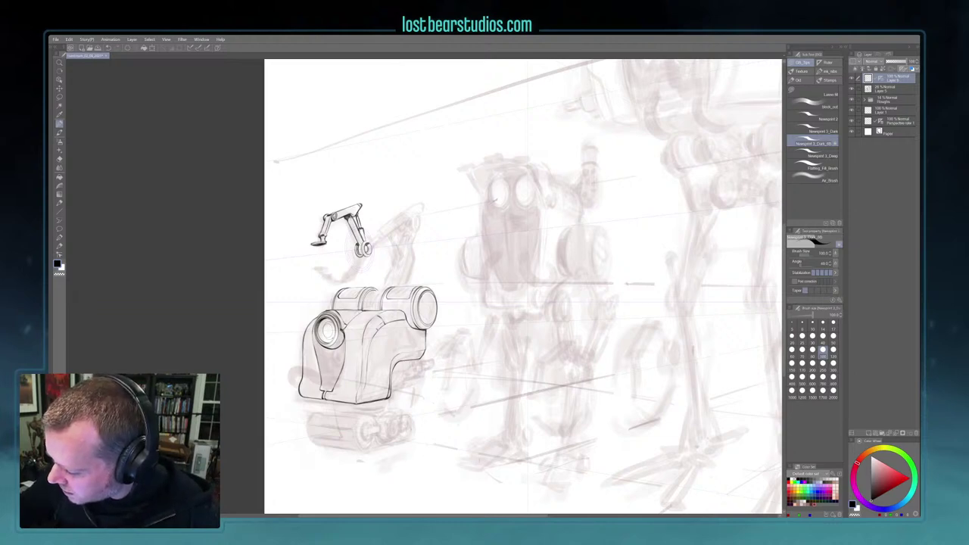
key("c")
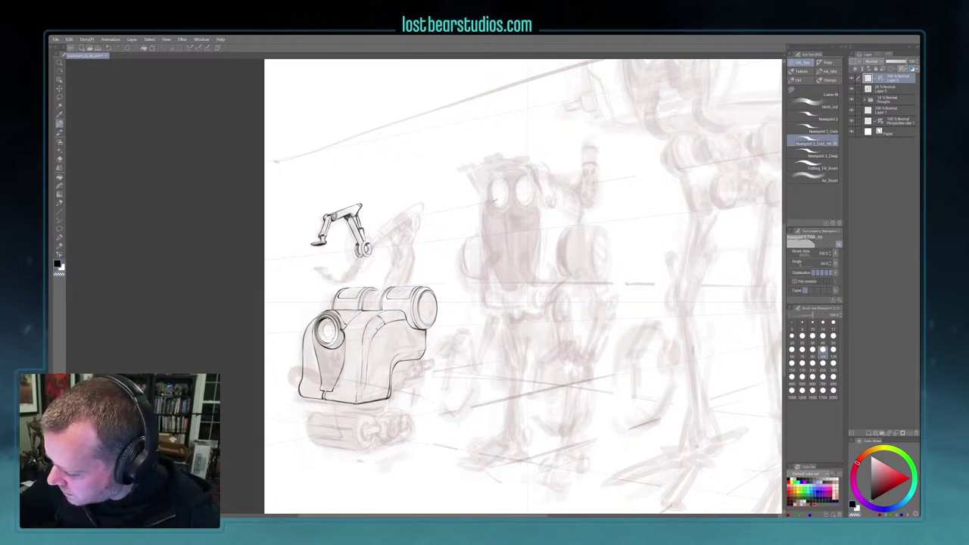
key("c")
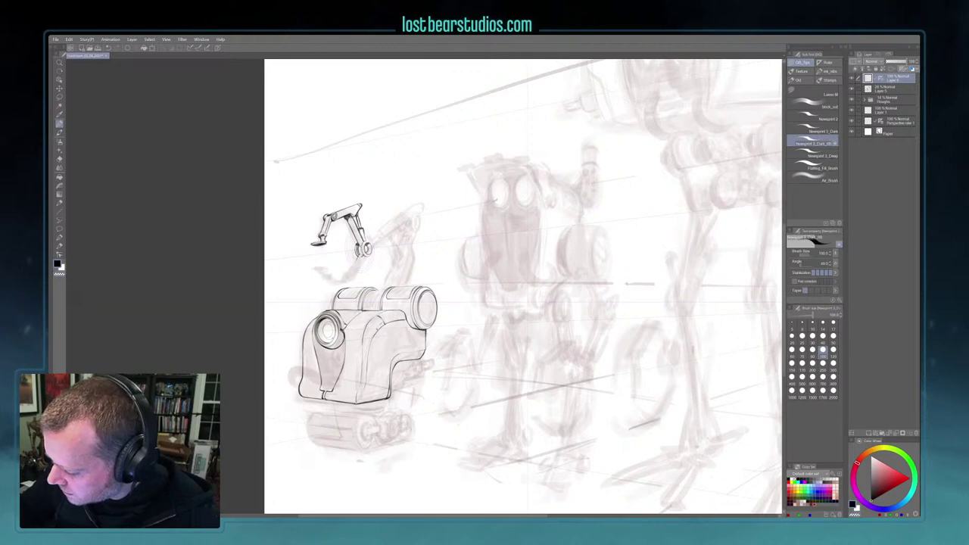
Ink the lower finger of the claw from the pivot joint round to its flat gripping tip, alternating between transparent and black colour
key("c")
key("c")
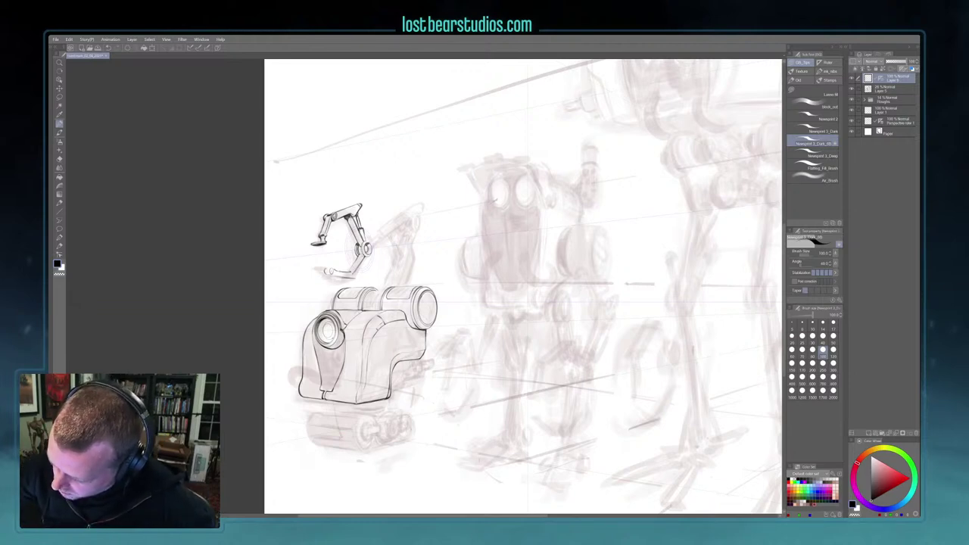
mouse_move(330, 277)
left_mouse_down()
mouse_move(365, 272)
mouse_move(356, 279)
left_mouse_up()
key("ctrl+z")
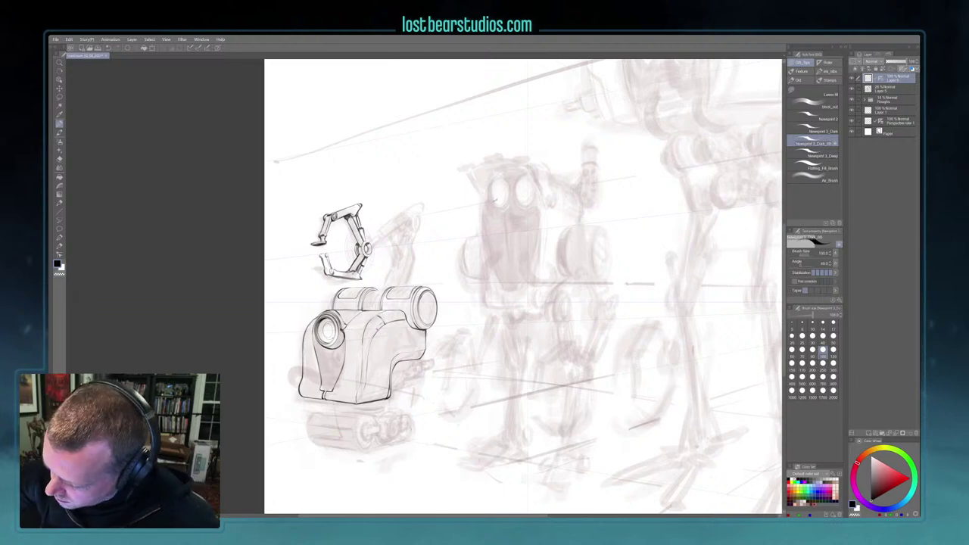
left_click_drag(324, 250, 309, 249)
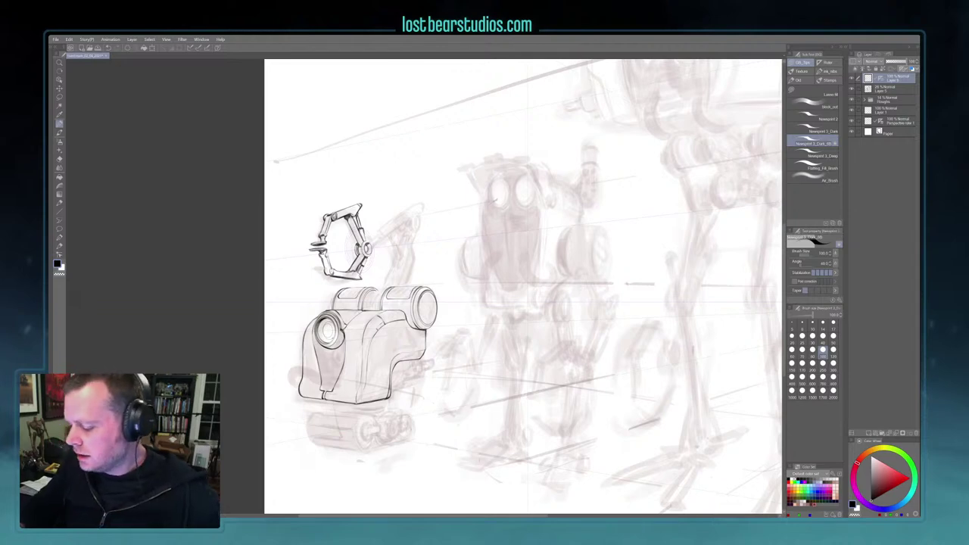
Adjust the circle ruler at the claw's pivot joint, undo the stray ruler change, and return to the line-art layer
left_click(374, 246, "ctrl")
left_click_drag(360, 250, 365, 255)
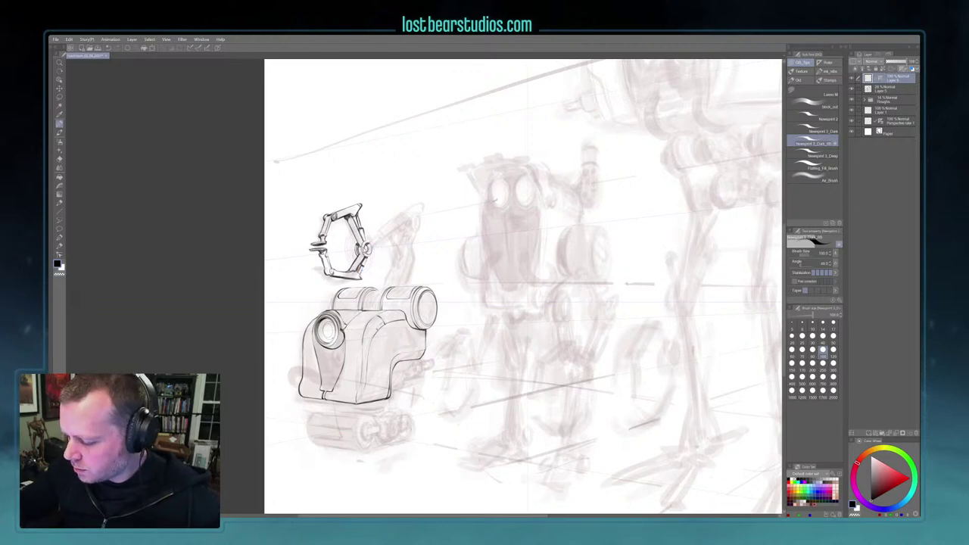
left_click(364, 253, "ctrl")
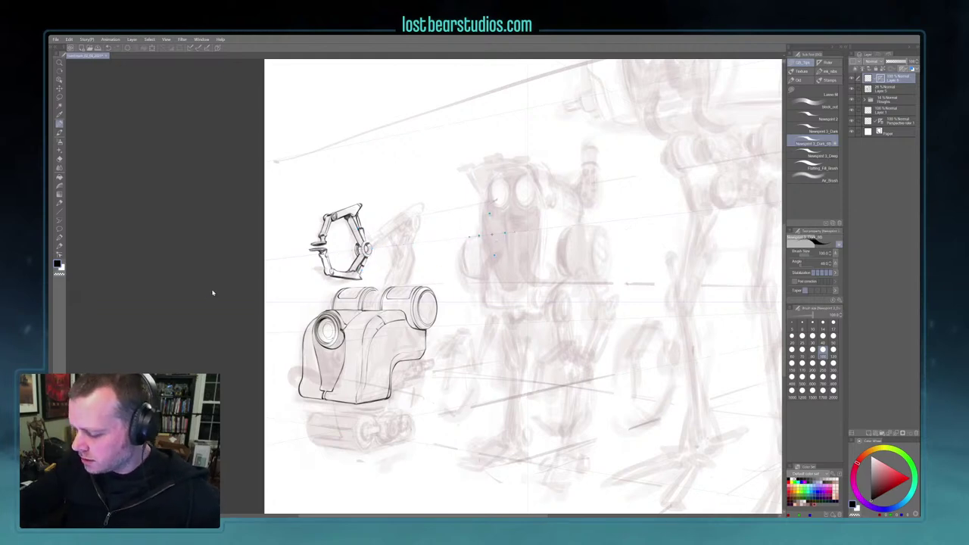
key("ctrl+z")
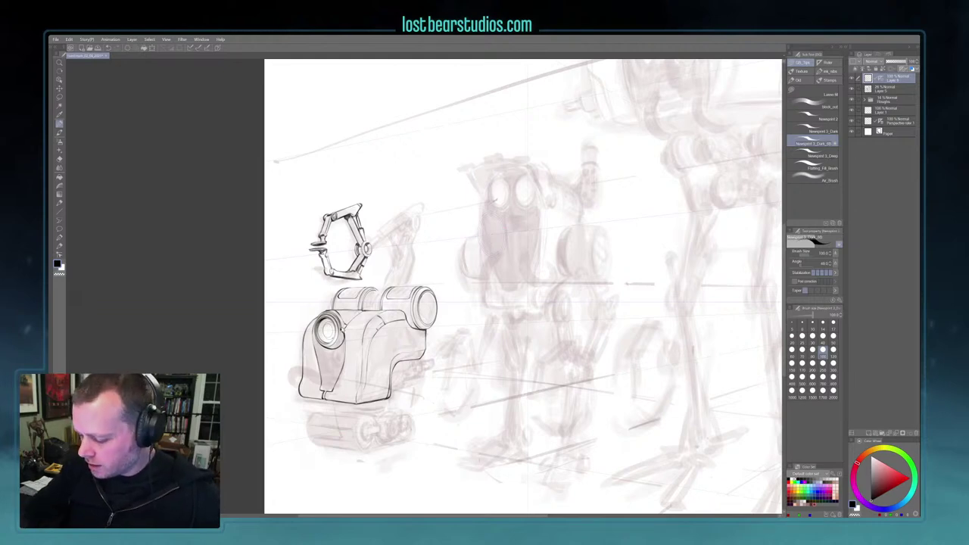
left_click(343, 329, "ctrl")
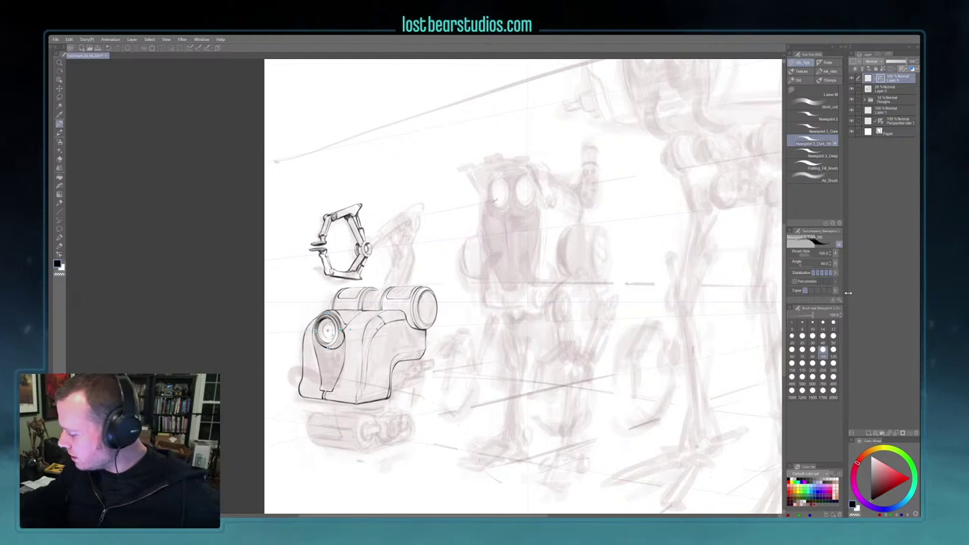
left_click(868, 79)
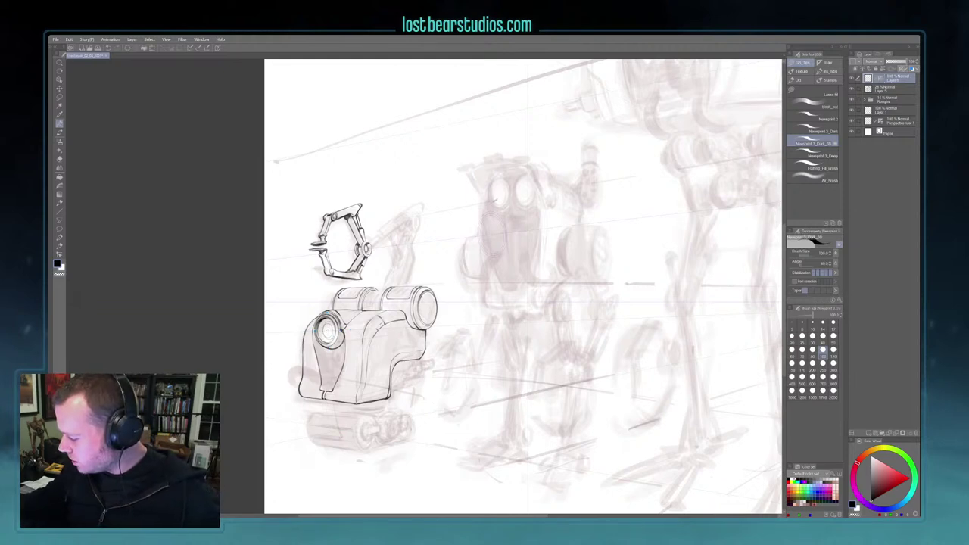
Ink the forearm's neck at the claw's pivot joint and its long straight upper edge rising away from the claw
left_click_drag(733, 327, 597, 336)
left_click_drag(533, 356, 591, 351)
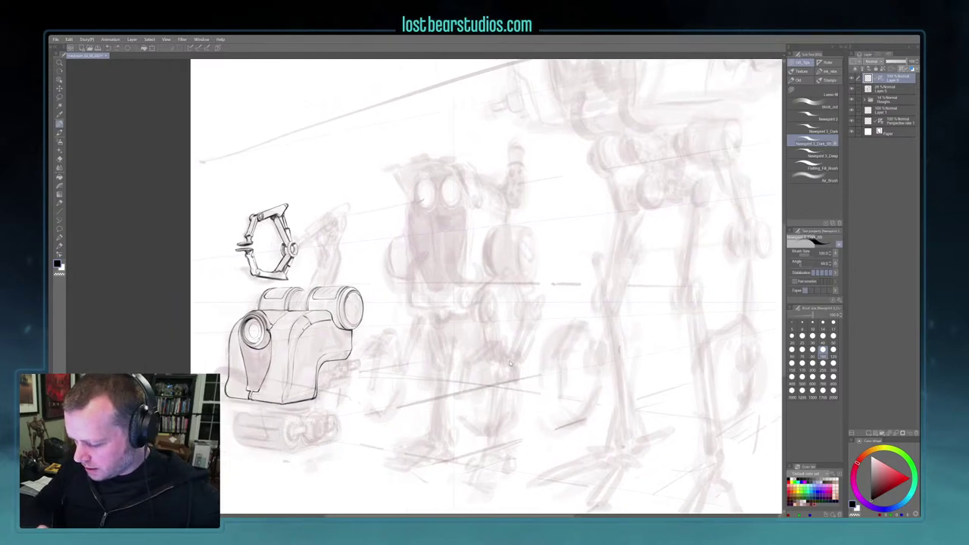
left_click_drag(434, 333, 520, 364)
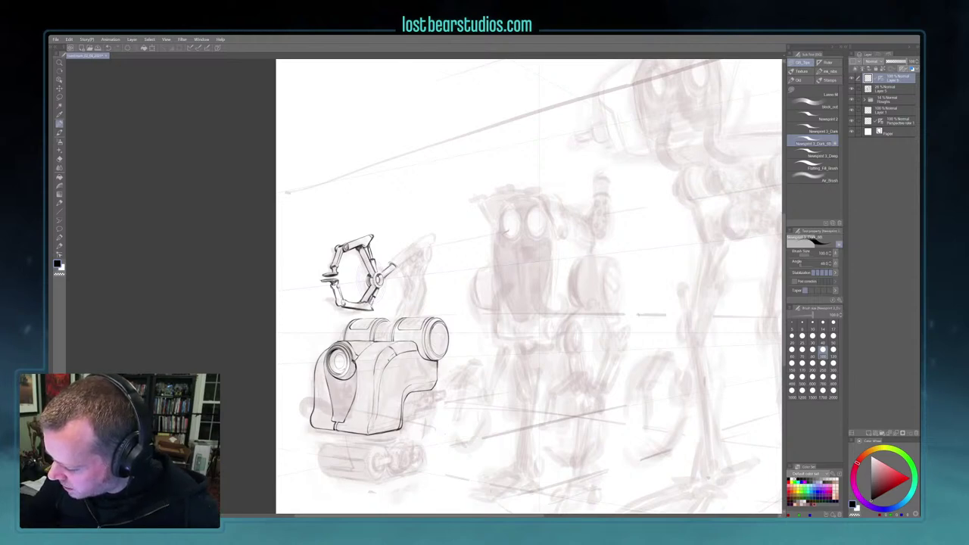
left_click_drag(387, 264, 436, 230)
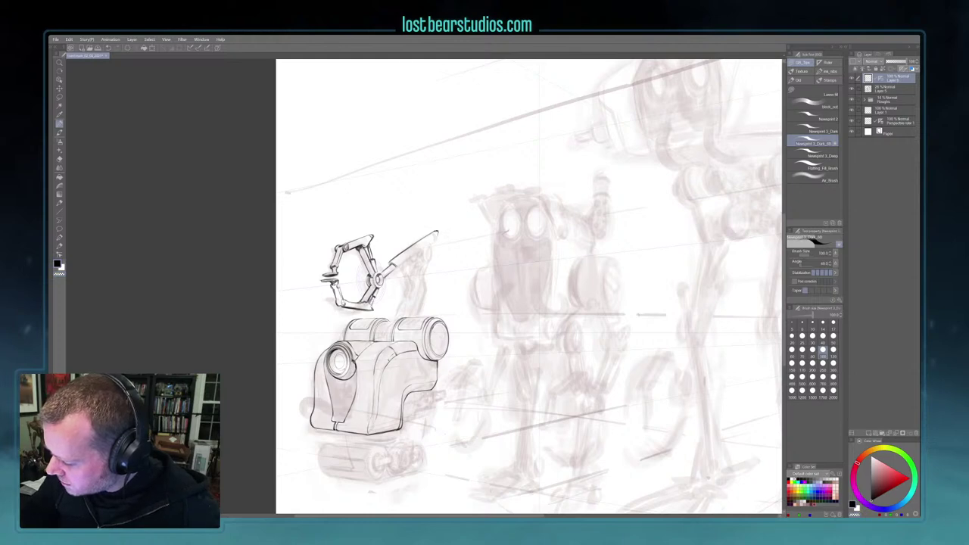
Ink the round joint with its inner ring at the forearm's rear end using the circle ruler, and close the forearm's lower edge
left_click(881, 78)
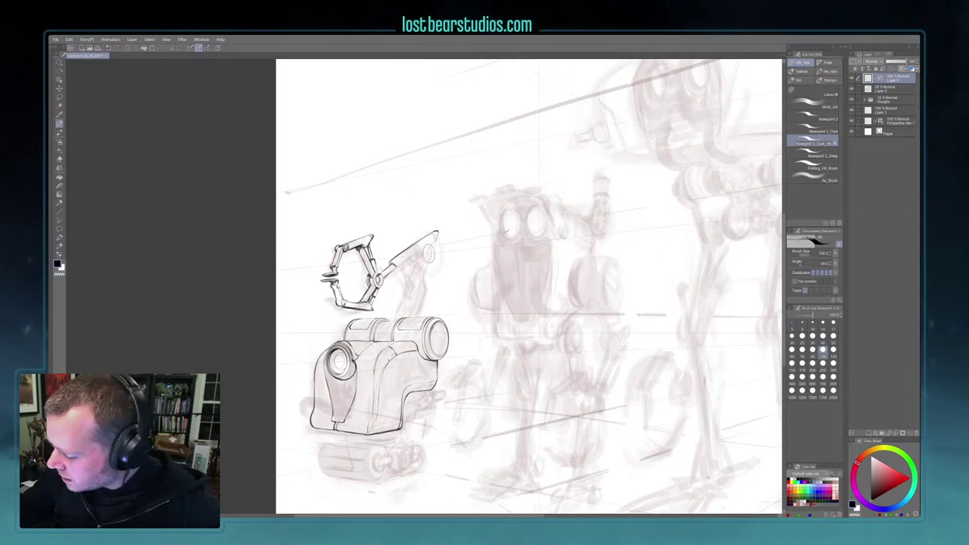
left_click_drag(428, 245, 431, 259)
left_click(429, 255, "ctrl")
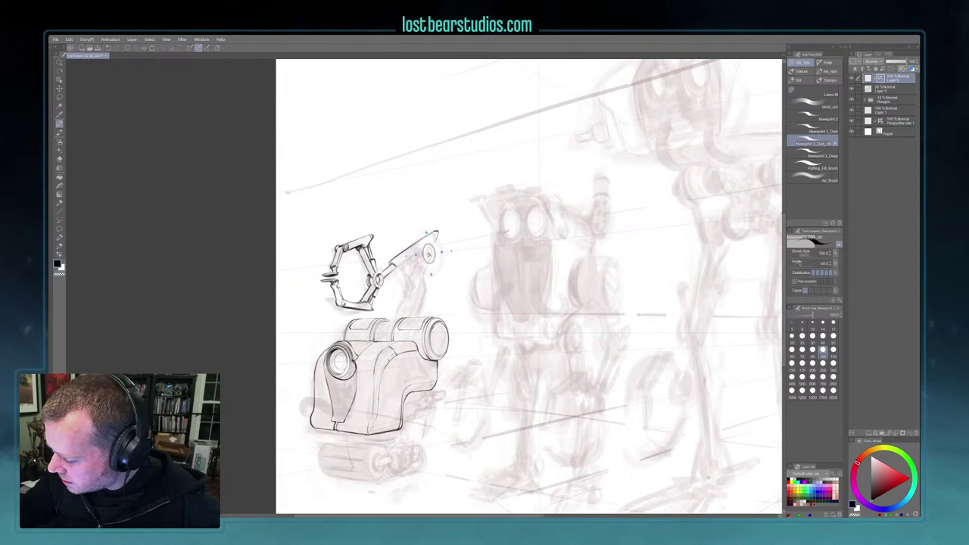
left_click_drag(429, 245, 430, 250)
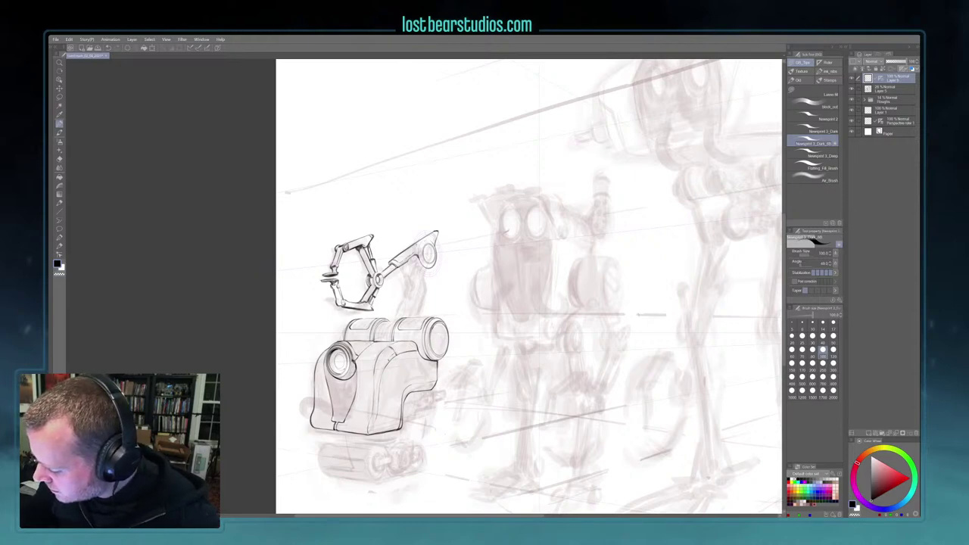
left_click(199, 48)
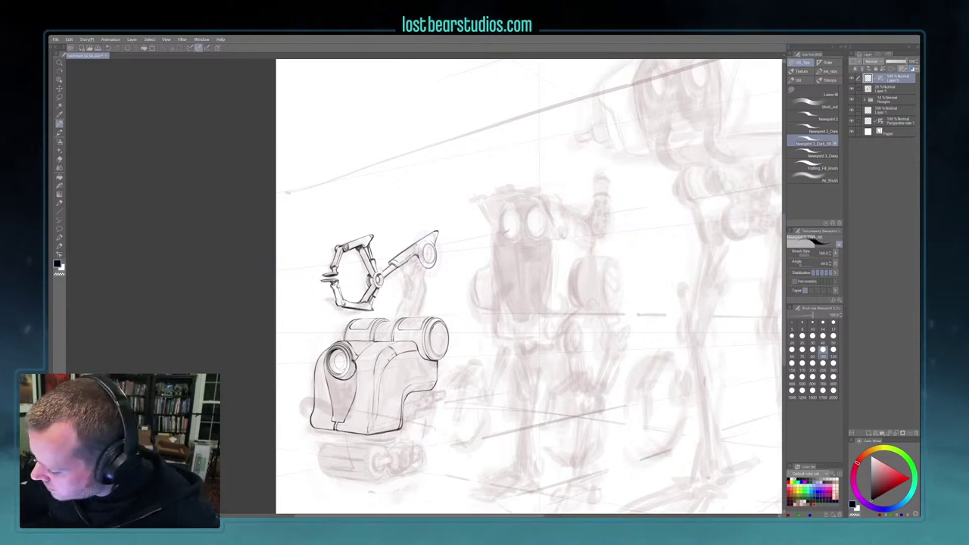
left_click_drag(429, 258, 427, 260)
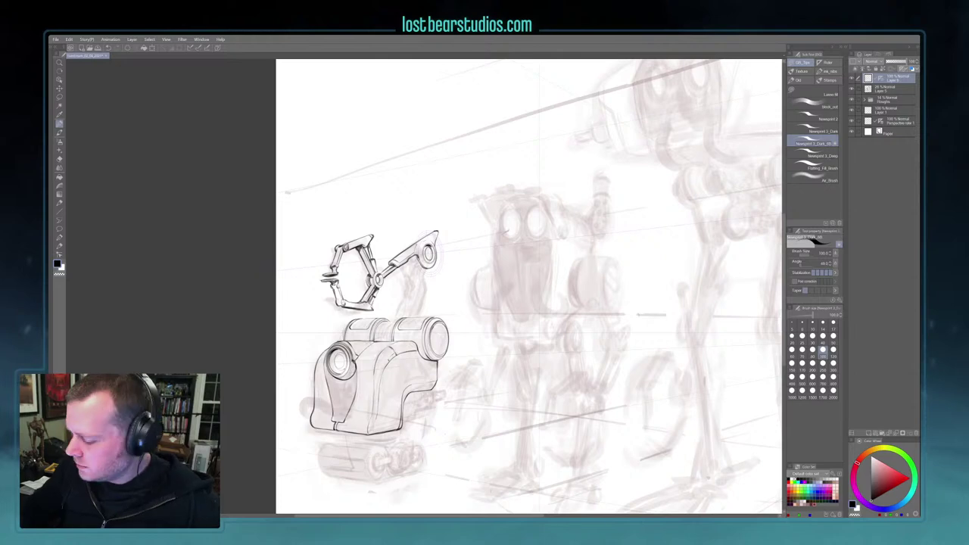
Shift the circle ruler below the forearm and ink the small bracket and piston details hanging under it
left_click(432, 255, "ctrl")
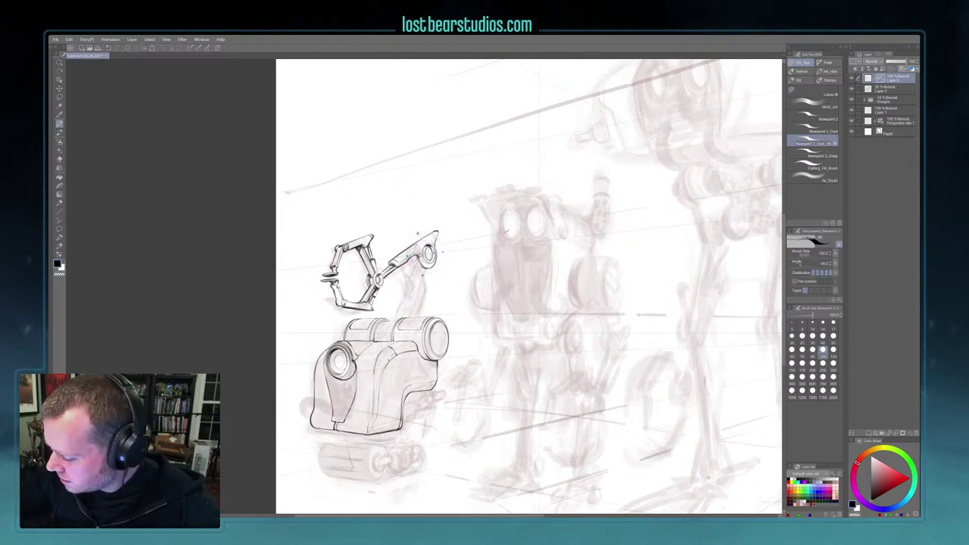
left_click_drag(415, 247, 417, 257)
left_click(199, 47)
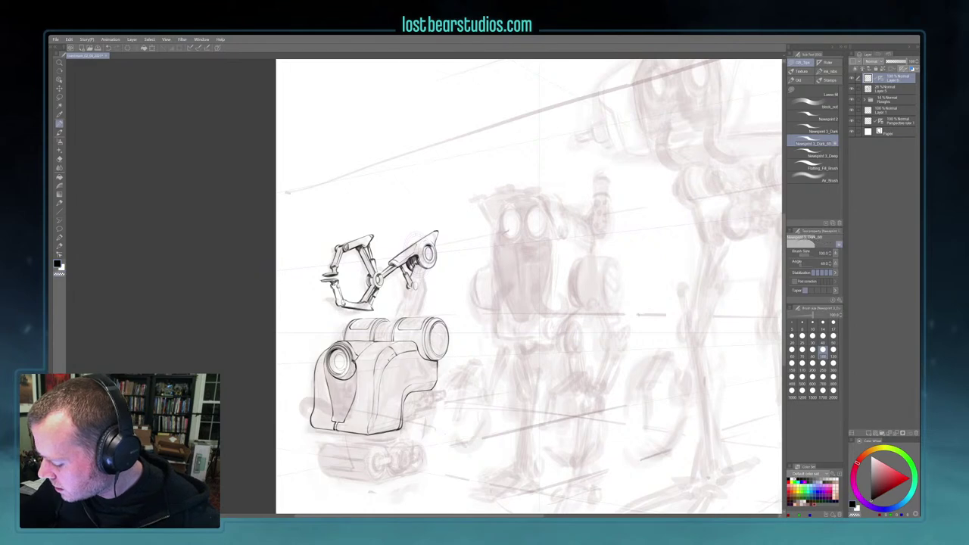
left_click_drag(414, 282, 415, 289)
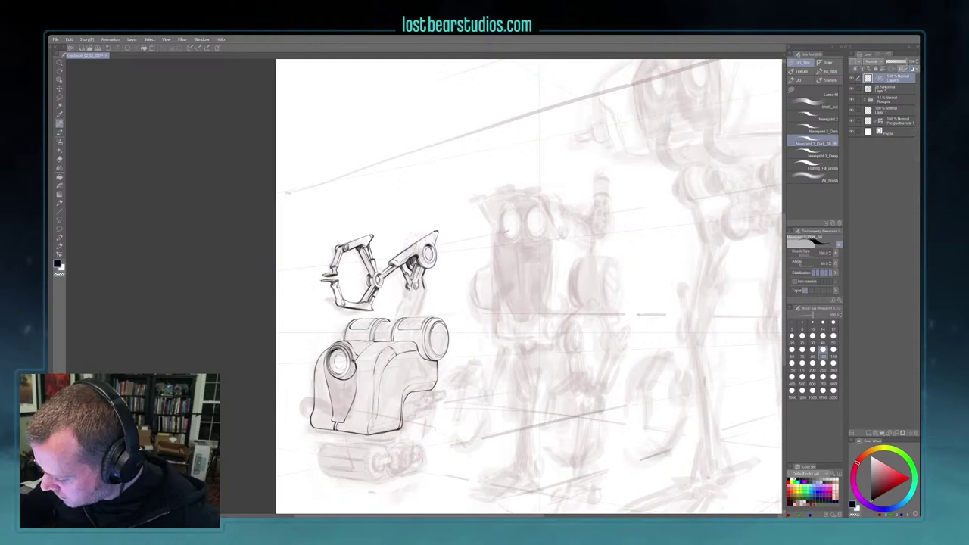
Ink the arm's straight lower links down between the two body cylinders and the curved strut behind them
left_click_drag(392, 320, 404, 296)
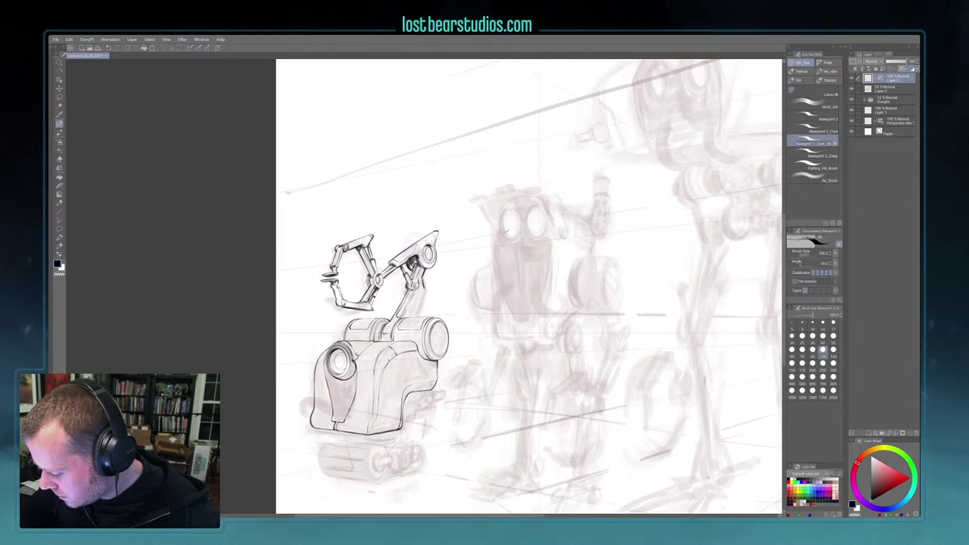
left_click_drag(376, 322, 383, 335)
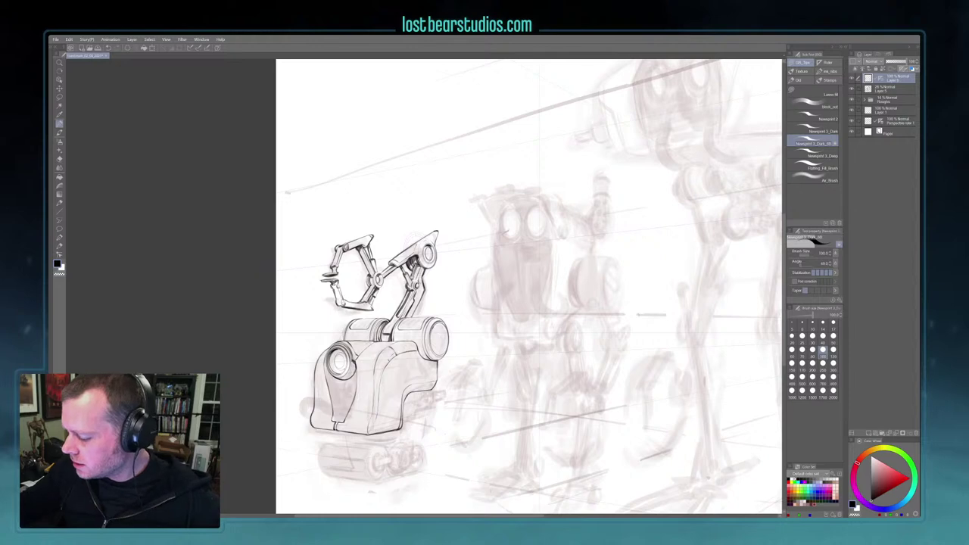
left_click(880, 78)
left_click(869, 79)
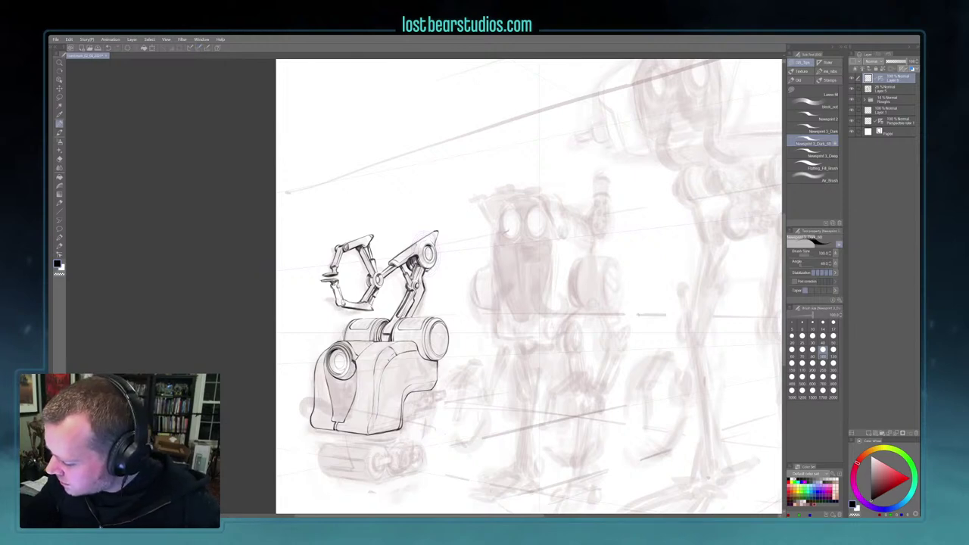
left_click_drag(435, 274, 436, 309)
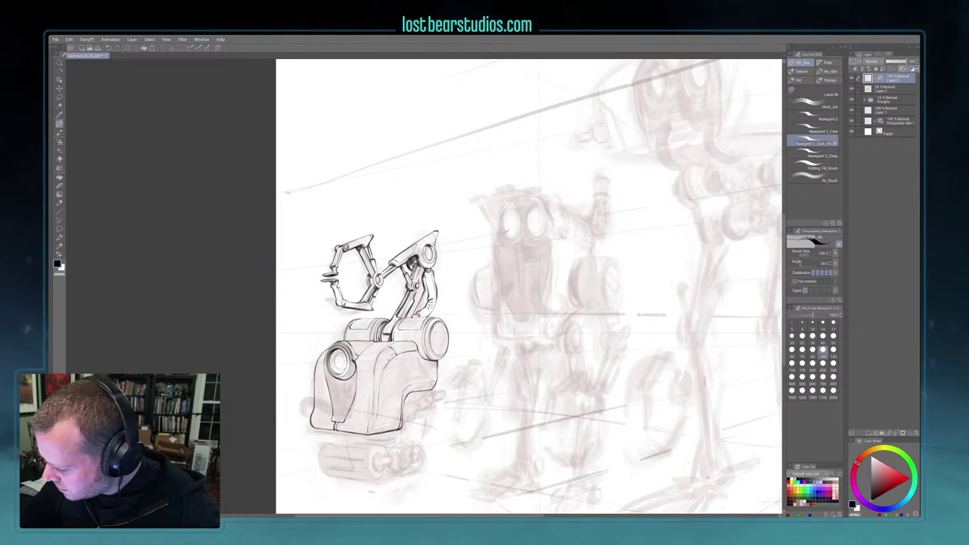
left_click_drag(425, 270, 430, 278)
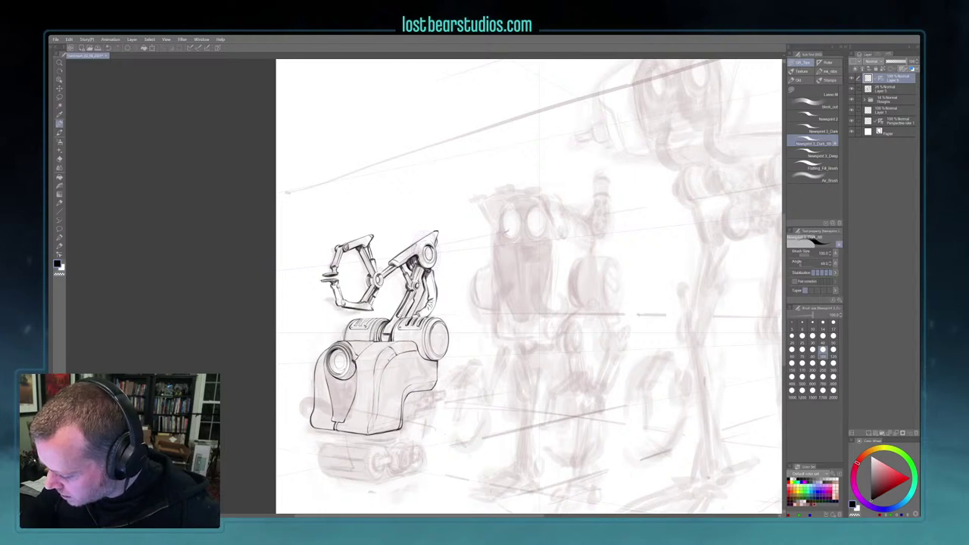
Refine the vent slots on the two body cylinders, alternating between transparent and black colour
key("c")
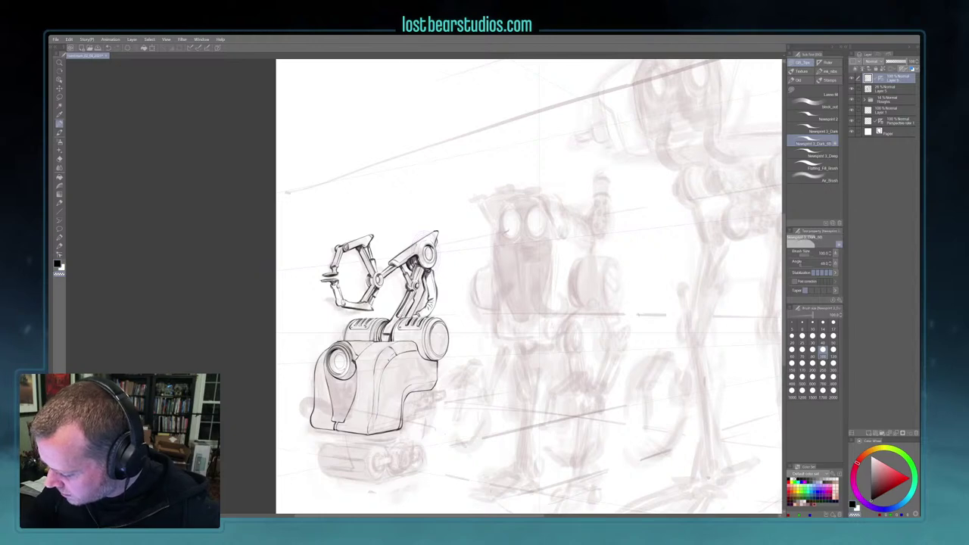
key("x")
key("c")
key("c")
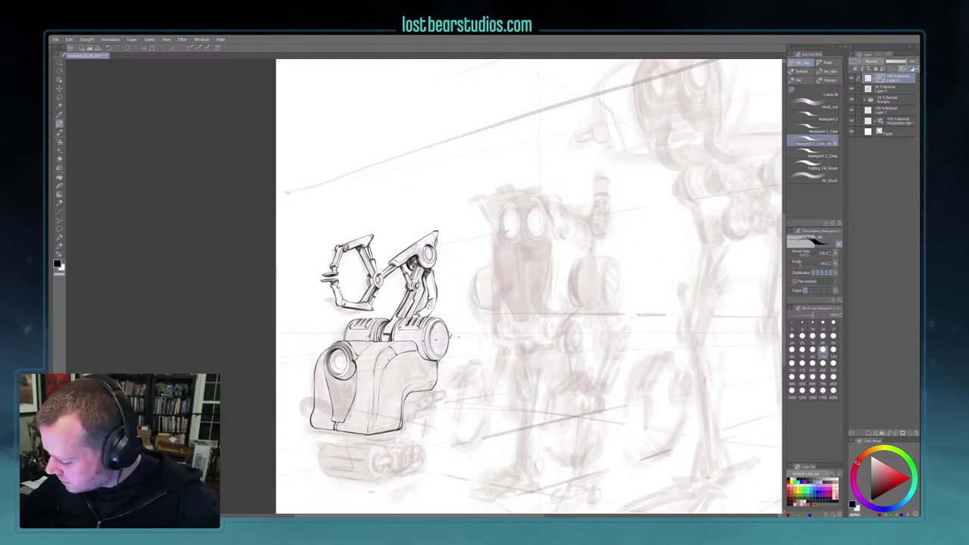
Ink the inner rings and centre detail on the large cylinder's round end cap using its circle ruler
left_click(450, 328, "ctrl+shift")
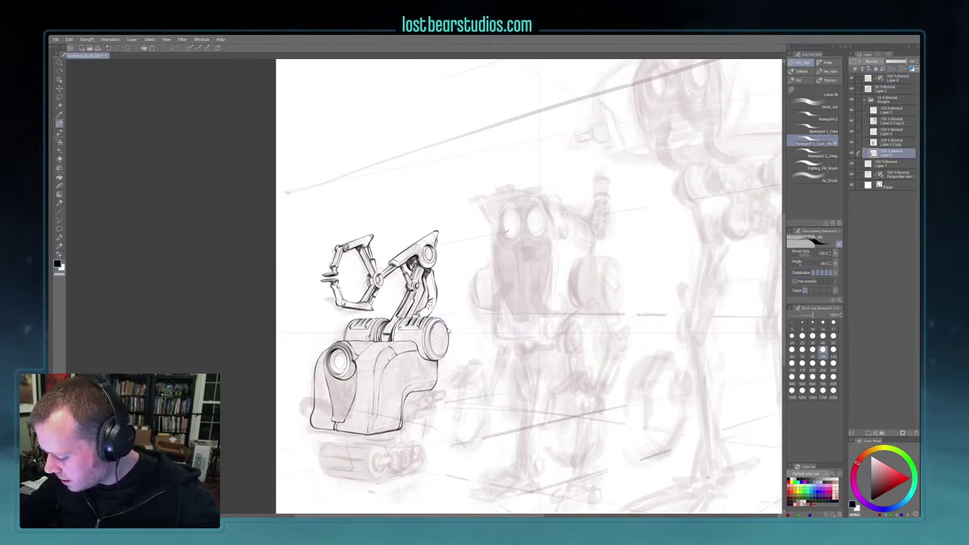
left_click(450, 330, "ctrl+shift")
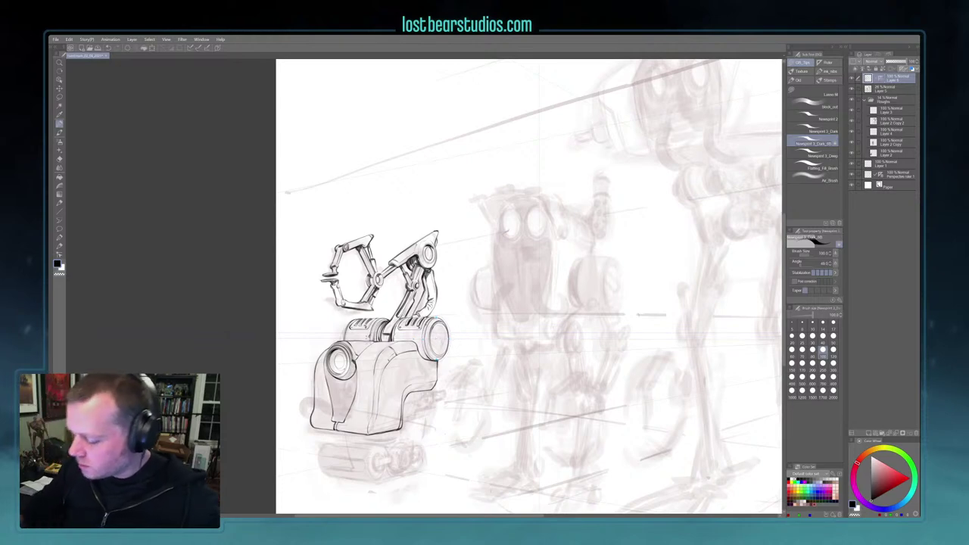
left_click(203, 47)
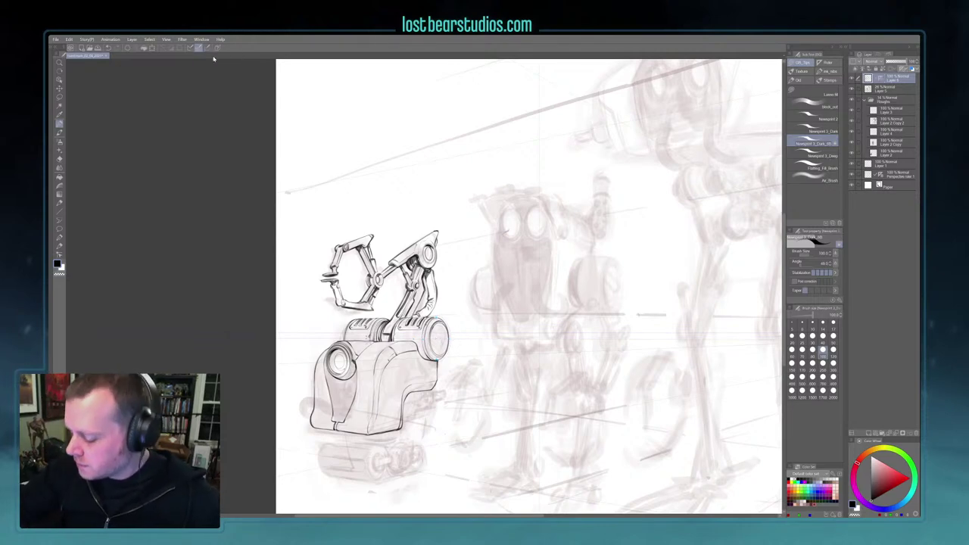
left_click_drag(437, 340, 439, 326)
left_click(439, 341, "ctrl")
left_click_drag(434, 334, 443, 342)
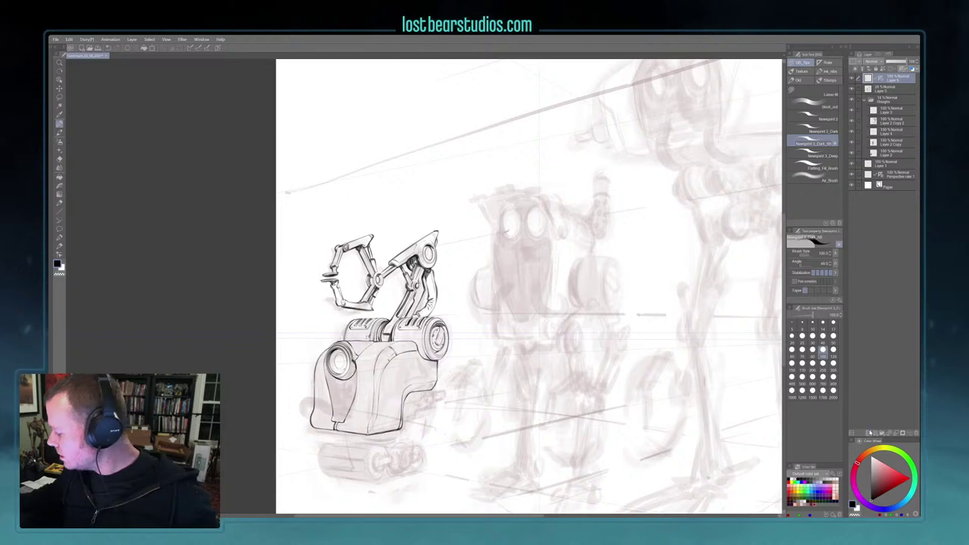
Add a new layer above the tracked robot's line art and place a concentric circle ruler around the middle robot's head
left_click(868, 434)
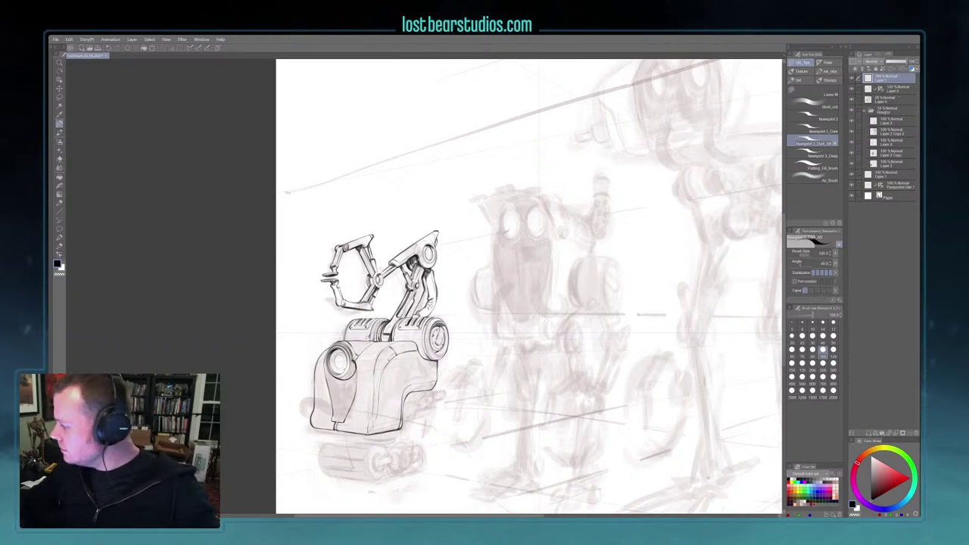
left_click(828, 62)
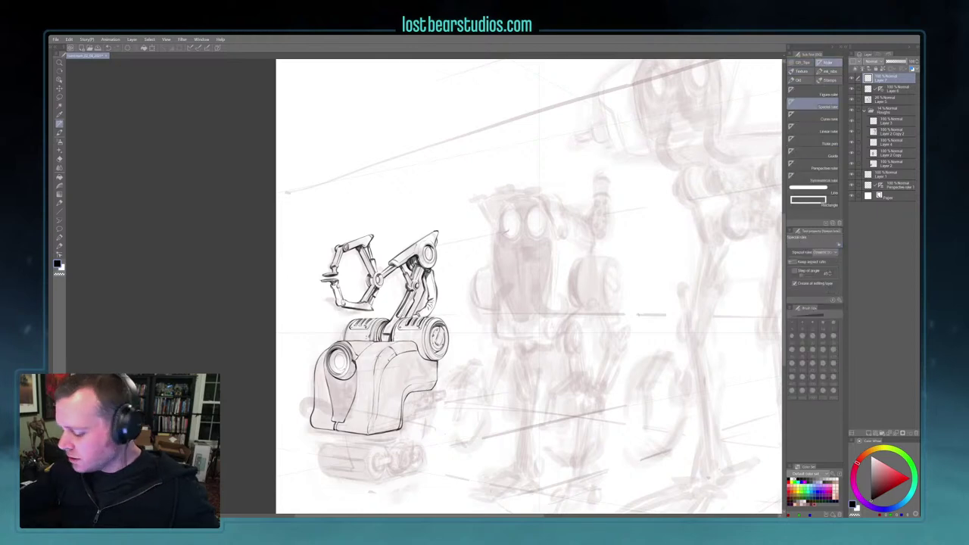
left_click_drag(402, 321, 458, 285)
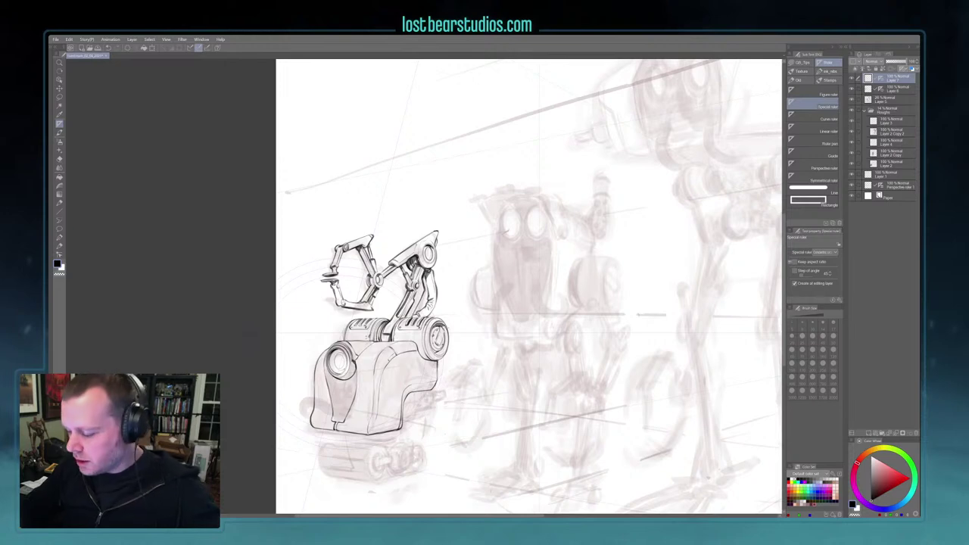
left_click(441, 364)
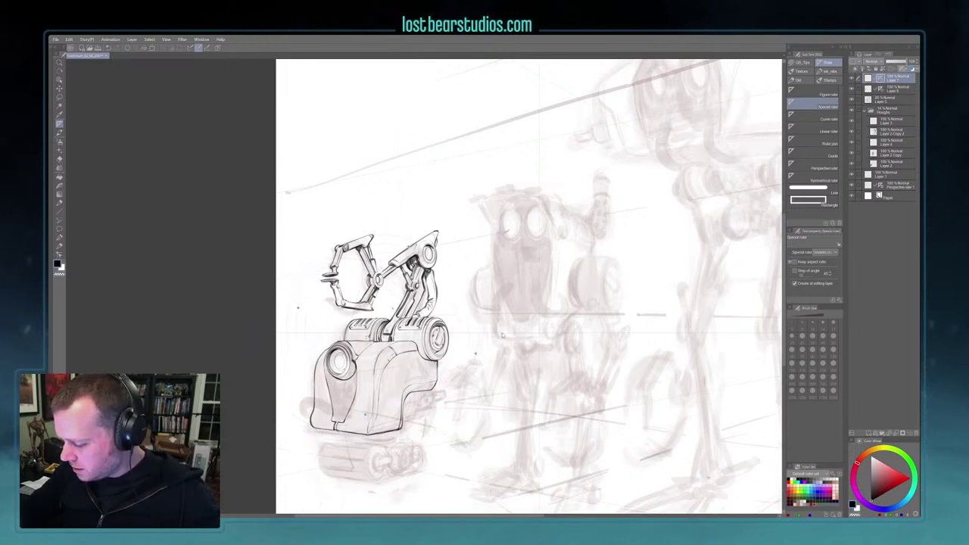
left_click_drag(618, 336, 629, 238)
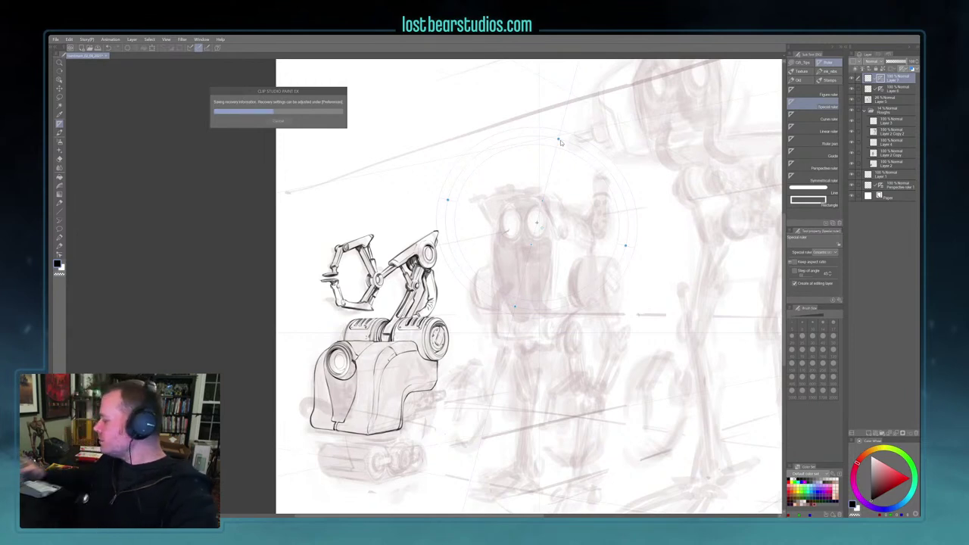
left_click(560, 140)
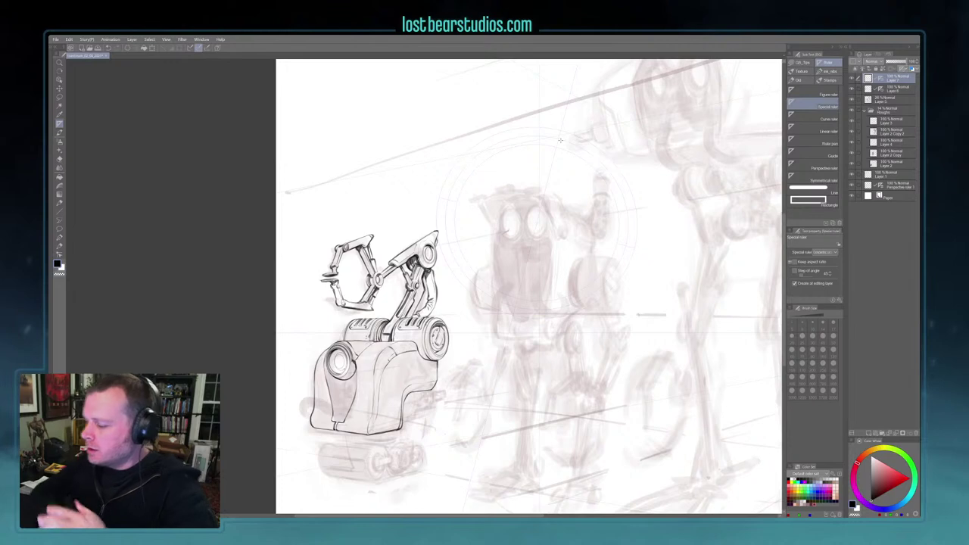
left_click(575, 146)
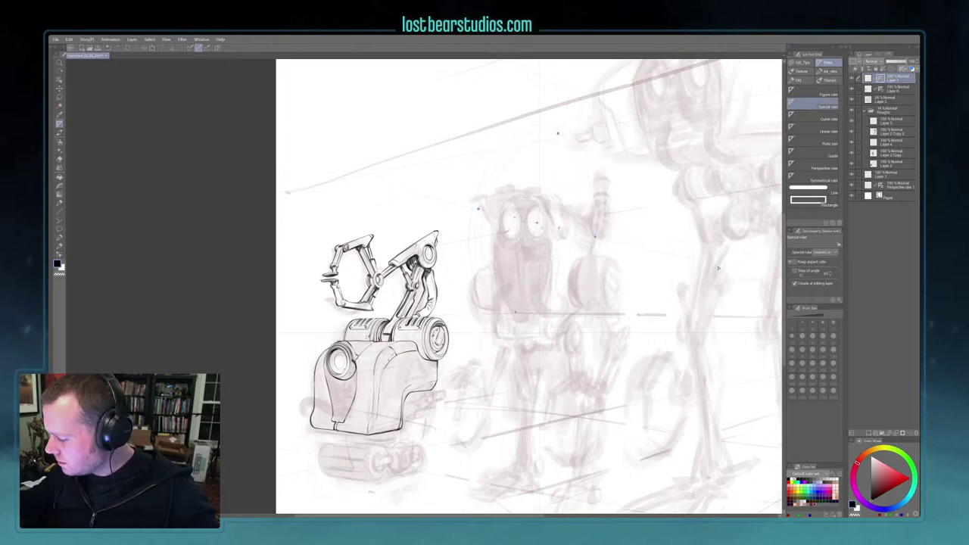
Reshape and shrink the concentric circle ruler to fit the middle robot's eye on the side nearest the tall robot
scroll(724, 269, "right", 4)
key("ctrl+d")
scroll(729, 288, "down", 1)
scroll(729, 288, "down", 1)
left_click_drag(742, 378, 468, 396)
left_click(365, 256)
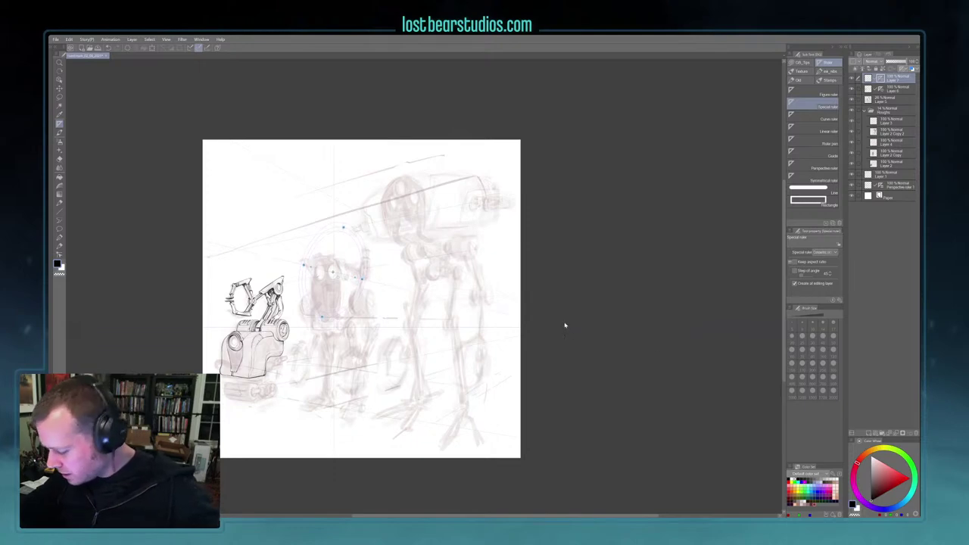
scroll(471, 402, "up", 2)
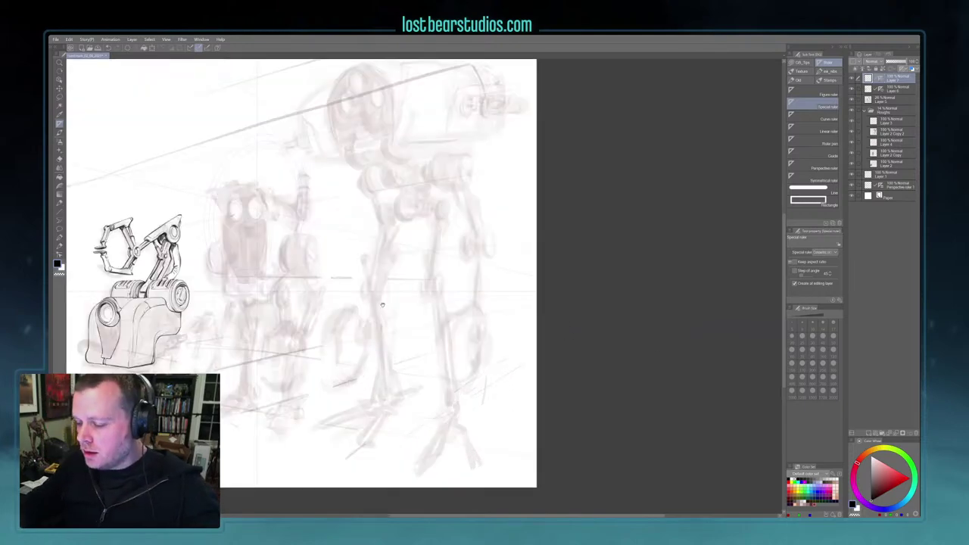
left_click_drag(382, 302, 611, 421)
left_click(483, 336, "ctrl")
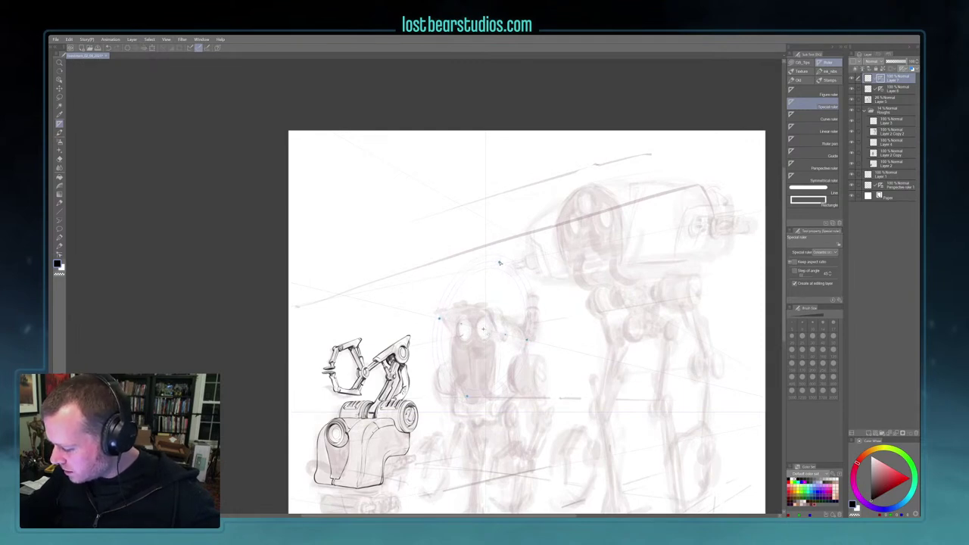
left_click_drag(493, 291, 465, 325)
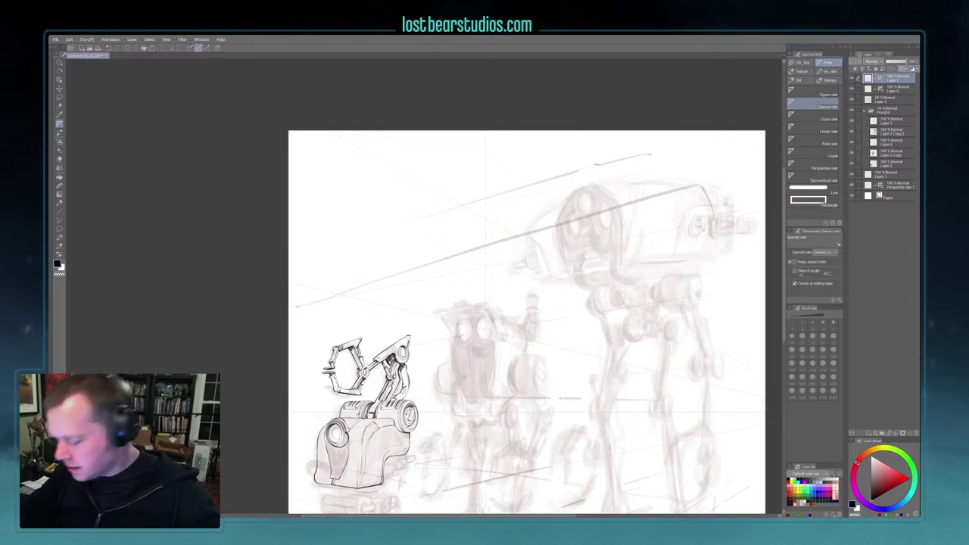
Try inking the rings of the middle robot's eye along the circle ruler at brush size 60
left_click(868, 79)
left_click(802, 64)
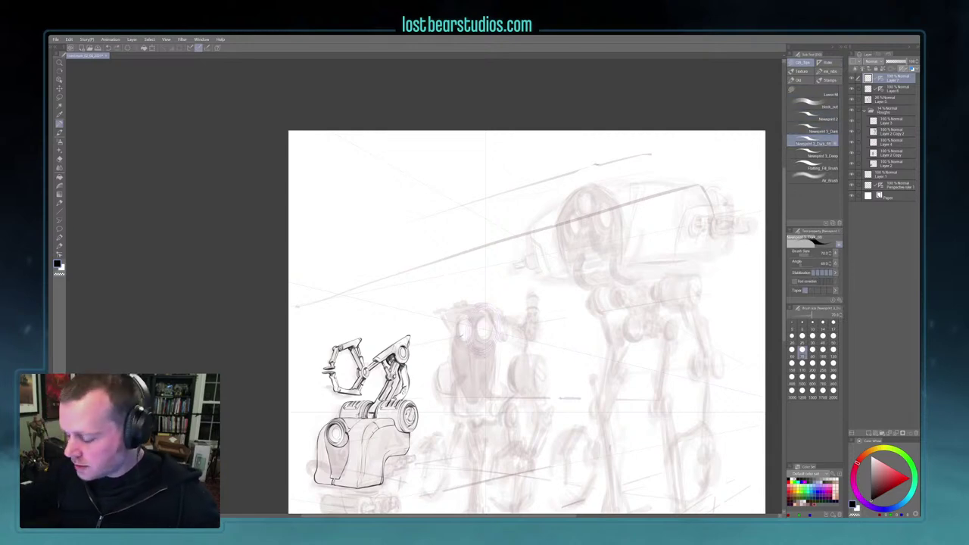
key("]")
mouse_move(484, 315)
left_mouse_down()
mouse_move(492, 329)
mouse_move(483, 317)
mouse_move(480, 338)
left_mouse_up()
left_click(485, 331, "ctrl")
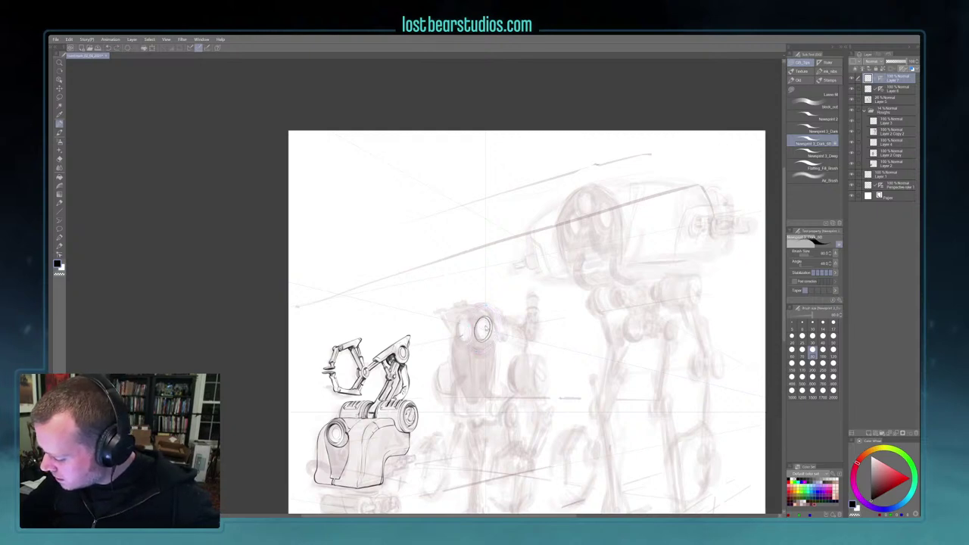
left_click(482, 330, "ctrl")
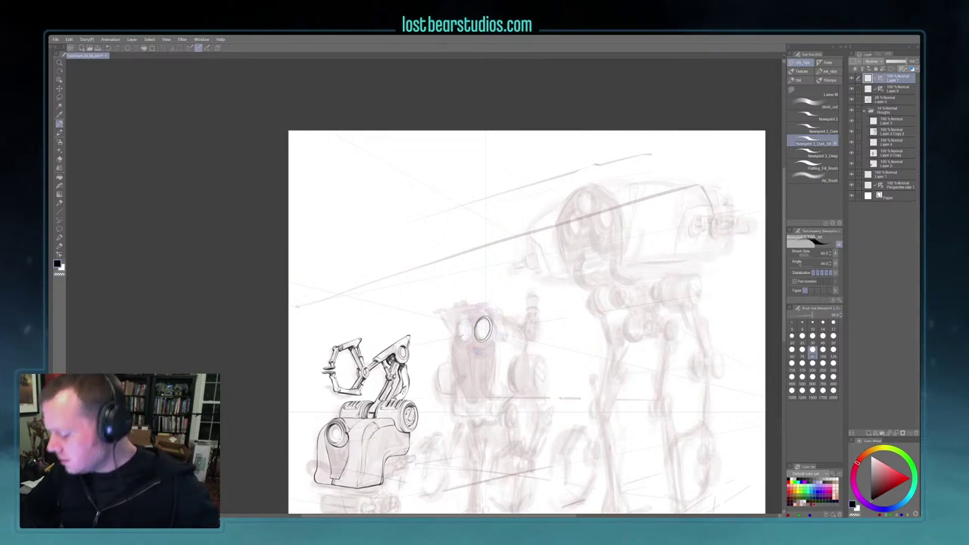
left_click(484, 331, "ctrl")
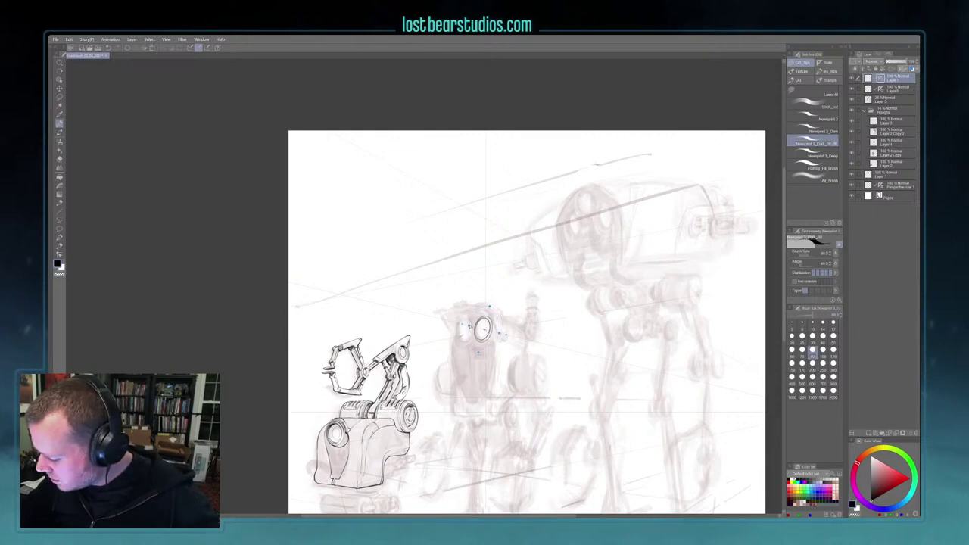
mouse_move(478, 324)
left_mouse_down()
mouse_move(485, 337)
mouse_move(465, 283)
left_mouse_up()
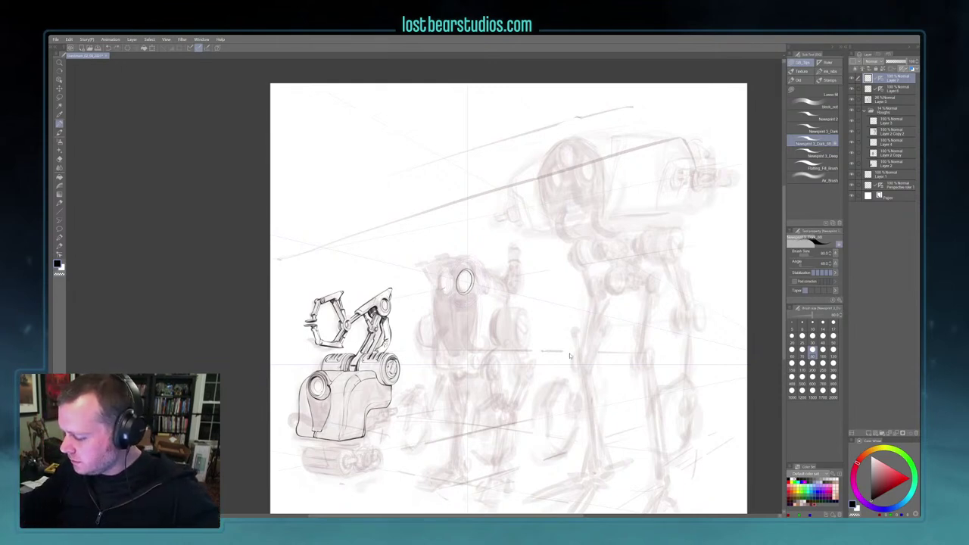
key("ctrl+z")
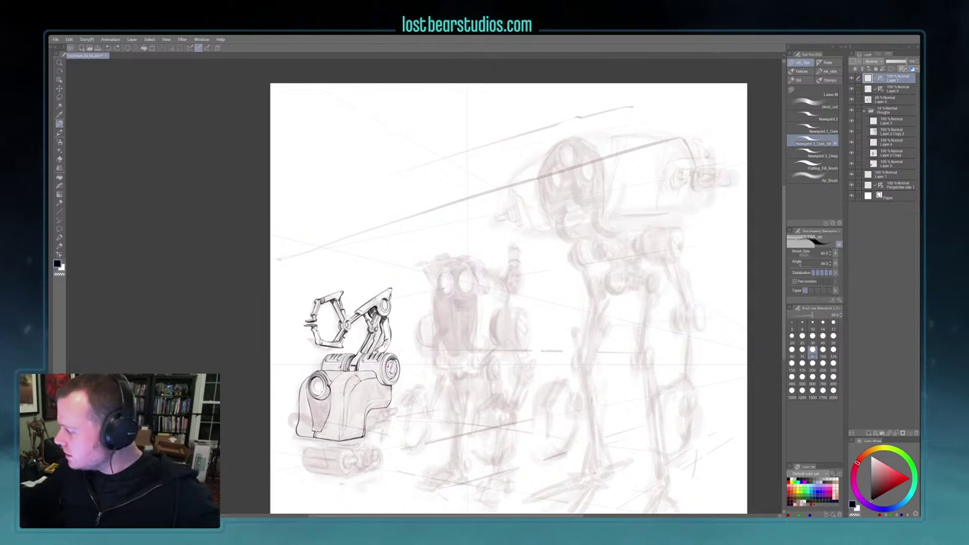
Return to the tracked robot's line art layer and position its circle ruler over the small round joint just below the headlight
left_click(882, 89)
left_click_drag(484, 423, 505, 395)
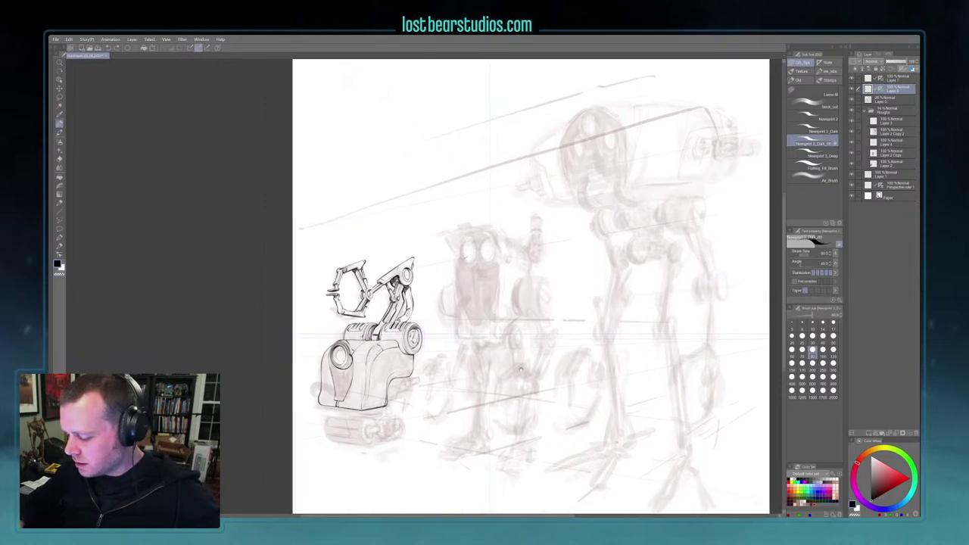
scroll(505, 395, "up", 1)
left_click_drag(454, 387, 534, 379)
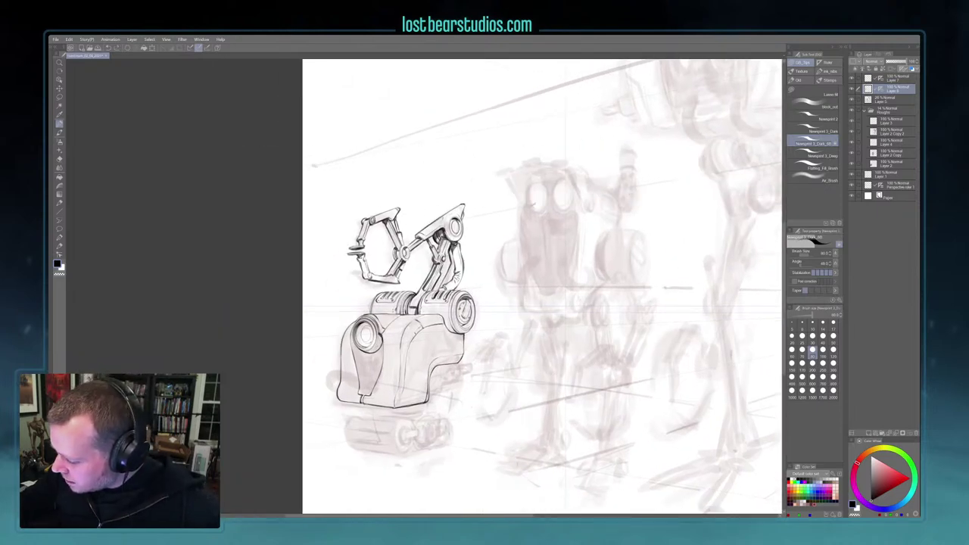
left_click_drag(521, 381, 545, 362)
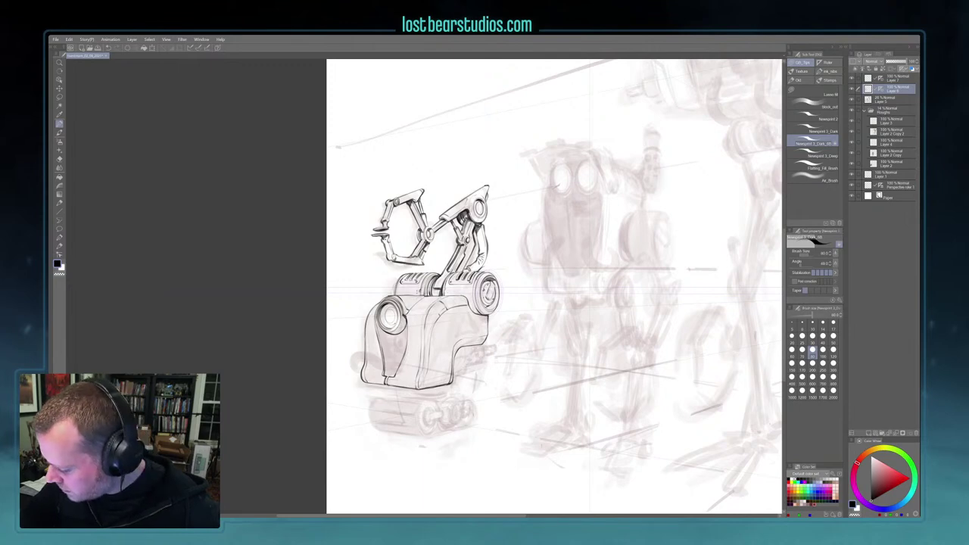
left_click(405, 324, "ctrl")
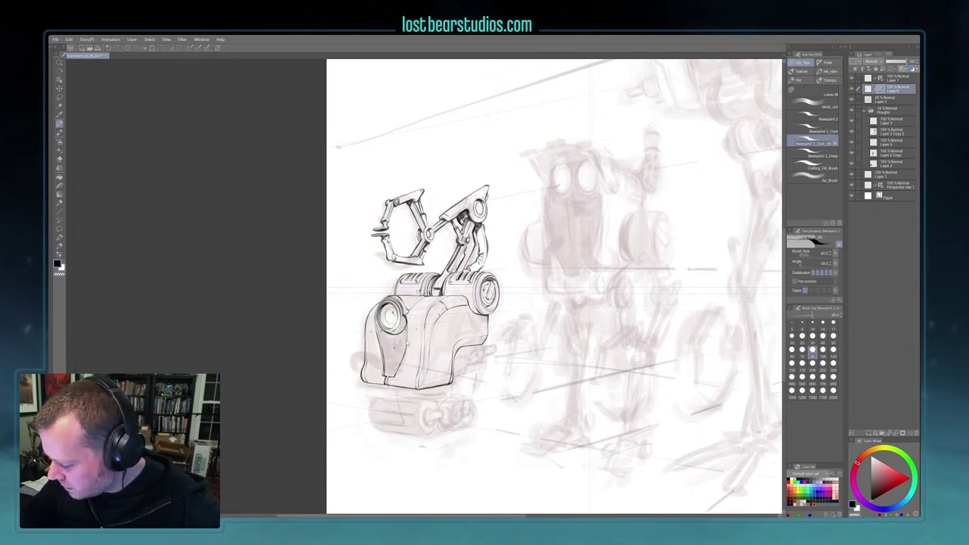
key("ctrl+2")
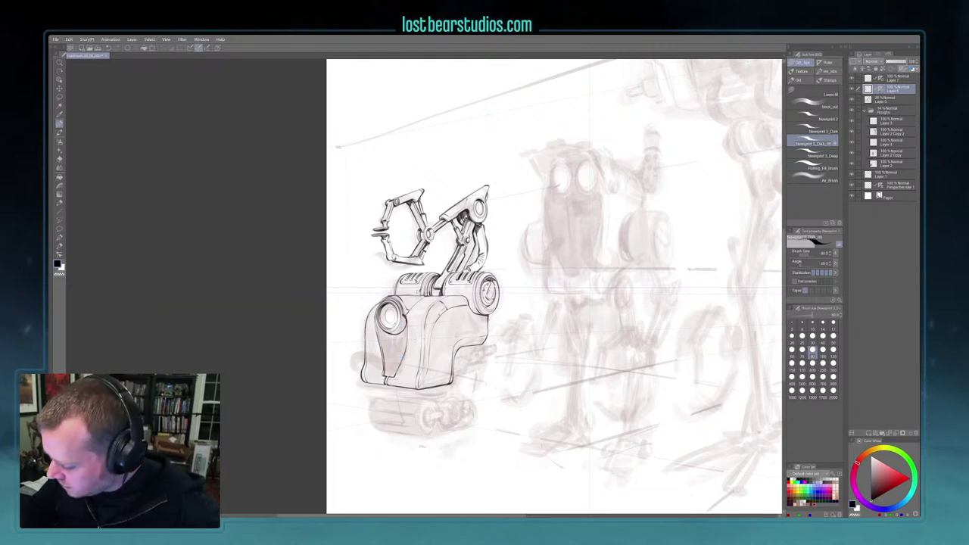
left_click(415, 335, "ctrl")
key("ctrl+z")
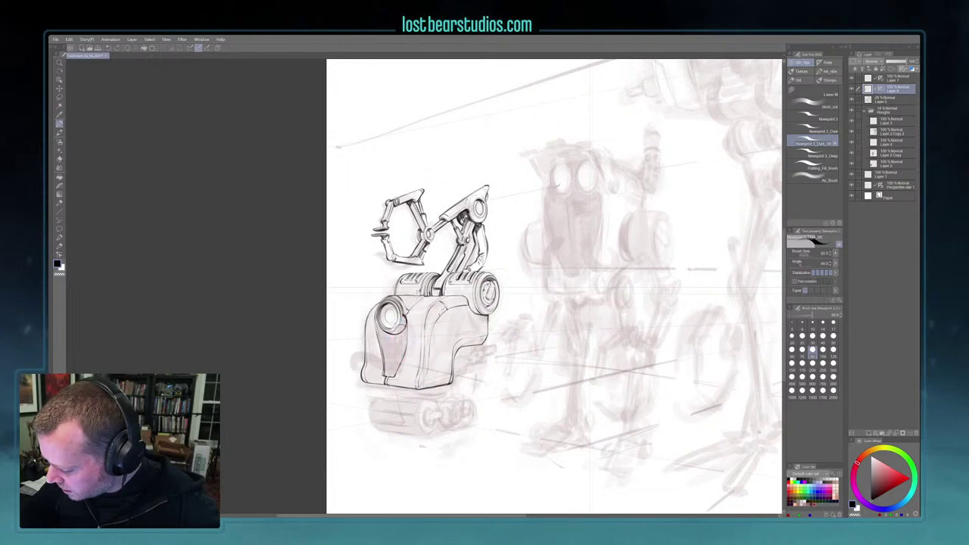
left_click(402, 339, "ctrl")
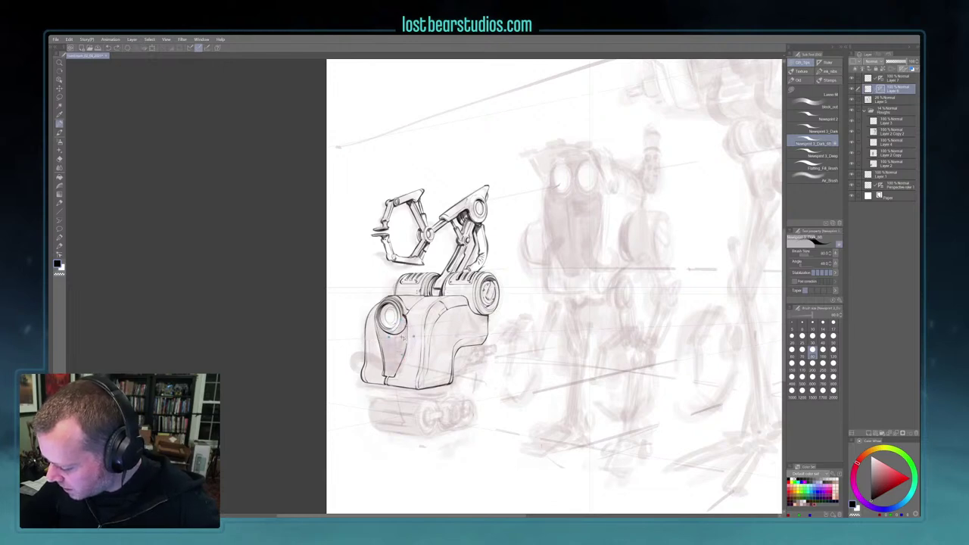
key("ctrl+z")
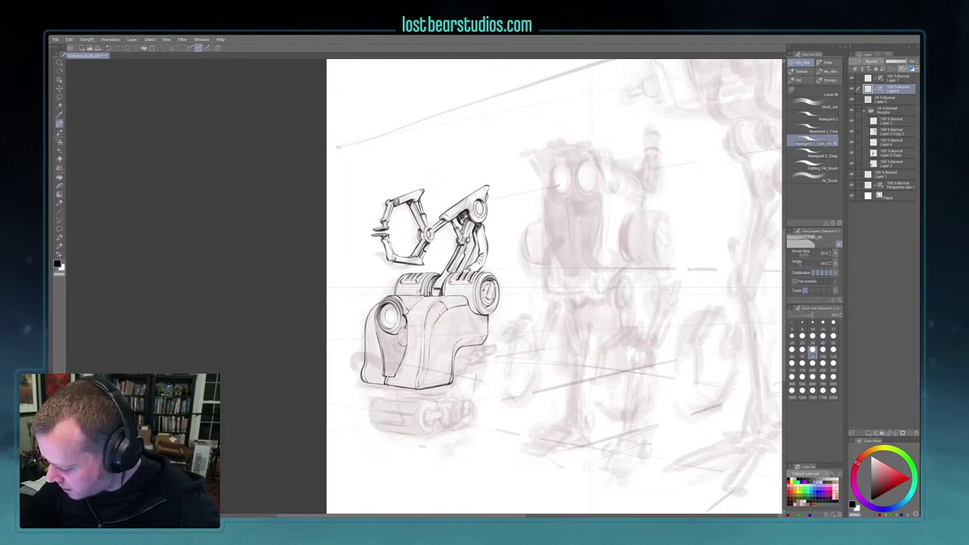
Ink the small round joint below the headlight with the circle ruler and start the curved pipe across the front panel
left_click_drag(400, 334, 406, 341)
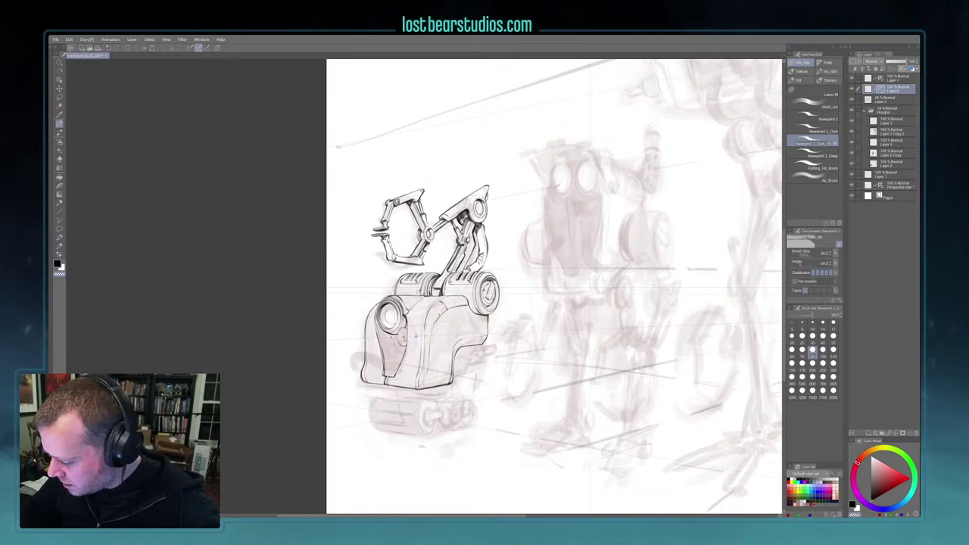
key("ctrl+z")
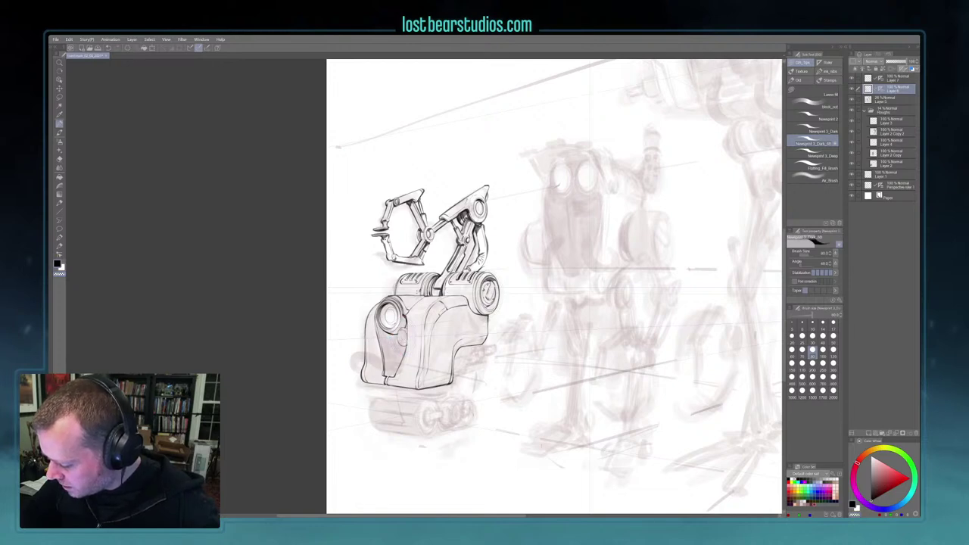
key("c")
left_click_drag(401, 329, 406, 342)
key("ctrl+z")
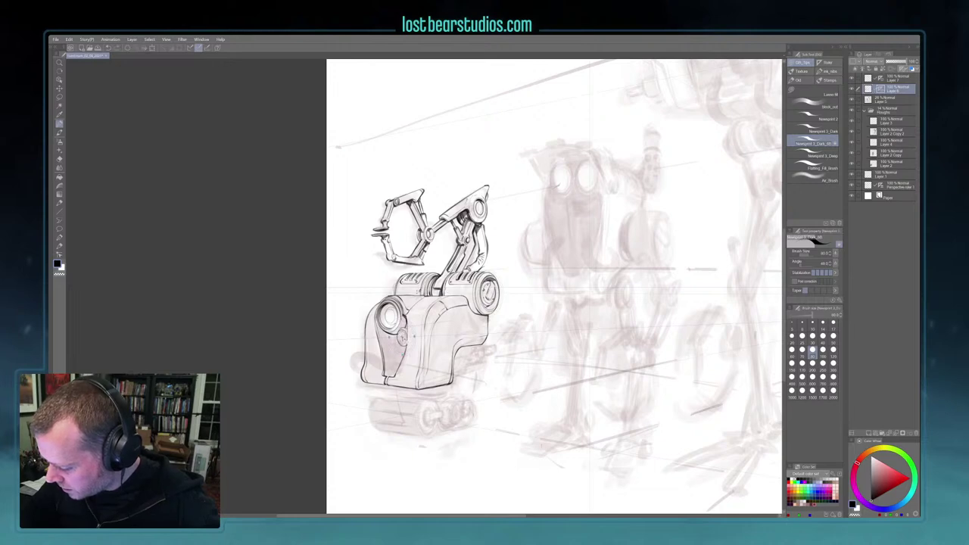
key("ctrl+z")
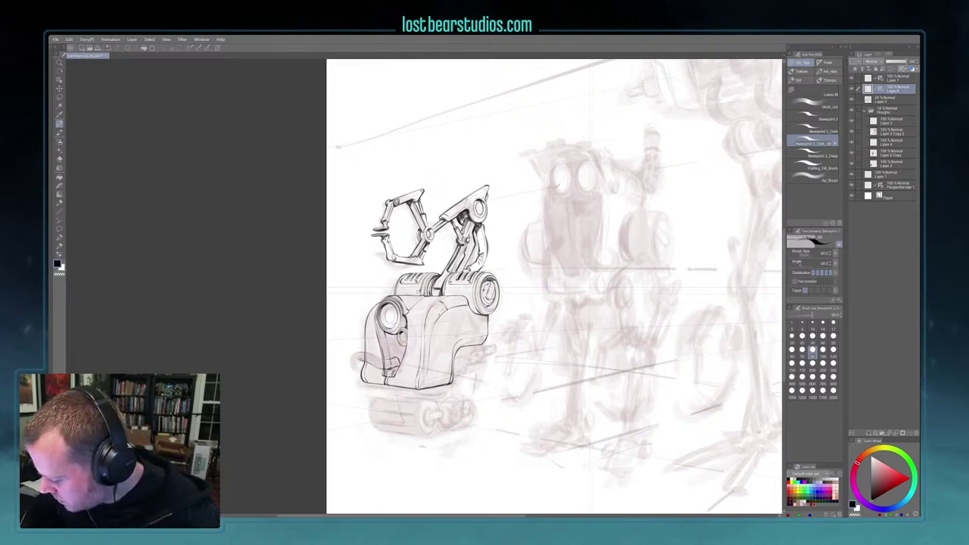
Clear the body lines crossing the front pipe with the flatting fill brush and ink the pipe's curled outline
left_click(814, 166)
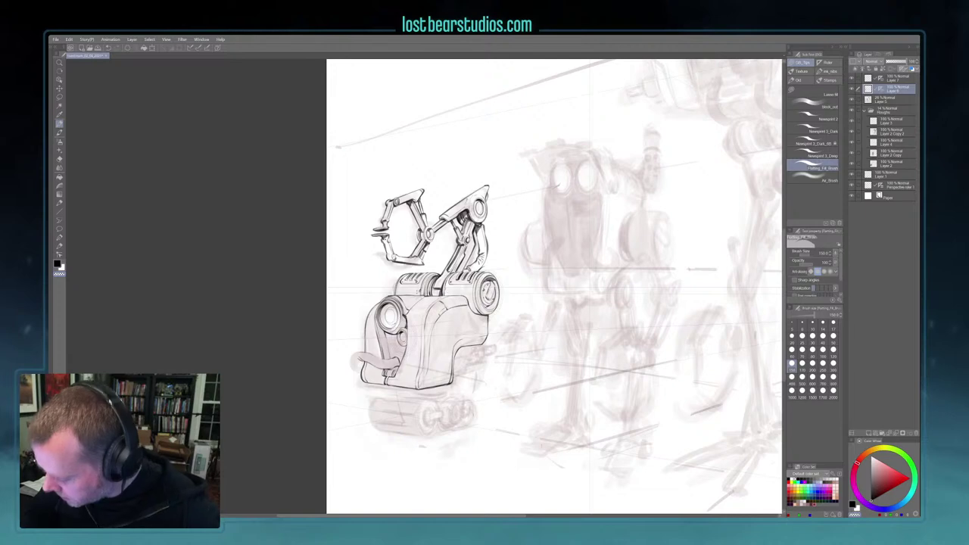
left_click(822, 143)
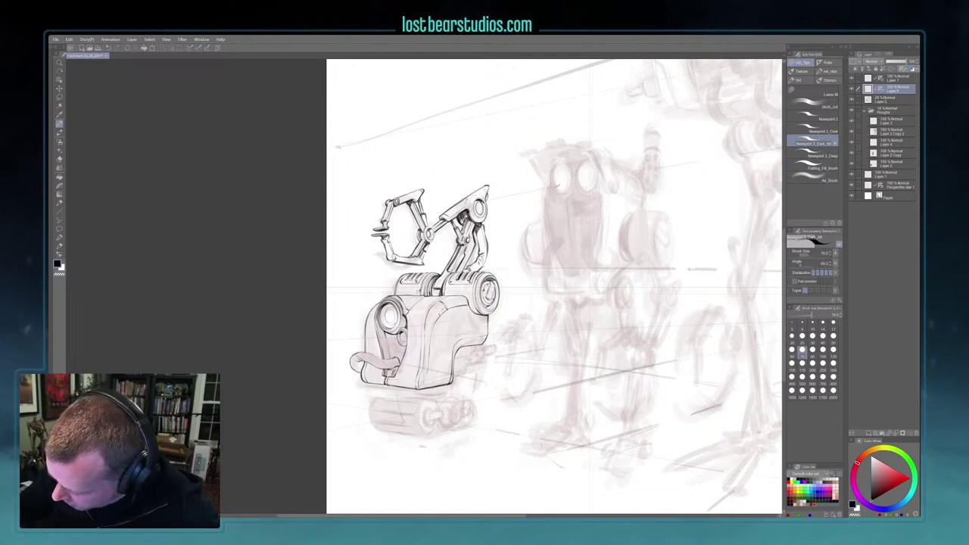
key("]")
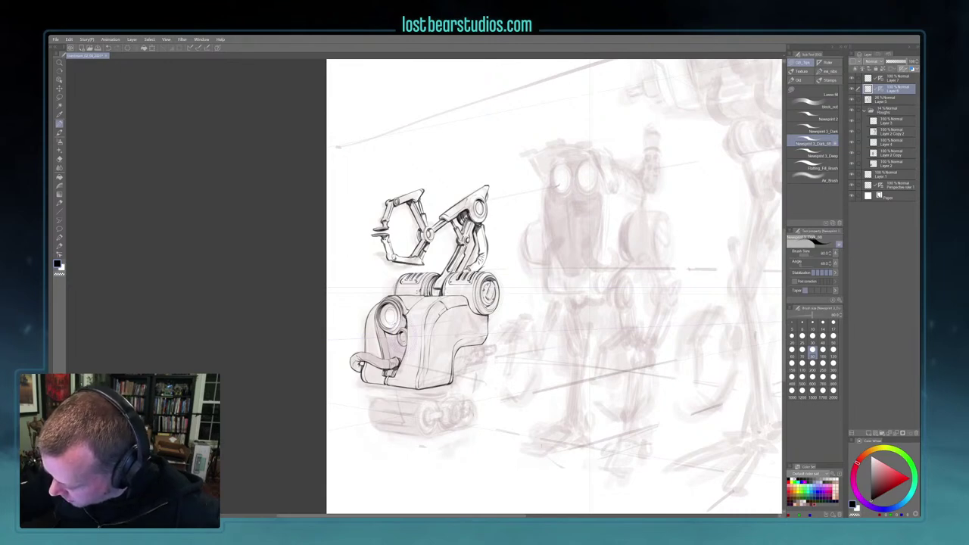
Clean up the line work around the front pipe, alternating between ink and transparent colour
key("c")
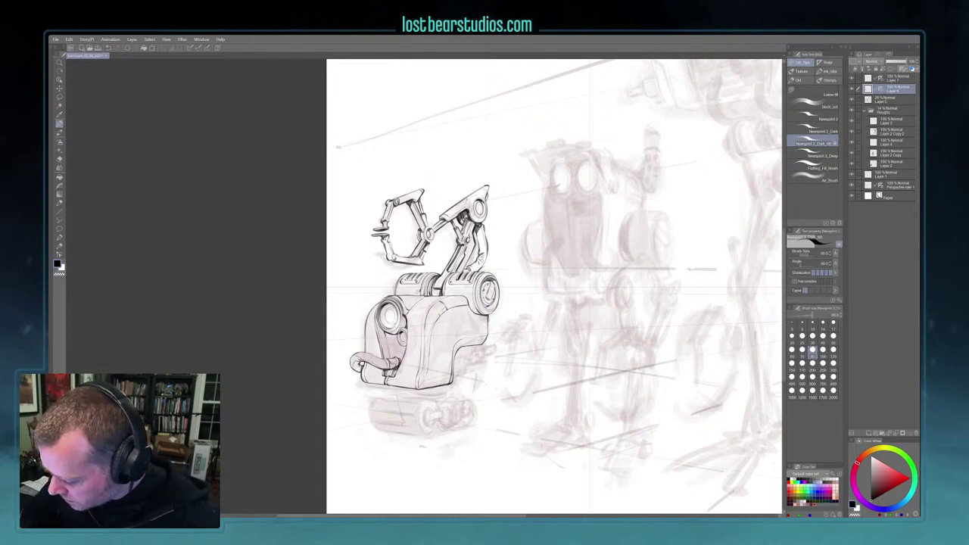
key("c")
key("c")
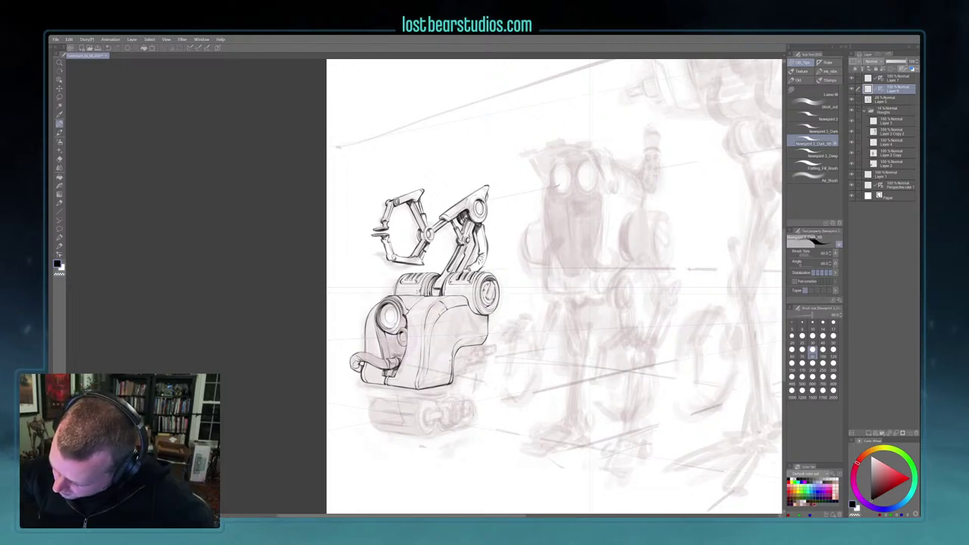
Lasso the small segment below the headlight joint and paste five copies of it, stacking them toward the front pipe as a coil
key("m")
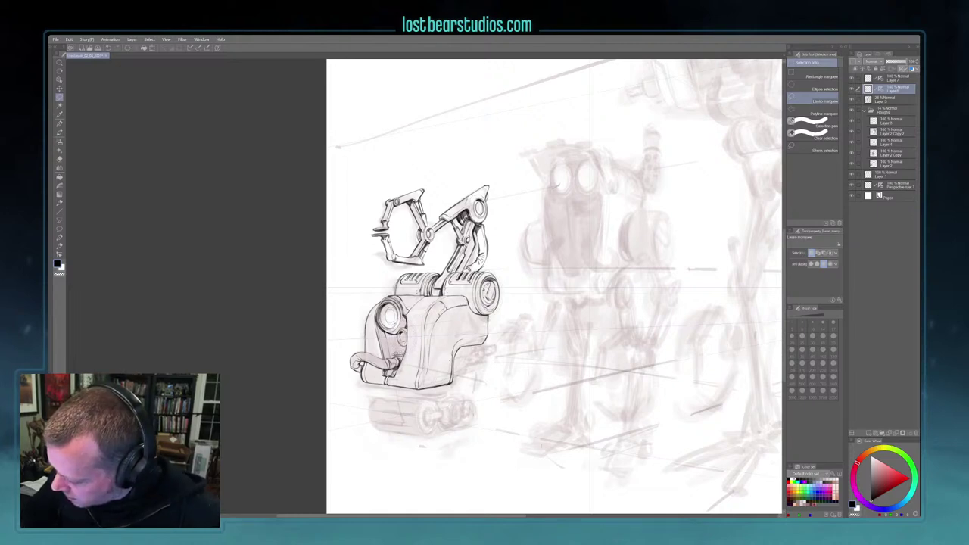
left_click_drag(404, 352, 405, 348)
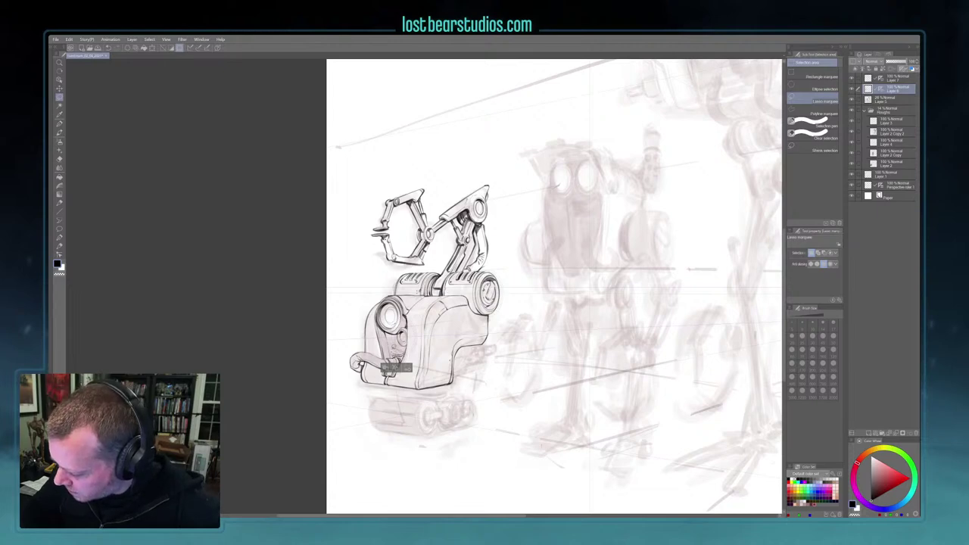
key("ctrl+x")
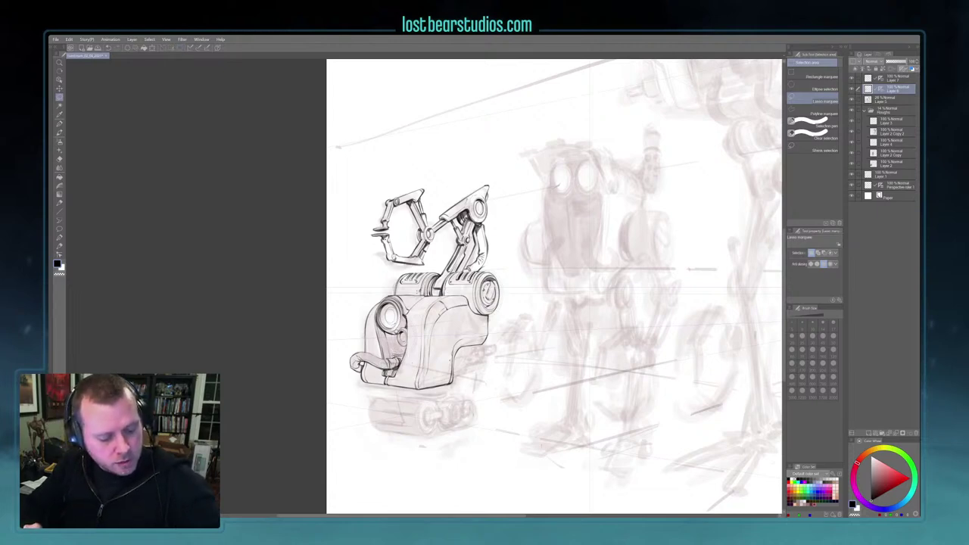
key("ctrl+v")
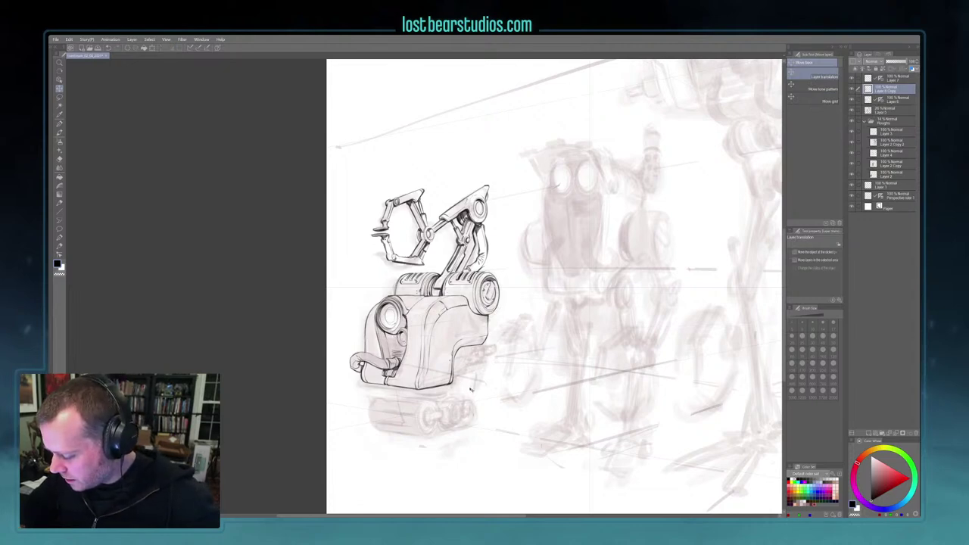
key("ctrl+v")
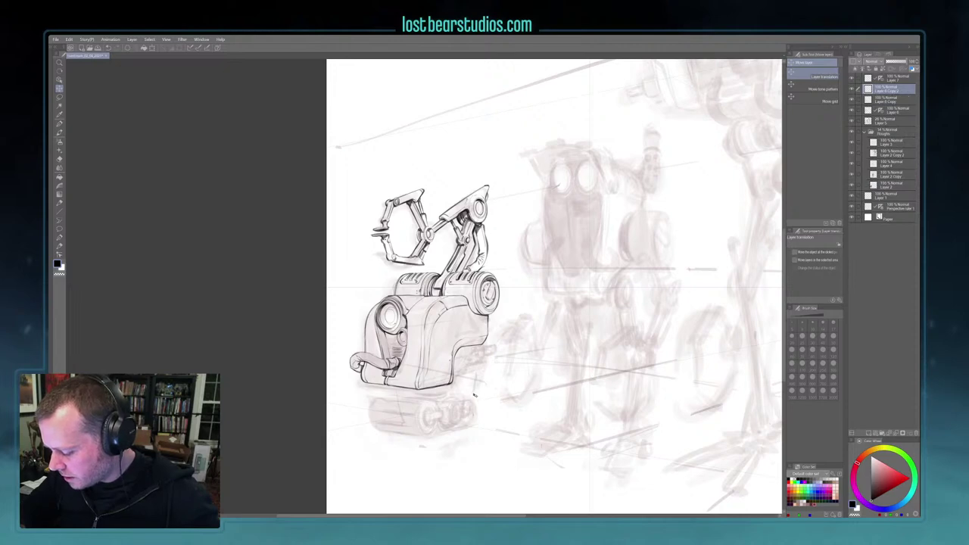
key("ctrl+v")
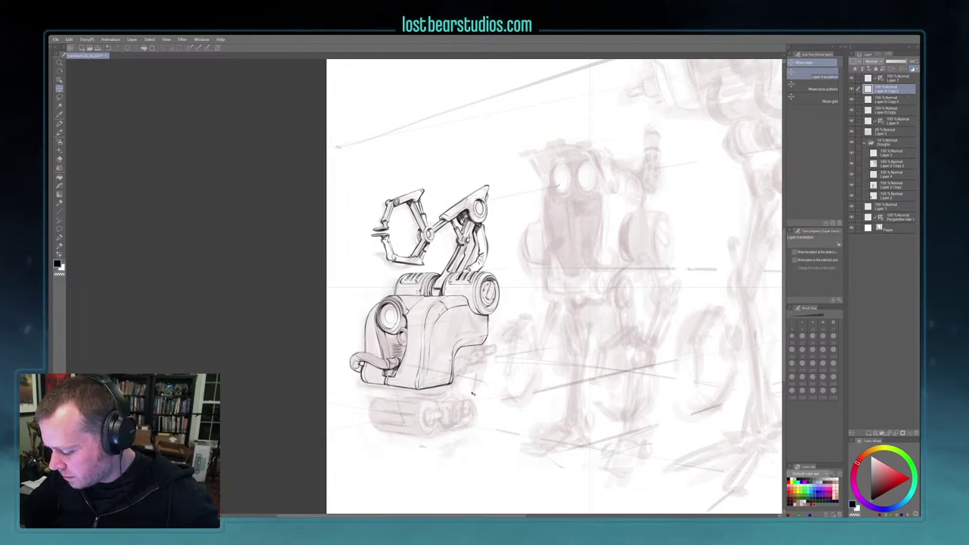
key("ctrl+v")
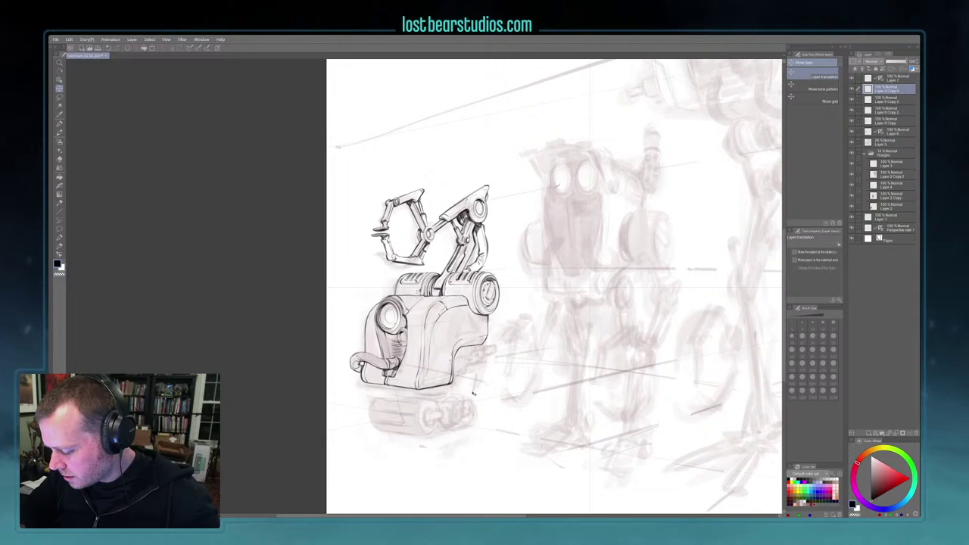
key("ctrl+v")
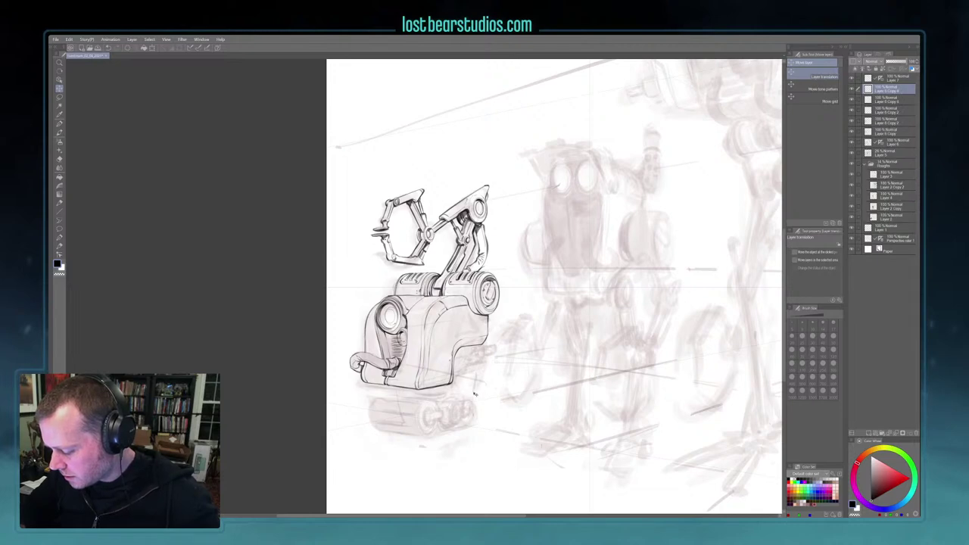
Merge the pasted coil segments into a single layer above the tracked robot's line art
left_click(897, 433)
left_click(898, 433)
left_click(898, 433)
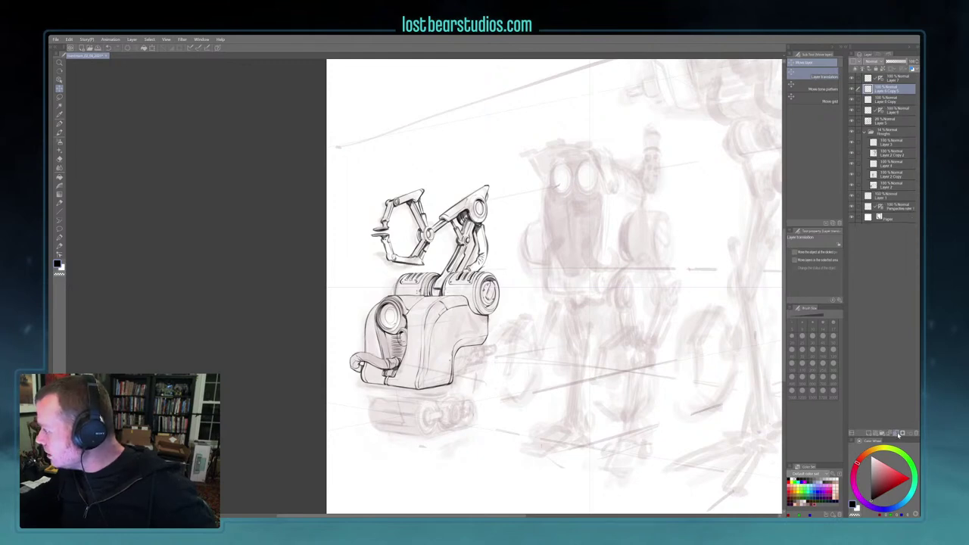
left_click(898, 433)
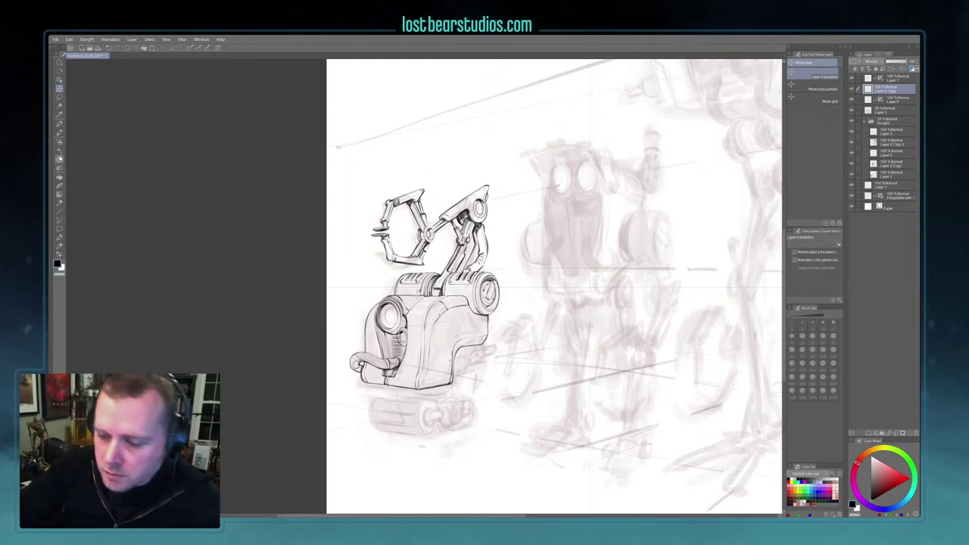
Clean the coil's edges with the flatting fill brush, ink its details at brush size 70, and merge it into the line art layer
left_click(60, 124)
left_click(827, 170)
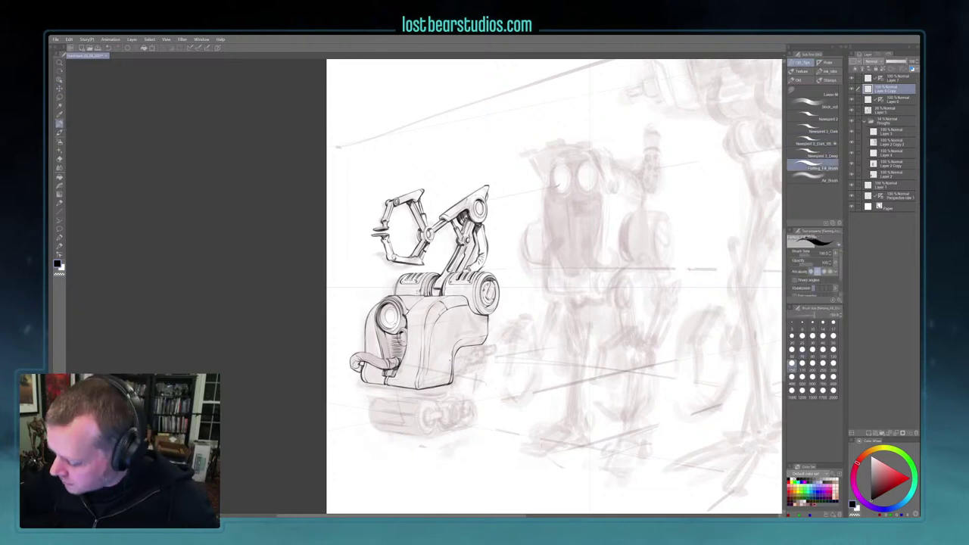
key("c")
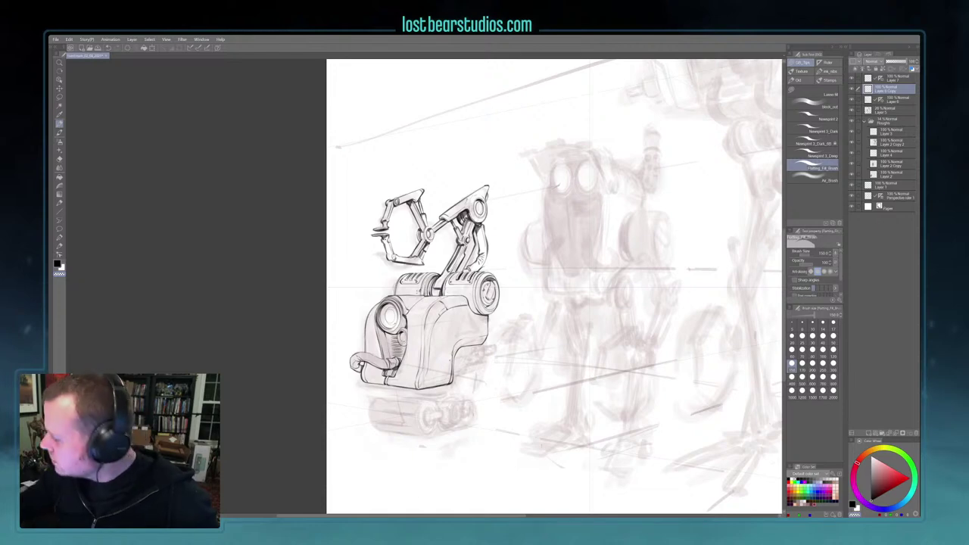
left_click(816, 142)
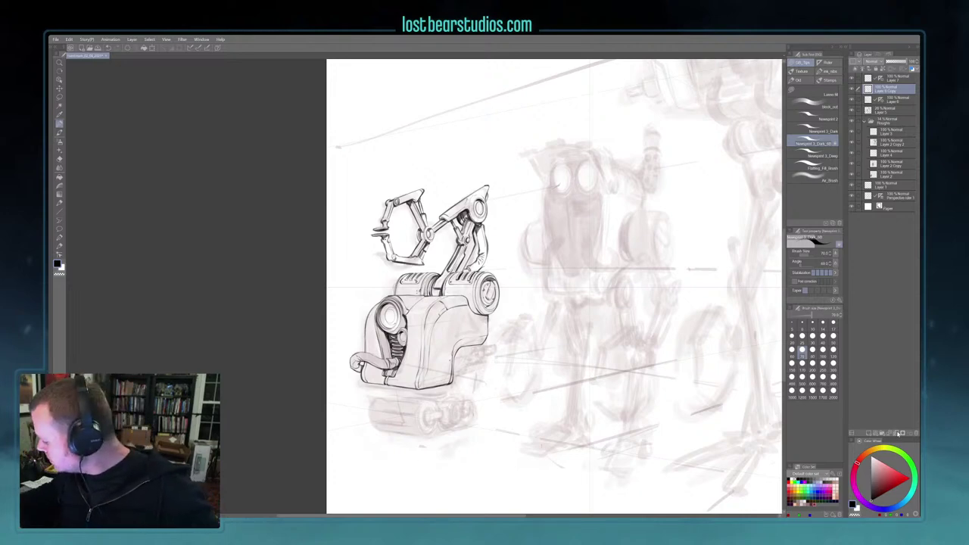
left_click(897, 435)
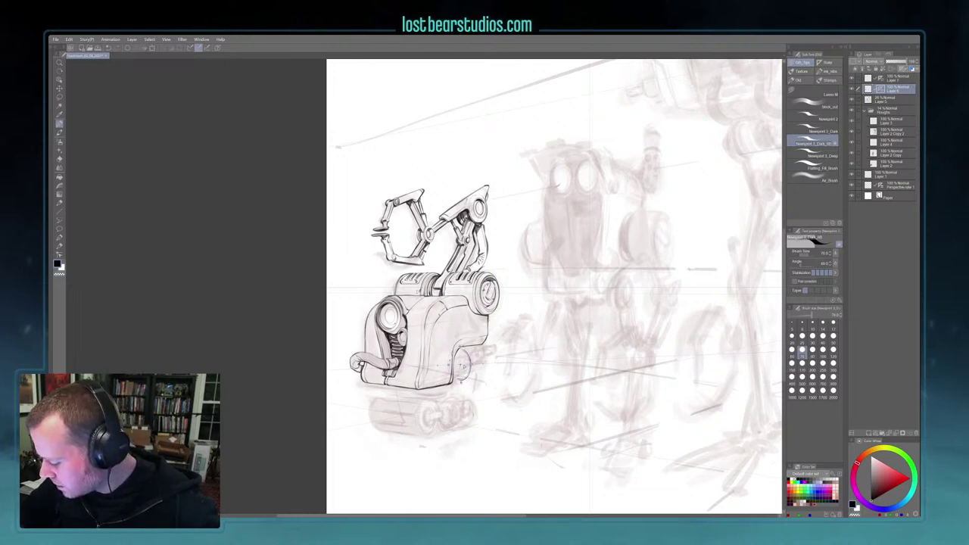
left_click_drag(492, 350, 495, 369)
key("ctrl+z")
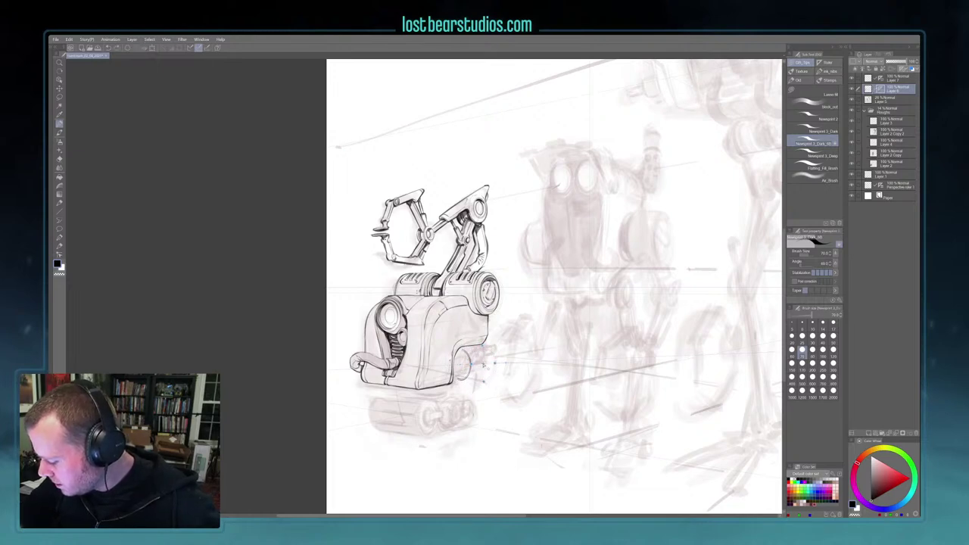
left_click_drag(489, 350, 486, 366)
key("ctrl+z")
key("ctrl+z")
left_click(493, 362, "ctrl")
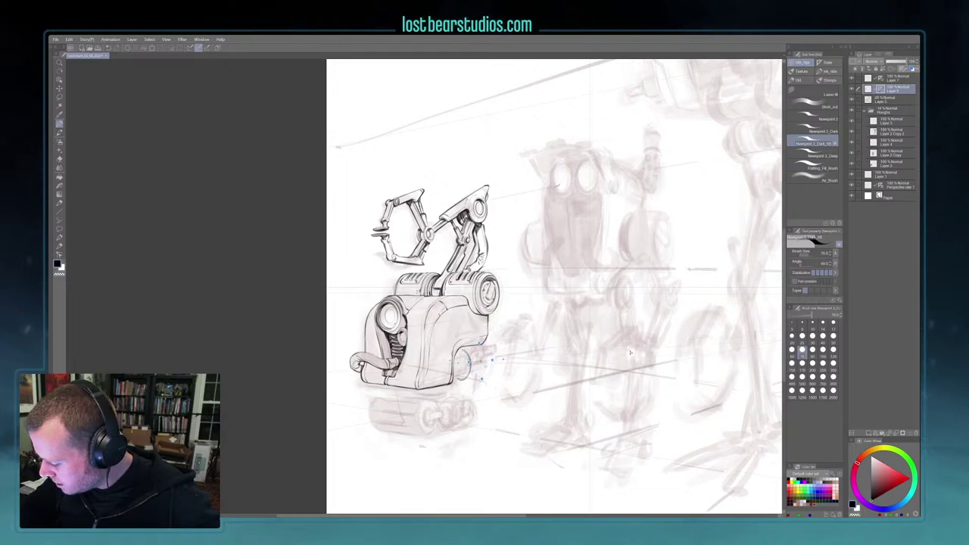
key("ctrl+z")
key("ctrl+z")
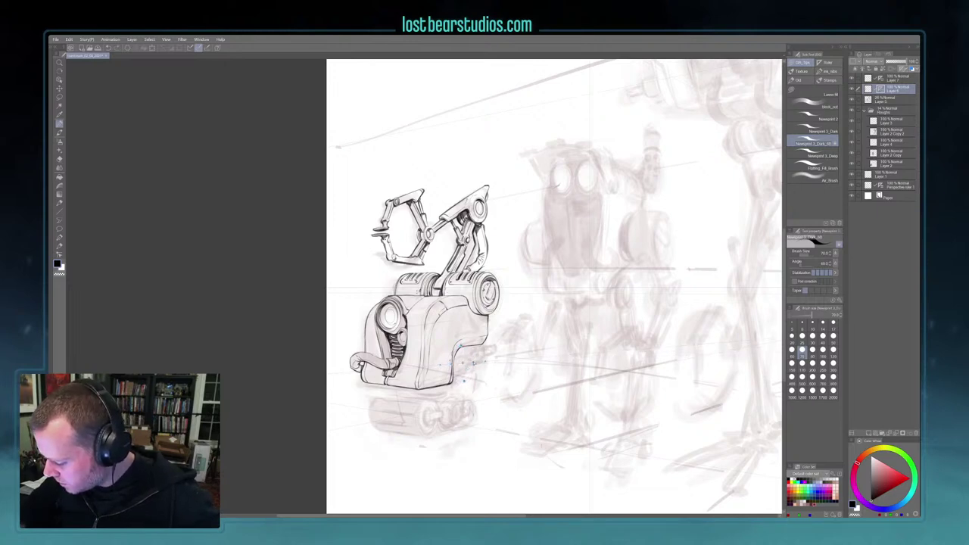
Ink the rims and sides of the rear cylinder beneath the body using the circle ruler, plus the short bent pipe at its far end
left_click_drag(460, 347, 452, 367)
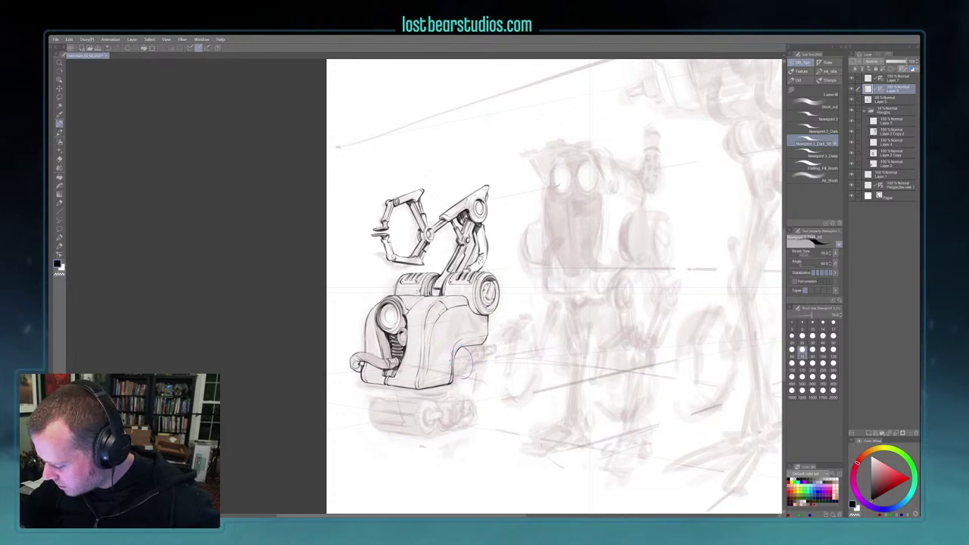
left_click_drag(472, 357, 471, 372)
left_click(466, 366, "ctrl")
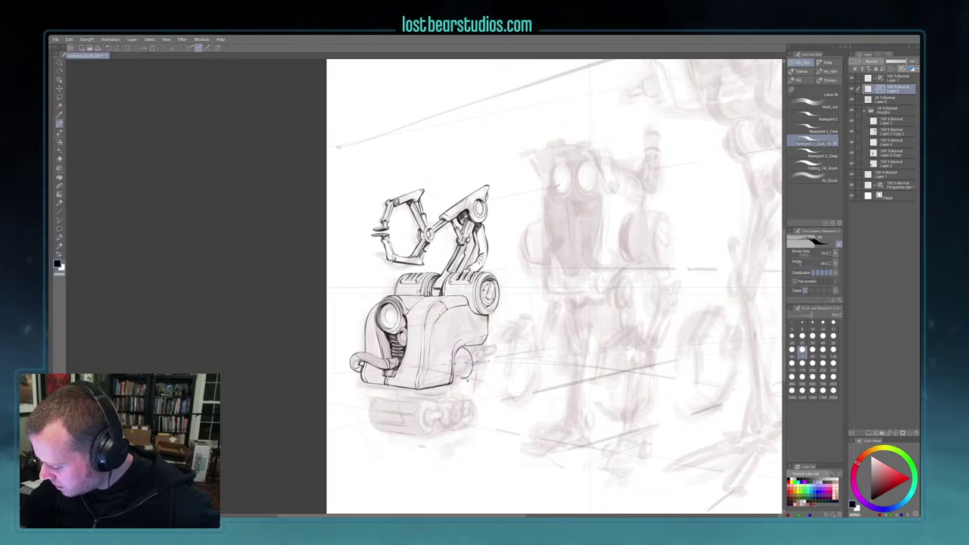
left_click(487, 349, "ctrl")
mouse_move(493, 359)
left_mouse_down()
mouse_move(480, 380)
mouse_move(491, 374)
left_mouse_up()
key("ctrl+z")
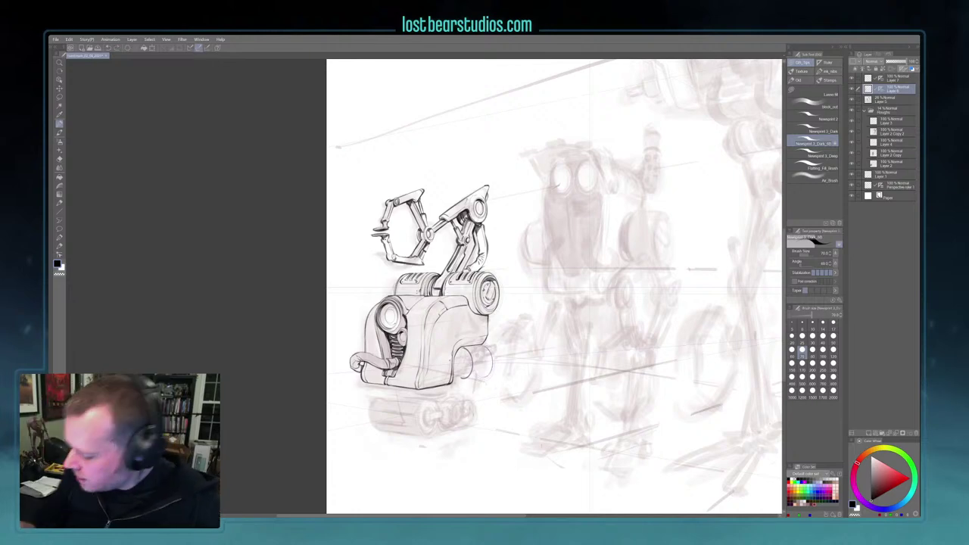
left_click_drag(465, 377, 491, 374)
key("c")
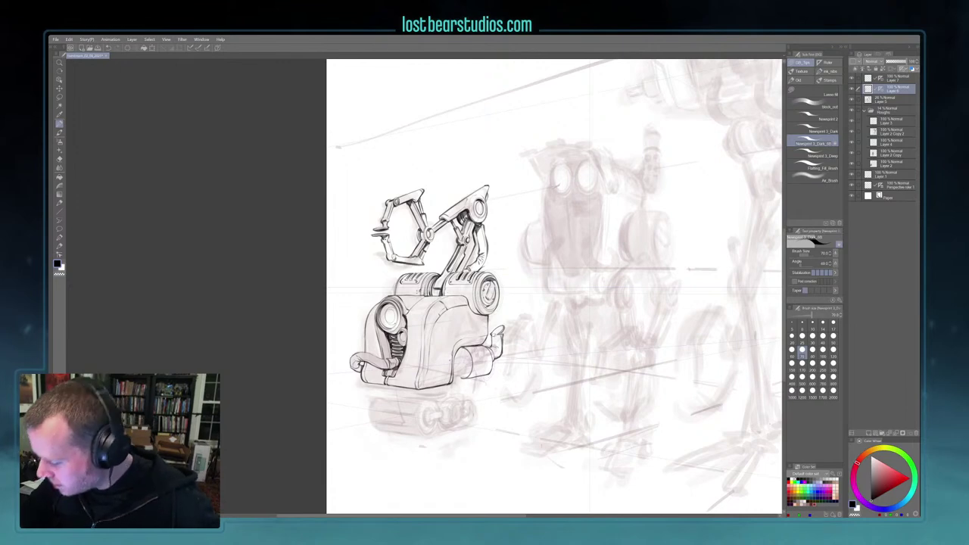
Ink the recess and inner shading at the near end of the rear cylinder at brush size 80
scroll(386, 434, "down", 1)
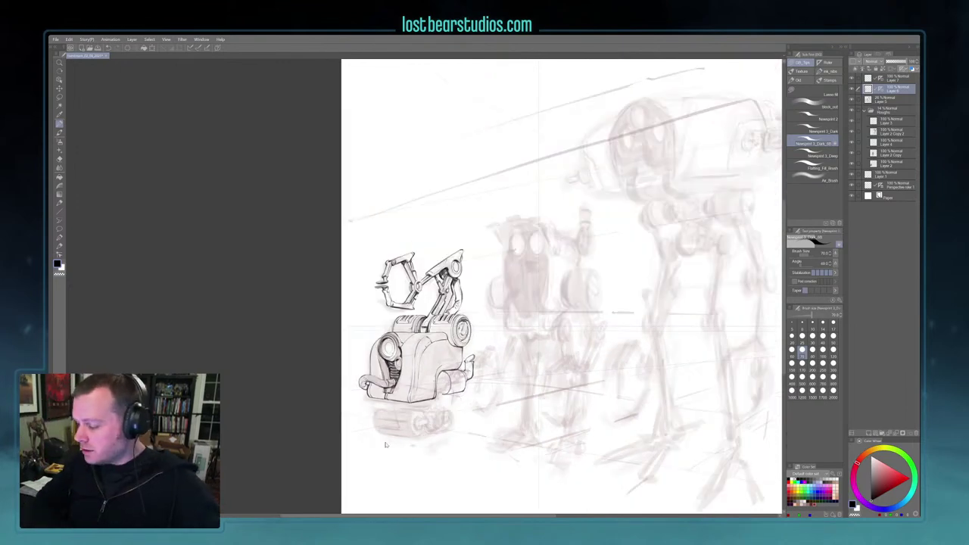
key("ctrl+plus")
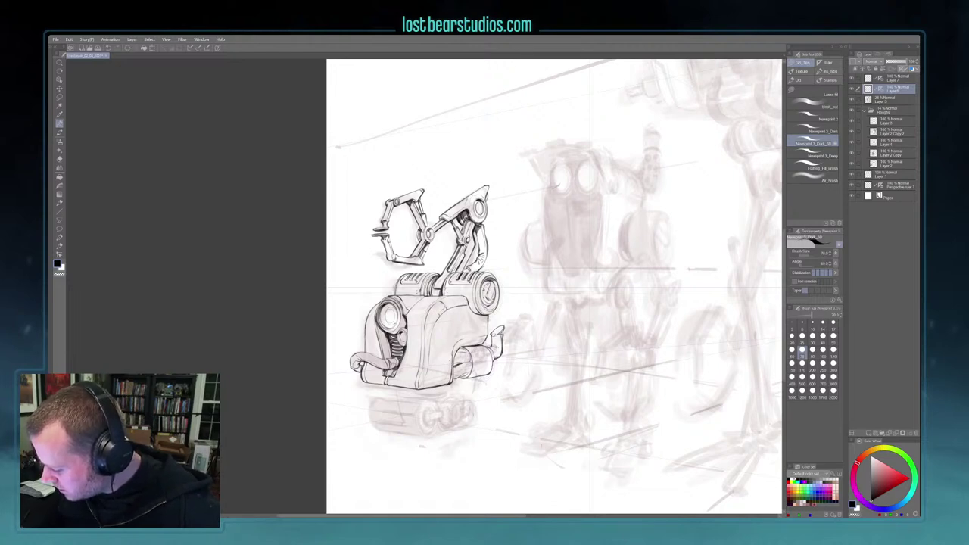
key("]")
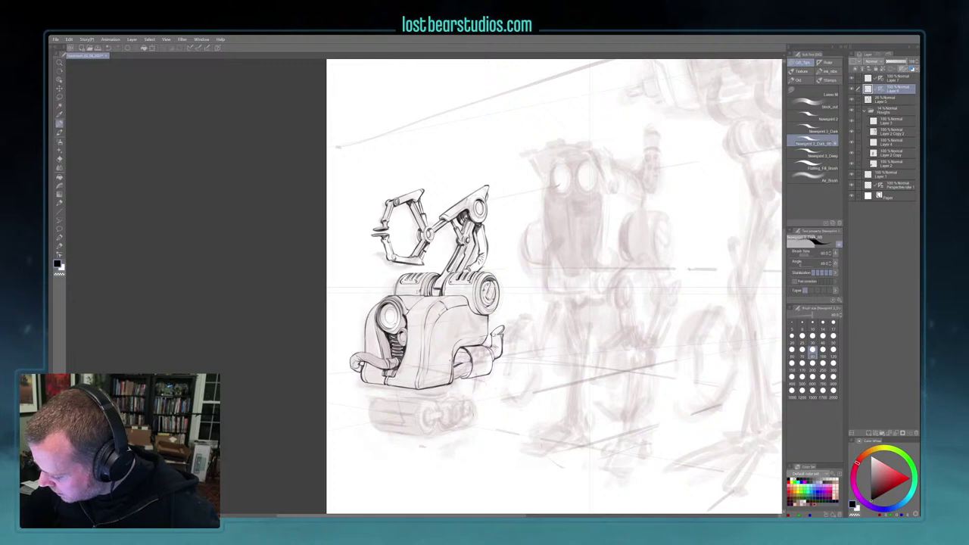
left_click_drag(455, 368, 461, 364)
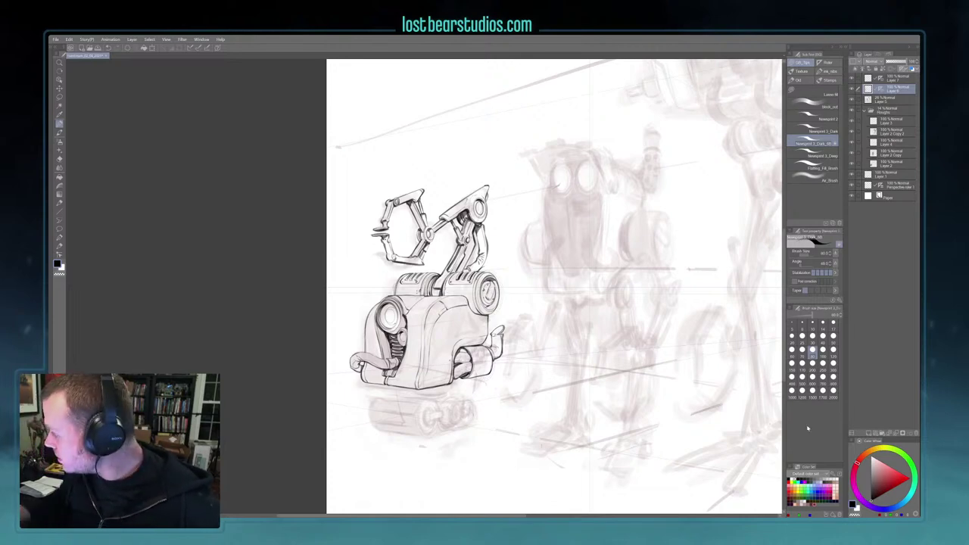
Ink dark oval vent holes along the rear cylinder on a new layer at brush size 100, and merge it into the line art layer
left_click(868, 432)
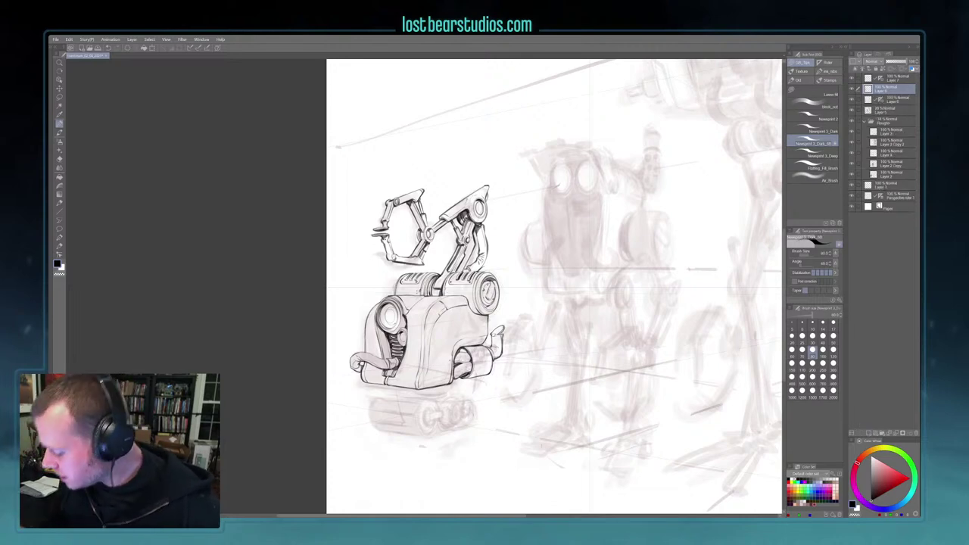
key("bracketright")
left_click_drag(482, 359, 483, 369)
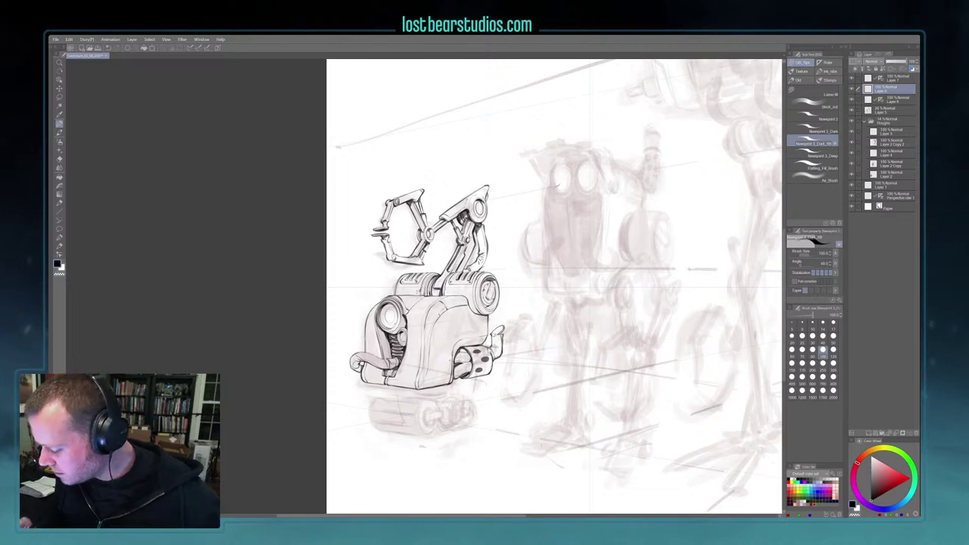
key("ctrl+z")
key("ctrl+z")
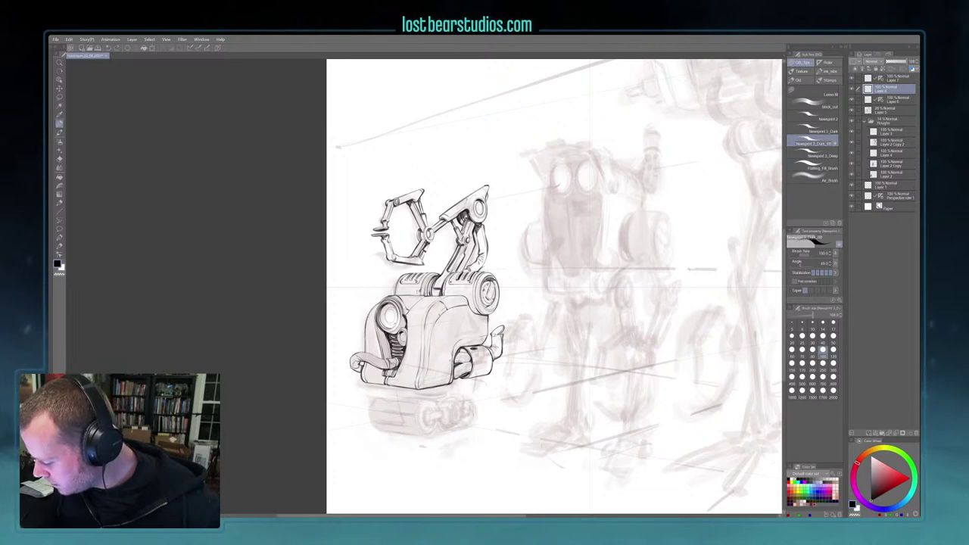
left_click_drag(481, 351, 488, 367)
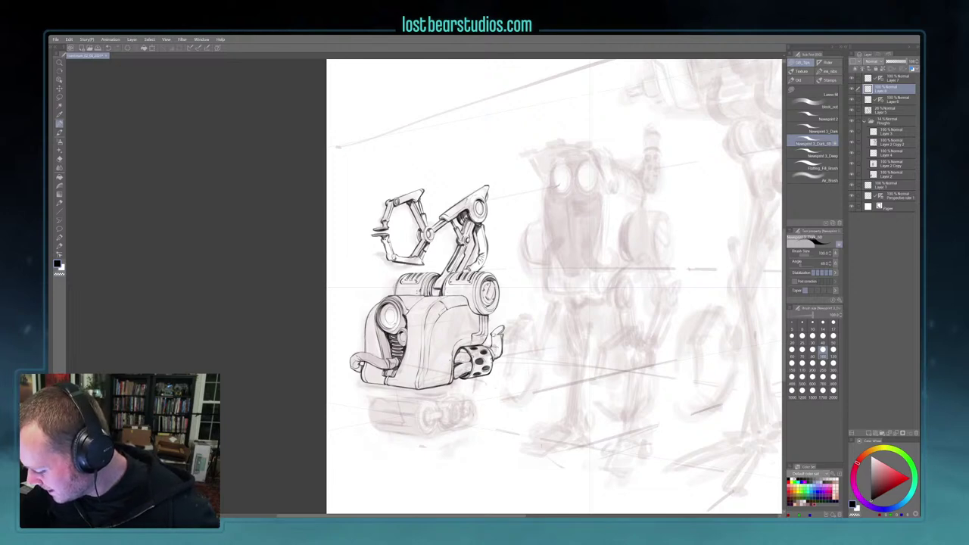
key("c")
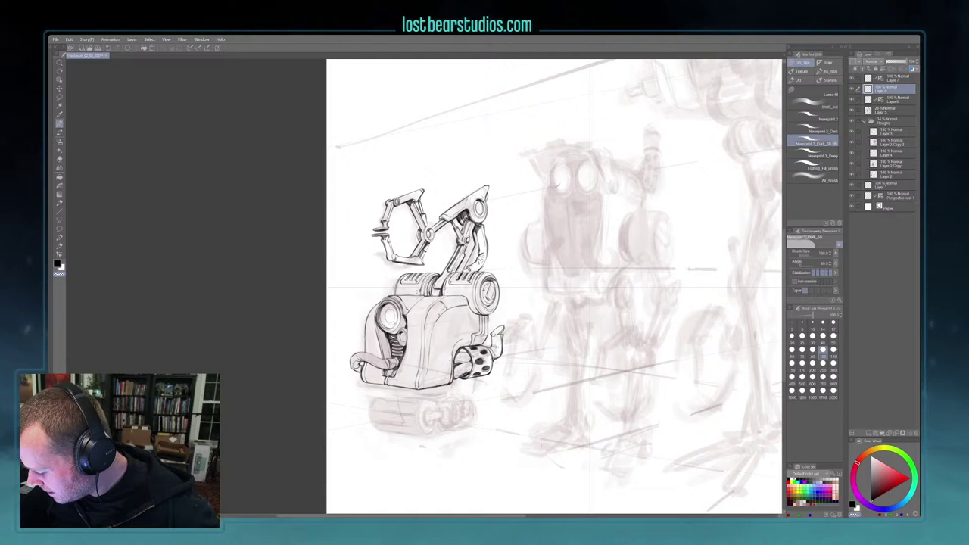
left_click(896, 433)
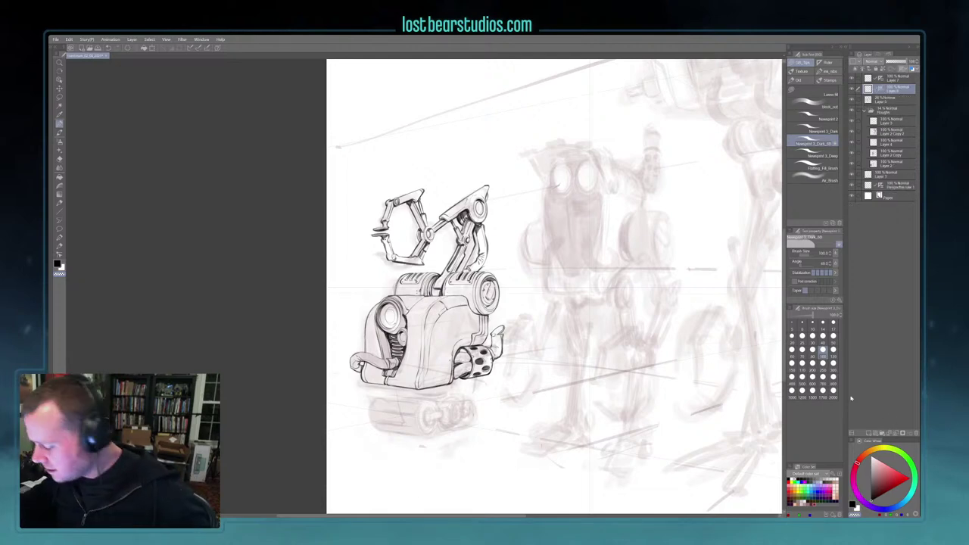
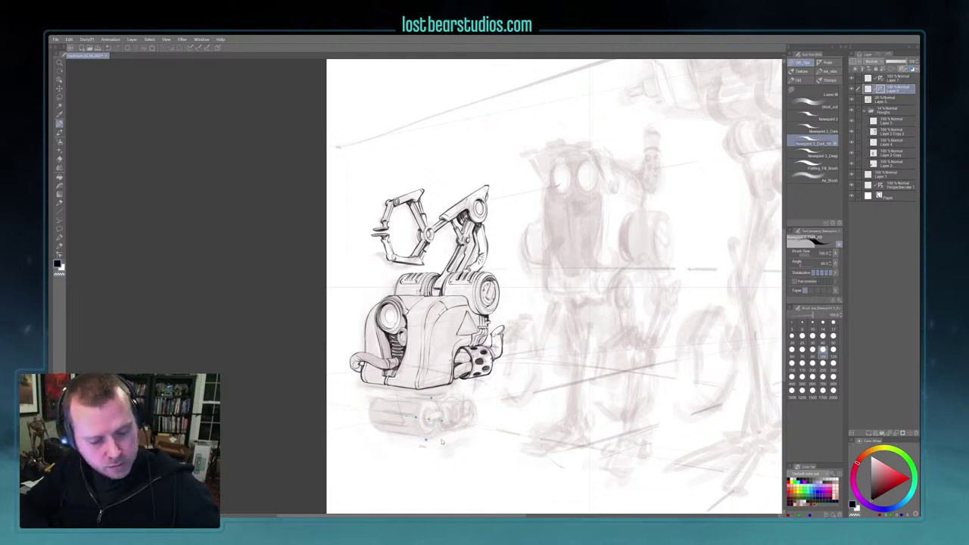
Ink the concentric rims of the near end wheel on the track roller beneath the body, using the circle ruler
key("ctrl+2")
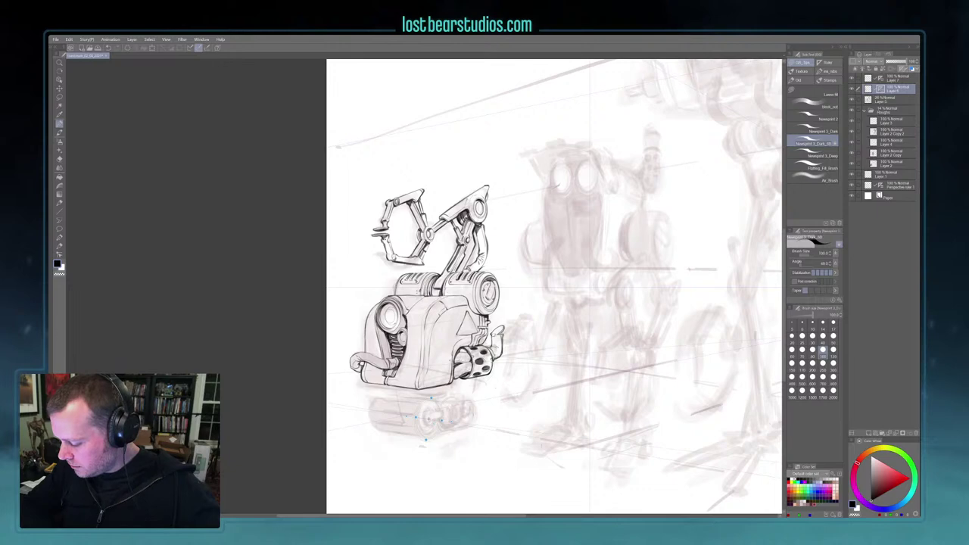
left_click_drag(431, 400, 429, 400)
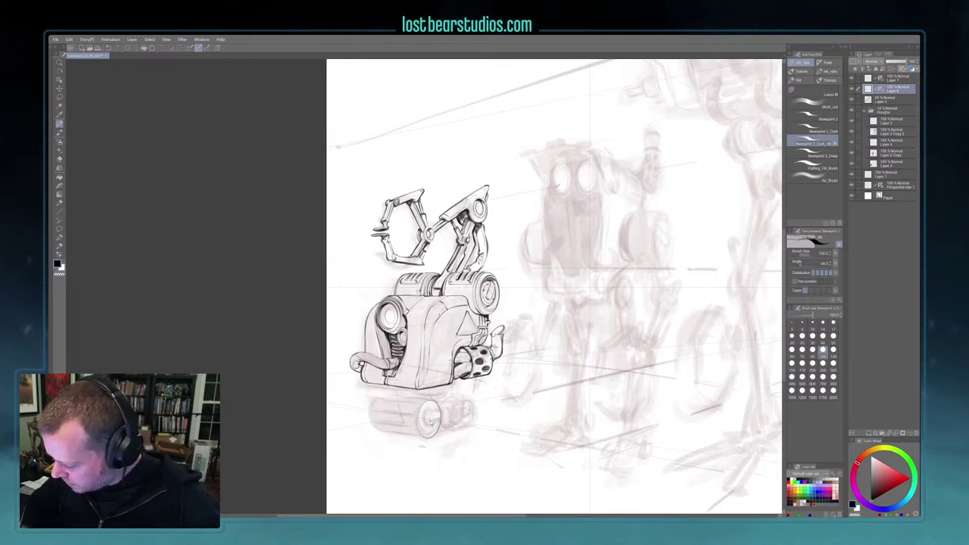
key("ctrl+z")
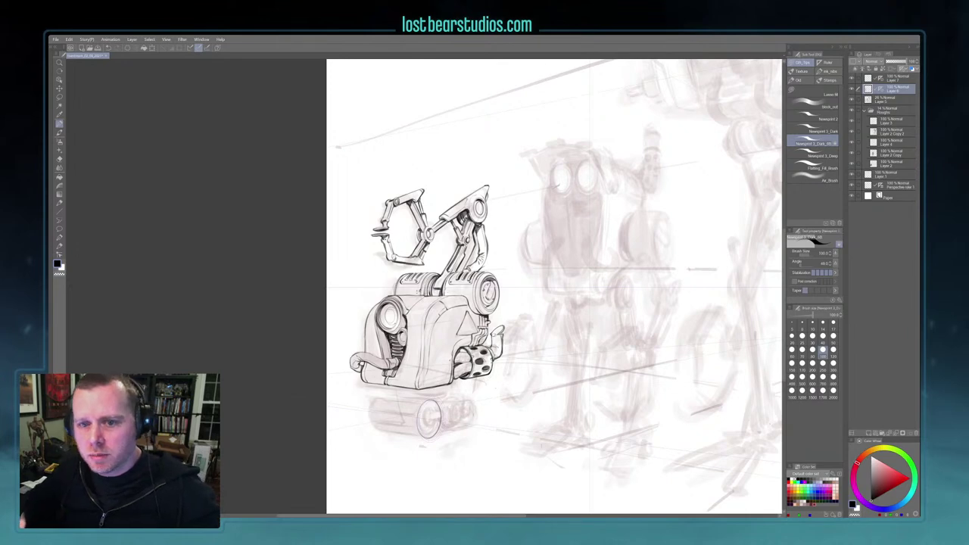
left_click_drag(434, 404, 425, 430)
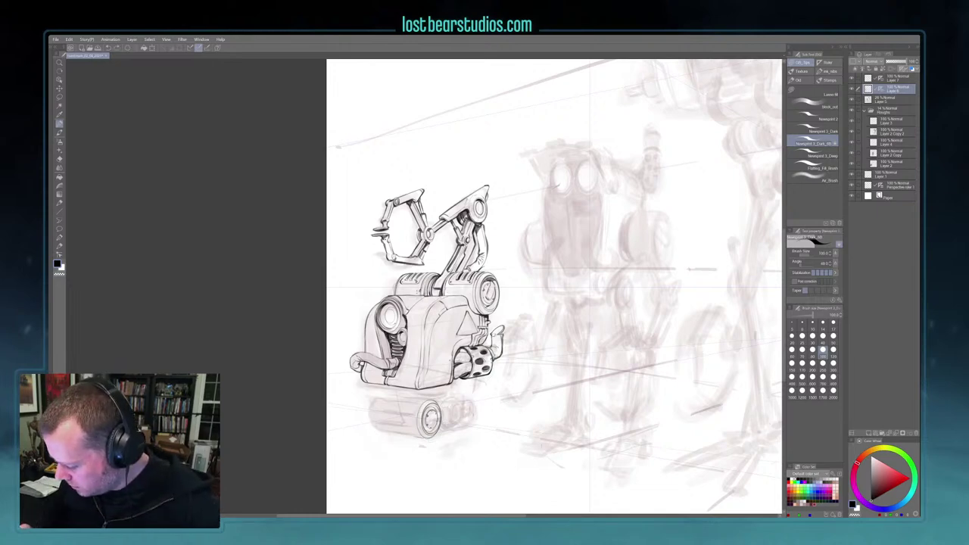
Ink the long sides, edge lines and far end of the front track roller in perspective
mouse_move(427, 399)
left_mouse_down()
mouse_move(406, 396)
mouse_move(369, 417)
left_mouse_up()
key("ctrl+z")
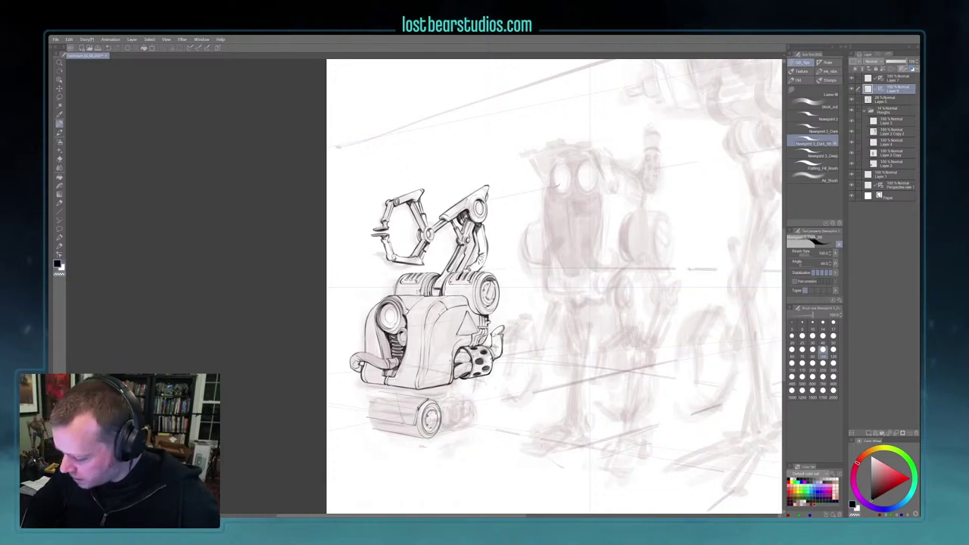
left_click_drag(453, 411, 436, 381)
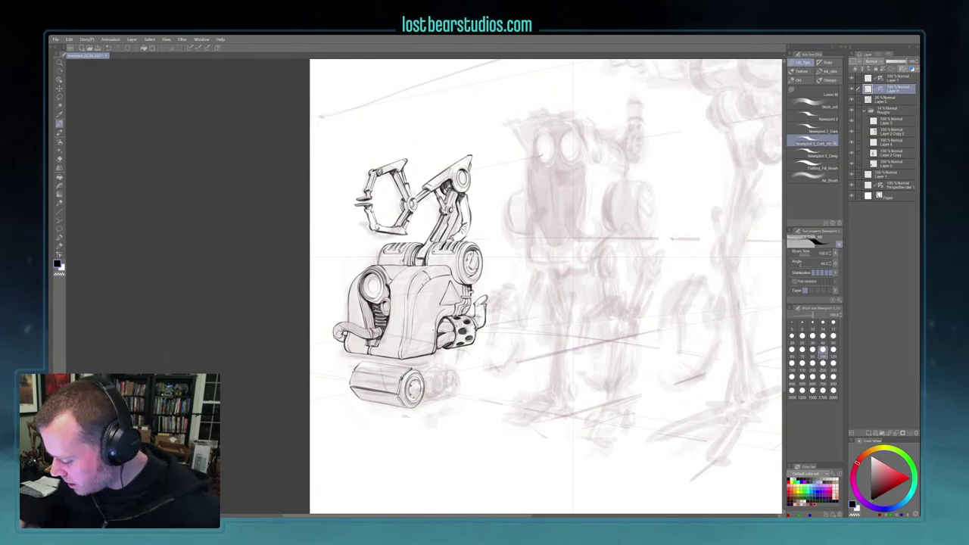
left_click_drag(421, 406, 450, 398)
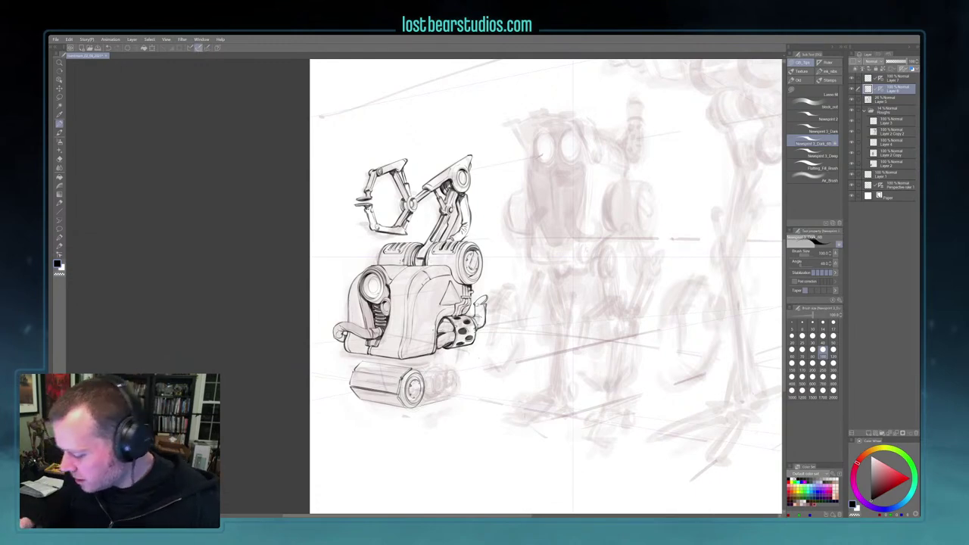
Ink the outer rim and inner ring of the second track wheel behind the roller with the circle ruler
left_click(429, 385, "ctrl")
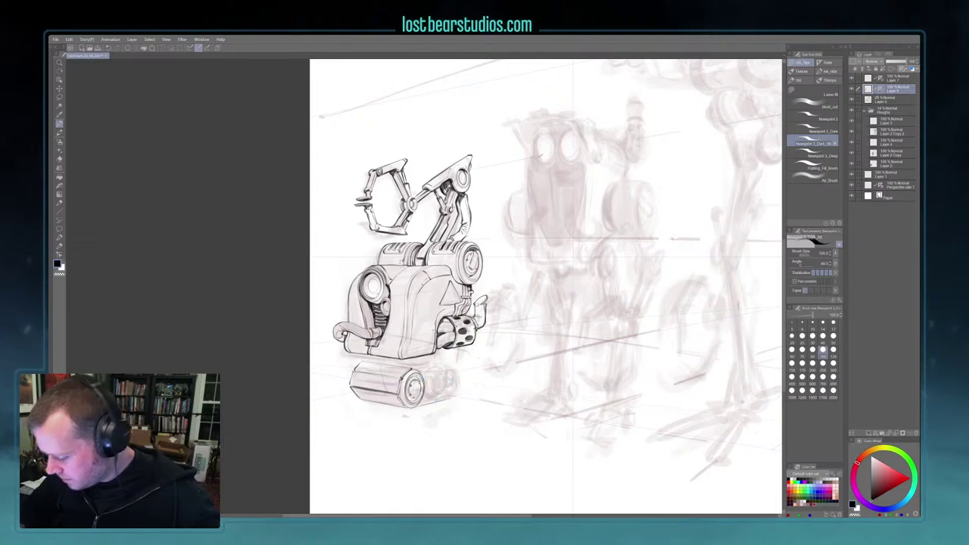
mouse_move(437, 384)
left_mouse_down()
mouse_move(454, 370)
mouse_move(449, 359)
mouse_move(436, 379)
mouse_move(452, 370)
mouse_move(446, 391)
left_mouse_up()
left_click_drag(436, 375, 443, 391)
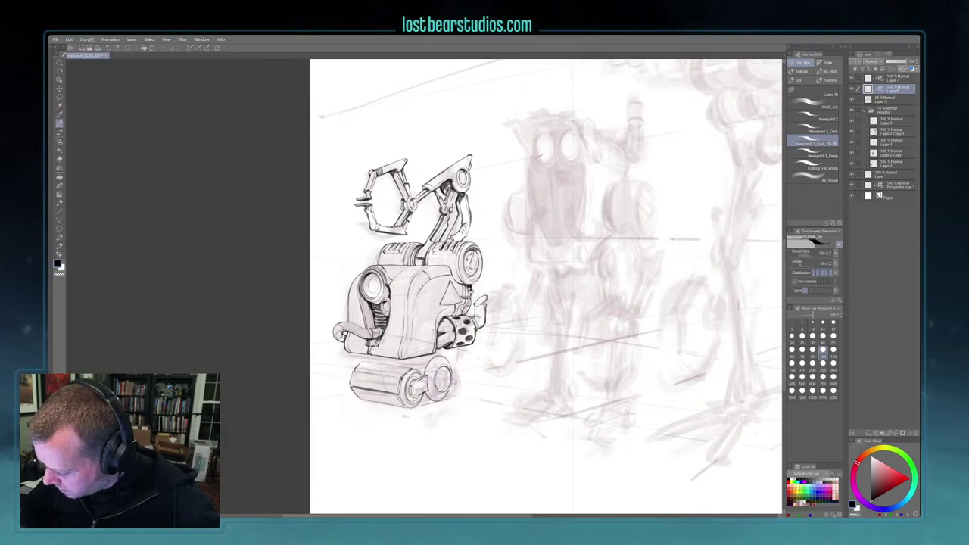
left_click(457, 374, "ctrl")
left_click_drag(457, 377, 431, 385)
left_click(200, 49)
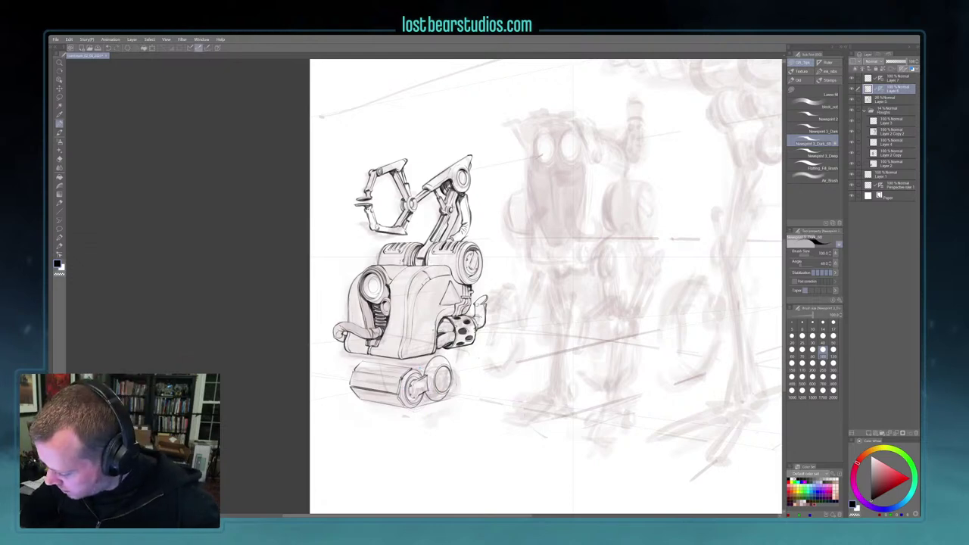
Ink the hub details of the near wheel and refine the inner rings of the second wheel with the circle ruler
left_click_drag(416, 383, 418, 394)
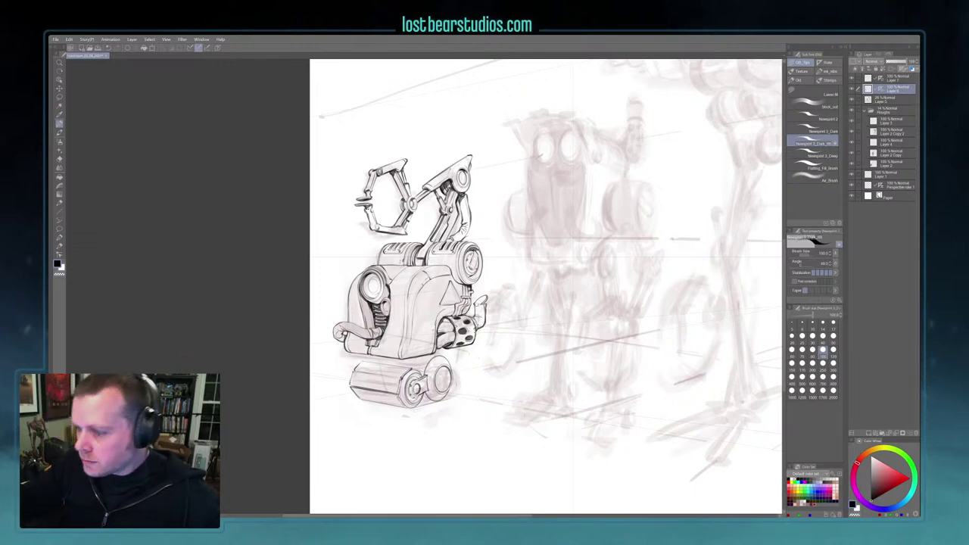
left_click(431, 386, "ctrl")
left_click_drag(431, 387, 453, 374)
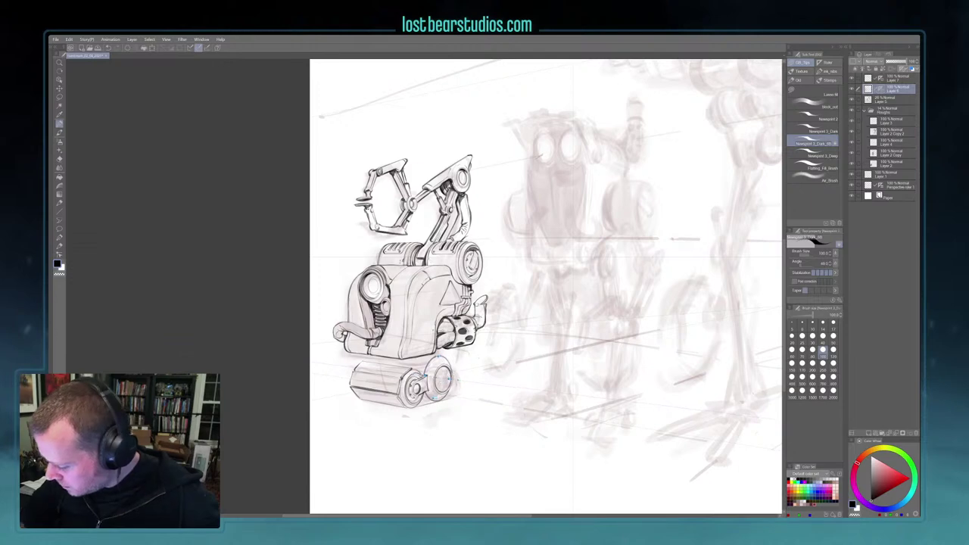
left_click(869, 90)
left_click(199, 49)
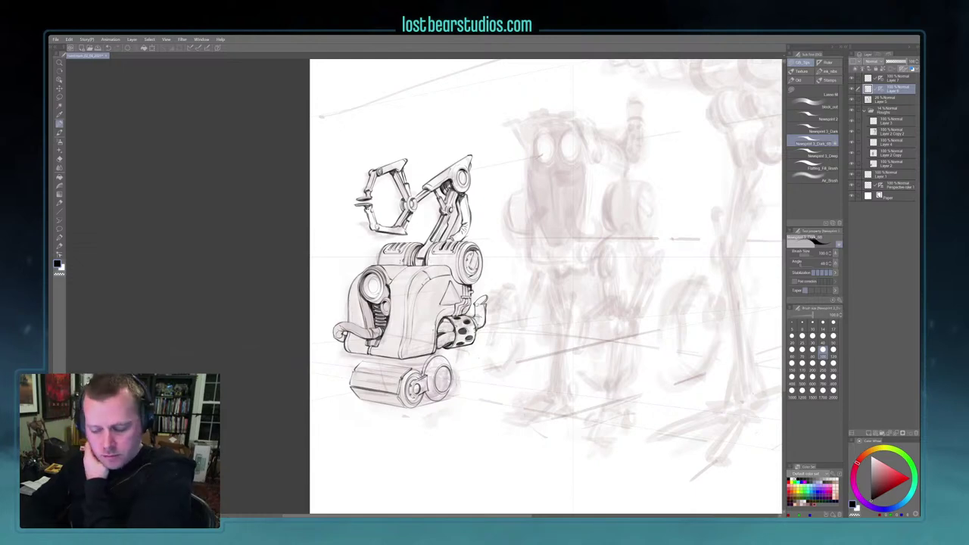
left_click_drag(440, 367, 450, 372)
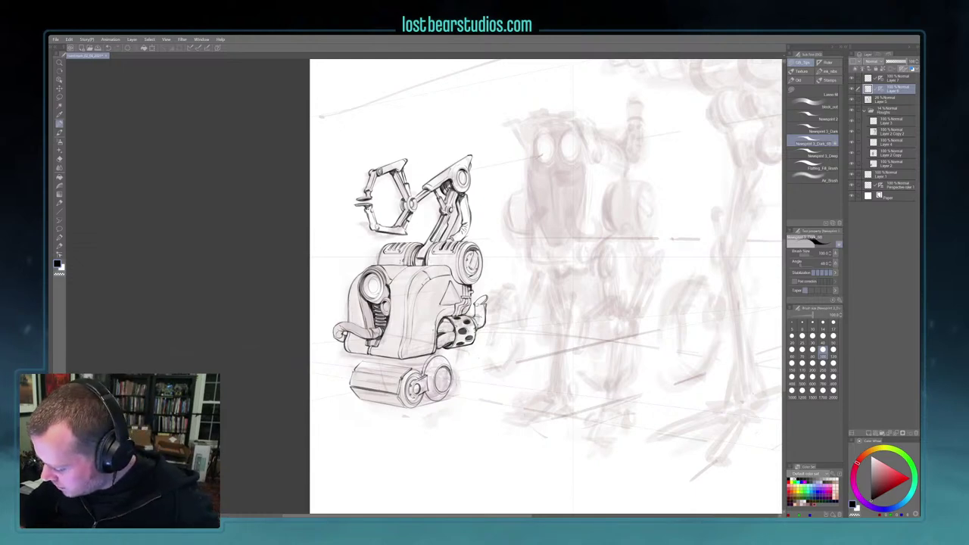
key("ctrl+z")
left_click(443, 380, "ctrl")
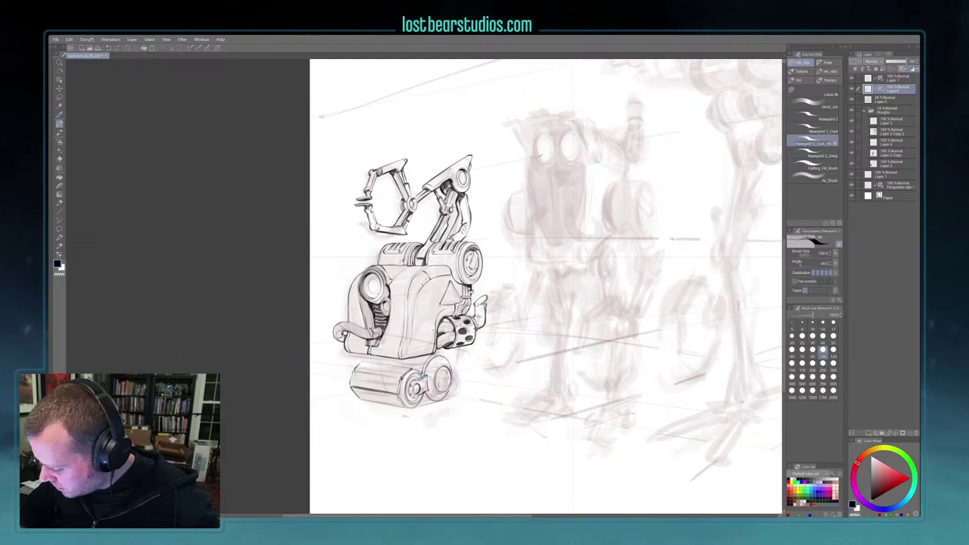
left_click(199, 48)
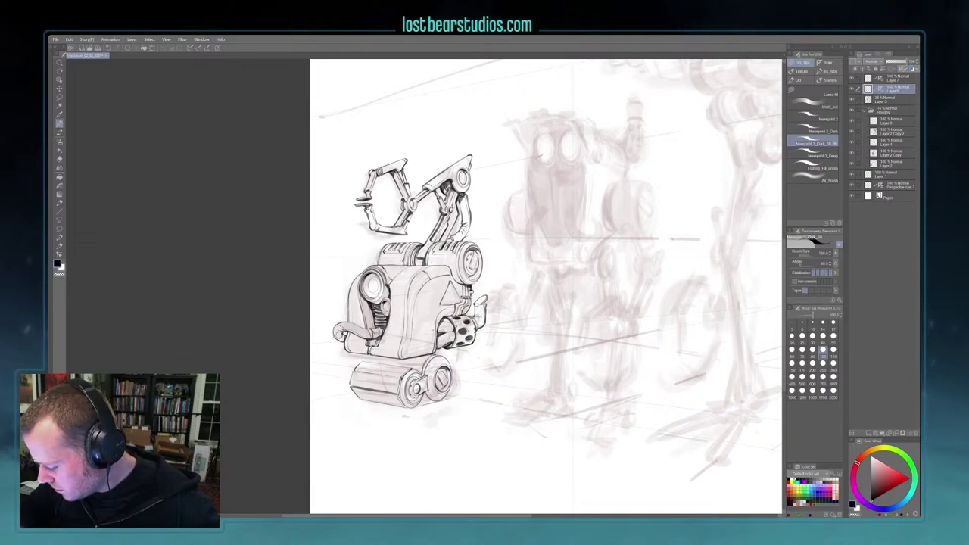
Ink the tread plates and bolt details along the front track roller, cleaning up the lines with transparent colour
mouse_move(401, 365)
left_mouse_down()
mouse_move(419, 367)
mouse_move(382, 361)
left_mouse_up()
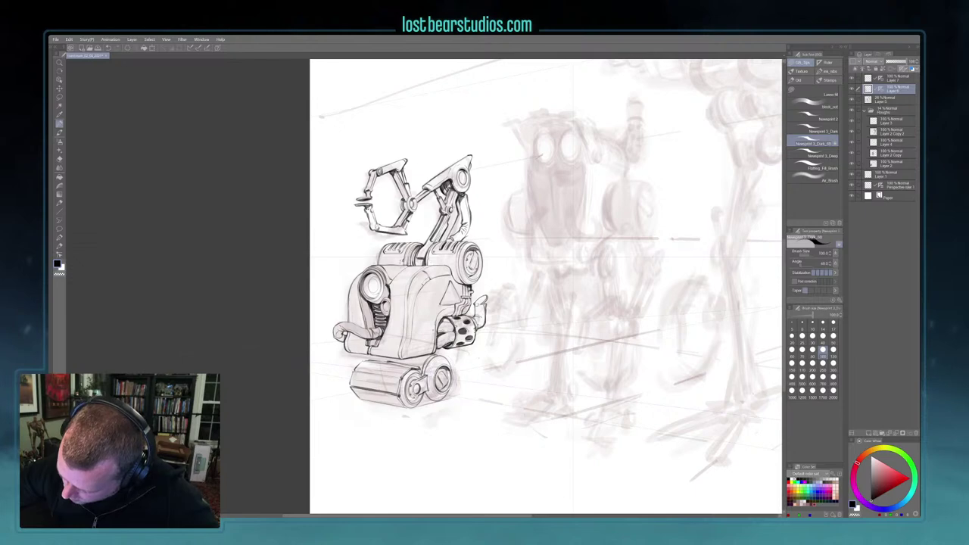
key("c")
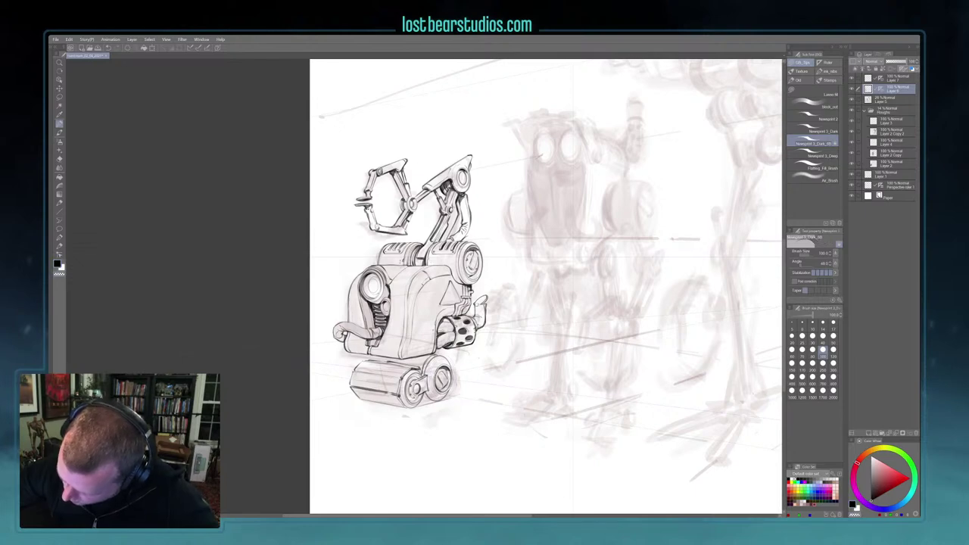
key("c")
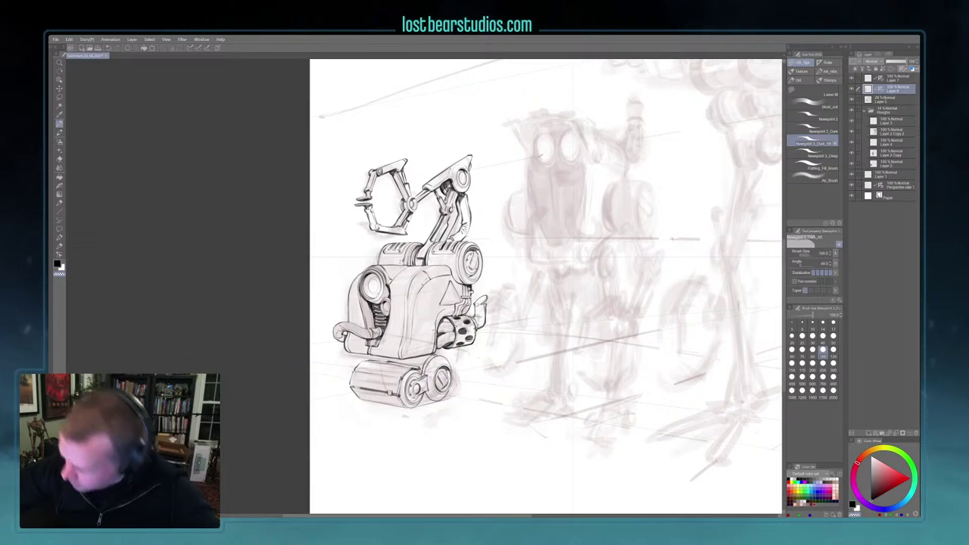
key("c")
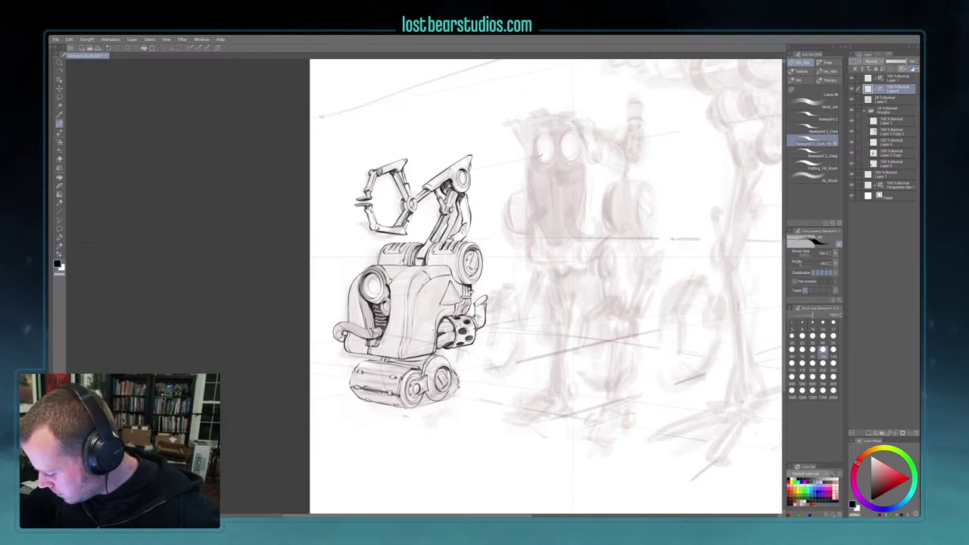
Ink the curved outer tread band around the rear edge of the second track wheel with the circle ruler
left_click(463, 381, "ctrl")
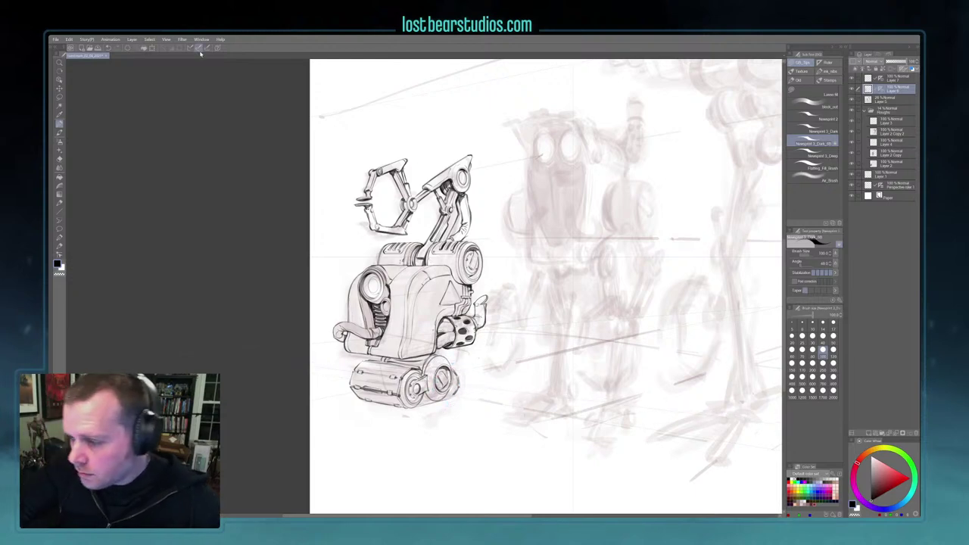
left_click(462, 386, "ctrl")
left_click_drag(459, 381, 457, 392)
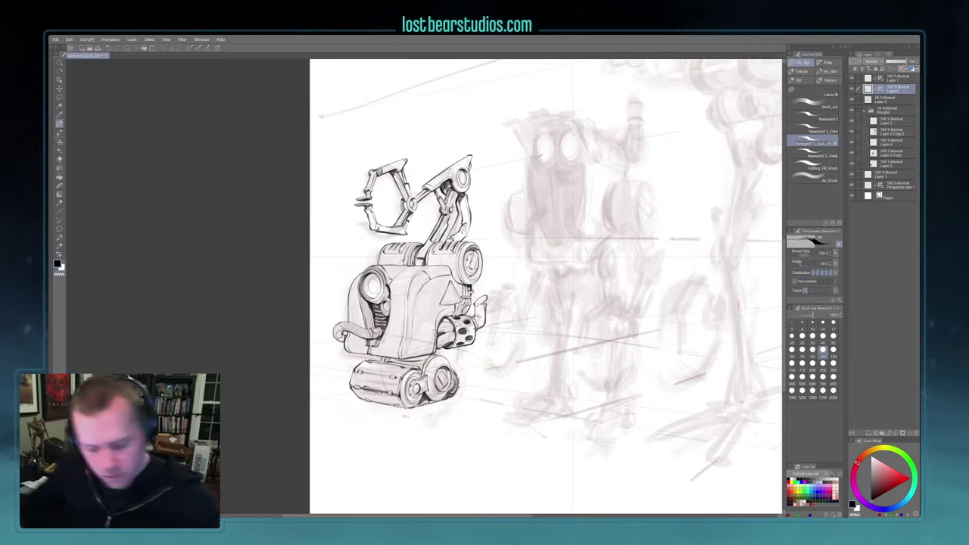
Darken the gap between the body and the track roller with a larger brush, and restore the brush size to 100
key("bracketright")
key("bracketright")
mouse_move(380, 358)
left_mouse_down()
mouse_move(431, 353)
mouse_move(380, 363)
mouse_move(399, 366)
left_mouse_up()
key("bracketleft")
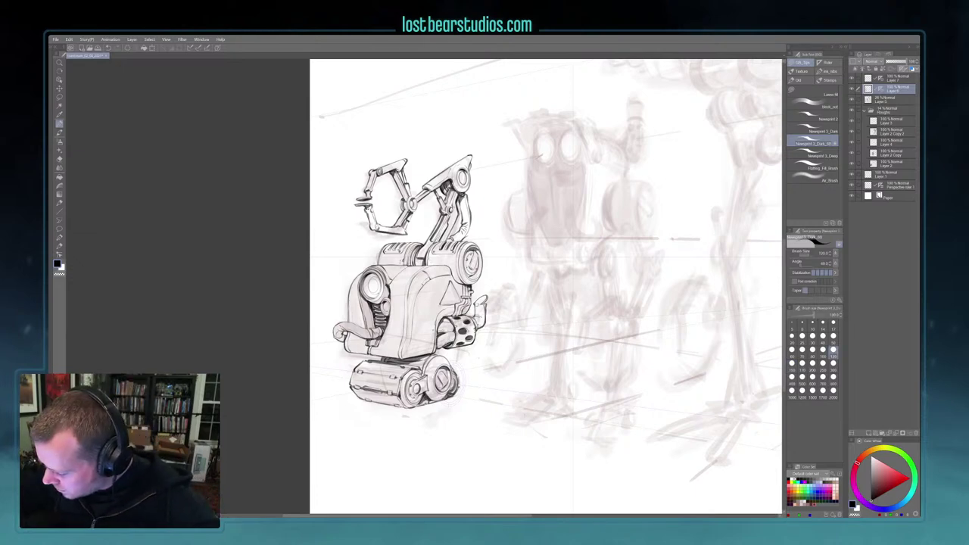
key("bracketleft")
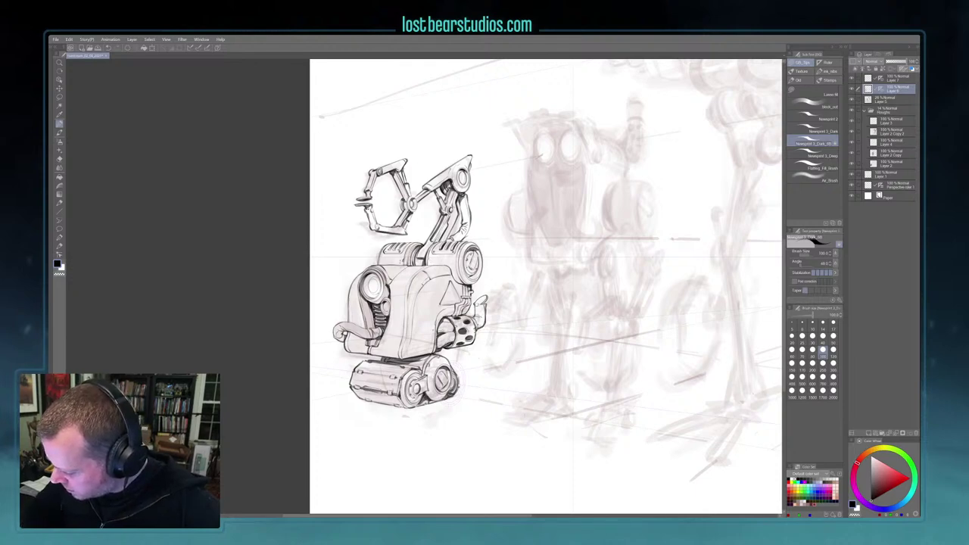
On the topmost layer, ink the double outer rim of the second robot's nearer round eye using the circle ruler
scroll(439, 371, "down", 1)
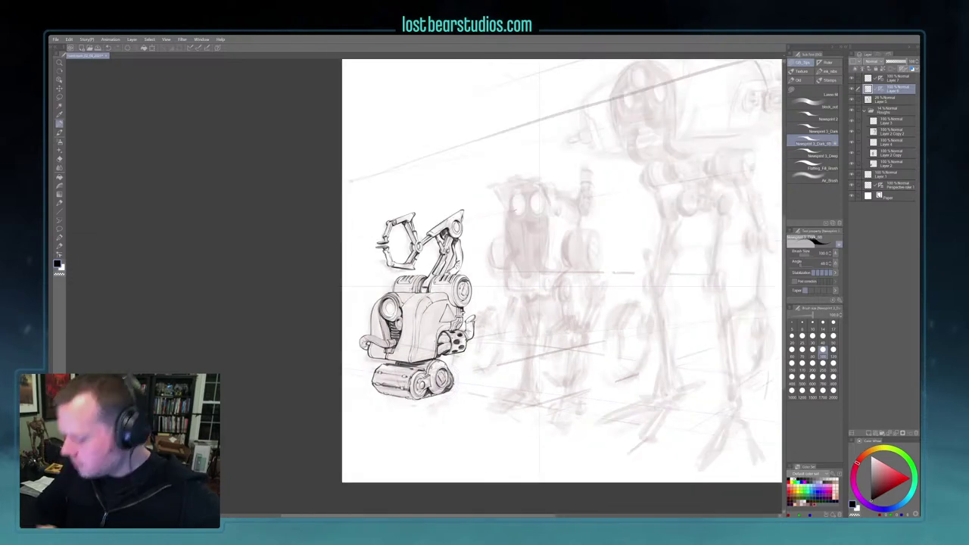
left_click_drag(484, 333, 412, 352)
scroll(570, 404, "up", 2)
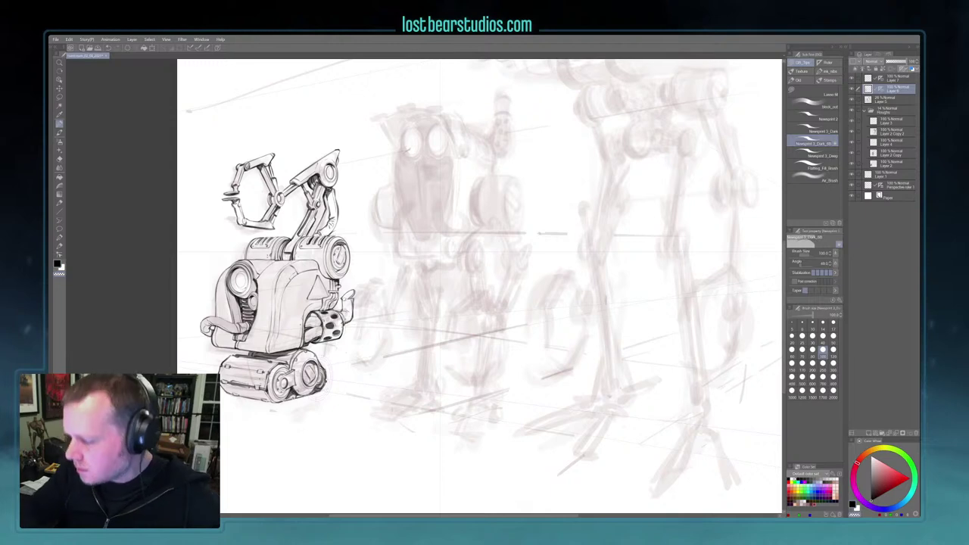
scroll(306, 406, "down", 1)
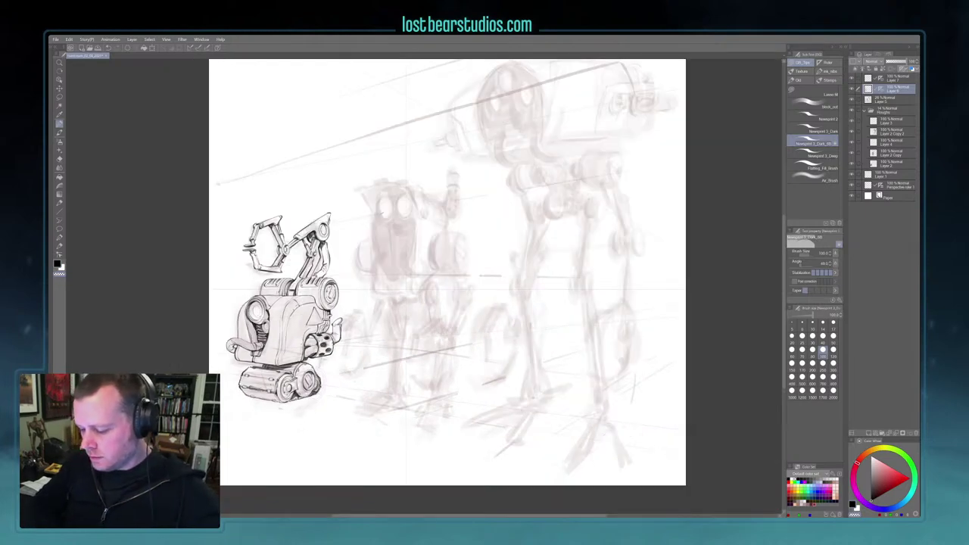
scroll(306, 406, "up", 1)
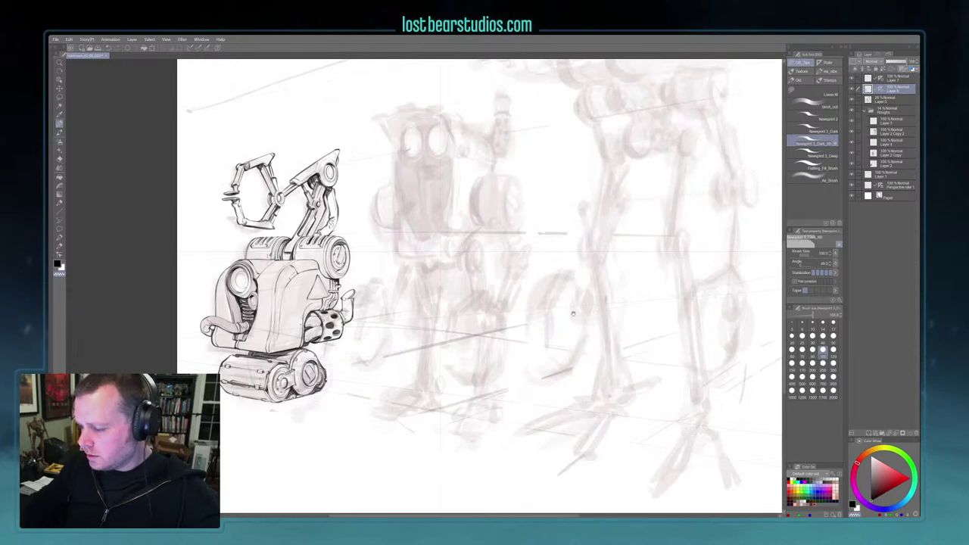
left_click_drag(304, 403, 276, 432)
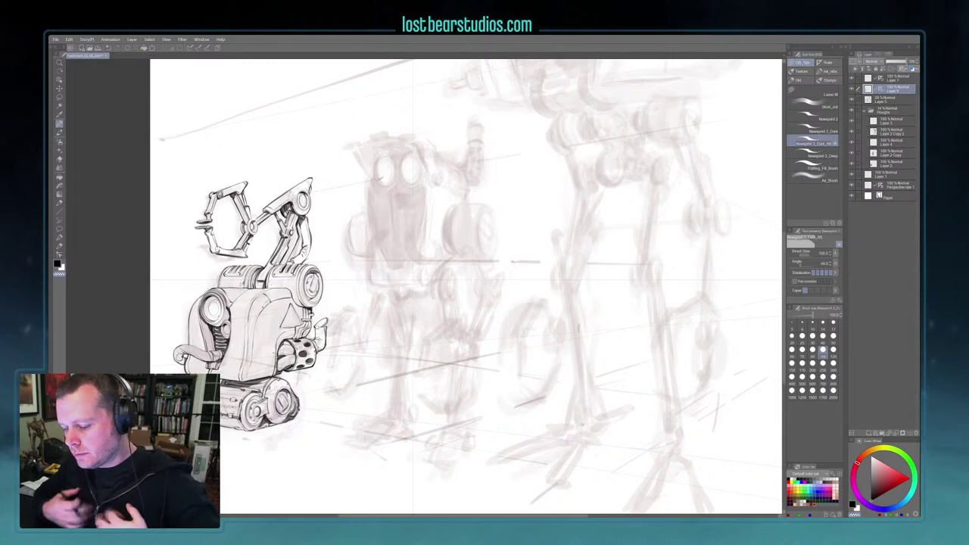
left_click(882, 79)
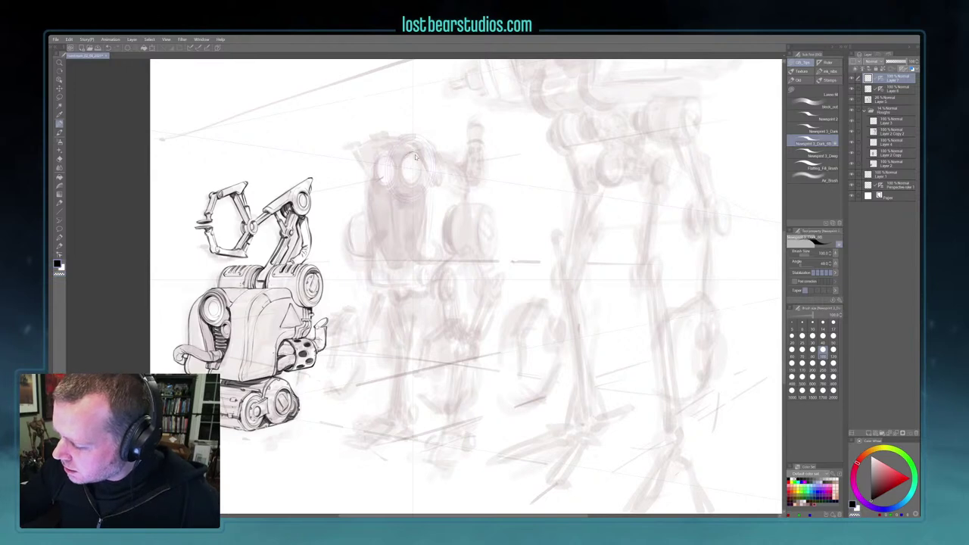
left_click_drag(400, 163, 418, 155)
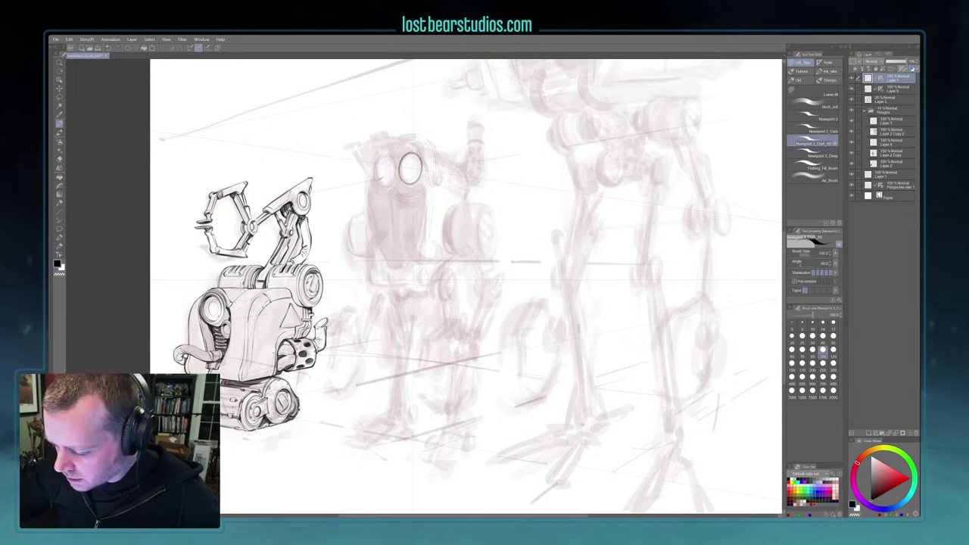
mouse_move(412, 171)
left_mouse_down()
mouse_move(401, 170)
mouse_move(412, 183)
left_mouse_up()
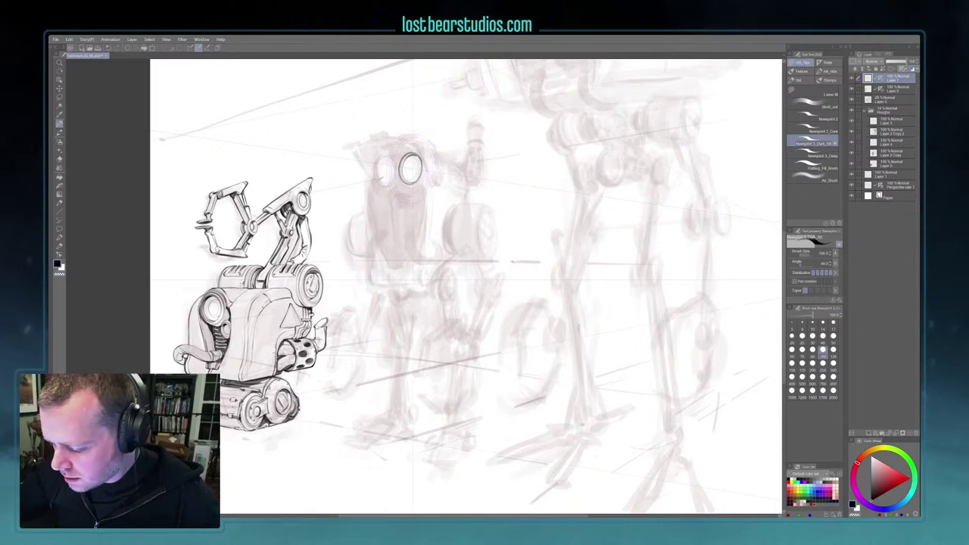
Ink the inner concentric rings of the second robot's nearer eye with the circle ruler, shifting the ruler slightly between rings
left_click(413, 172, "ctrl")
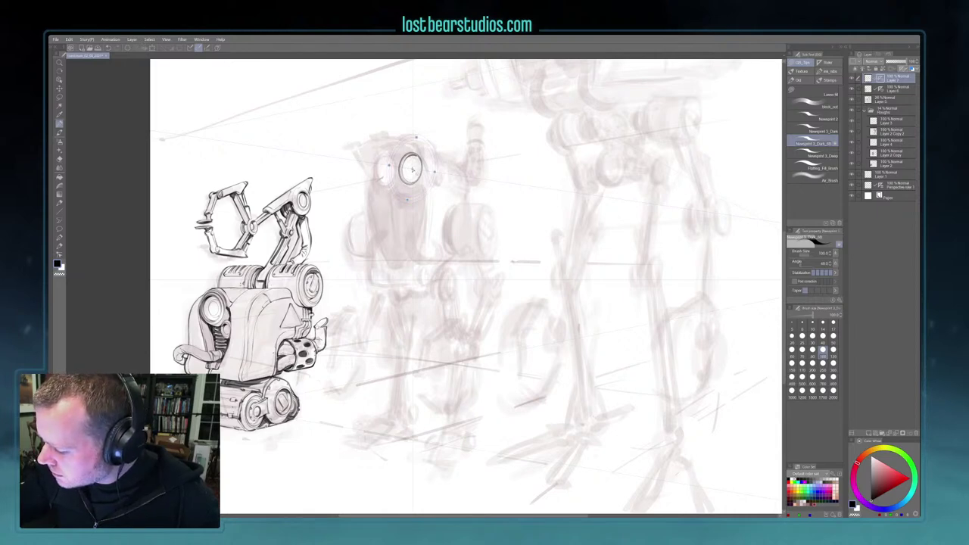
left_click_drag(417, 155, 389, 177)
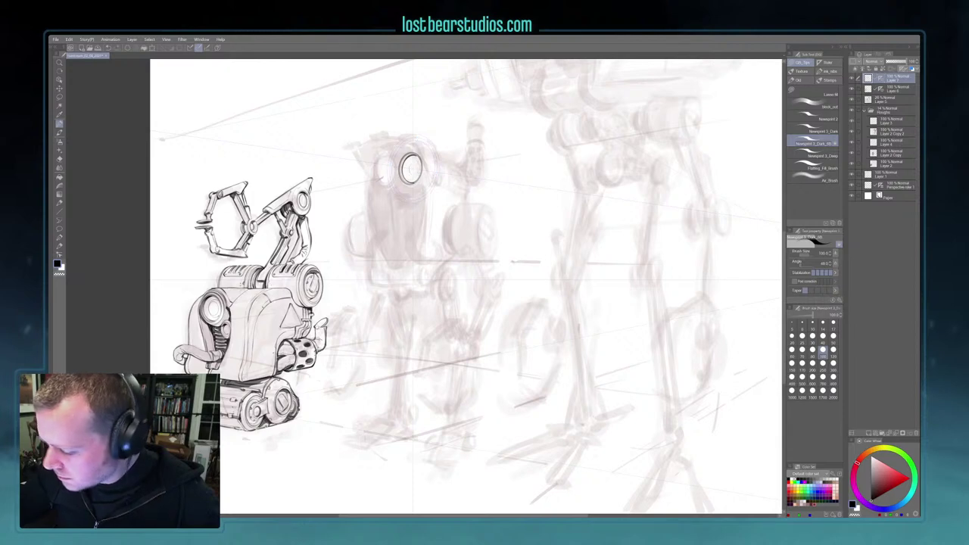
left_click(415, 170, "ctrl")
left_click(391, 168)
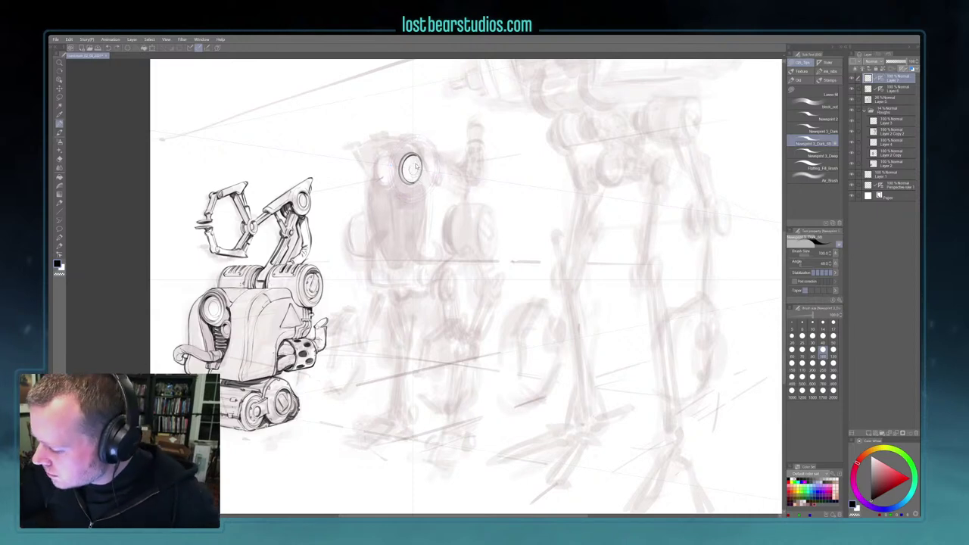
left_click(415, 171, "ctrl")
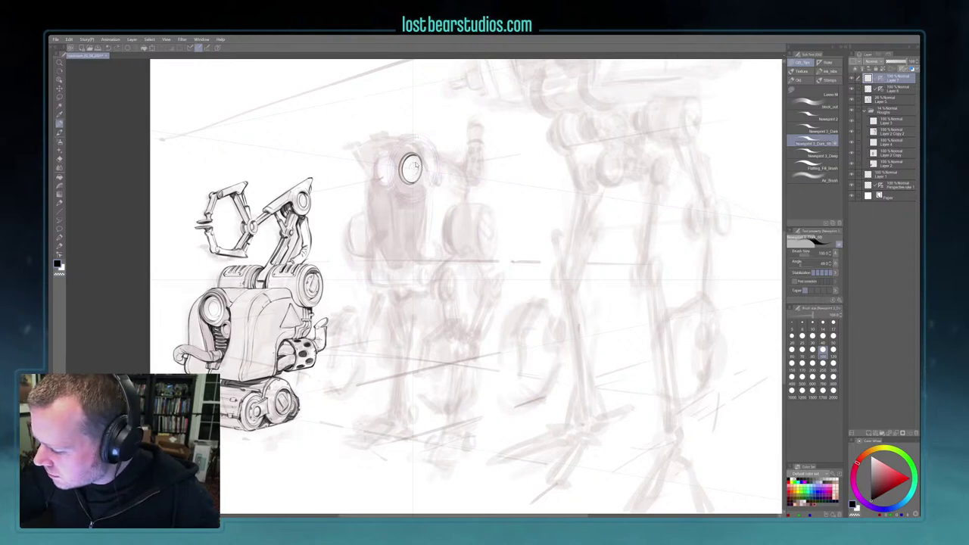
key("ctrl+z")
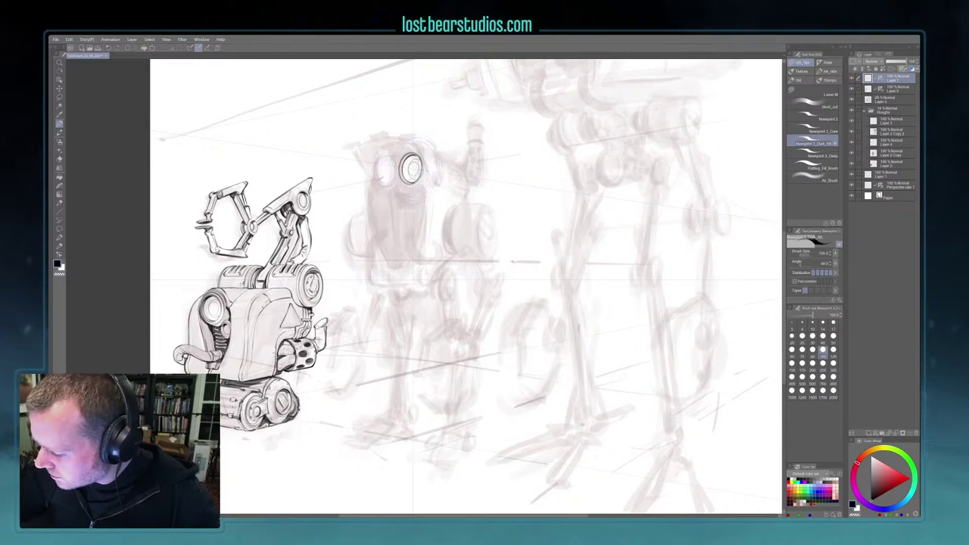
left_click(415, 171, "ctrl")
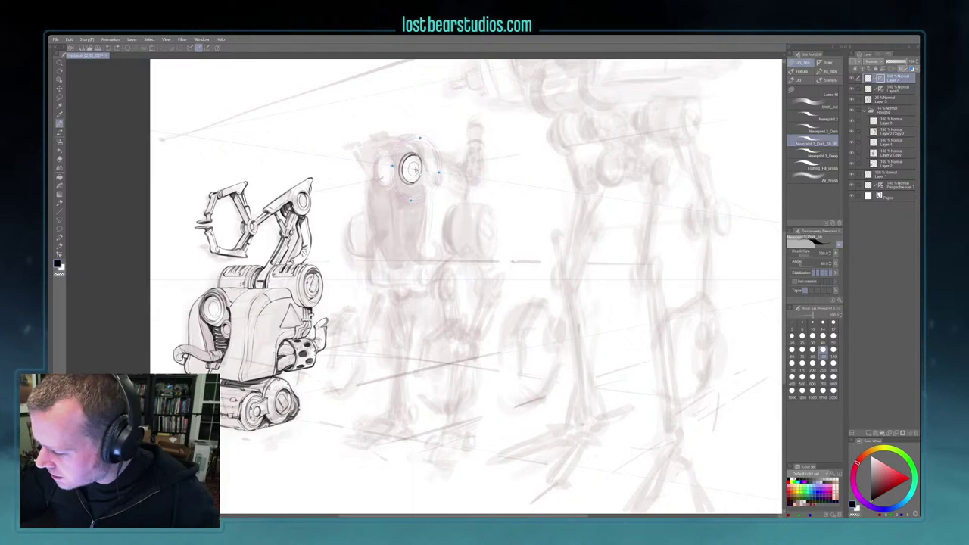
key("Return")
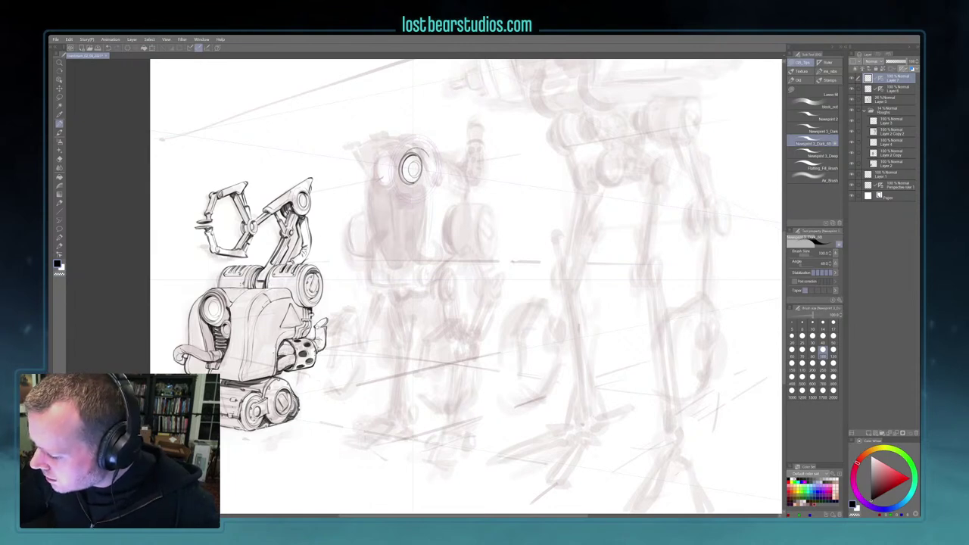
left_click(415, 172, "ctrl")
key("Return")
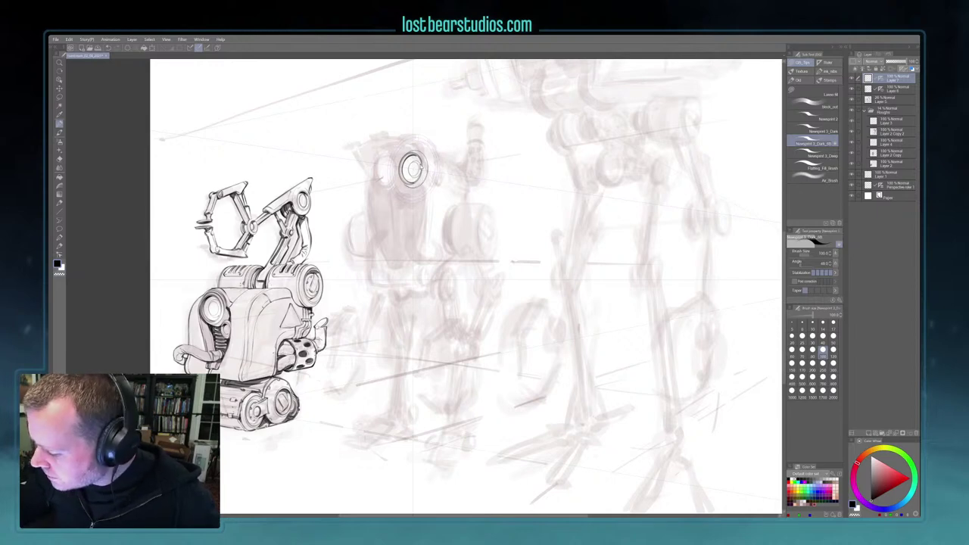
left_click(415, 171, "ctrl")
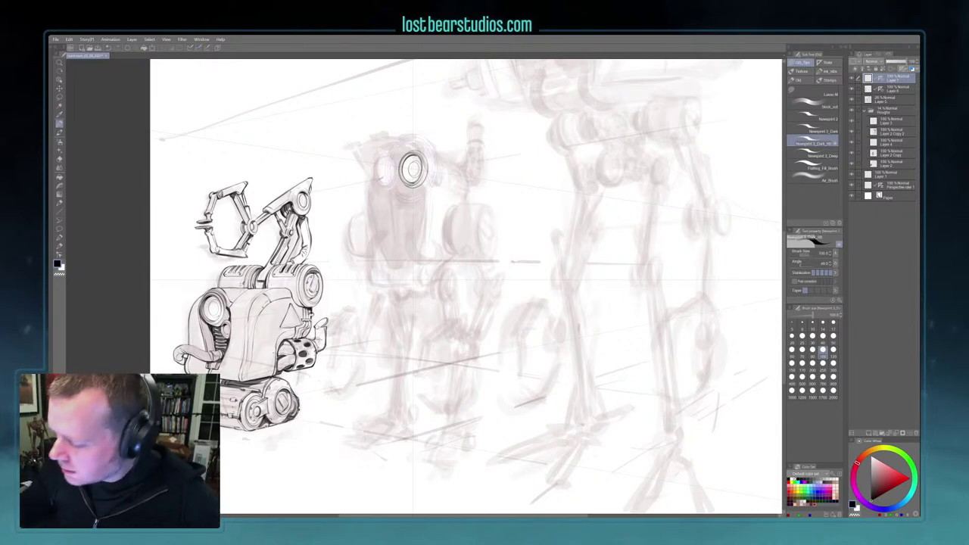
Lasso the finished eye, duplicate it onto its own layer, and fit the copy over the sketched farther eye
key("m")
mouse_move(415, 144)
left_mouse_down()
mouse_move(432, 163)
mouse_move(429, 141)
left_mouse_up()
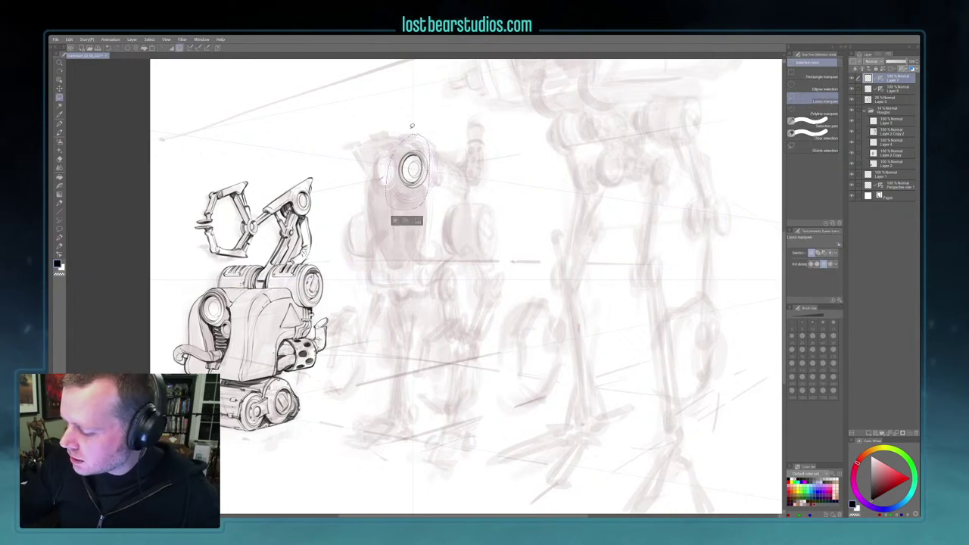
key("ctrl+c")
key("ctrl+v")
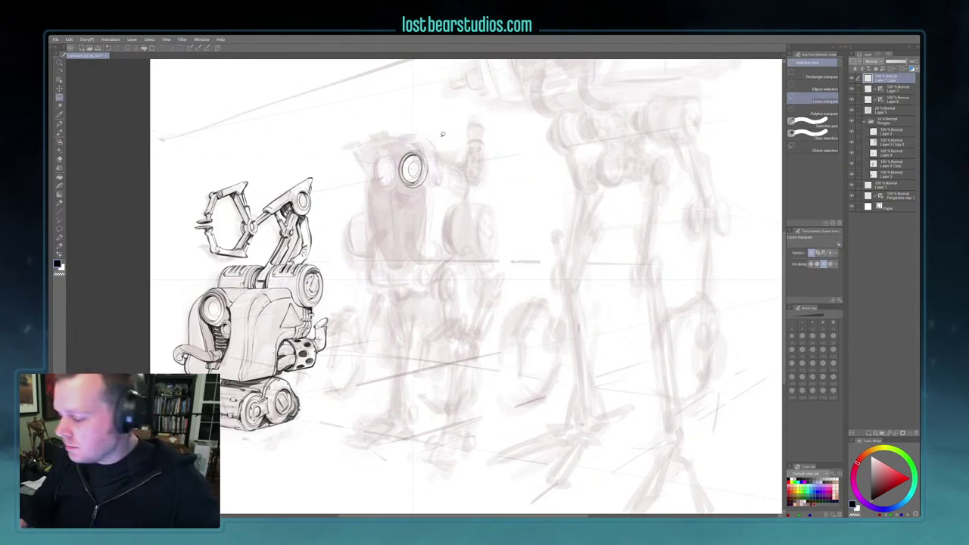
key("k")
mouse_move(530, 336)
left_mouse_down()
mouse_move(505, 341)
mouse_move(516, 345)
left_mouse_up()
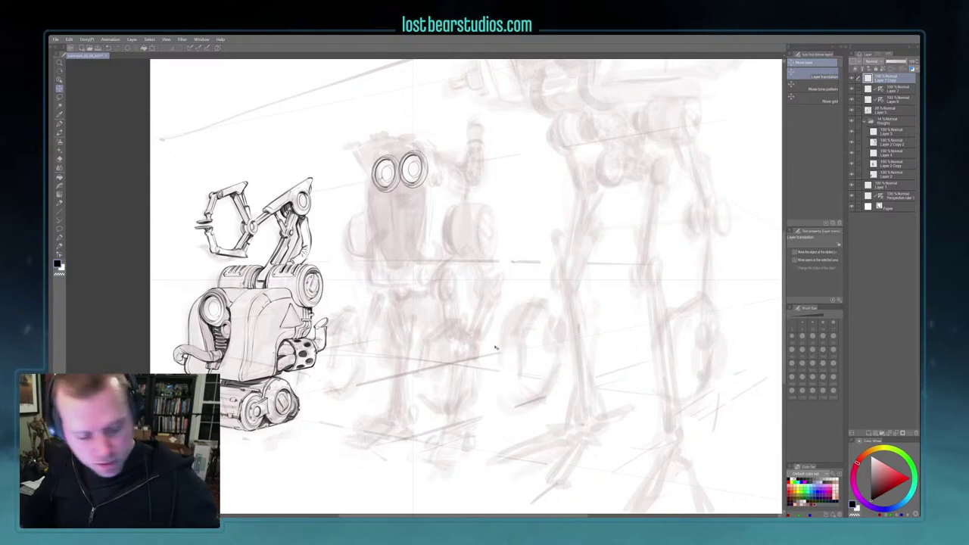
key("ctrl+t")
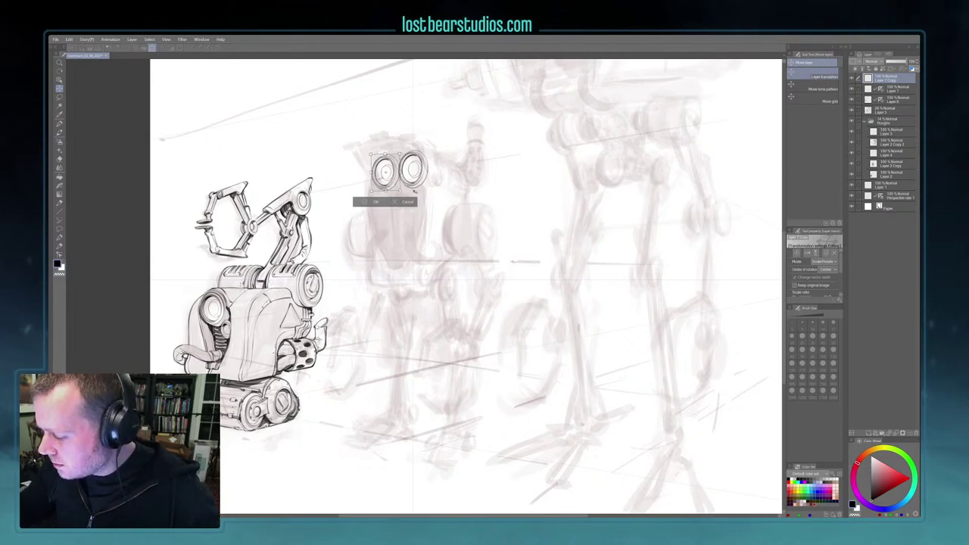
key("Return")
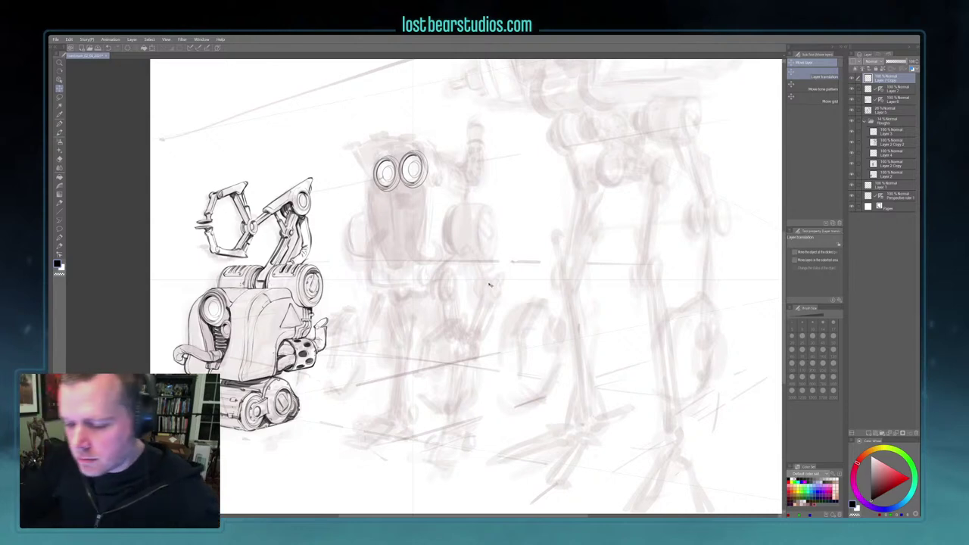
Merge the copied eye layer into the ink layer below and save the drawing
key("e")
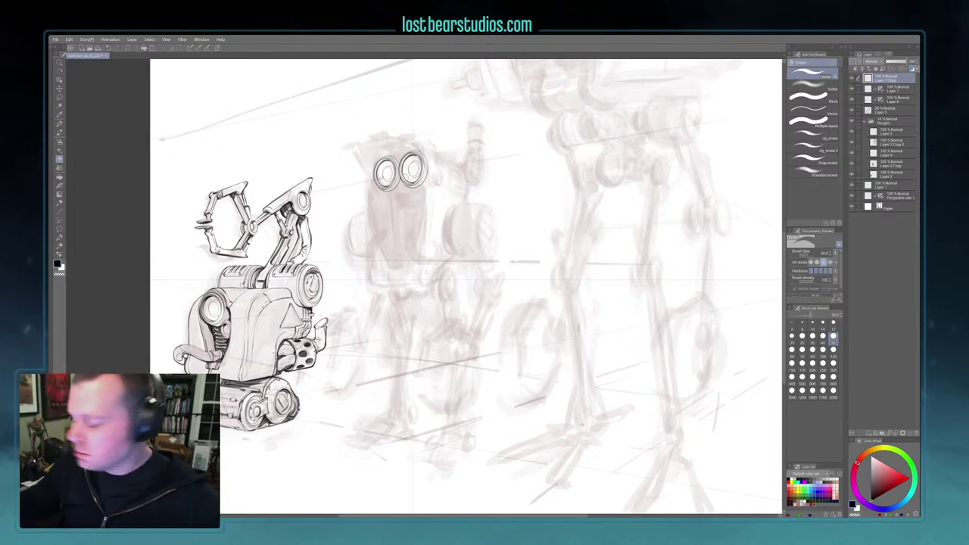
left_click(60, 143)
left_click(60, 149)
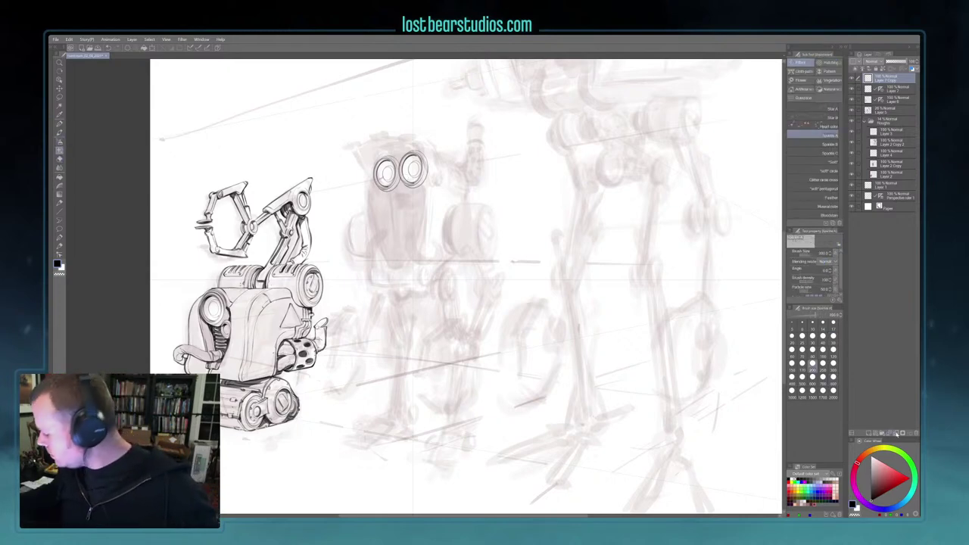
left_click(894, 434)
left_click(853, 79)
left_click(853, 79)
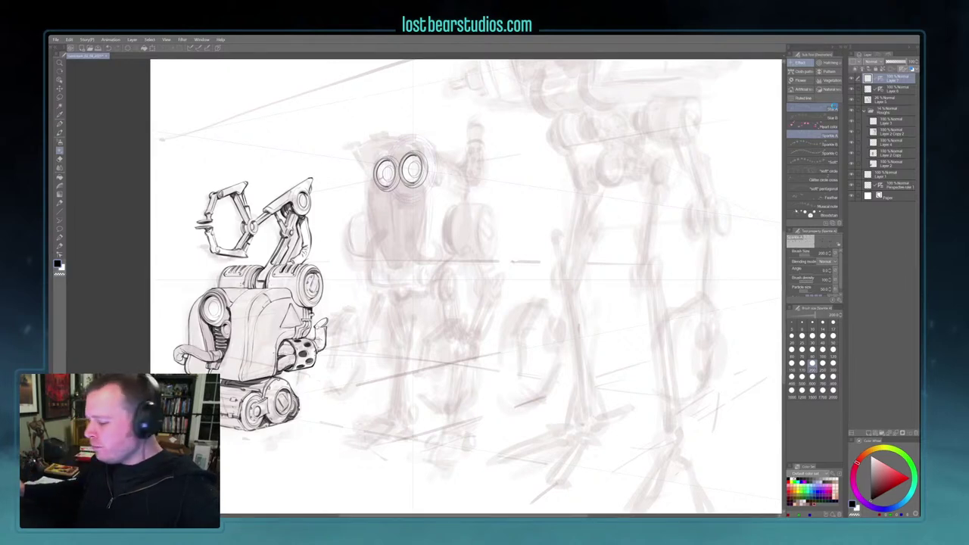
key("ctrl+s")
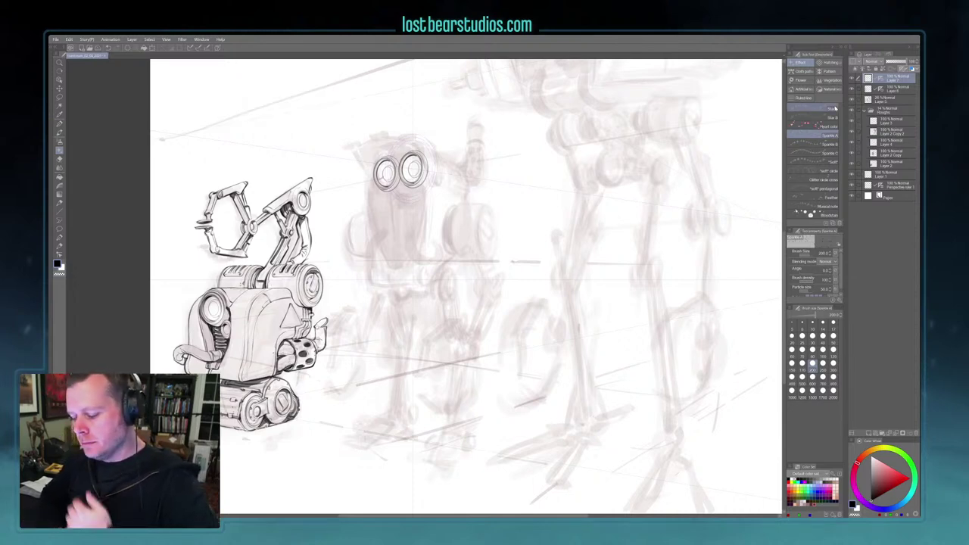
Ink the tapered face plate below the eyes and the surrounding body edge, raising the ink brush size from 70 to 80
left_click(59, 124)
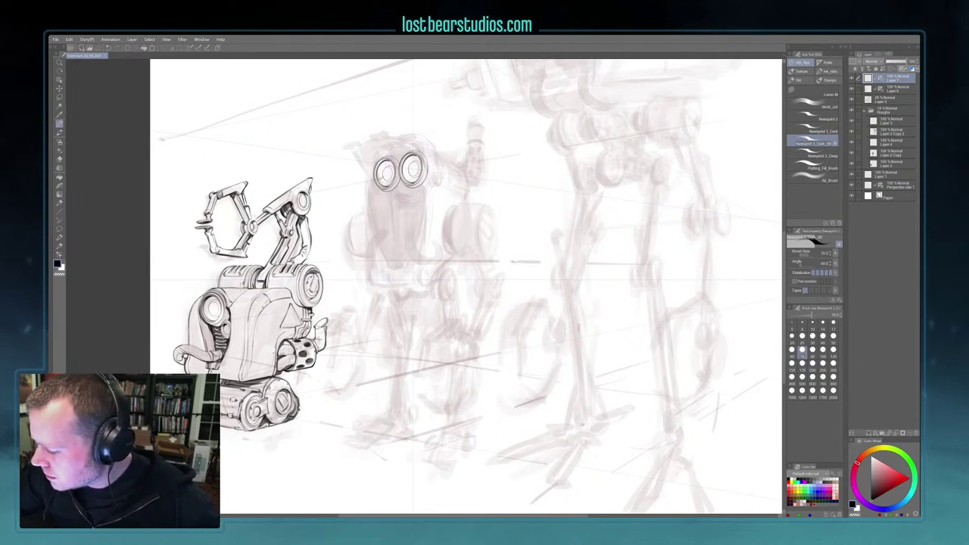
left_click_drag(429, 178, 411, 253)
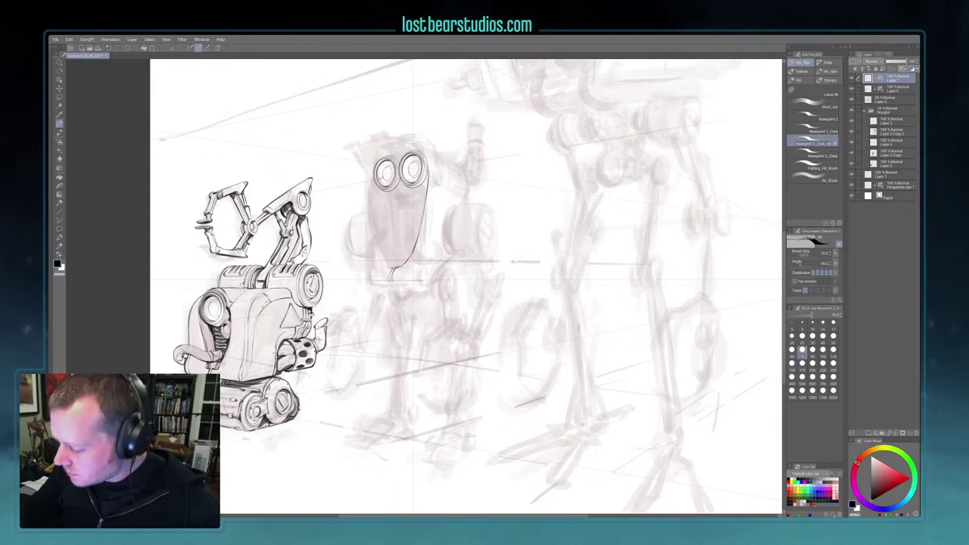
key("bracketright")
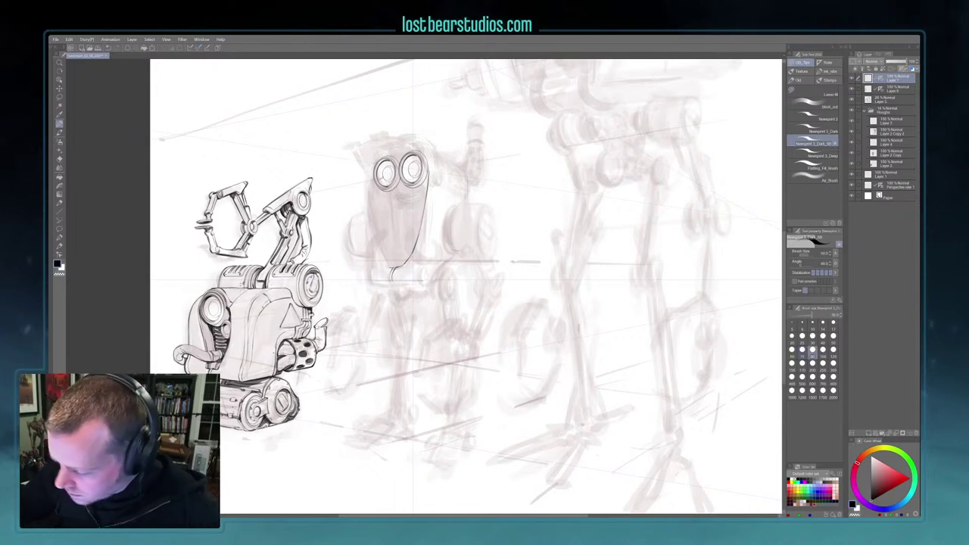
left_click_drag(367, 217, 369, 233)
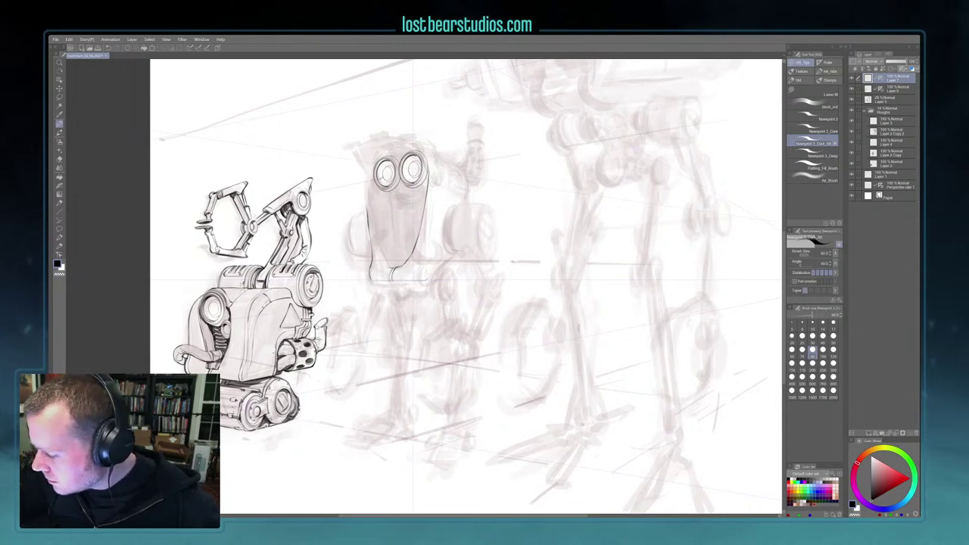
left_click_drag(434, 176, 430, 207)
key("ctrl+z")
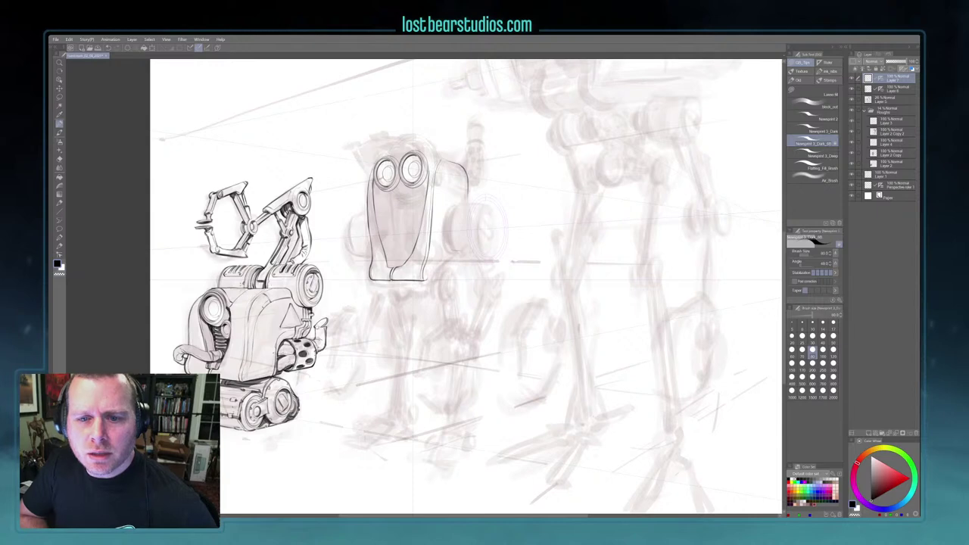
Ink the elliptical end face of the second robot's nearer side drum with the ellipse ruler
left_click(507, 232, "ctrl")
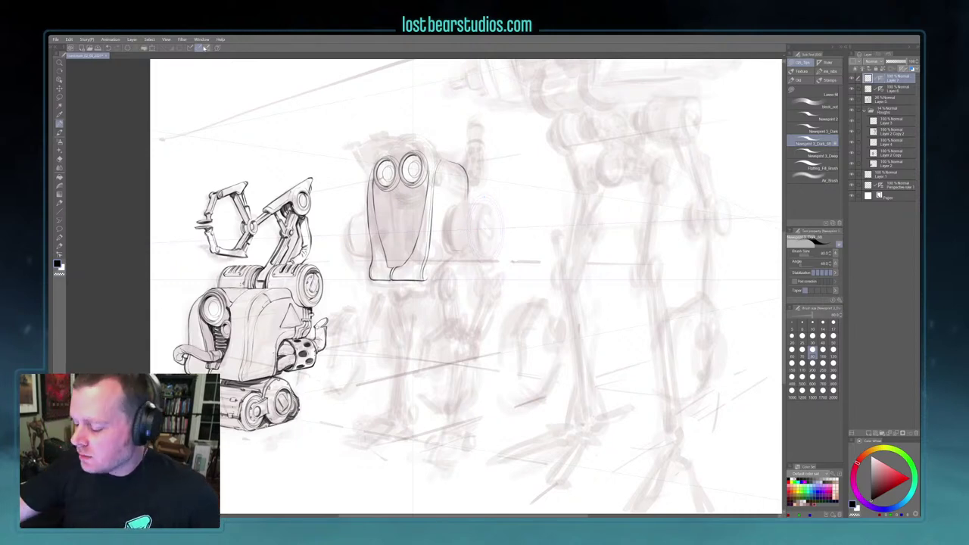
left_click_drag(486, 205, 492, 255)
key("ctrl+z")
mouse_move(485, 205)
left_mouse_down()
mouse_move(496, 244)
mouse_move(484, 206)
mouse_move(496, 223)
mouse_move(476, 218)
left_mouse_up()
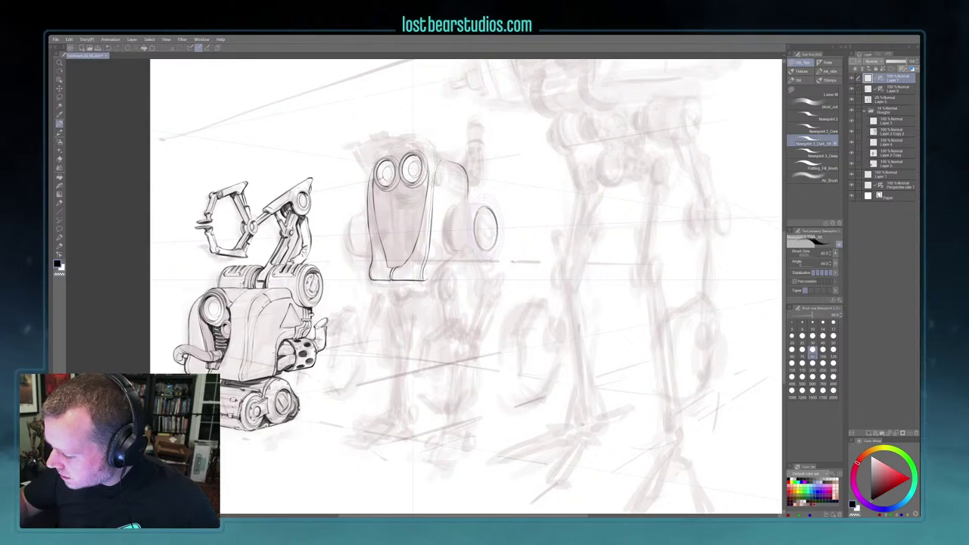
left_click(487, 231, "ctrl")
left_click_drag(487, 230, 483, 230)
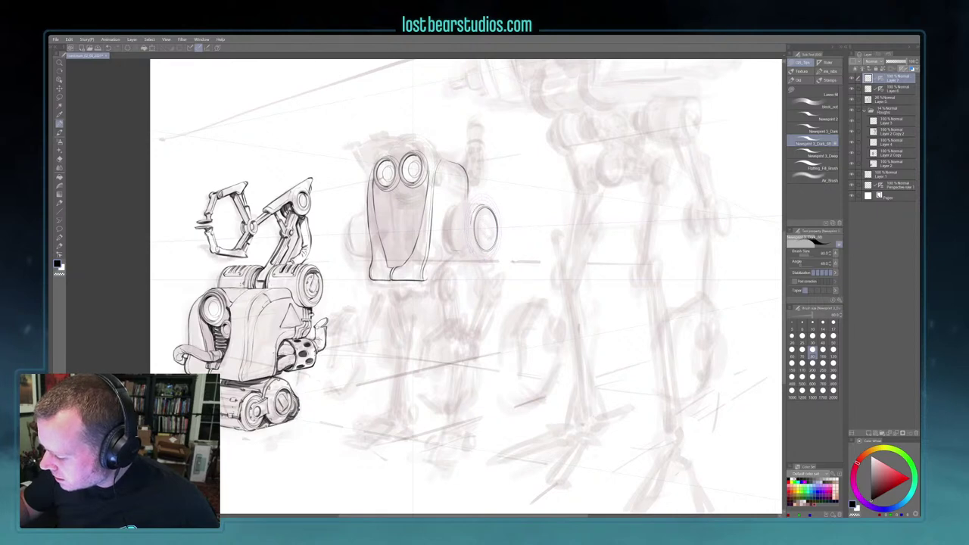
key("Return")
left_click_drag(473, 215, 483, 252)
key("ctrl+z")
left_click_drag(481, 206, 478, 251)
key("ctrl+z")
left_click_drag(477, 205, 473, 251)
key("ctrl+z")
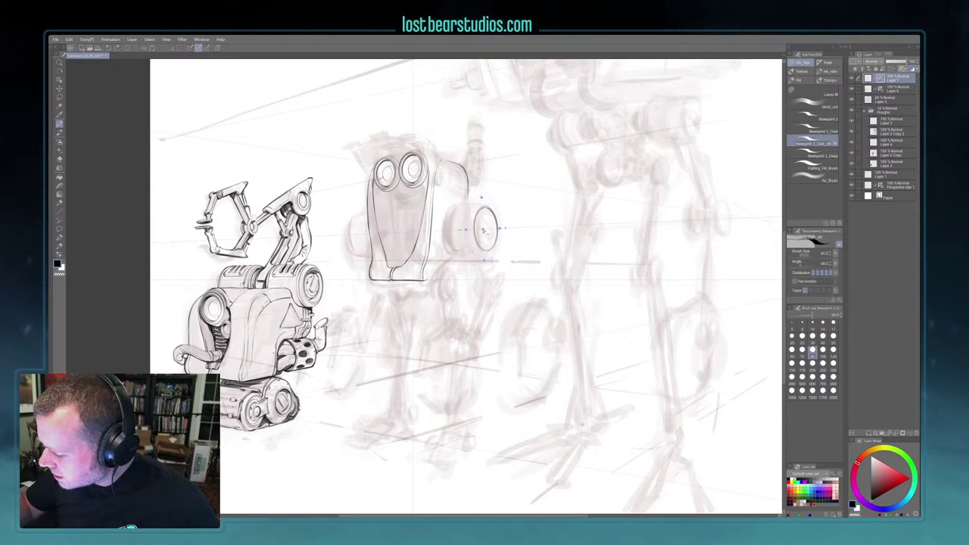
mouse_move(486, 204)
left_mouse_down()
mouse_move(474, 213)
mouse_move(477, 252)
left_mouse_up()
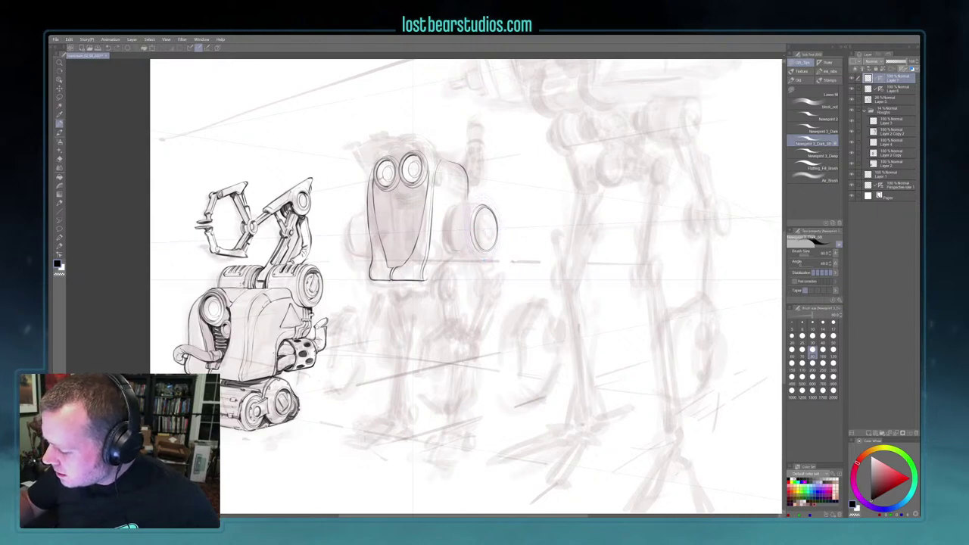
key("ctrl+z")
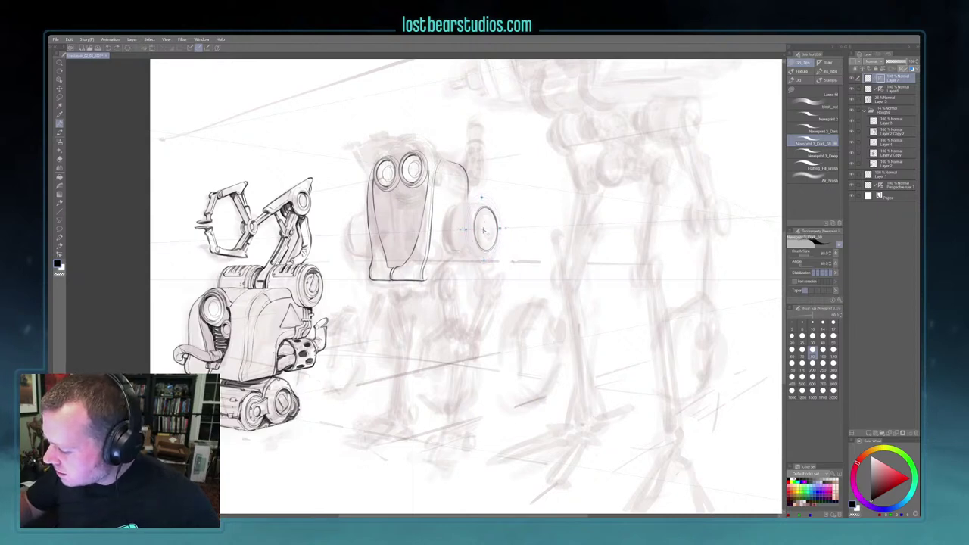
Ink the offset second rim and the curved rear edge of the nearer side drum along the ellipse ruler
left_click_drag(485, 203, 468, 223)
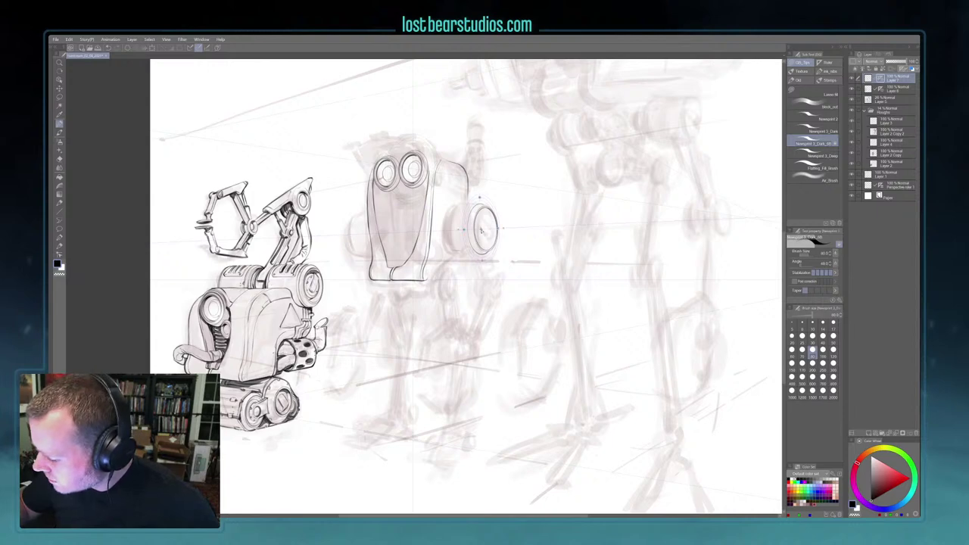
left_click_drag(475, 202, 467, 244)
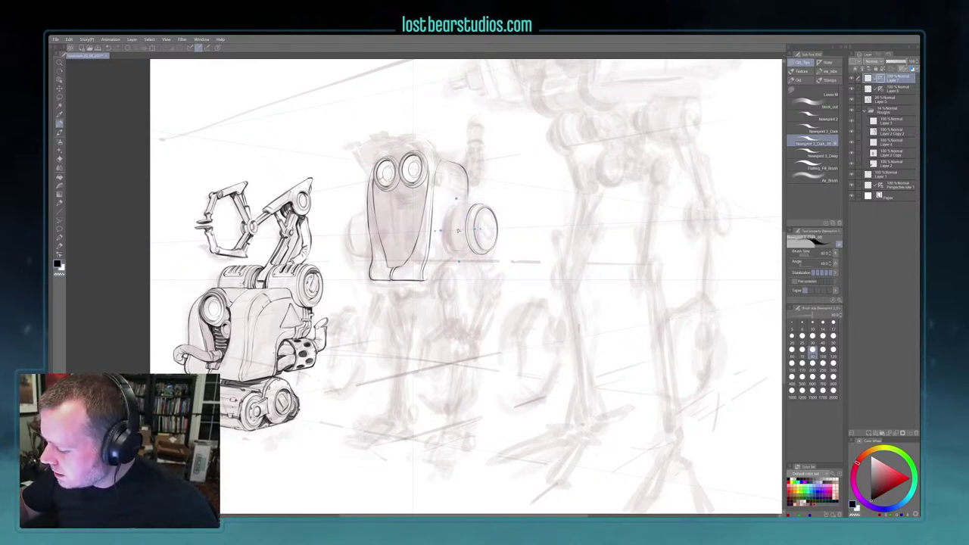
left_click_drag(457, 199, 440, 213)
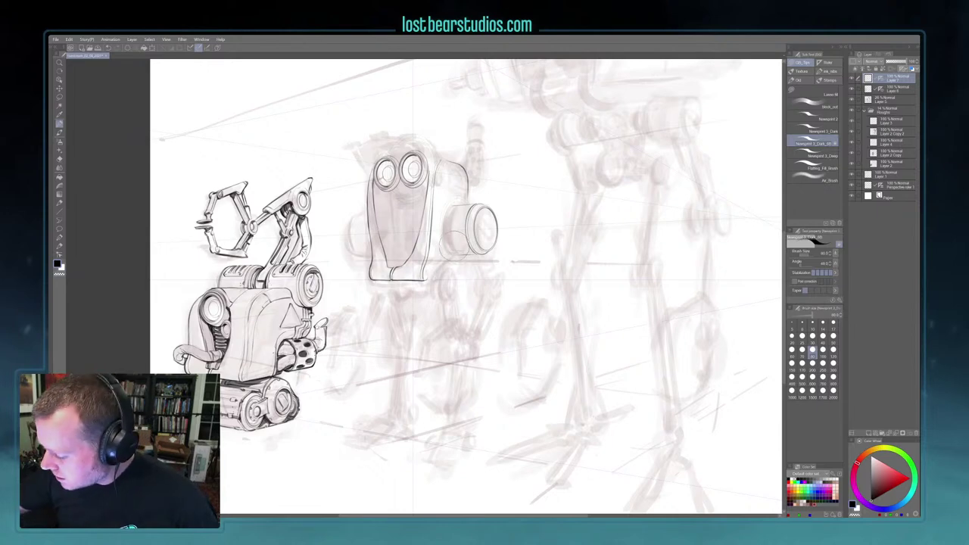
key("ctrl+z")
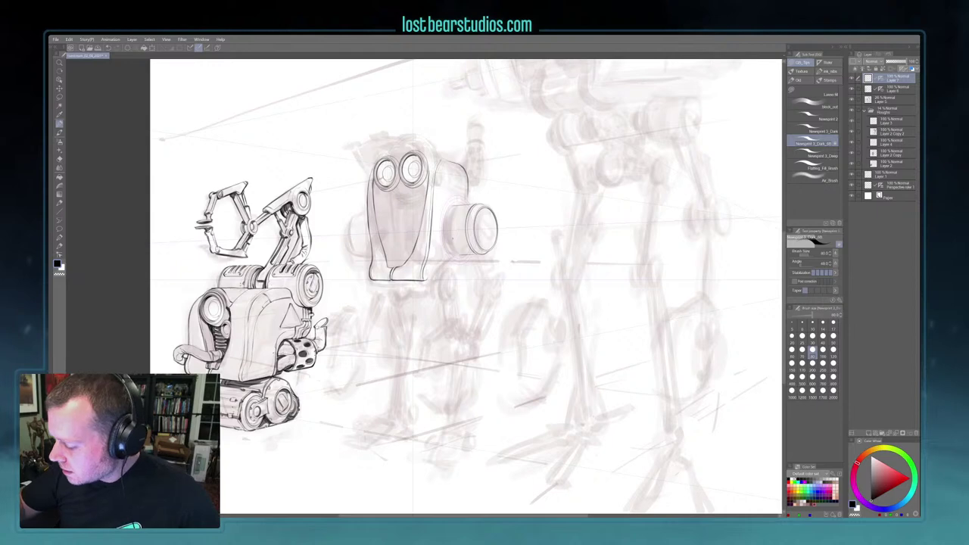
mouse_move(453, 206)
left_mouse_down()
mouse_move(446, 242)
mouse_move(456, 255)
left_mouse_up()
key("ctrl+z")
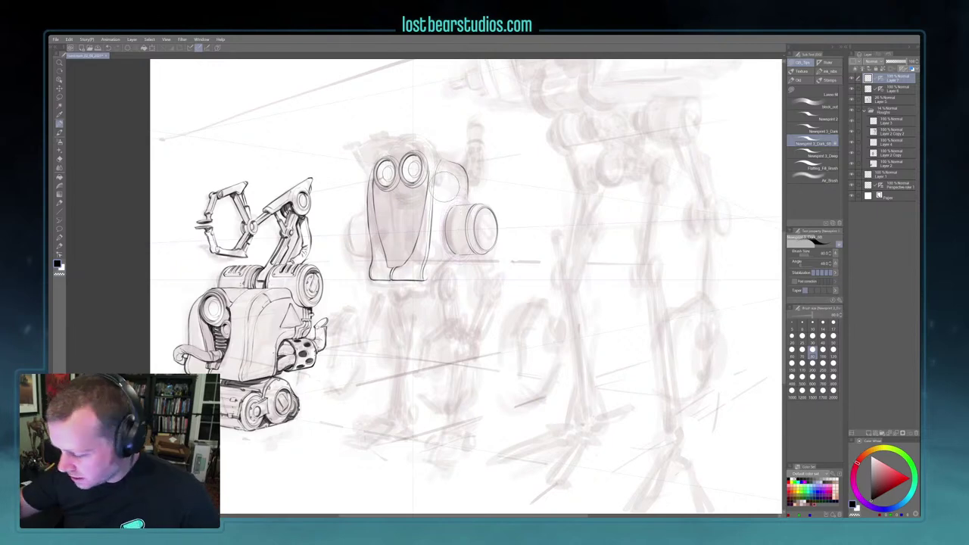
key("ctrl+z")
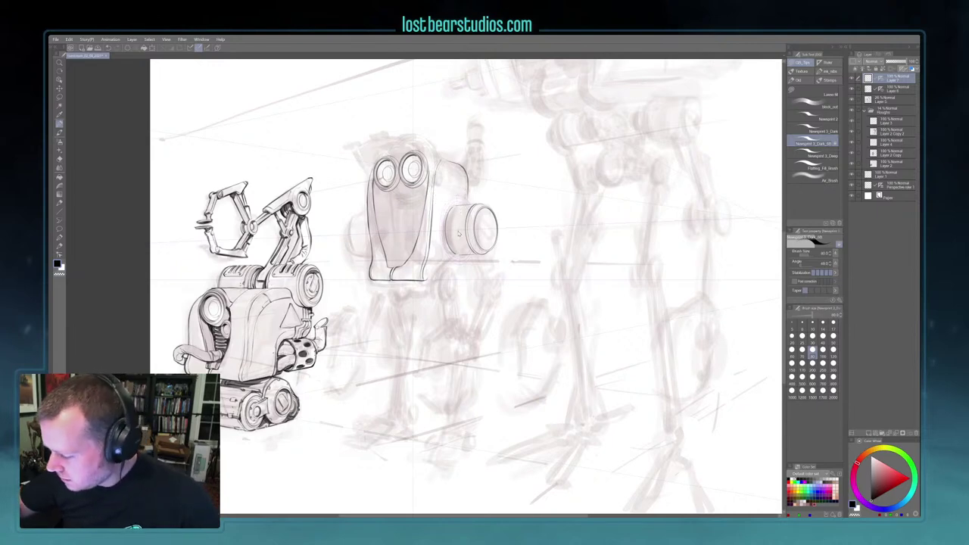
Ink the rear contour of the nearer side drum and the inner rim and slotted detail inside its end face
left_click_drag(455, 206, 446, 236)
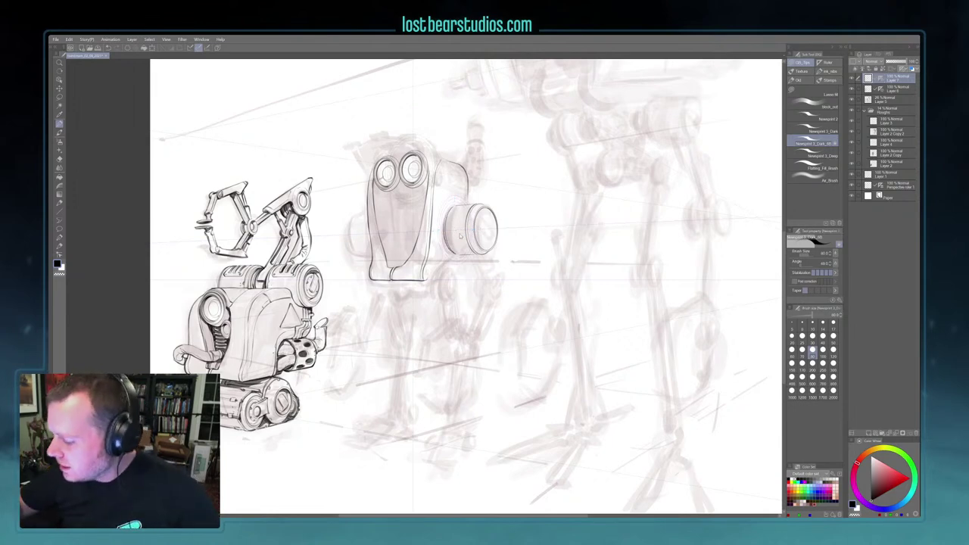
left_click(880, 78)
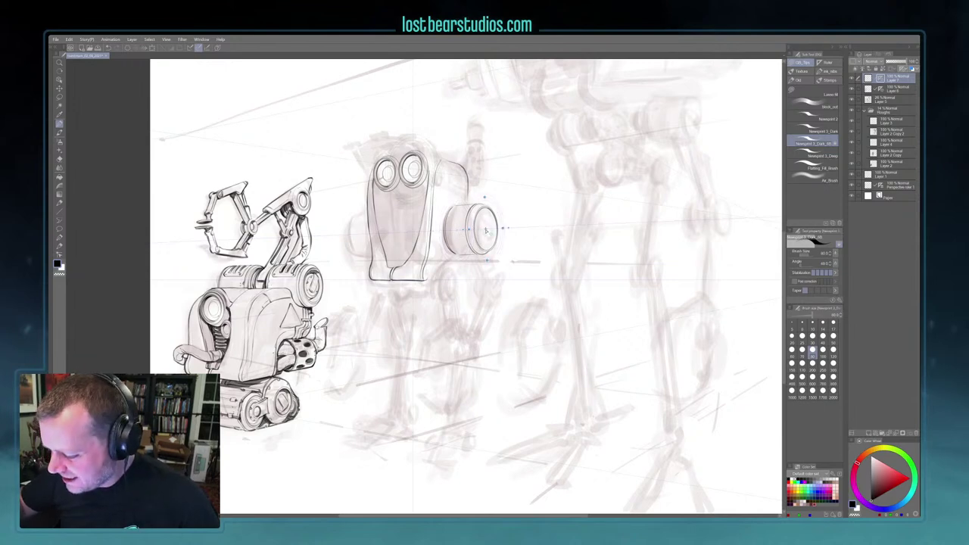
left_click(869, 78)
mouse_move(481, 215)
left_mouse_down()
mouse_move(492, 243)
mouse_move(485, 230)
left_mouse_up()
key("ctrl+z")
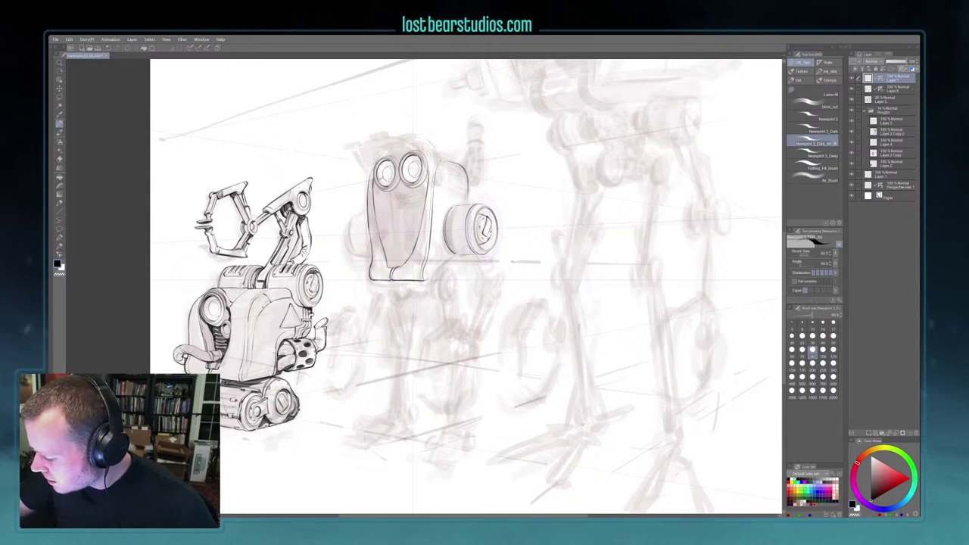
left_click(500, 225, "ctrl")
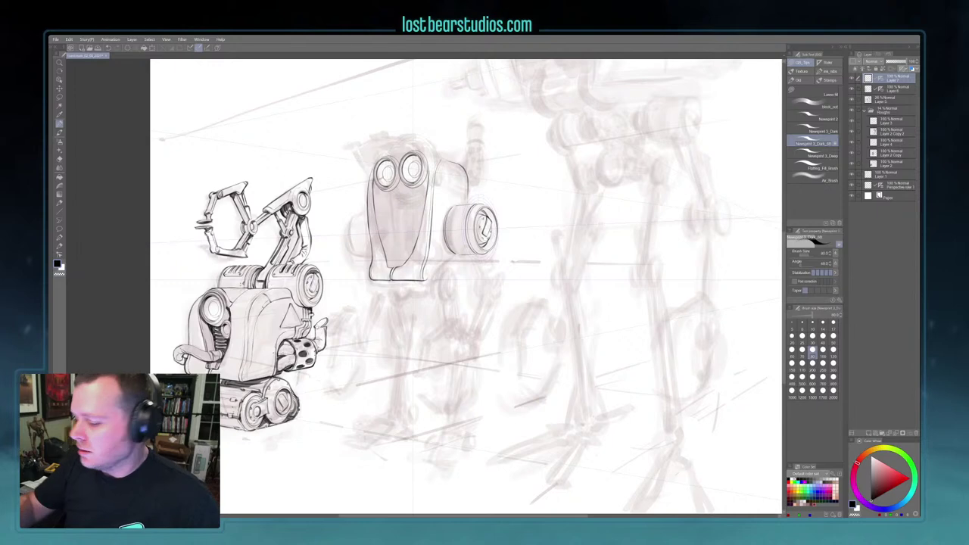
Raise the ink brush size to 120 and fill the dark recess inside the drum's end face
key("bracketright")
key("bracketright")
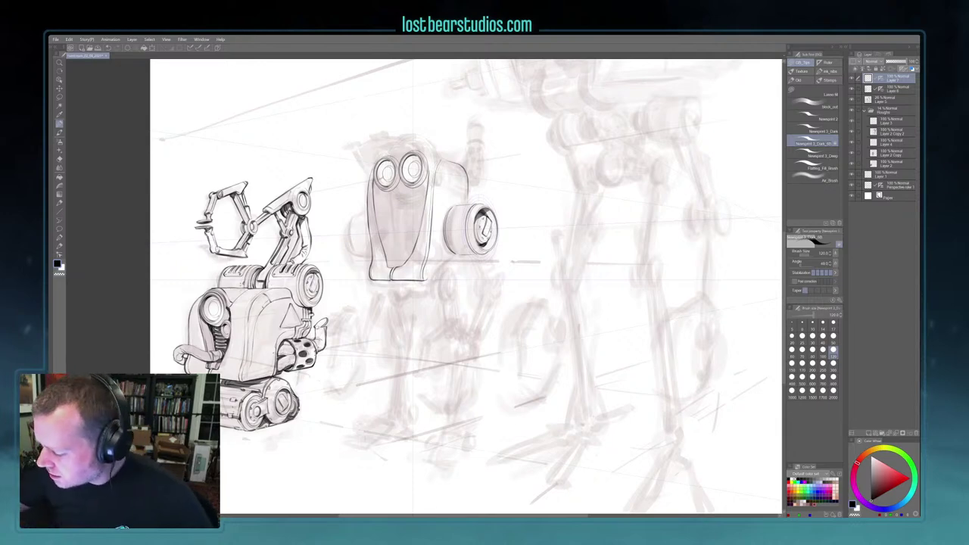
key("c")
key("c")
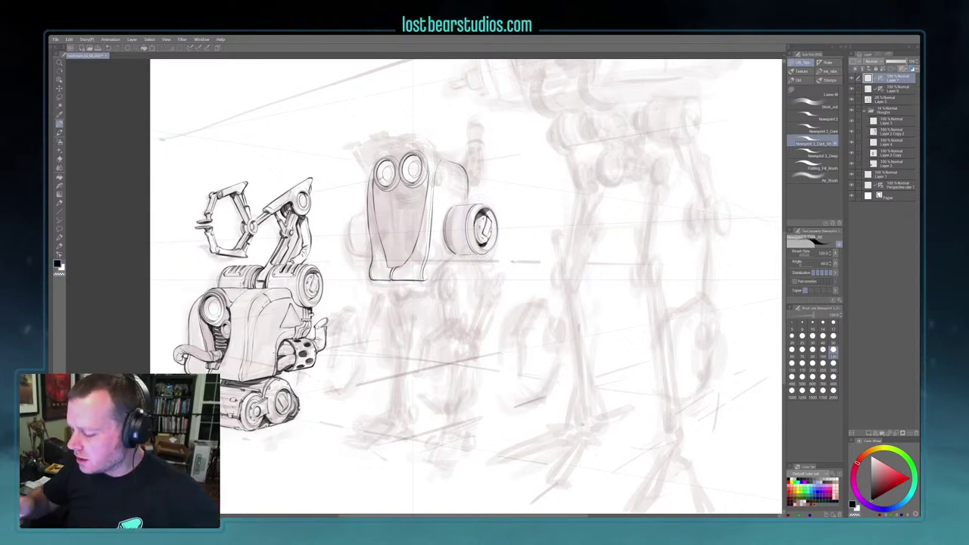
Set the ink brush size back to 80 and ink the row of vent slots along the drum's upper surface
key("bracketleft")
key("bracketleft")
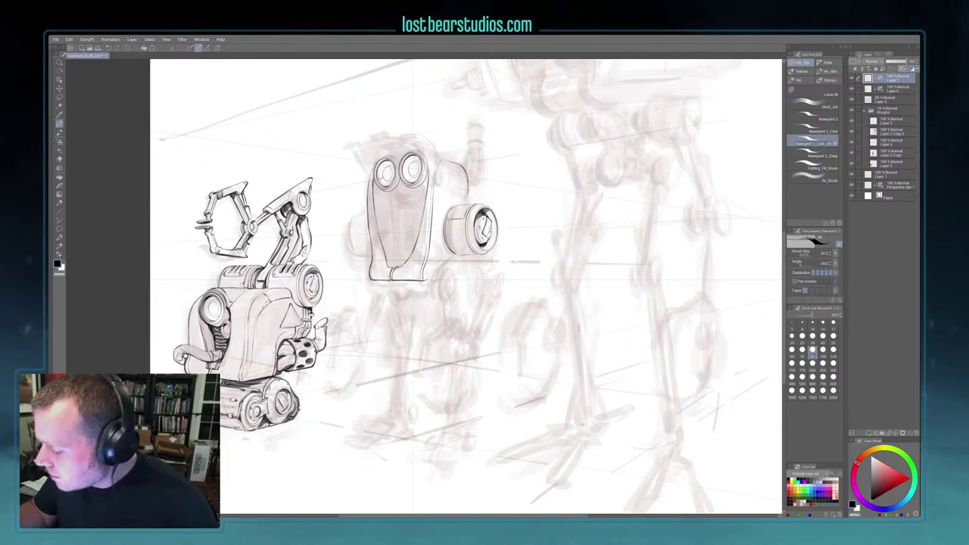
left_click(202, 47)
left_click_drag(549, 260, 556, 312)
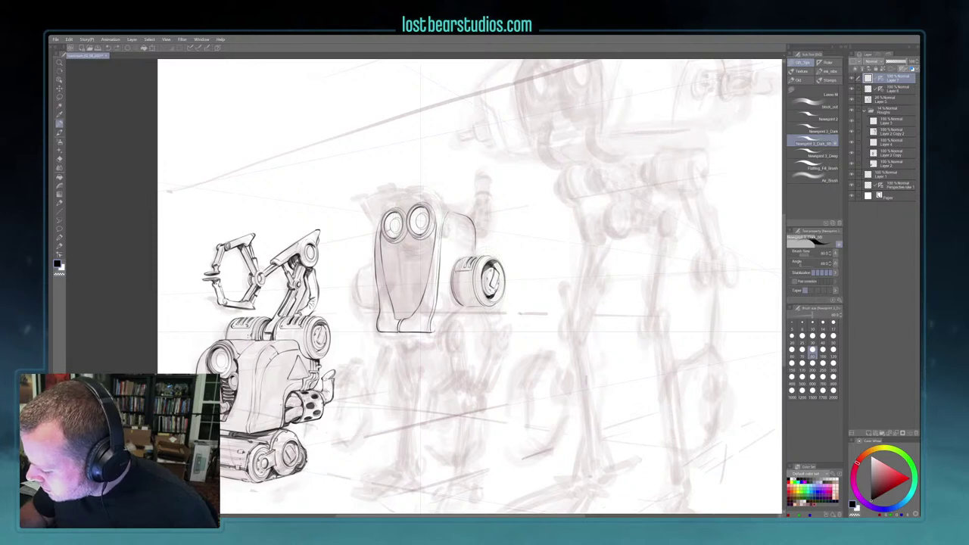
left_click_drag(467, 258, 462, 267)
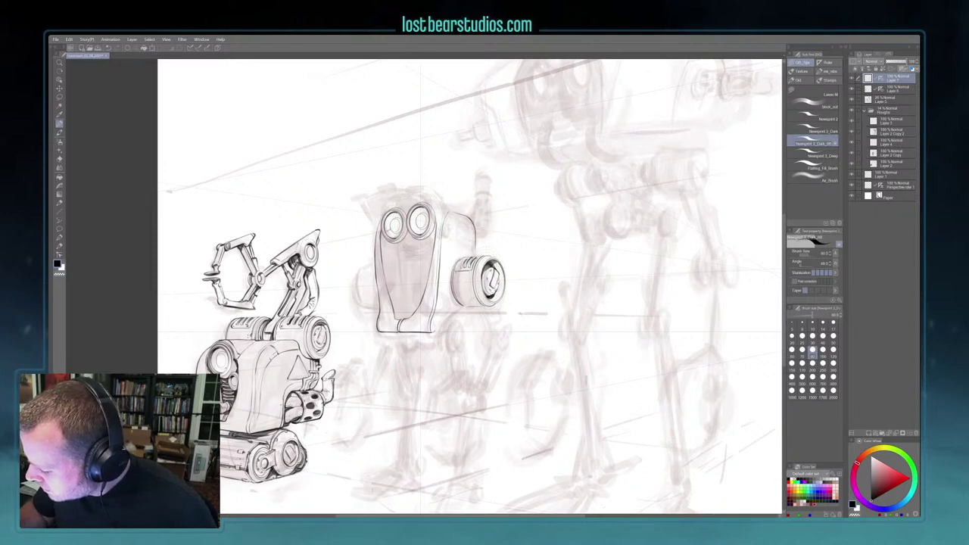
key("ctrl+z")
key("c")
key("c")
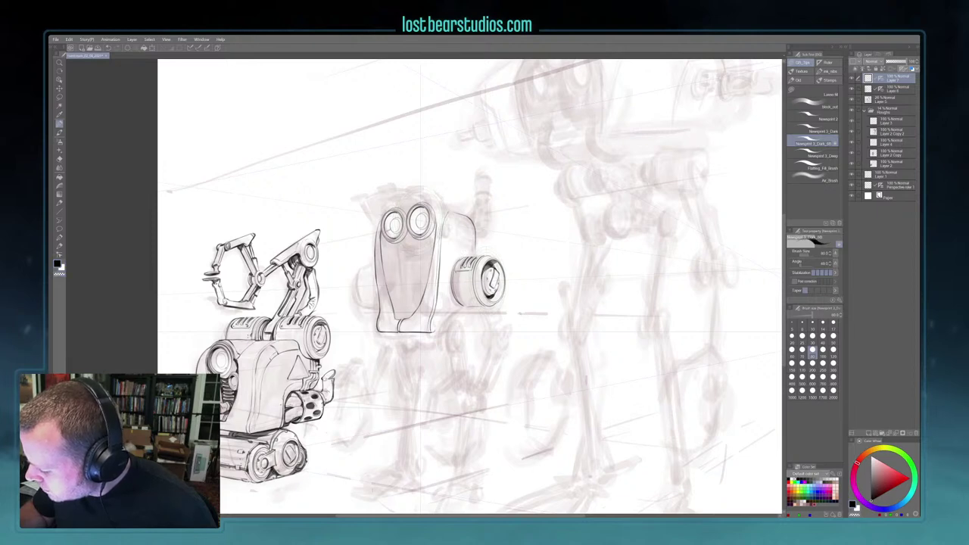
key("c")
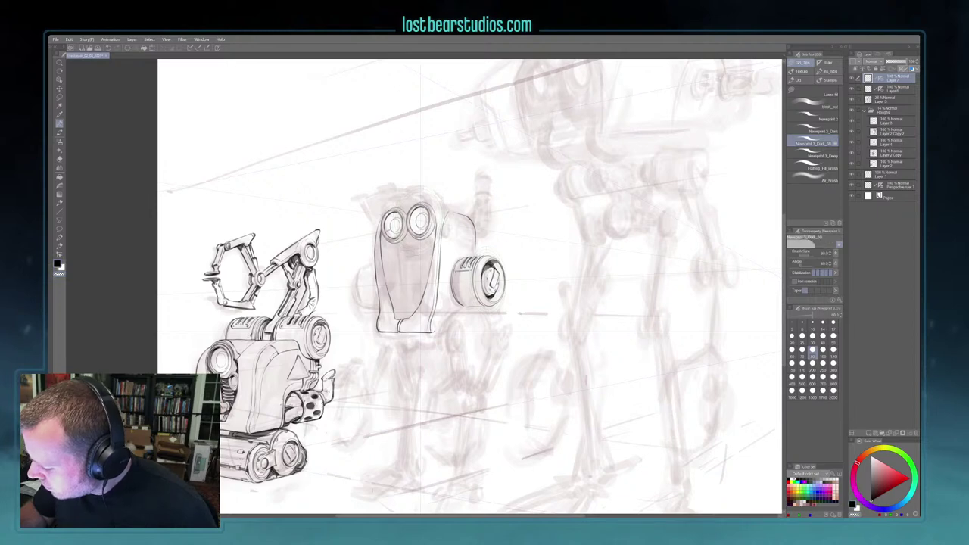
key("c")
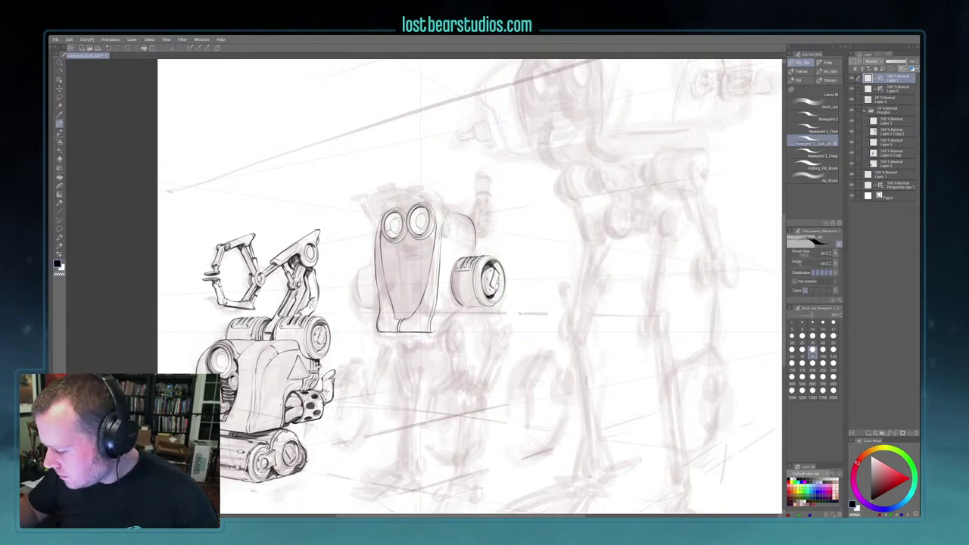
Ink the curved socket edge around the drum and the lower side contour of the second robot's body
mouse_move(565, 289)
left_mouse_down()
mouse_move(564, 271)
mouse_move(572, 274)
left_mouse_up()
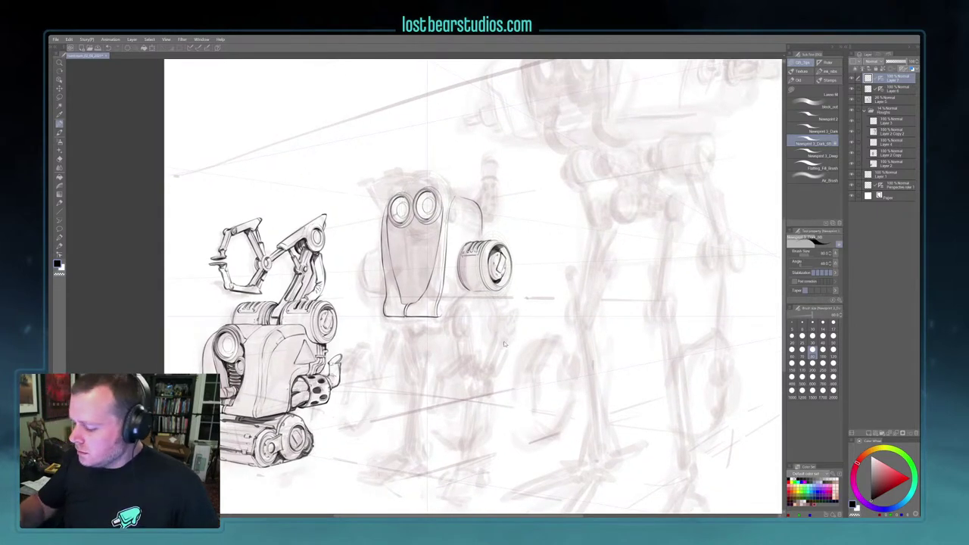
left_click(881, 78)
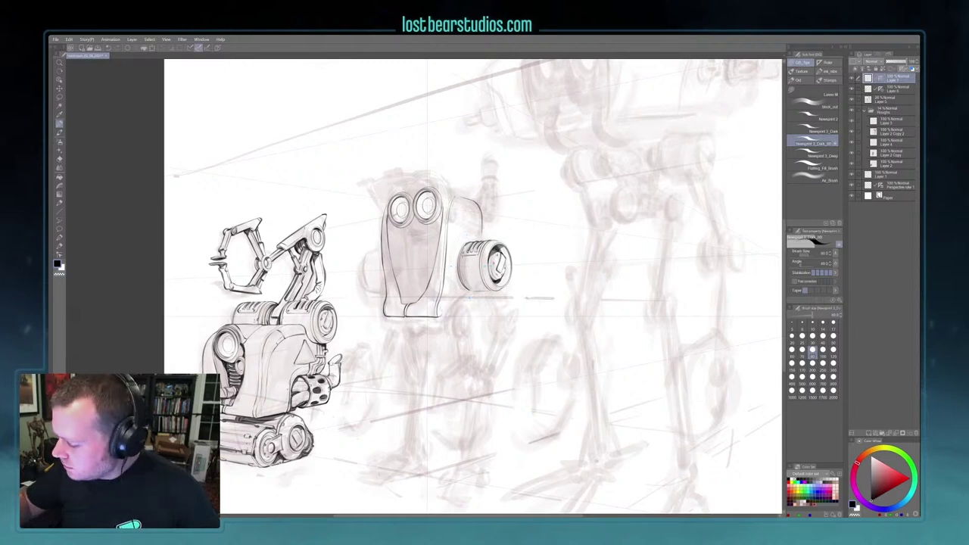
mouse_move(474, 238)
left_mouse_down()
mouse_move(453, 253)
mouse_move(454, 272)
left_mouse_up()
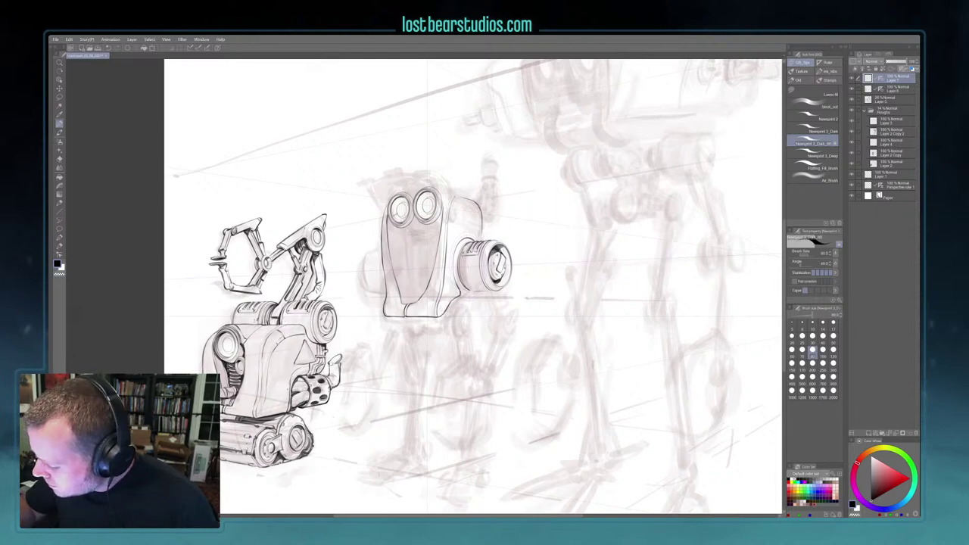
left_click(467, 268, "ctrl")
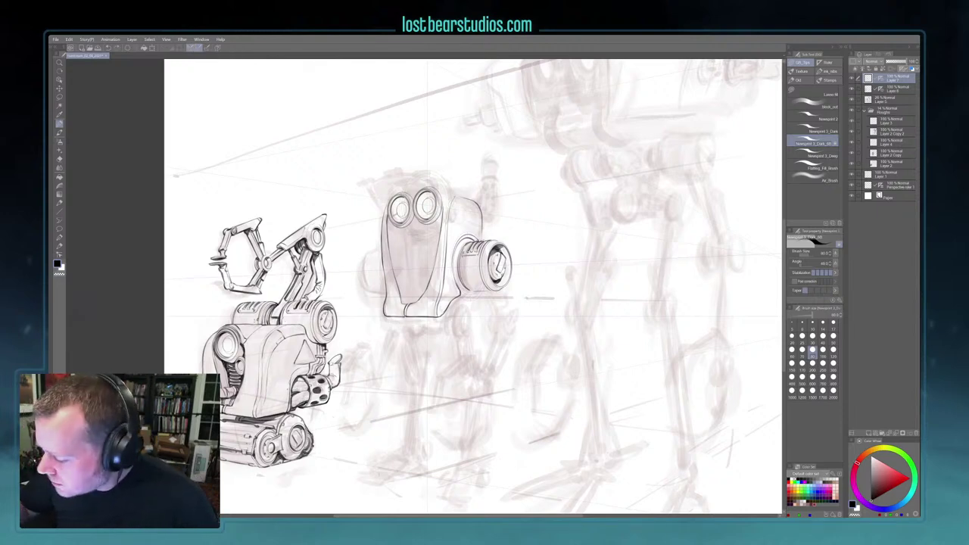
mouse_move(469, 234)
left_mouse_down()
mouse_move(452, 265)
mouse_move(459, 294)
left_mouse_up()
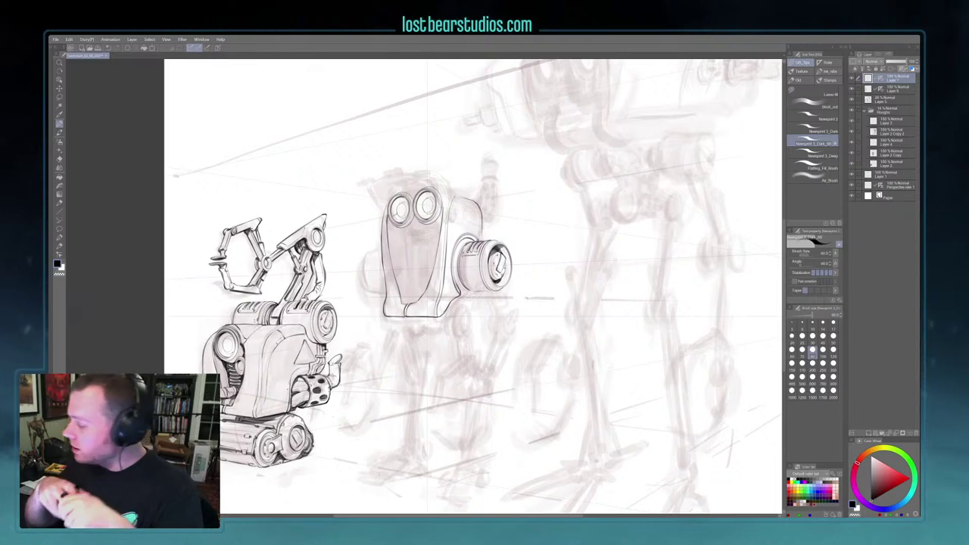
Ink the small elliptical arm joint below the drum with the ellipse ruler at brush size 70, including its inner ring and offset rear edge
key("m")
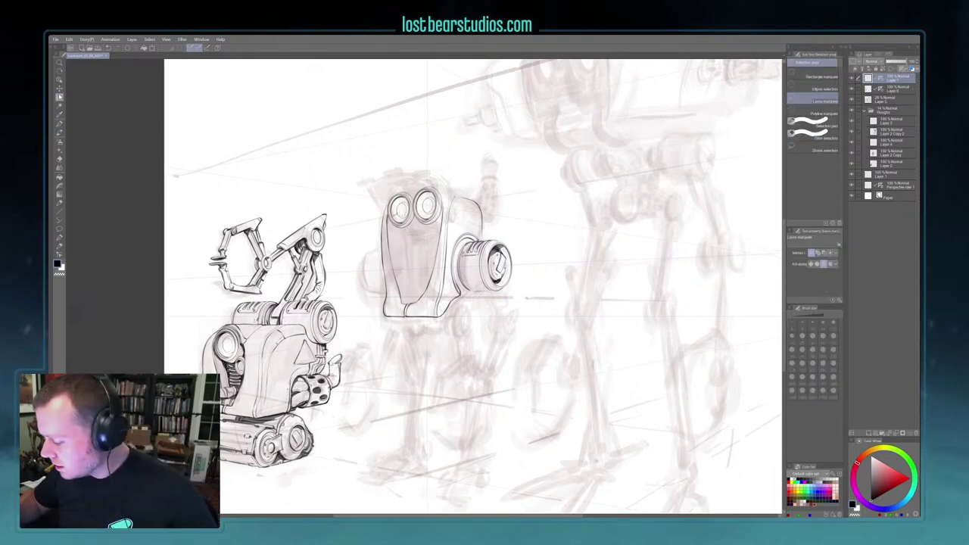
left_click(60, 123)
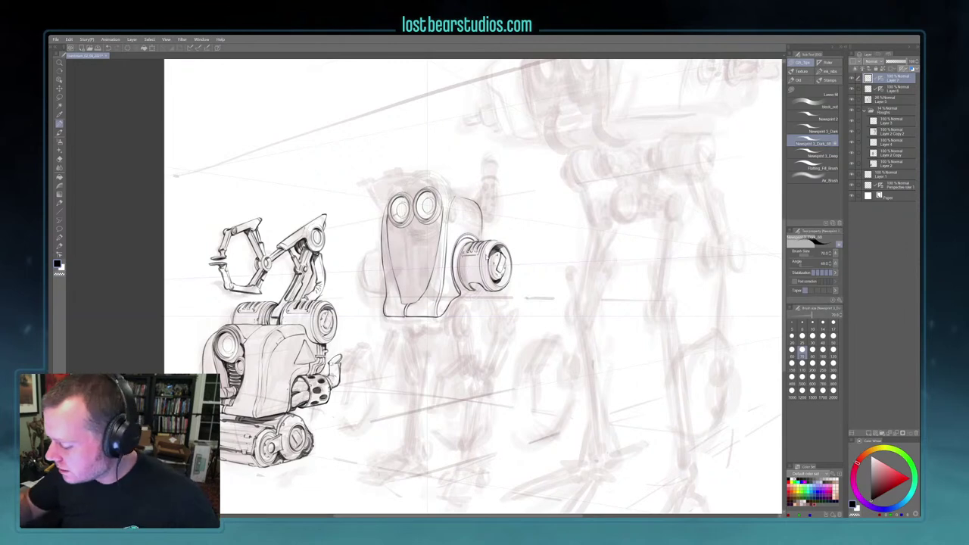
left_click_drag(485, 252, 528, 308)
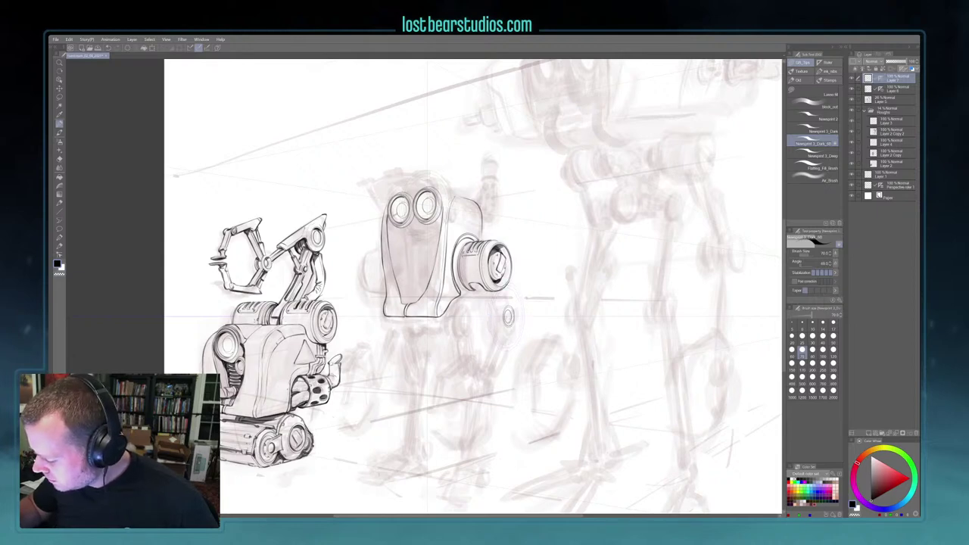
left_click_drag(510, 302, 501, 315)
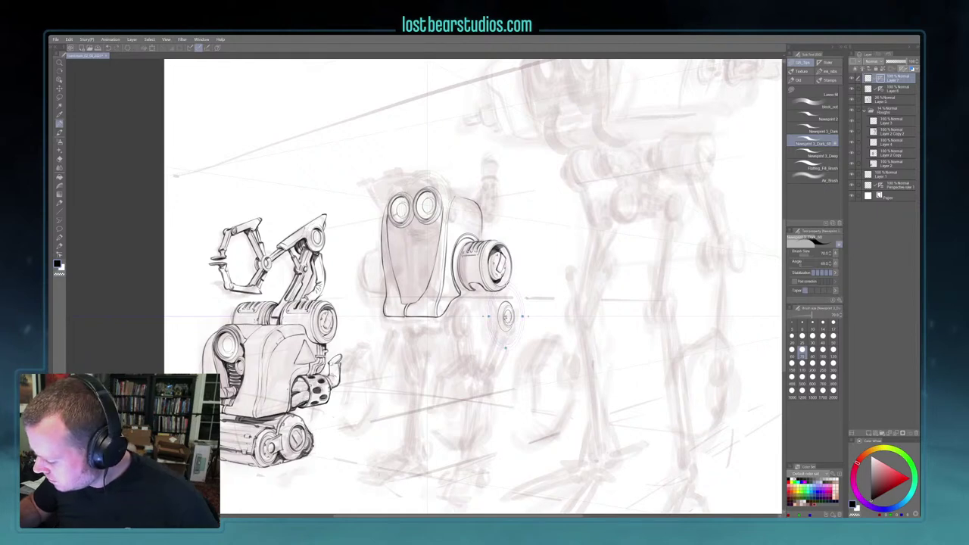
left_click_drag(503, 303, 497, 321)
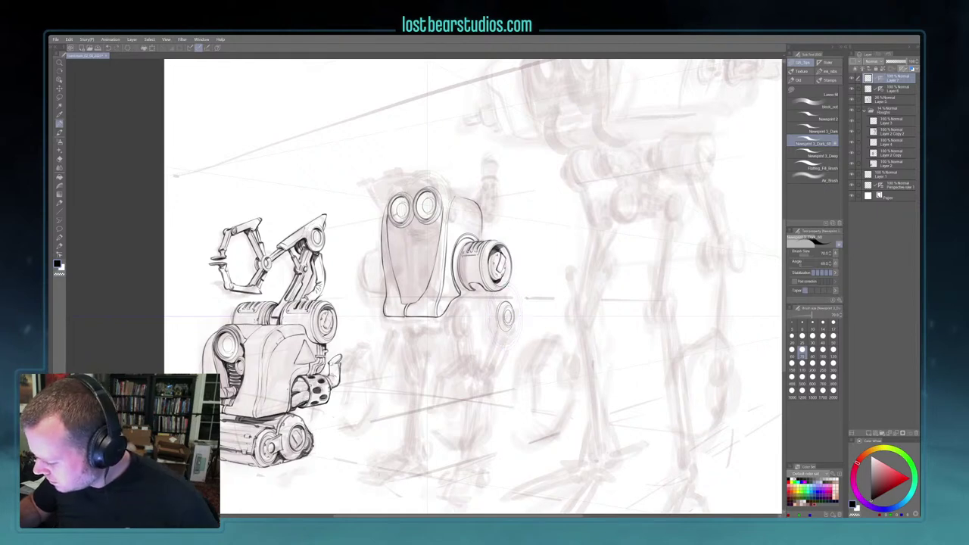
left_click(508, 318)
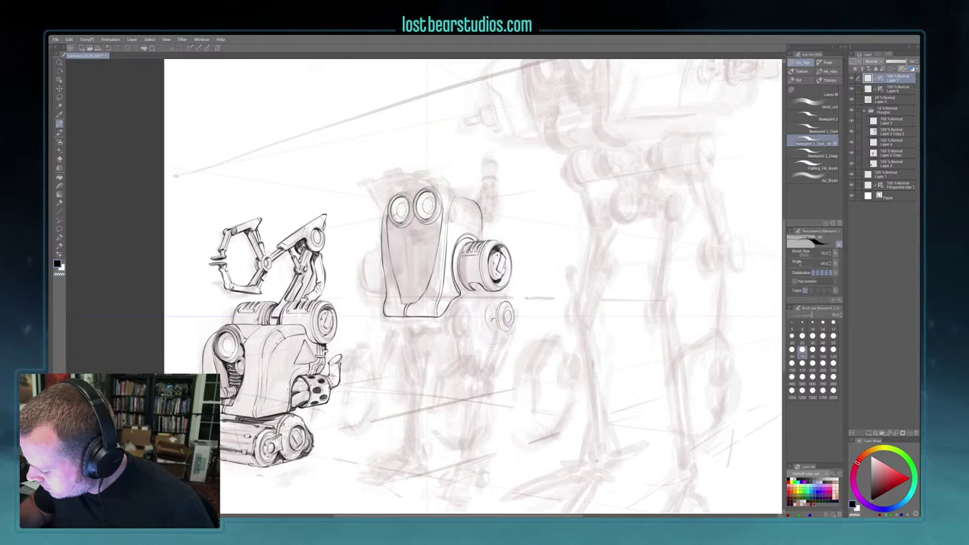
Raise the ink brush size to 100 and ink the tapered forearm plate extending around and down from the elliptical joint
key("]")
key("]")
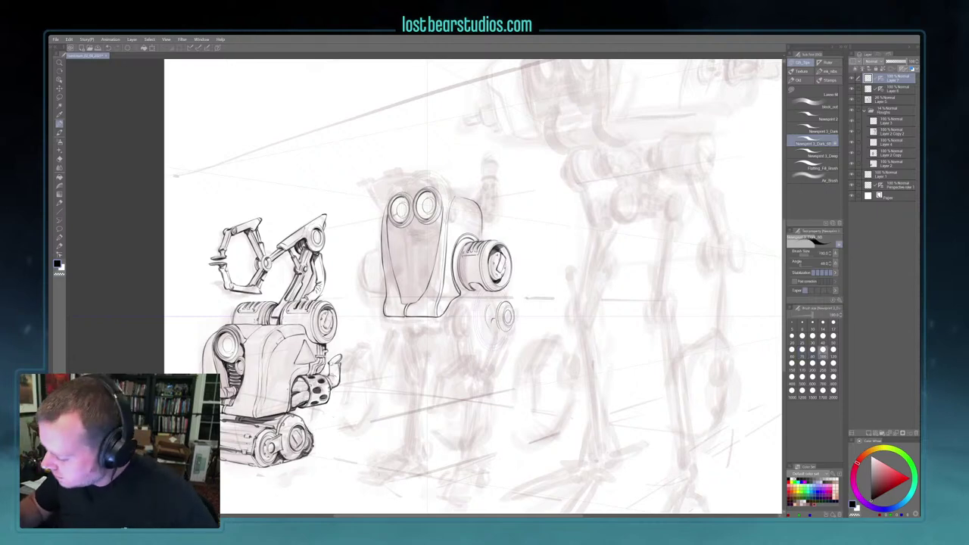
left_click_drag(492, 331, 488, 347)
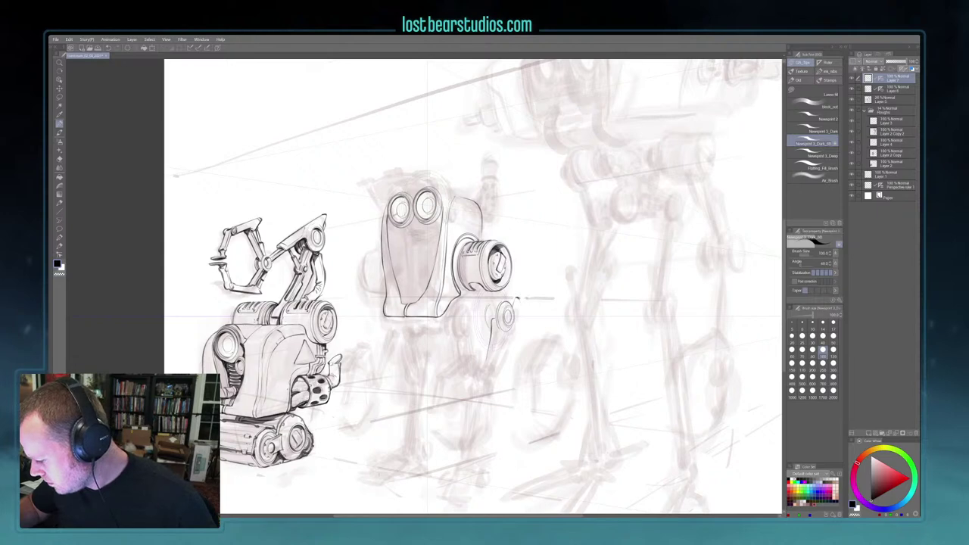
left_click_drag(519, 305, 510, 336)
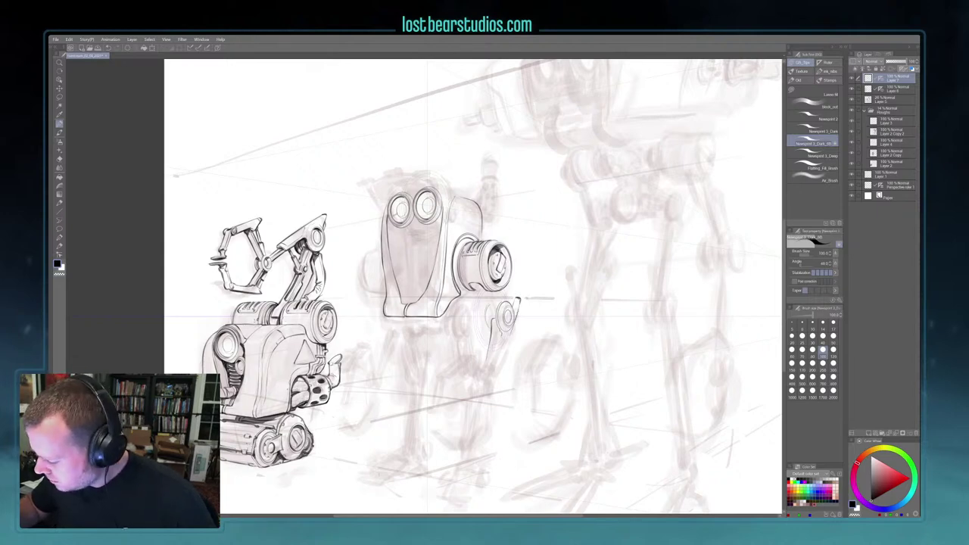
left_click_drag(501, 339, 494, 358)
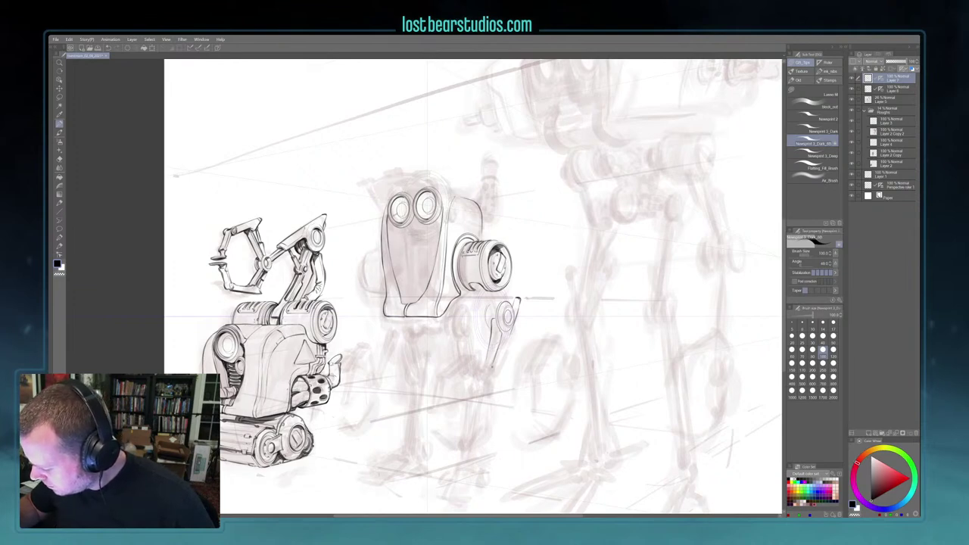
left_click_drag(505, 336, 500, 361)
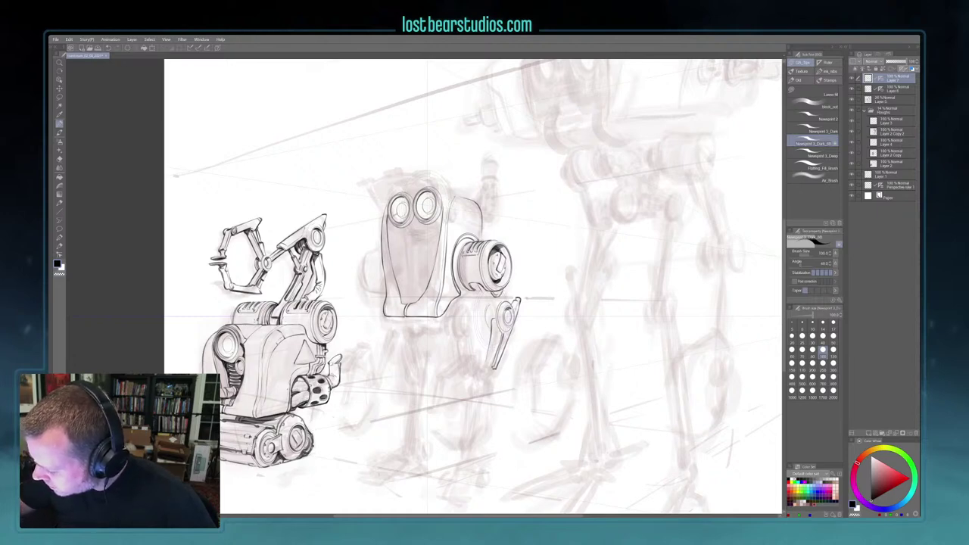
Ink the short mechanical linkage connecting the drum's underside to the arm joint, with its small parts and shadows
left_click_drag(493, 292, 500, 295)
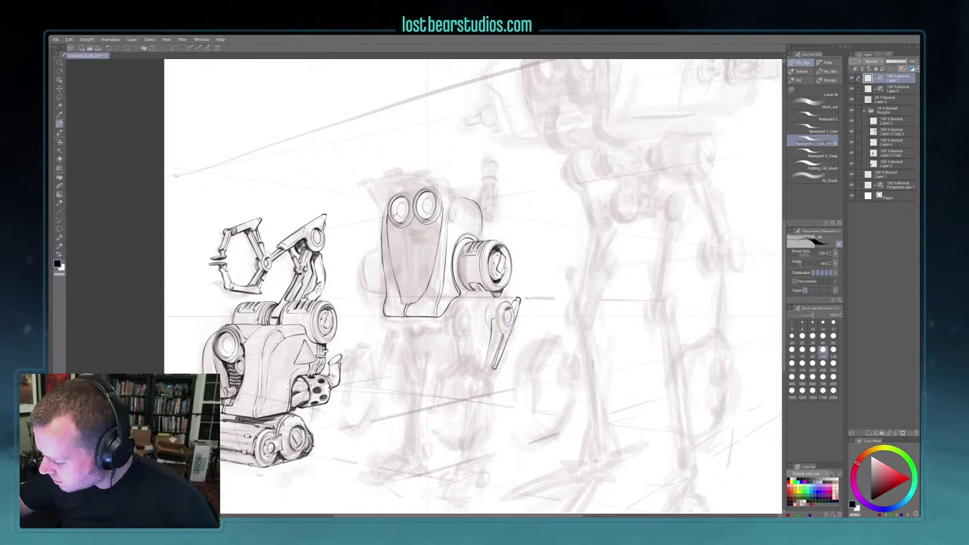
left_click_drag(484, 293, 490, 304)
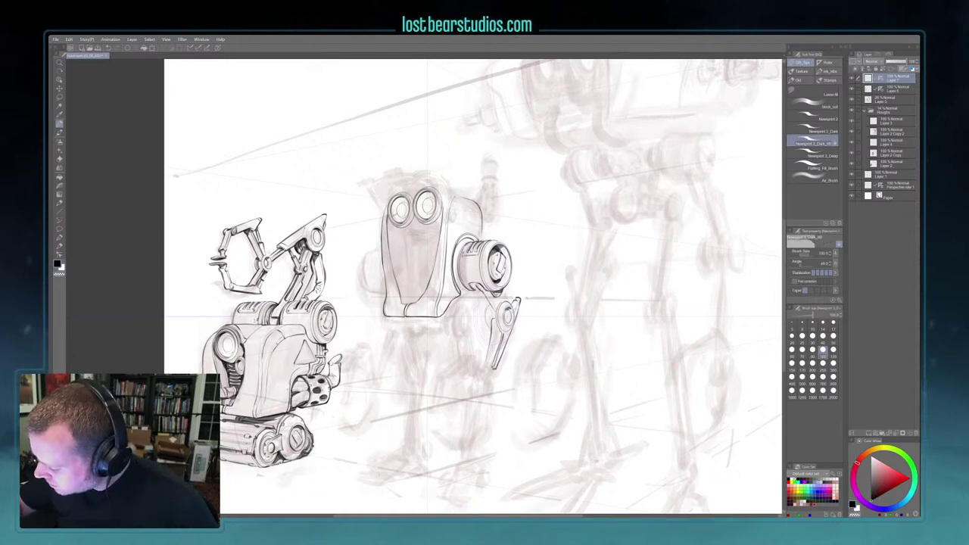
left_click_drag(492, 311, 493, 325)
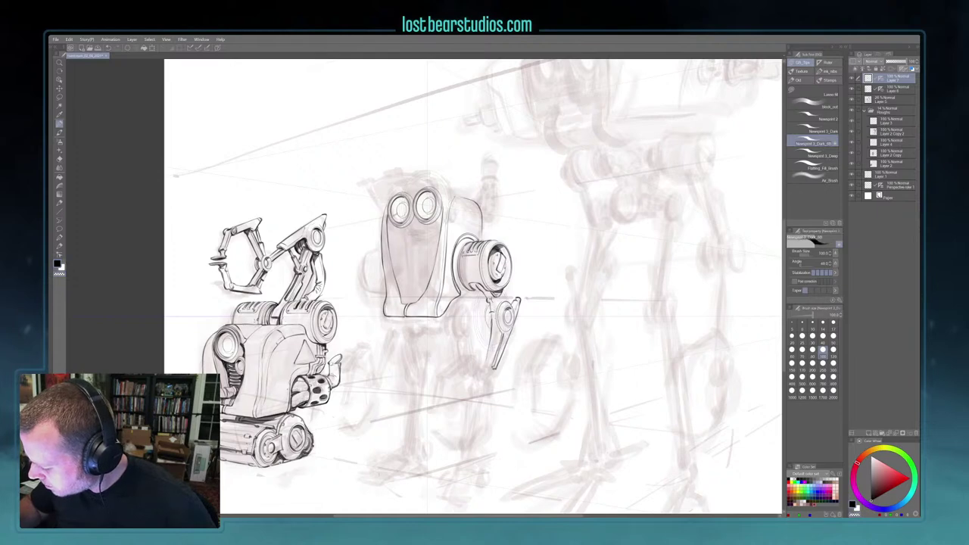
left_click_drag(490, 311, 494, 312)
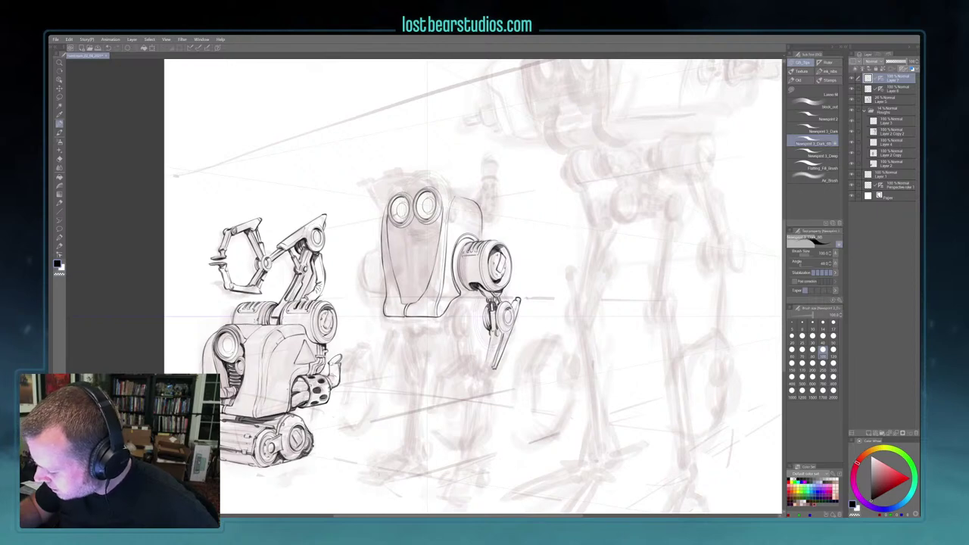
Ink the ribbed collar between the body and drum and the curved arm link running from the drum to the joint
key("ctrl+minus")
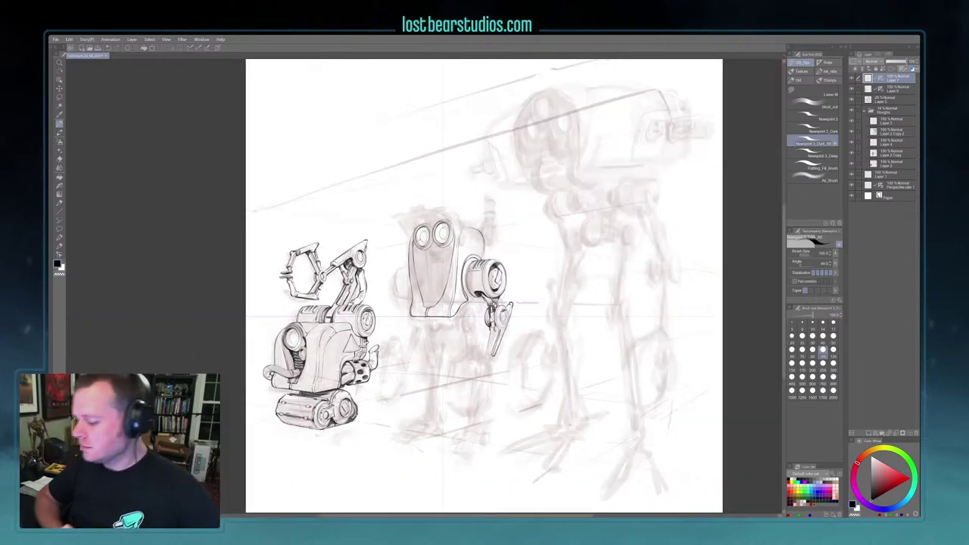
key("ctrl+plus")
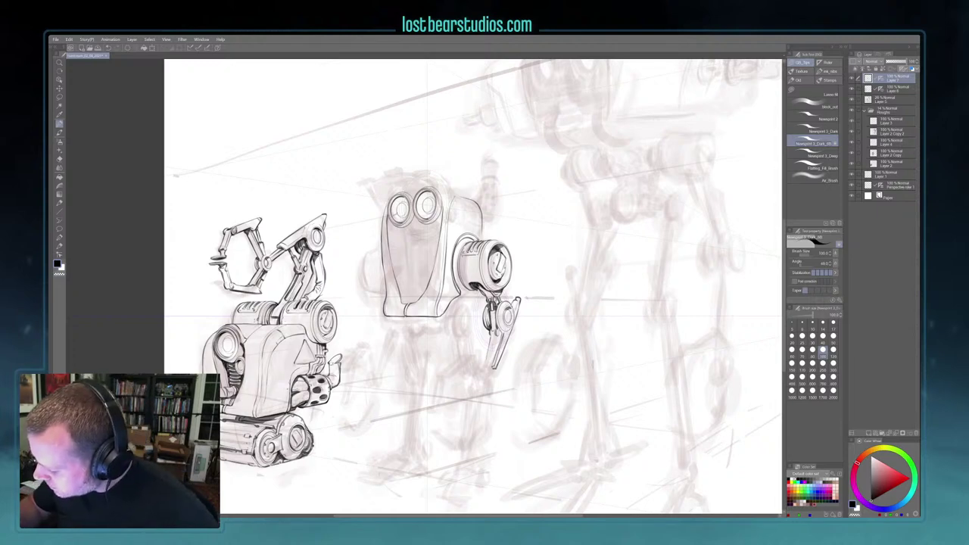
key("ctrl+0")
key("ctrl+alt+0")
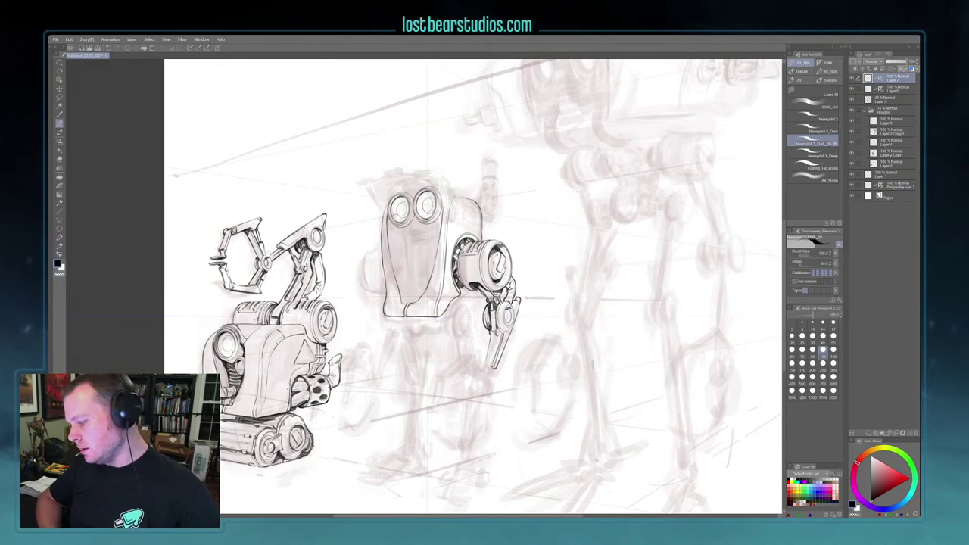
Ink the outline of the overhanging hood above the standing robot's eyes at brush size 70
left_click_drag(605, 221, 611, 246)
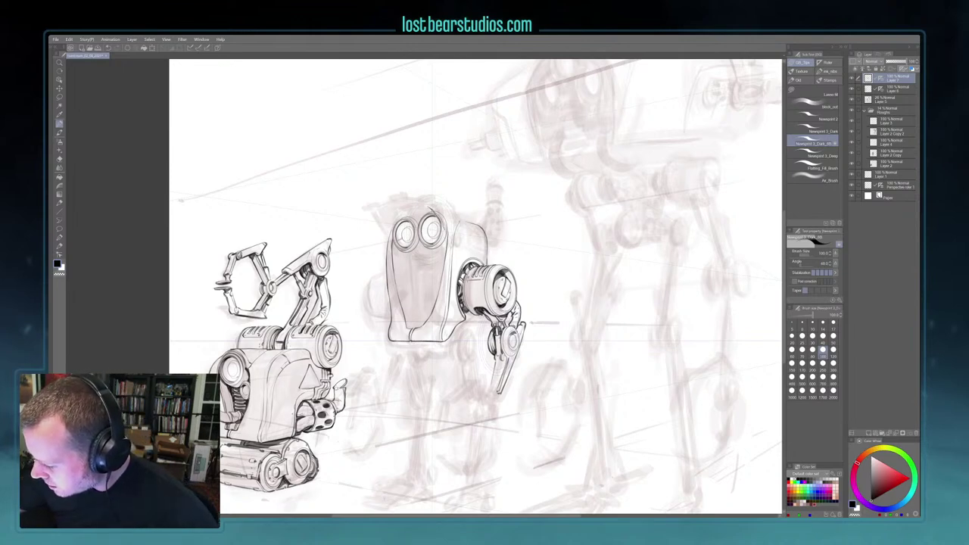
key("bracketleft")
key("bracketleft")
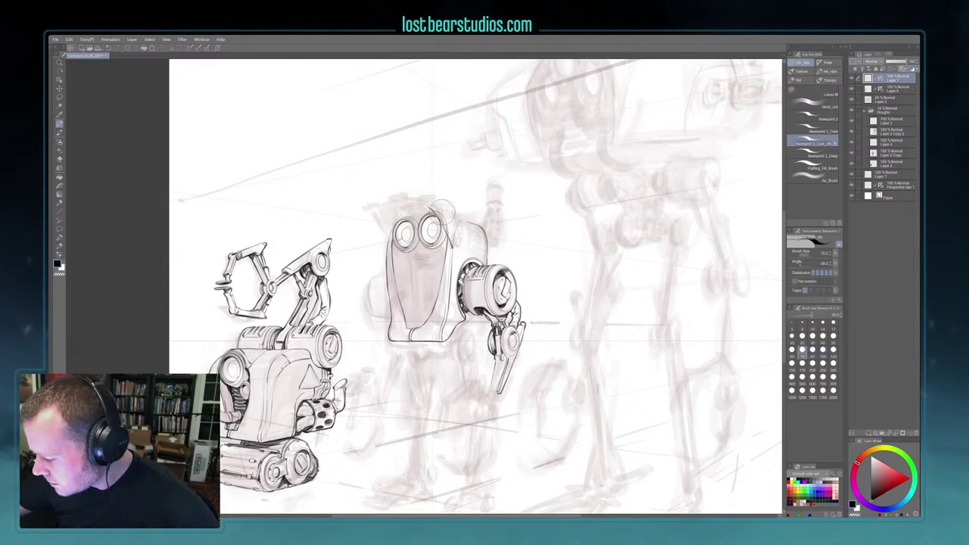
mouse_move(444, 211)
left_mouse_down()
mouse_move(461, 238)
mouse_move(458, 210)
left_mouse_up()
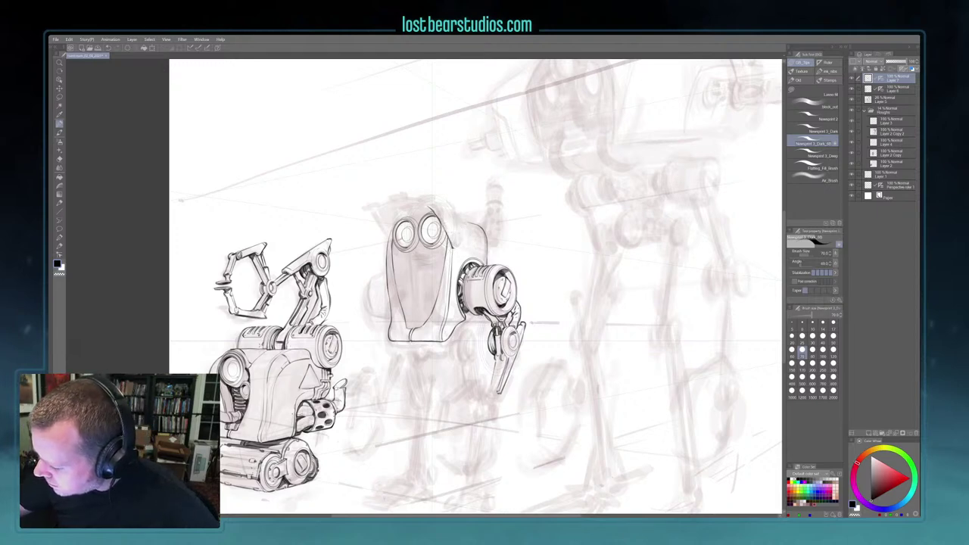
left_click_drag(498, 256, 528, 281)
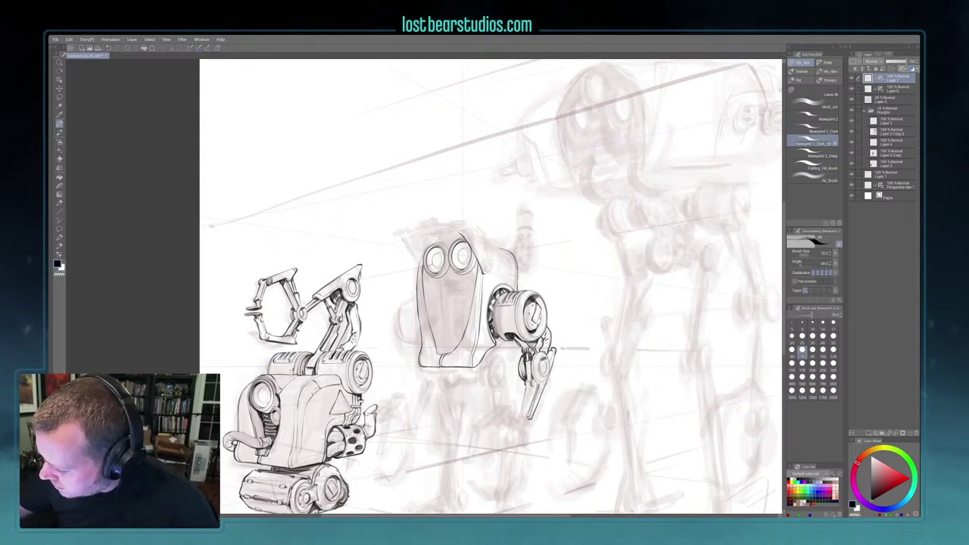
left_click_drag(402, 239, 416, 275)
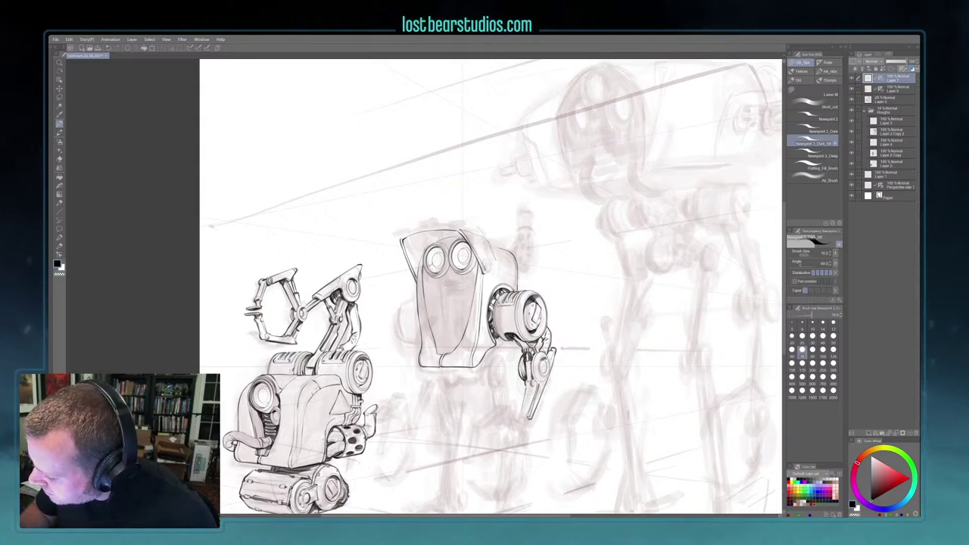
left_click_drag(446, 240, 464, 236)
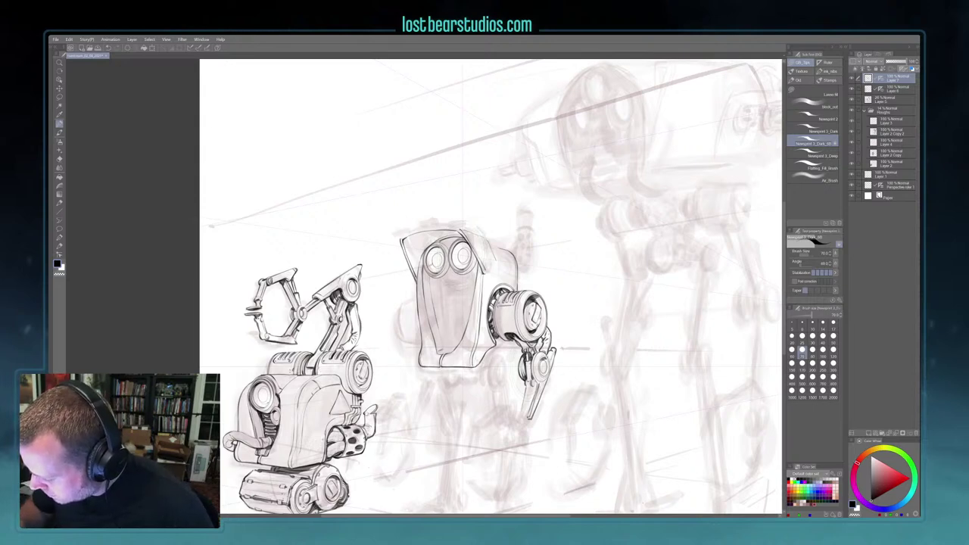
Ink the small notch at the face panel's lower tip and the thickness along the hood's front edge
left_click_drag(485, 303, 481, 298)
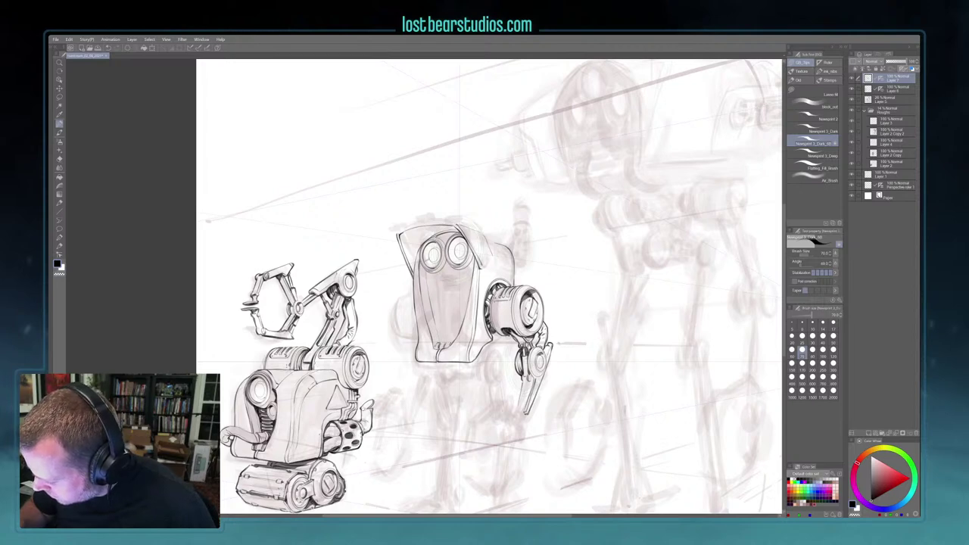
key("c")
key("x")
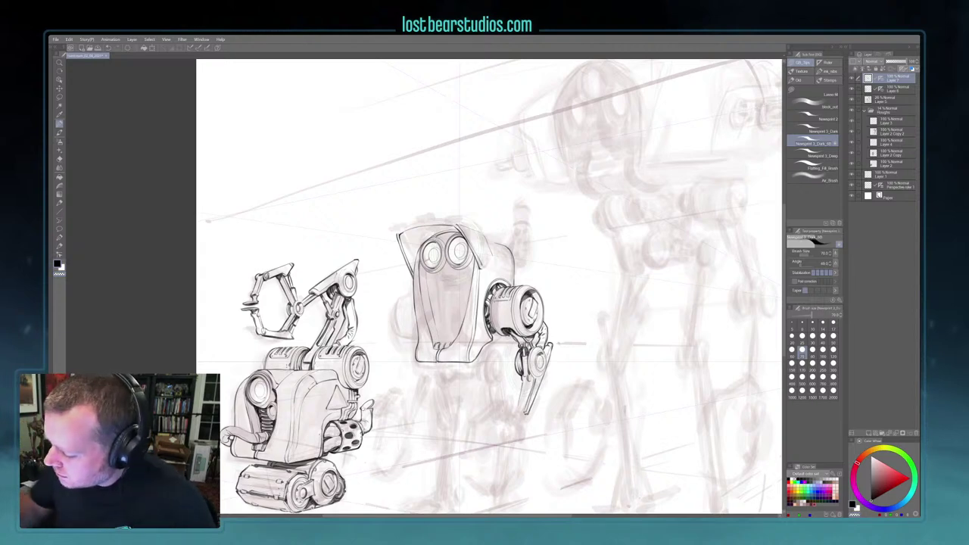
left_click_drag(531, 284, 550, 341)
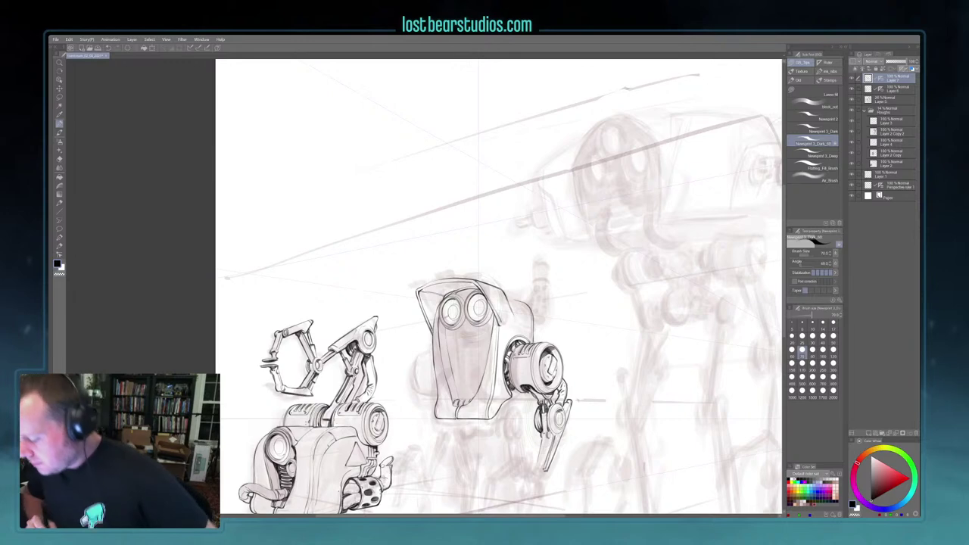
Shade the hood's underside and inner side wall with dark tone, using brush sizes 250 and 200
key("bracketright")
key("bracketright")
key("bracketright")
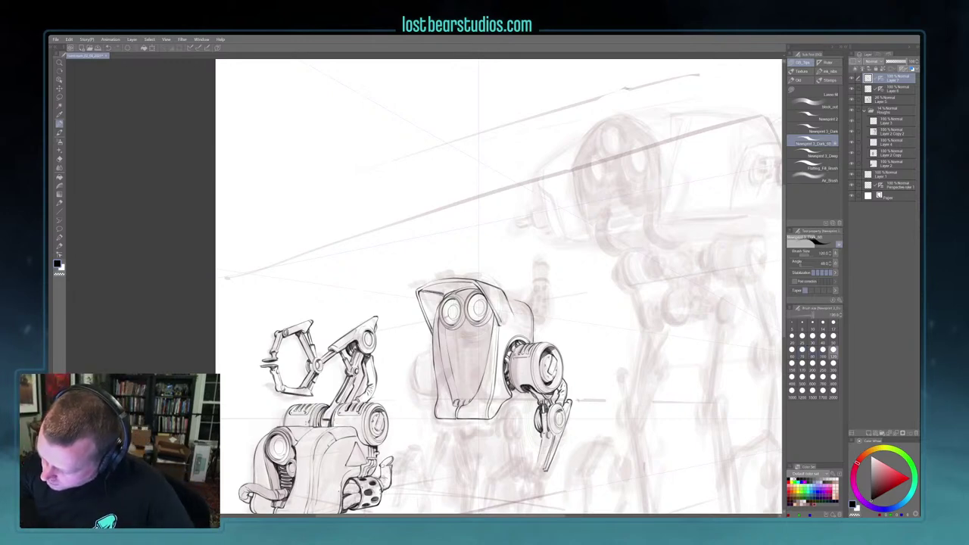
key("bracketright")
key("bracketright")
key("bracketright")
key("bracketright")
mouse_move(419, 291)
left_mouse_down()
mouse_move(458, 283)
mouse_move(449, 292)
mouse_move(469, 283)
mouse_move(478, 290)
left_mouse_up()
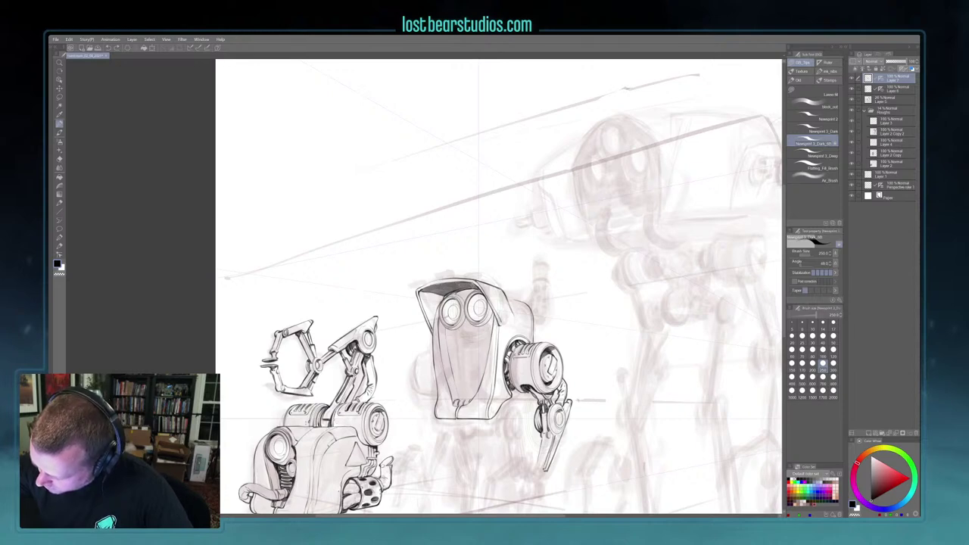
key("[")
left_click_drag(426, 296, 437, 307)
left_click_drag(426, 292, 442, 308)
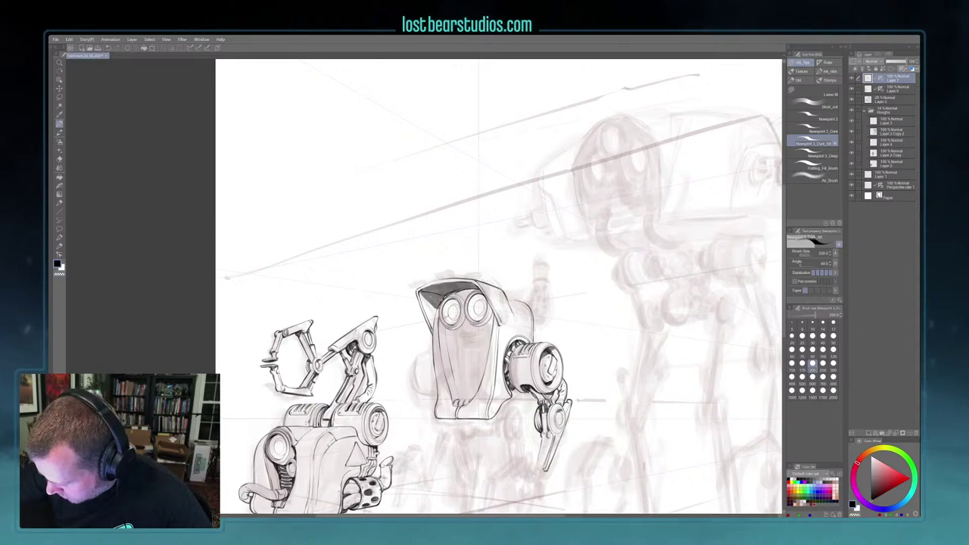
Refine the shadow under the hood around the eyes, varying the brush size between 120 and 200
key("bracketleft")
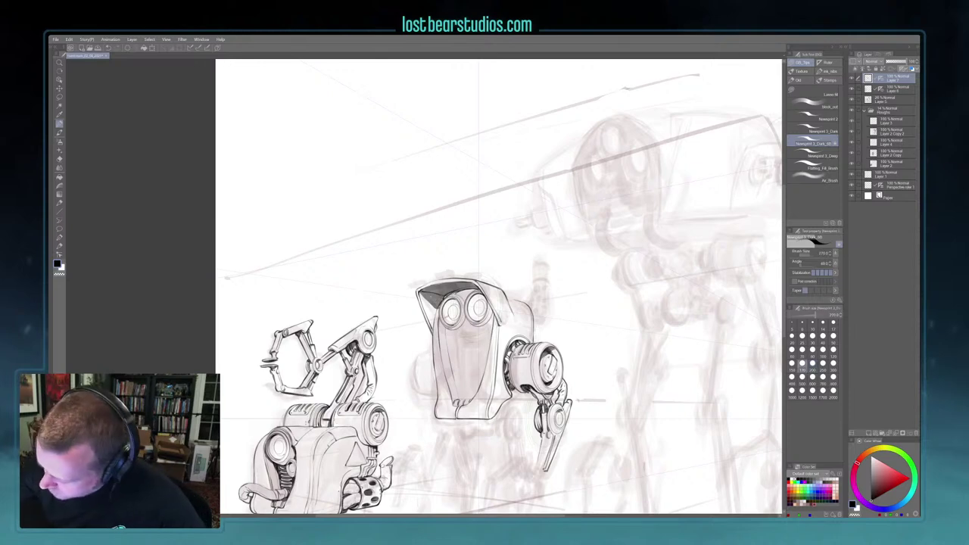
key("bracketleft")
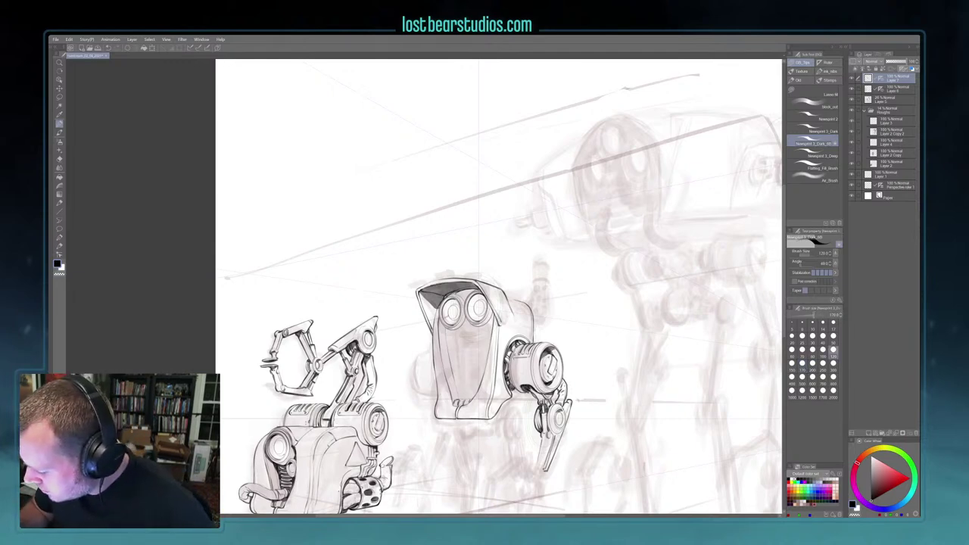
key("bracketright")
key("bracketright")
key("bracketright")
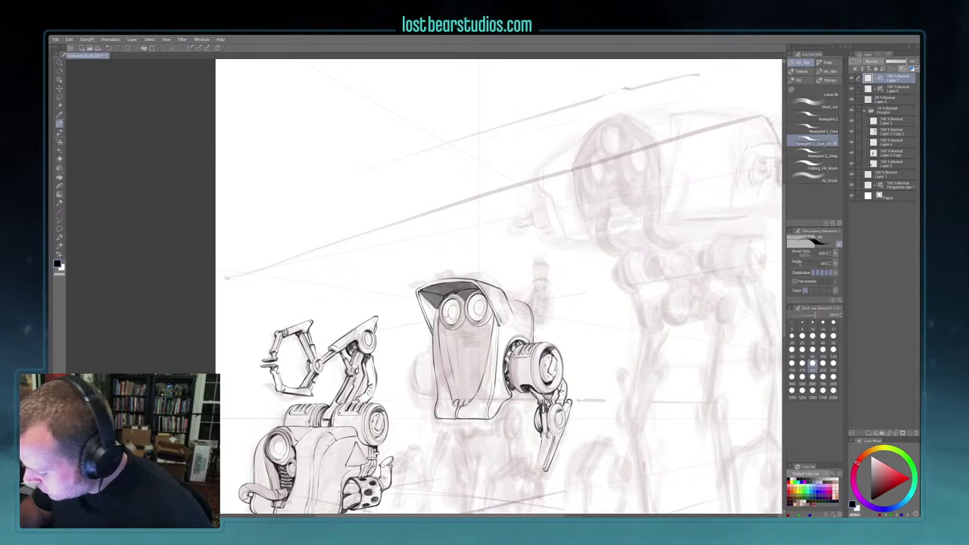
Reduce the ink brush size to 80 and refine the fine lines around the hood and eyes
key("bracketleft")
key("bracketleft")
key("bracketleft")
key("bracketleft")
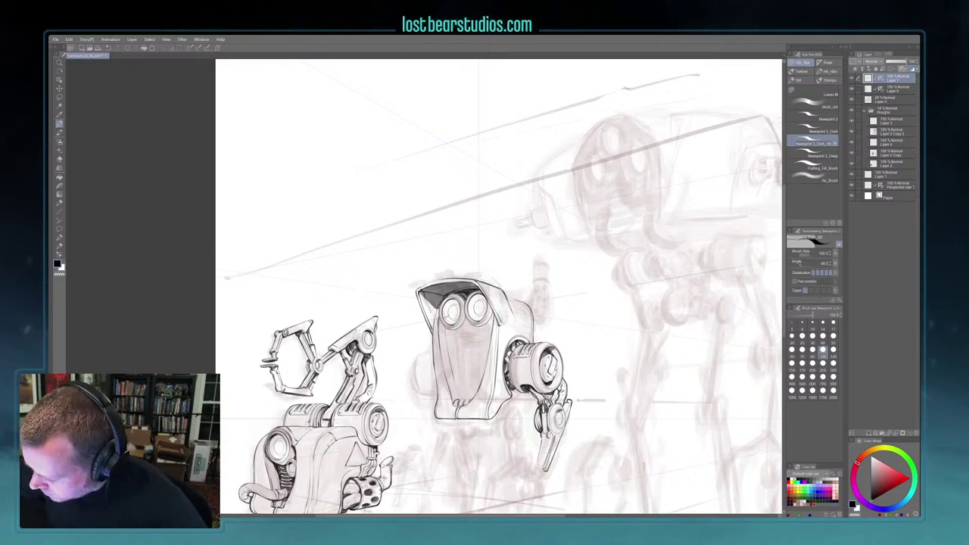
key("[")
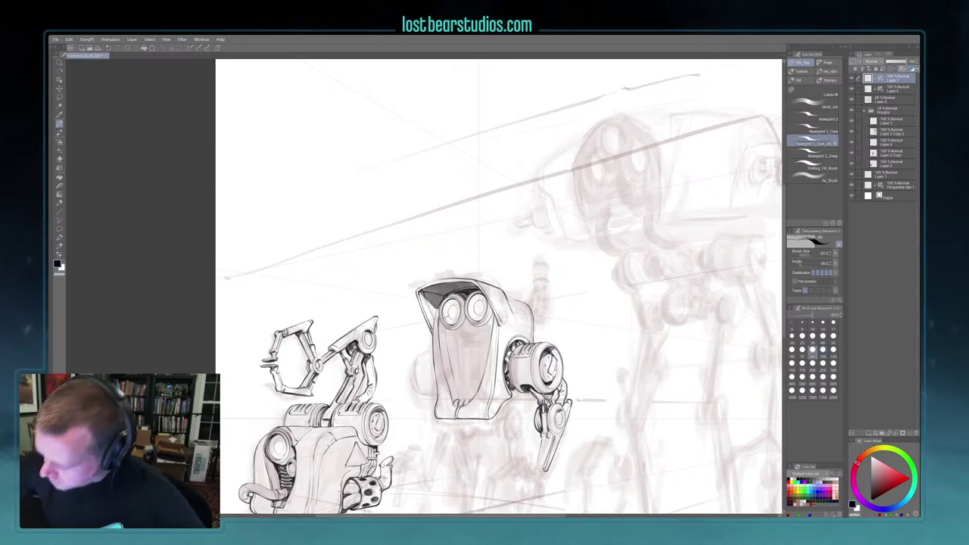
key("ctrl+minus")
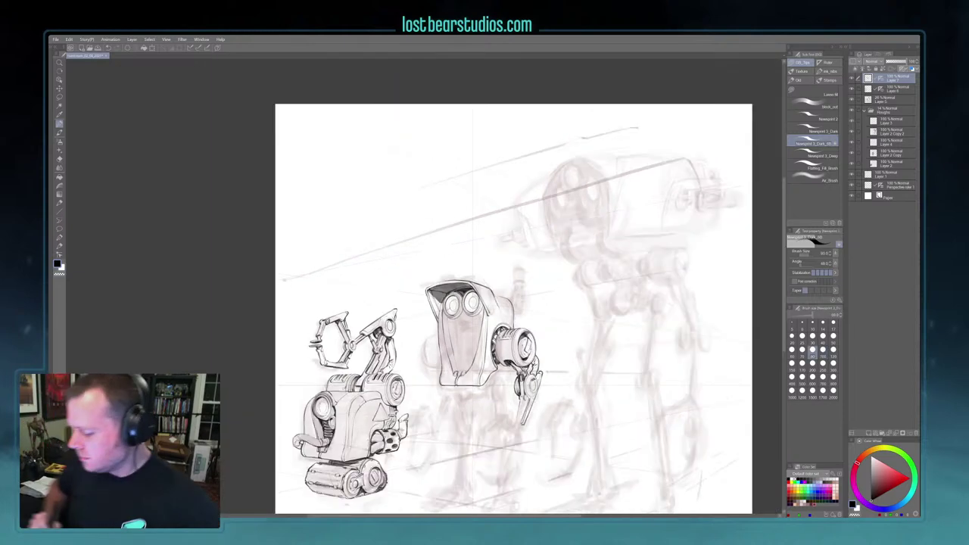
key("ctrl+plus")
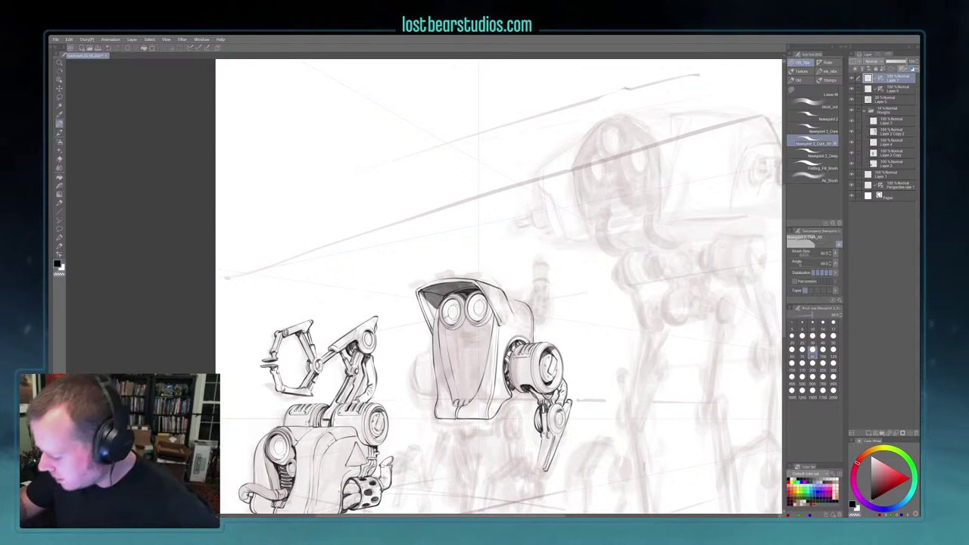
key("bracketright")
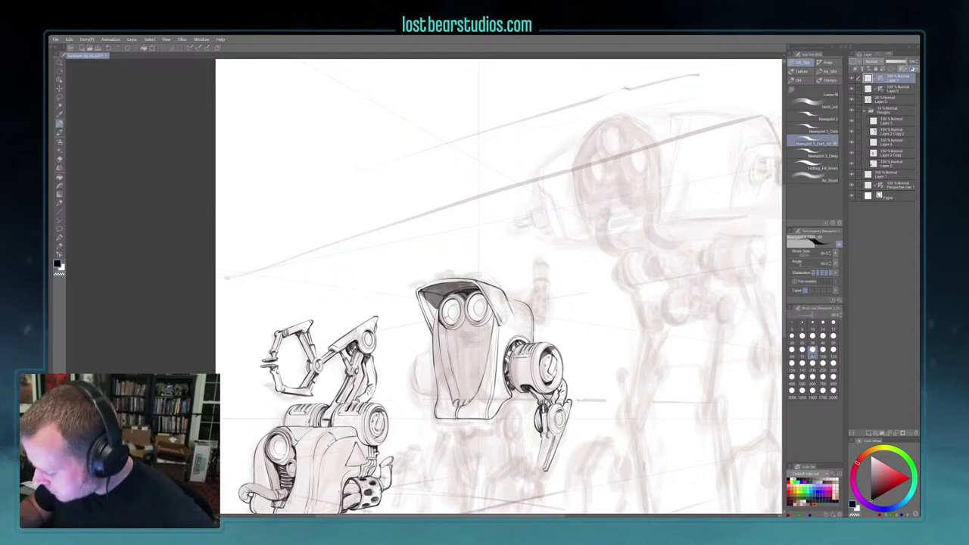
Ink the small round pivot with its inner ring on the hood's rear side, using the ellipse ruler at brush size 80
left_click_drag(527, 389, 521, 358)
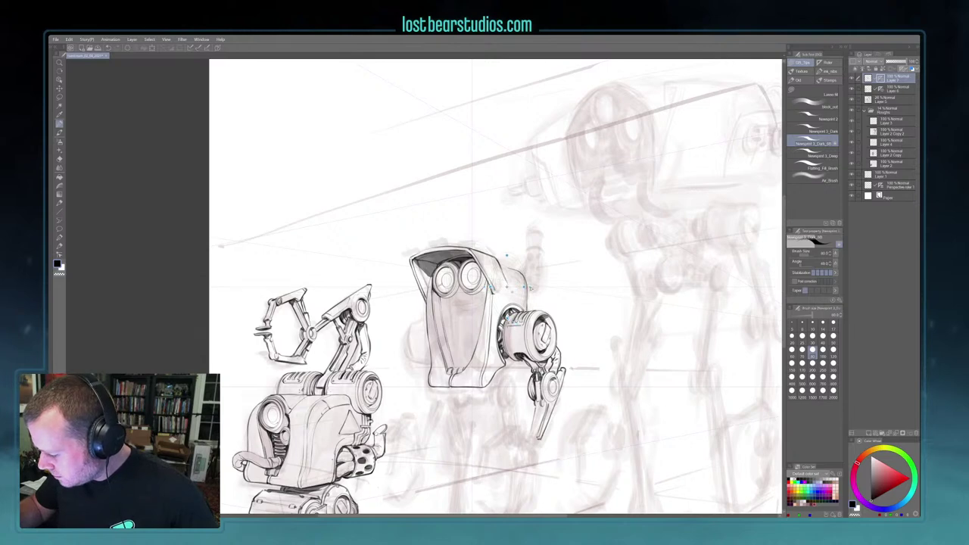
left_click(198, 48)
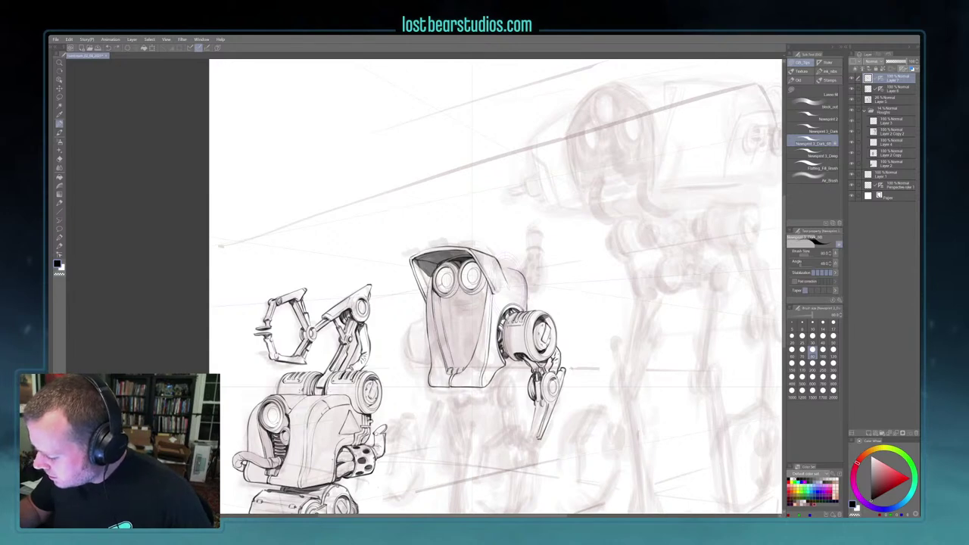
left_click(524, 283, "ctrl")
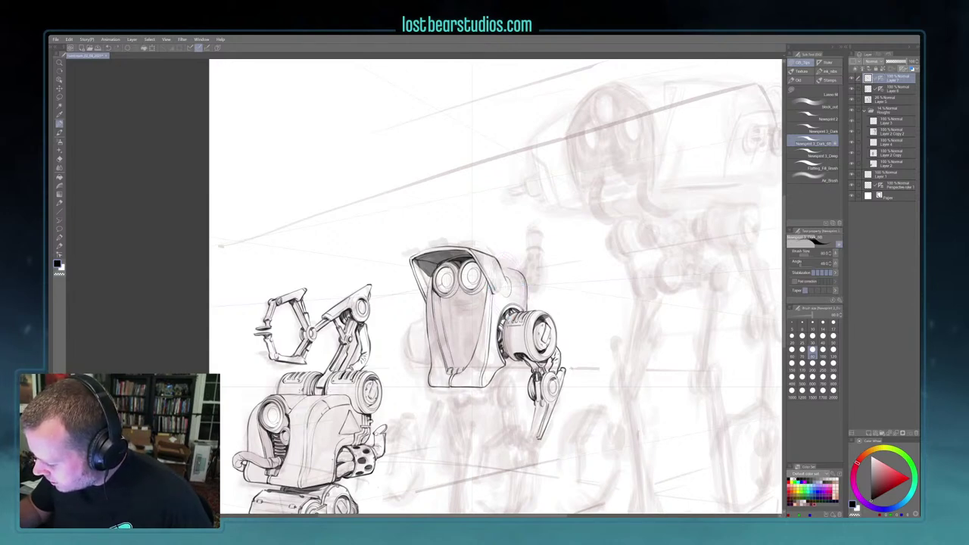
left_click_drag(493, 271, 517, 291)
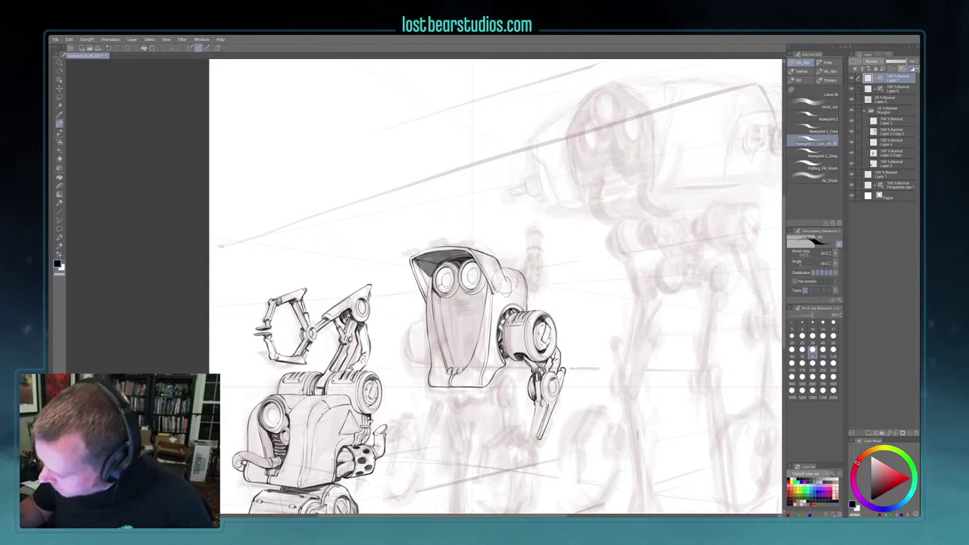
key("ctrl+z")
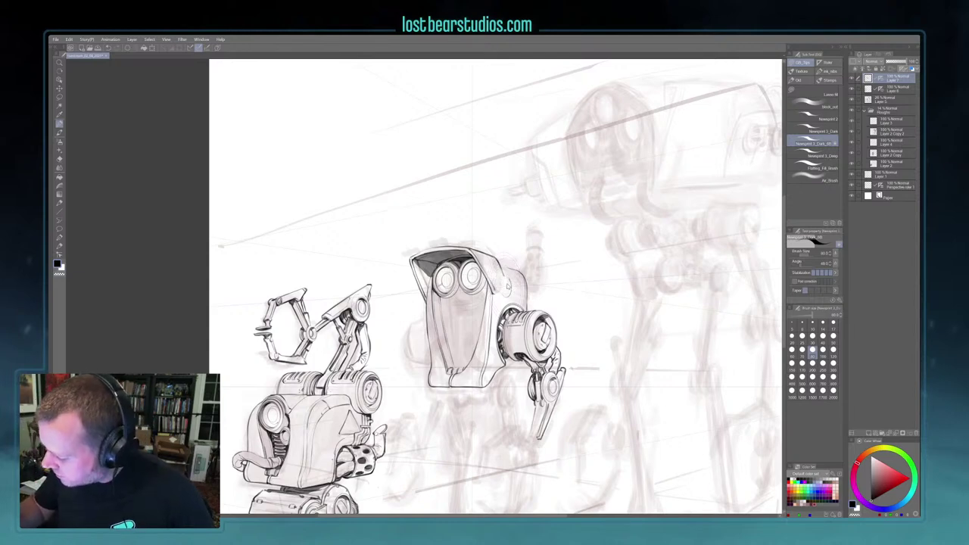
left_click(508, 289, "ctrl")
left_click_drag(508, 279, 508, 295)
left_click_drag(505, 256, 511, 292)
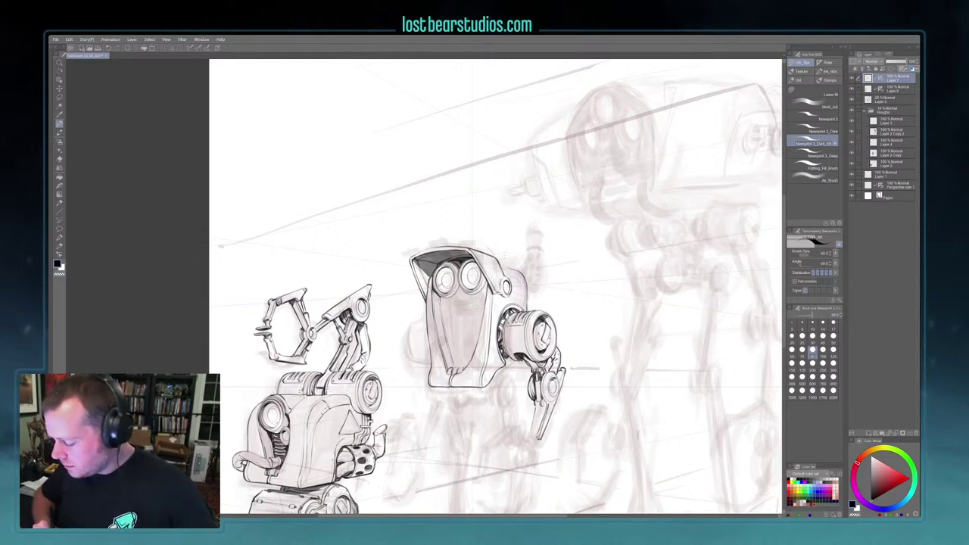
Add a new layer above the line art and choose the flatting fill brush with a light red colour
left_click_drag(613, 369, 607, 327)
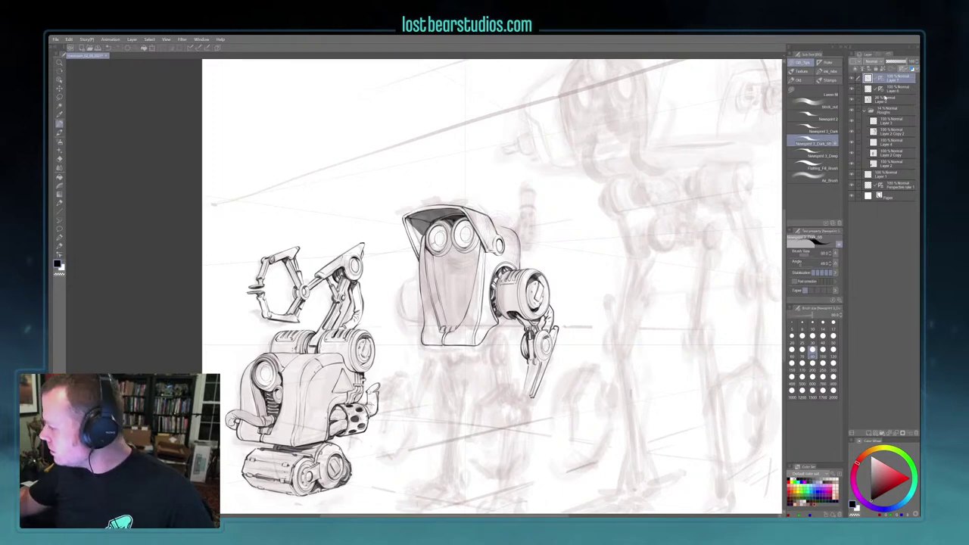
left_click(869, 432)
left_click(889, 476)
left_click_drag(891, 476, 886, 470)
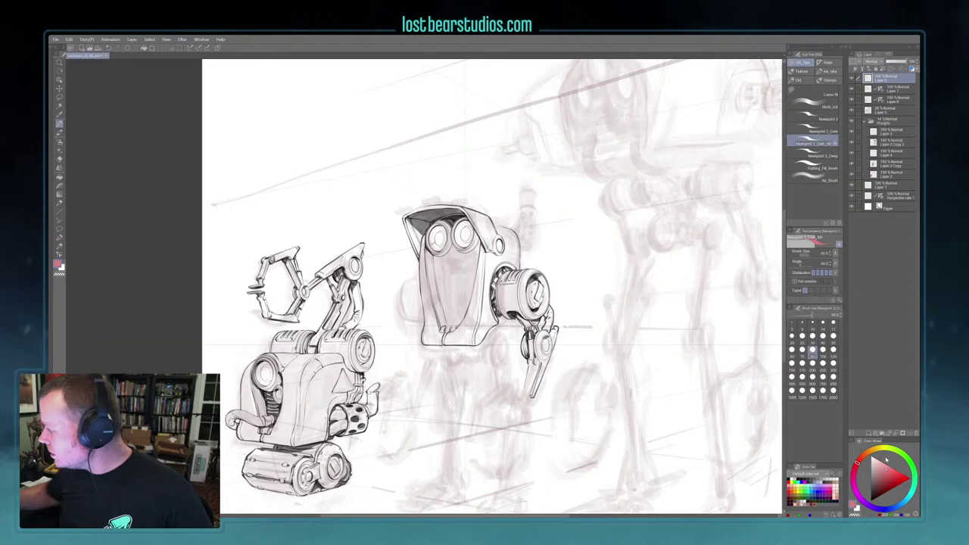
left_click(821, 166)
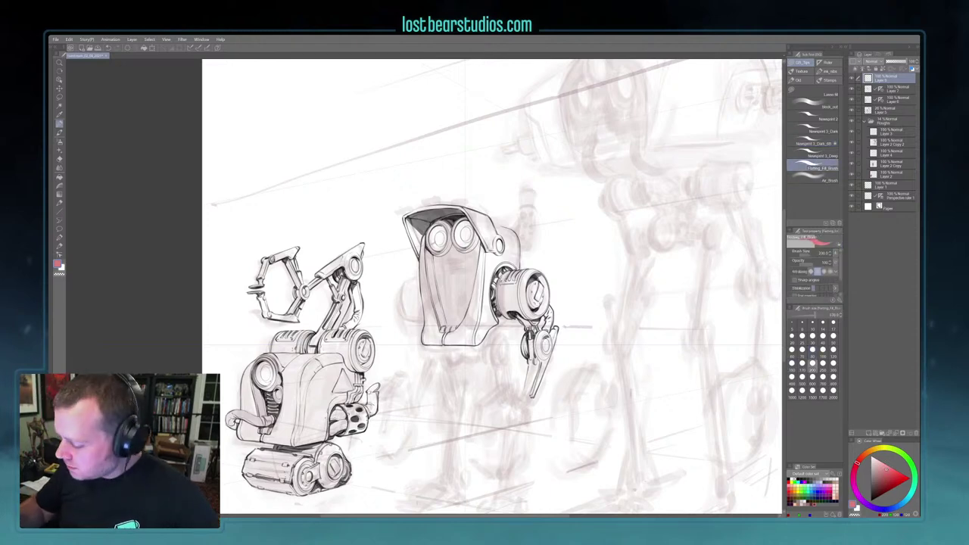
Paint a red hook-shaped curve from the face panel's lower middle toward the side drum at brush size 170
mouse_move(464, 296)
left_mouse_down()
mouse_move(443, 294)
mouse_move(461, 318)
mouse_move(485, 325)
mouse_move(505, 316)
left_mouse_up()
key("]")
key("ctrl+z")
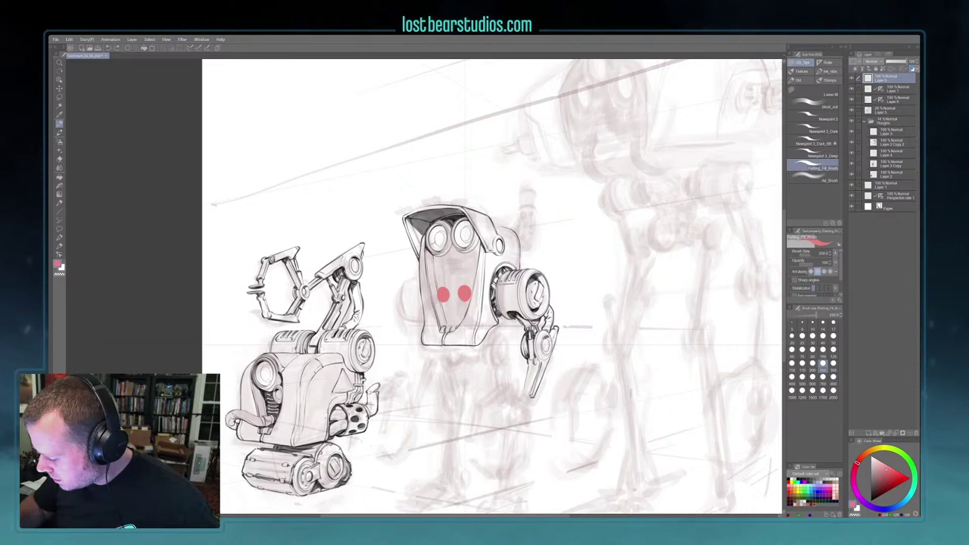
key("bracketleft")
key("bracketleft")
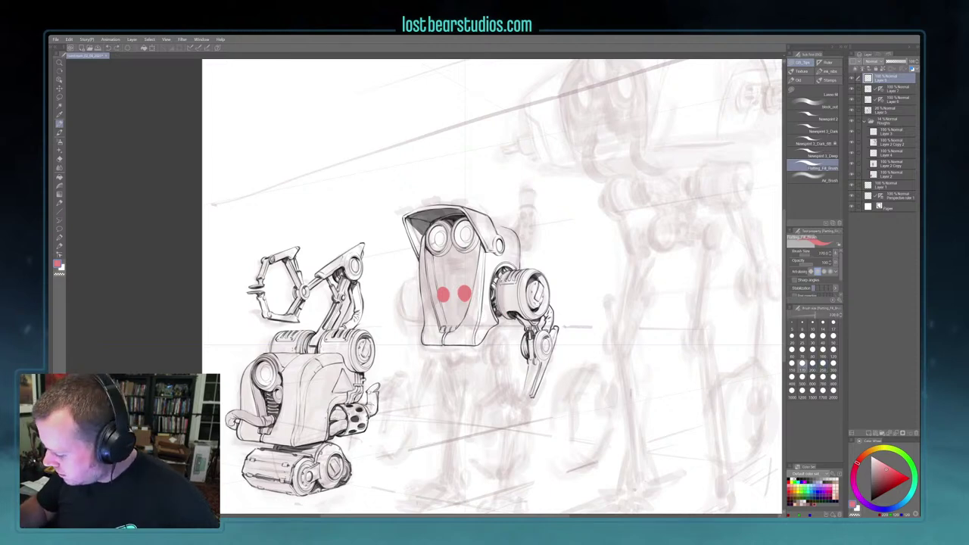
mouse_move(462, 292)
left_mouse_down()
mouse_move(481, 324)
mouse_move(500, 317)
left_mouse_up()
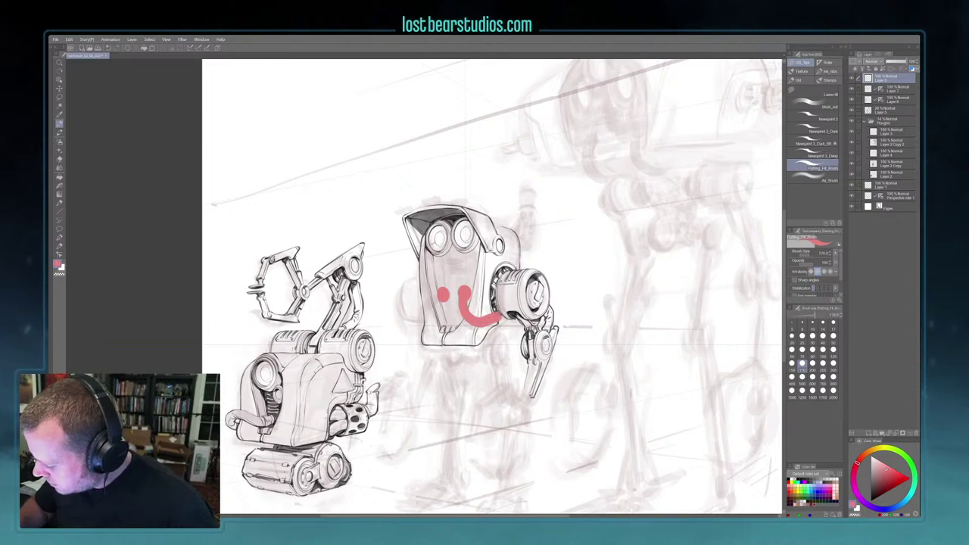
key("ctrl+z")
mouse_move(460, 297)
left_mouse_down()
mouse_move(470, 324)
mouse_move(496, 310)
left_mouse_up()
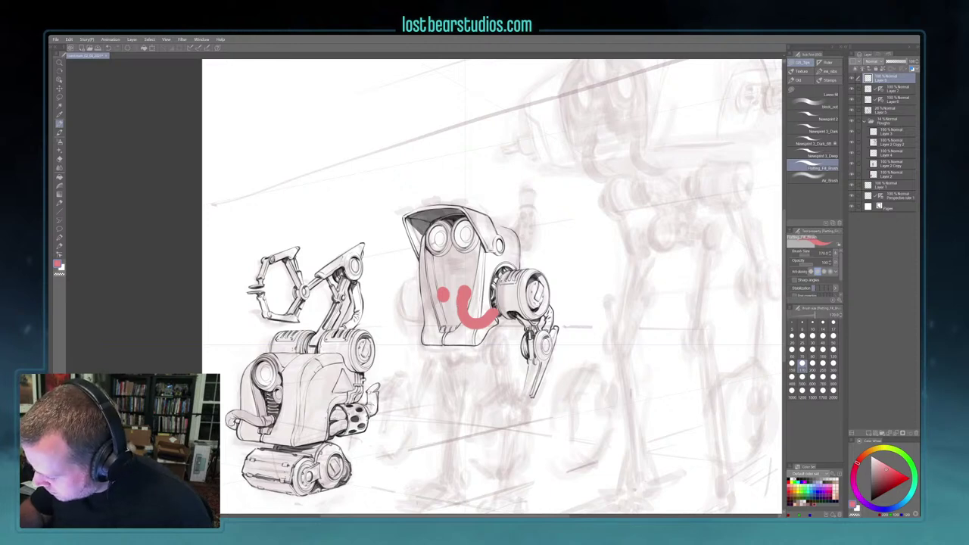
Paint the matching red curve from the face panel's lower middle down to the body's far edge, redoing rejected strokes
mouse_move(417, 330)
left_mouse_down()
mouse_move(445, 294)
mouse_move(425, 297)
mouse_move(421, 324)
left_mouse_up()
key("ctrl+z")
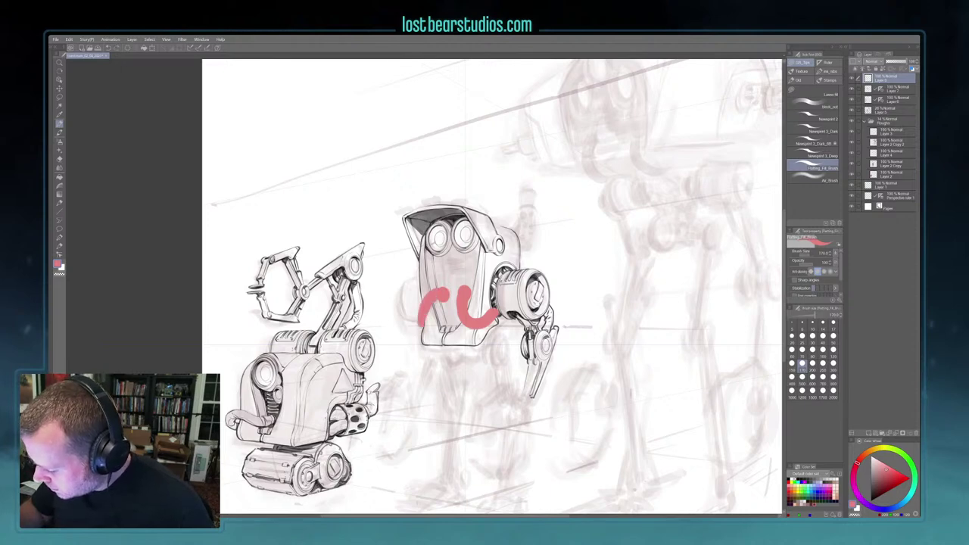
key("ctrl+z")
left_click_drag(442, 290, 420, 327)
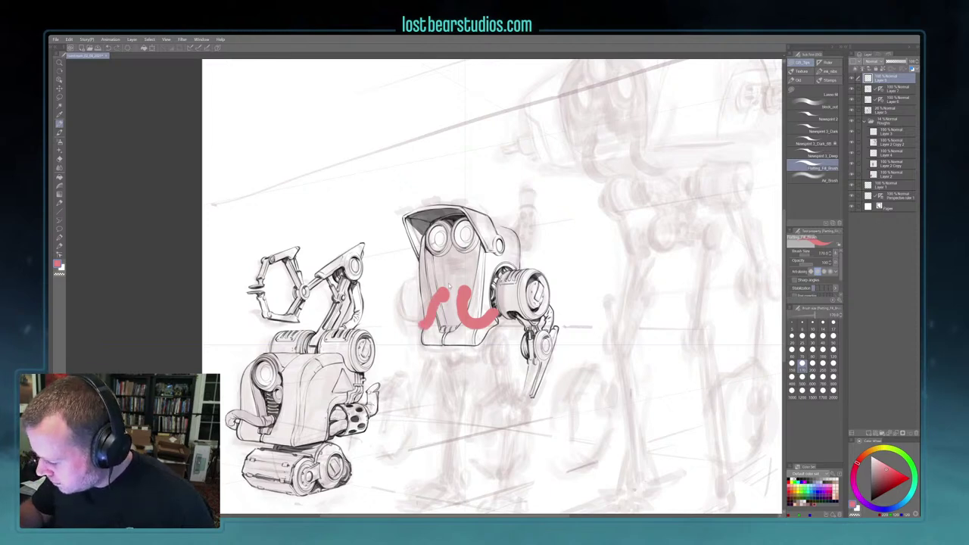
Undo the last red stroke and repaint the hose curve running down to the body's far edge
key("ctrl+z")
left_click_drag(440, 290, 418, 327)
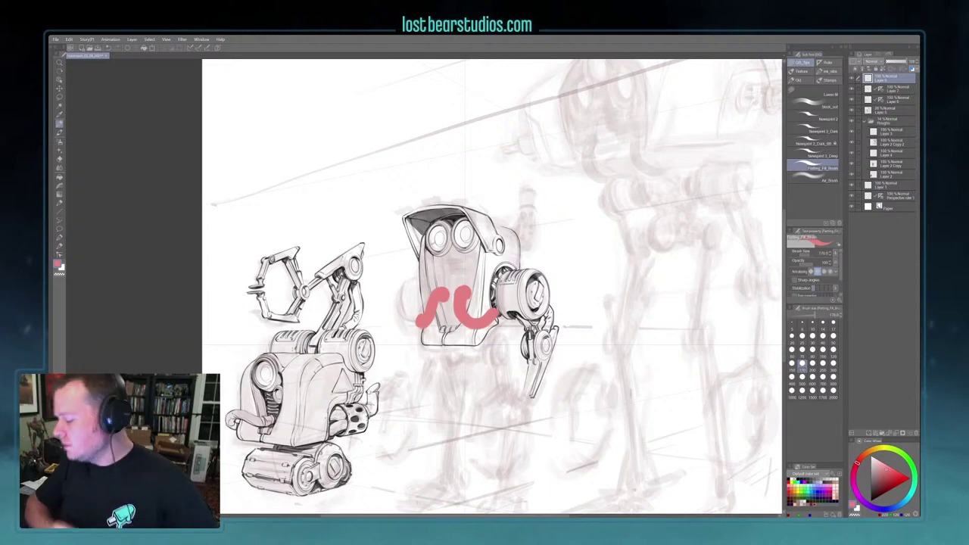
On a new layer, ink black outlines and joint lines over both red hoses with the dark Newspoint 3 brush at sizes 80 and 120
left_click(871, 433)
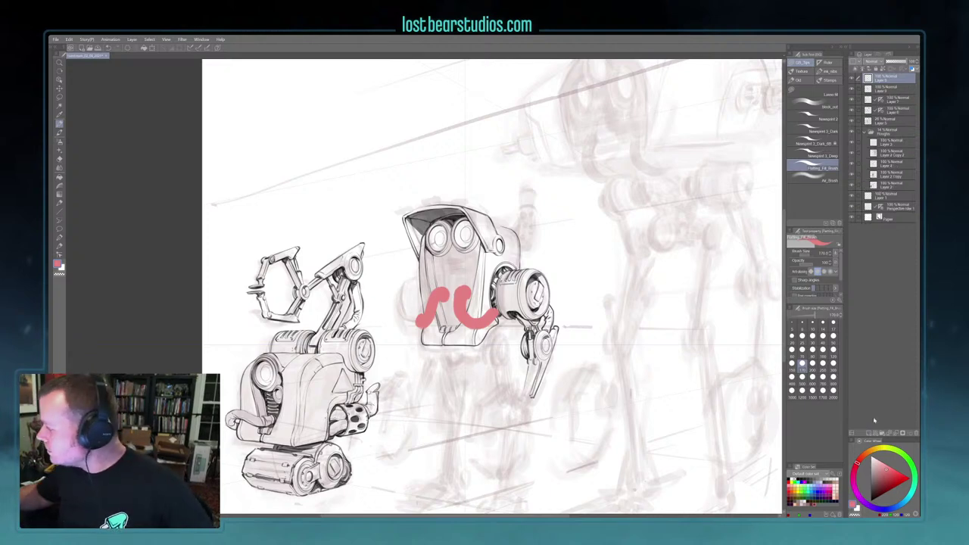
left_click(818, 142)
left_click(872, 500)
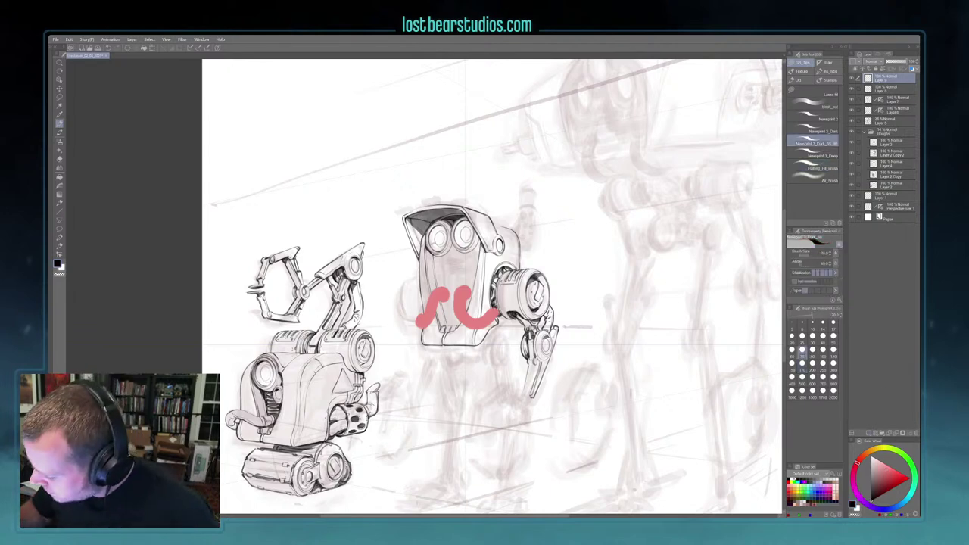
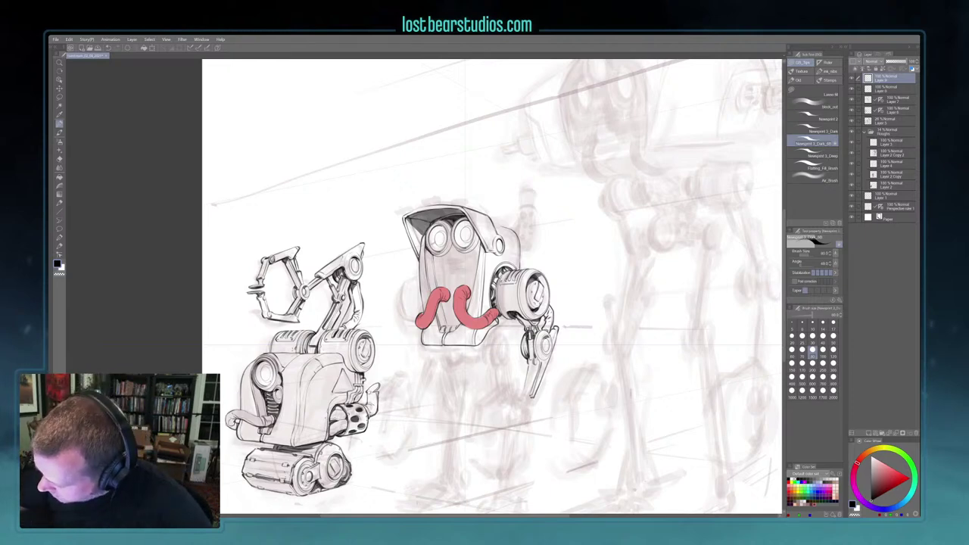
key("bracketright")
key("bracketright")
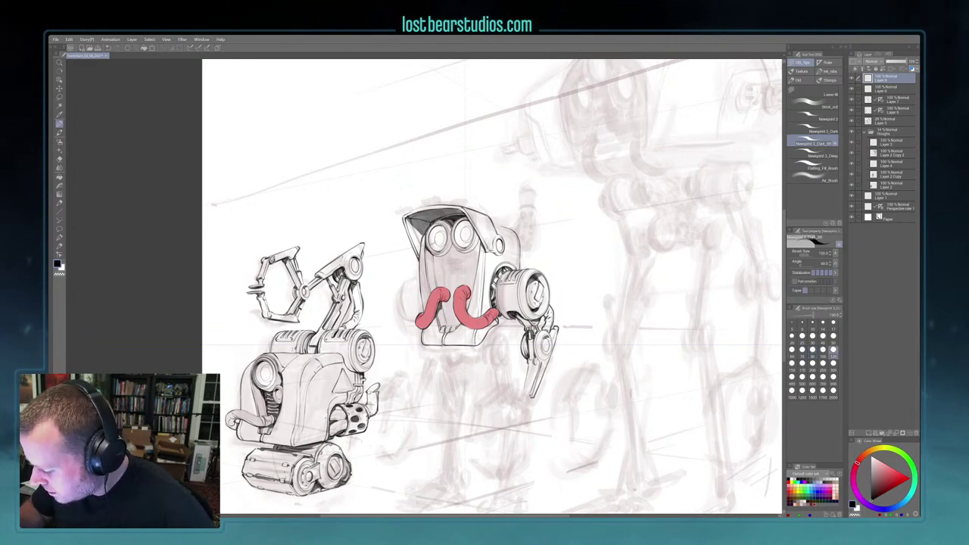
key("bracketleft")
key("bracketleft")
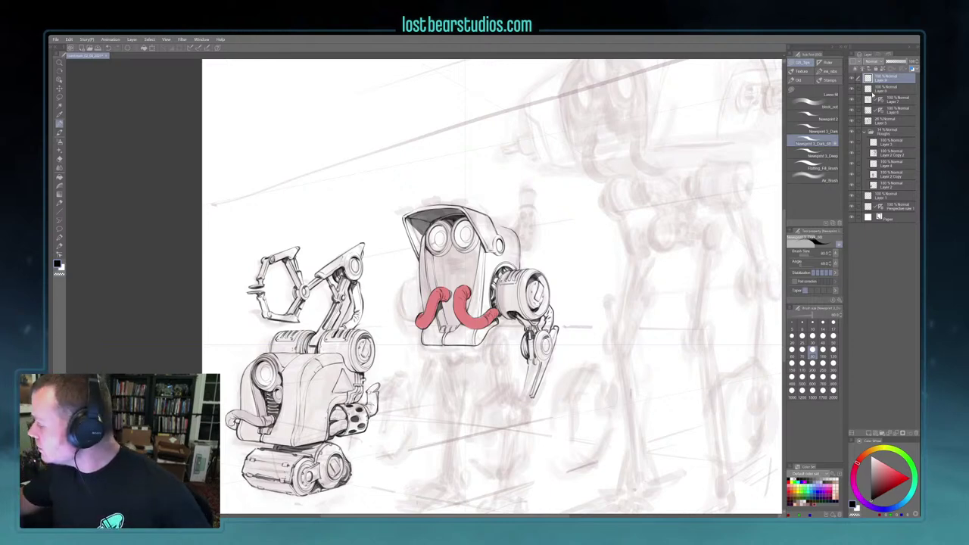
Hide the red hose layer, merge the inked hose outlines down into the line-art layer, and save the drawing
left_click(878, 100)
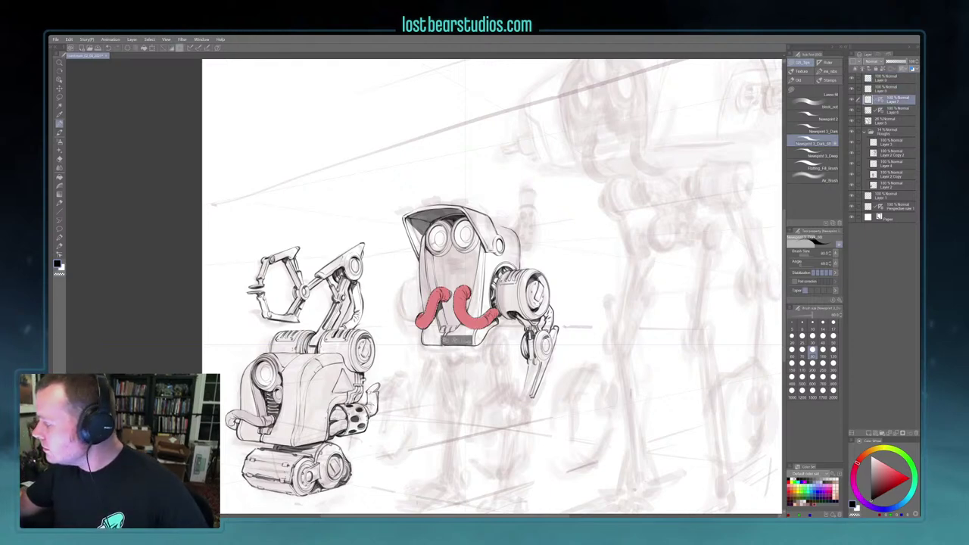
left_click(852, 89)
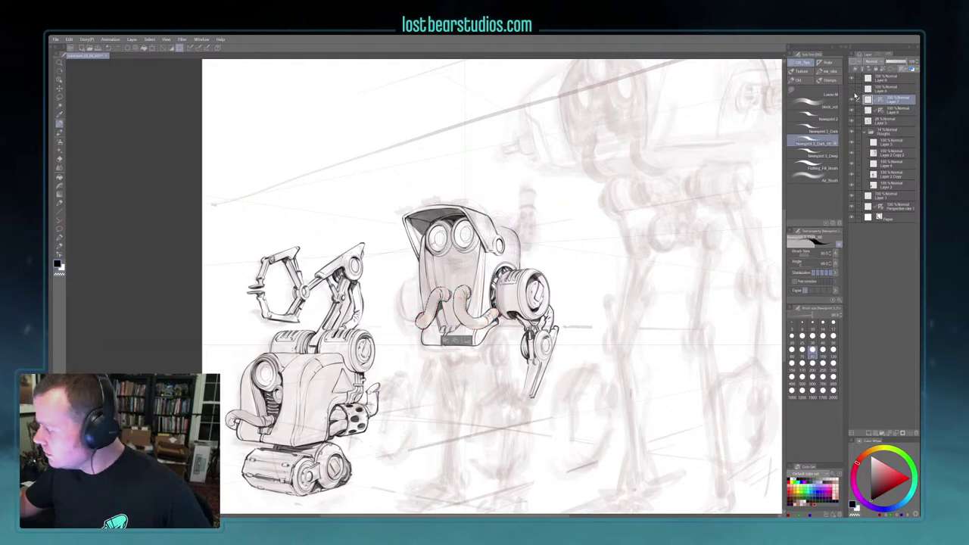
left_click(884, 89)
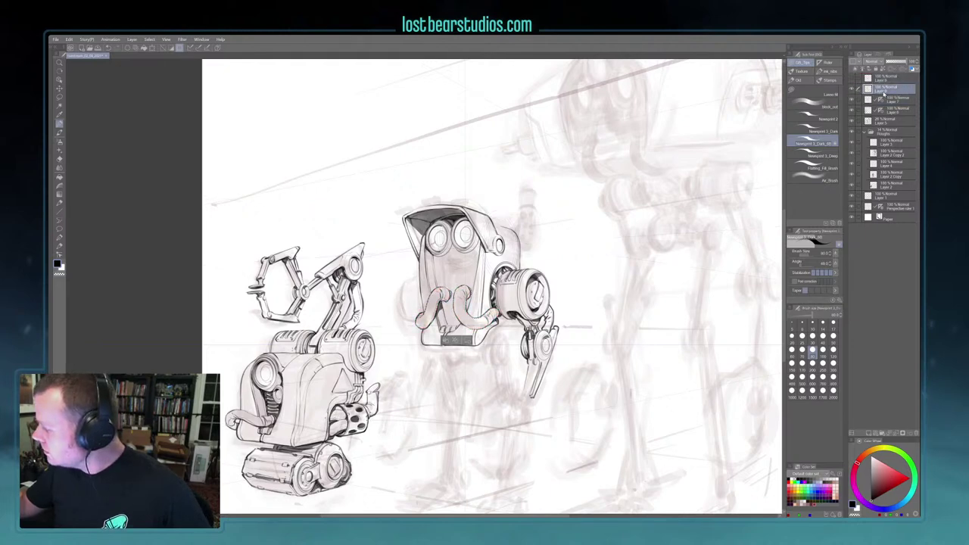
left_click(896, 434)
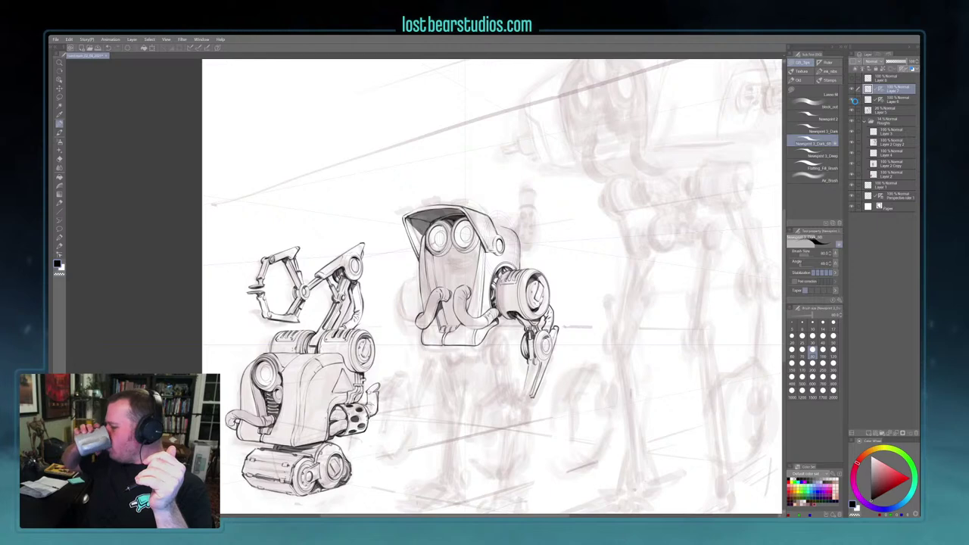
key("ctrl+s")
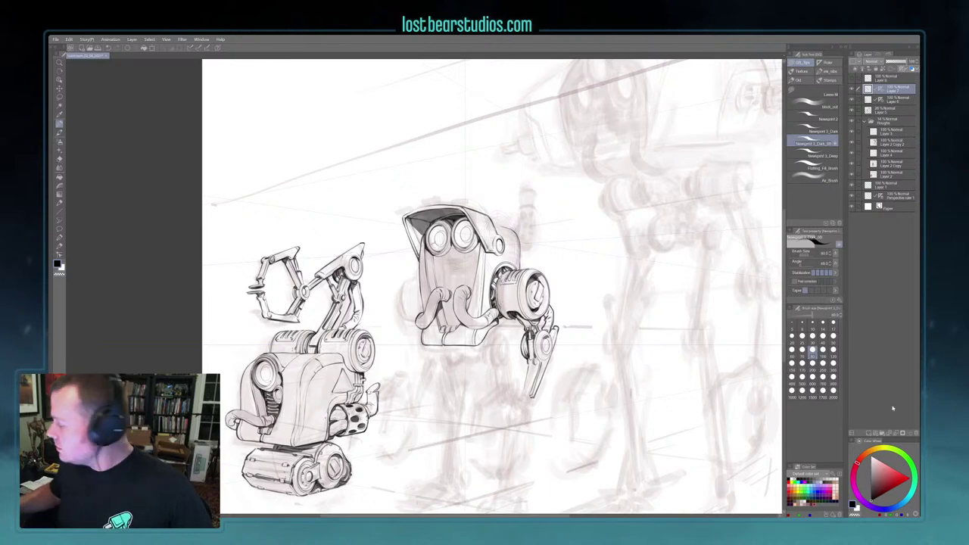
Ink a short vent slat line below the eyes on a new layer and place a pasted copy just beneath it
left_click(869, 434)
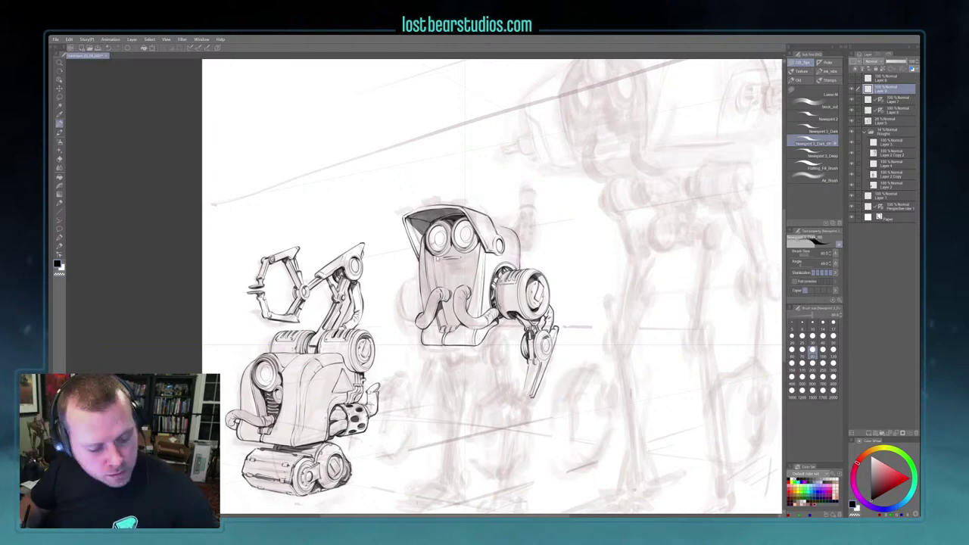
key("ctrl+c")
key("ctrl+v")
key("k")
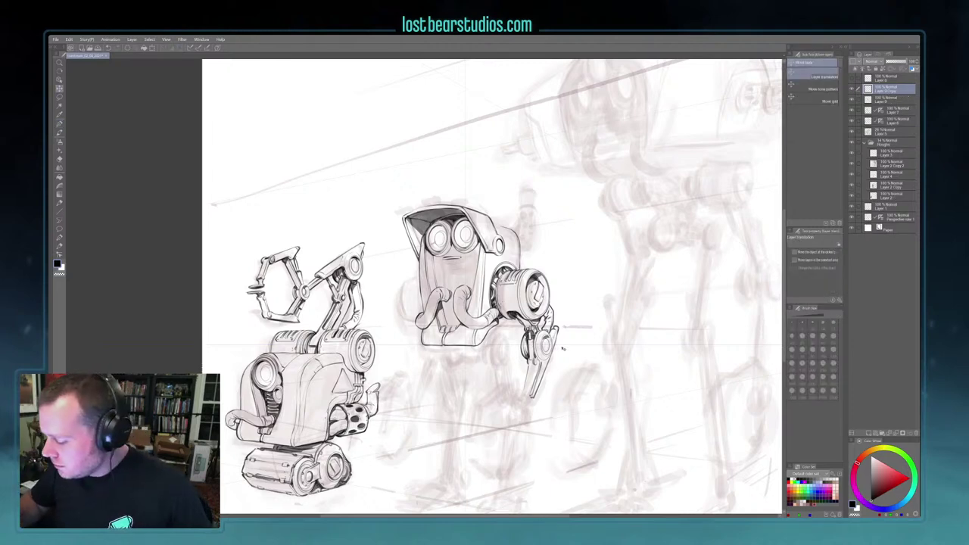
left_click_drag(563, 353, 564, 355)
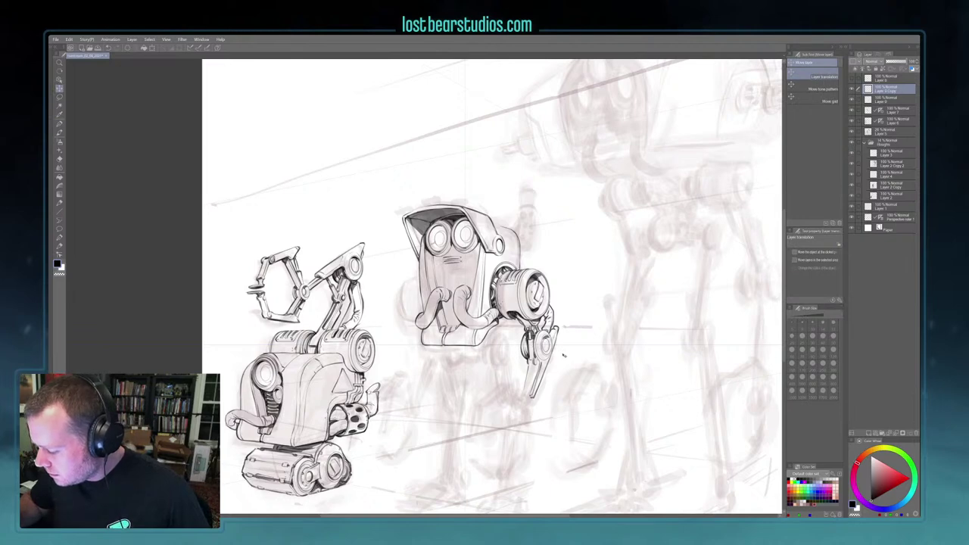
Paste more copies of the slat line, spacing each one below the last down to the hoses
key("ctrl+v")
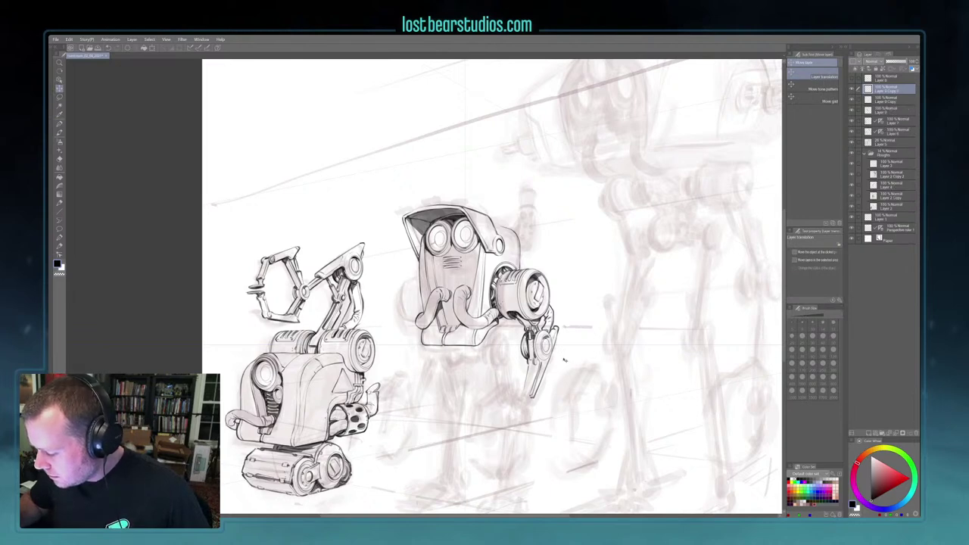
left_click_drag(567, 359, 568, 360)
key("ctrl+v")
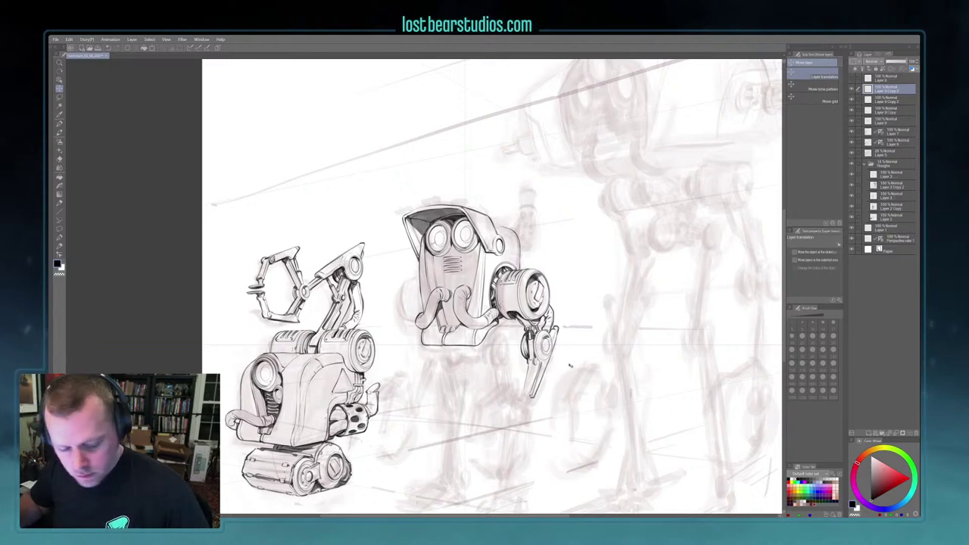
key("ctrl+v")
left_click_drag(570, 359, 571, 376)
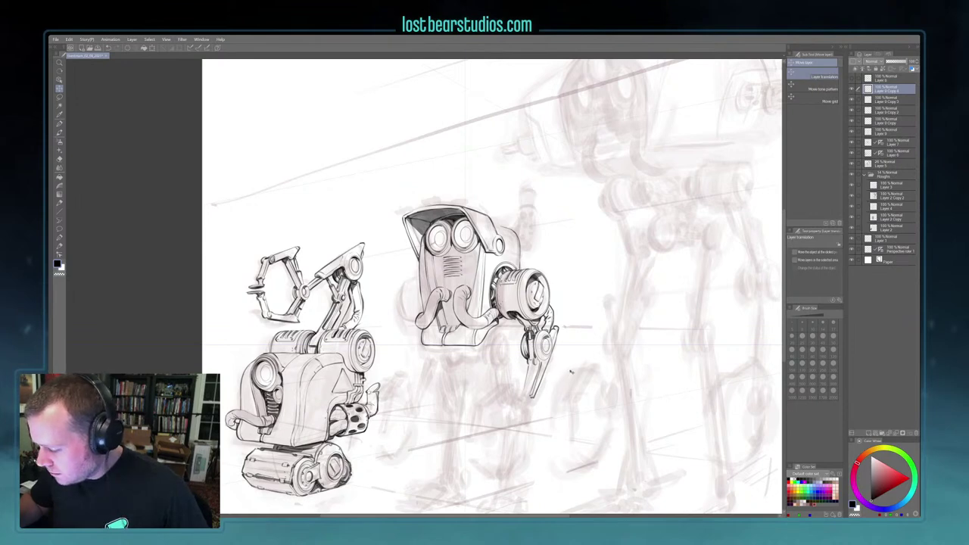
key("ctrl+v")
left_click_drag(578, 348, 577, 342)
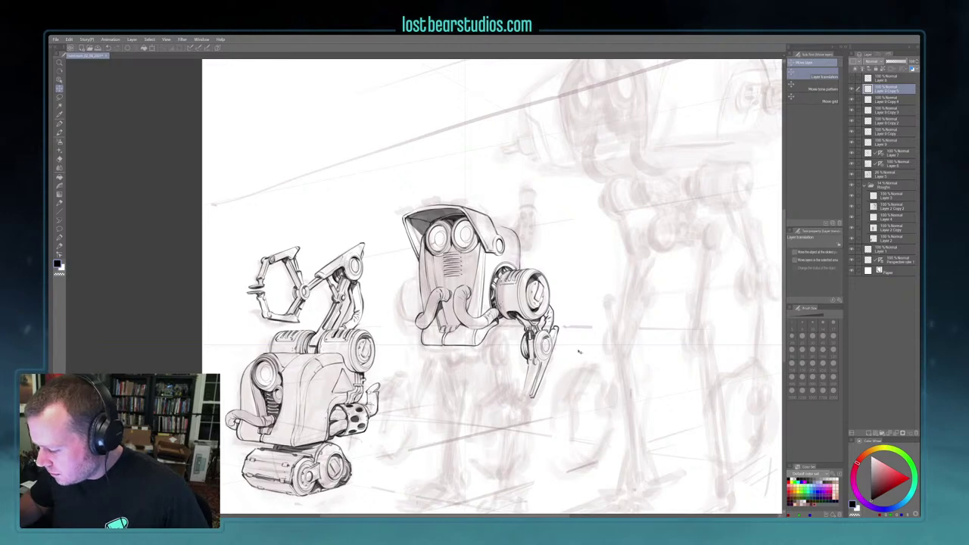
key("ctrl+v")
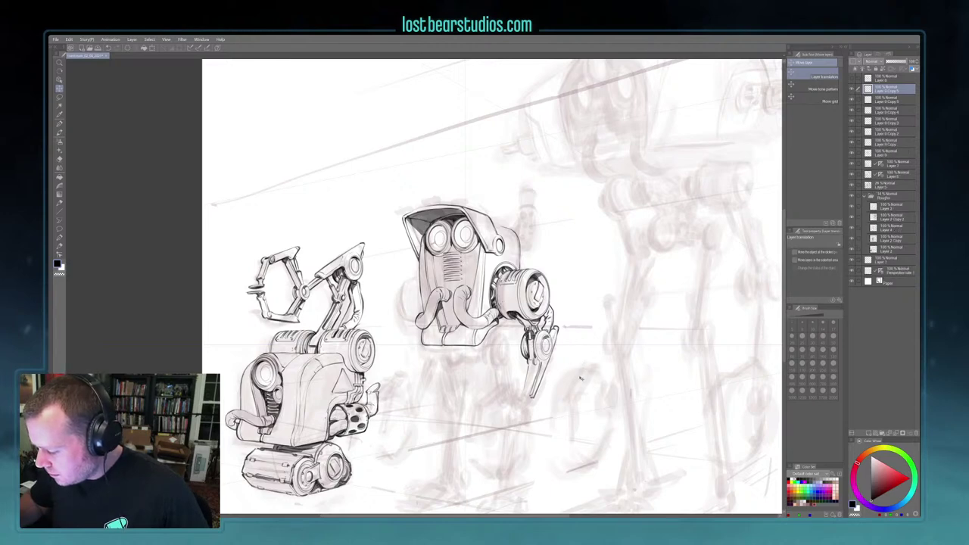
key("ctrl+v")
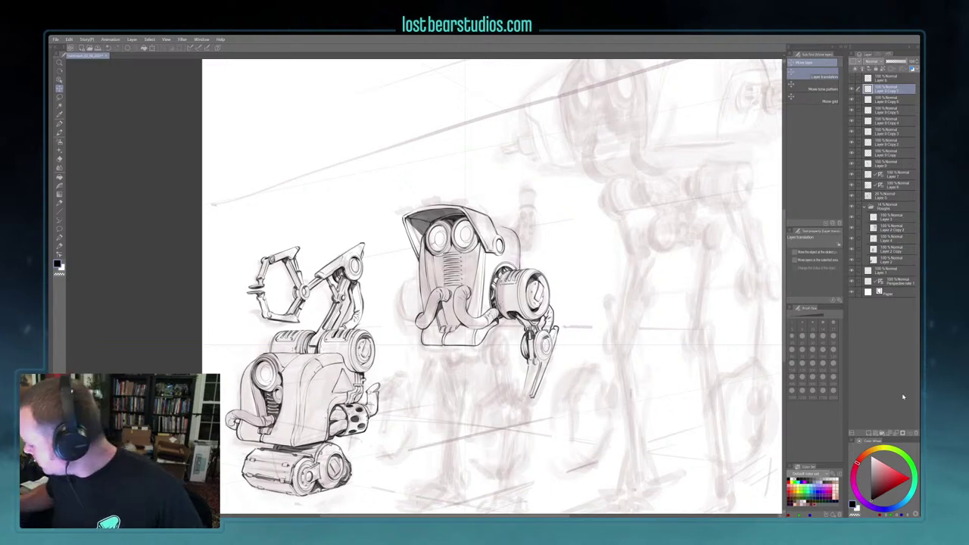
Merge all the copied slat layers down into the single original slat layer
left_click(898, 434)
left_click(898, 433)
left_click(898, 433)
left_click(898, 433)
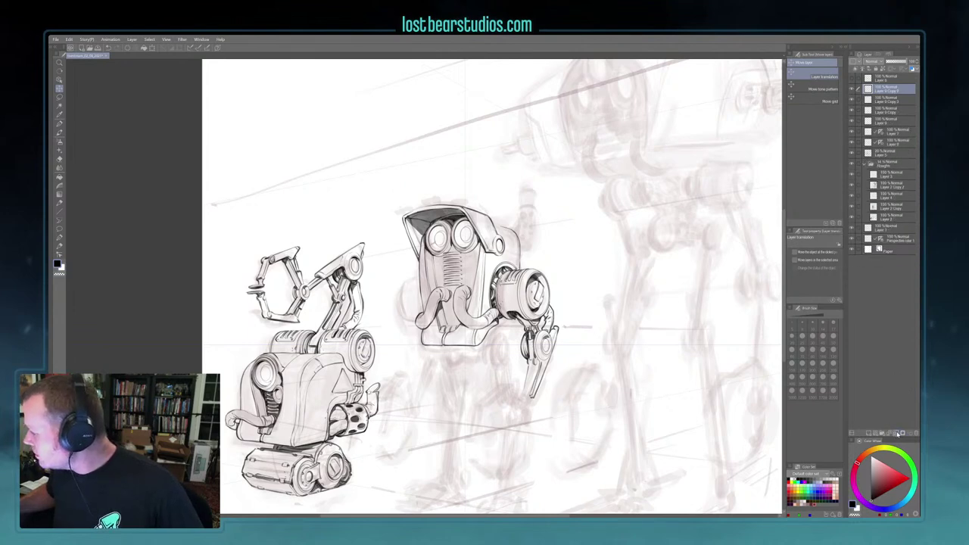
left_click(898, 433)
left_click(898, 433)
left_click(898, 433)
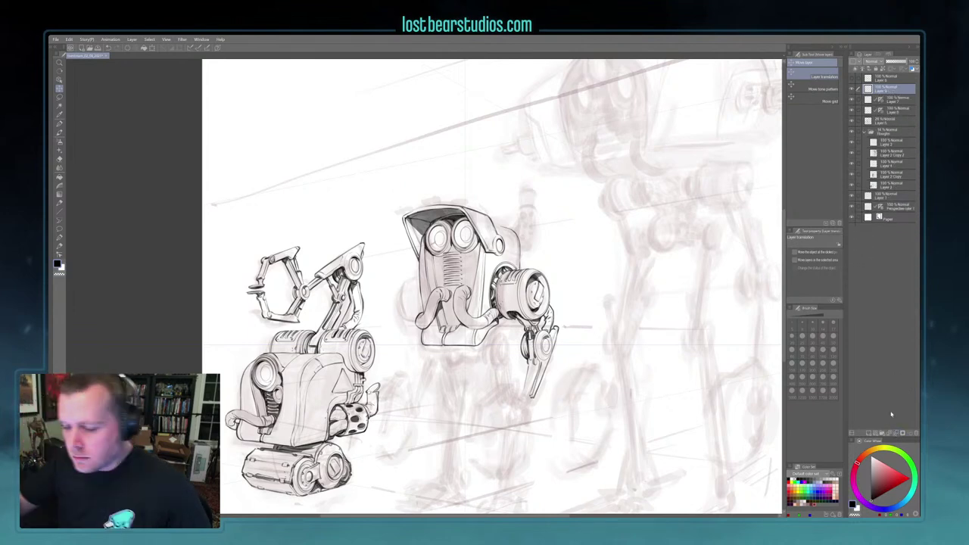
Ink dark gaps between the vent slats on the line-art layer with the Newspoint 3_Deep brush, refining them at sizes 80 and 100 with black and transparent colour
left_click(60, 128)
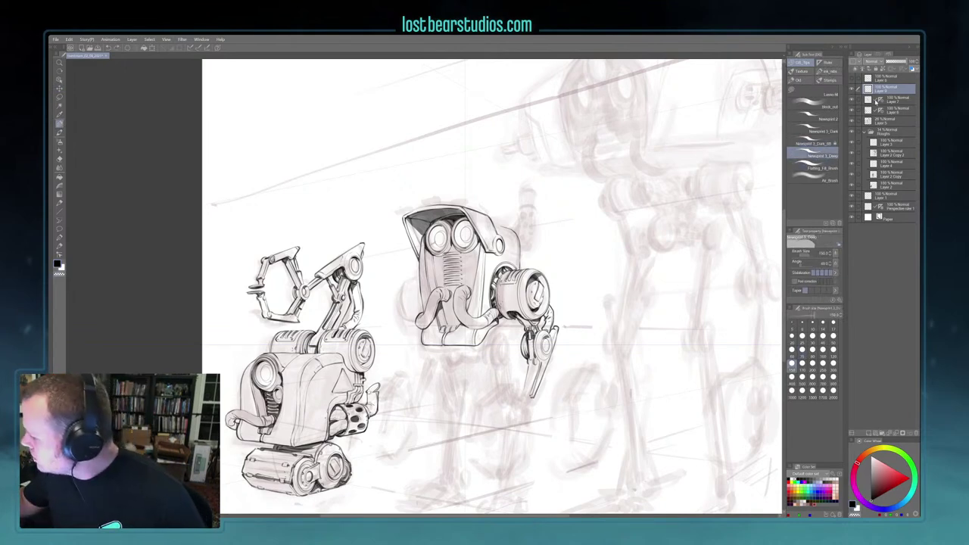
left_click(898, 100)
key("c")
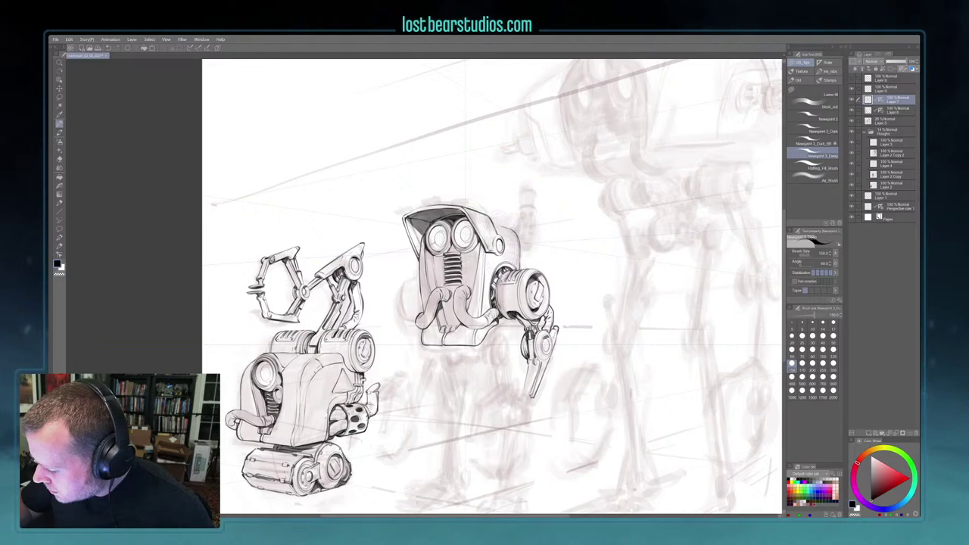
key("bracketleft")
key("bracketleft")
key("bracketleft")
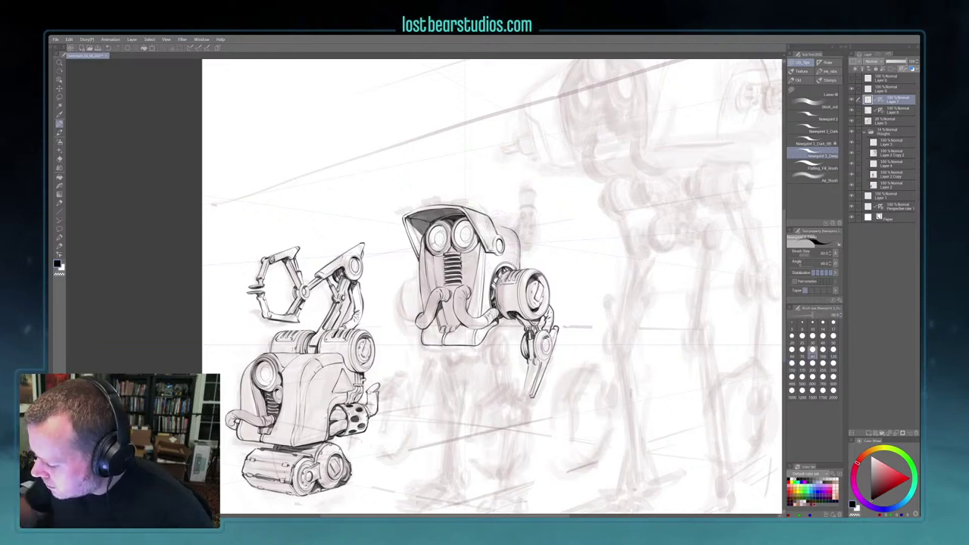
key("c")
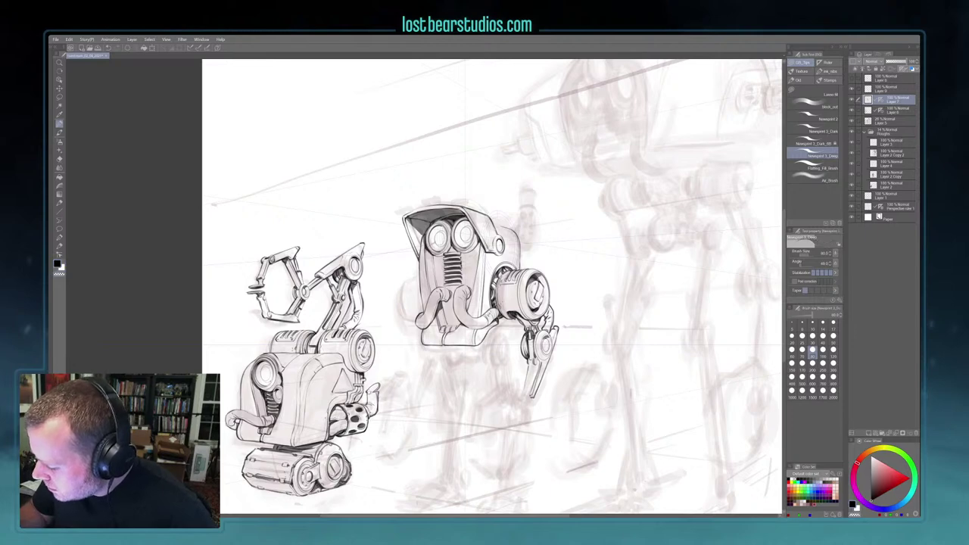
key("x")
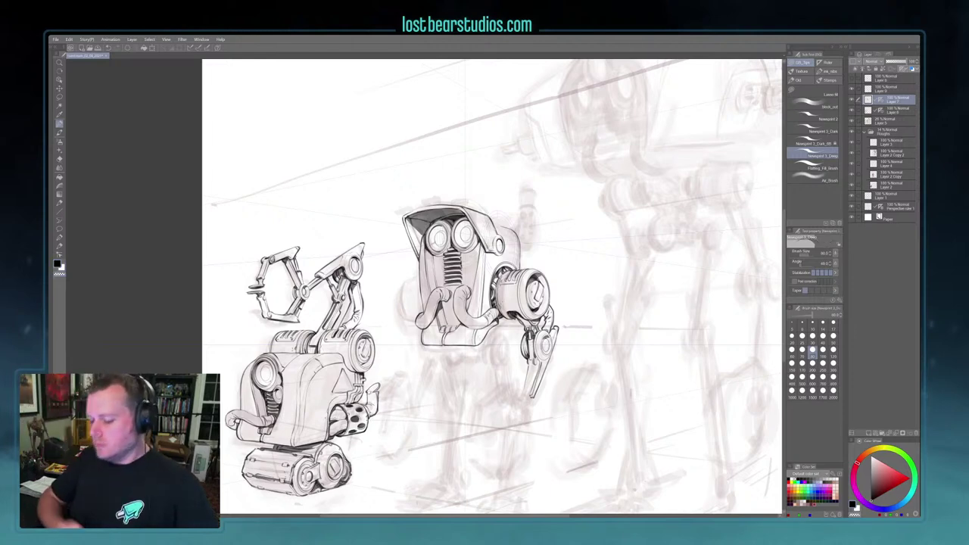
key("c")
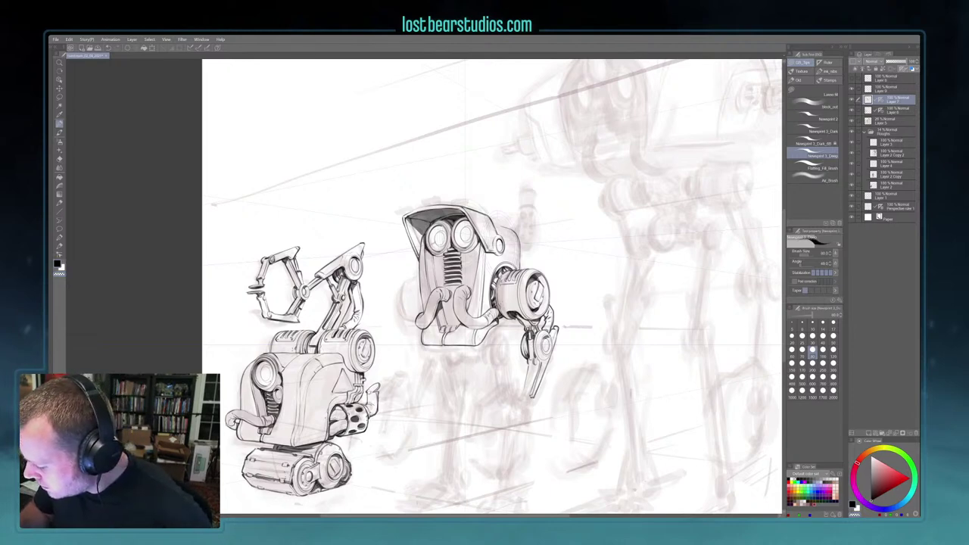
key("bracketright")
key("c")
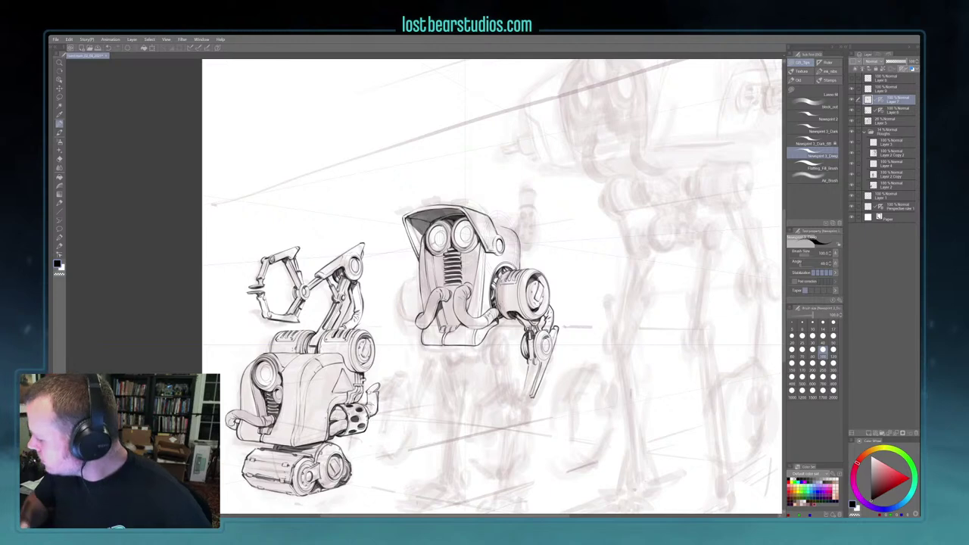
Ink small mechanical fittings and dark recesses on both sides of the vent slats with the dark Newspoint 3 brush at size 100
left_click(813, 141)
key("bracketright")
key("bracketright")
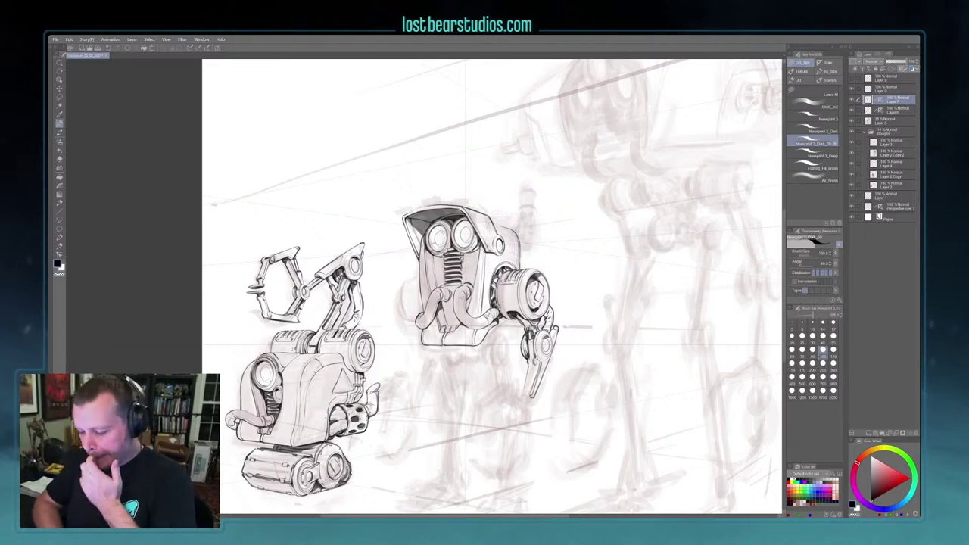
left_click(880, 100)
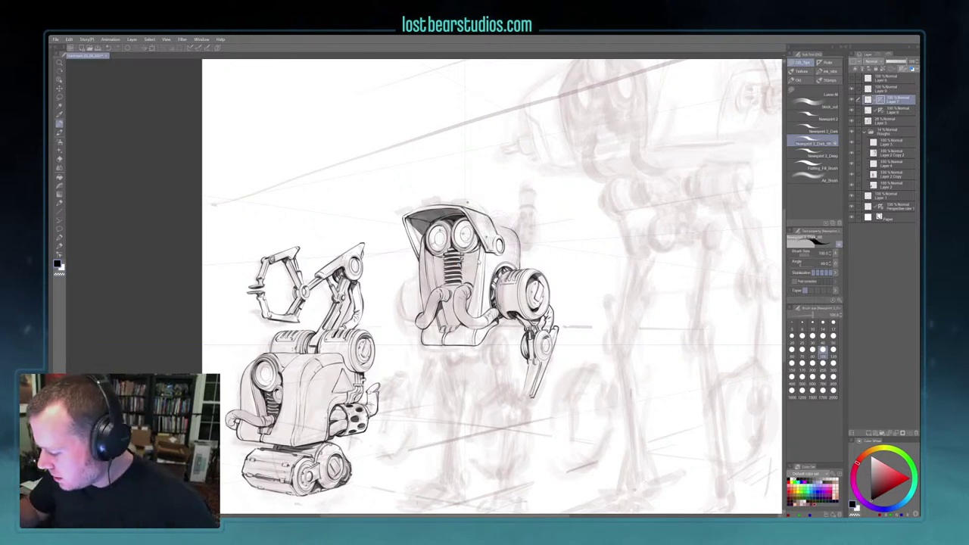
left_click_drag(485, 281, 489, 289)
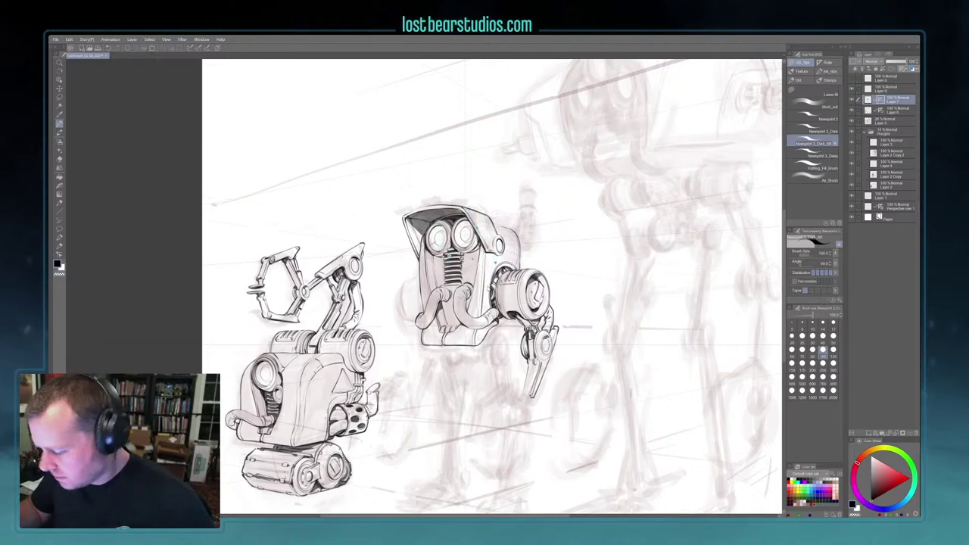
left_click(199, 48)
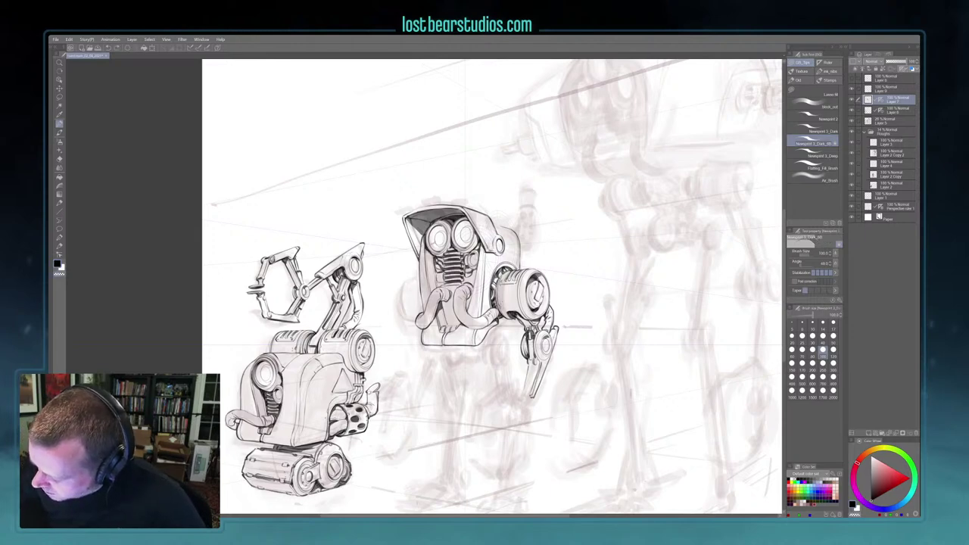
key("c")
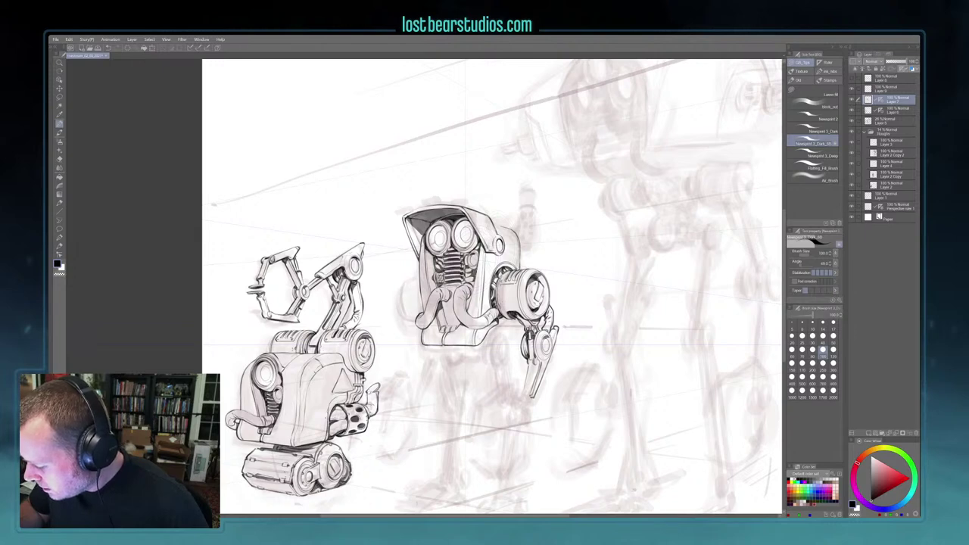
left_click_drag(475, 270, 474, 287)
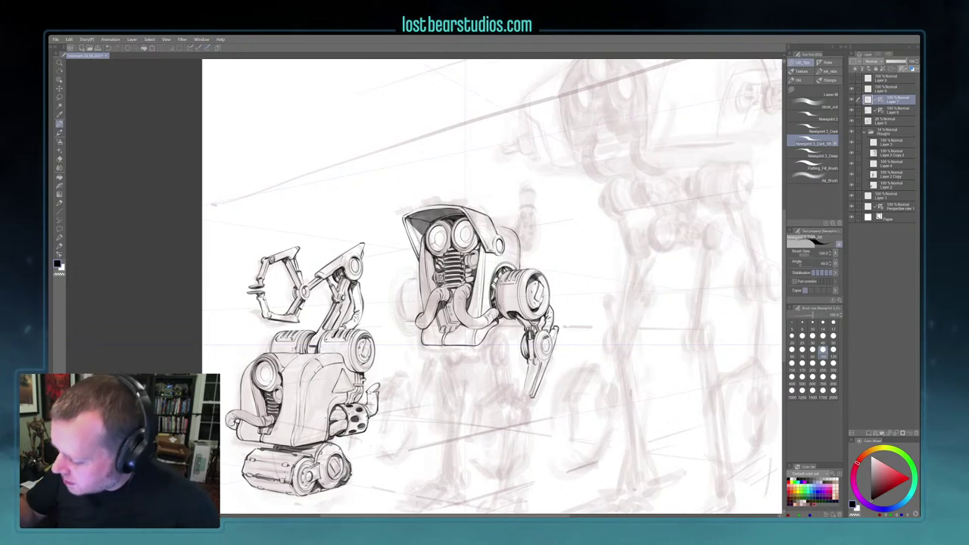
Ink the far shoulder drum beside the standing robot's face shell with the dark Newspoint 3 brush at size 100
key("ctrl+2")
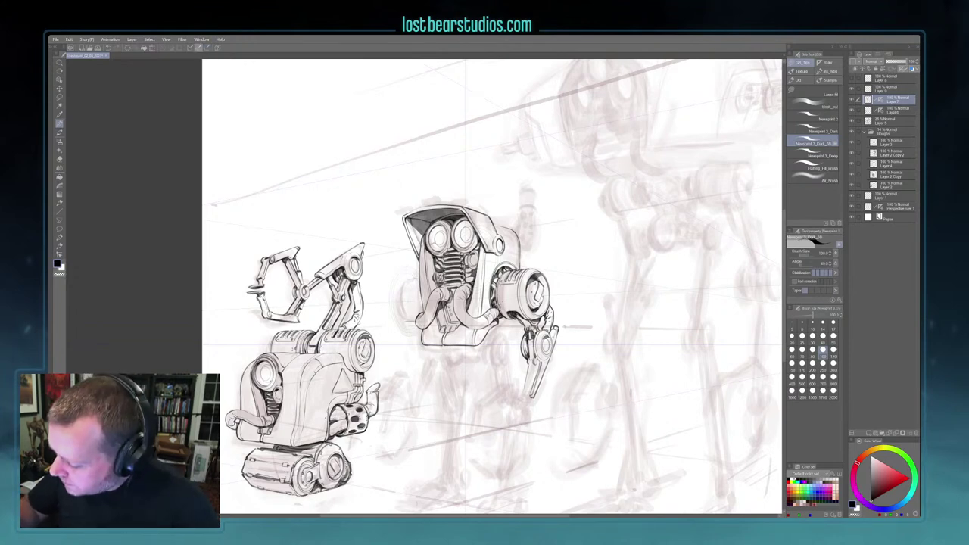
key("ctrl+z")
left_click_drag(411, 279, 401, 292)
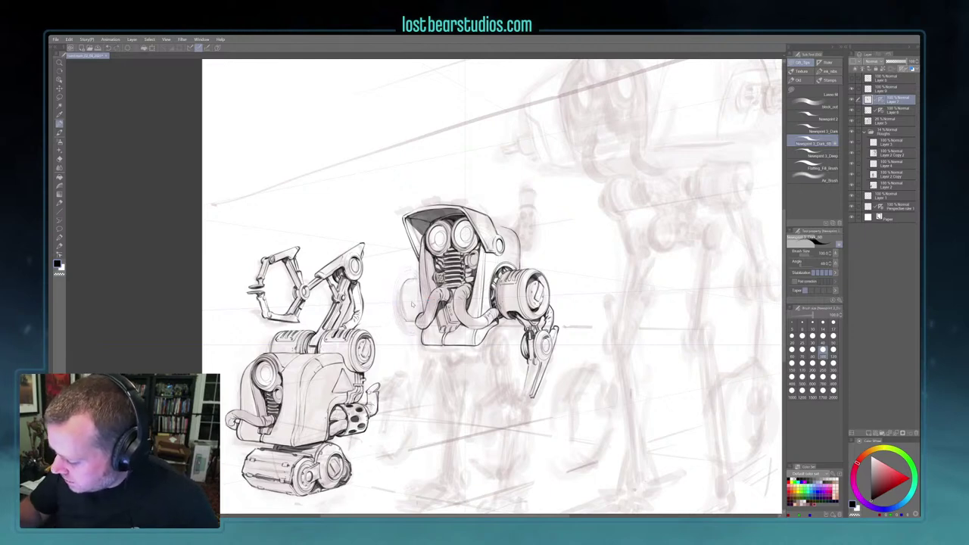
left_click_drag(410, 279, 406, 318)
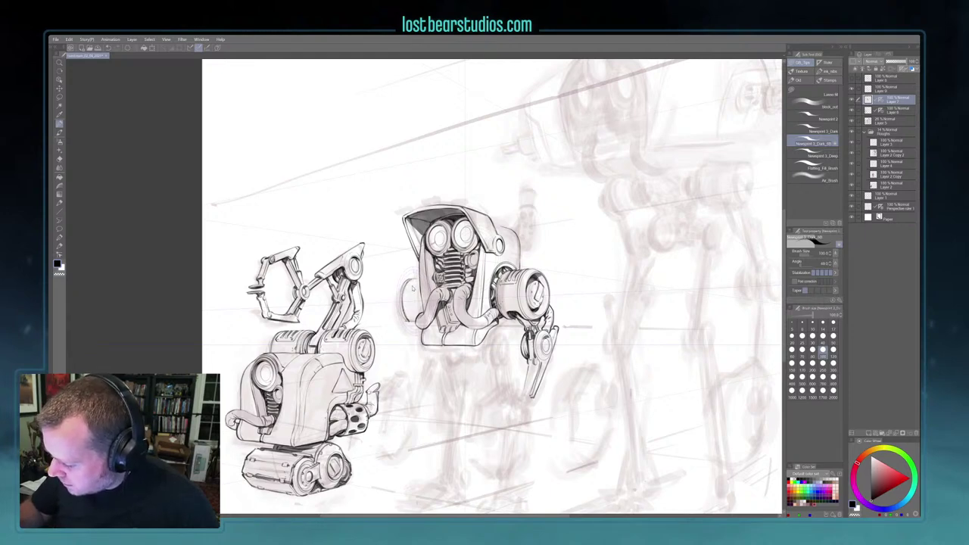
left_click_drag(410, 290, 417, 304)
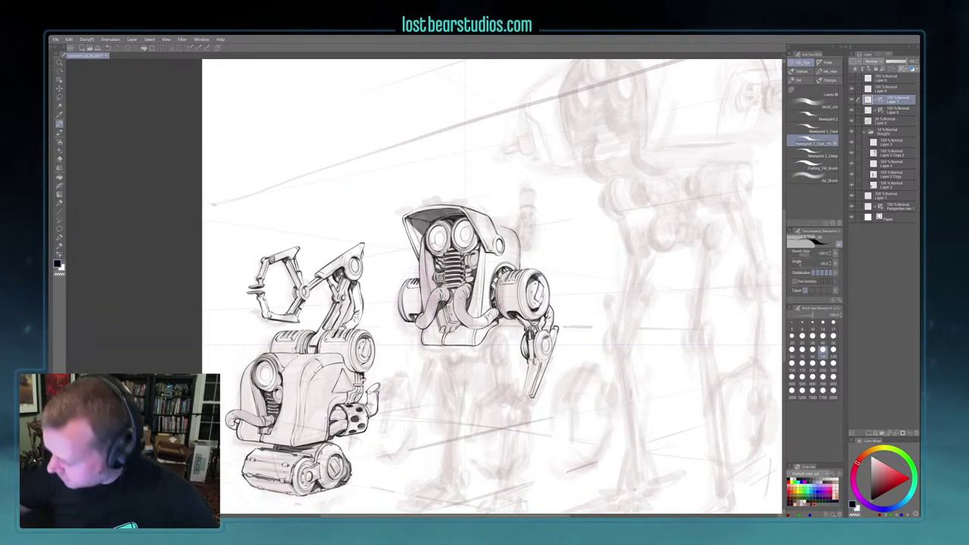
key("ctrl+minus")
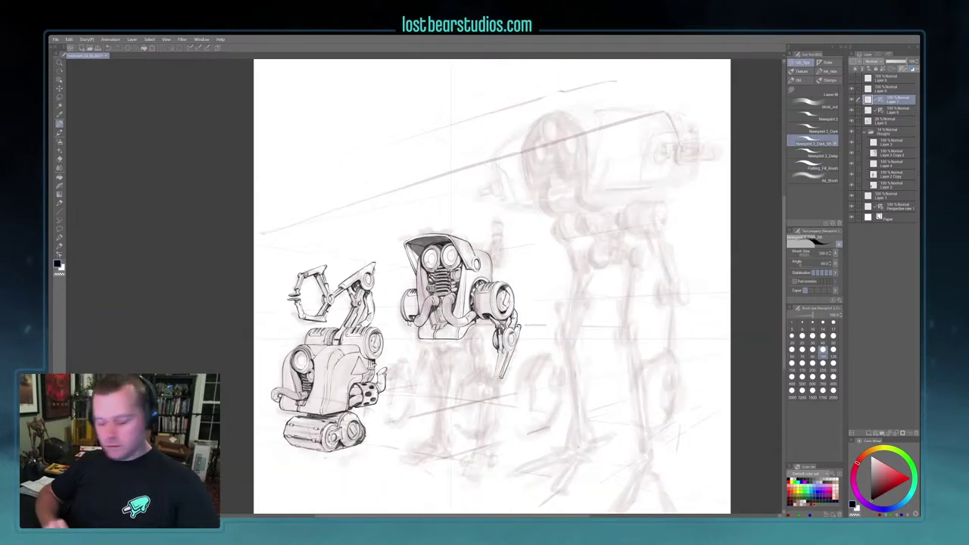
Ink the upper claw finger below the forearm as two jointed segments, and add the round wrist pivot connecting them to the arm
key("ctrl+plus")
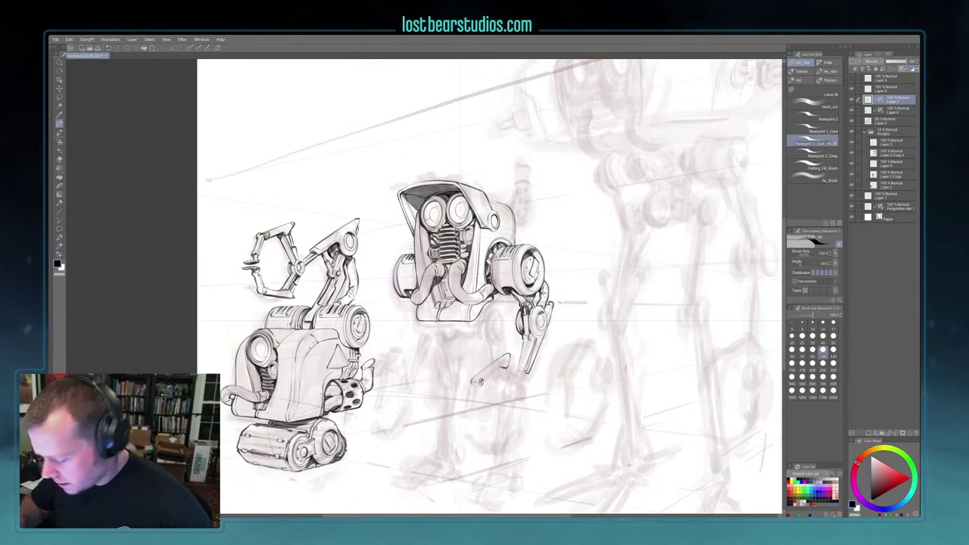
left_click_drag(488, 377, 500, 367)
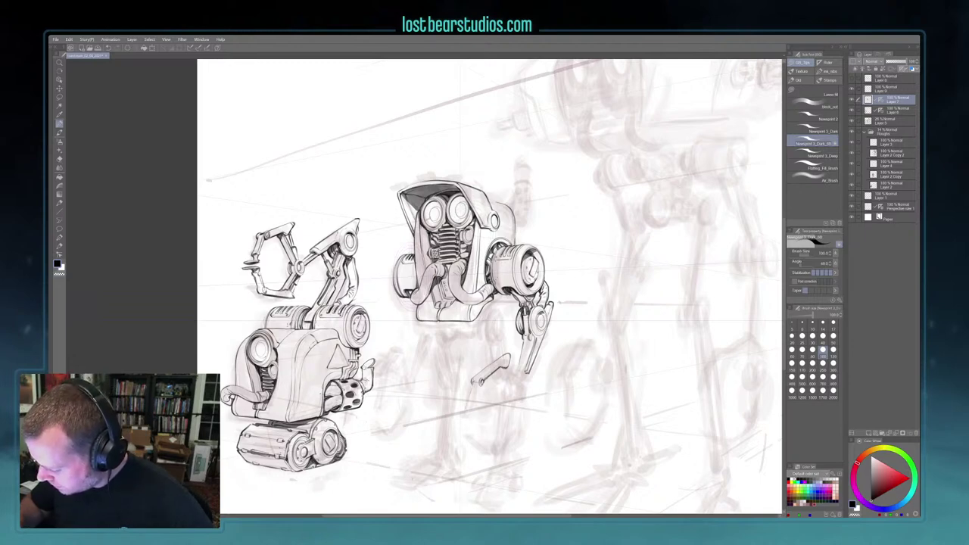
left_click_drag(478, 389, 472, 407)
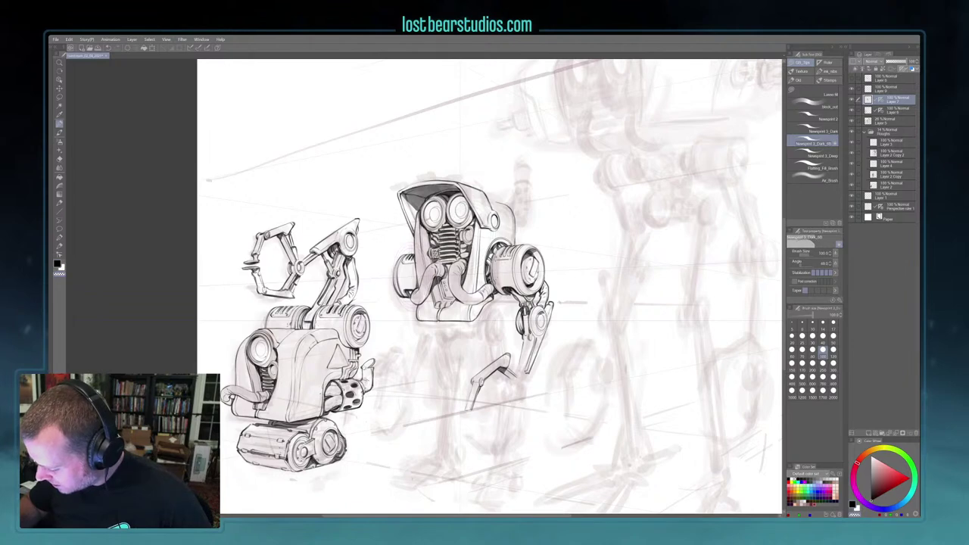
left_click_drag(485, 378, 480, 386)
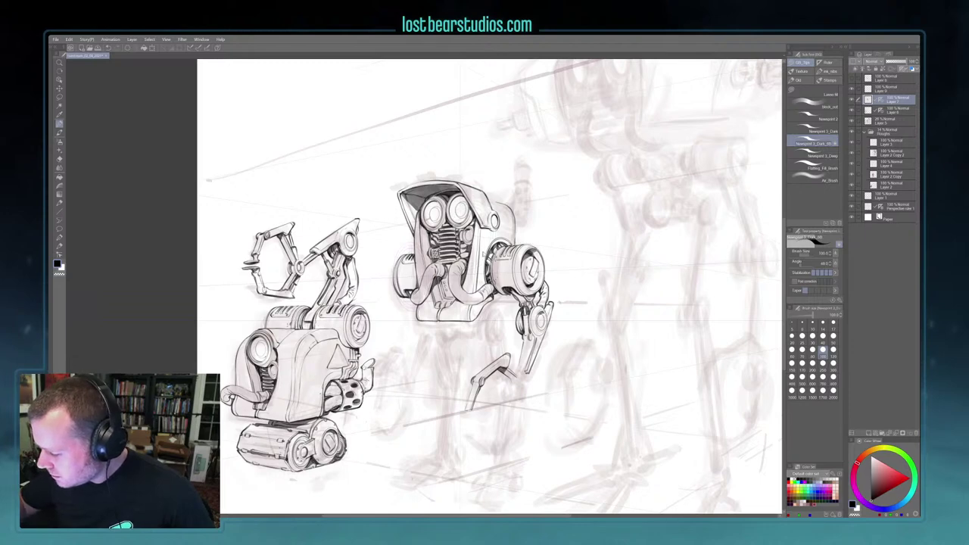
left_click_drag(418, 251, 533, 378)
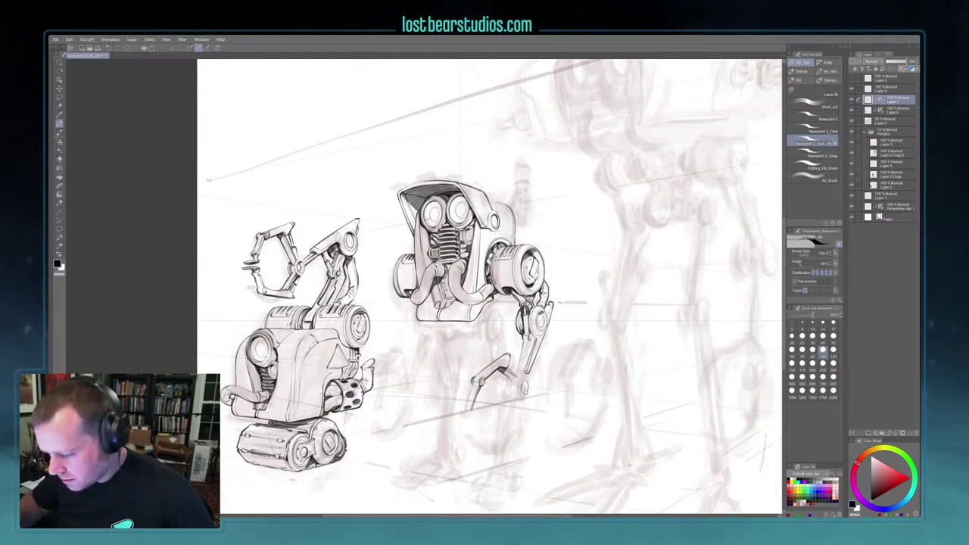
left_click(880, 100)
left_click(869, 100)
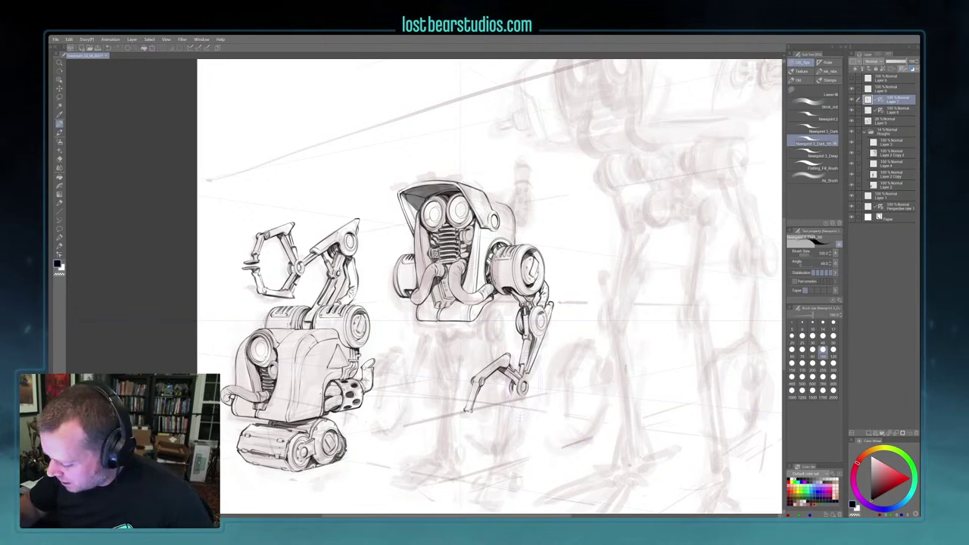
Finish the upper finger's tip with a small oval pad and ink a matching pad below it for the lower finger
left_click_drag(471, 387, 467, 402)
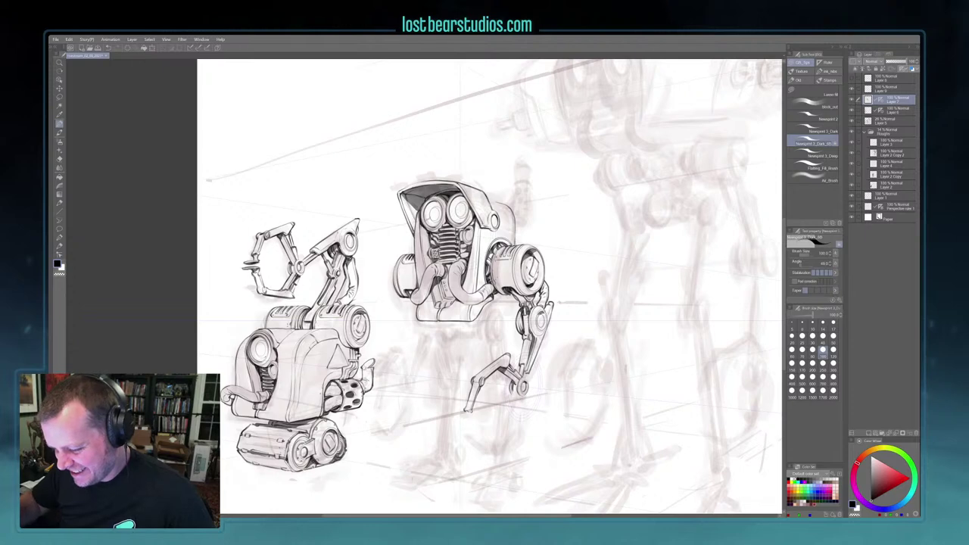
left_click_drag(586, 409, 582, 383)
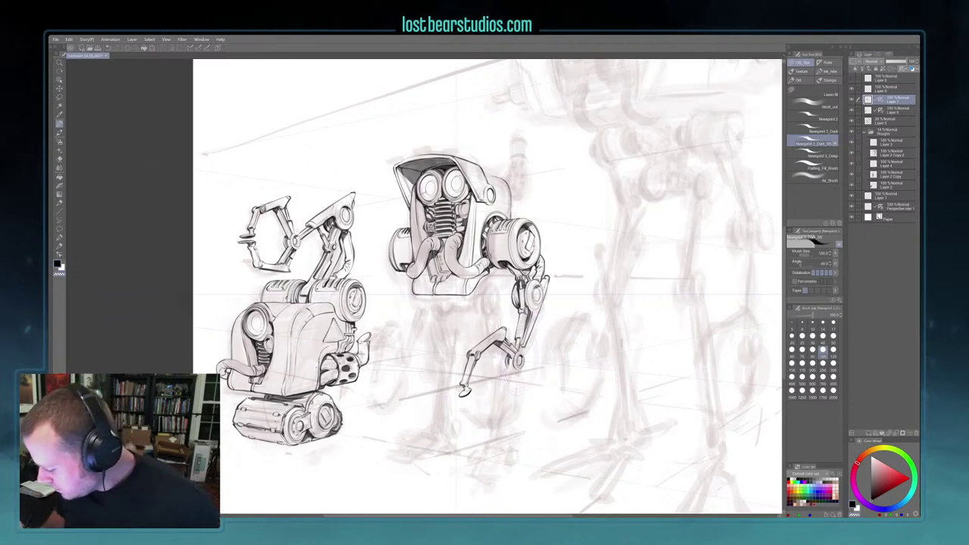
left_click_drag(474, 406, 464, 413)
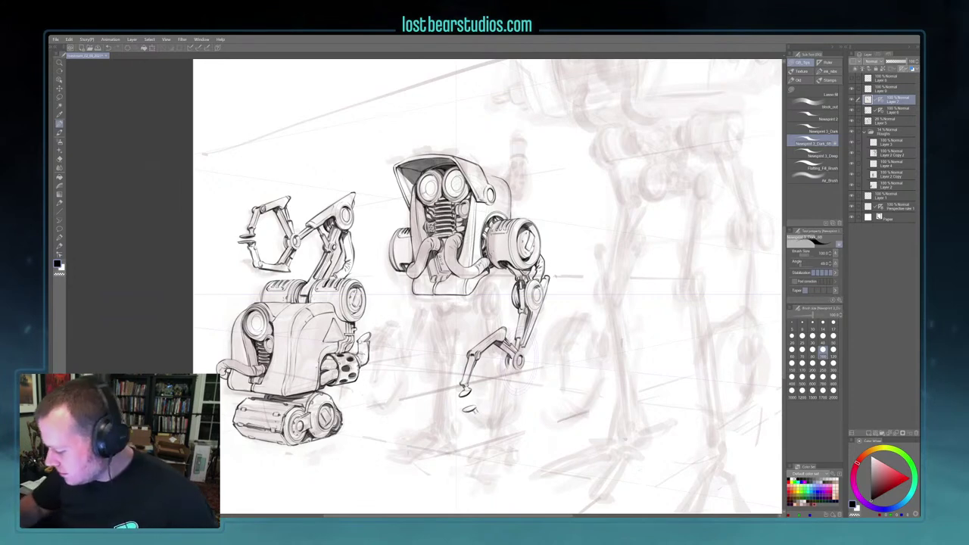
Ink the lower claw finger's jointed segments from the wrist pivot to its oval pad, refining edges with black and transparent colour
left_click_drag(510, 371, 516, 394)
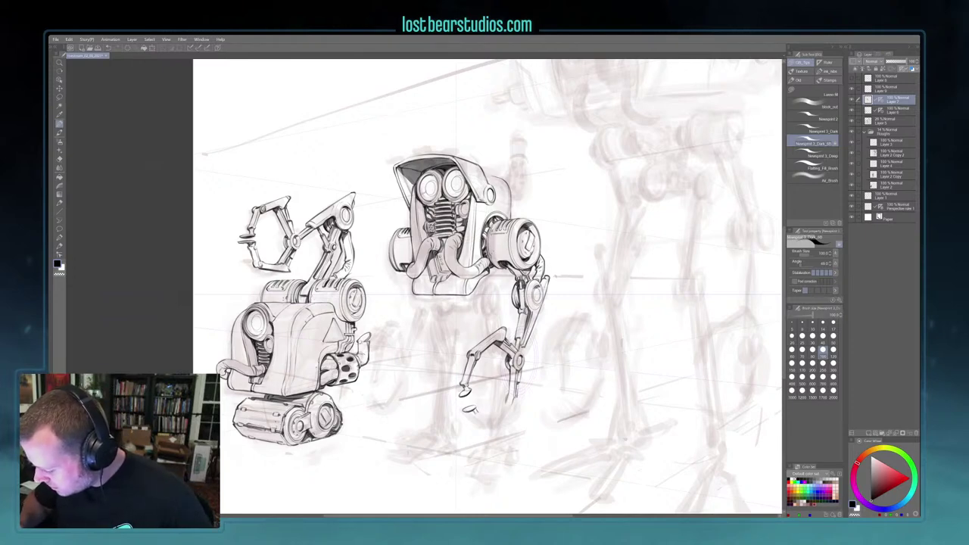
left_click_drag(505, 403, 501, 419)
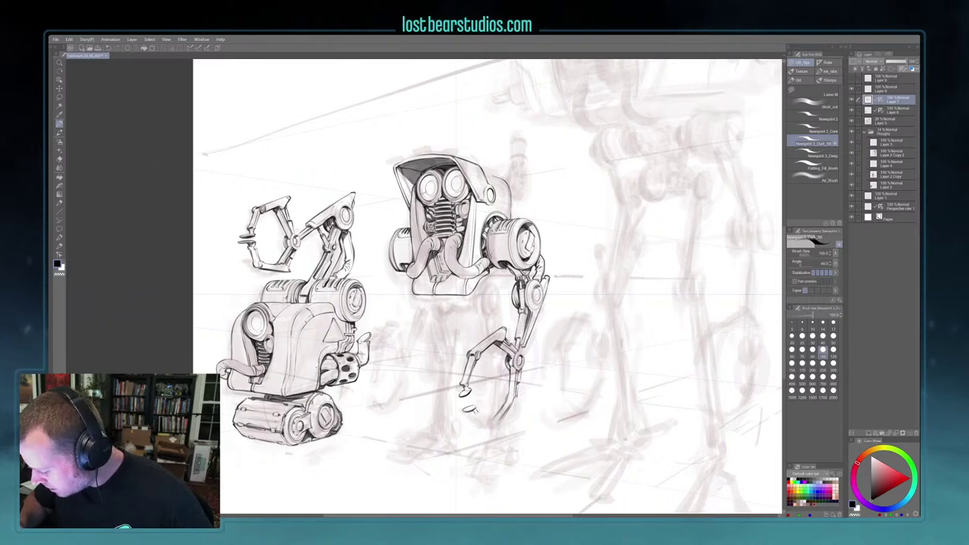
key("ctrl+minus")
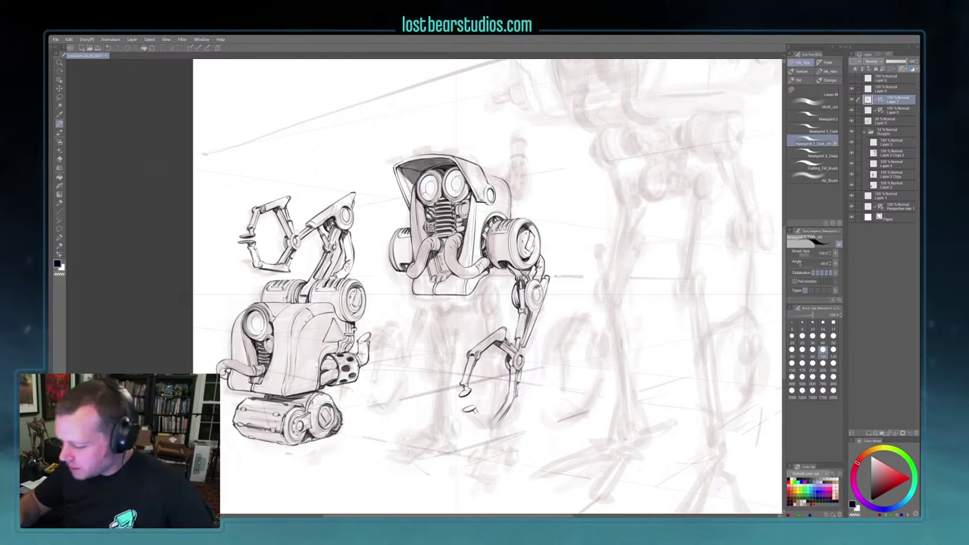
key("ctrl+plus")
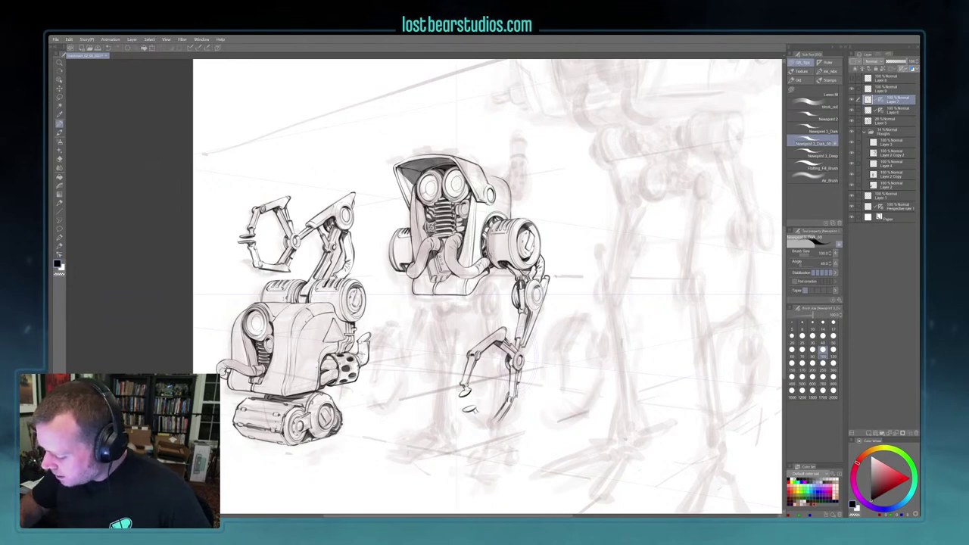
key("c")
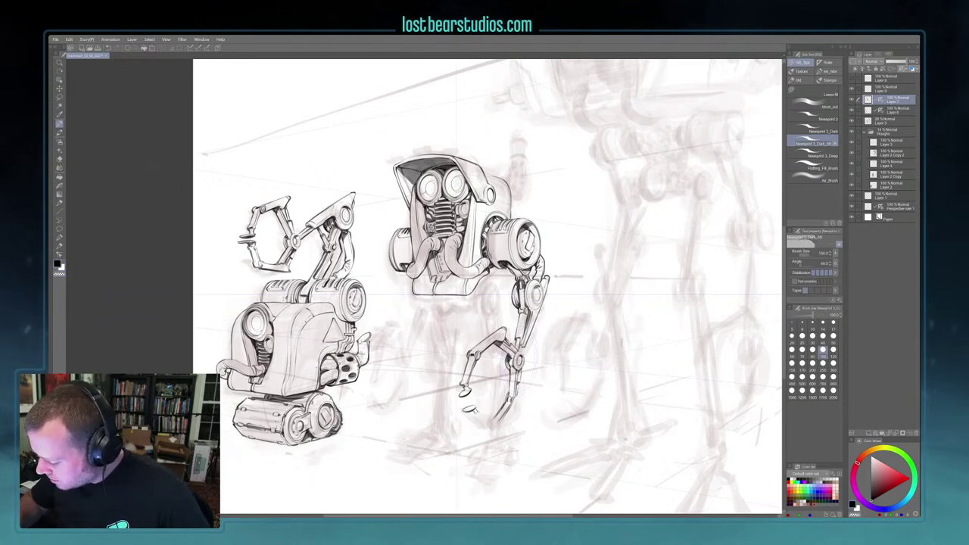
key("c")
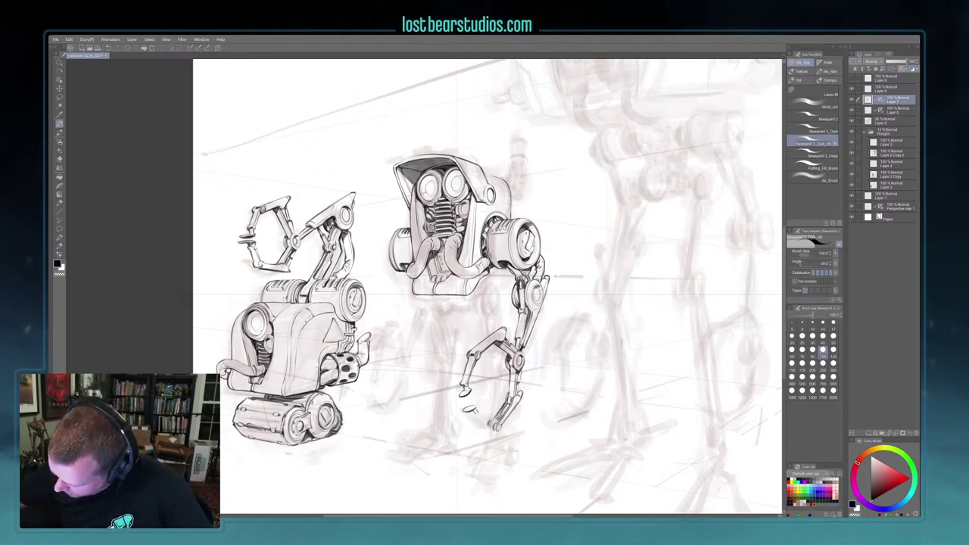
left_click_drag(478, 416, 489, 427)
key("c")
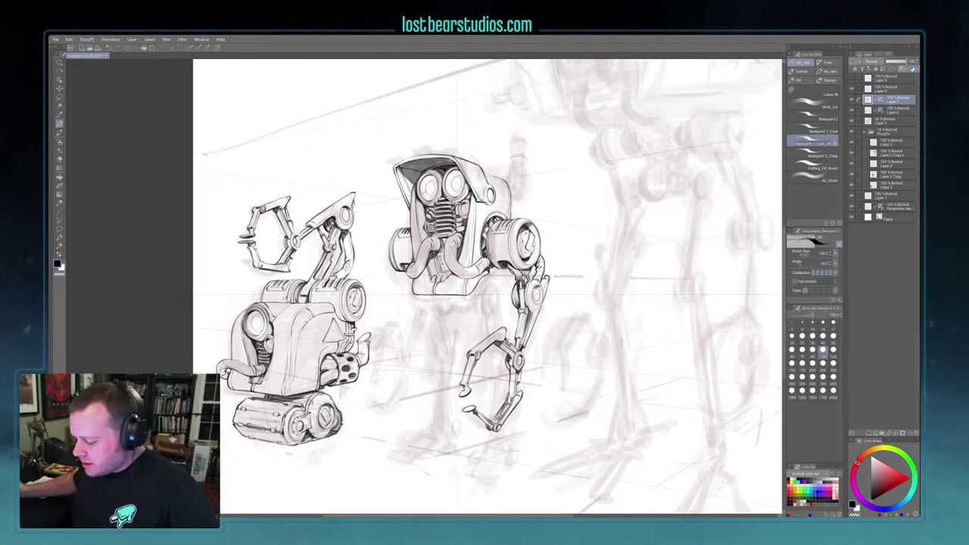
Fit the ellipse ruler to the sketched exhaust stack behind the robot's shell and ink the curve of its base
left_click_drag(570, 228, 560, 271)
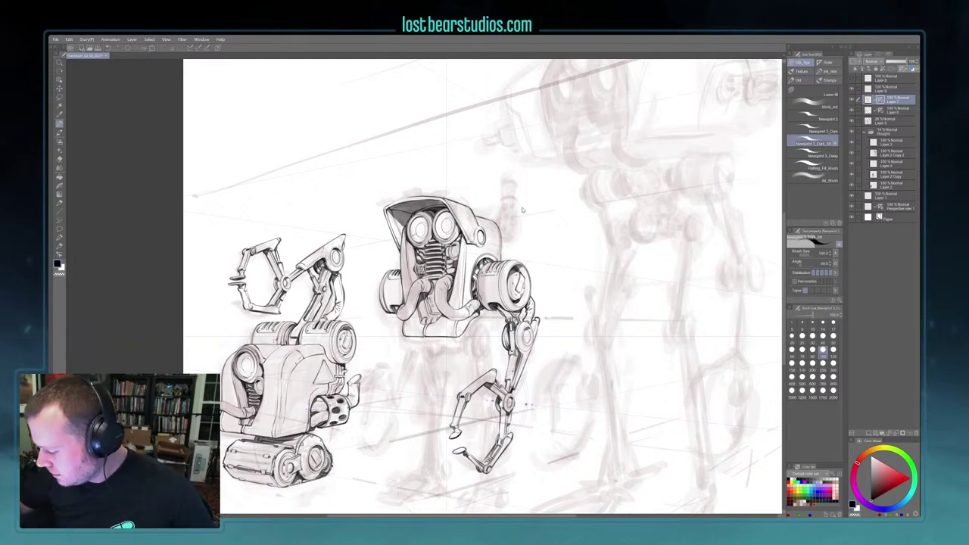
key("ctrl")
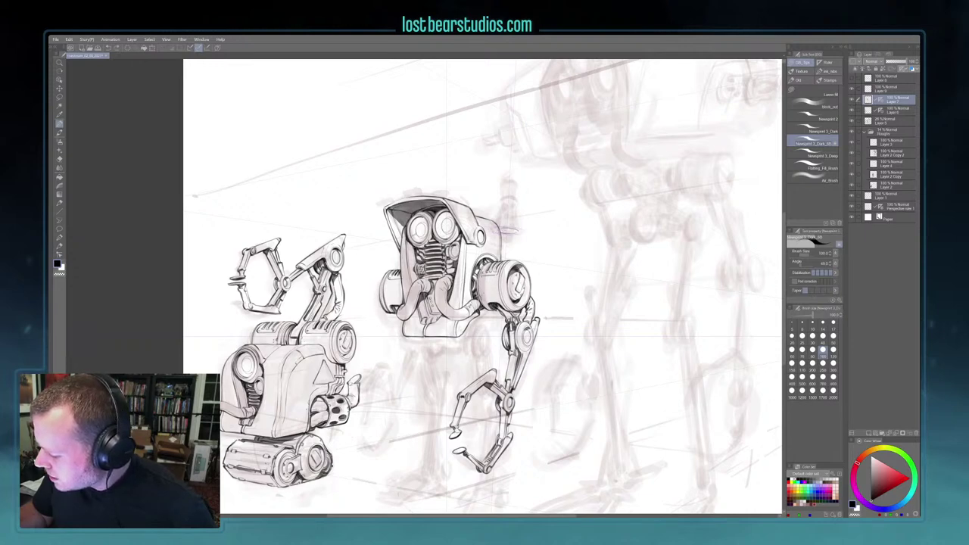
left_click(507, 232, "ctrl")
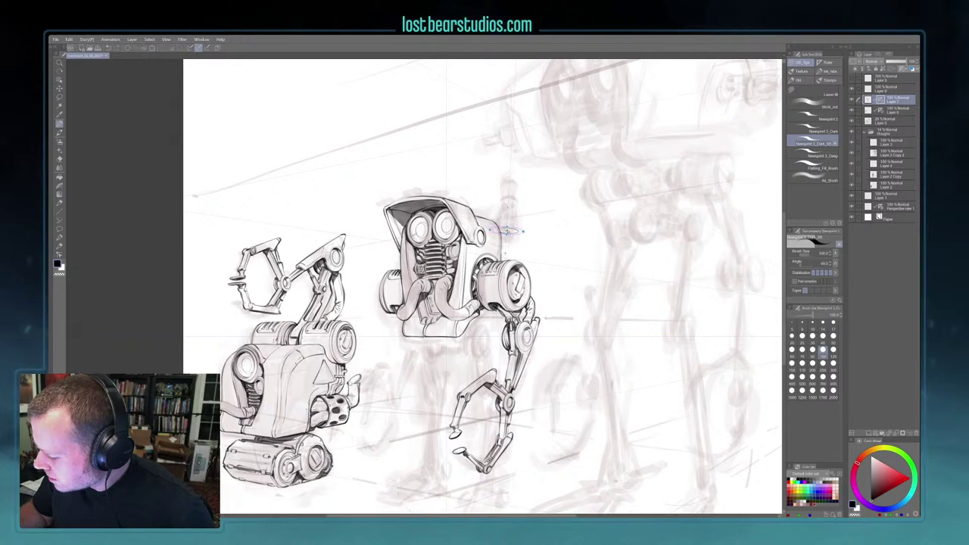
left_click(522, 223, "ctrl")
scroll(522, 222, "up", 1)
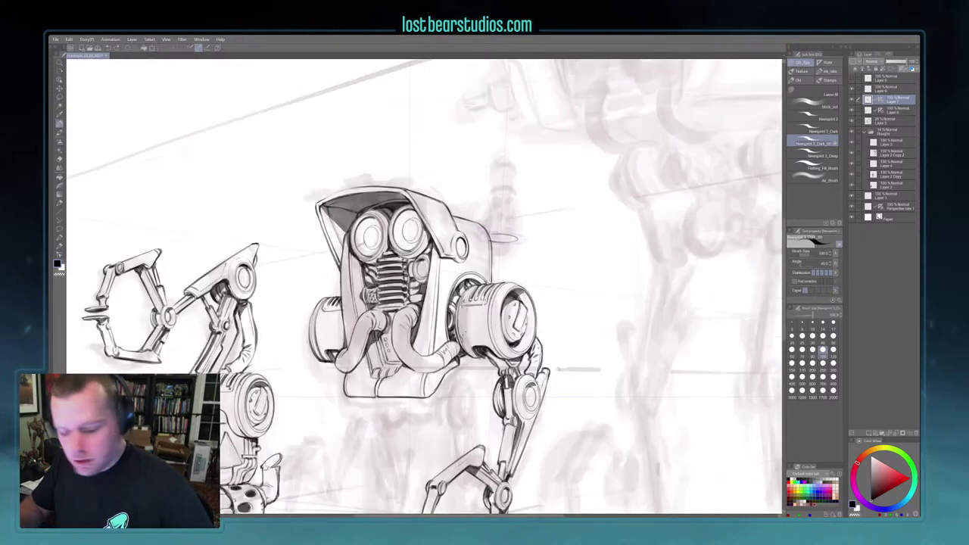
left_click_drag(582, 235, 581, 262)
left_click(508, 265, "ctrl")
left_click(518, 265, "ctrl")
left_click(523, 265, "ctrl")
left_click_drag(489, 262, 512, 261)
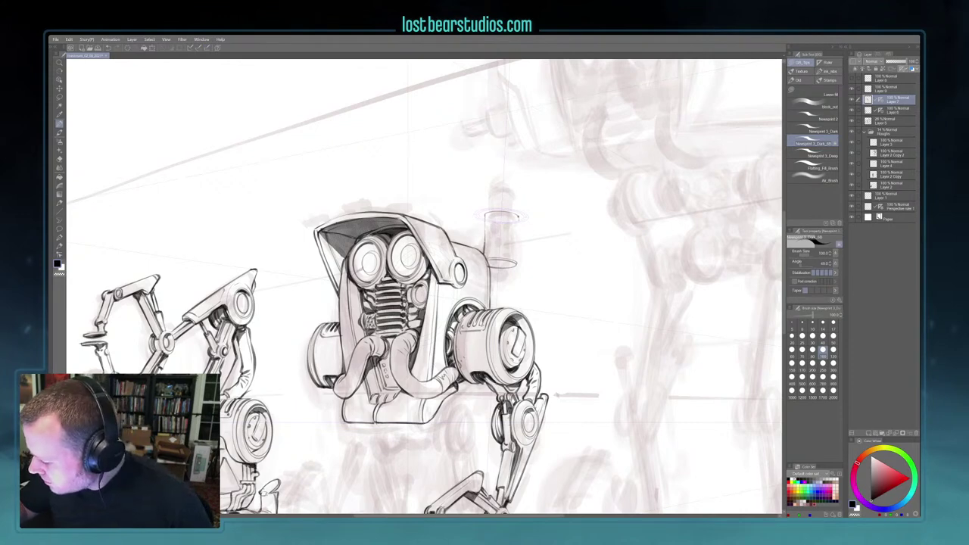
Ink the exhaust stack's upright sides and top rim, and add a narrower pipe on top
left_click_drag(519, 217, 517, 260)
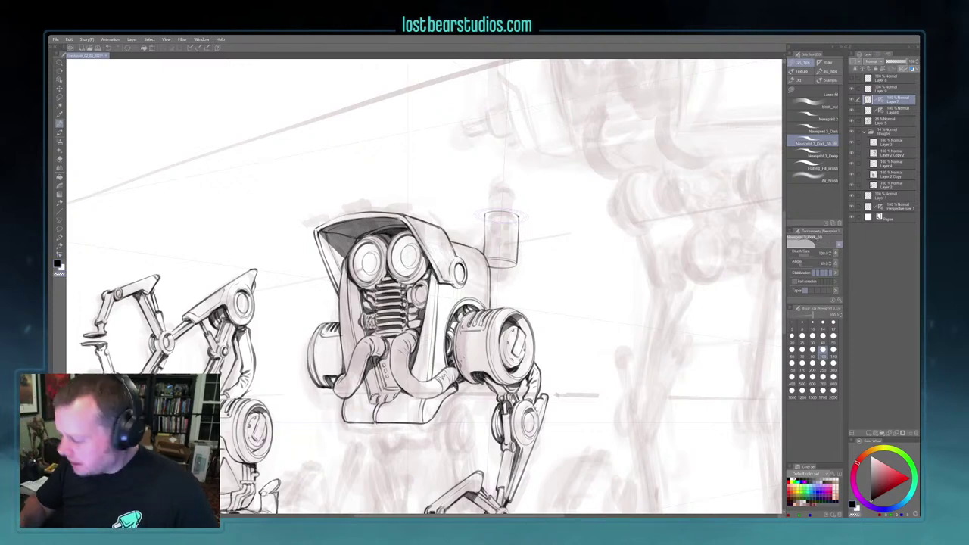
left_click_drag(556, 329, 539, 357)
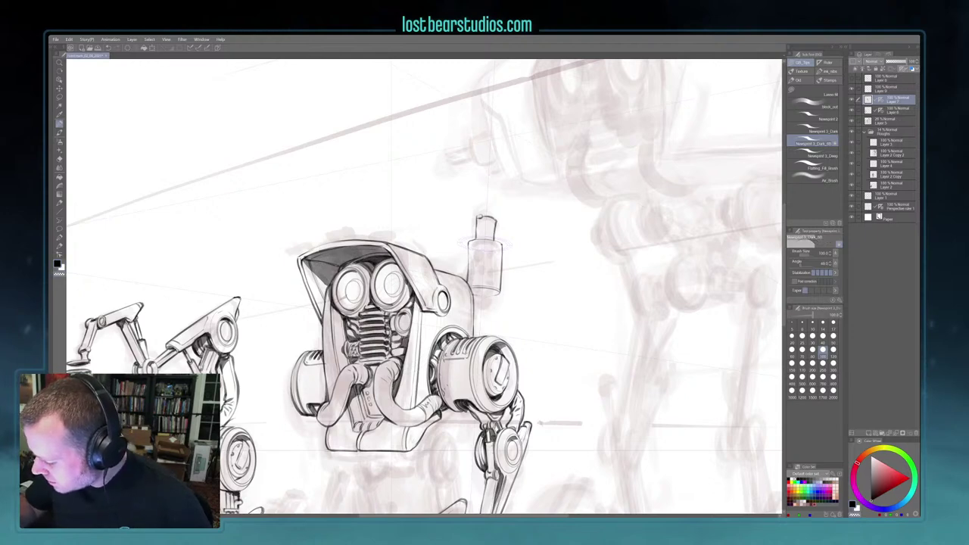
left_click_drag(553, 336, 556, 294)
scroll(485, 424, "down", 2)
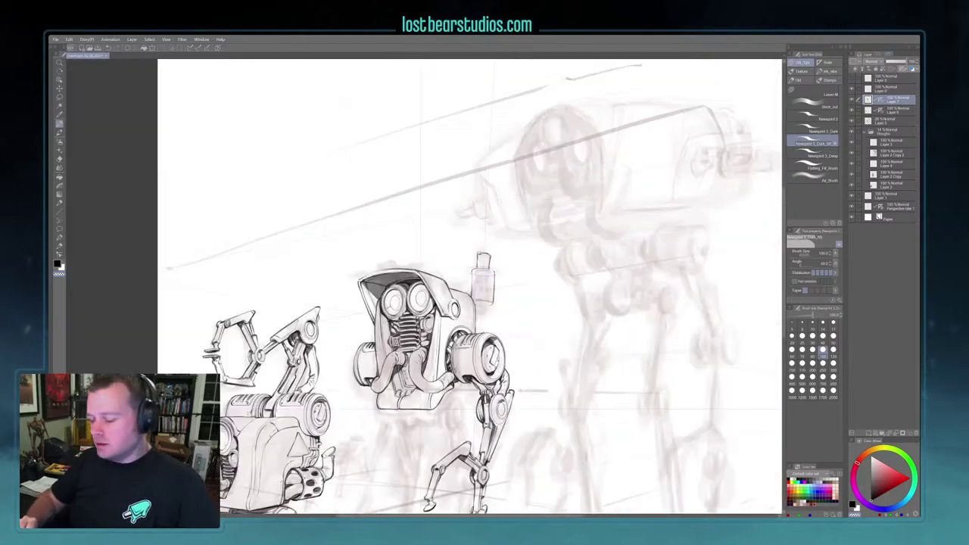
Draw the curved pipe joining the exhaust canister to the middle robot's back, and add a tilted flap on the stack's top
scroll(462, 416, "up", 2)
left_click_drag(485, 303, 476, 349)
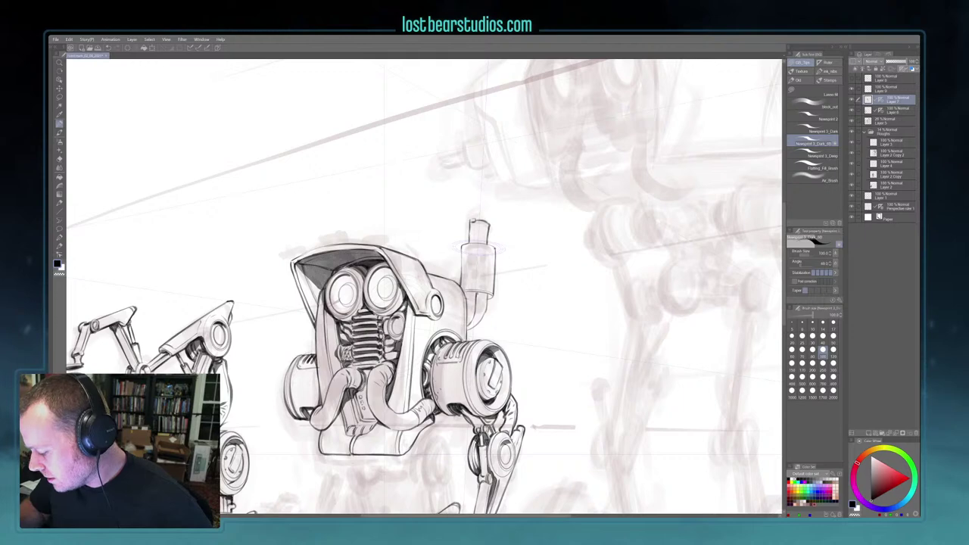
left_click_drag(475, 318, 467, 328)
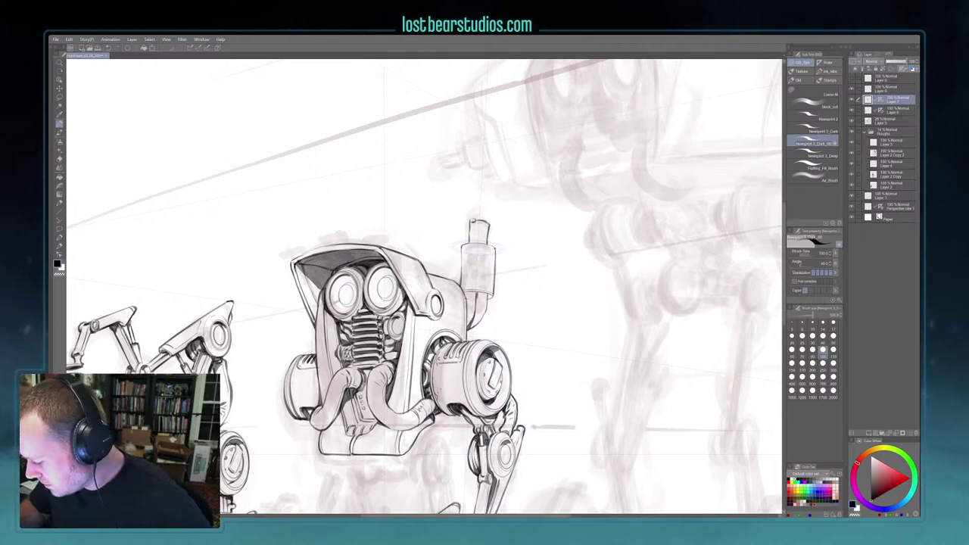
left_click_drag(480, 293, 485, 295)
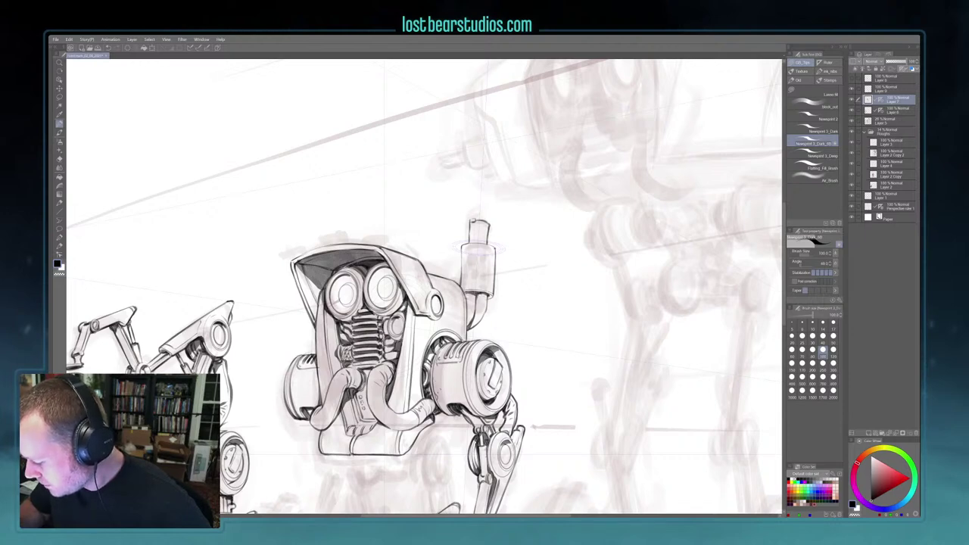
left_click_drag(482, 319, 471, 328)
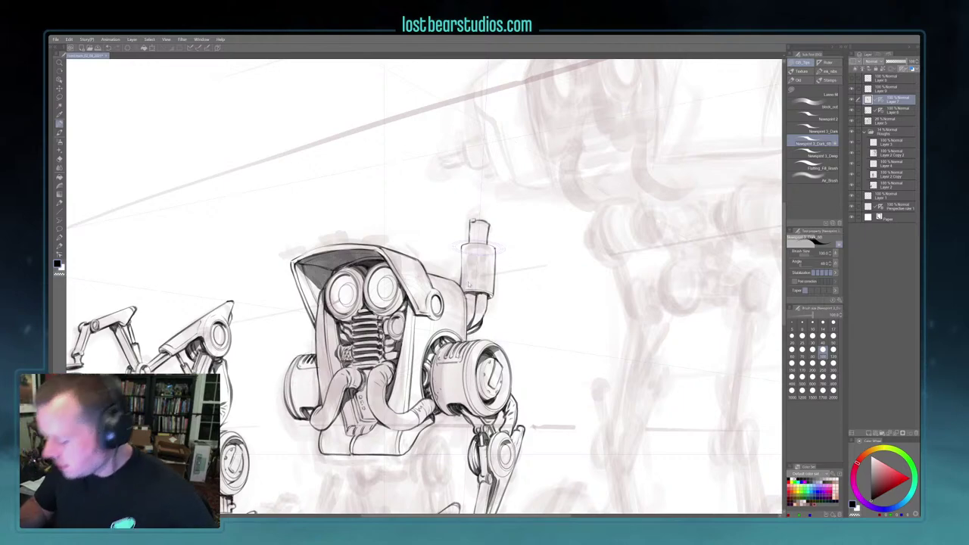
scroll(469, 282, "down", 2)
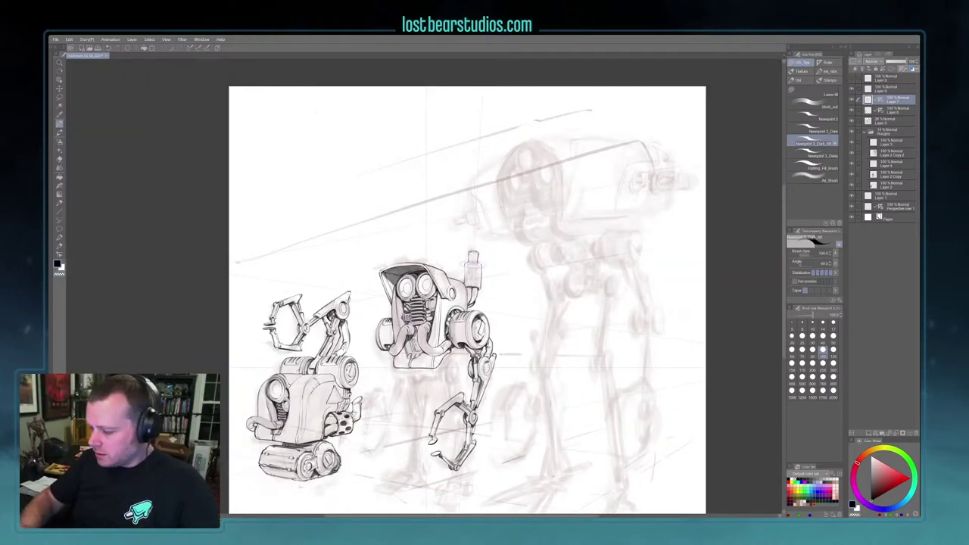
scroll(468, 283, "up", 1)
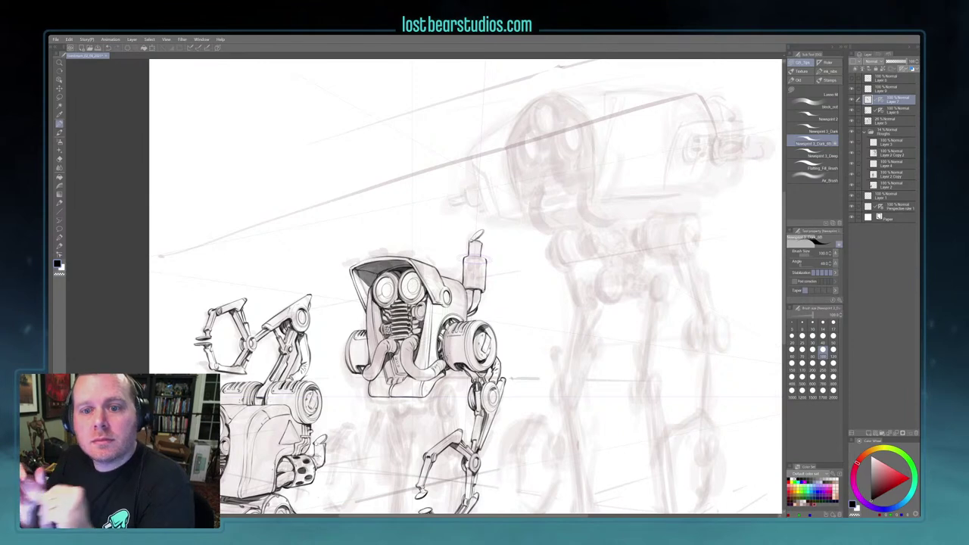
mouse_move(561, 335)
left_mouse_down()
mouse_move(554, 283)
mouse_move(562, 307)
left_mouse_up()
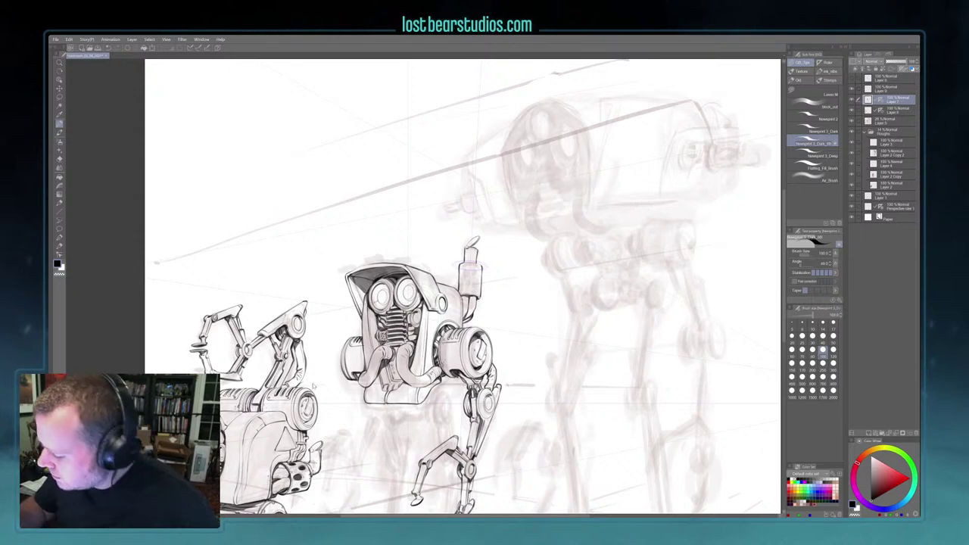
Delete the layer directly above the middle robot's line-art layer
scroll(313, 385, "up", 2)
left_click_drag(313, 385, 231, 438)
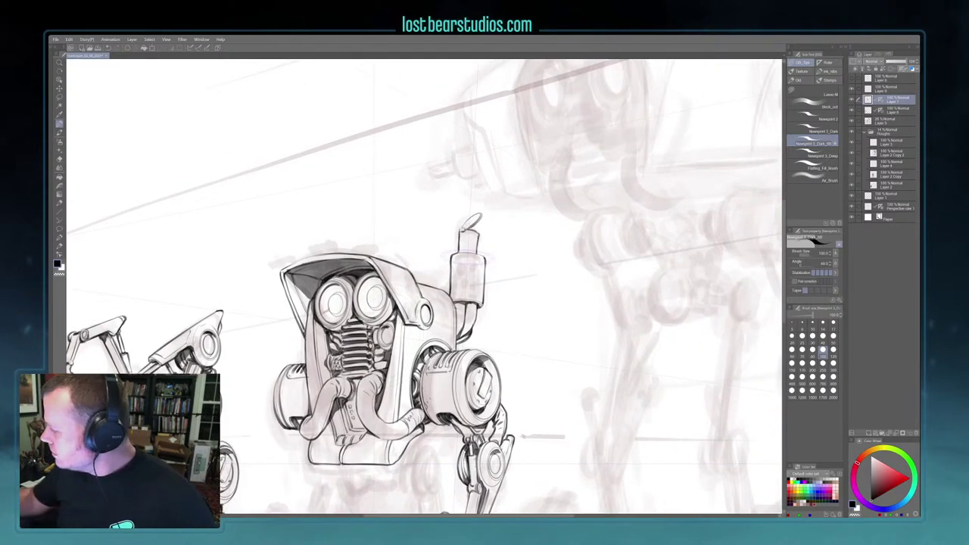
left_click(857, 90)
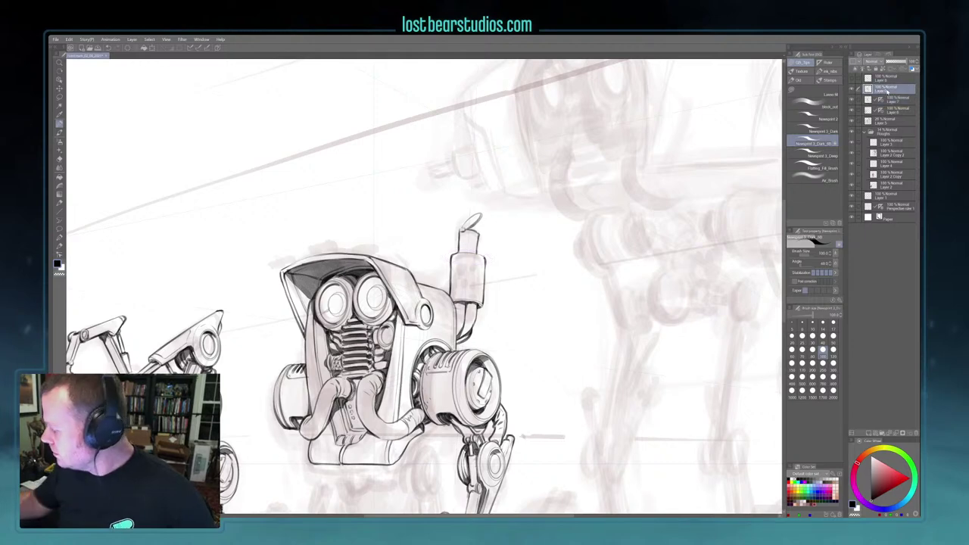
left_click(900, 431)
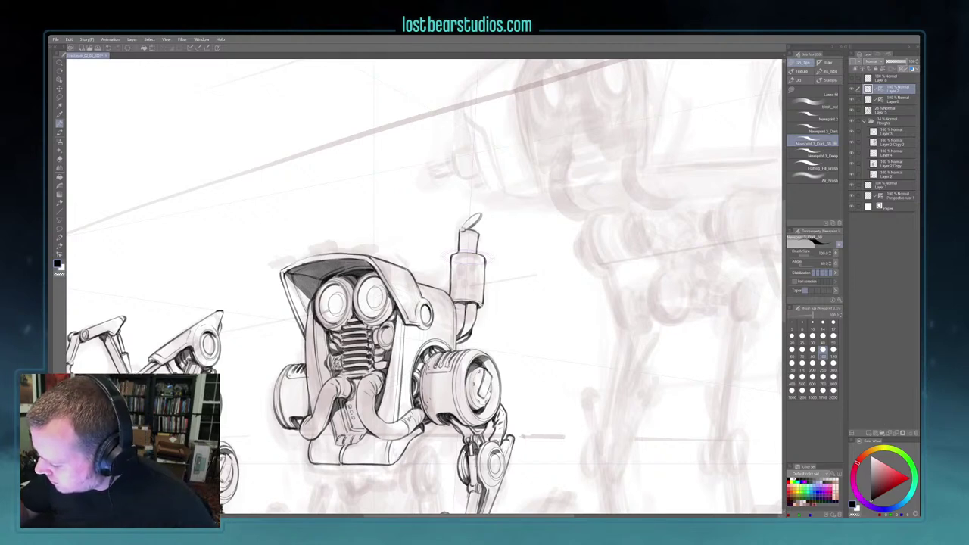
Fill in rows of dark oval holes on the exhaust canister and refine them with brush size 70
key("bracketright")
key("bracketright")
mouse_move(461, 262)
left_mouse_down()
mouse_move(460, 290)
mouse_move(483, 272)
mouse_move(481, 293)
mouse_move(452, 281)
mouse_move(458, 271)
mouse_move(470, 282)
left_mouse_up()
key("bracketleft")
key("bracketleft")
key("bracketleft")
key("bracketleft")
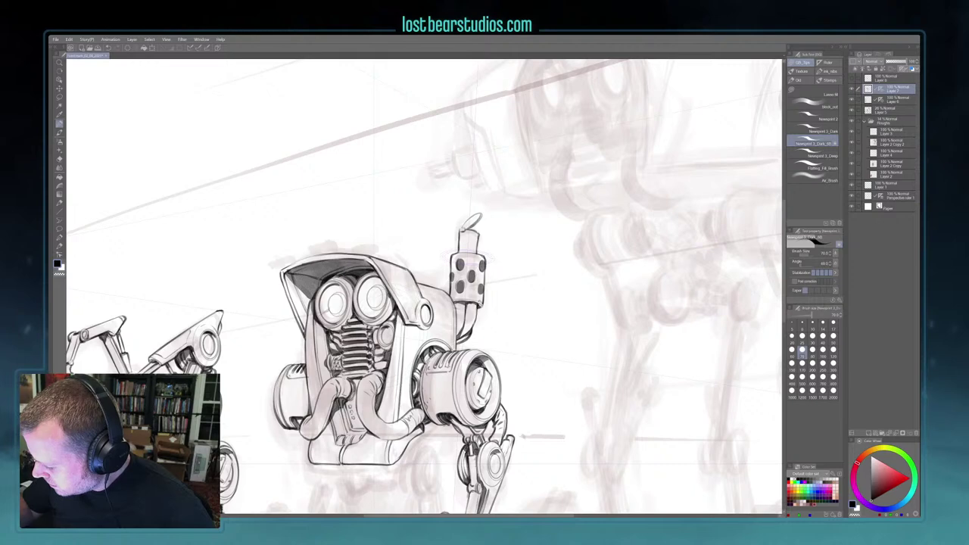
left_click_drag(480, 286, 480, 294)
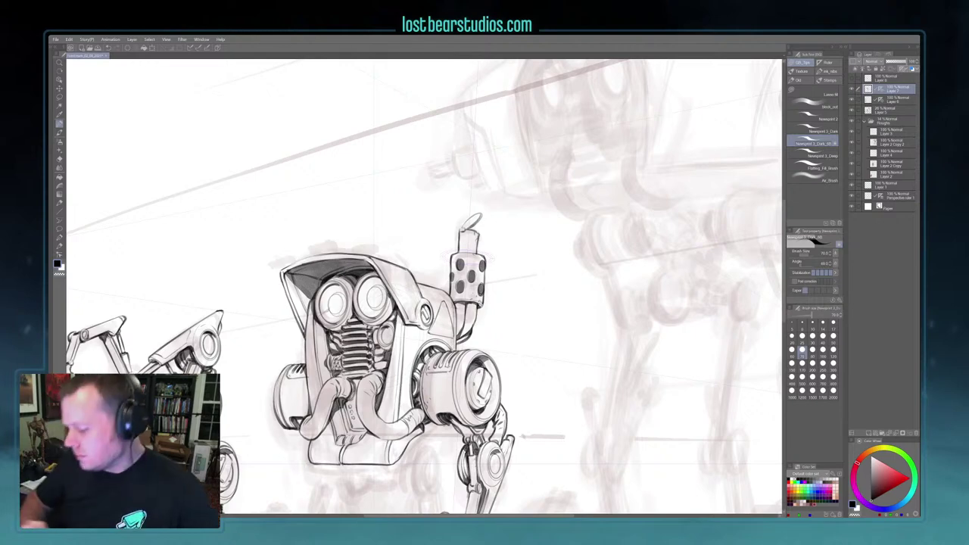
Draw a row of small domed lights along the upper edge of the middle robot's hood
left_click_drag(537, 274, 623, 299)
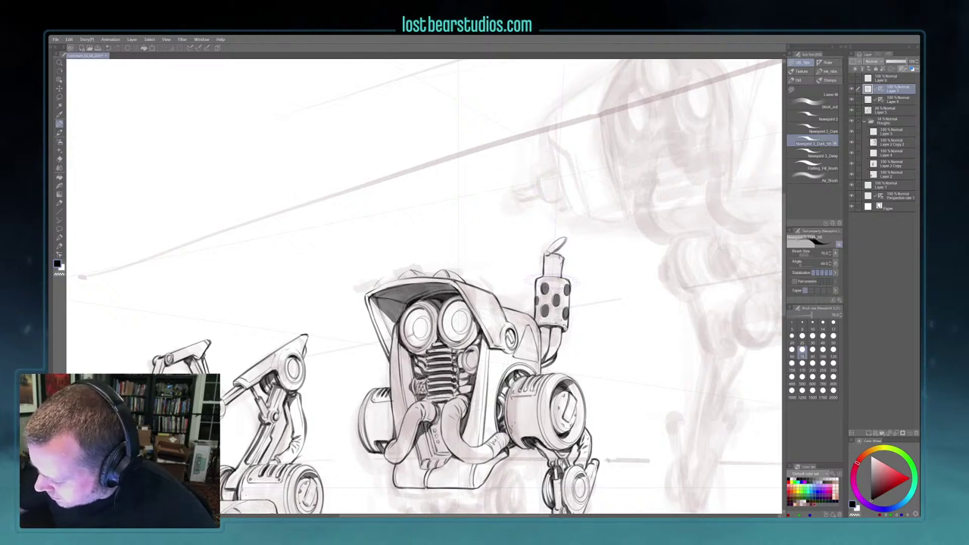
scroll(384, 271, "down", 1)
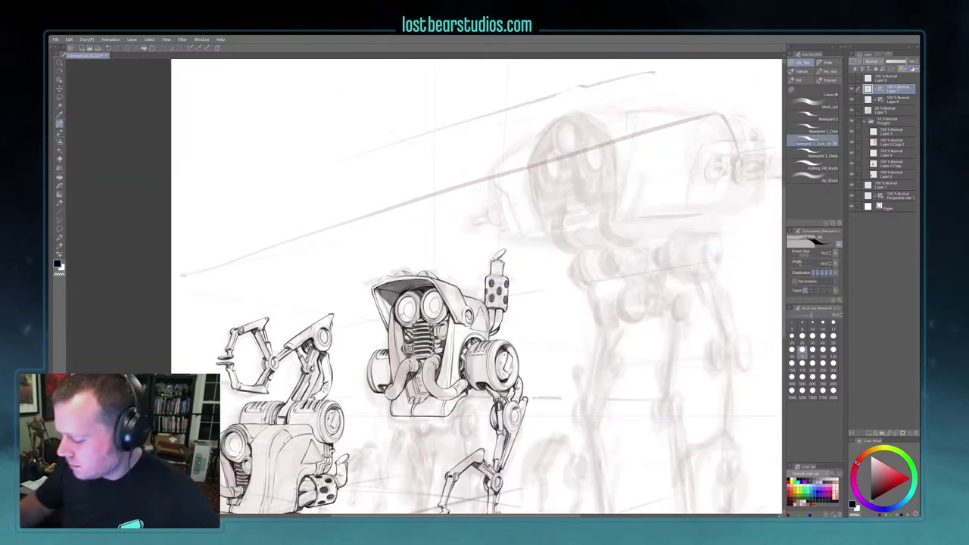
scroll(382, 271, "up", 1)
left_click_drag(383, 270, 409, 299)
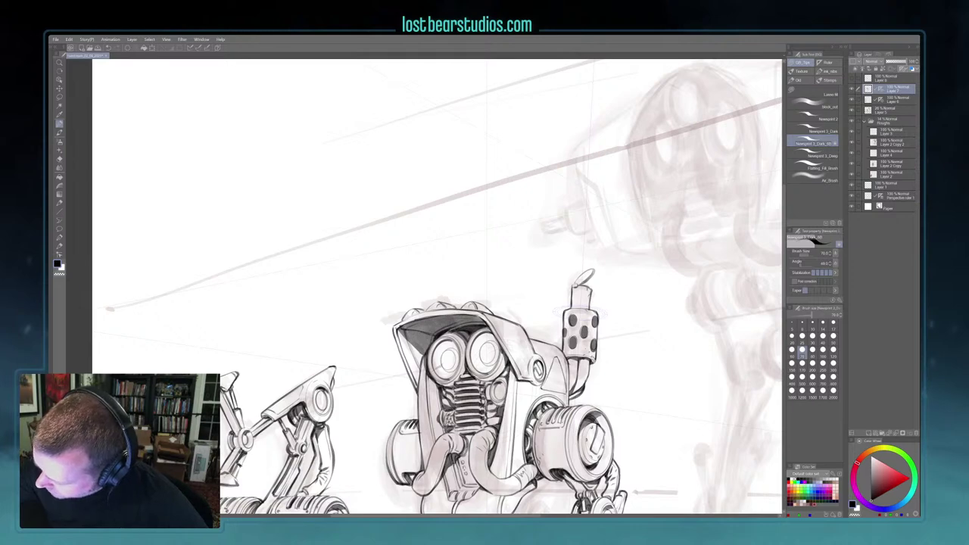
scroll(476, 300, "down", 1)
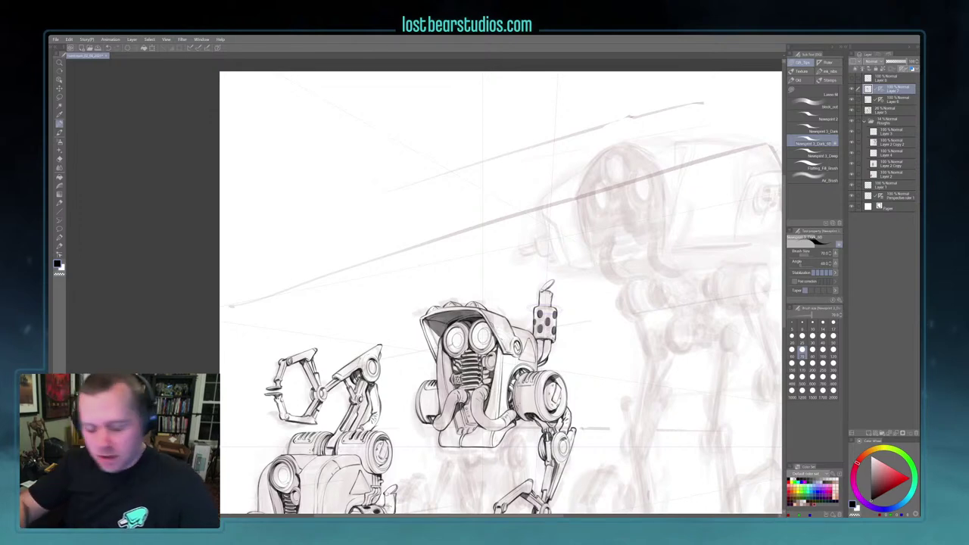
Set the brush size to 80 and draw a rounded hip-socket curve beneath the middle robot's body
scroll(162, 290, "up", 1)
left_click_drag(485, 333, 387, 242)
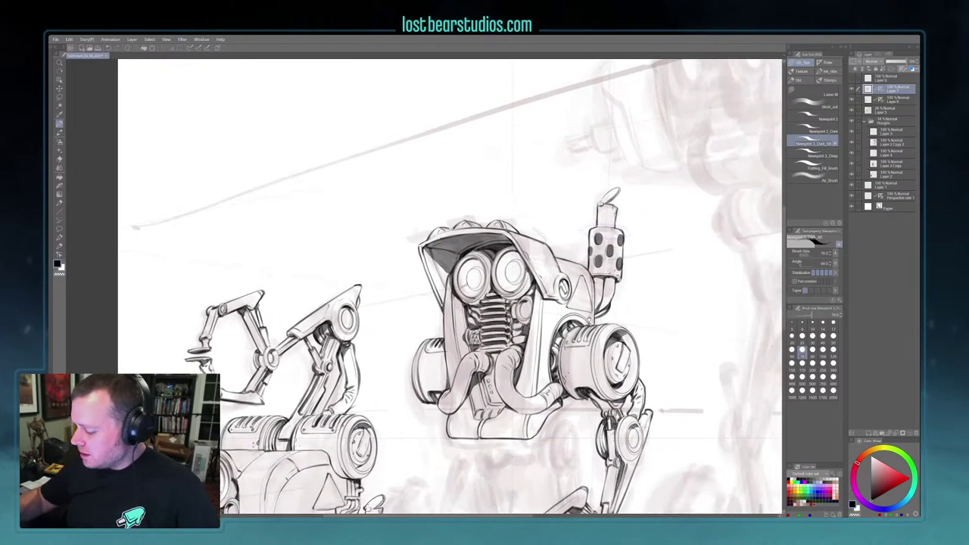
key("]")
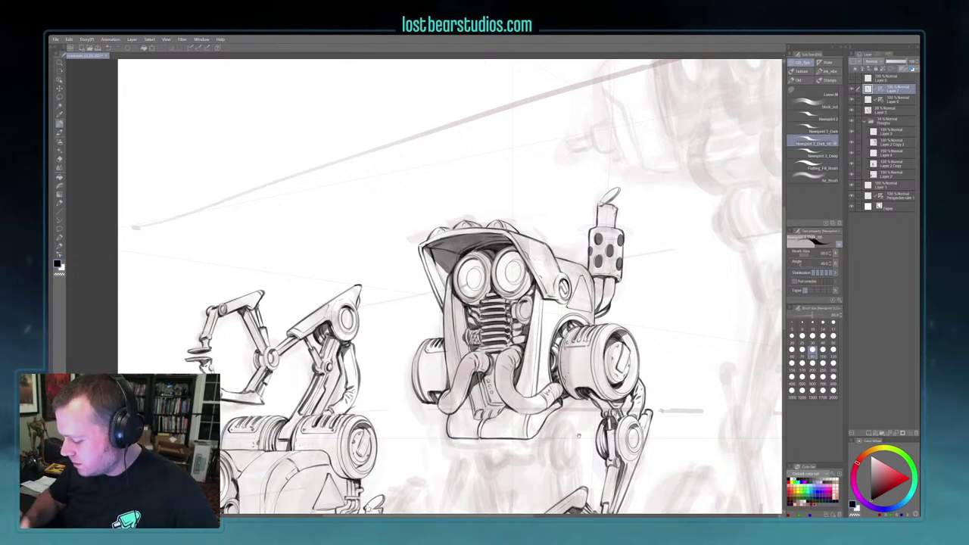
left_click_drag(572, 436, 566, 397)
mouse_move(472, 383)
left_mouse_down()
mouse_move(471, 398)
mouse_move(449, 362)
mouse_move(441, 366)
left_mouse_up()
scroll(465, 394, "down", 1)
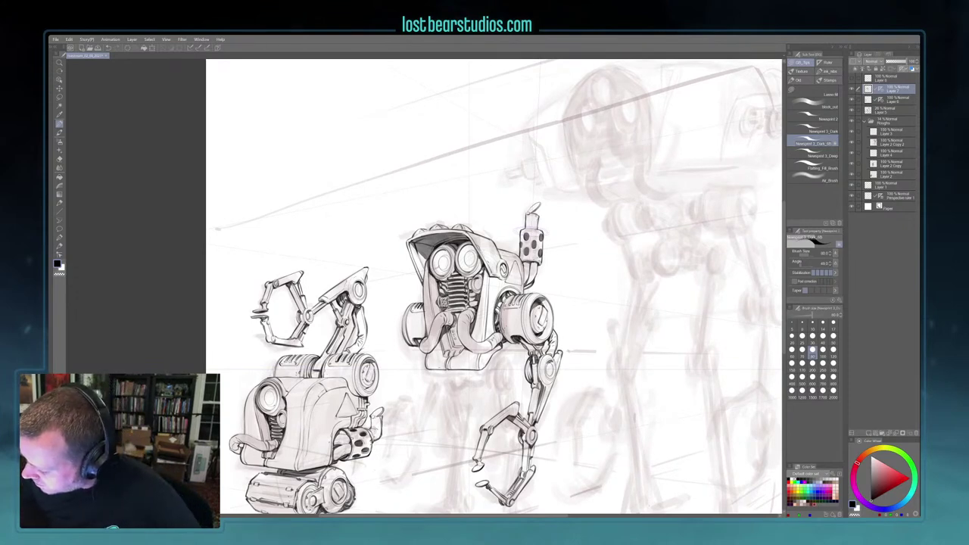
key("c")
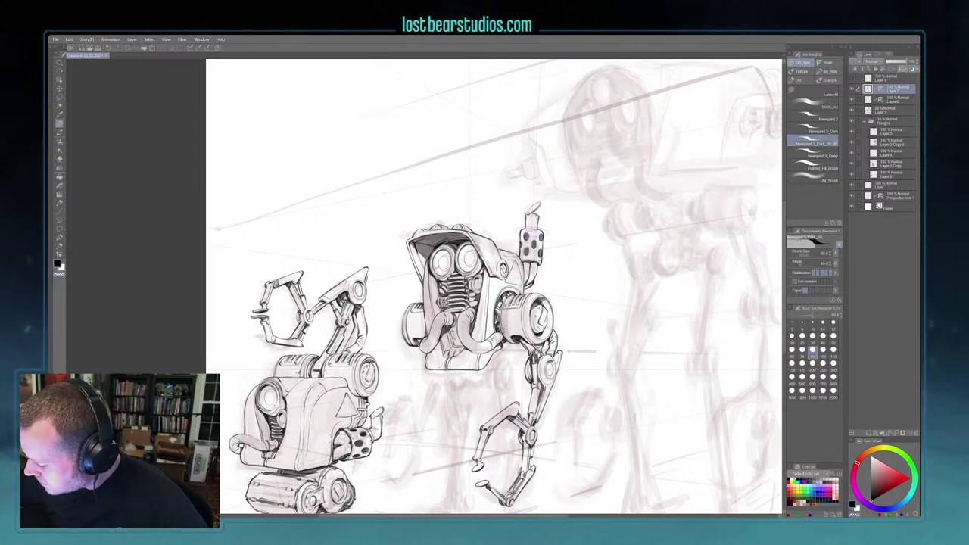
left_click_drag(492, 310, 496, 258)
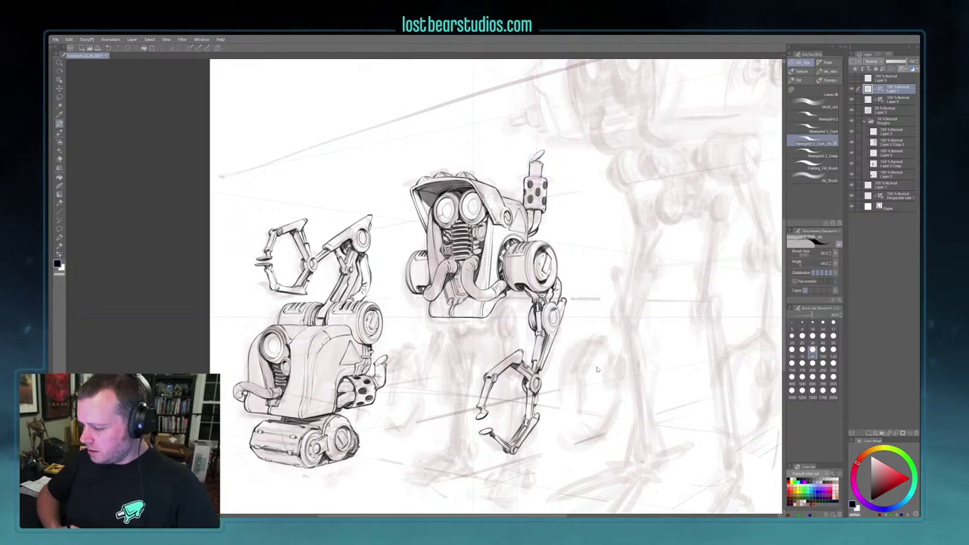
scroll(597, 369, "down", 1)
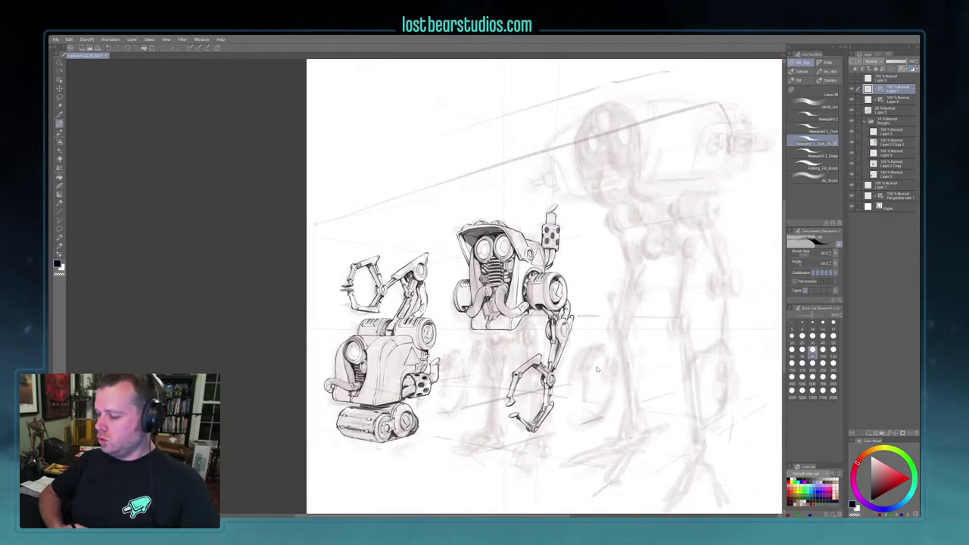
scroll(597, 369, "up", 1)
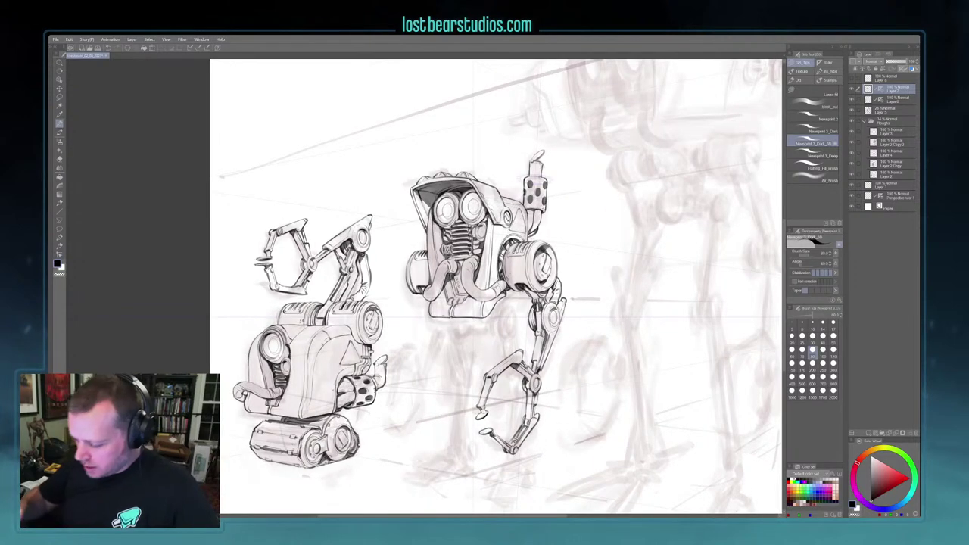
left_click_drag(571, 334, 565, 330)
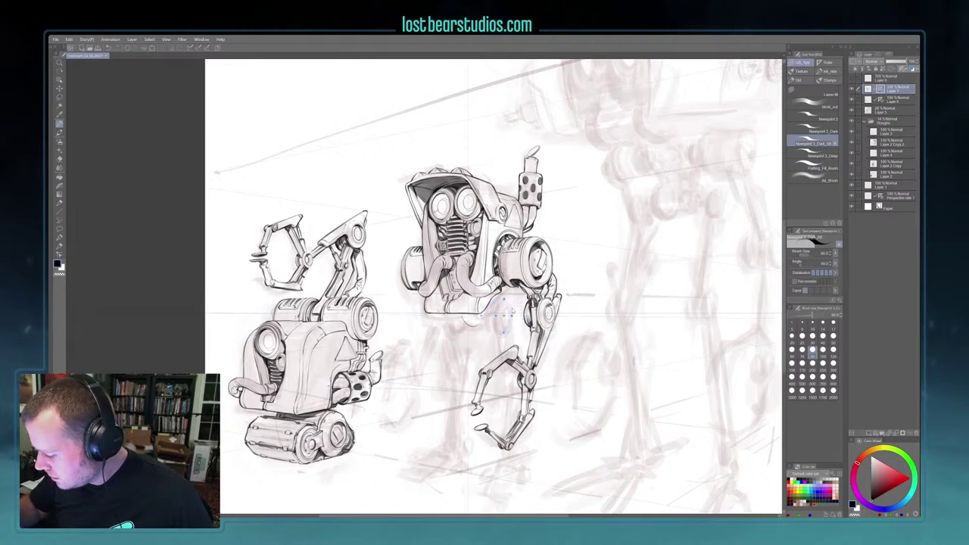
Draw the outer and inner ellipses of the hip disc beside the middle robot's lower body, using the ellipse ruler
scroll(512, 314, "up", 2)
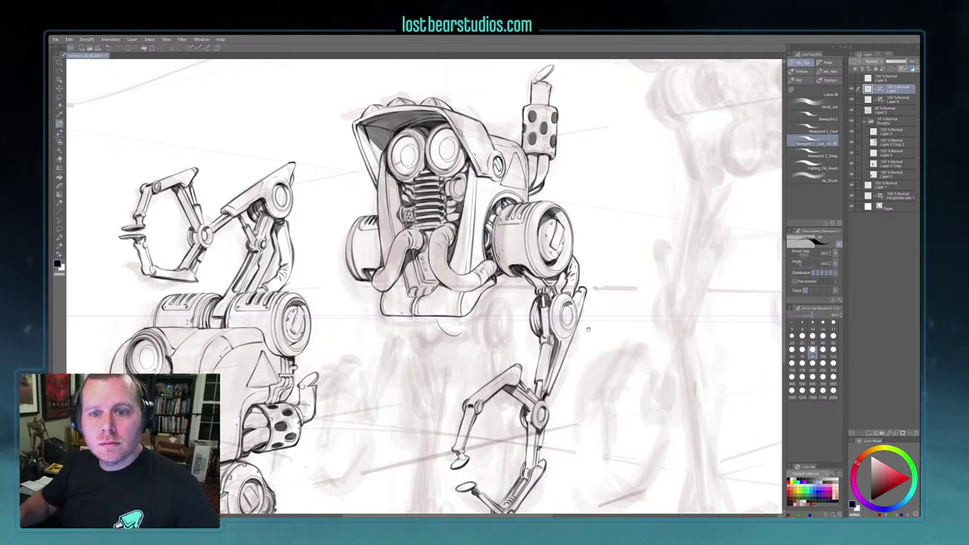
left_click_drag(579, 353, 581, 361)
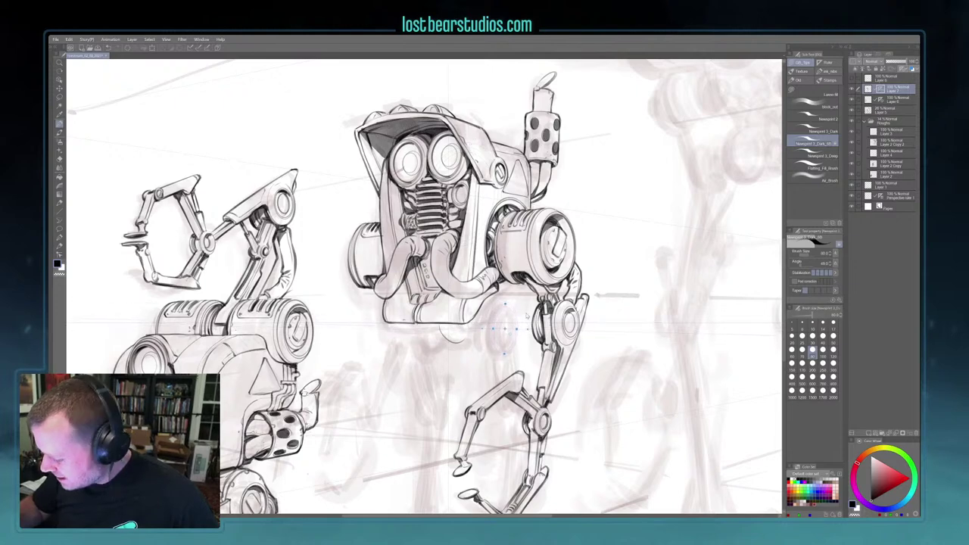
left_click_drag(510, 304, 499, 307)
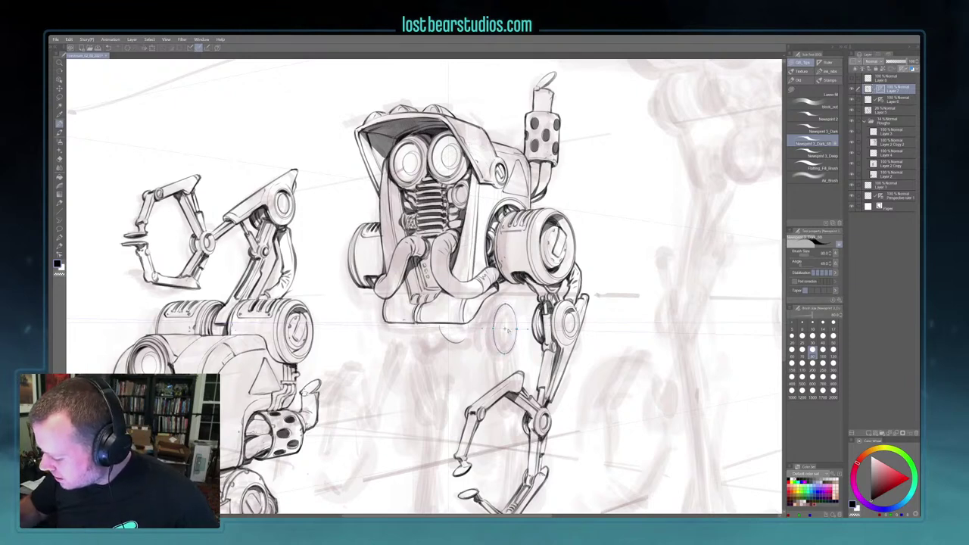
mouse_move(505, 309)
left_mouse_down()
mouse_move(500, 318)
mouse_move(517, 325)
left_mouse_up()
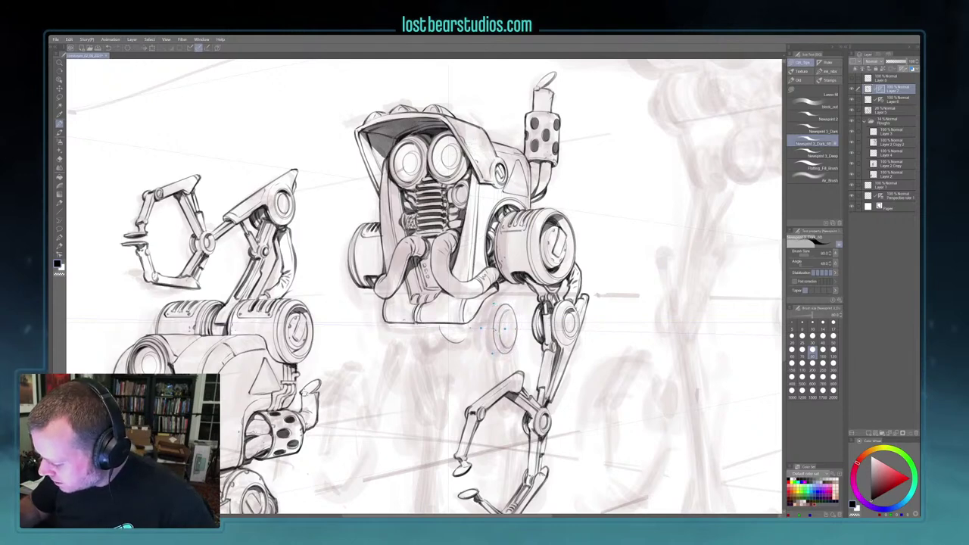
Shift the ellipse ruler toward the body and draw the hip disc's rear rim to give it thickness
left_click(492, 329)
left_click_drag(488, 305, 485, 353)
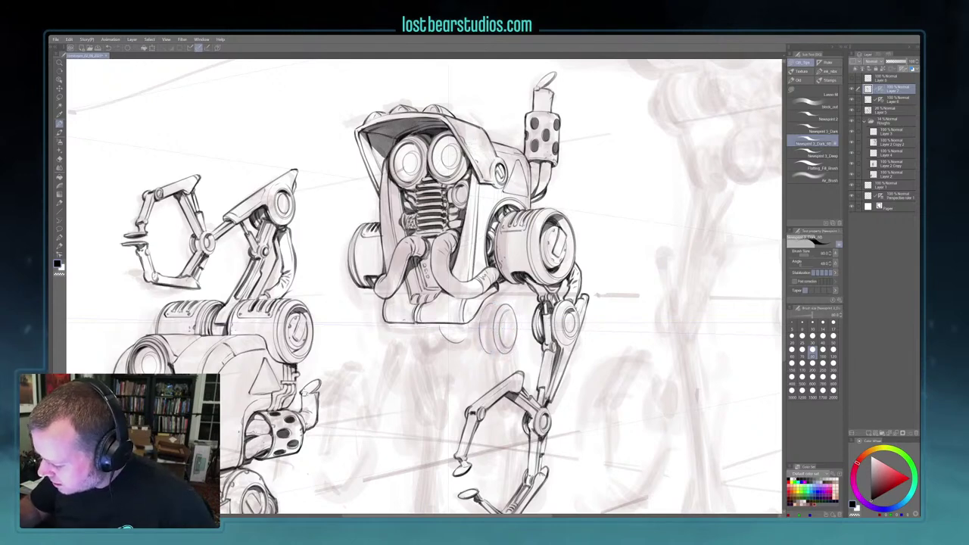
left_click_drag(489, 305, 482, 346)
left_click(493, 329, "ctrl")
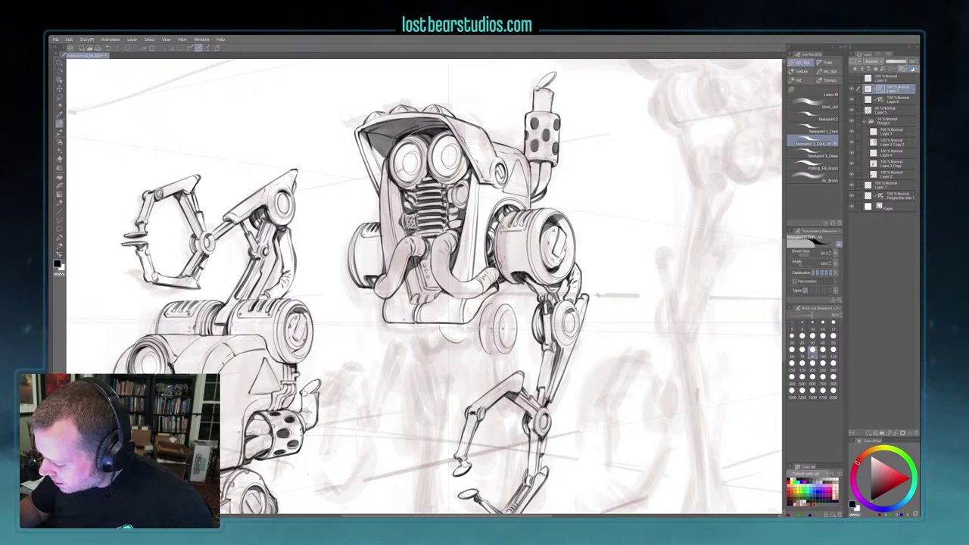
left_click_drag(485, 306, 484, 354)
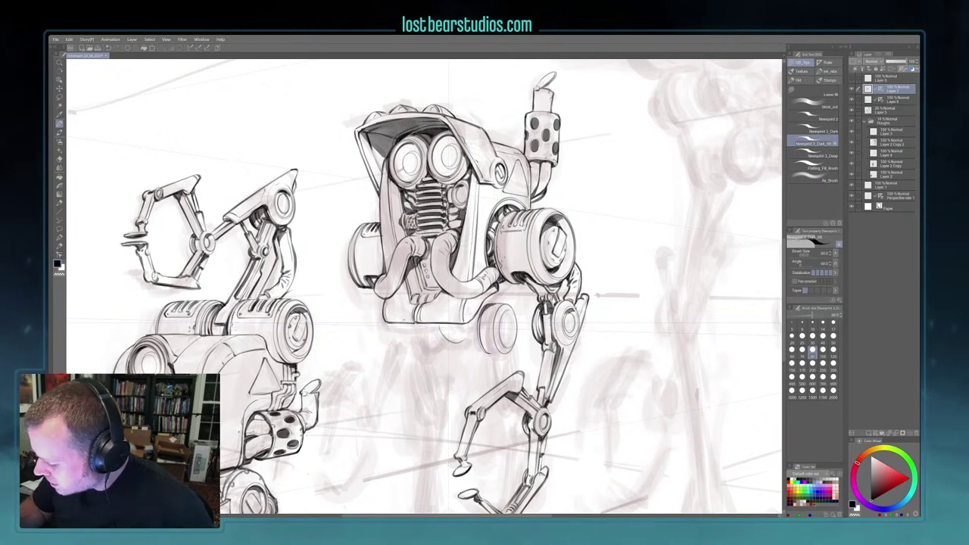
left_click_drag(478, 316, 476, 333)
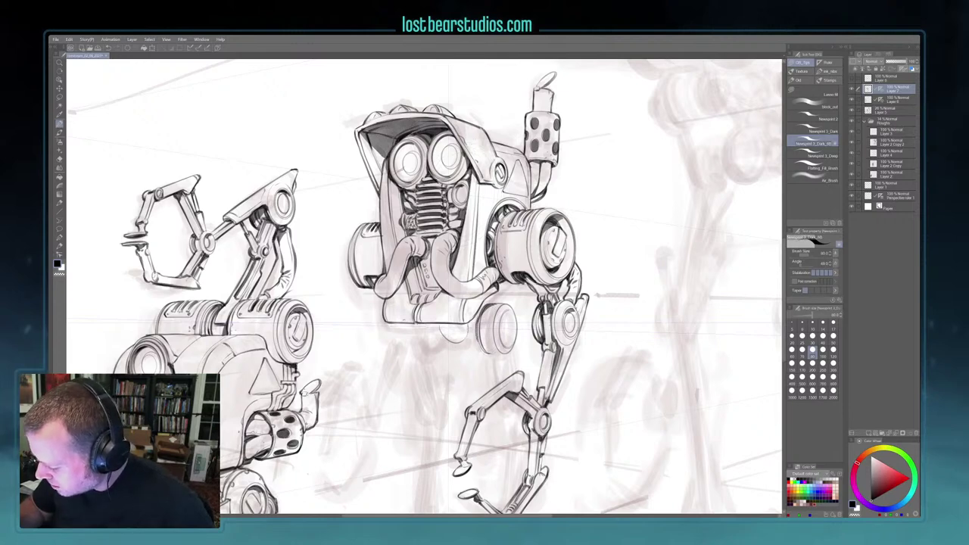
Draw the joint connecting the hip disc to the body and shade it dark under the torso with brush size 120
left_click_drag(470, 325, 465, 340)
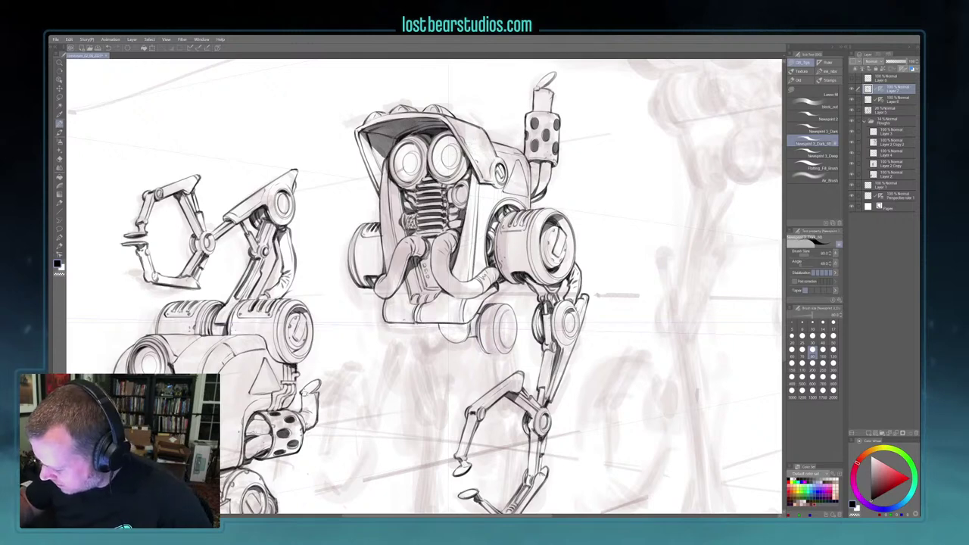
key("bracketright")
key("bracketright")
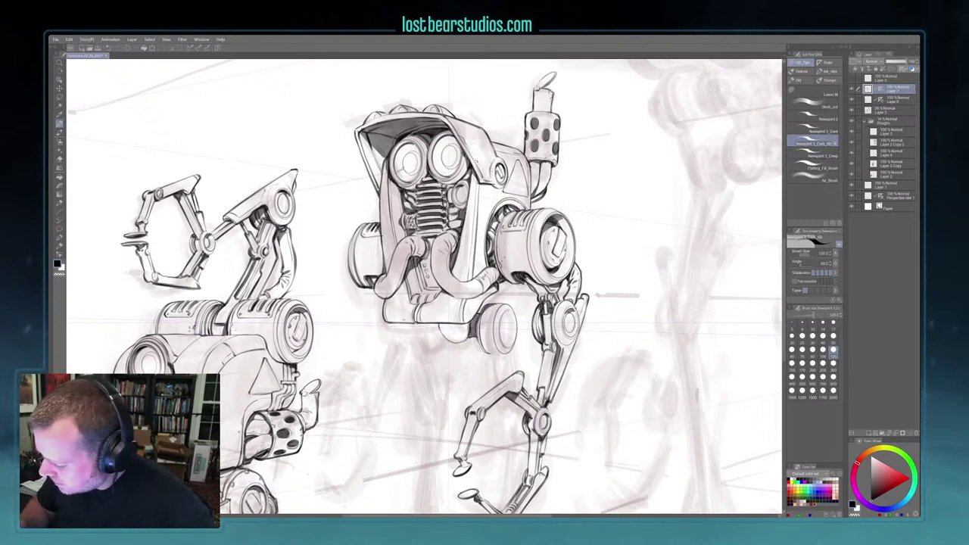
mouse_move(448, 333)
left_mouse_down()
mouse_move(469, 326)
mouse_move(448, 332)
left_mouse_up()
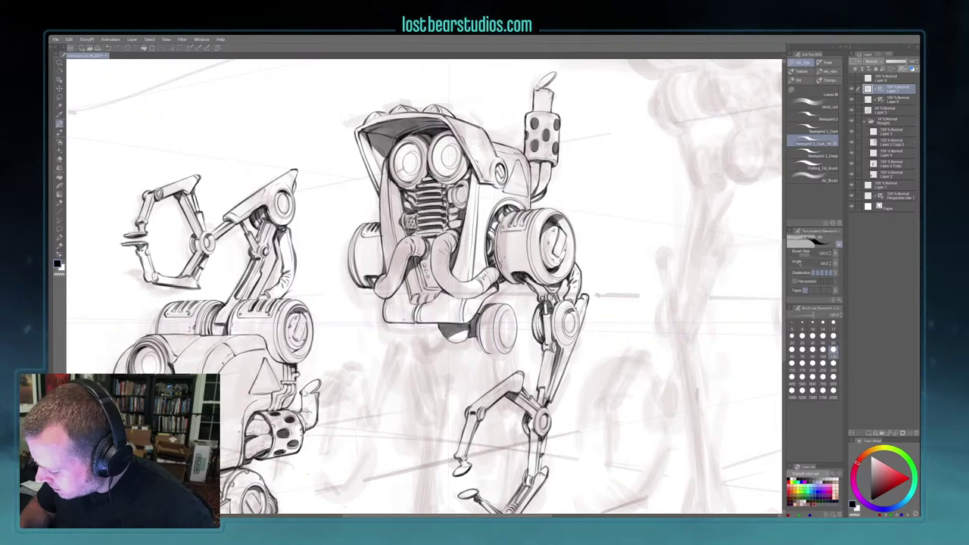
Set the brush size to 80 and draw a short axle section beside the hip socket under the middle robot's torso
key("bracketleft")
key("bracketleft")
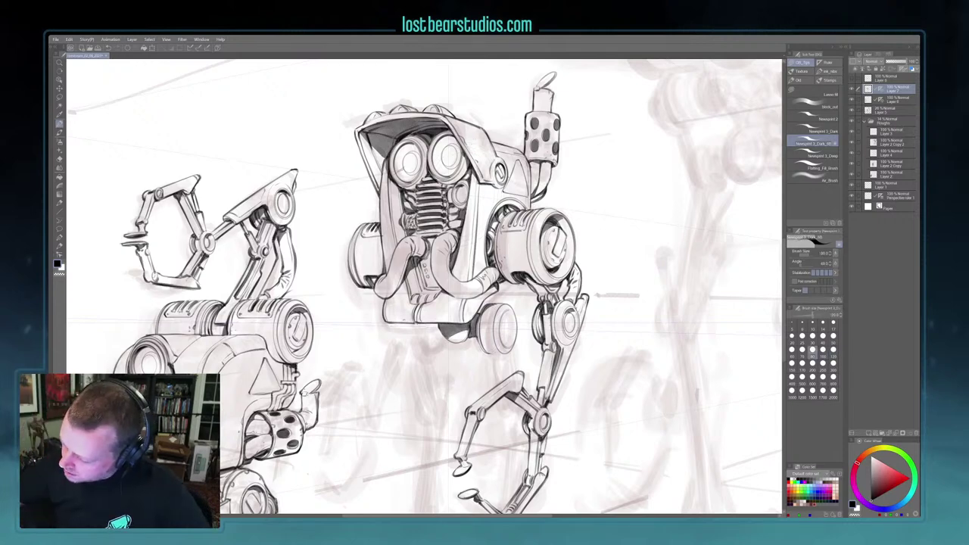
left_click_drag(440, 328, 446, 336)
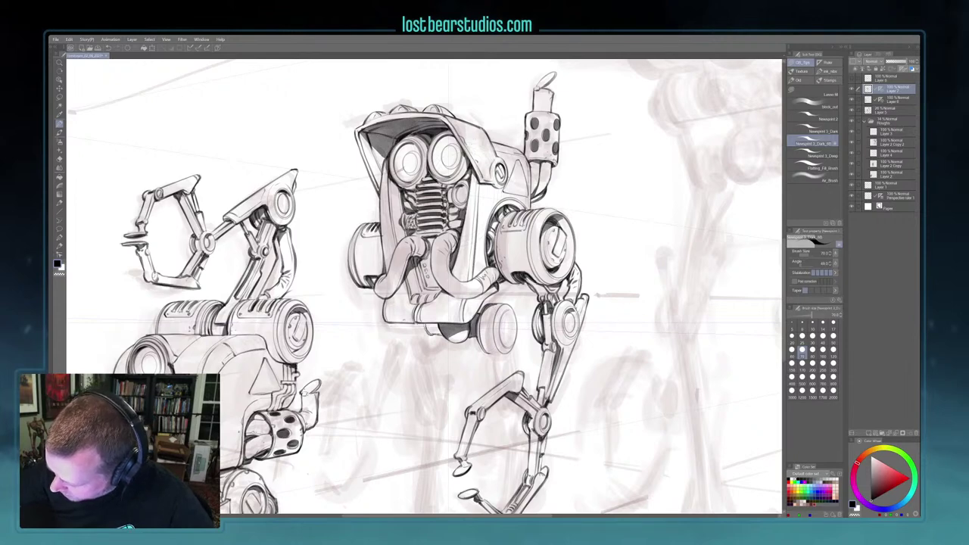
Shade the axle section under the torso dark with a larger brush, and dot small bolt details onto the hip socket at brush size 80
key("bracketright")
key("bracketright")
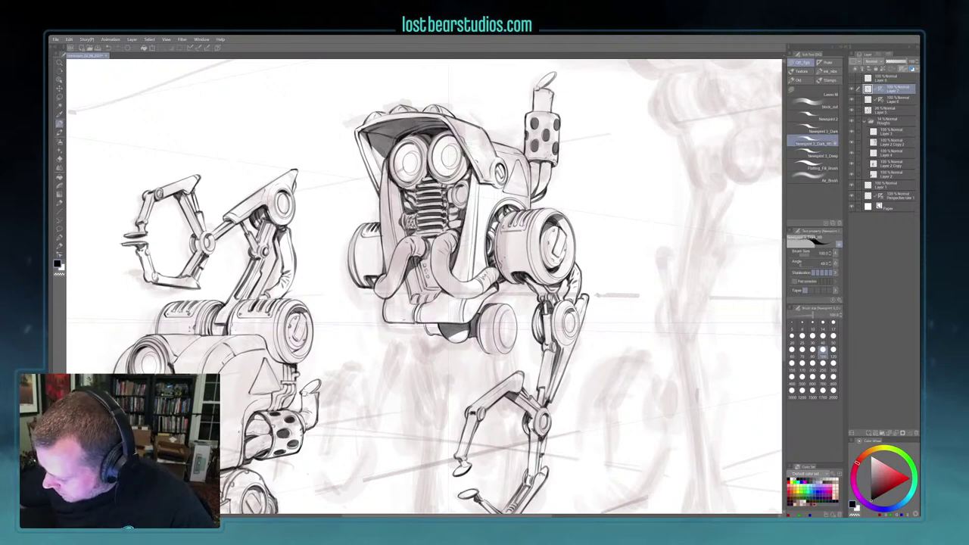
key("bracketright")
key("bracketright")
mouse_move(422, 322)
left_mouse_down()
mouse_move(442, 337)
mouse_move(435, 331)
left_mouse_up()
key("bracketleft")
key("bracketleft")
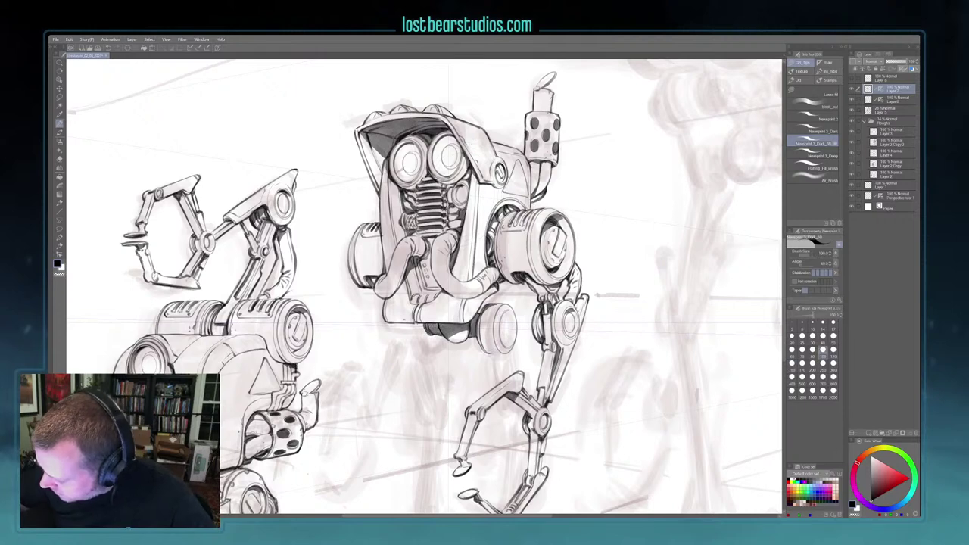
key("bracketleft")
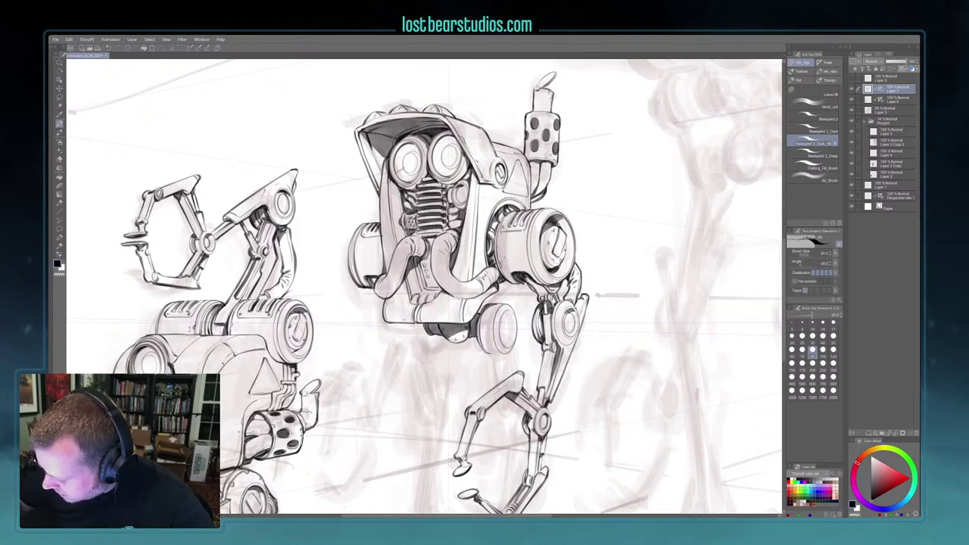
key("ctrl+minus")
key("ctrl+plus")
key("ctrl+minus")
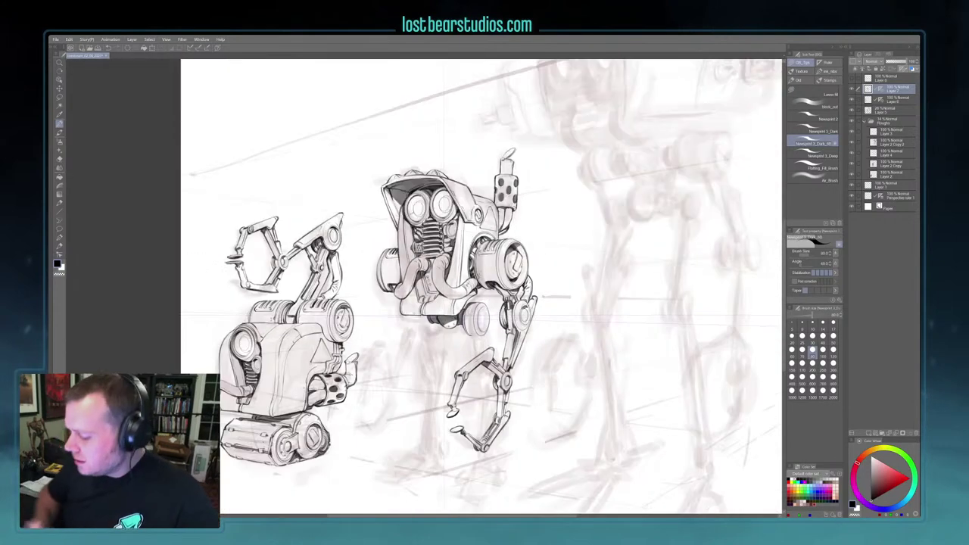
key("ctrl+plus")
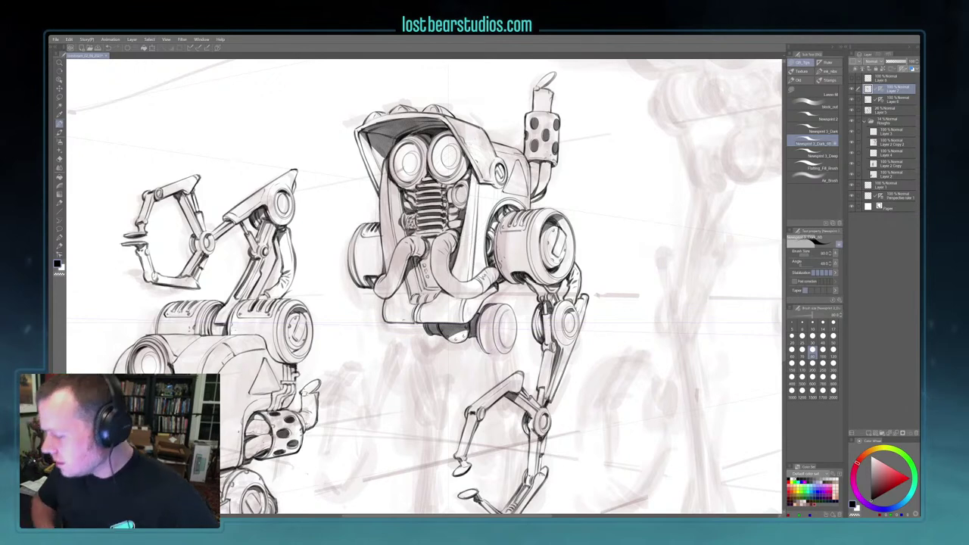
key("ctrl+minus")
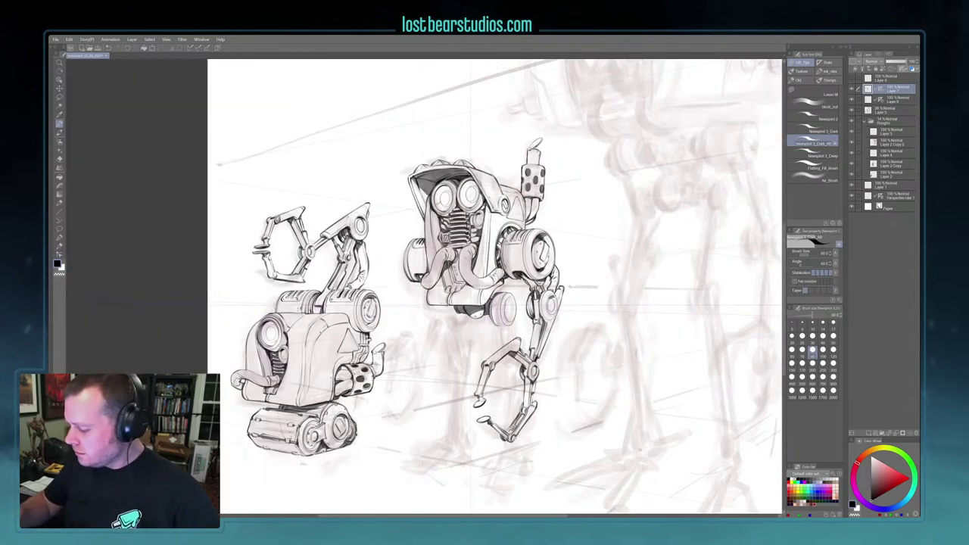
Set the brush size to 70 and ink the inner detail on the face of the near hip disc
key("]")
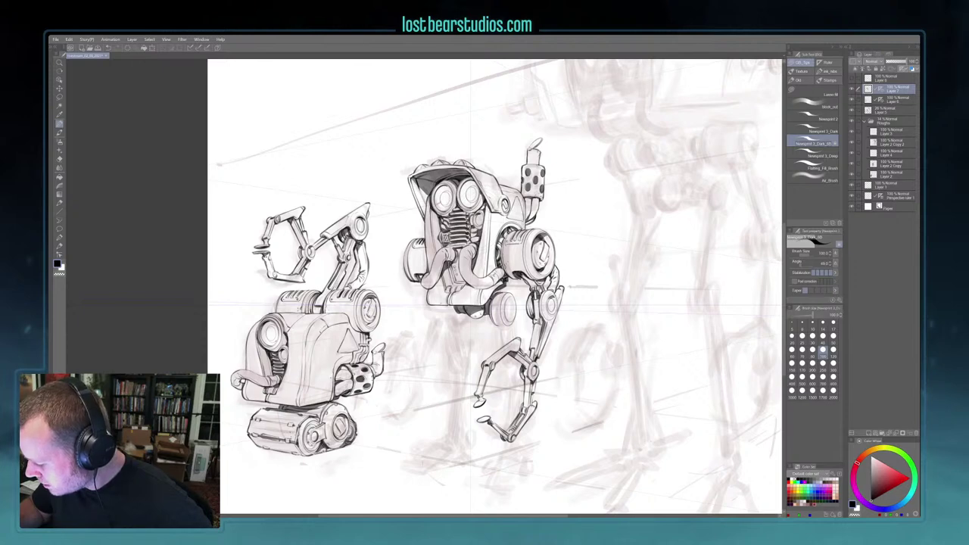
key("bracketleft")
key("bracketleft")
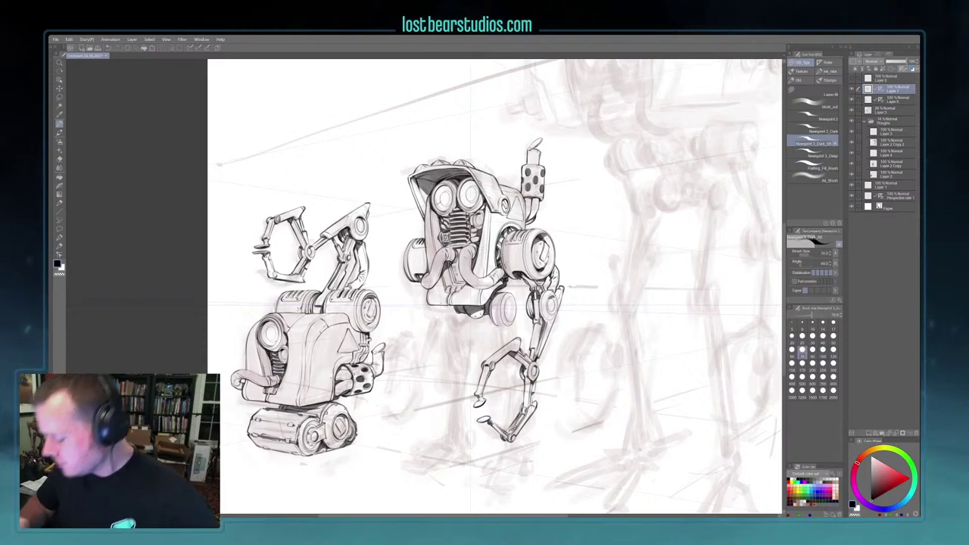
scroll(484, 314, "up", 1)
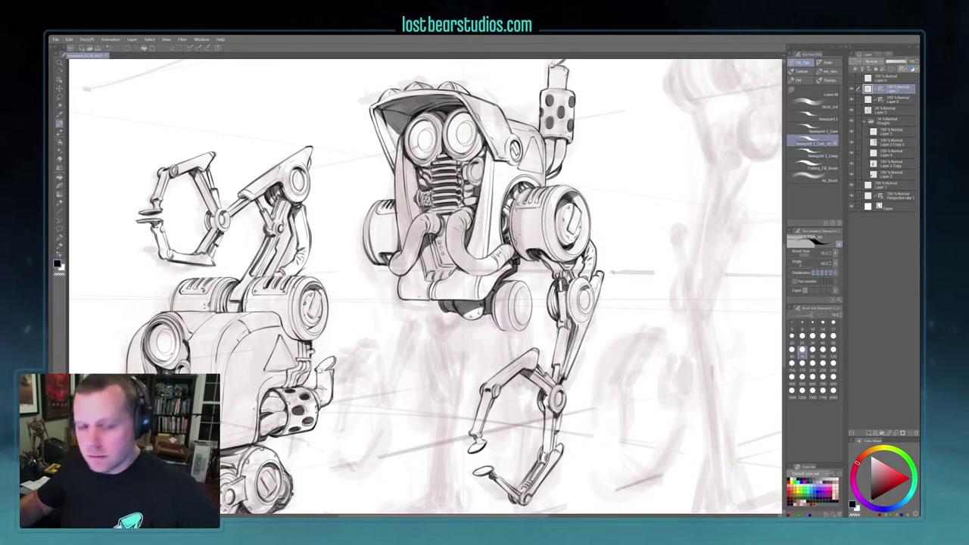
left_click(880, 89)
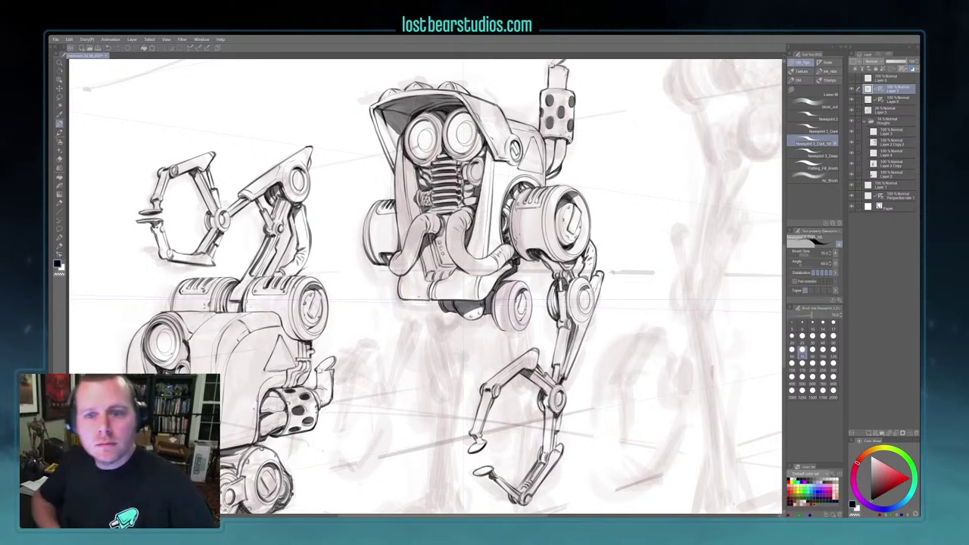
Place the ellipse ruler at the far end of the hip axle and draw the far hip disc's inner face with ruler snapping on
scroll(486, 338, "down", 1)
scroll(486, 337, "up", 1)
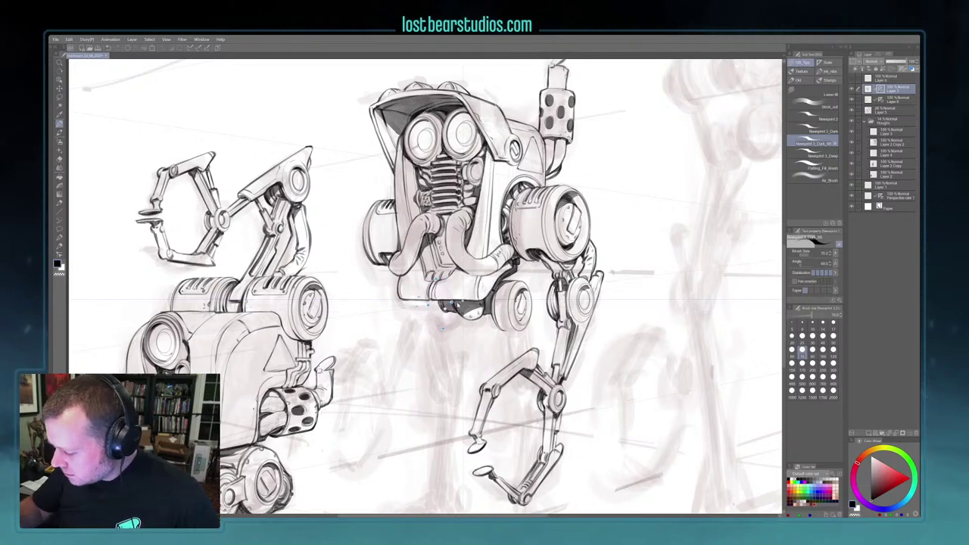
left_click(199, 49)
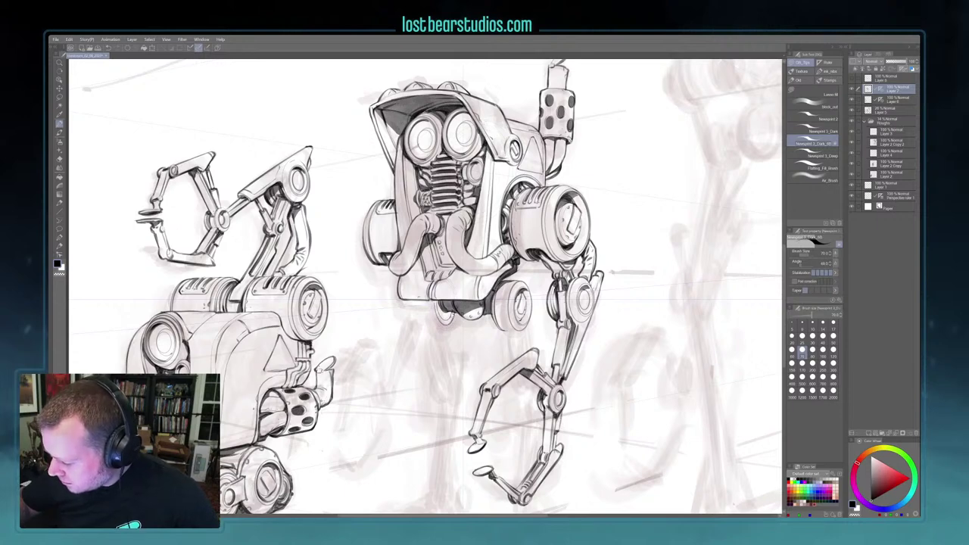
Shift the ellipse ruler outward and draw the far hip disc's outer rim to give it thickness
left_click(455, 319, "ctrl")
mouse_move(444, 306)
left_mouse_down()
mouse_move(449, 328)
mouse_move(442, 306)
mouse_move(419, 328)
left_mouse_up()
left_click(446, 309, "ctrl")
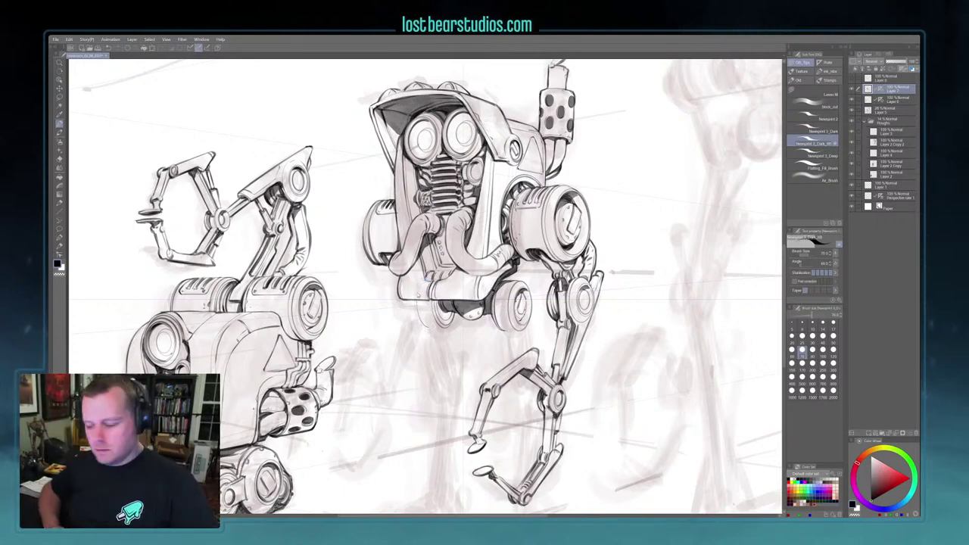
key("ctrl+minus")
key("ctrl+plus")
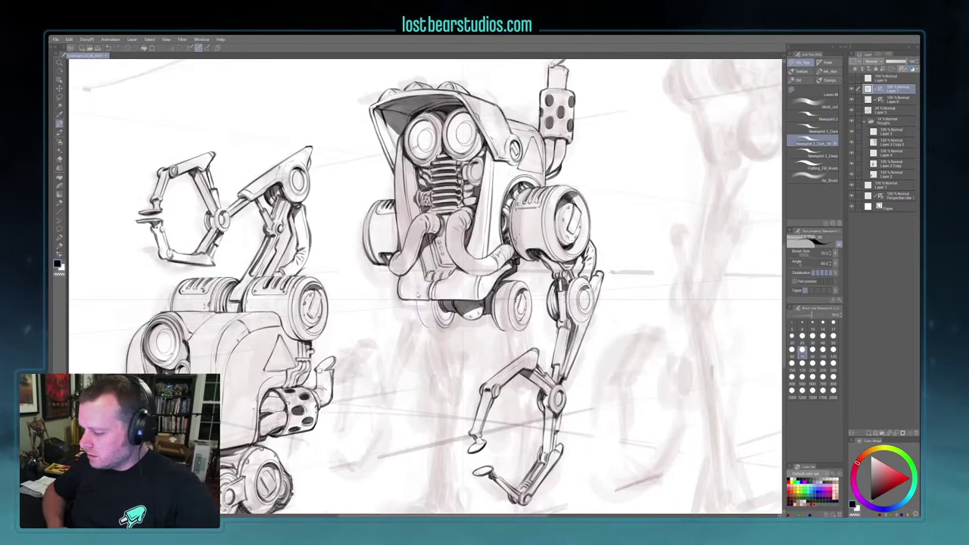
left_click_drag(425, 303, 422, 314)
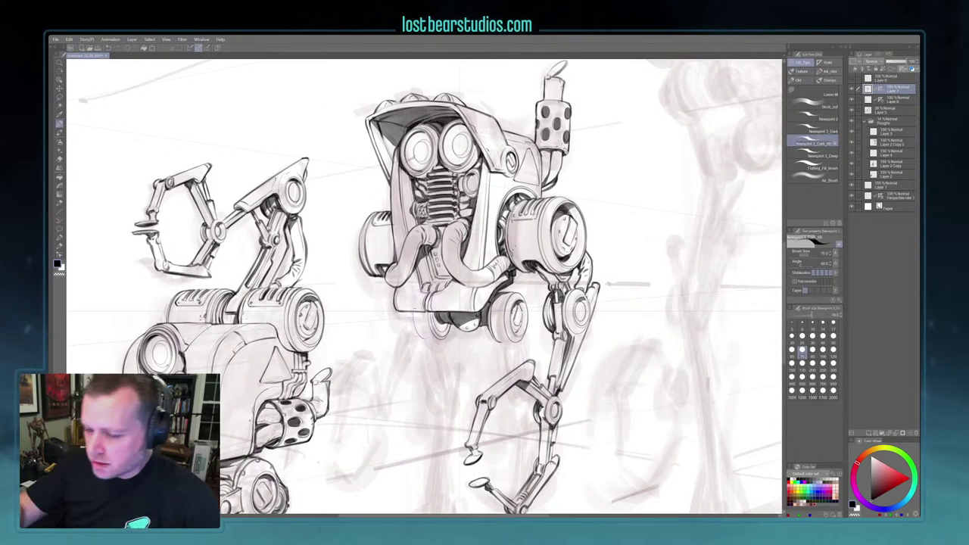
Shade the far hip disc dark under the torso with brush size 120, and refine its outer edge with brush size 60
key("bracketright")
key("bracketright")
key("bracketright")
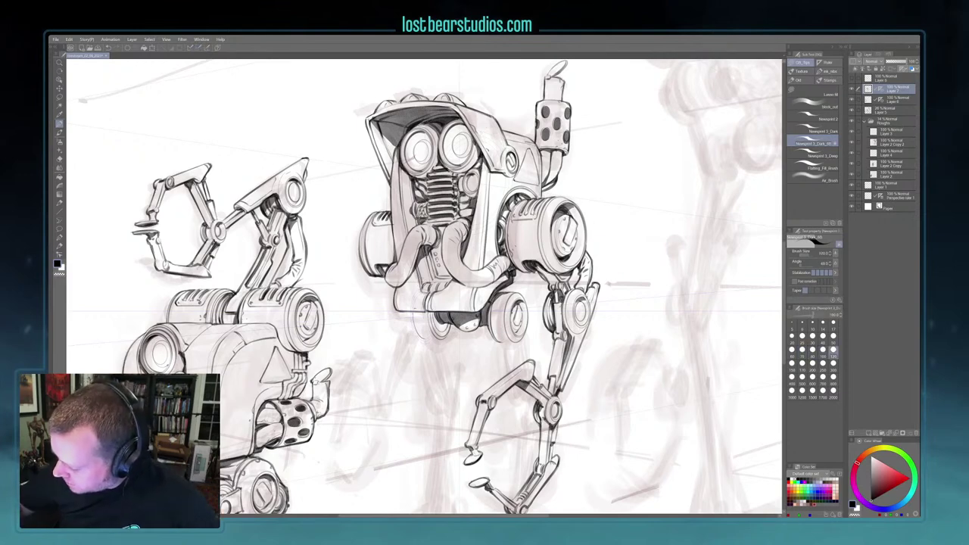
mouse_move(436, 338)
left_mouse_down()
mouse_move(416, 327)
mouse_move(414, 313)
mouse_move(438, 324)
mouse_move(417, 335)
mouse_move(447, 339)
mouse_move(450, 326)
mouse_move(437, 324)
mouse_move(442, 333)
left_mouse_up()
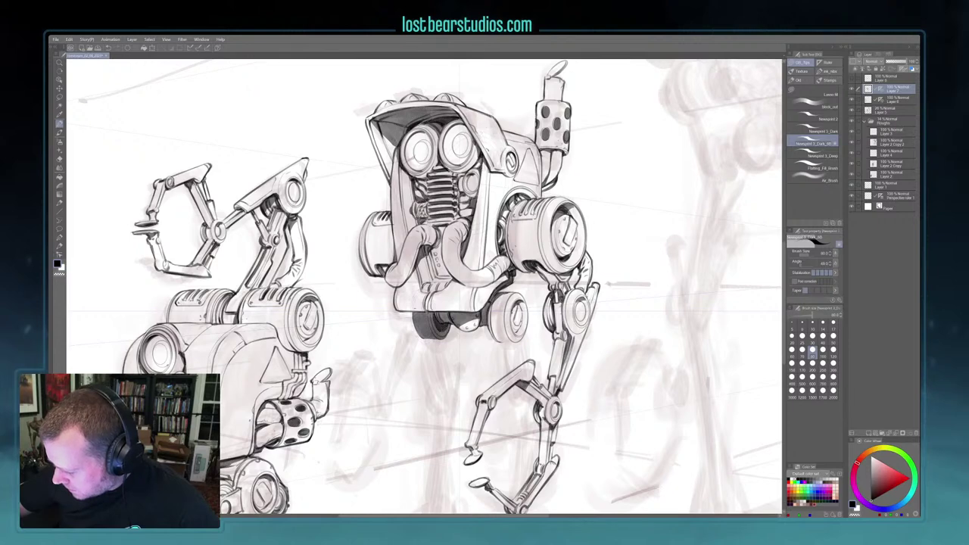
key("bracketleft")
key("bracketleft")
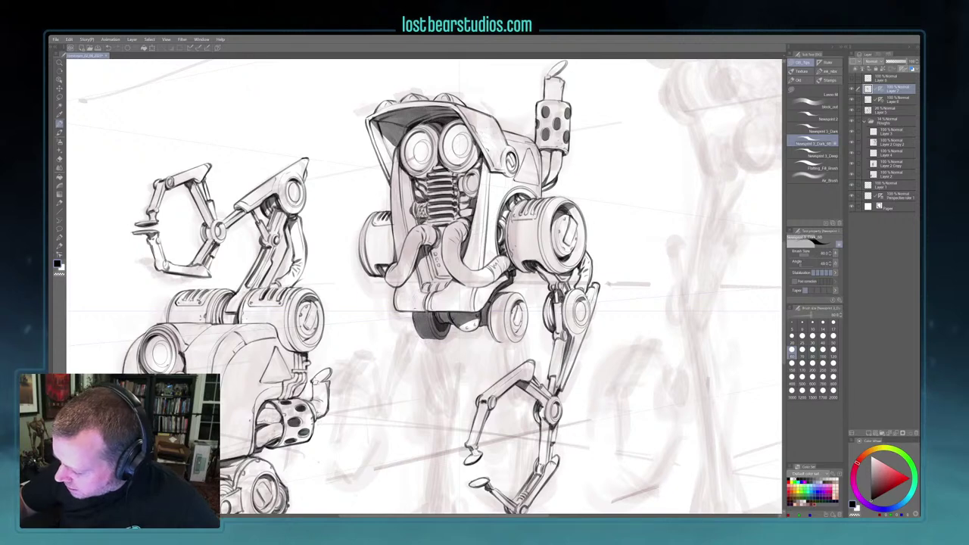
left_click_drag(414, 320, 416, 332)
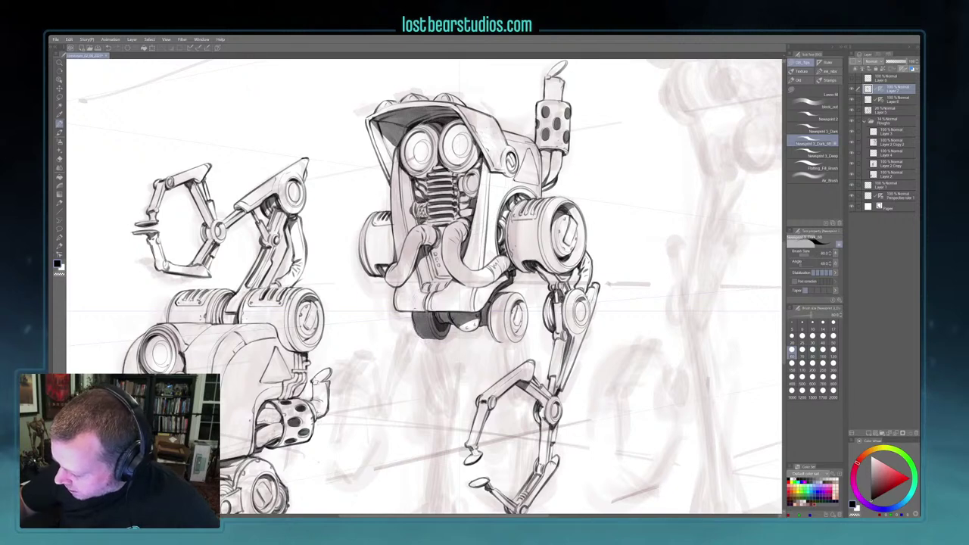
Set the brush size to 100 and draw the far leg's thigh, knee joint and upper shin beneath the far hip disc
scroll(415, 333, "down", 1)
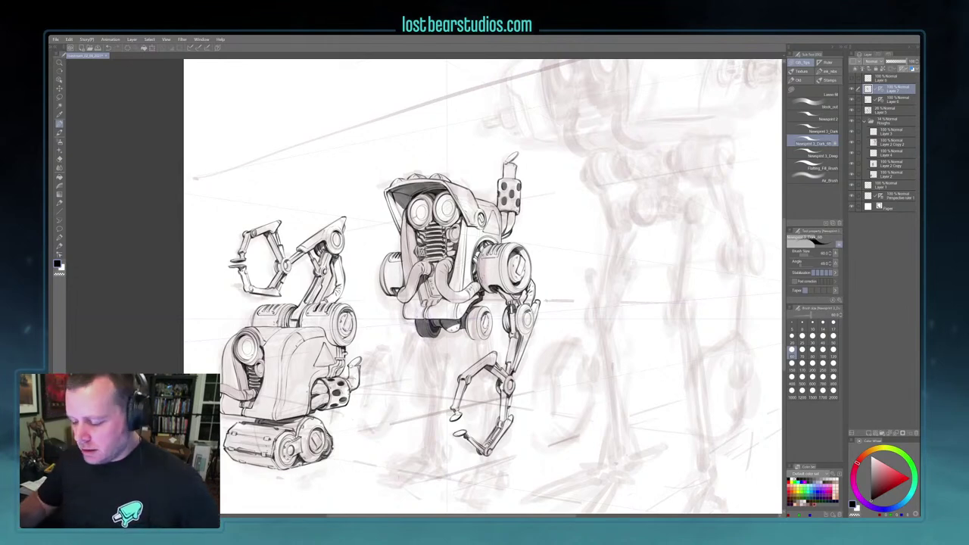
left_click_drag(593, 393, 592, 361)
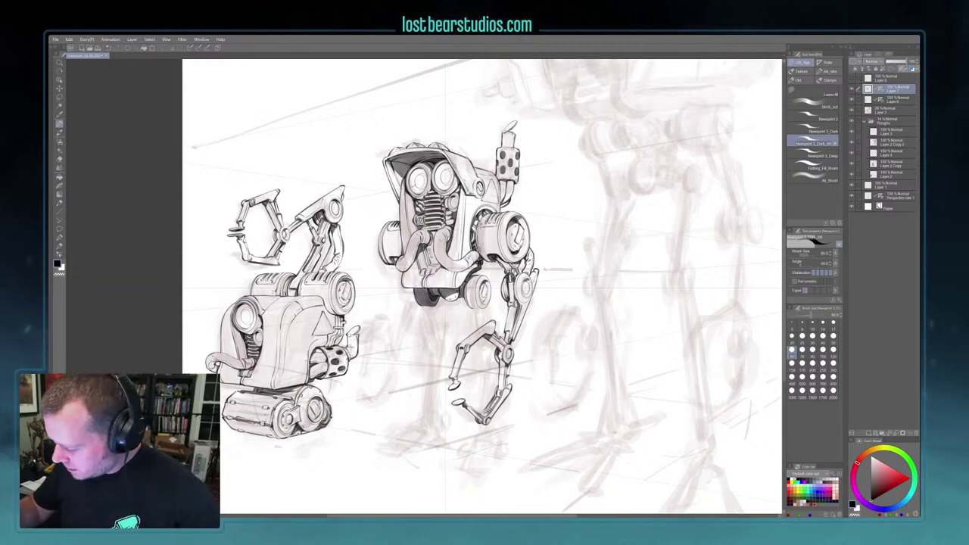
scroll(509, 480, "up", 1)
scroll(528, 458, "down", 1)
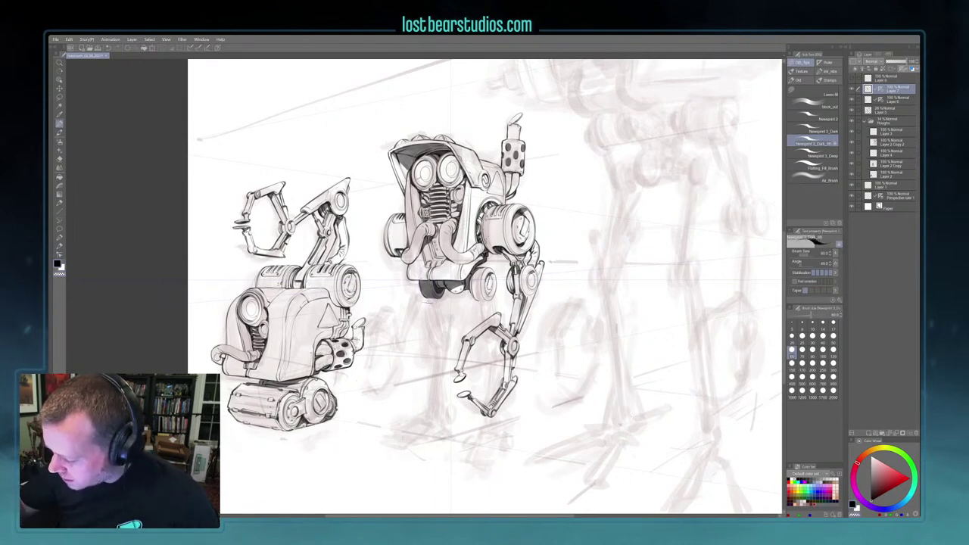
key("bracketright")
key("bracketright")
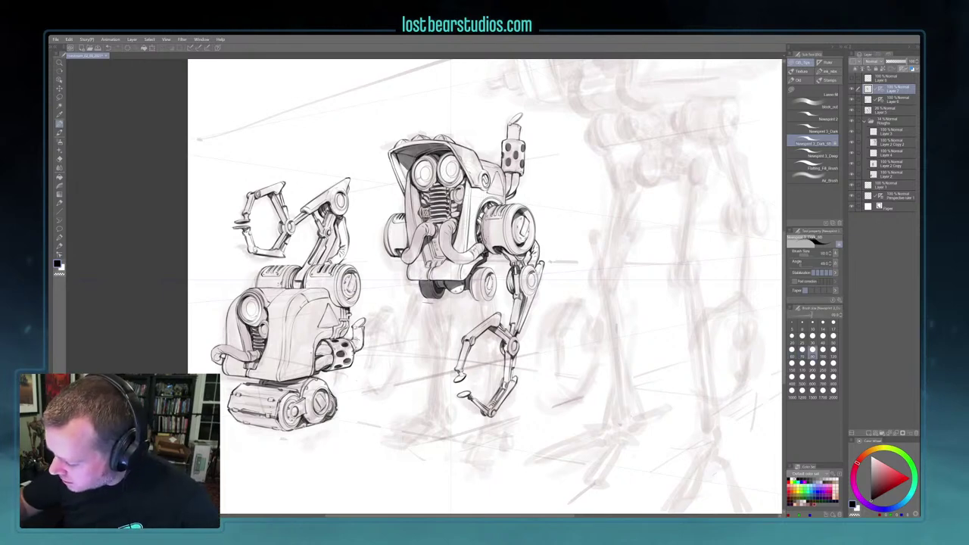
key("bracketright")
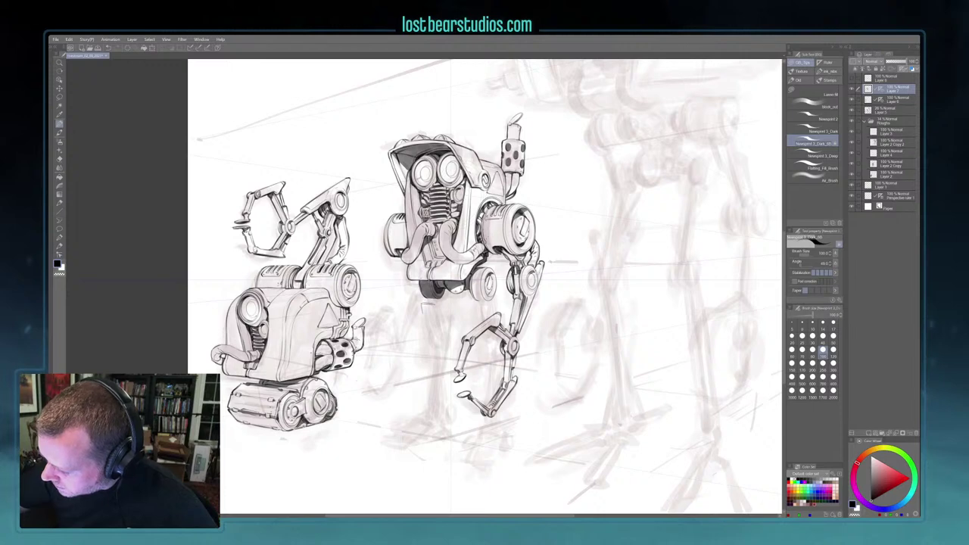
left_click_drag(422, 313, 436, 344)
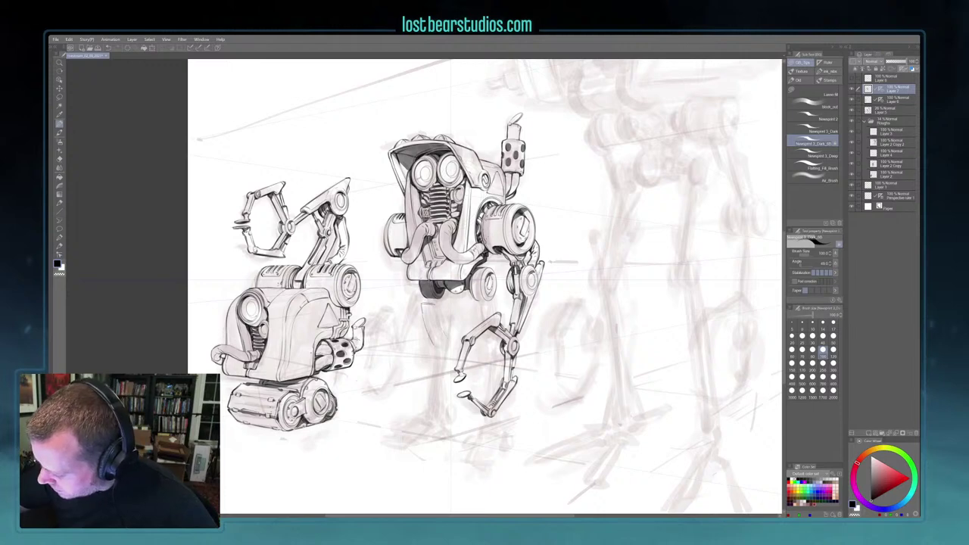
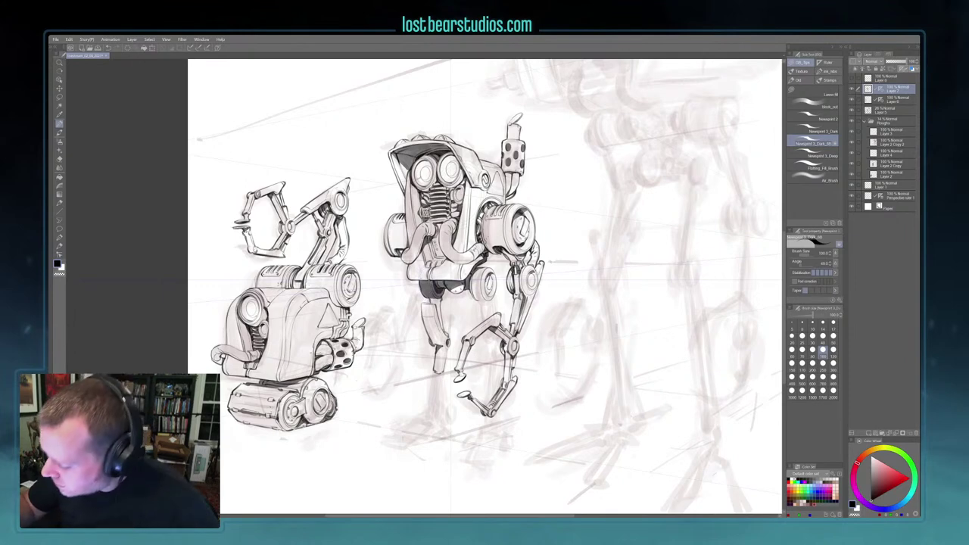
Darken the connector between hip and thigh with brush size 150, and draw a piston rod behind the thigh with brush size 100
key("]")
key("]")
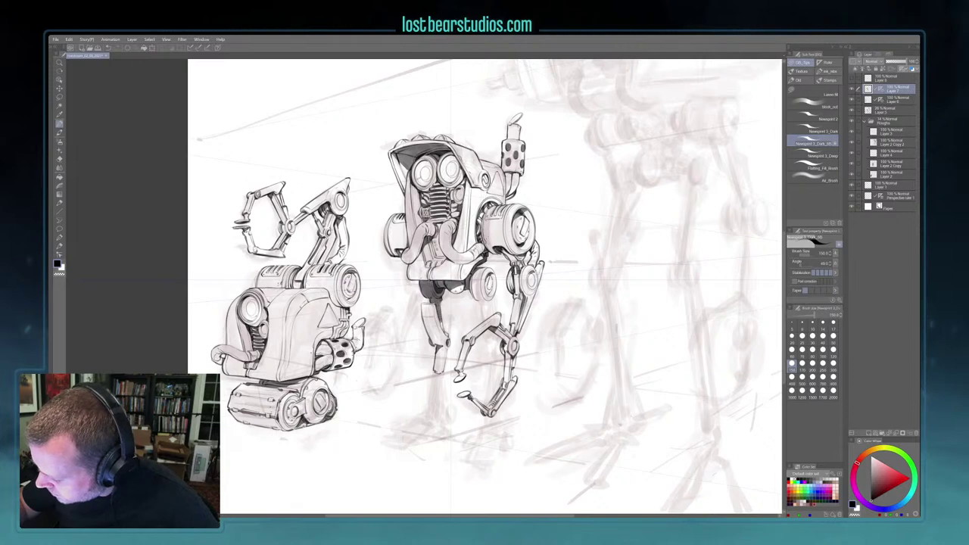
key("bracketleft")
key("bracketleft")
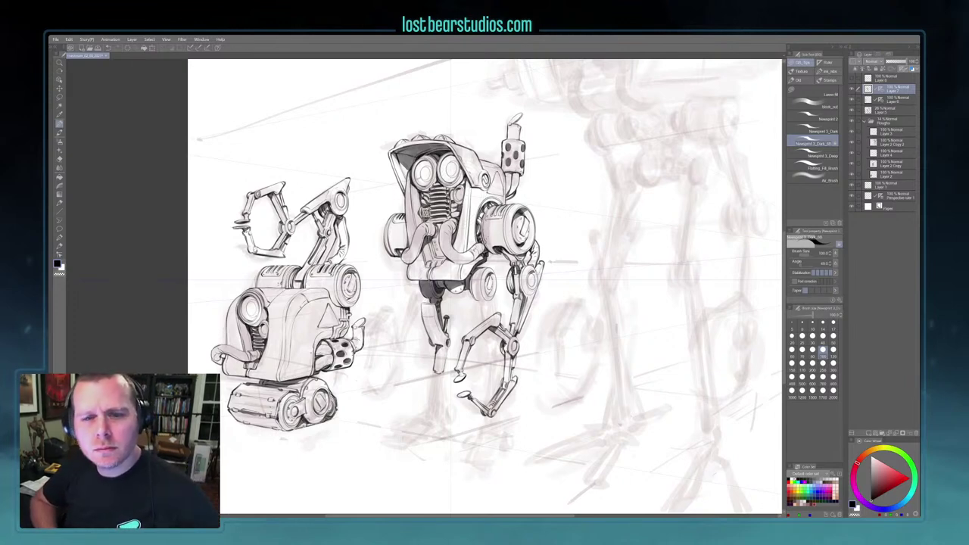
Set the brush size to 120 and outline the far foot's front toe, its knuckle and a smaller side toe on the ground
key("]")
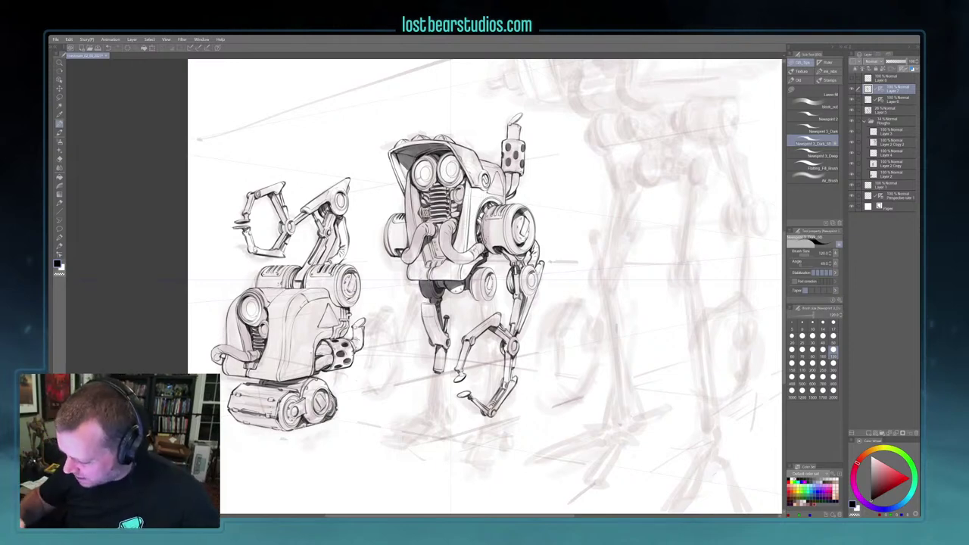
left_click_drag(600, 400, 598, 377)
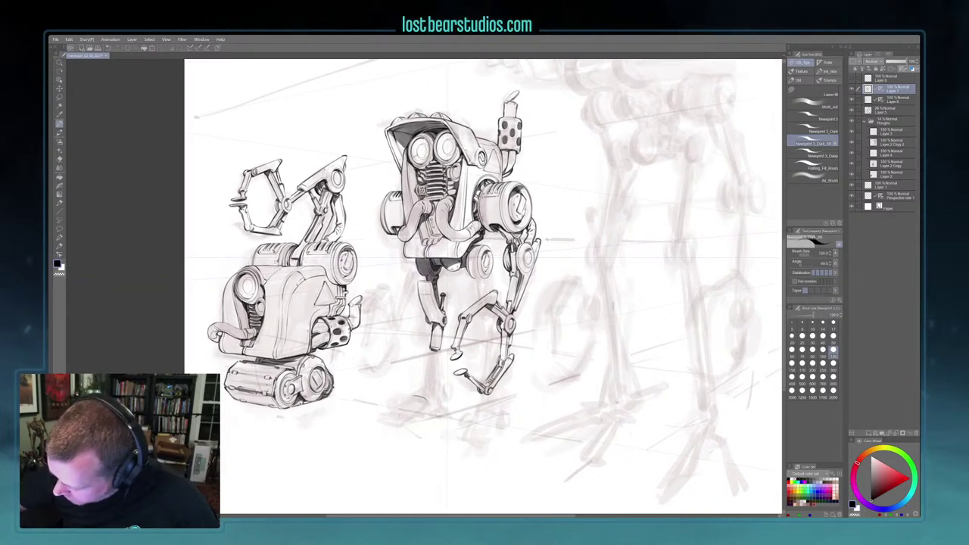
left_click_drag(378, 419, 396, 424)
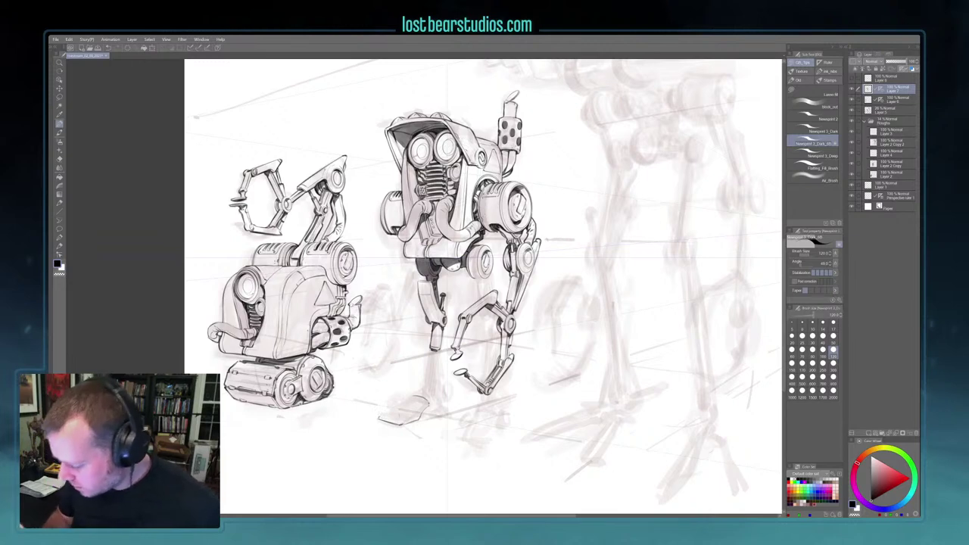
left_click_drag(398, 405, 413, 396)
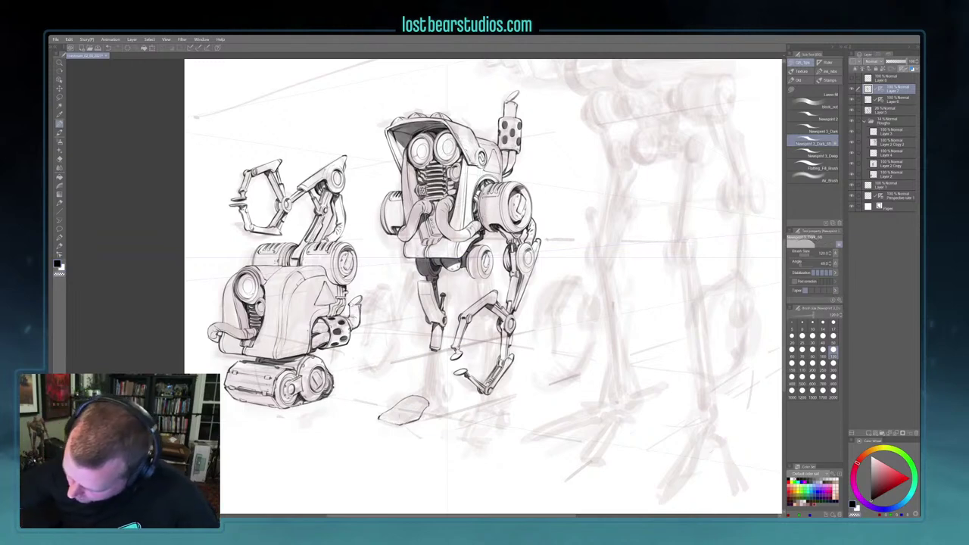
left_click_drag(378, 421, 399, 427)
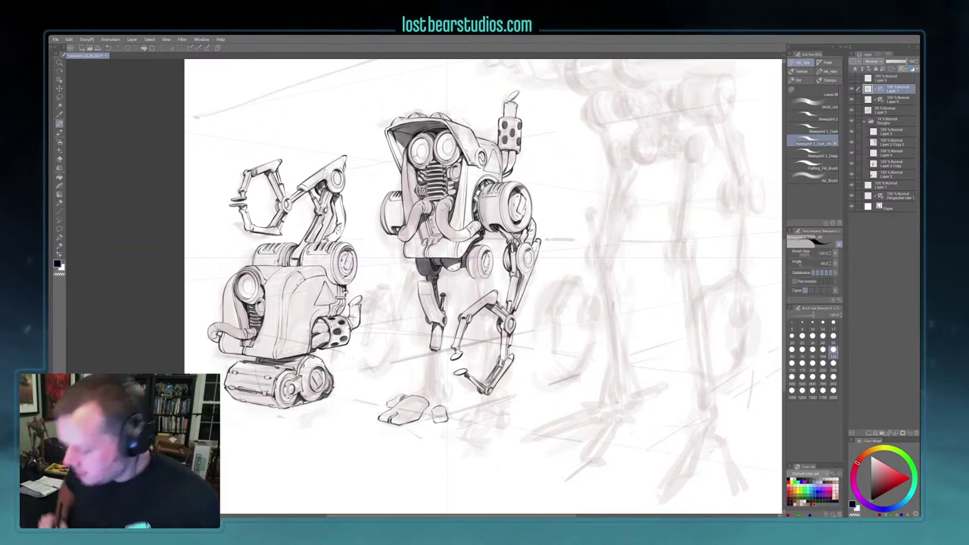
Set the brush size to 100 and draw the far foot's rear toes, its ruler-guided ankle disc and the lower shin
key("[")
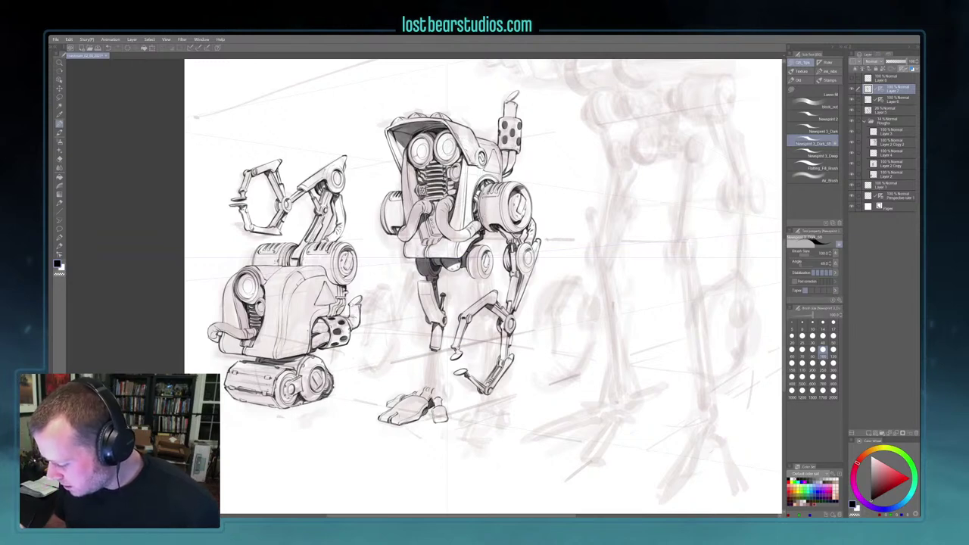
key("c")
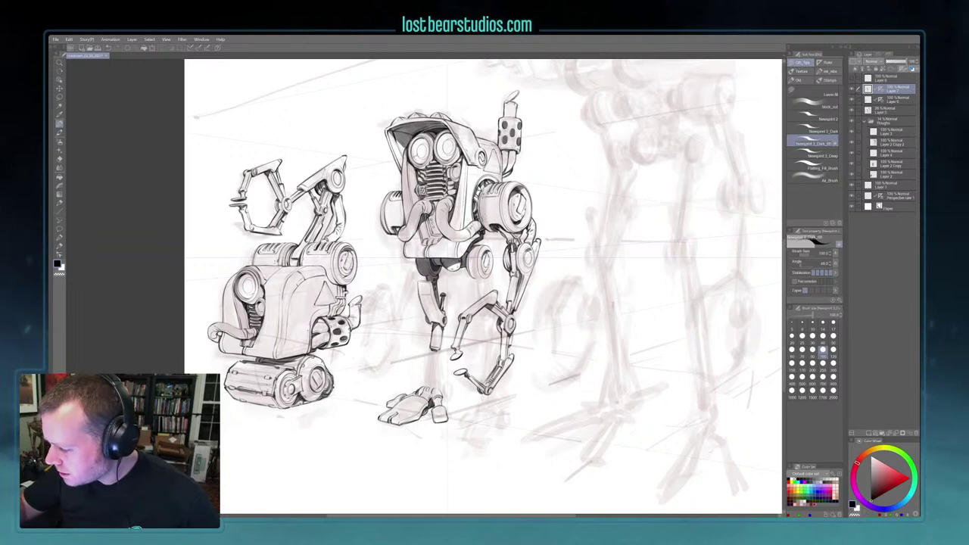
left_click(431, 255, "ctrl")
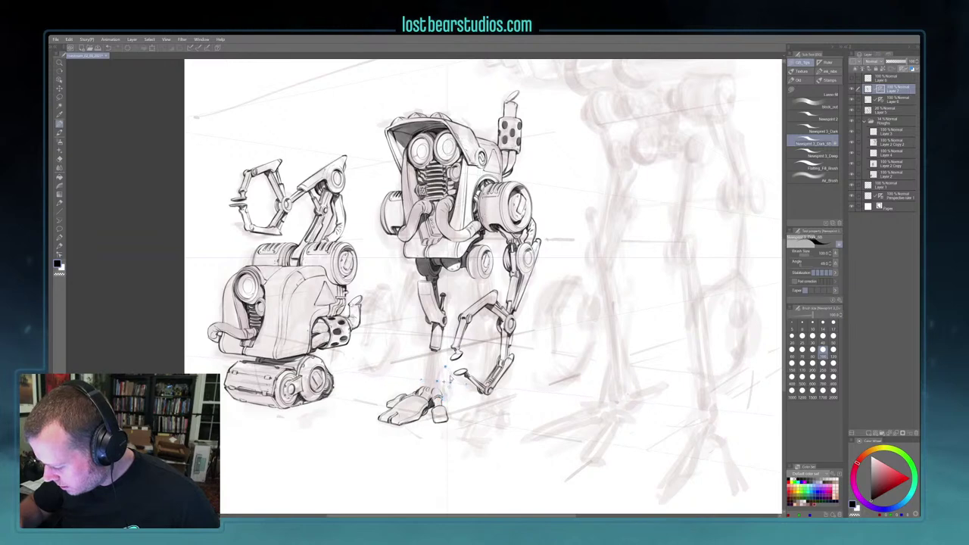
left_click_drag(449, 376, 445, 395)
key("ctrl+2")
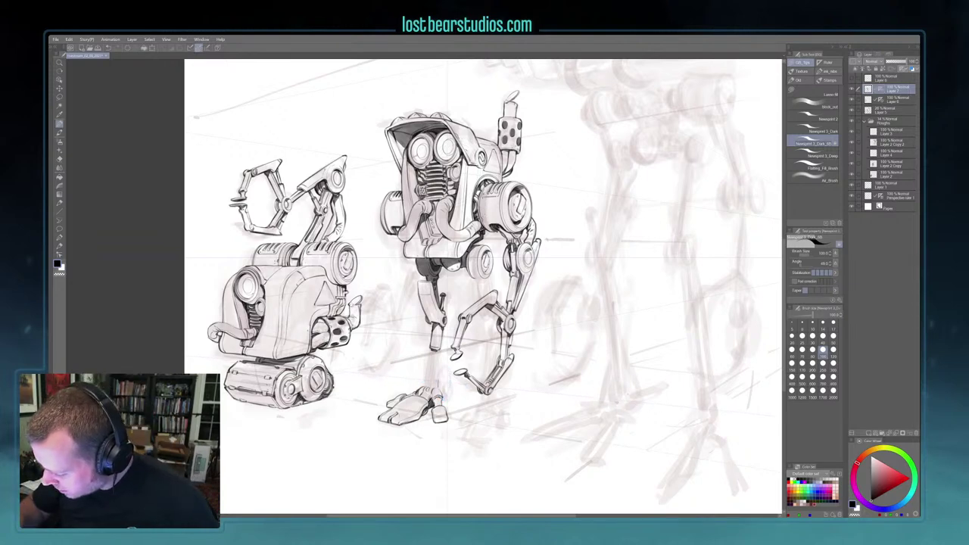
left_click_drag(445, 382, 440, 389)
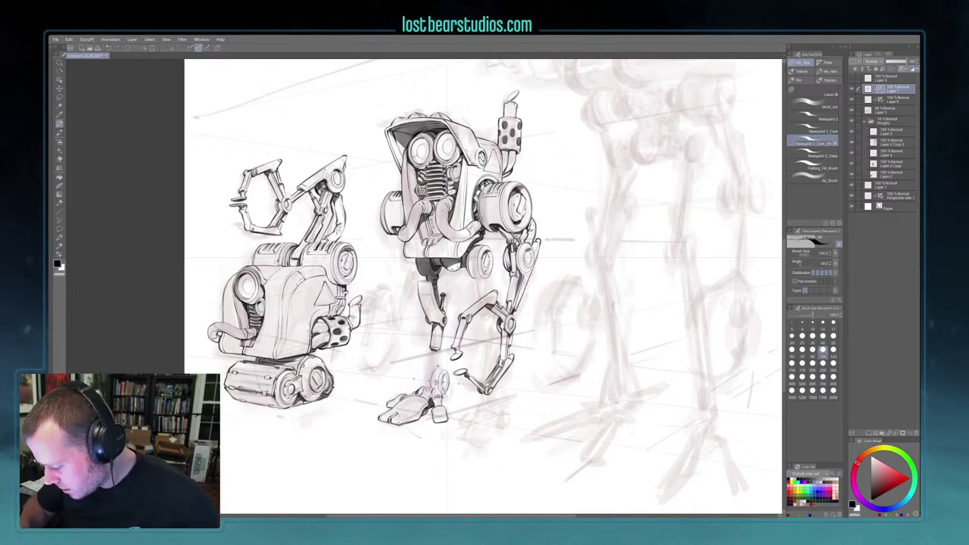
left_click_drag(443, 378, 419, 381)
key("ctrl+z")
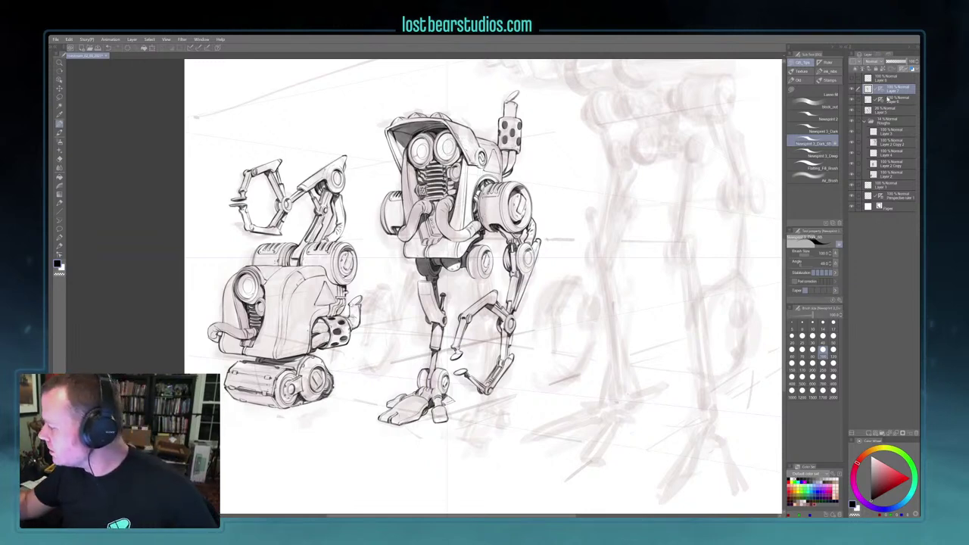
Fade the rough sketch by lowering the opacity of the Roughs folder and Layer 5, and reactivate Layer 7 for inking
left_click(887, 118)
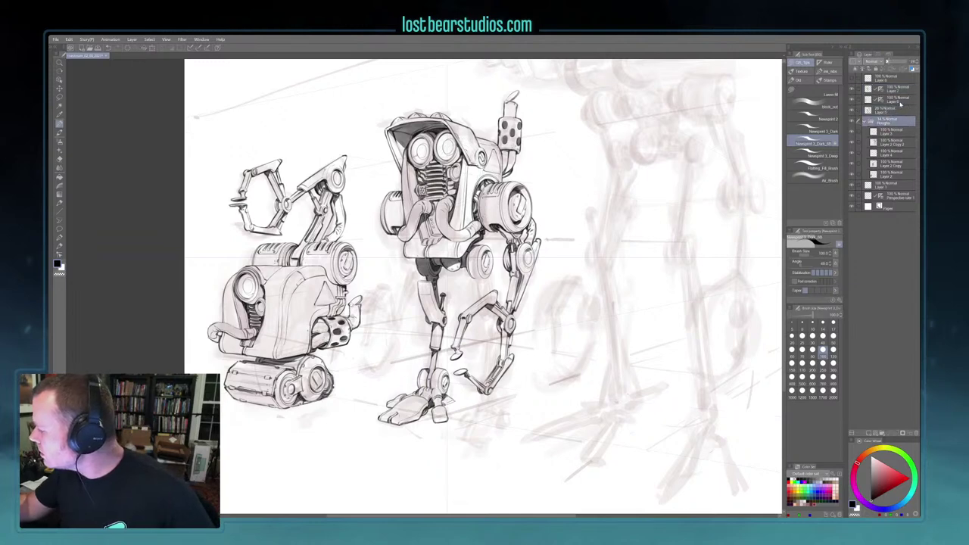
left_click_drag(888, 62, 889, 62)
left_click(887, 111)
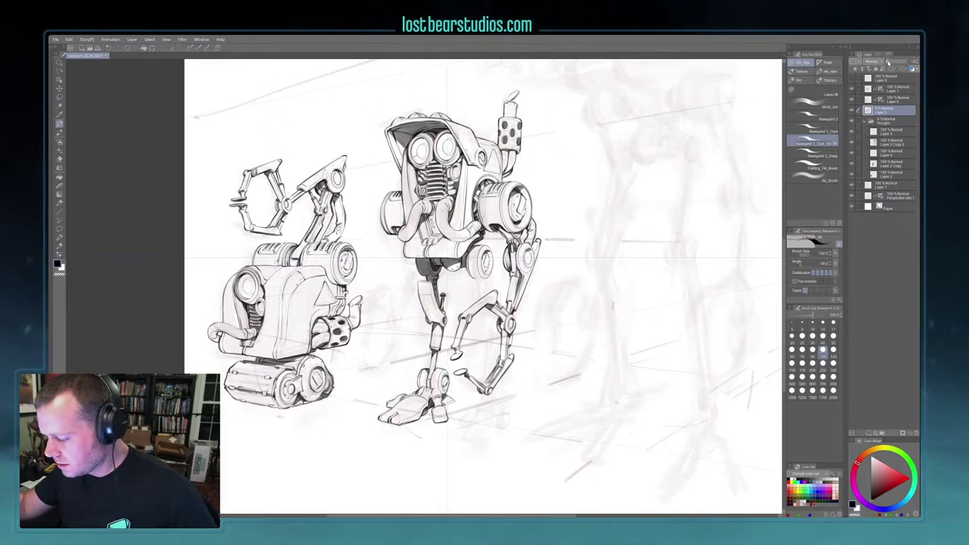
left_click(878, 87)
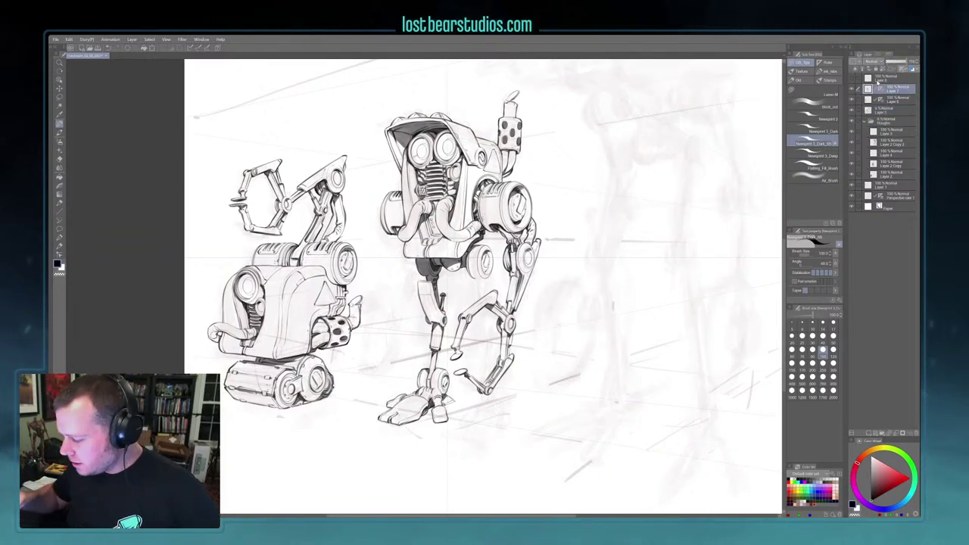
left_click(886, 100)
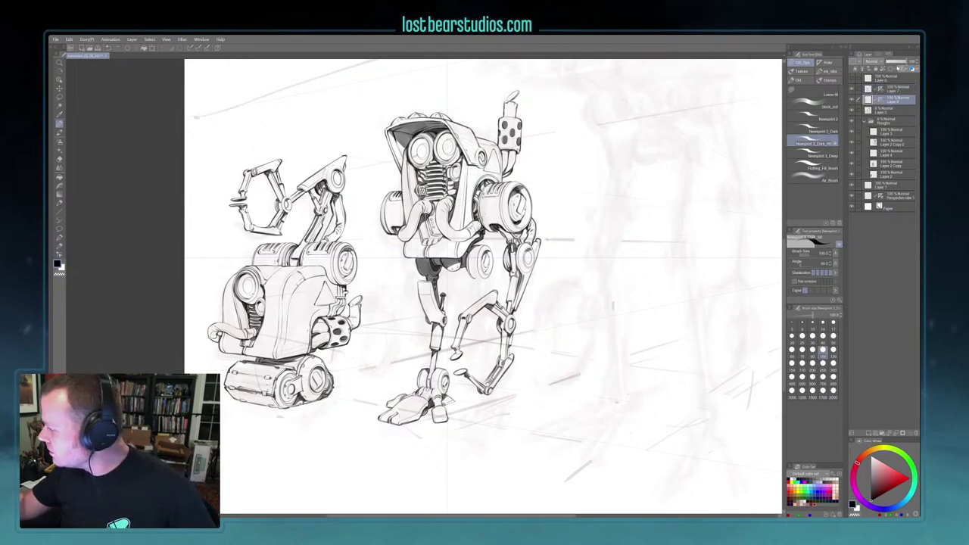
key("alt+bracketleft")
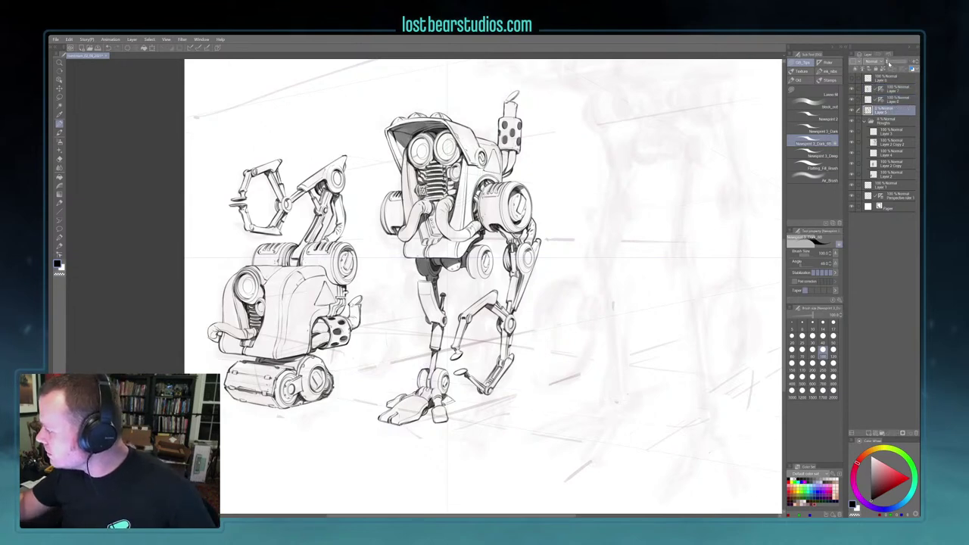
left_click(890, 63)
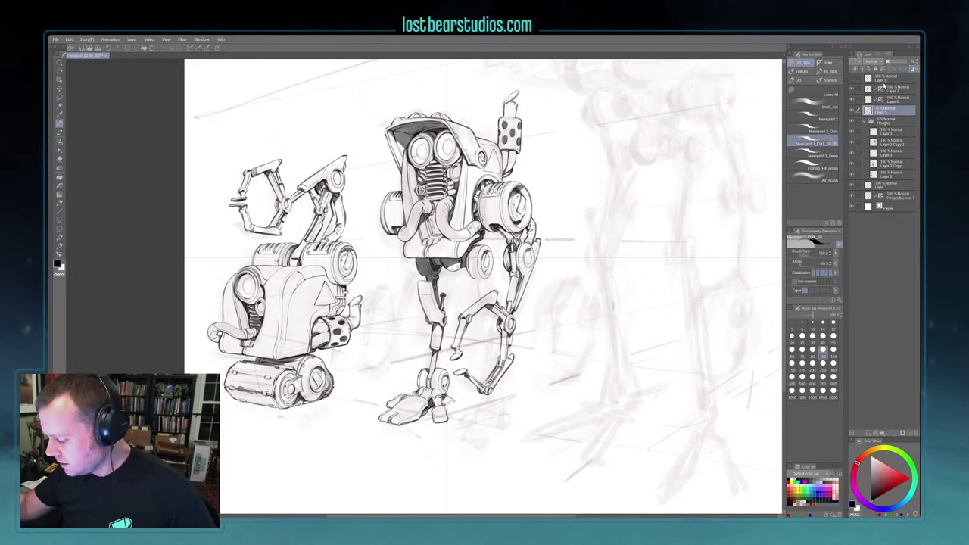
left_click(875, 89)
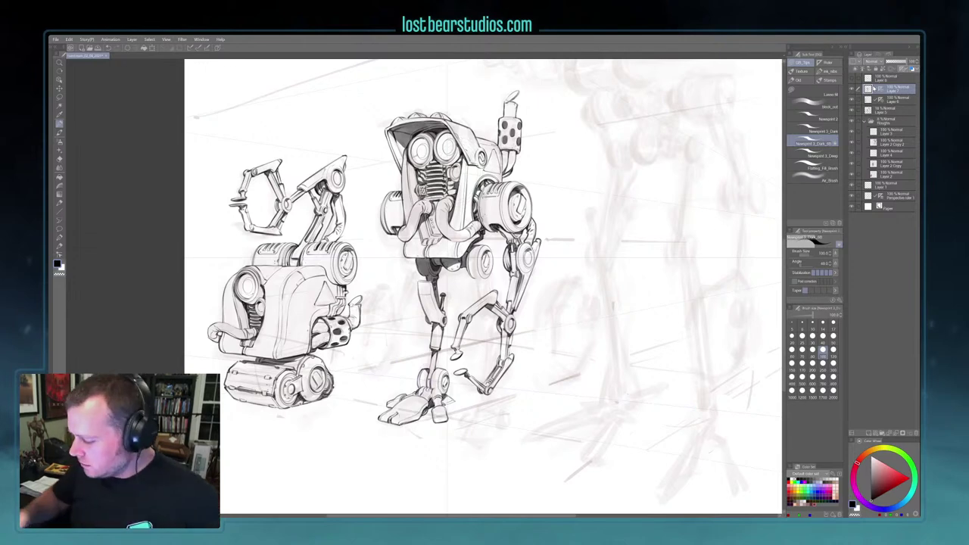
Save the drawing and ink the near leg's thigh, knee and upper shin behind the lowered arm, refining with brush sizes 70 and 80
key("ctrl+s")
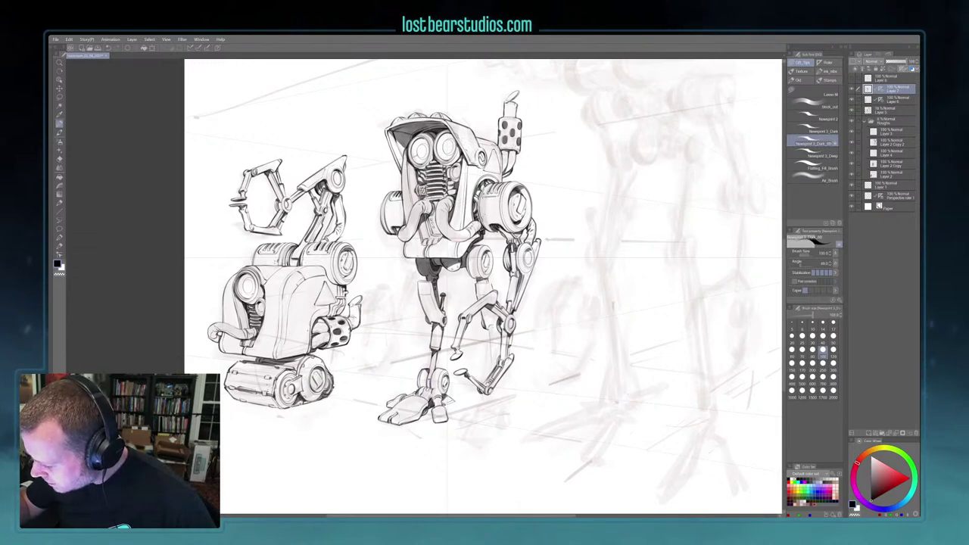
key("bracketleft")
key("bracketleft")
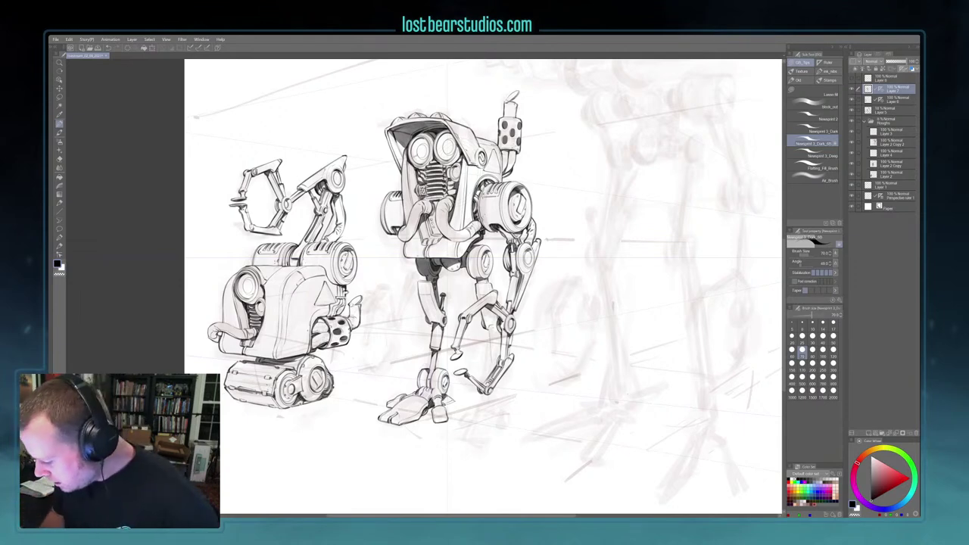
key("c")
key("x")
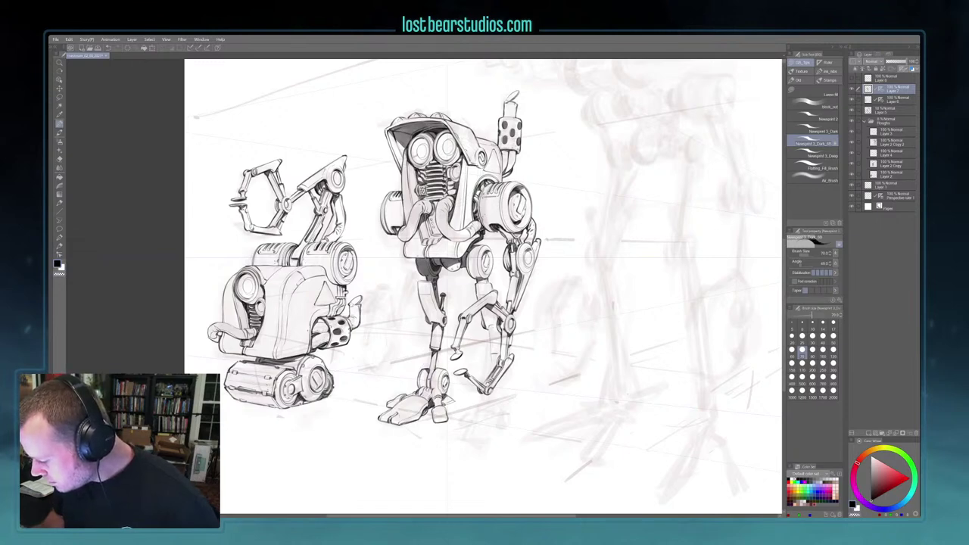
key("x")
key("x")
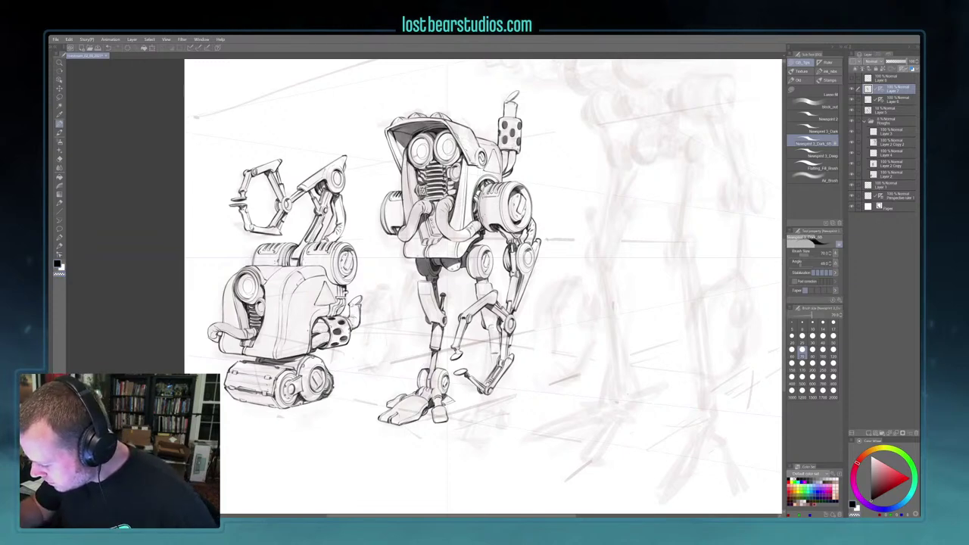
key("]")
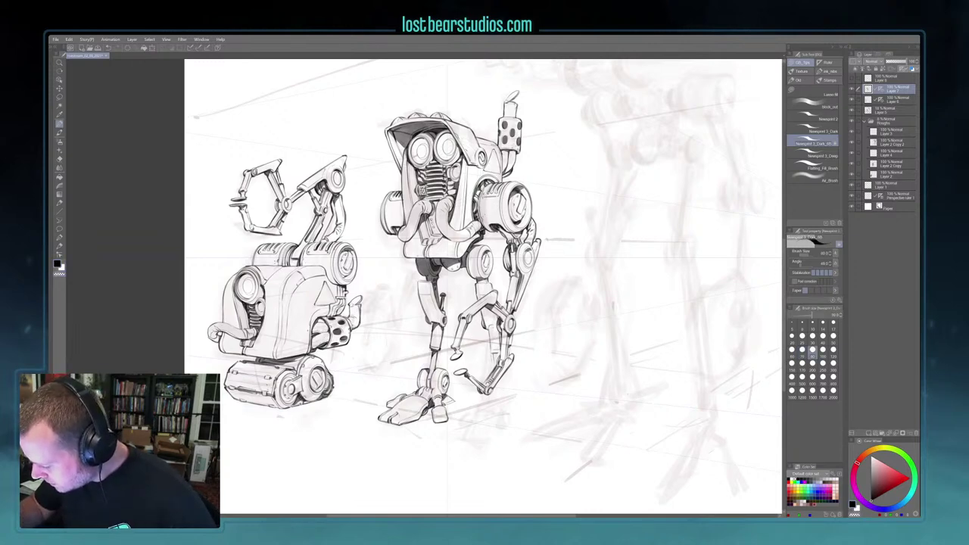
key("c")
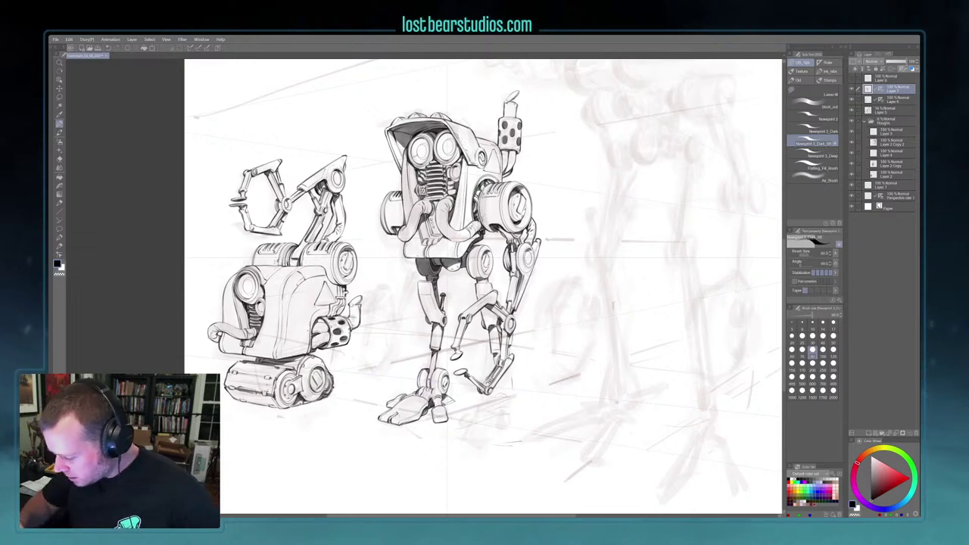
Outline the near foot's broad front toe on the ground, with a notch in its front edge and a rounded top
left_click_drag(489, 428, 486, 442)
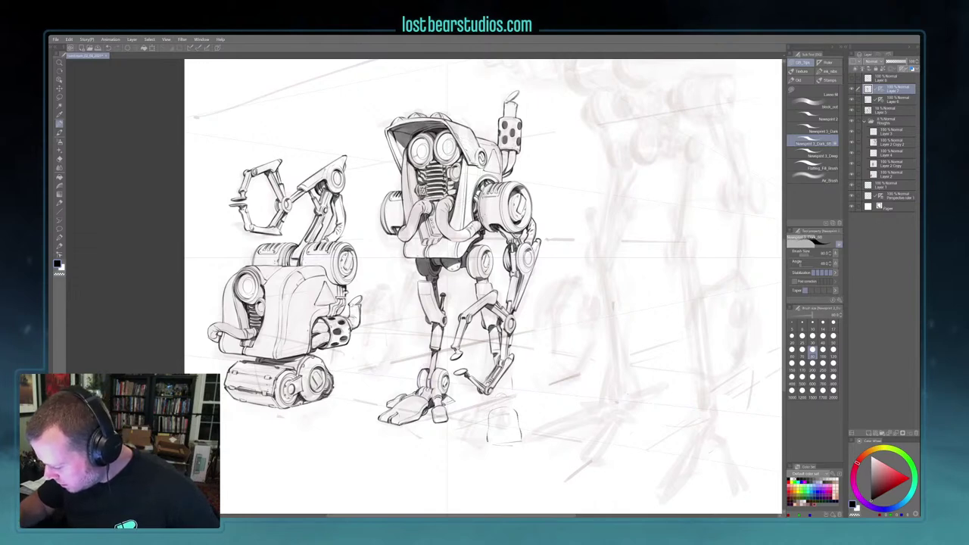
left_click_drag(495, 443, 521, 442)
key("ctrl+z")
key("c")
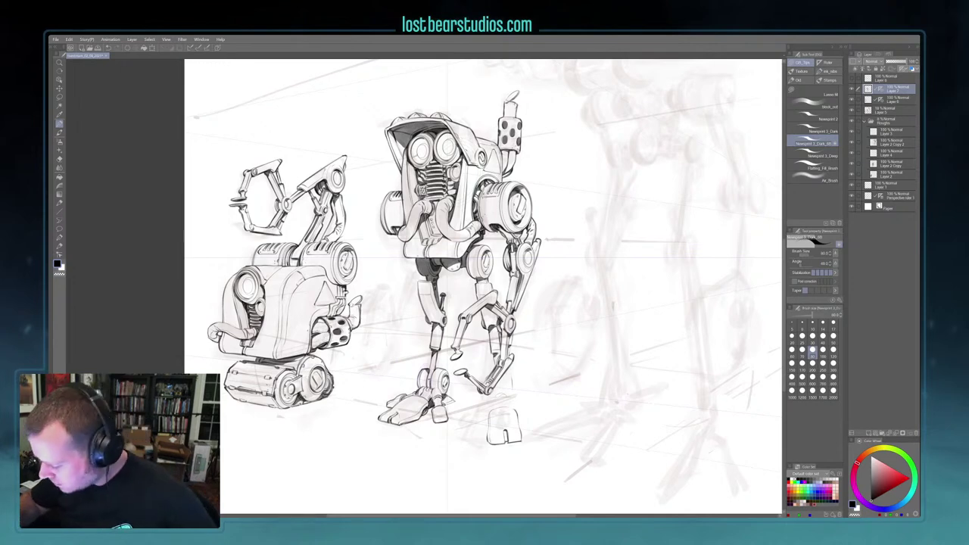
left_click_drag(493, 411, 517, 411)
key("ctrl+z")
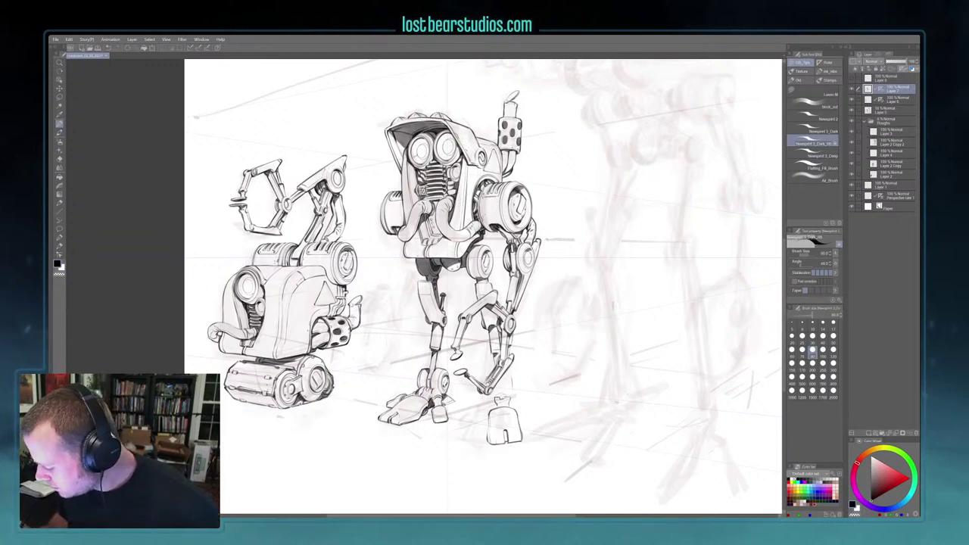
Draw the near foot's pointed side toes and darken the joints where they meet the ankle base
key("c")
key("c")
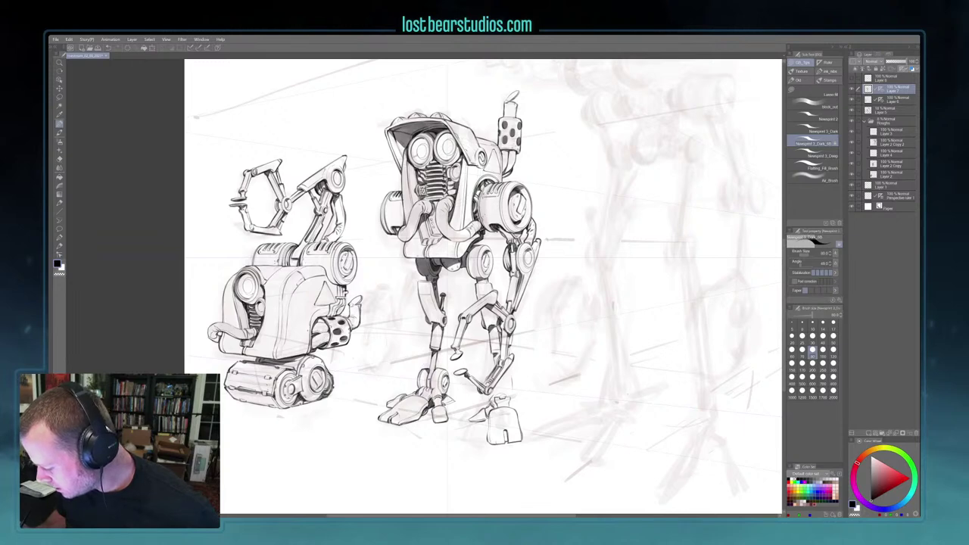
key("c")
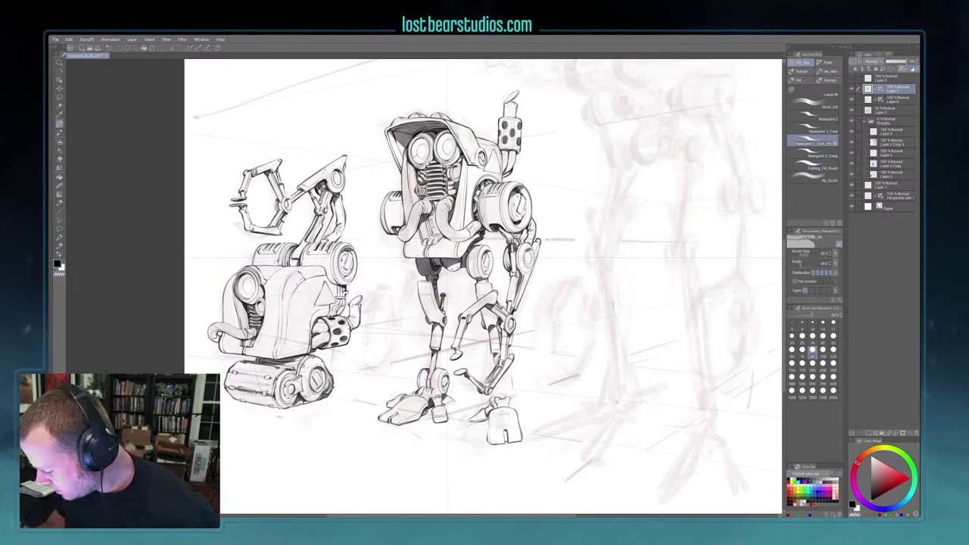
key("c")
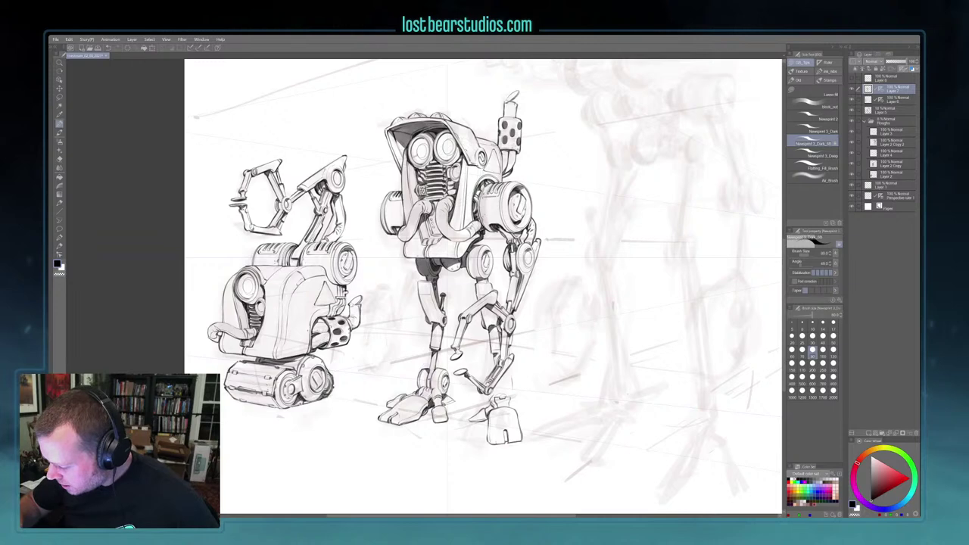
key("x")
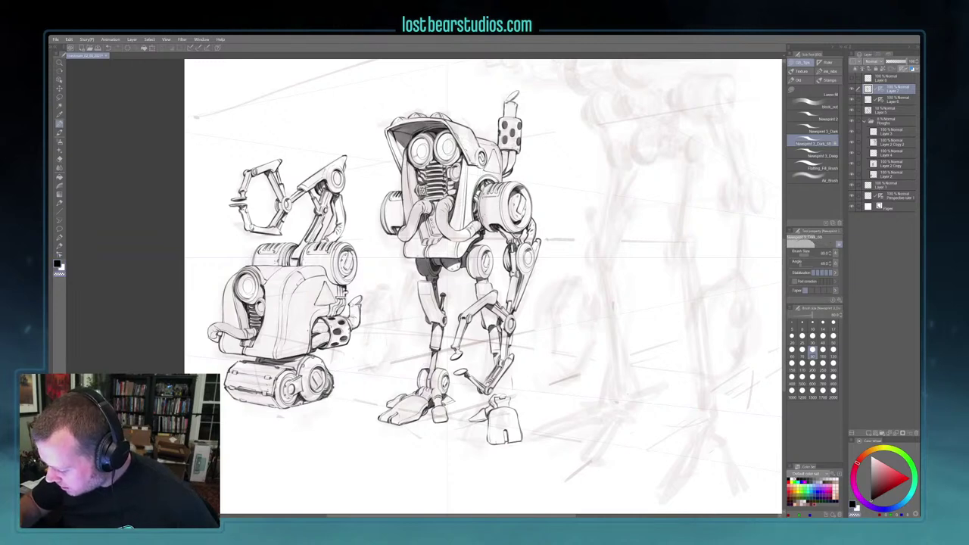
key("x")
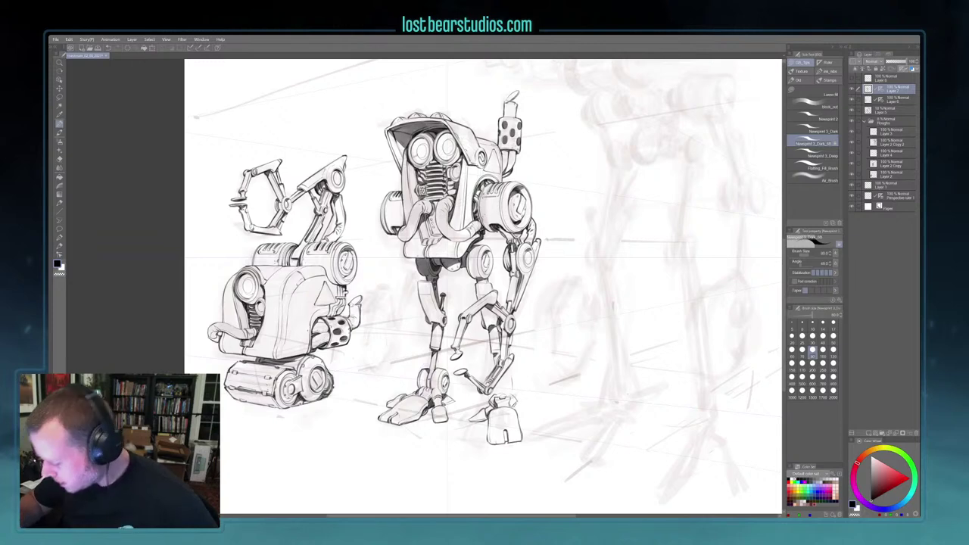
left_click_drag(592, 400, 571, 381)
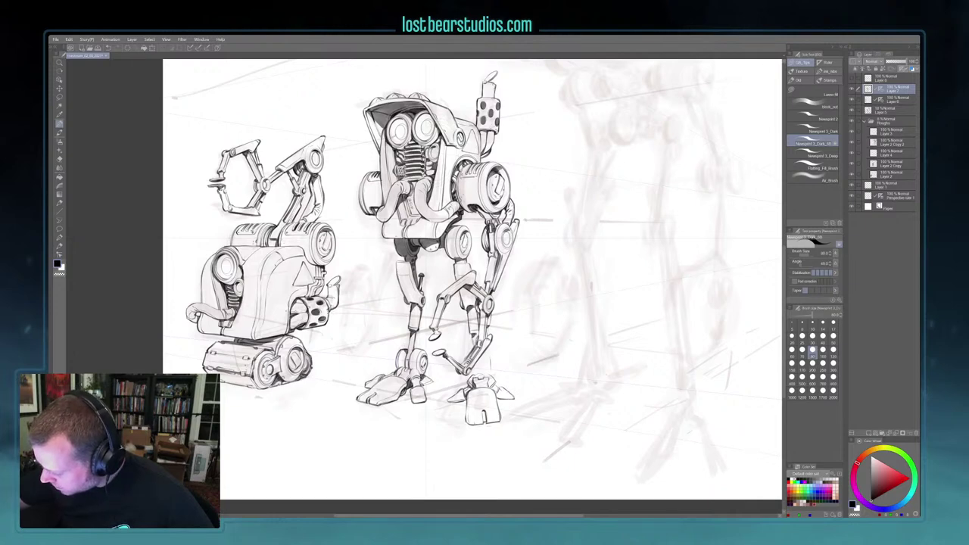
Draw the near leg's ankle joint and lower shin between the foot and the lowered claw
key("c")
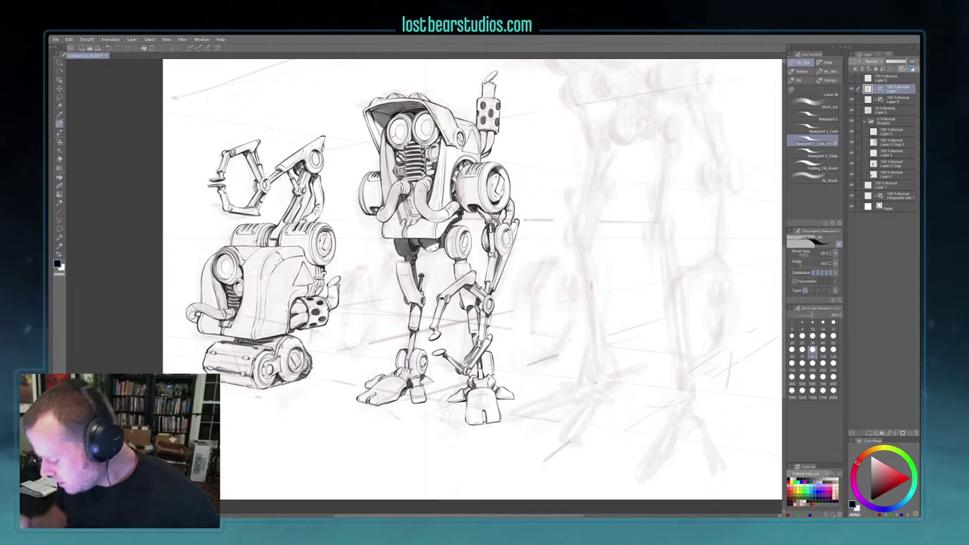
key("ctrl+minus")
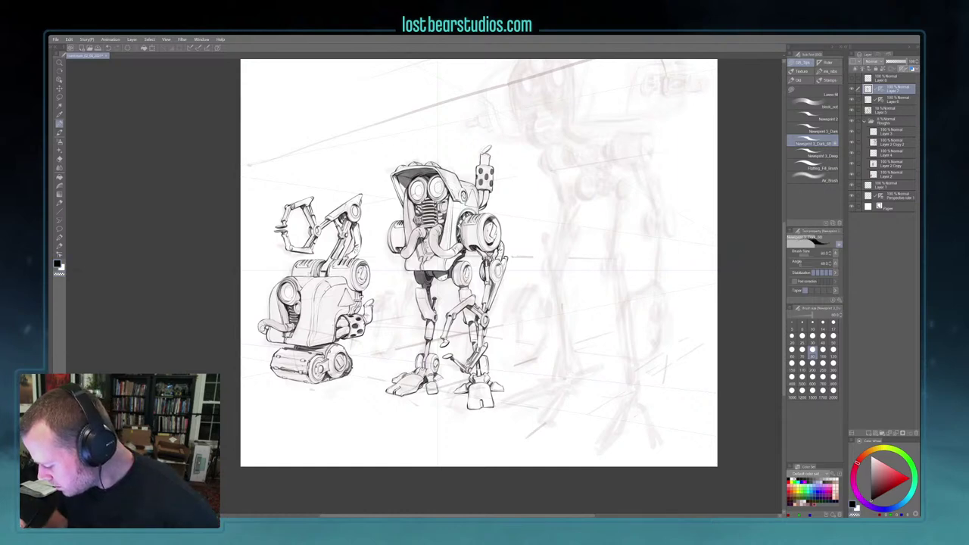
key("c")
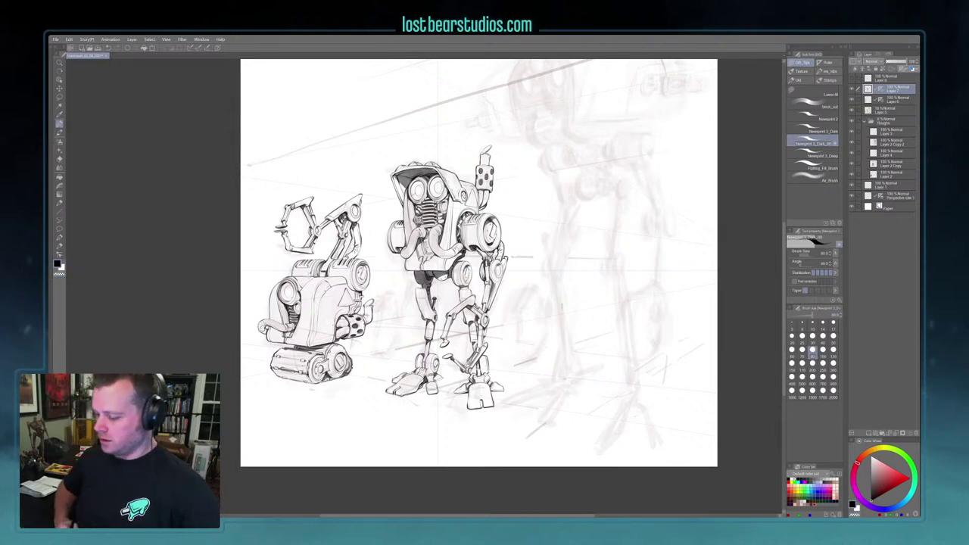
scroll(478, 405, "up", 1)
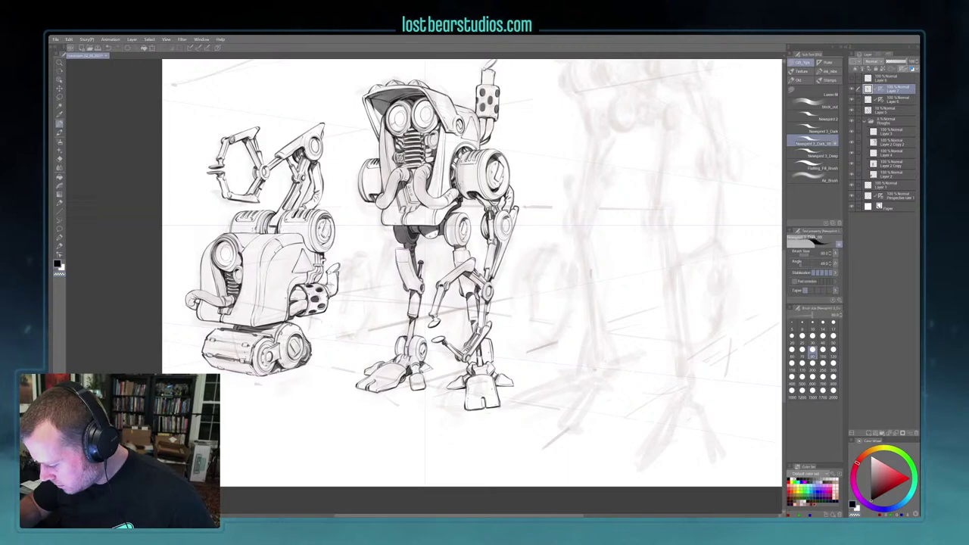
Paint a solid dark part hanging under the torso beside the far thigh with brush size 170, and reduce the brush size to 120
left_click_drag(539, 299, 544, 311)
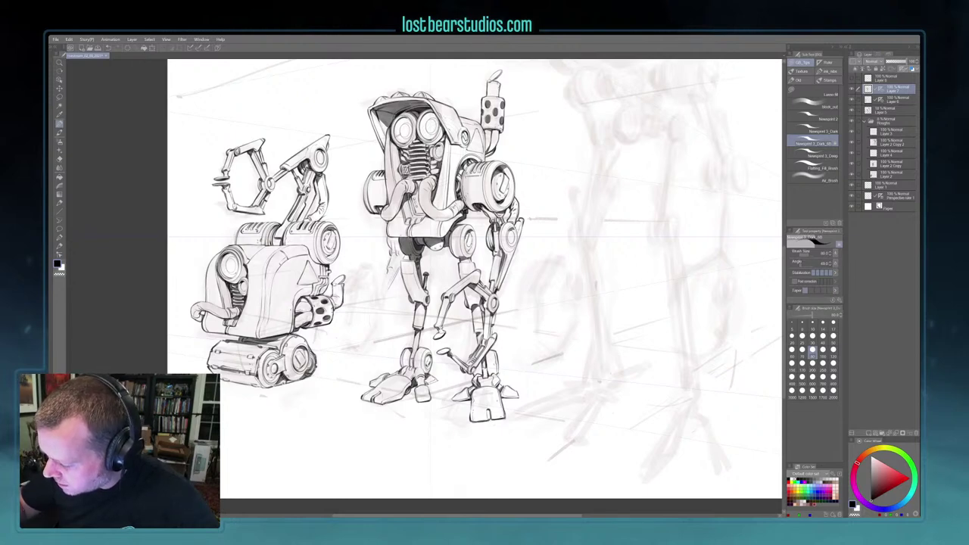
key("bracketright")
key("bracketright")
key("bracketright")
key("bracketright")
mouse_move(391, 272)
left_mouse_down()
mouse_move(384, 288)
mouse_move(398, 269)
mouse_move(388, 278)
mouse_move(387, 250)
left_mouse_up()
left_click_drag(391, 236, 389, 252)
left_click_drag(400, 239, 391, 269)
left_click_drag(394, 261, 388, 277)
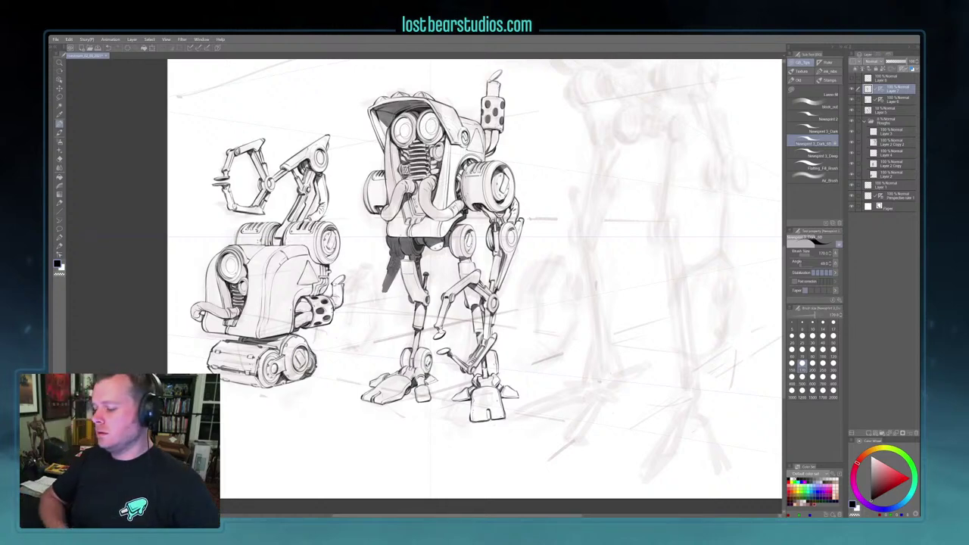
key("bracketleft")
key("bracketleft")
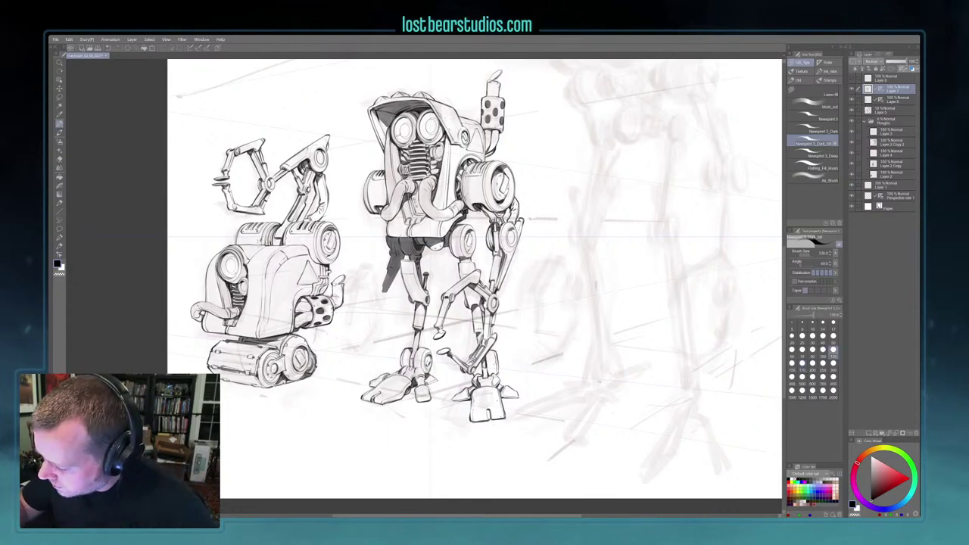
Draw the far arm's claw knuckle and first slim finger between the tracked robot and the dark part, reducing the brush size to 100
left_click_drag(377, 207, 382, 213)
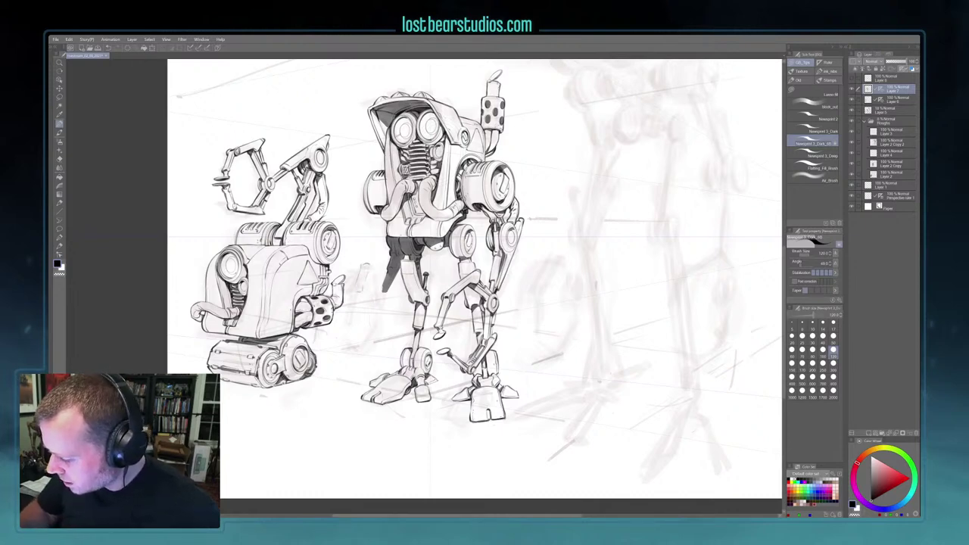
key("c")
key("c")
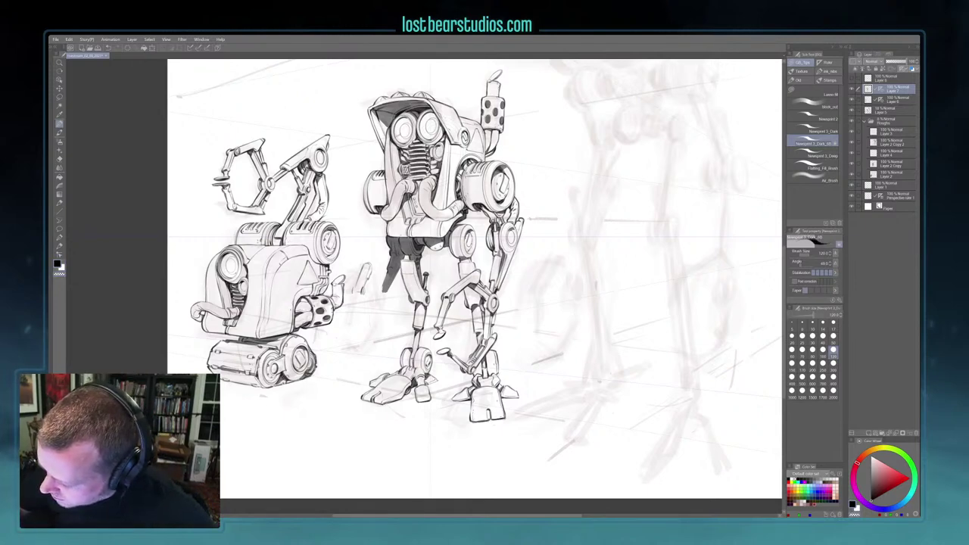
key("bracketright")
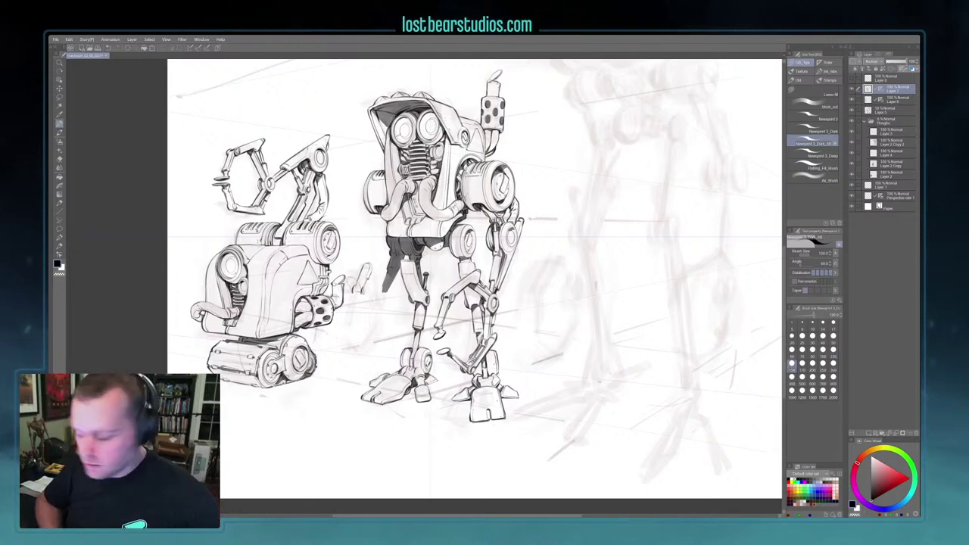
key("bracketleft")
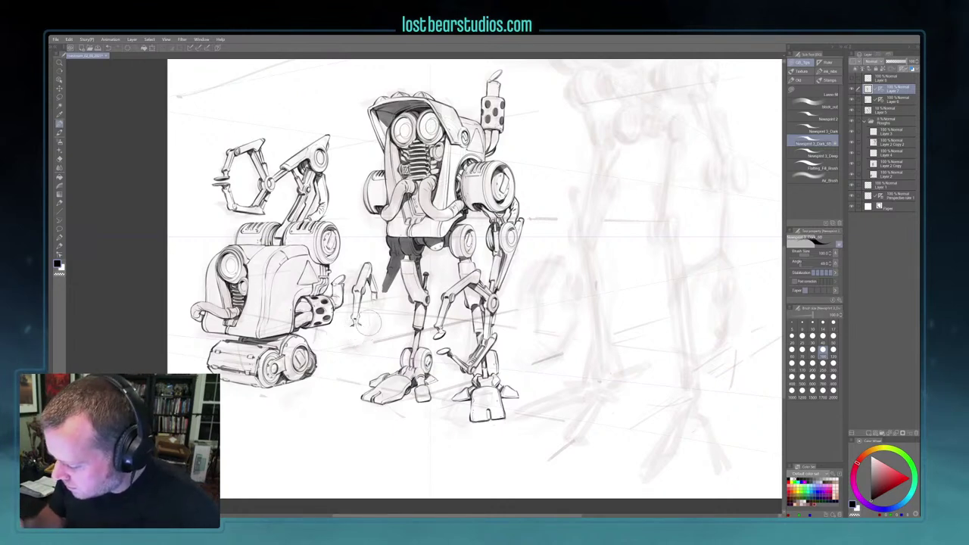
Draw the rounded tip at the lower end of the far claw's first finger
left_click_drag(367, 322, 387, 331)
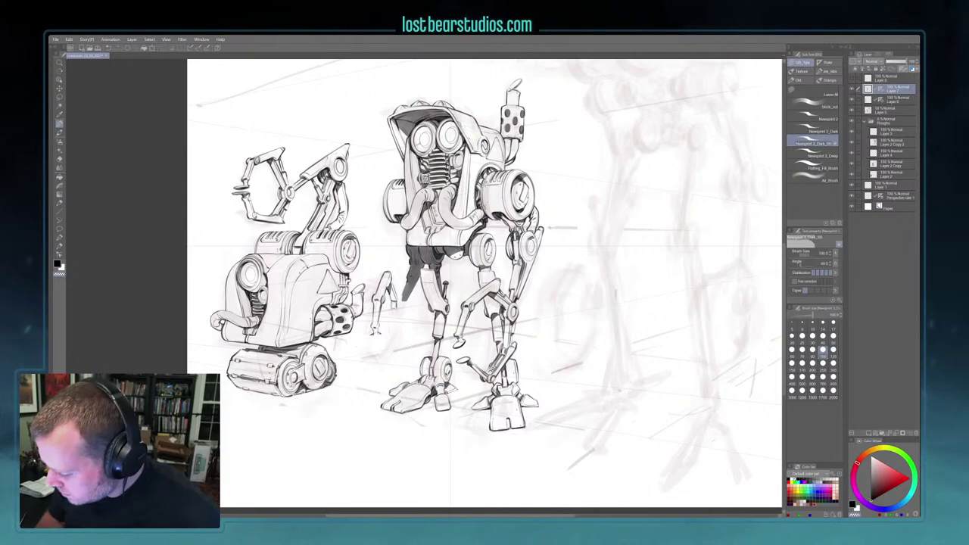
key("c")
left_click_drag(370, 338, 378, 340)
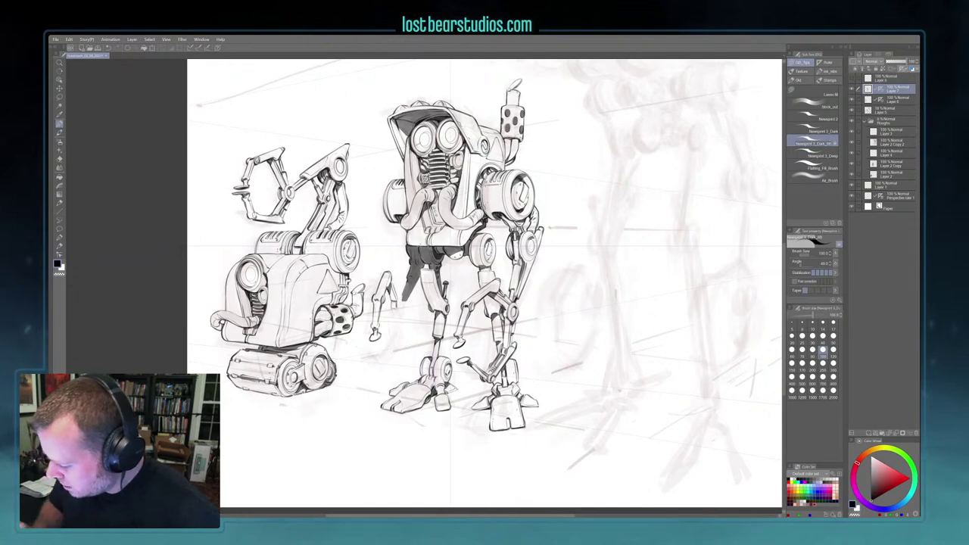
Draw the far claw's second finger with a flat pad at its foot and a jointed shaft rising toward the dark part
left_click_drag(370, 349, 382, 352)
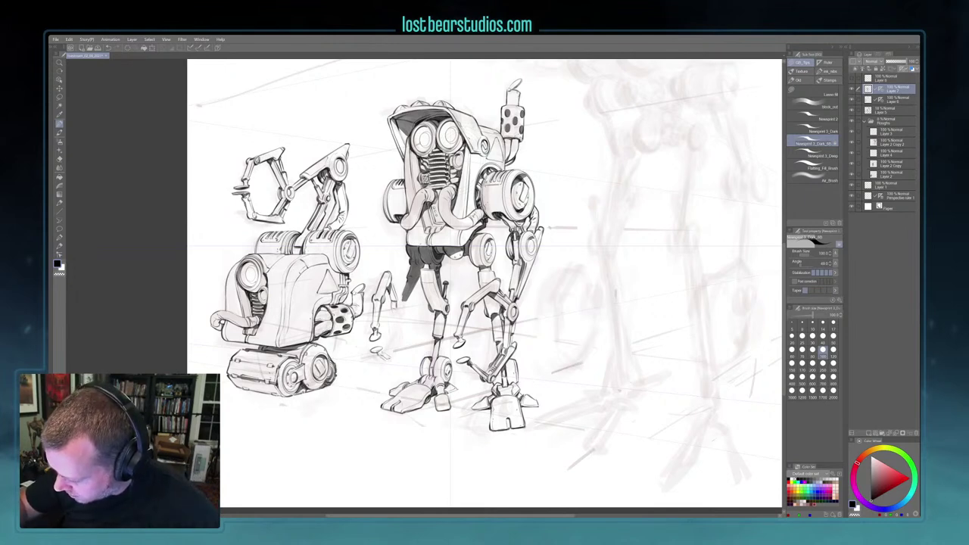
key("c")
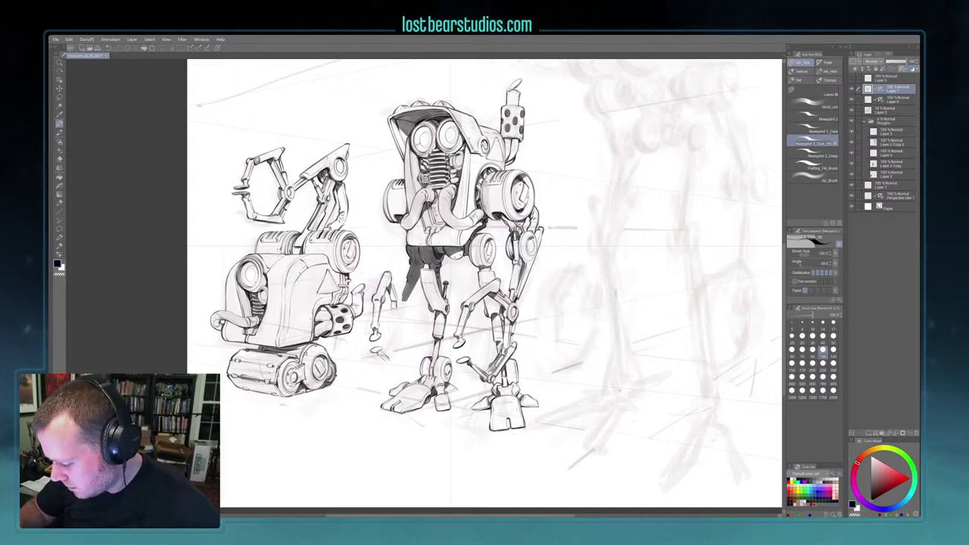
key("x")
key("x")
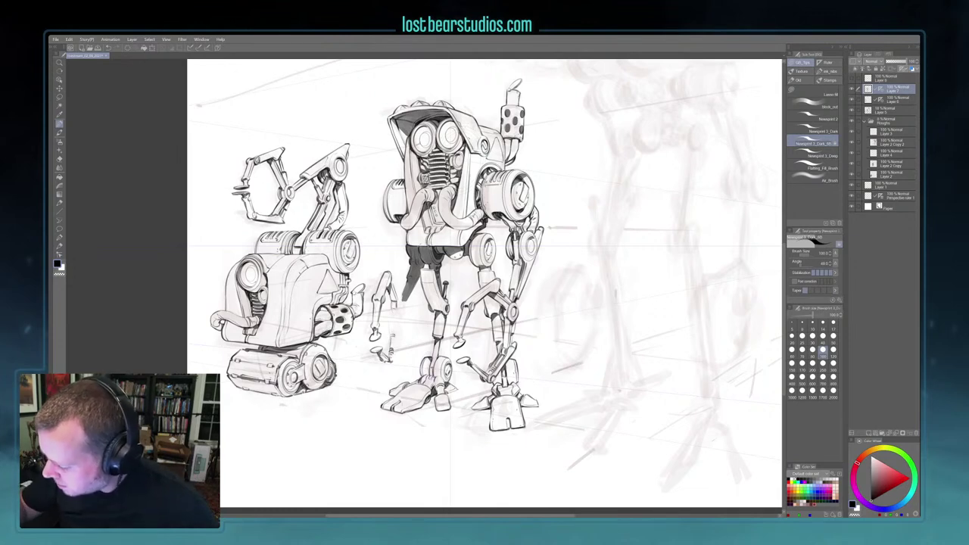
left_click_drag(392, 312, 393, 331)
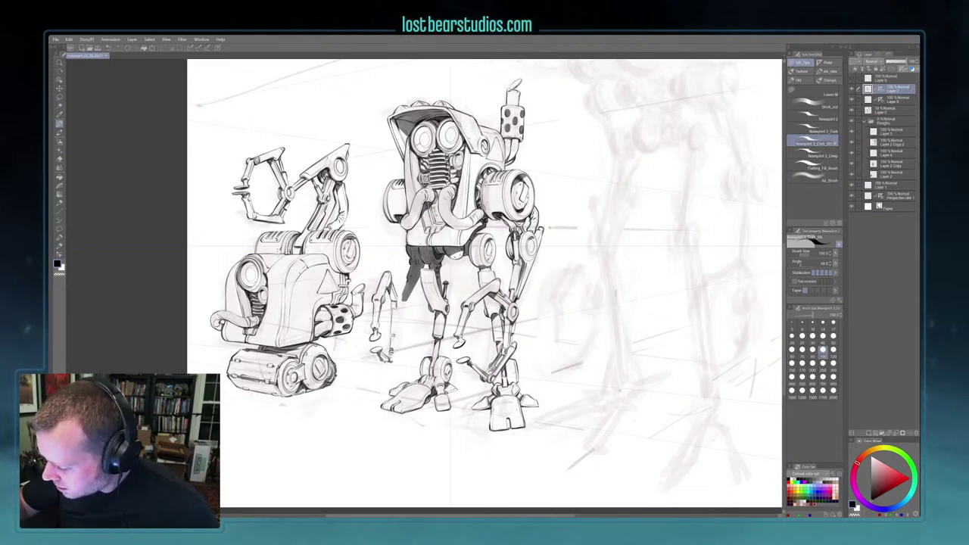
left_click_drag(403, 300, 399, 309)
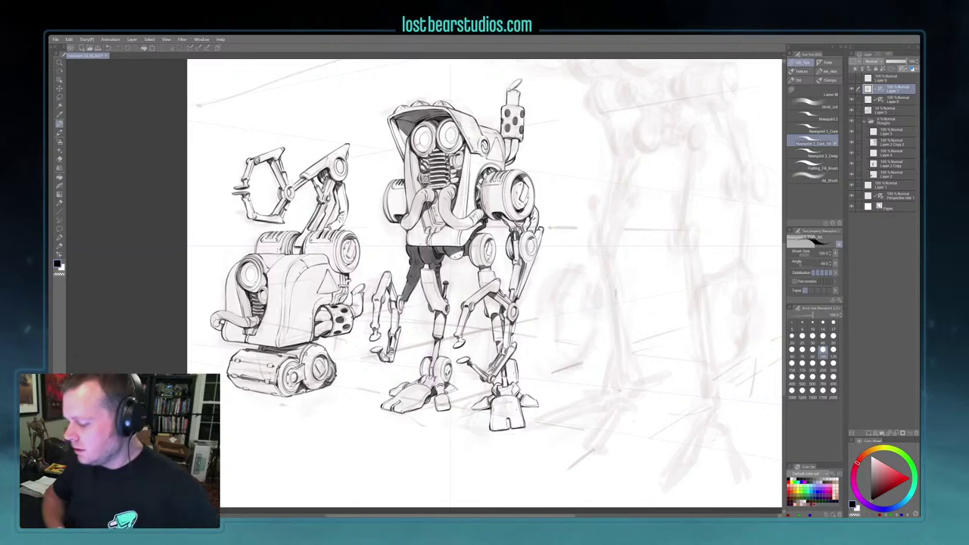
Save the drawing with the middle robot's line art in place
key("ctrl+minus")
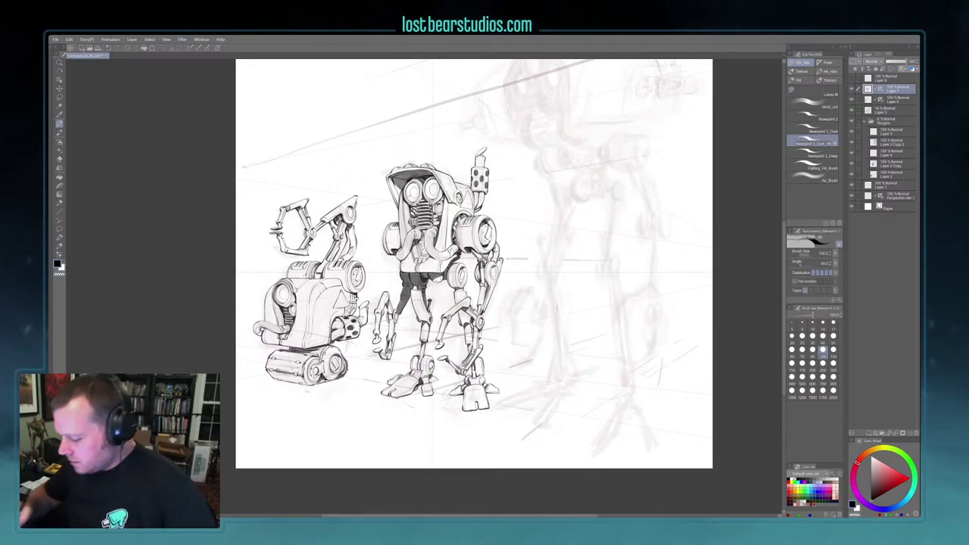
key("c")
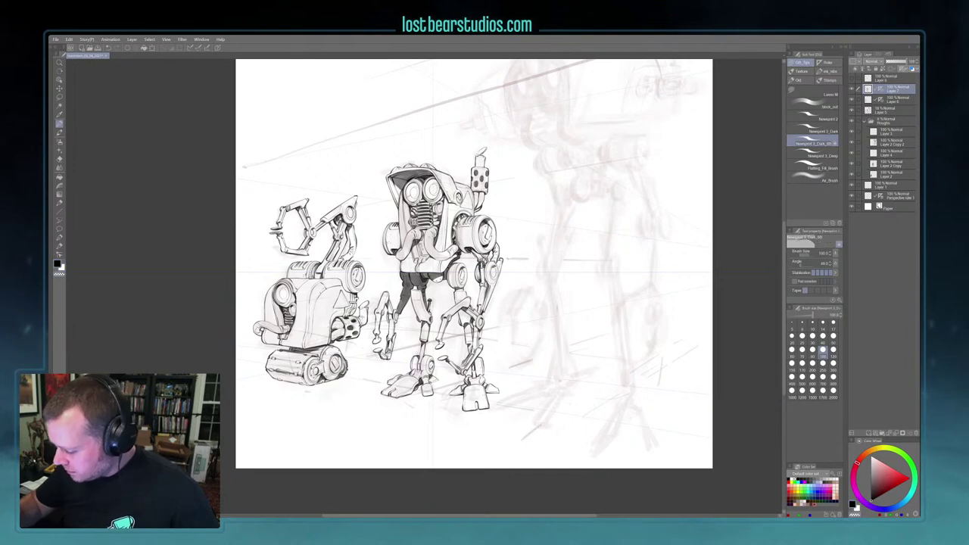
key("x")
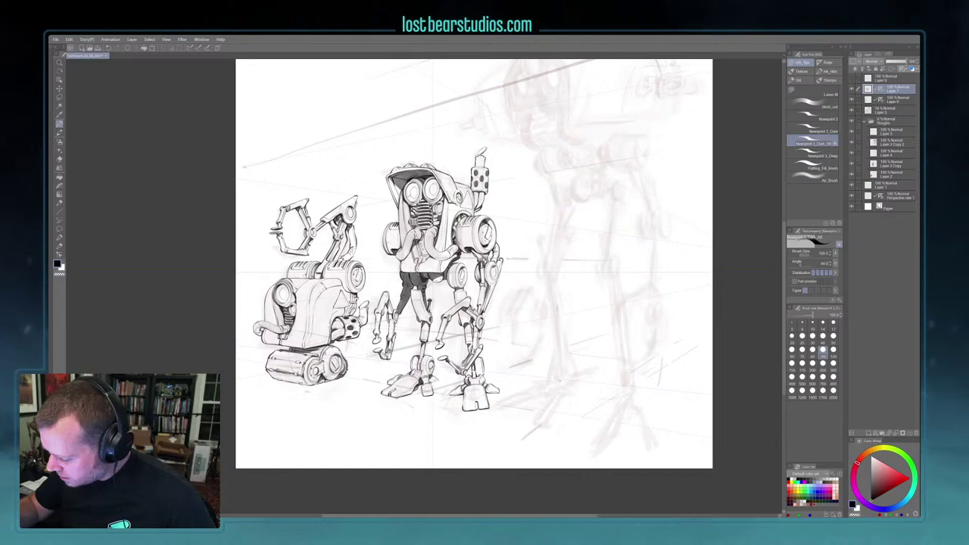
left_click_drag(676, 286, 618, 327)
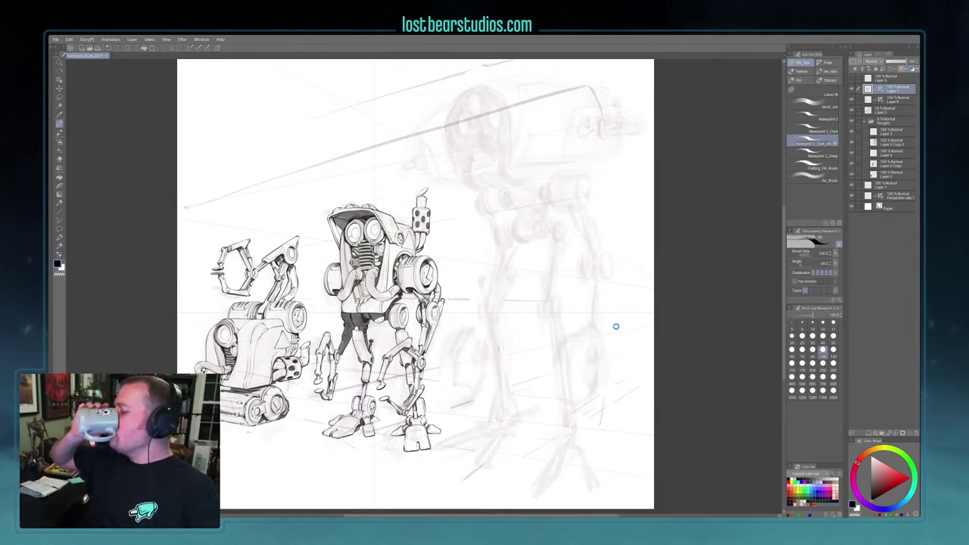
key("ctrl+s")
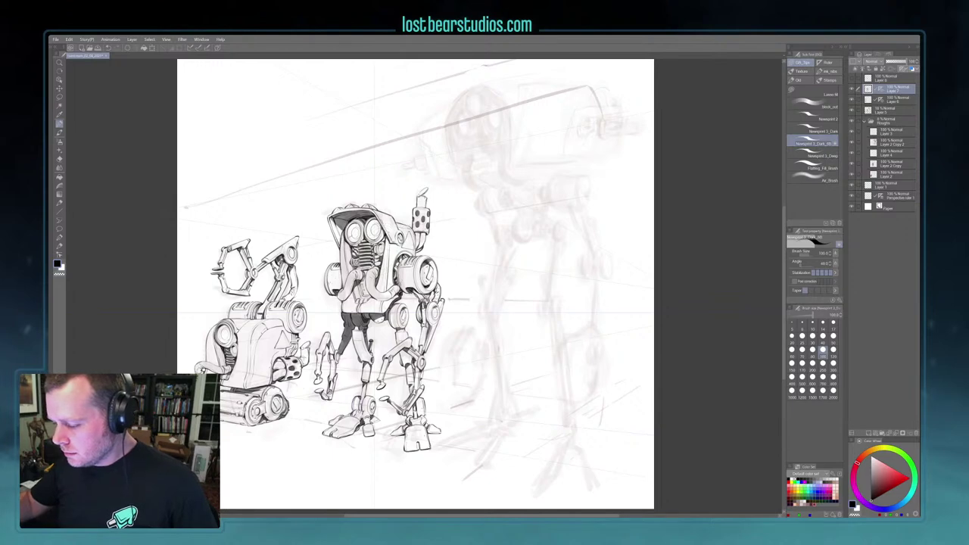
Snap to the ellipse ruler and ink the first elliptical lens outline at the top of the tall robot's head
left_click_drag(686, 154, 687, 219)
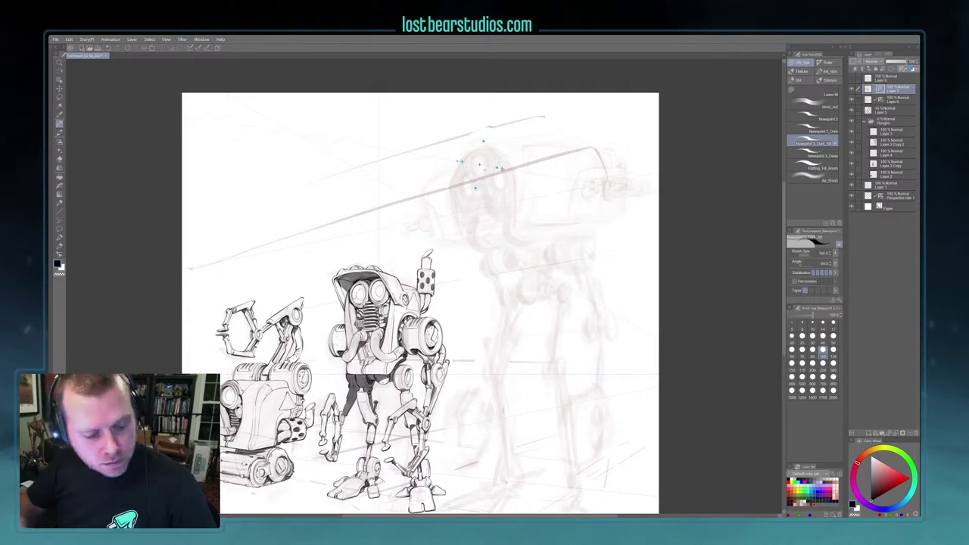
key("ctrl+2")
left_click(869, 90)
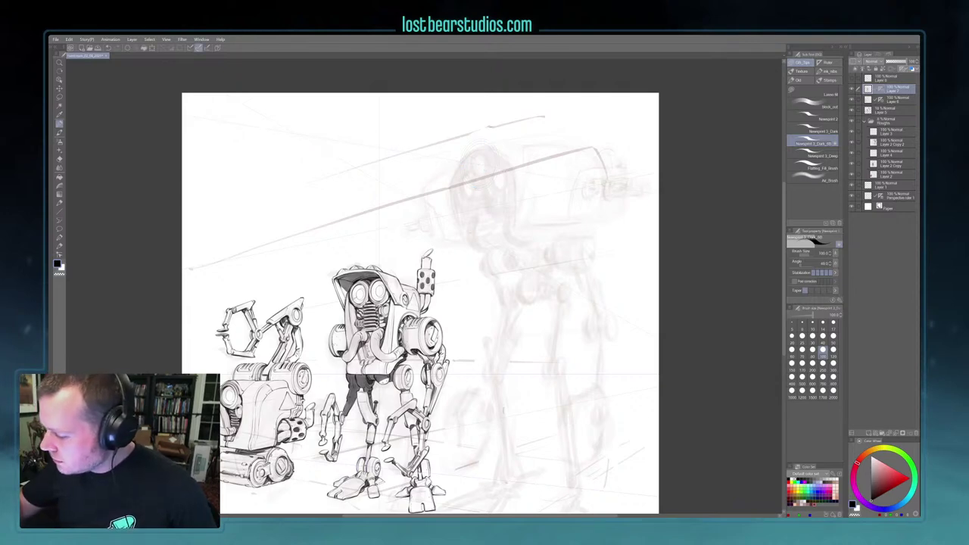
left_click_drag(485, 174, 471, 161)
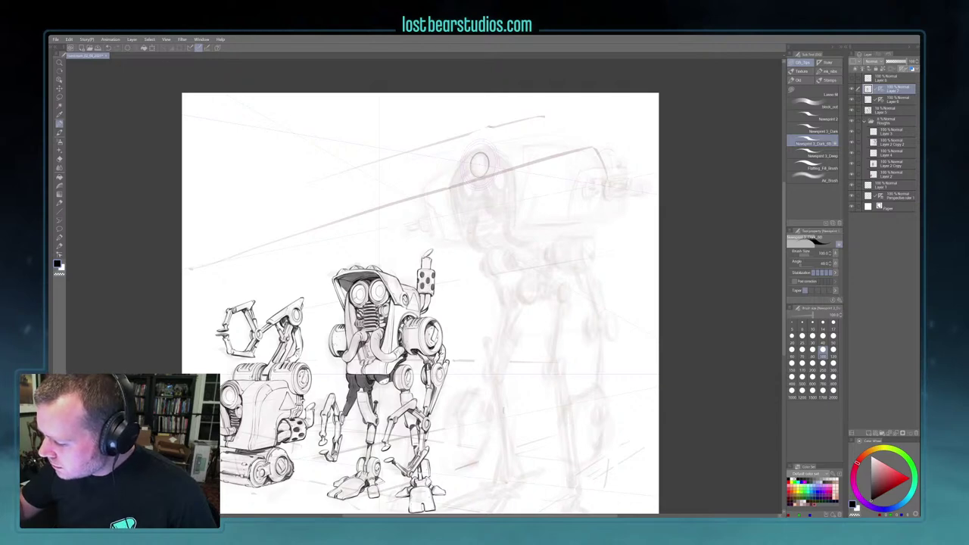
Adjust the ellipse ruler around the top lens and ink a second ring to form its rim
left_click(881, 90)
mouse_move(481, 166)
left_mouse_down()
mouse_move(477, 152)
mouse_move(478, 178)
mouse_move(481, 166)
left_mouse_up()
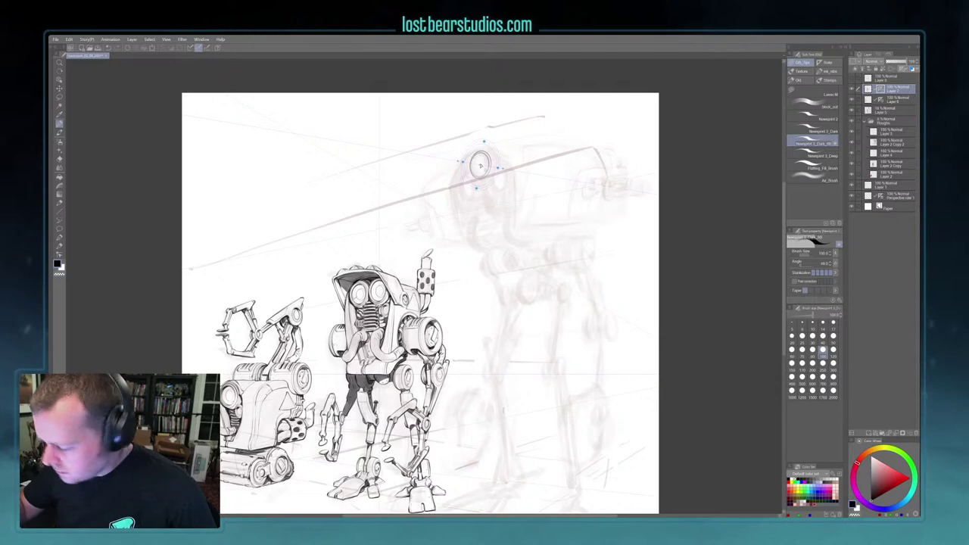
left_click_drag(480, 165, 481, 164)
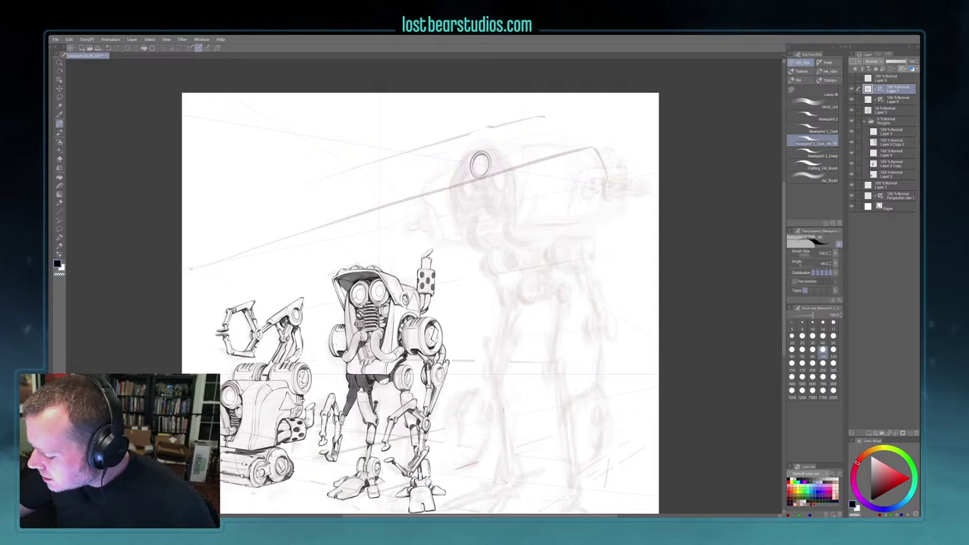
Darken the top lens's rim and refit the ellipse ruler to ink concentric rings inside and around it
left_click(483, 167, "ctrl")
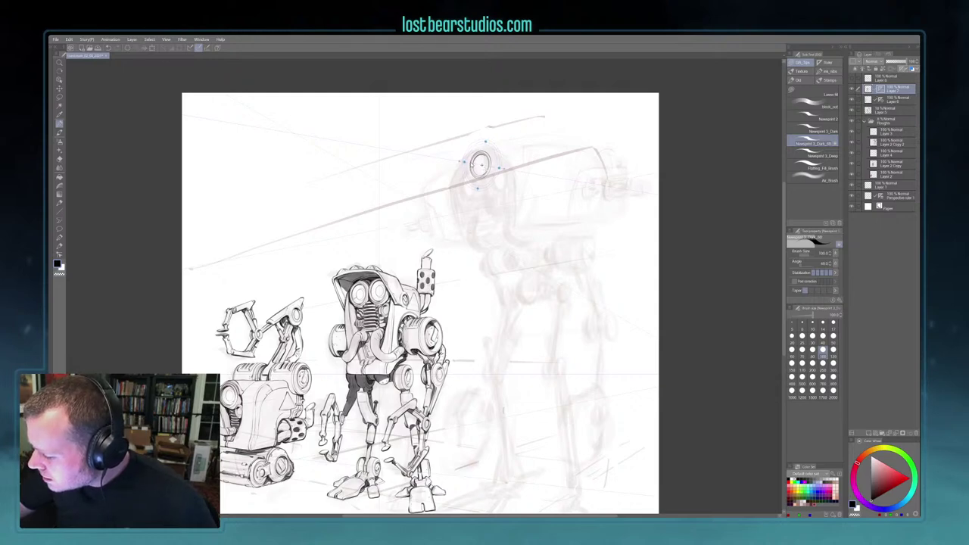
left_click(480, 165)
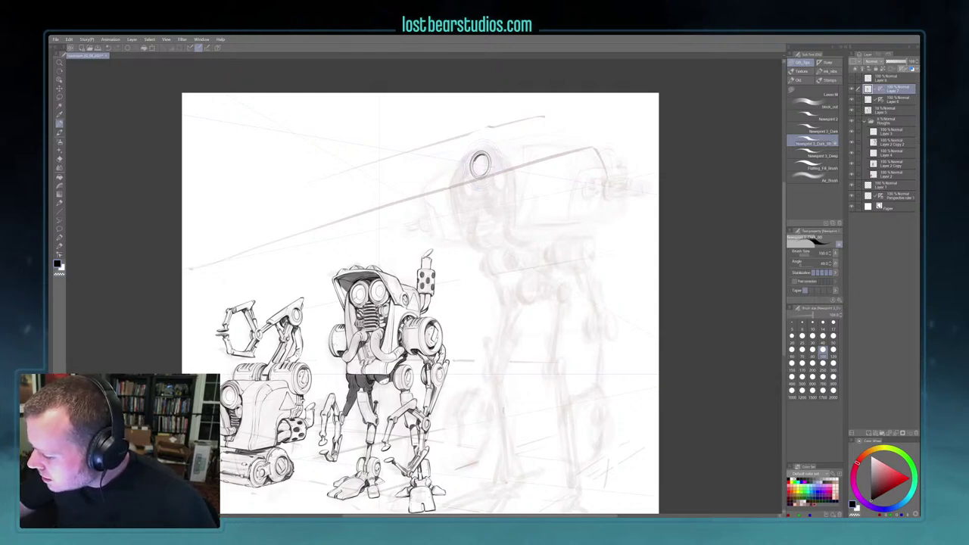
key("ctrl+z")
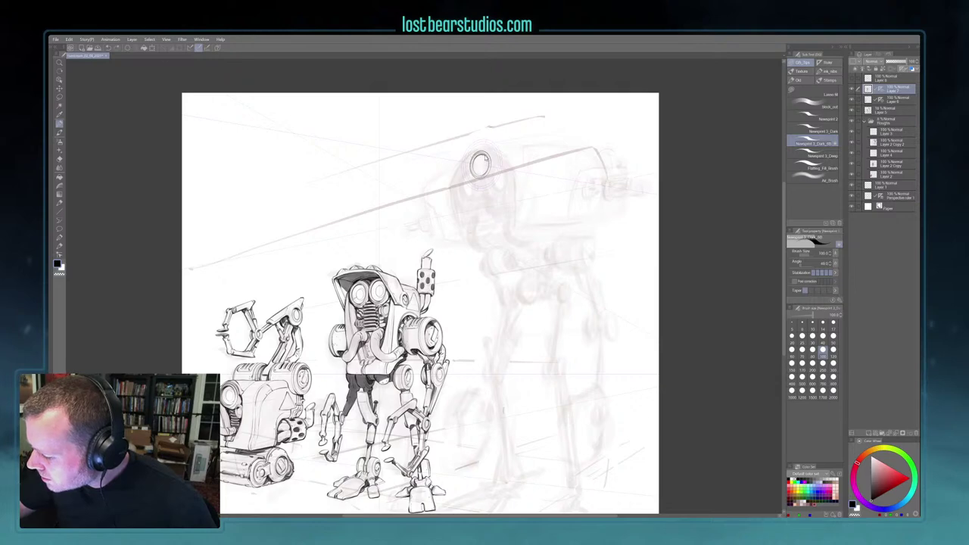
left_click_drag(481, 155, 474, 168)
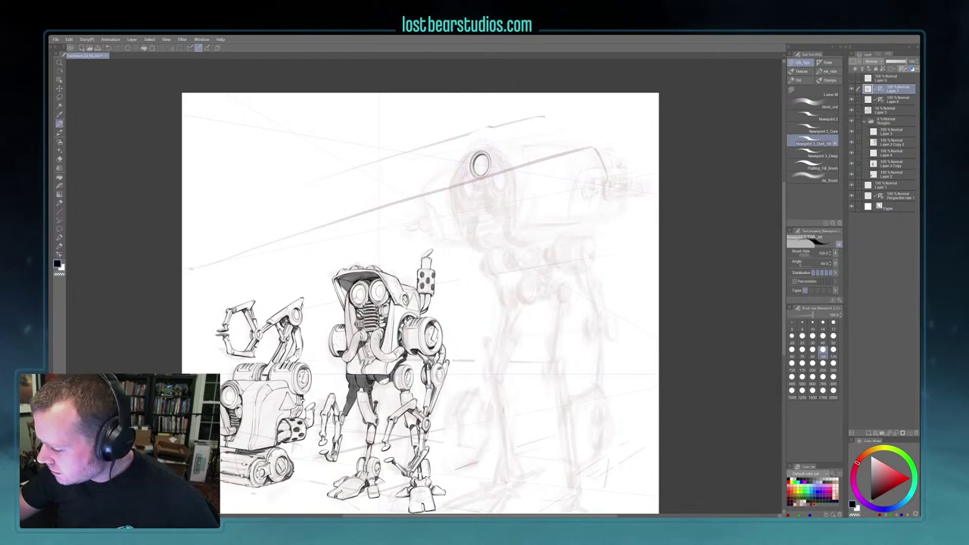
left_click(483, 167, "ctrl")
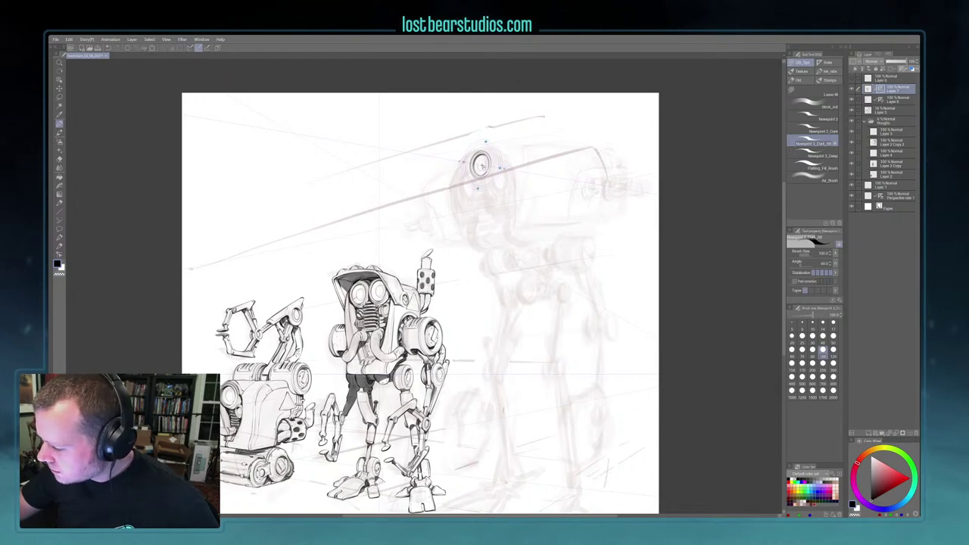
key("ctrl+d")
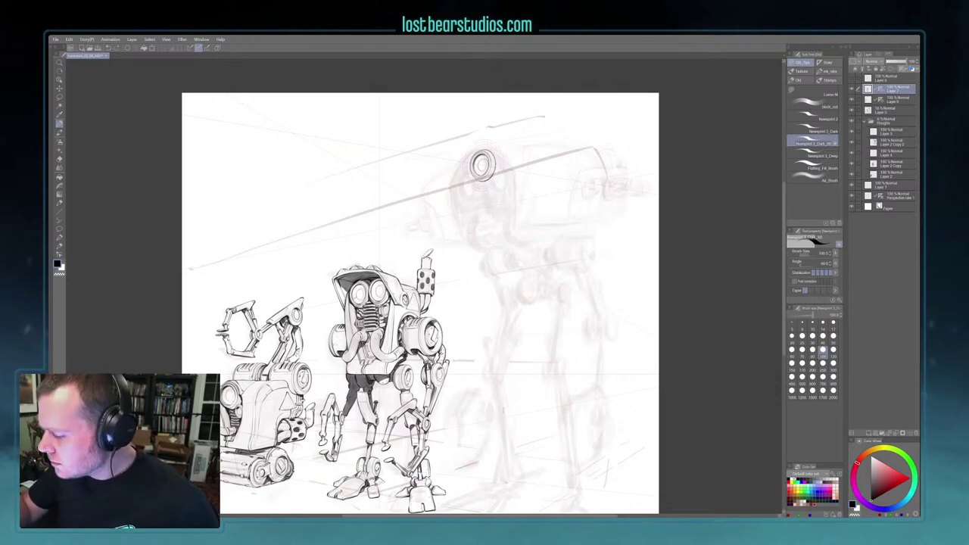
Lasso the finished lens and make two copies, arranging them side by side below the original as a triangular cluster
left_click(60, 94)
left_click_drag(482, 139, 479, 132)
key("ctrl+c")
key("ctrl+v")
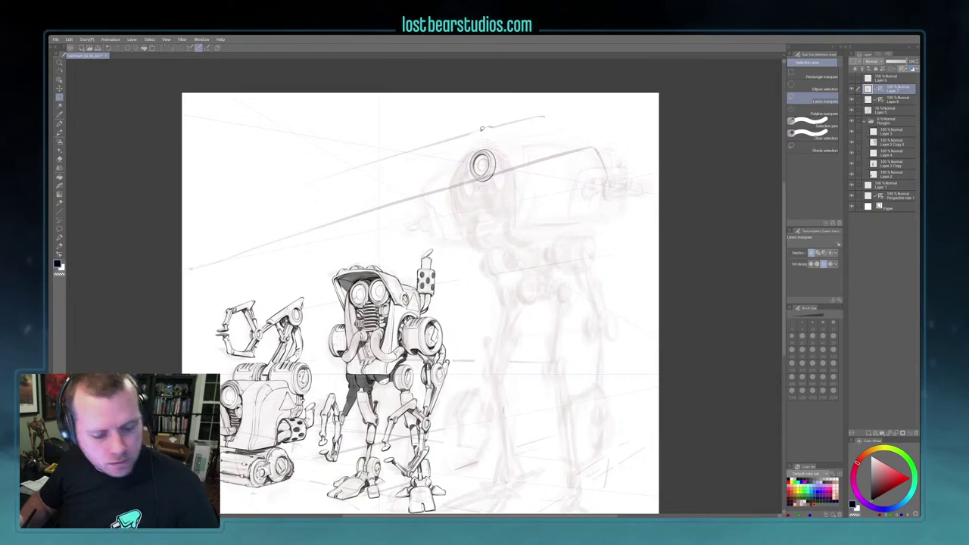
key("k")
left_click_drag(559, 248, 545, 279)
key("ctrl+c")
key("ctrl+v")
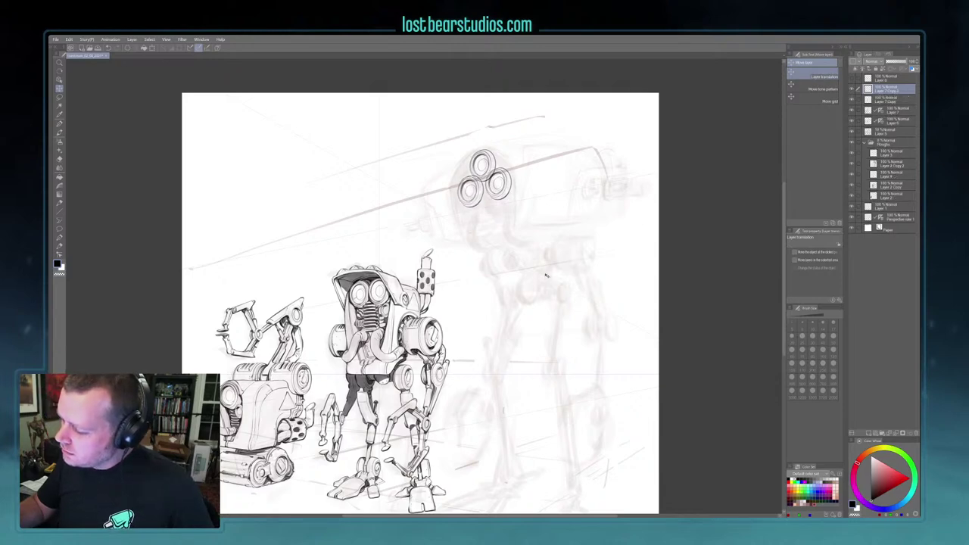
Slightly transform the second lens copy to fit it against the other two lenses
key("ctrl+t")
left_click_drag(483, 207, 483, 206)
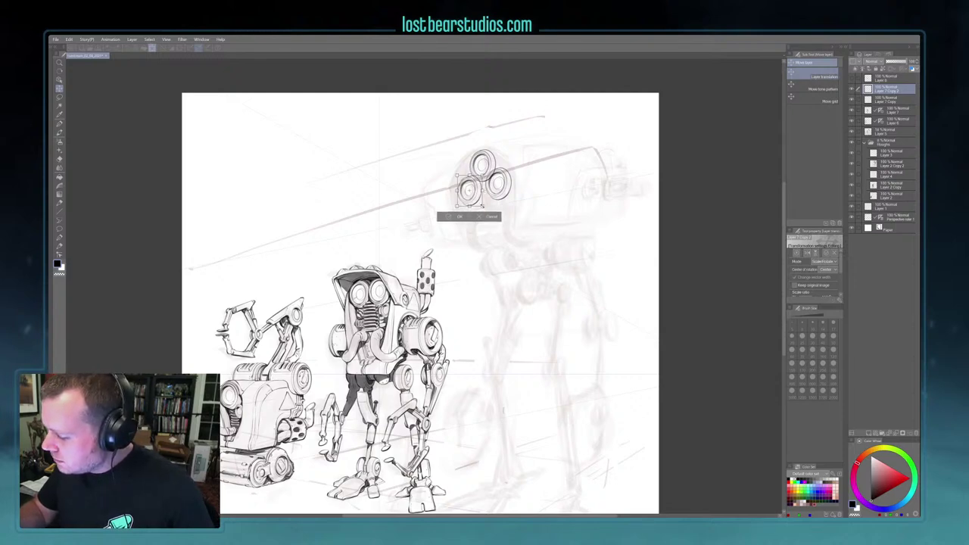
key("Return")
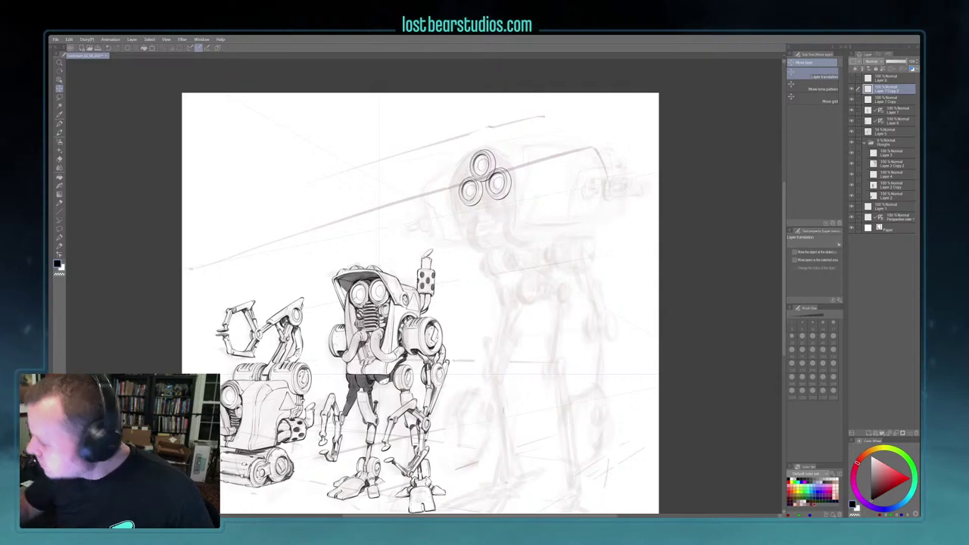
Merge the two lens copy layers down into Layer 7
left_click(883, 110)
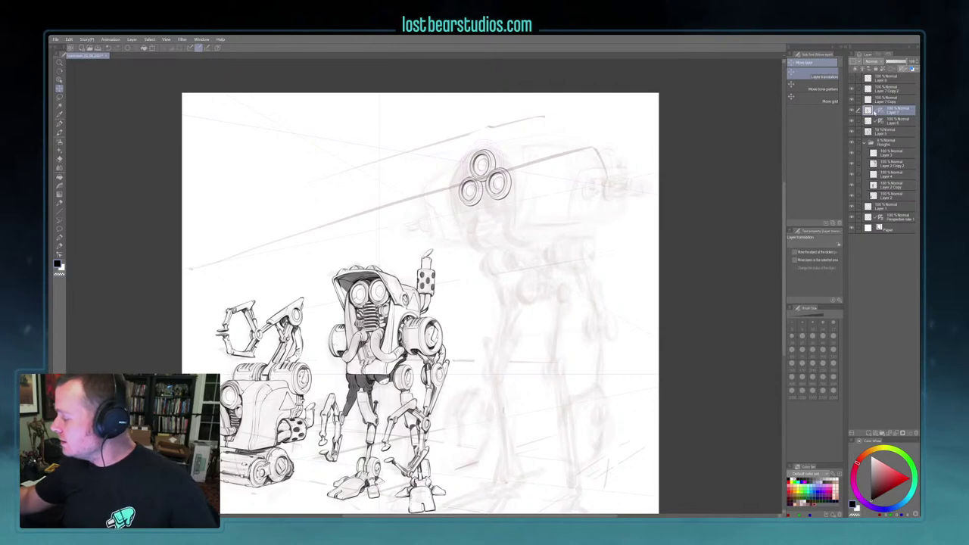
left_click(887, 90)
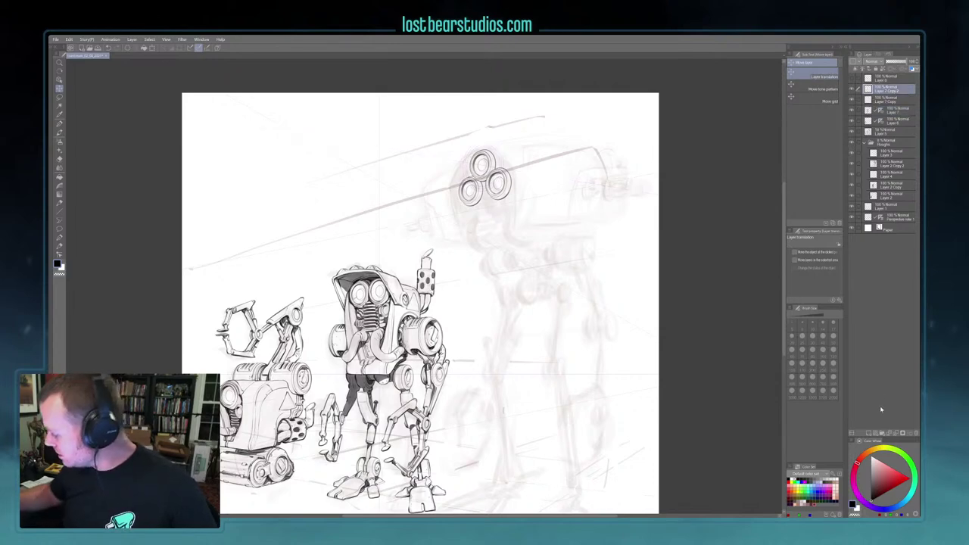
left_click(883, 431)
left_click(883, 431)
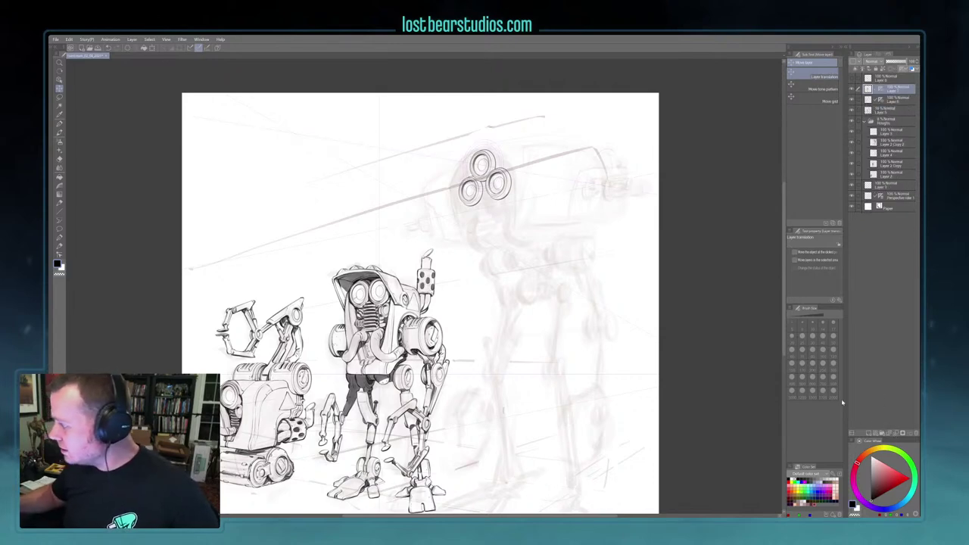
Undo the last layer merge and make Layer 6 the active layer
key("ctrl+z")
left_click(852, 90)
left_click(852, 89)
left_click(885, 79)
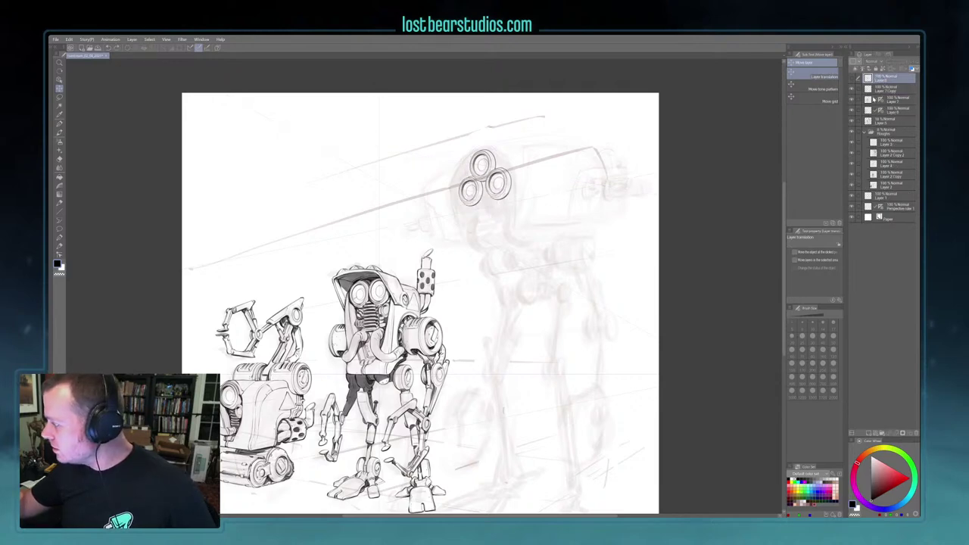
Lasso the lens linework on Layer 7, move it to a new layer, and merge the lens copy layer into it
left_click(851, 99)
left_click(852, 99)
left_click(890, 99)
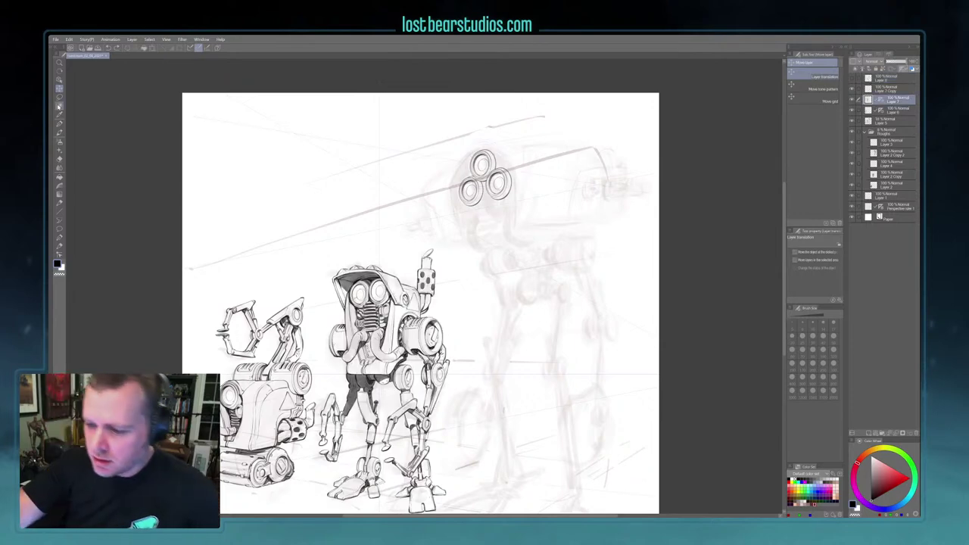
key("m")
mouse_move(479, 129)
left_mouse_down()
mouse_move(462, 152)
mouse_move(477, 129)
left_mouse_up()
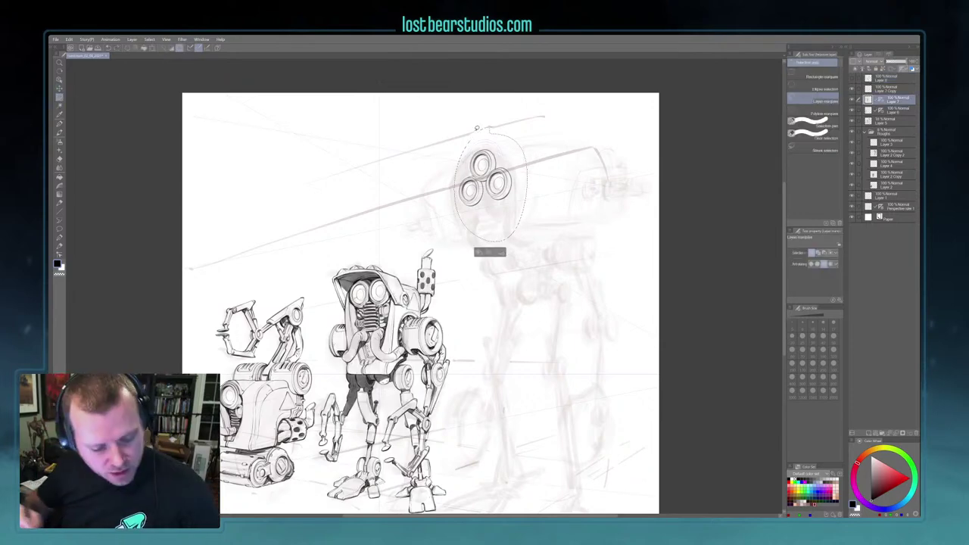
key("Delete")
key("ctrl+d")
key("ctrl+v")
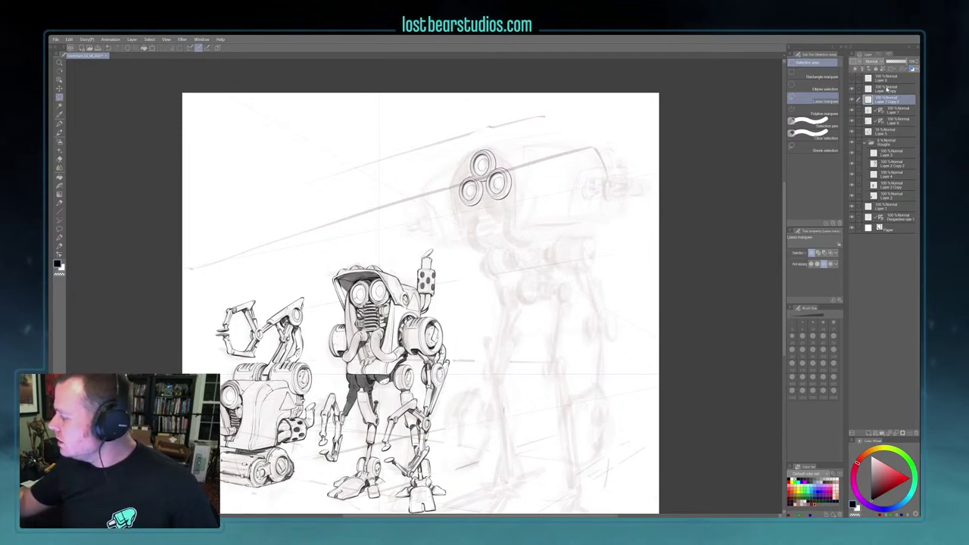
left_click(888, 90)
left_click(896, 433)
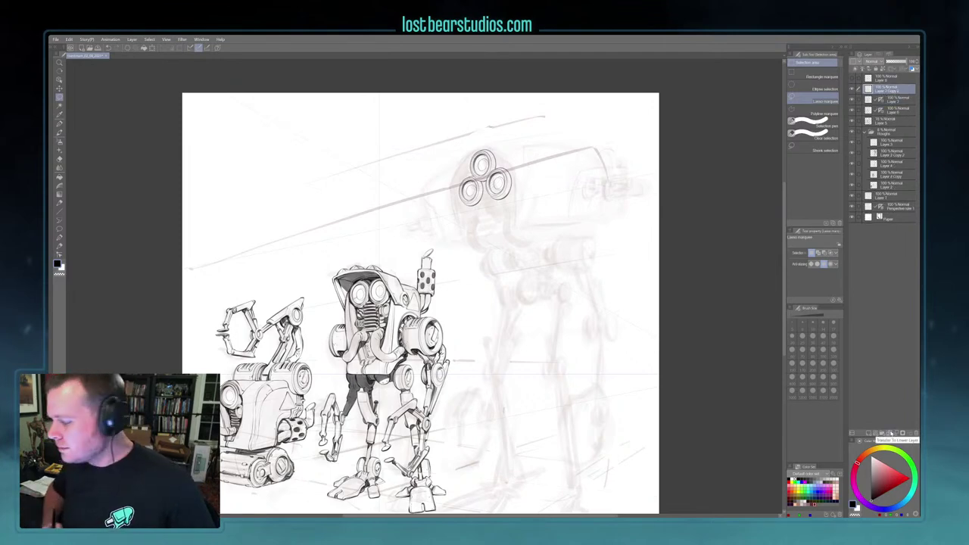
Copy Layer 7's ruler onto the merged lens layer and keep that layer active with the inking pen selected
left_click(899, 100)
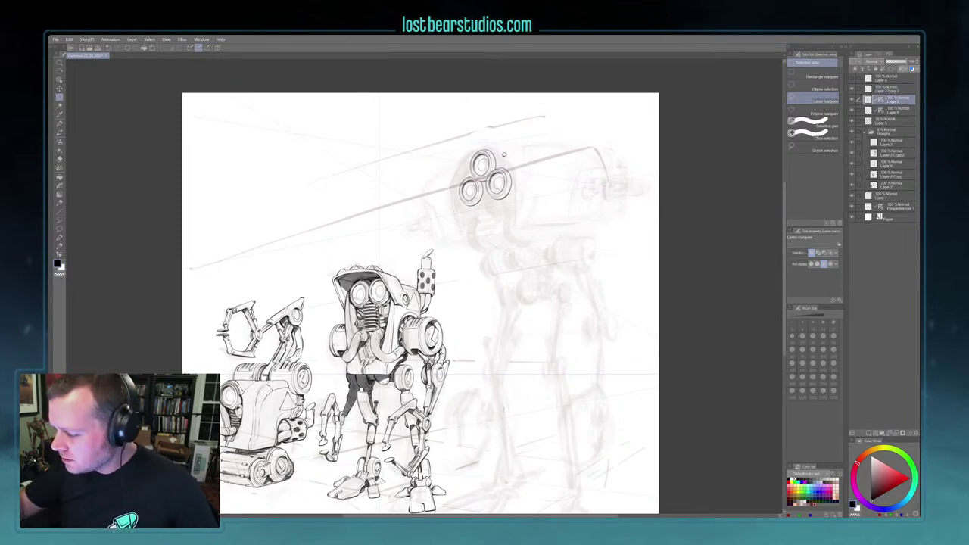
left_click(60, 113)
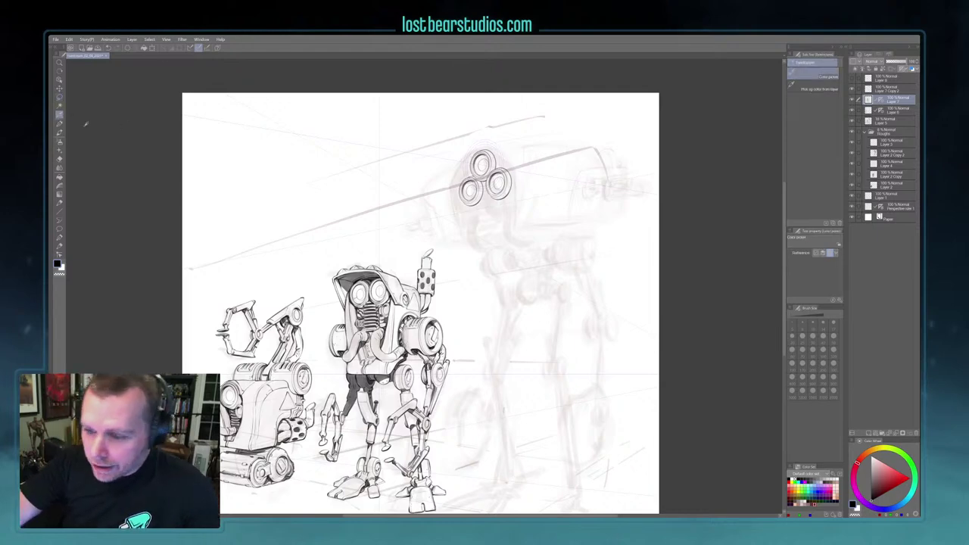
left_click(60, 123)
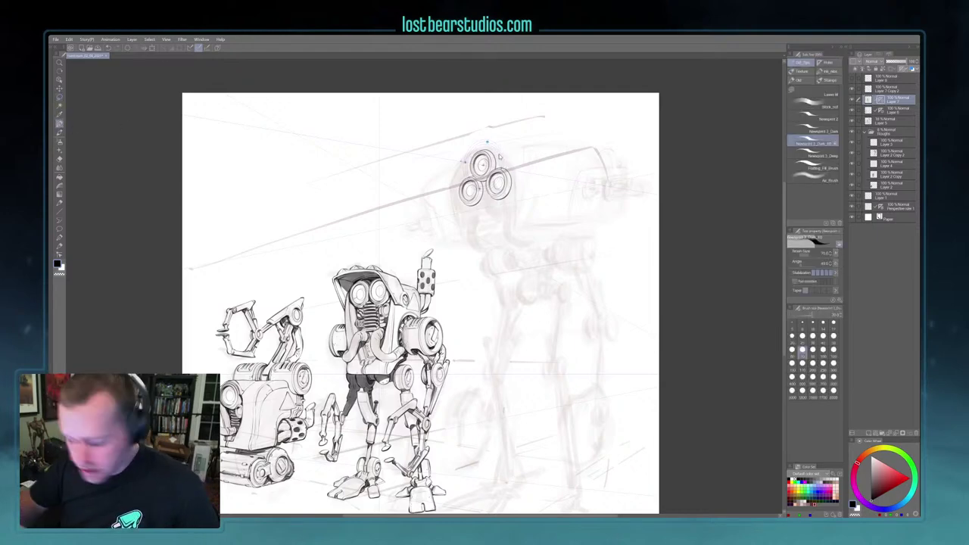
left_click(869, 99)
left_click(887, 90)
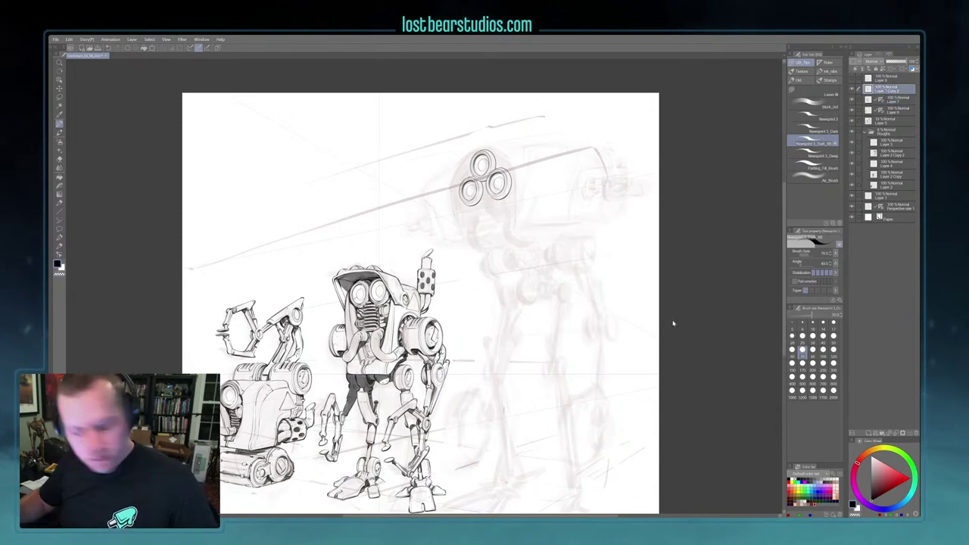
key("ctrl+v")
key("ctrl+z")
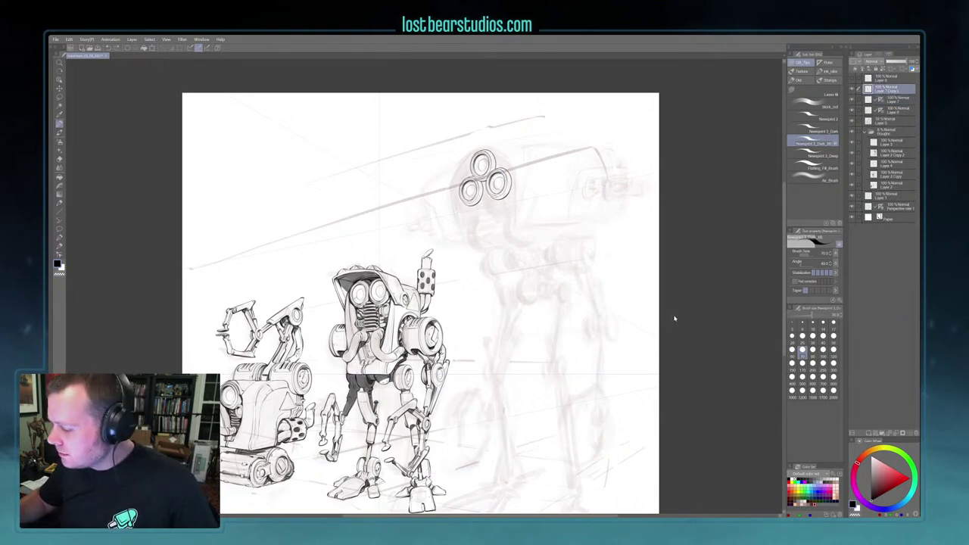
left_click(889, 101)
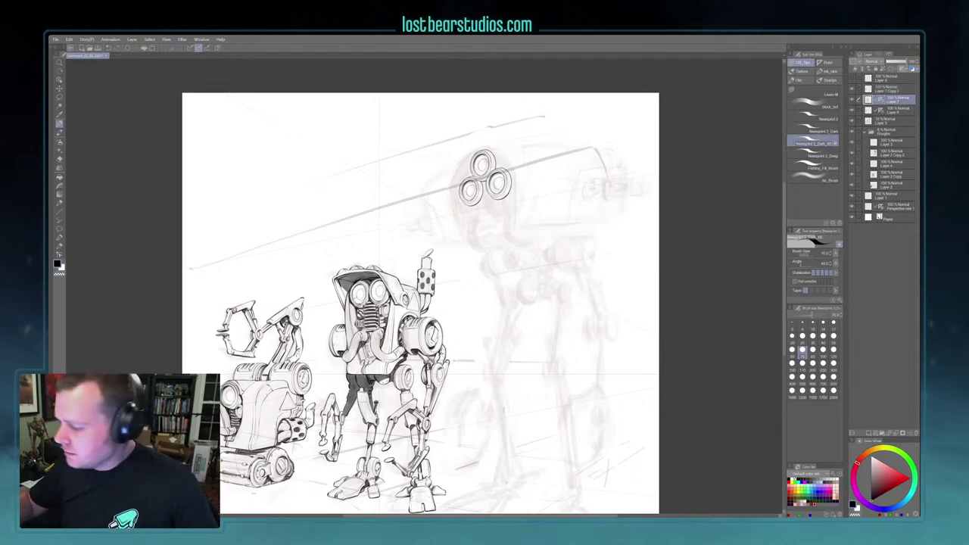
left_click(885, 90)
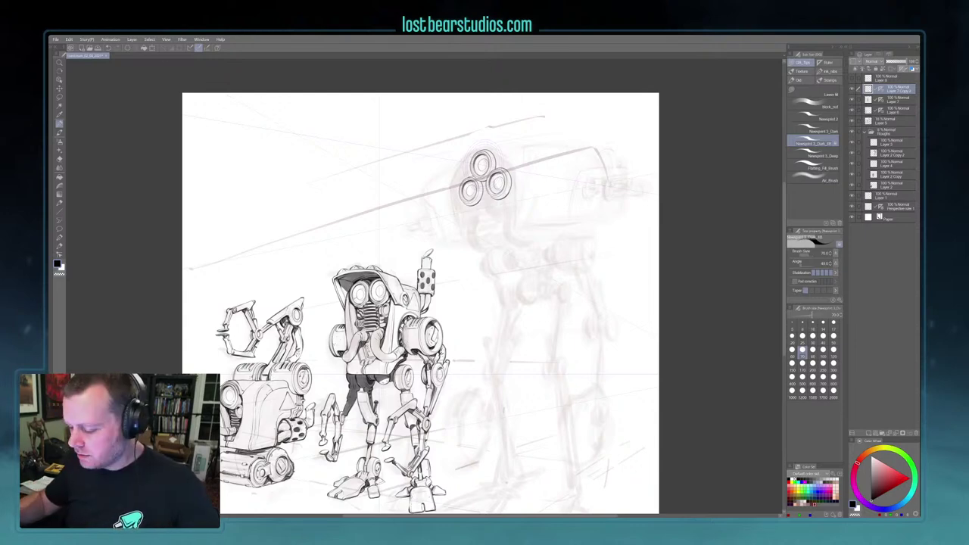
Ink the tapered outline of the tall robot's head around the three lenses down to the chin at brush size 100
left_click_drag(676, 216, 656, 291)
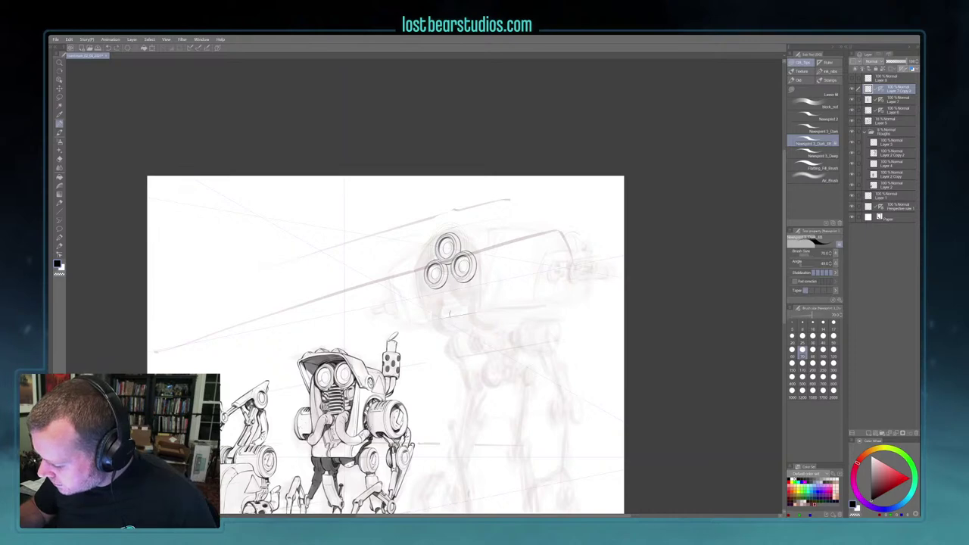
key("bracketright")
key("bracketright")
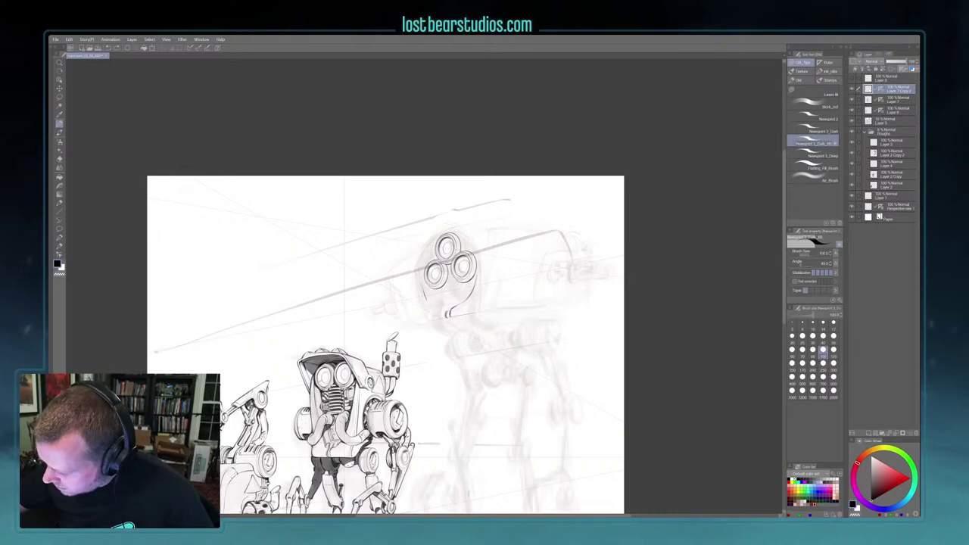
key("ctrl+z")
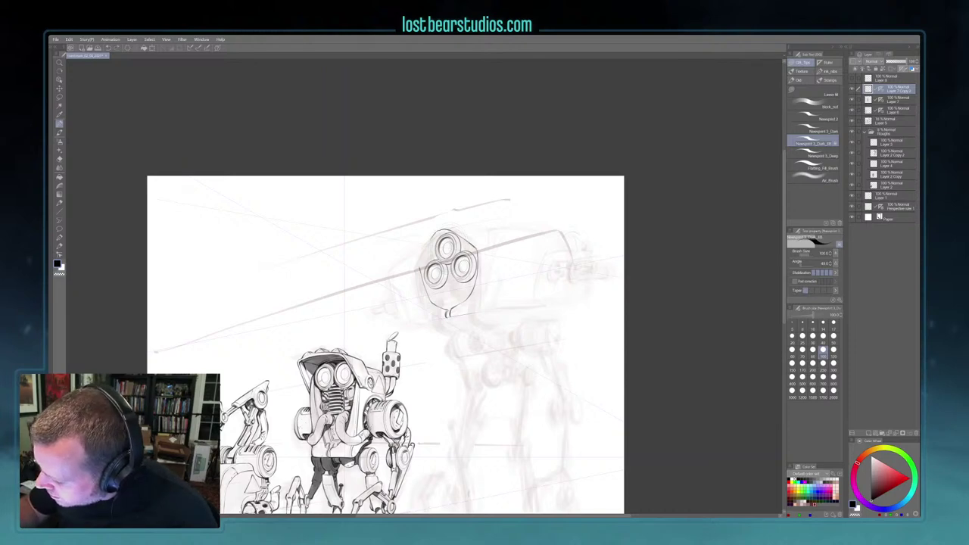
left_click_drag(426, 248, 419, 264)
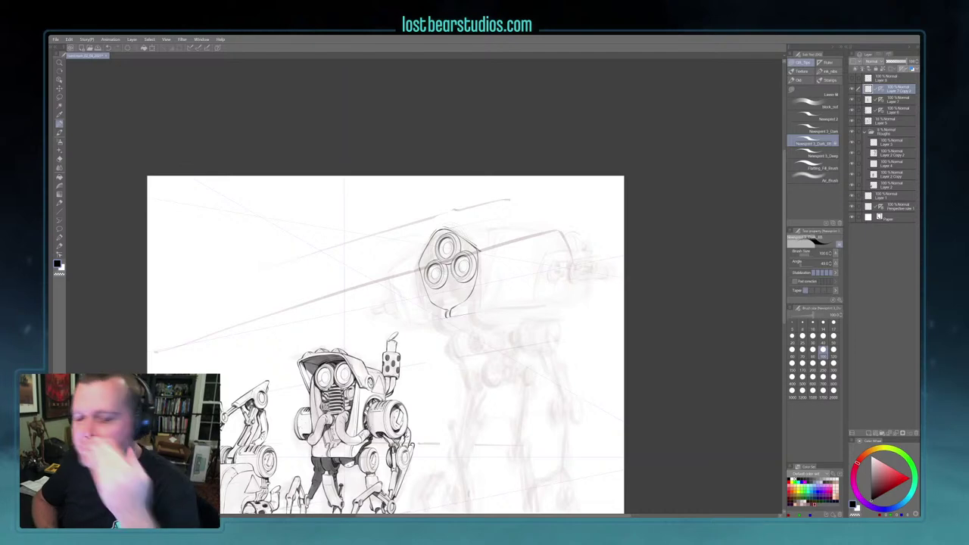
Refine the head shell's edges and ink the cheek lines and chin detail below the lenses
left_click_drag(481, 252, 487, 286)
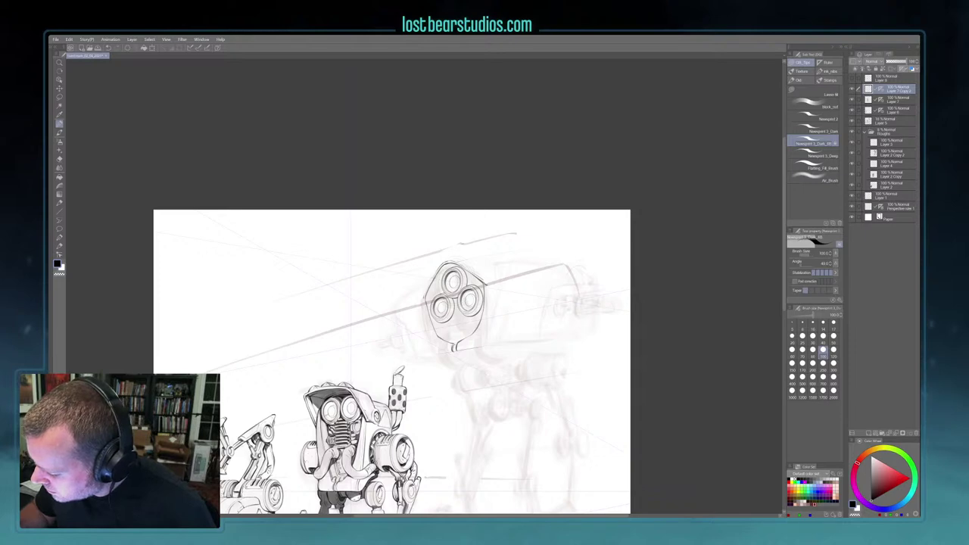
key("c")
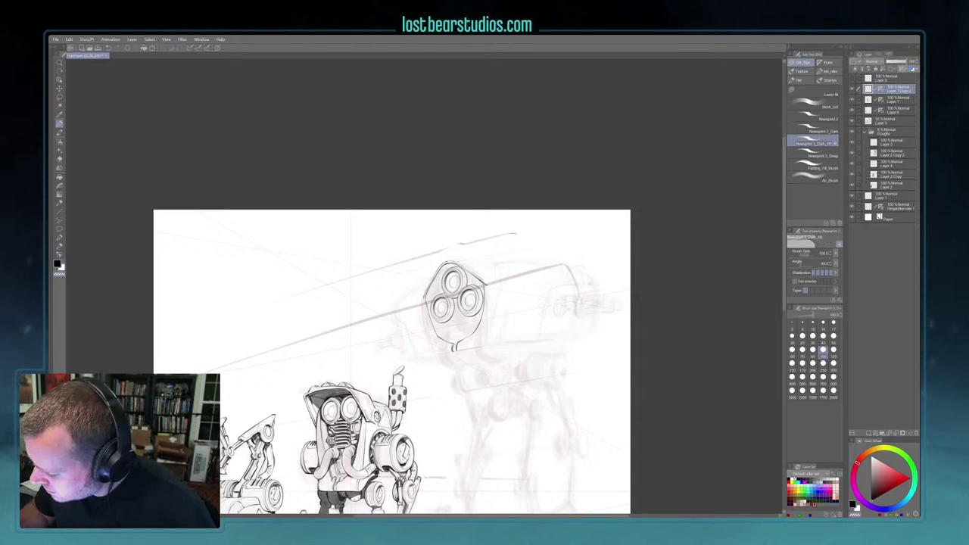
key("x")
left_click_drag(393, 364, 356, 272)
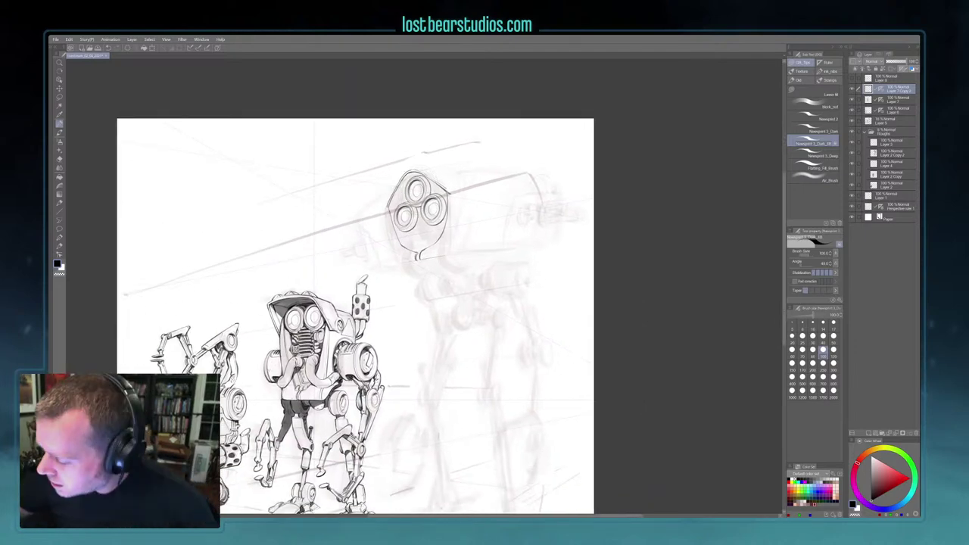
left_click_drag(356, 303, 364, 336)
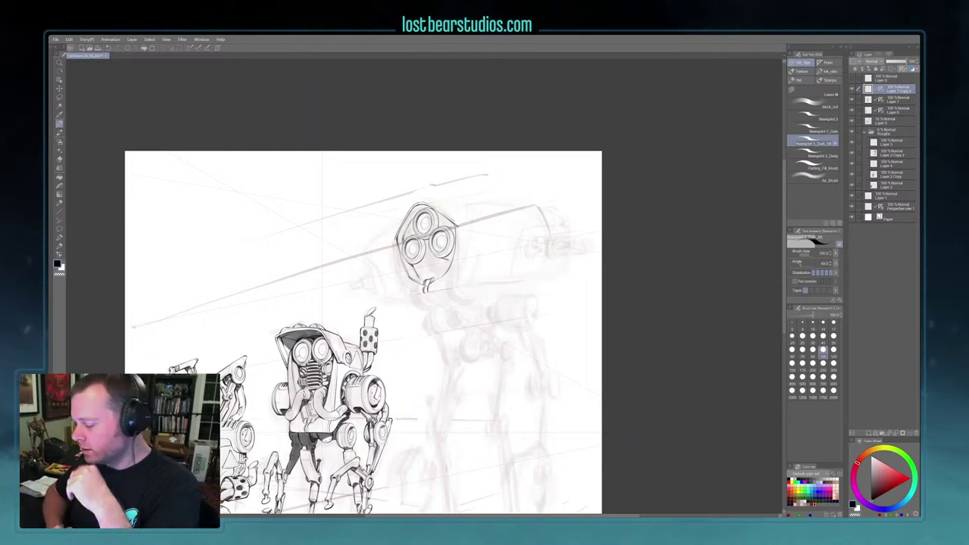
Add a new layer above the head linework and ink a single short grille bar beneath the lower lenses
left_click(868, 433)
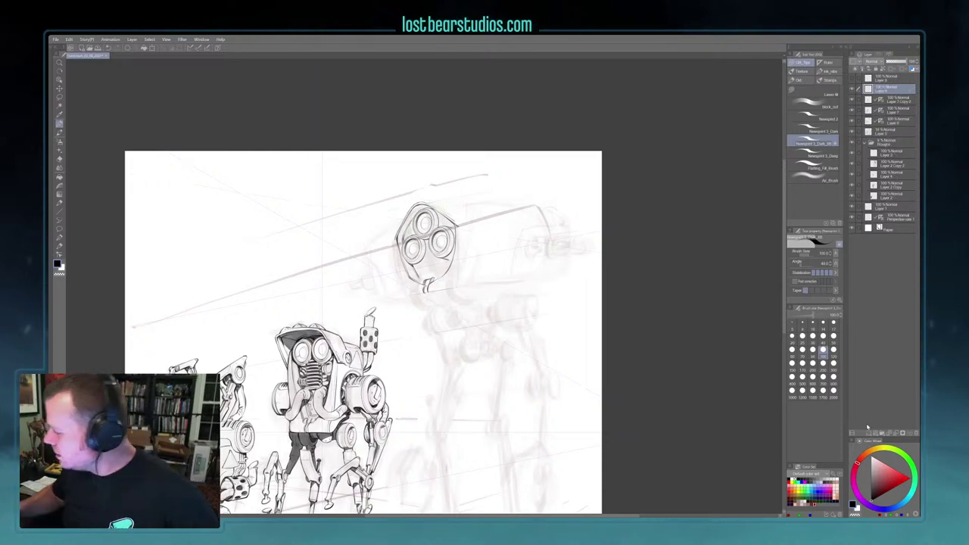
left_click_drag(507, 283, 536, 315)
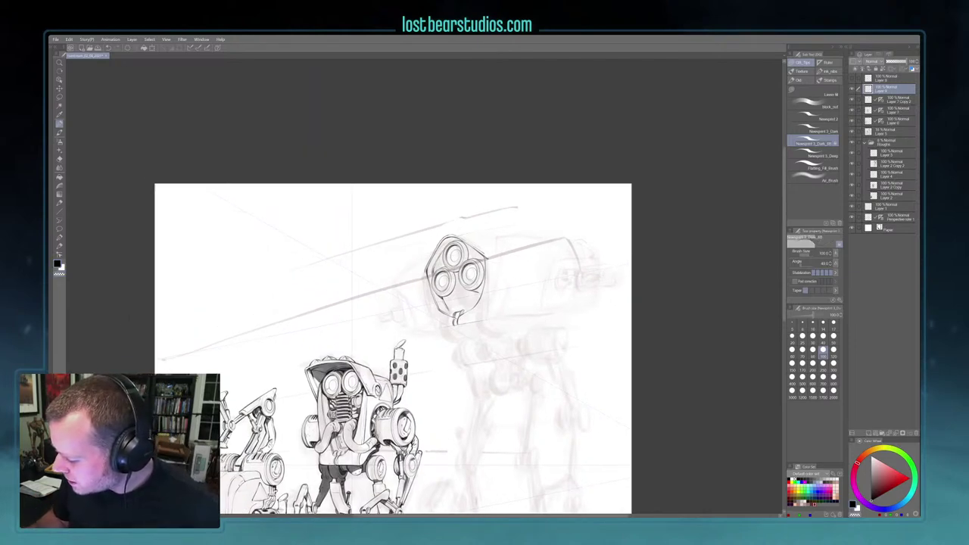
key("ctrl+z")
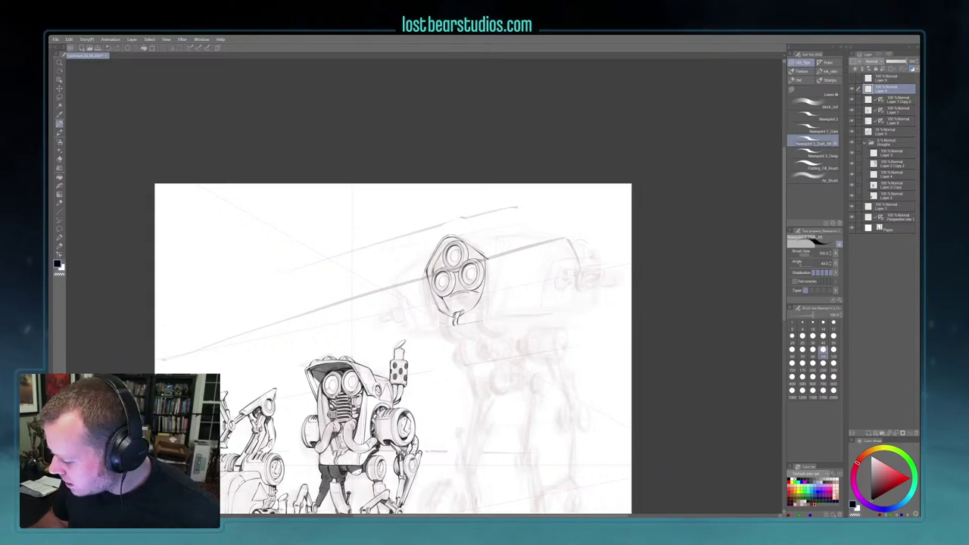
left_click_drag(452, 296, 467, 292)
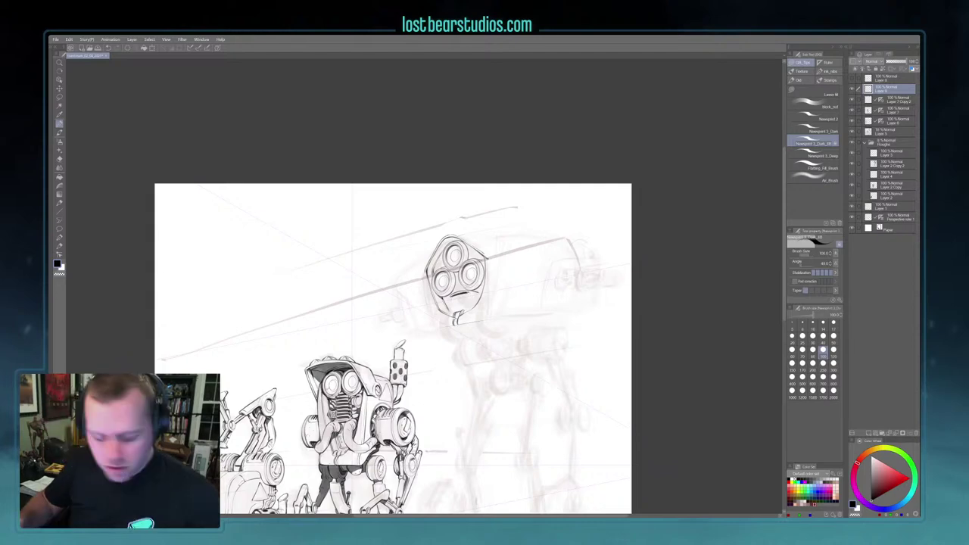
Duplicate the grille bar six times, moving each copy slightly lower to build a ribbed mouth grille down to the chin
key("k")
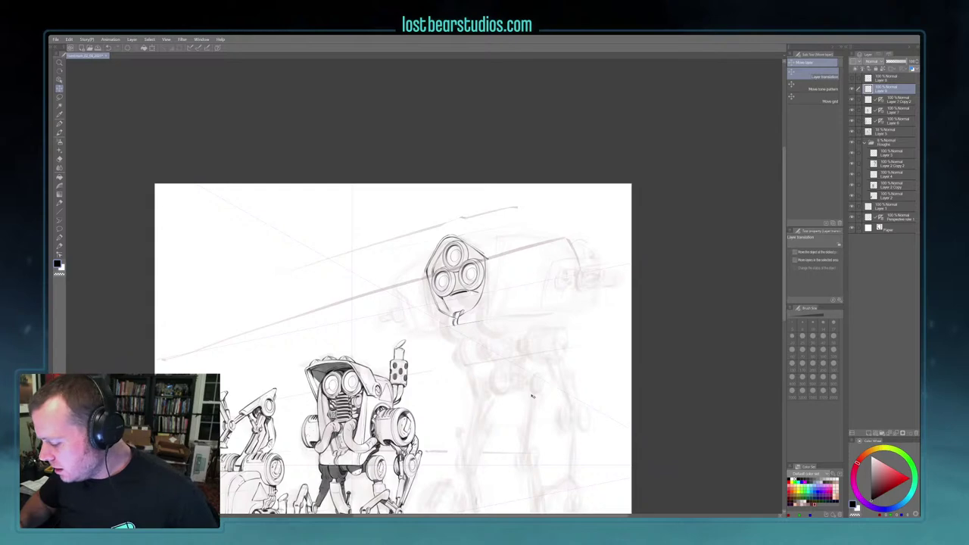
key("ctrl+c")
key("ctrl+v")
left_click_drag(532, 396, 532, 400)
key("ctrl+j")
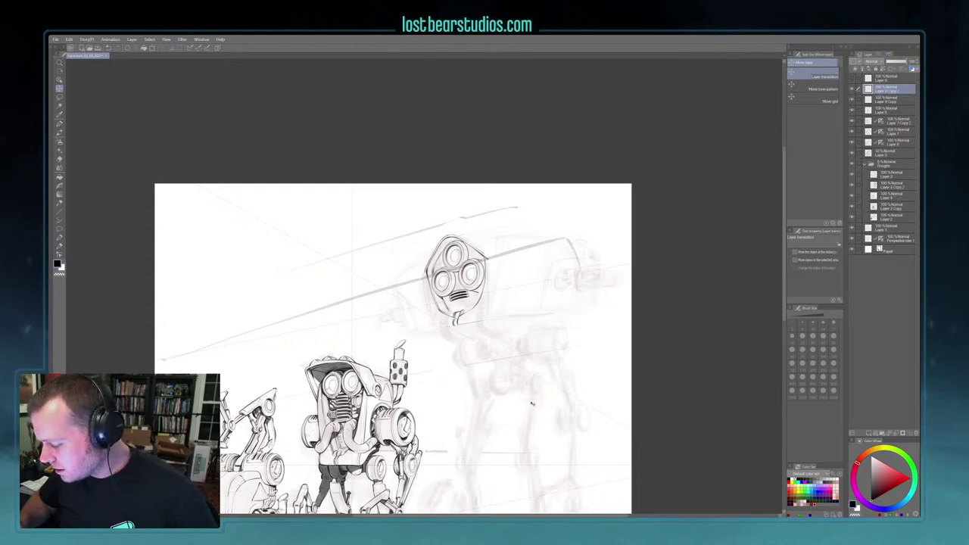
key("ctrl+j")
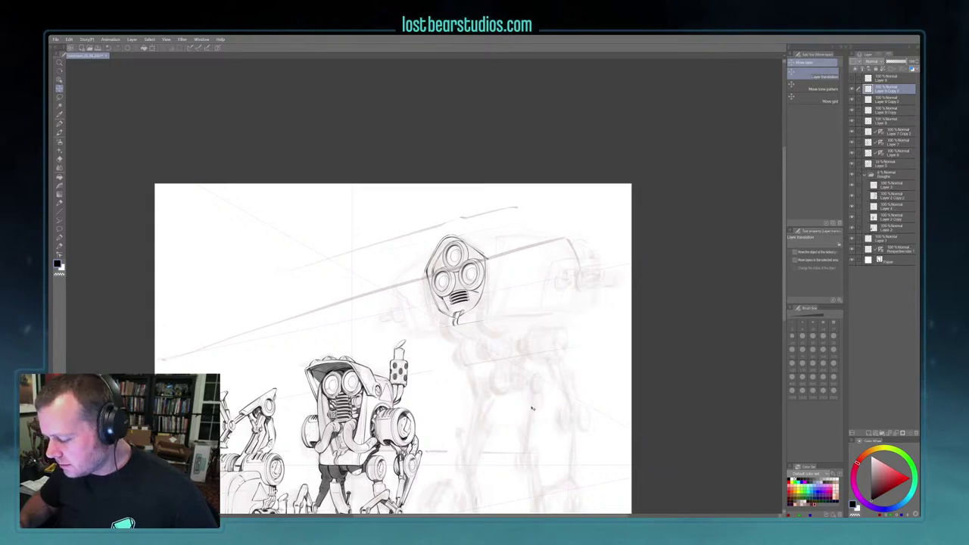
key("ctrl+j")
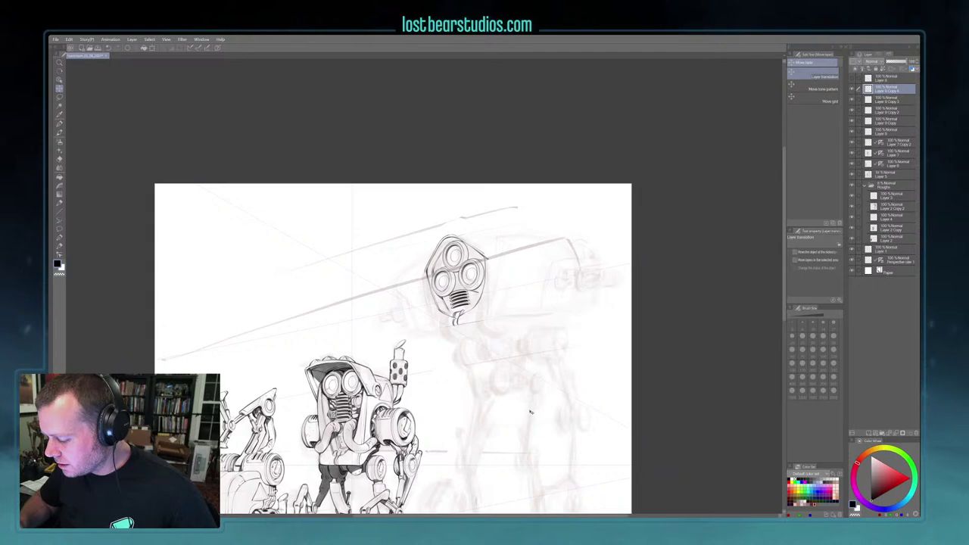
key("ctrl+j")
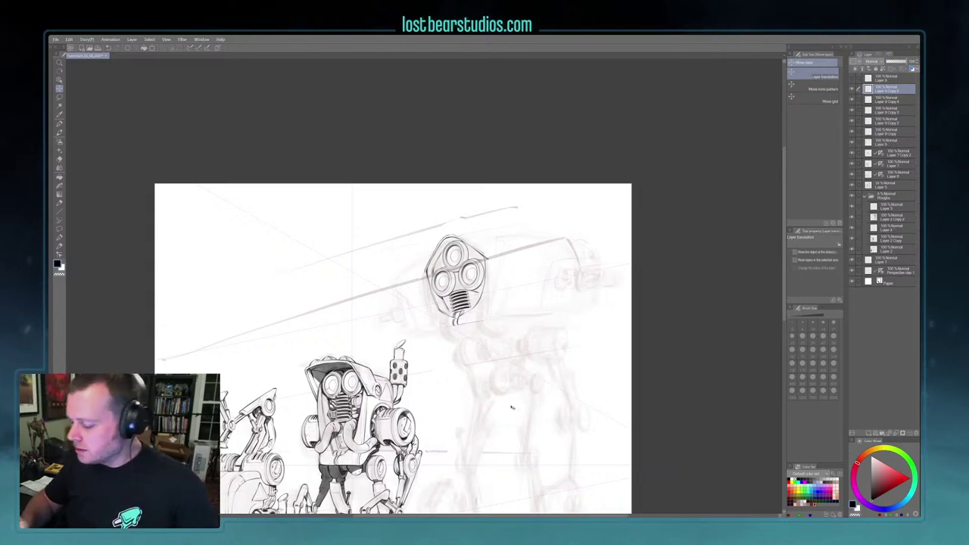
key("ctrl+j")
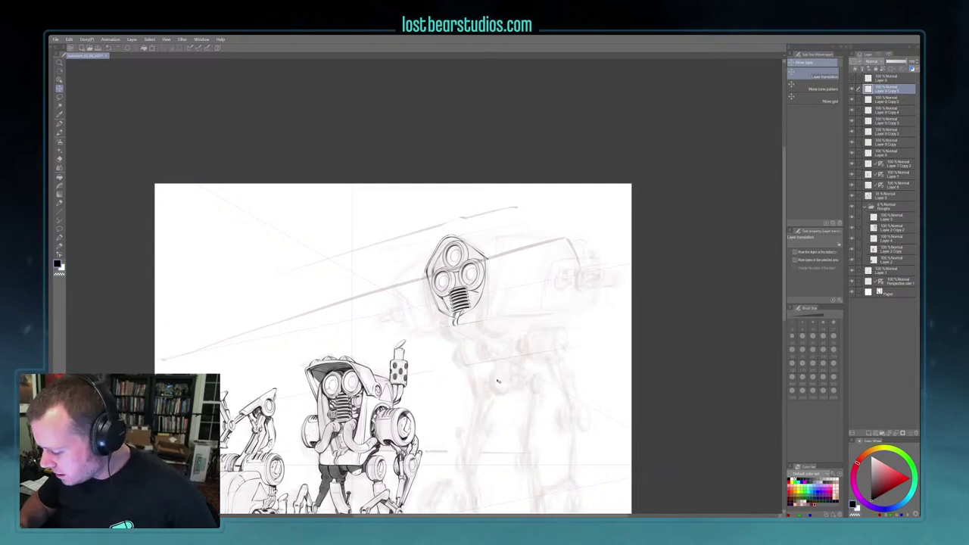
Add one more grille bar copy and nudge it upward to extend the mouth grille toward the lenses
left_click(60, 162)
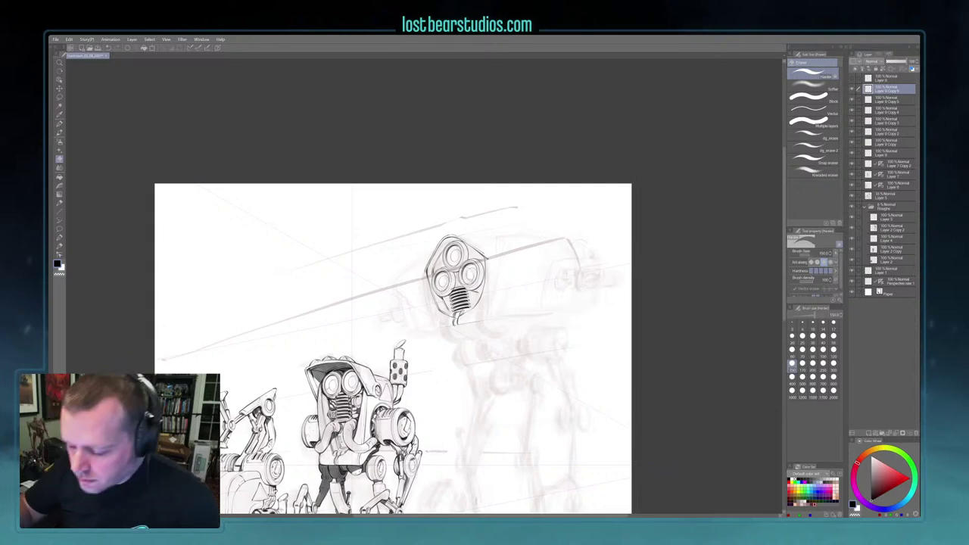
key("k")
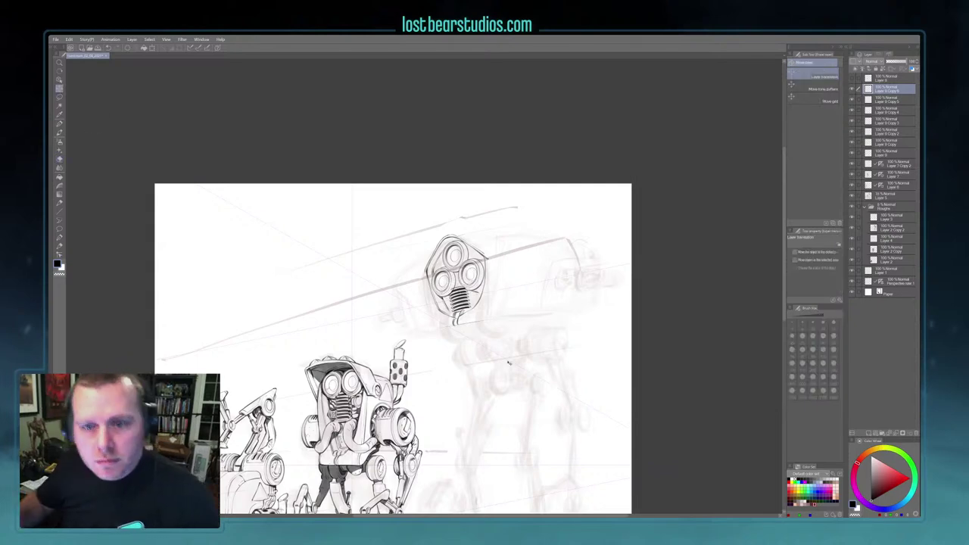
key("ctrl+v")
key("Up")
key("Up")
key("Up")
key("Up")
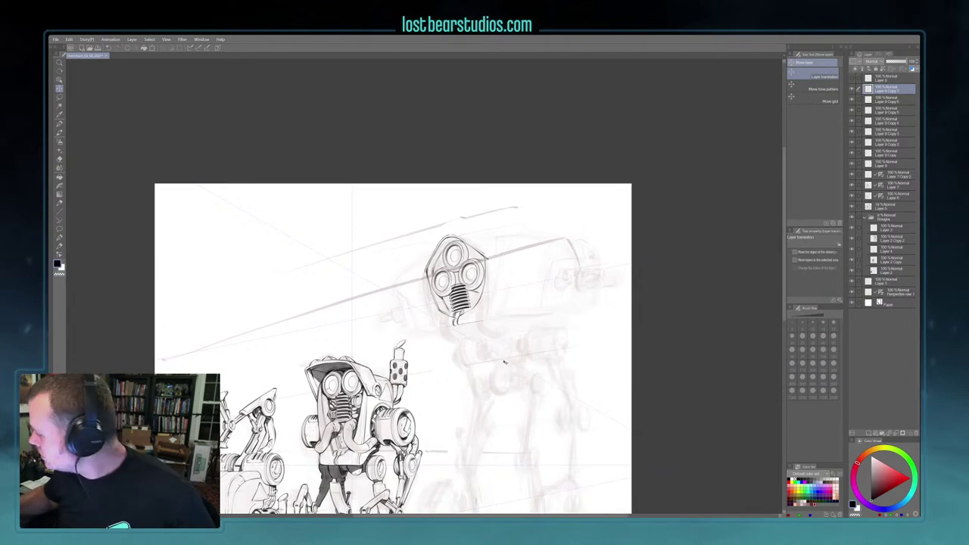
Merge all the grille bar copies down into Layer 9, undoing the extra merge into the head layer
left_click(899, 433)
left_click(899, 433)
left_click(899, 433)
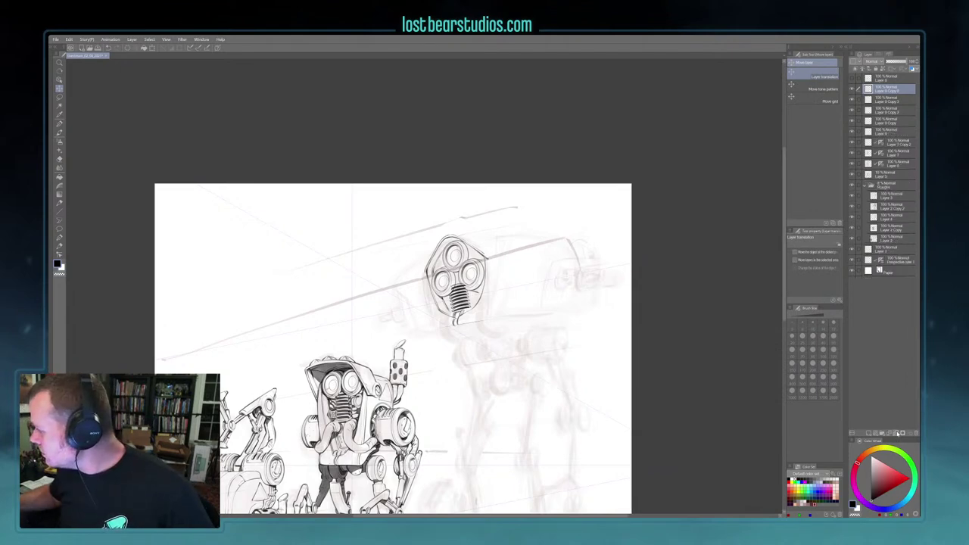
left_click(899, 433)
left_click(899, 432)
left_click(899, 433)
left_click(899, 432)
left_click(899, 432)
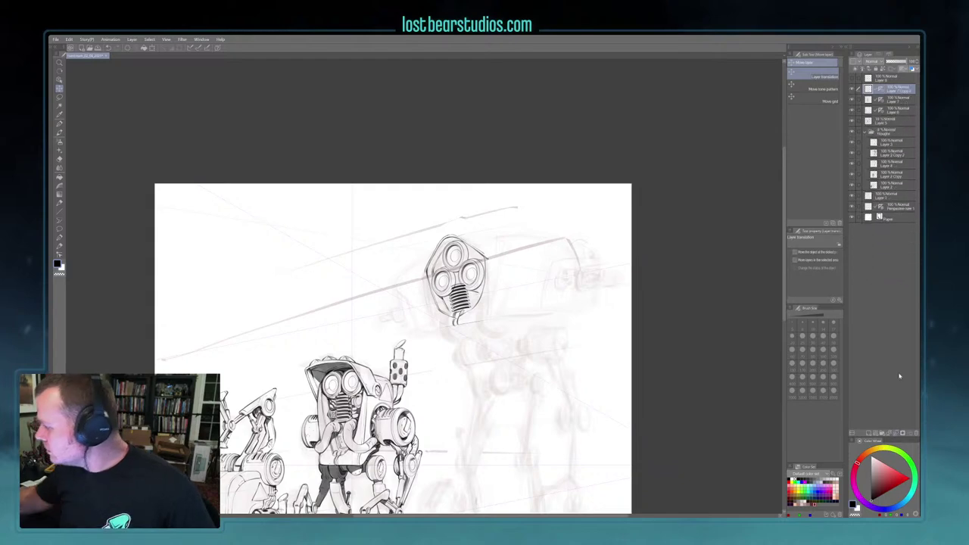
key("ctrl+z")
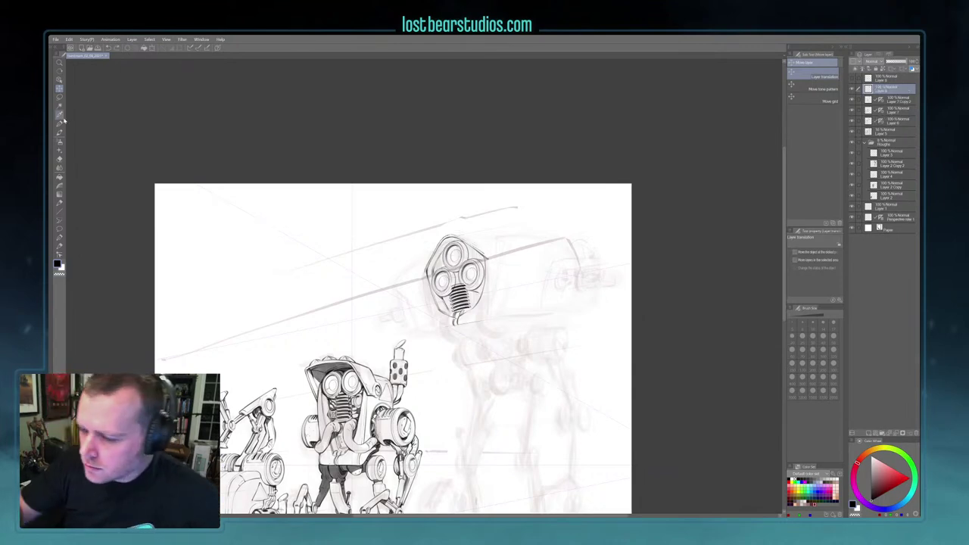
Add a new layer directly above Layer 7 Copy 2 and set up the flat fill brush with a light pink colour
key("b")
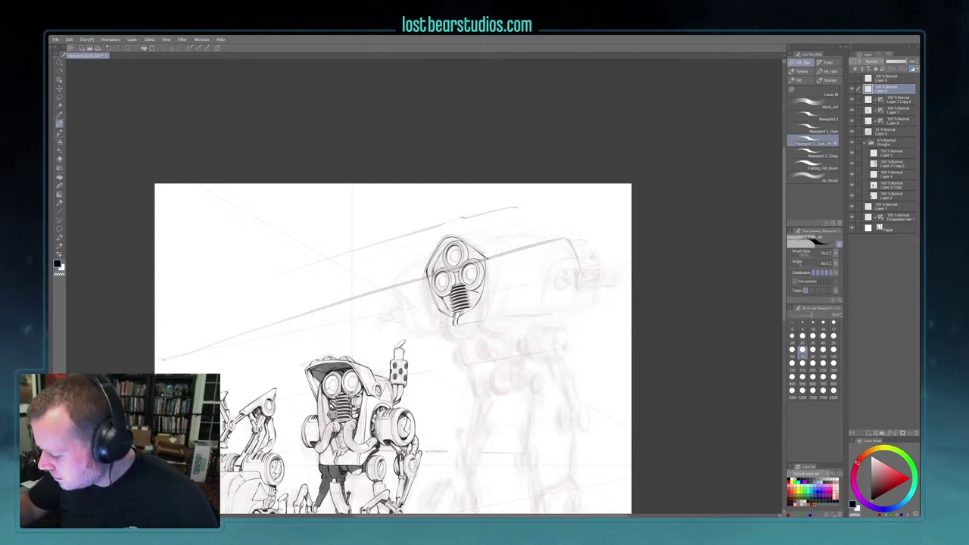
left_click(814, 165)
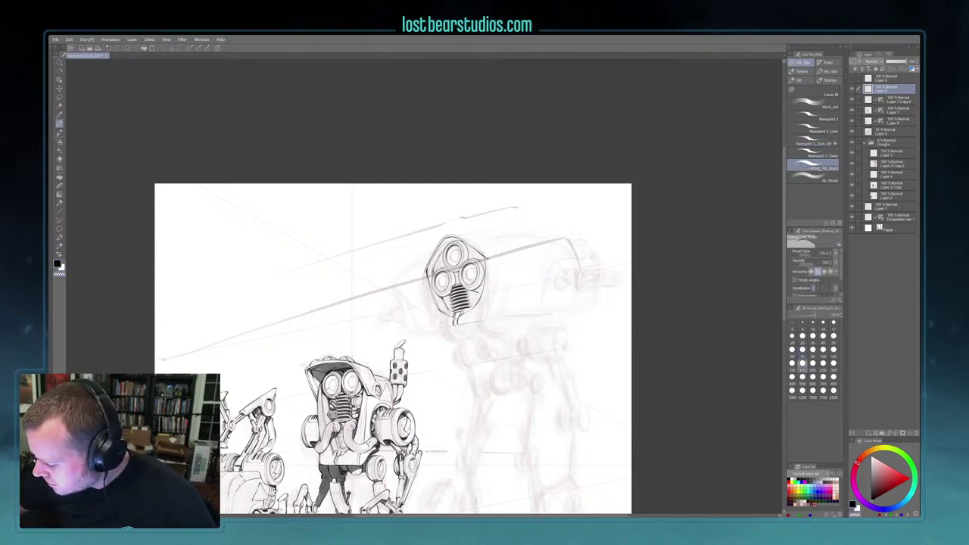
left_click(886, 100)
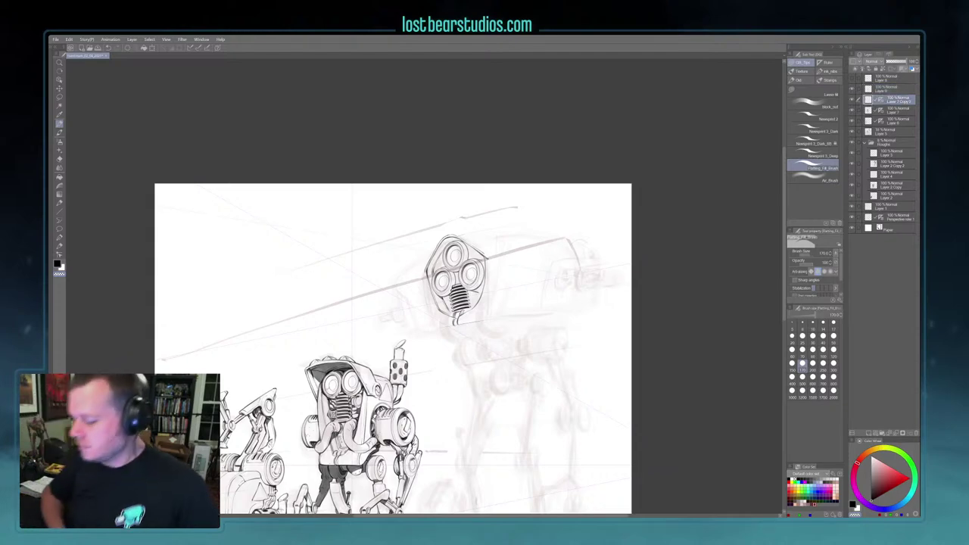
key("ctrl+minus")
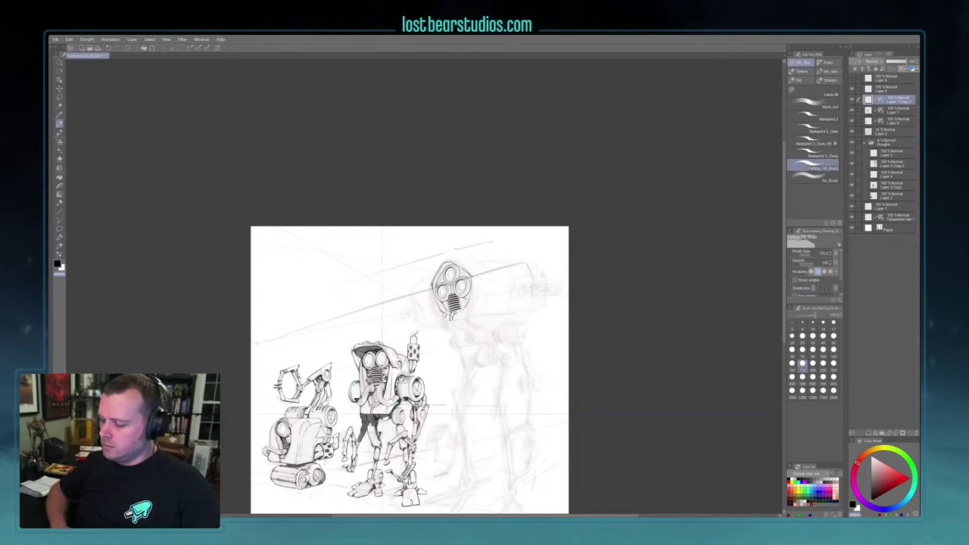
key("ctrl+plus")
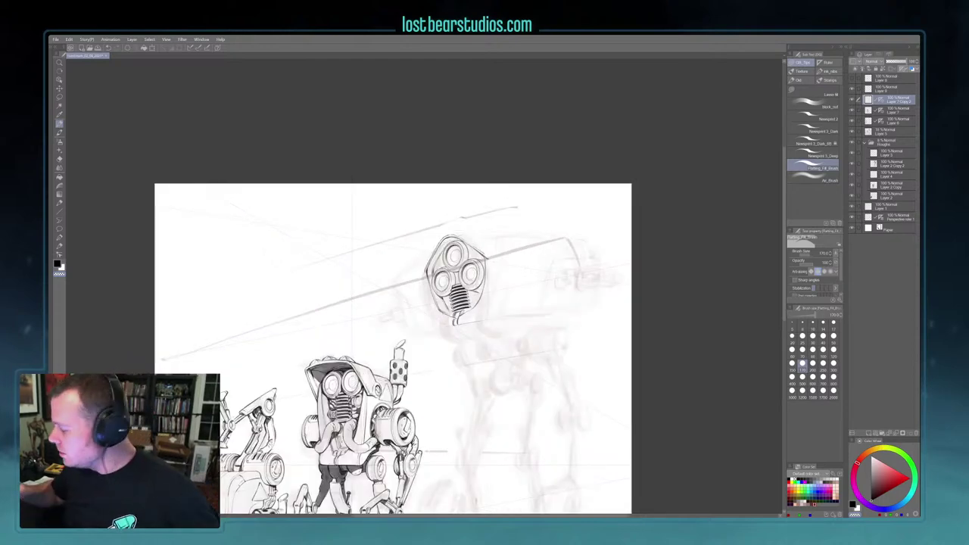
left_click(865, 430)
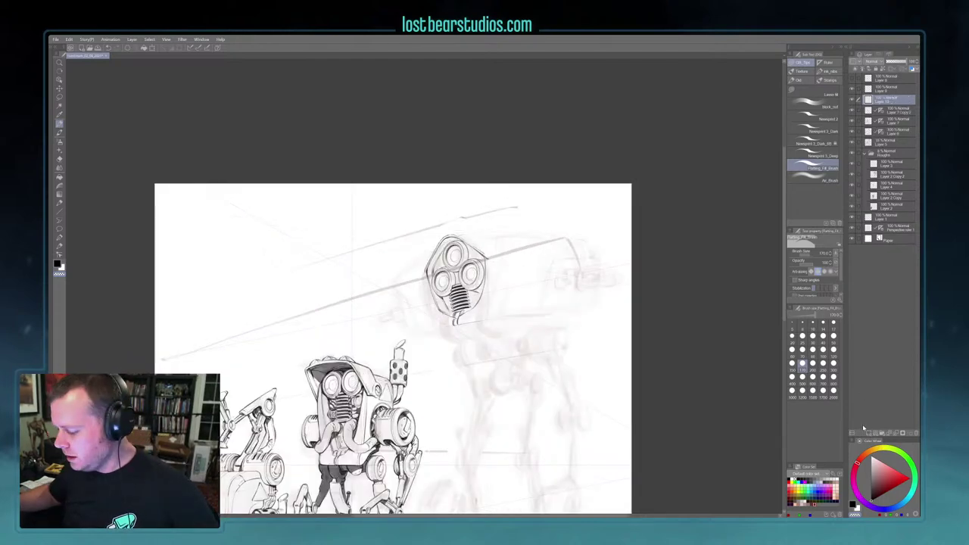
left_click(884, 453)
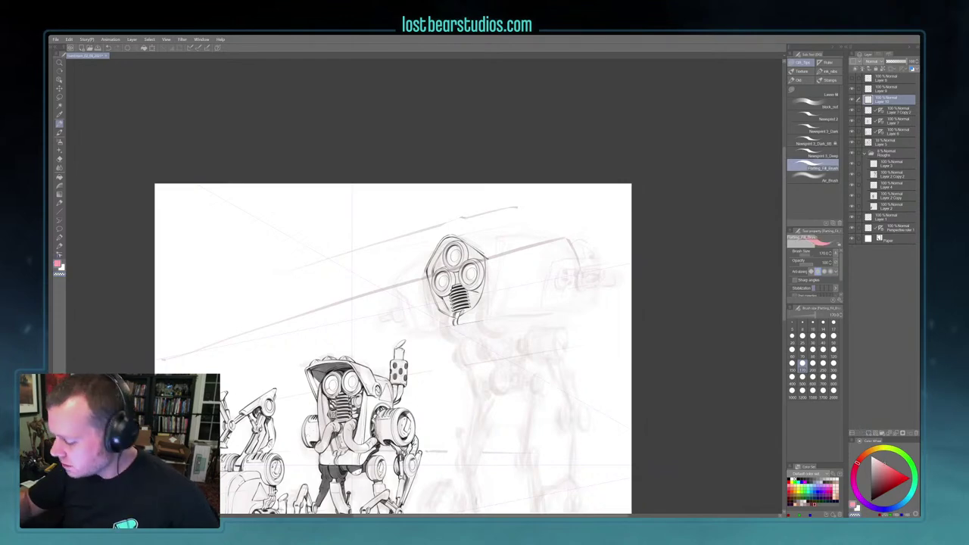
Paint a curved pink hose shape on each side of the mouth grille with brush size 250, moving the layer above Layer 9
left_click_drag(476, 296, 471, 301)
key("ctrl+z")
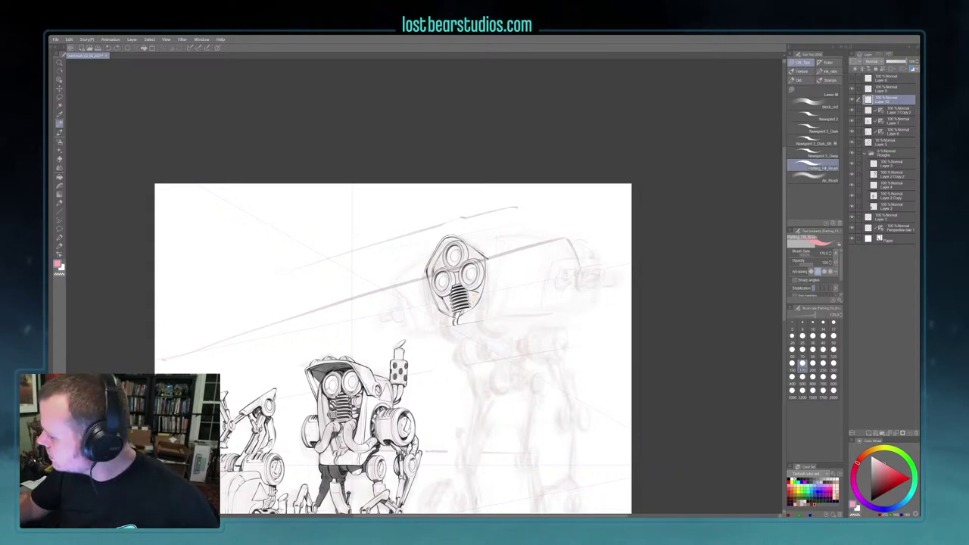
left_click_drag(475, 297, 477, 299)
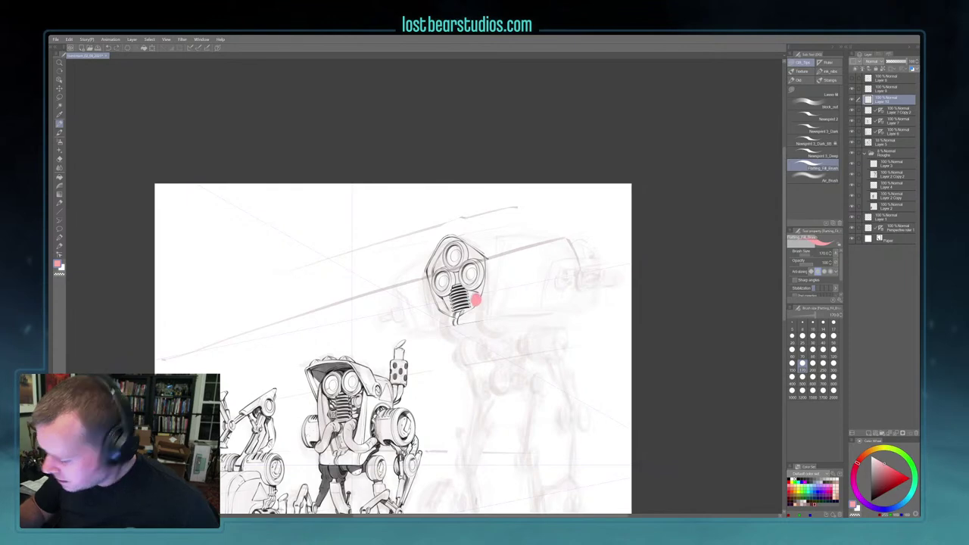
key("bracketright")
key("bracketright")
left_click_drag(473, 296, 483, 327)
key("ctrl+bracketright")
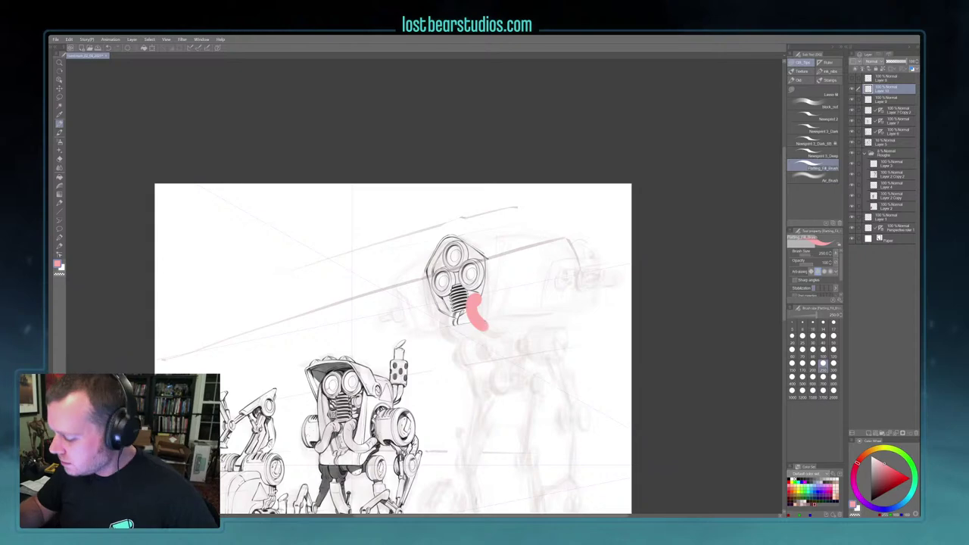
left_click_drag(447, 303, 441, 330)
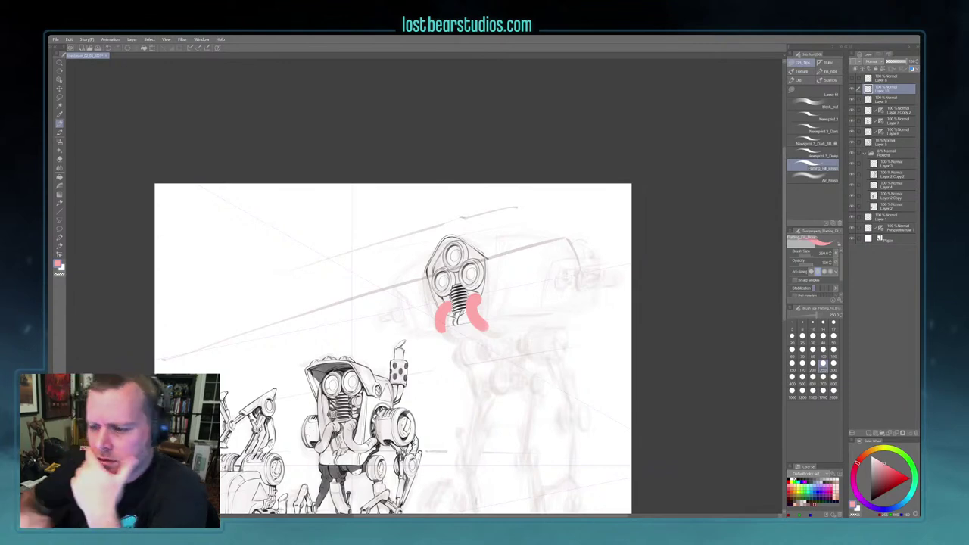
Check the image resolution settings of the drawing without changing them
left_click(69, 39)
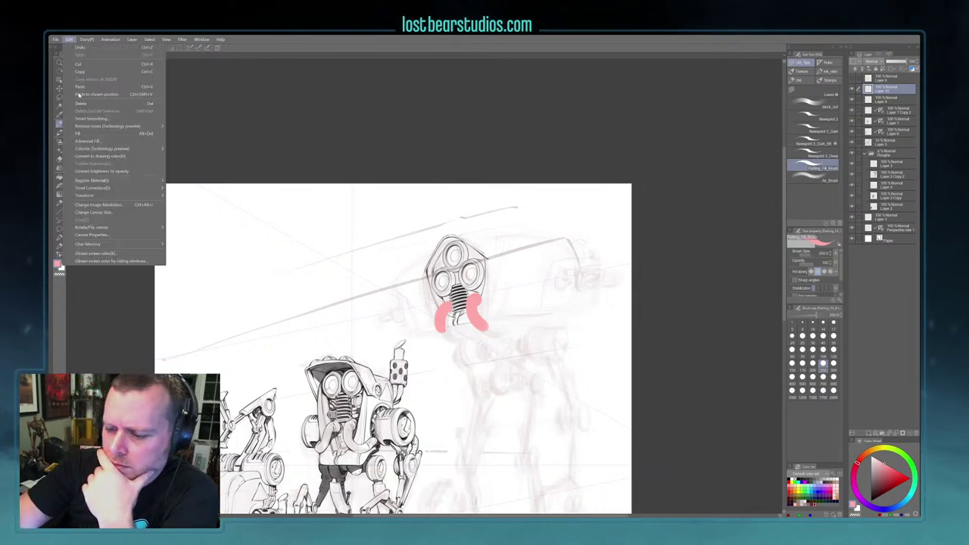
left_click(126, 206)
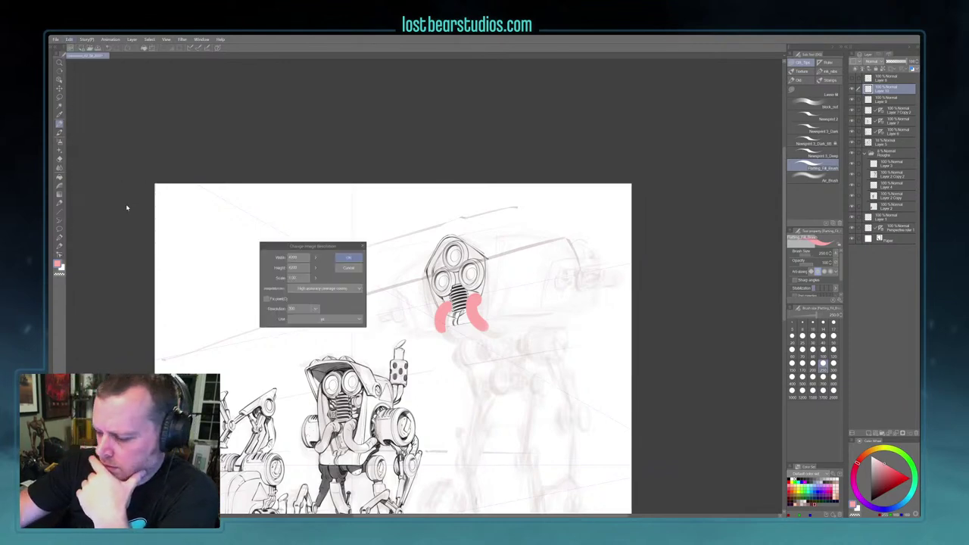
left_click(348, 267)
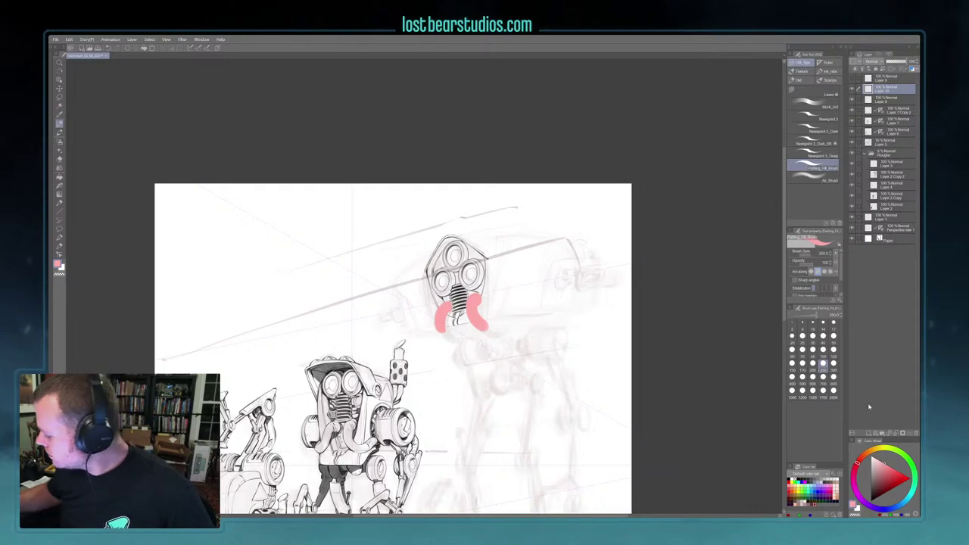
Add a new layer above the pink shapes and ink the outlines of both hoses in black
left_click(869, 433)
left_click(832, 140)
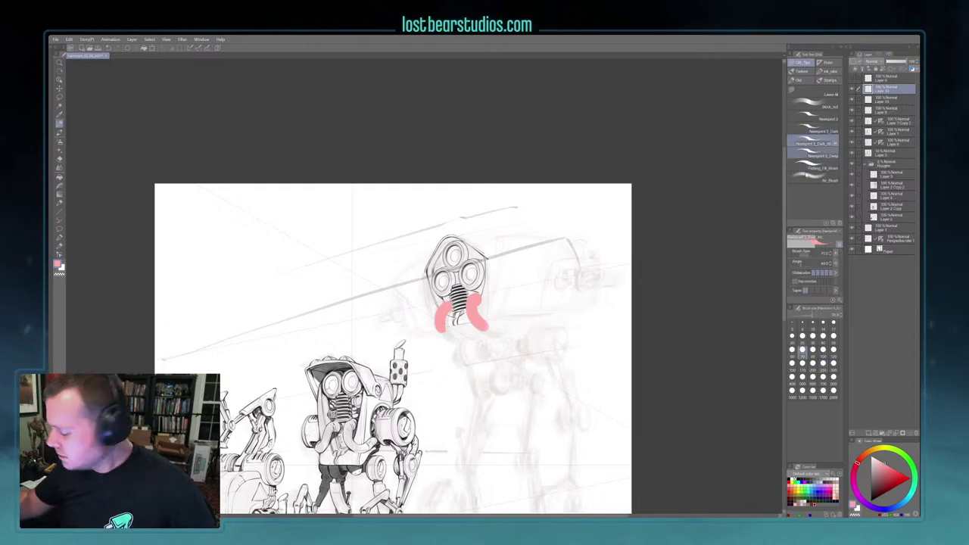
scroll(623, 329, "up", 1)
left_click_drag(511, 318, 520, 316)
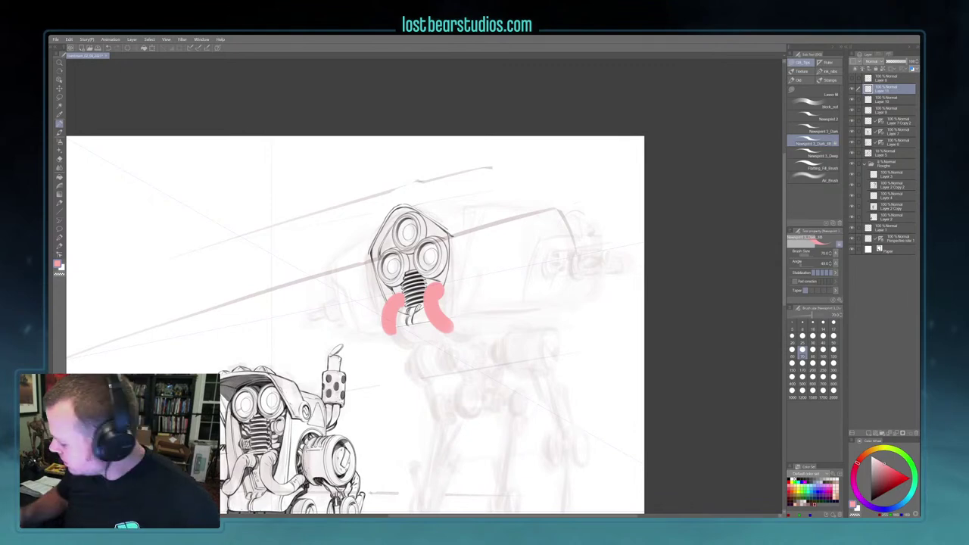
left_click(872, 499)
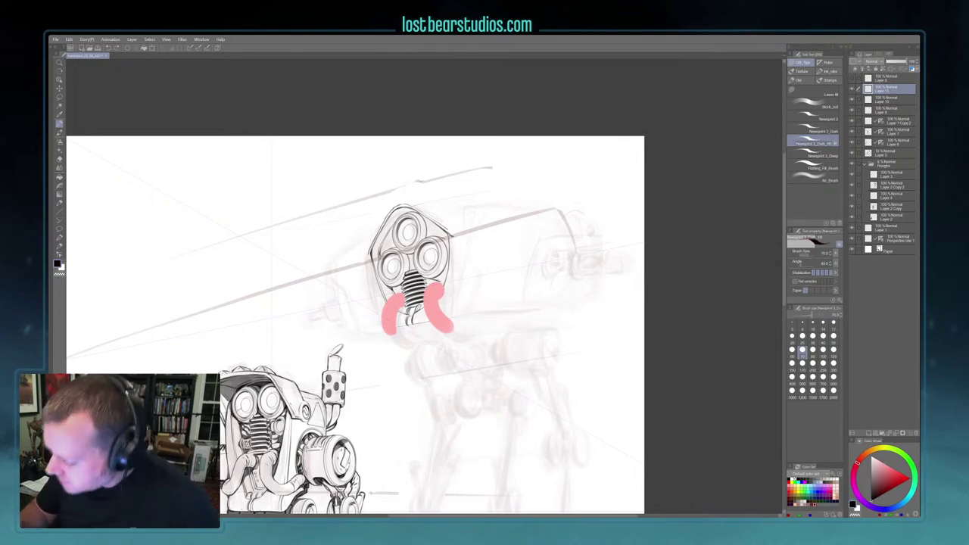
key("bracketright")
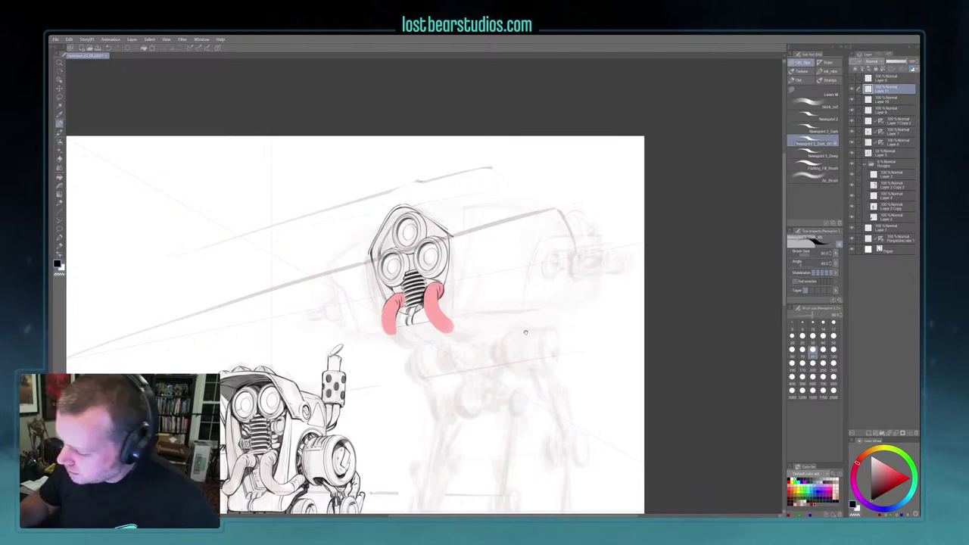
left_click_drag(424, 325, 409, 301)
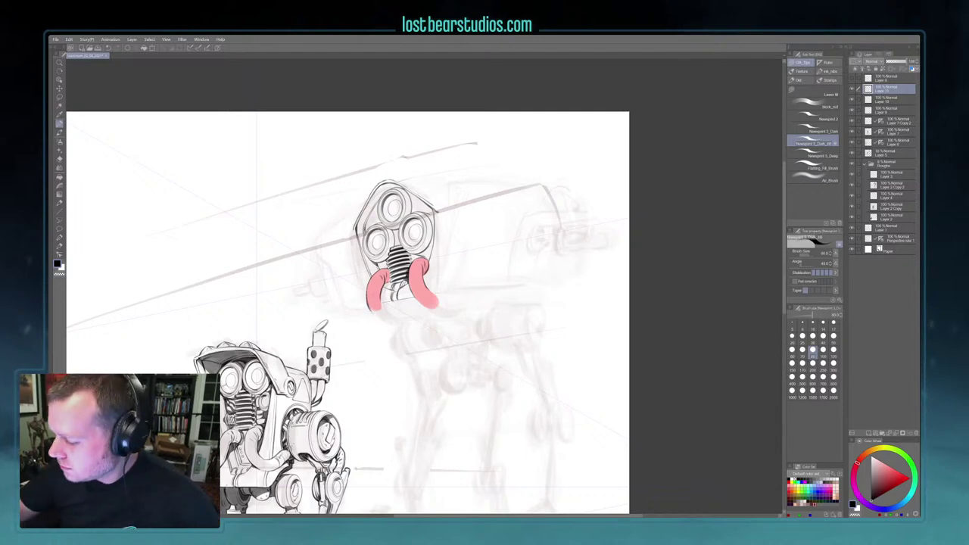
Ink a dark shadow between the head's upper outline and the top lens with brush size 150, redoing the undone strokes
mouse_move(469, 227)
left_mouse_down()
mouse_move(512, 240)
mouse_move(518, 271)
left_mouse_up()
key("bracketright")
key("bracketright")
key("bracketright")
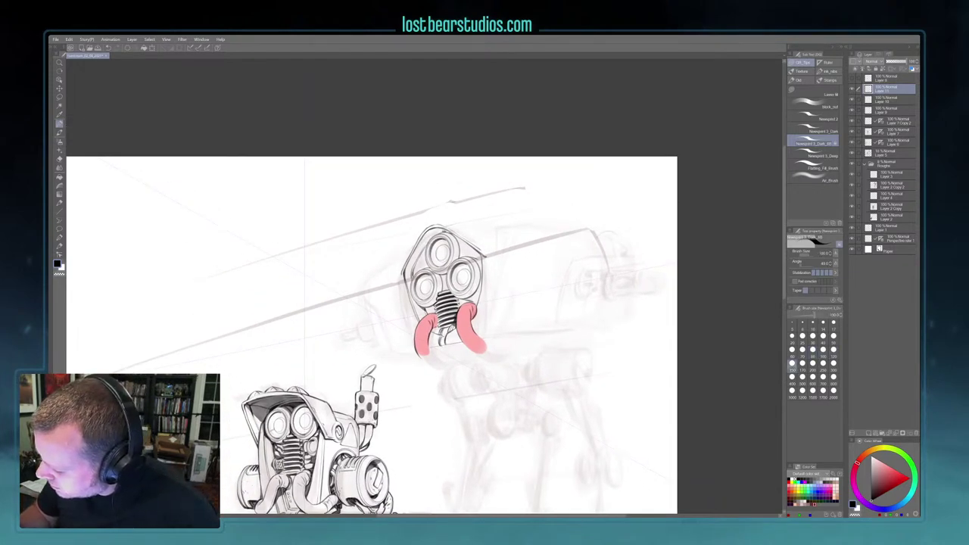
mouse_move(448, 233)
left_mouse_down()
mouse_move(427, 233)
mouse_move(416, 249)
mouse_move(438, 233)
mouse_move(421, 243)
left_mouse_up()
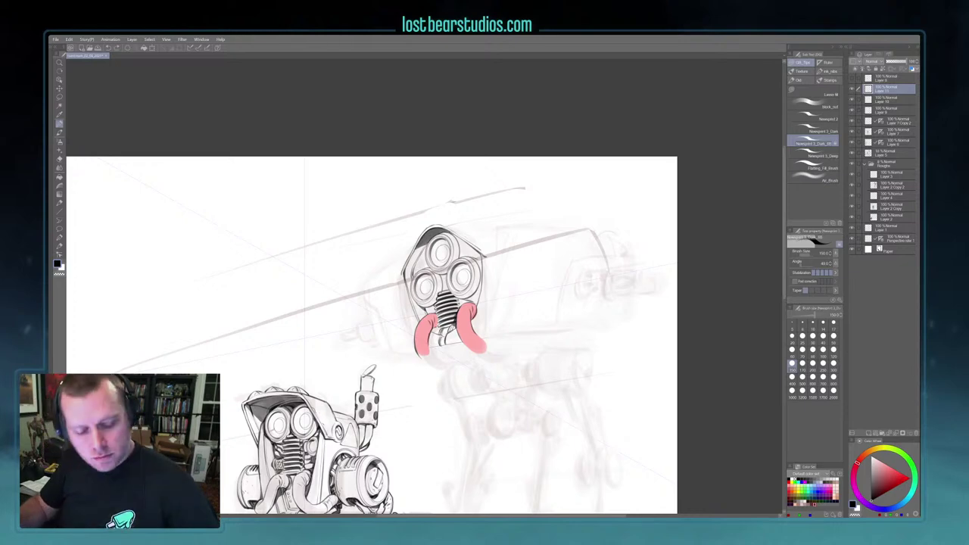
key("ctrl+z")
scroll(416, 251, "down", 1)
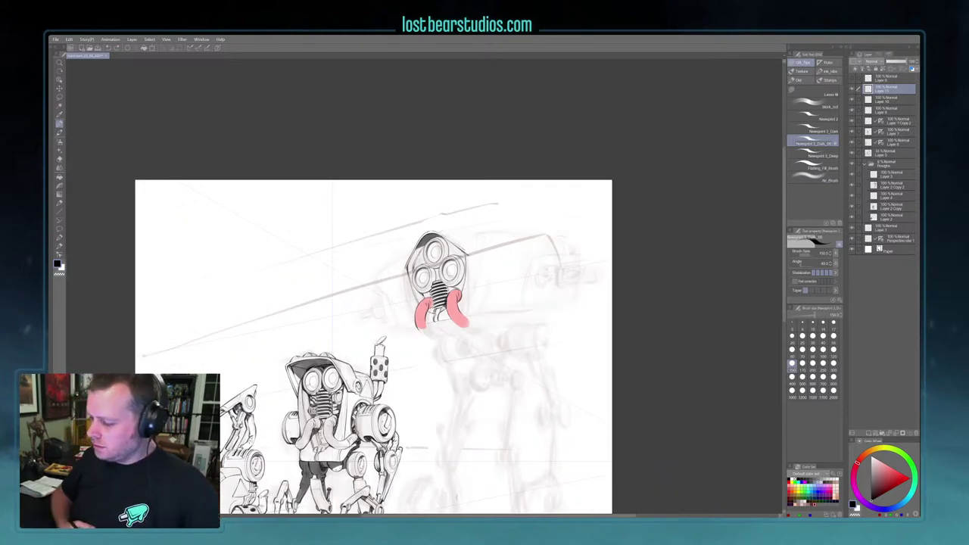
key("ctrl+z")
key("ctrl+z")
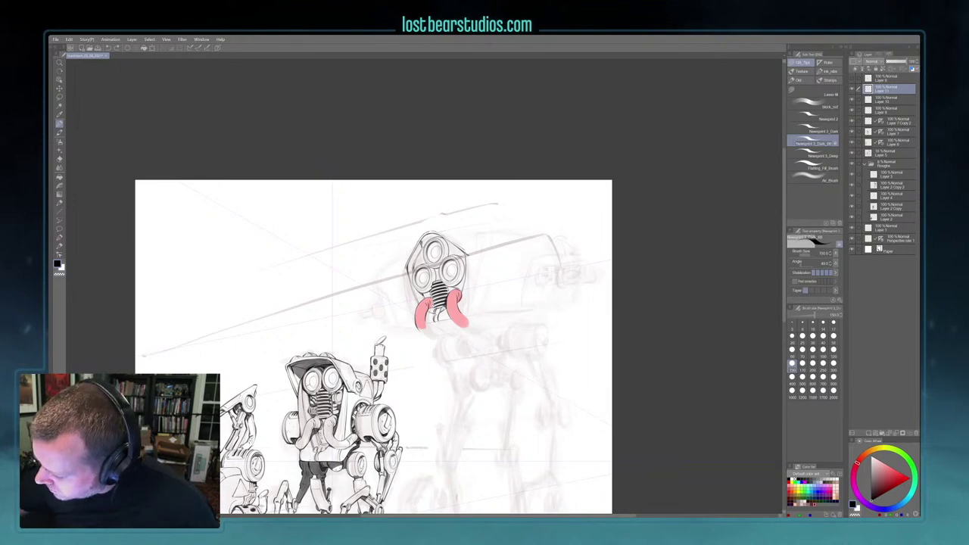
mouse_move(422, 246)
left_mouse_down()
mouse_move(440, 237)
mouse_move(424, 240)
left_mouse_up()
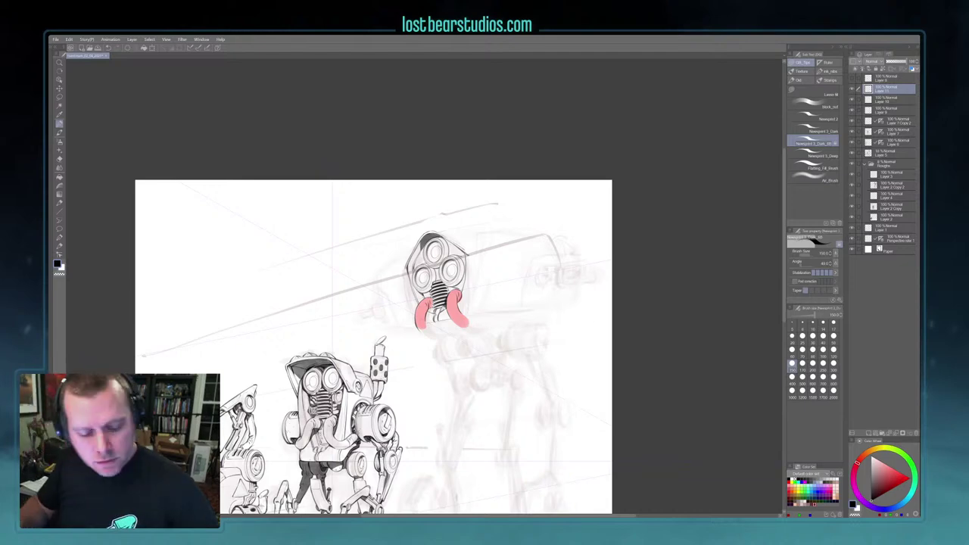
key("ctrl+plus")
left_click_drag(480, 276, 475, 286)
key("[")
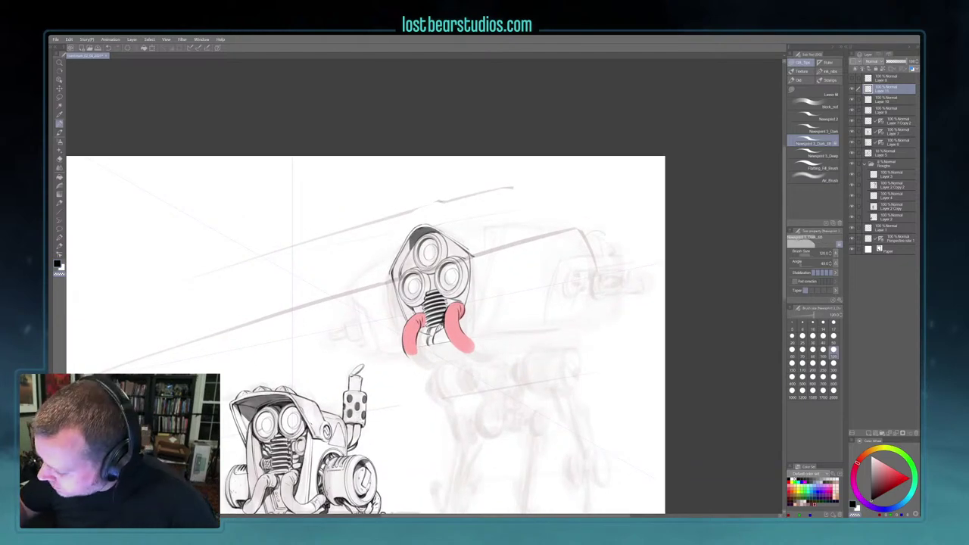
Hide the pink hose layer, load its shapes as a selection, and erase the Layer 9 grille linework inside it
left_click(874, 101)
left_click(853, 100)
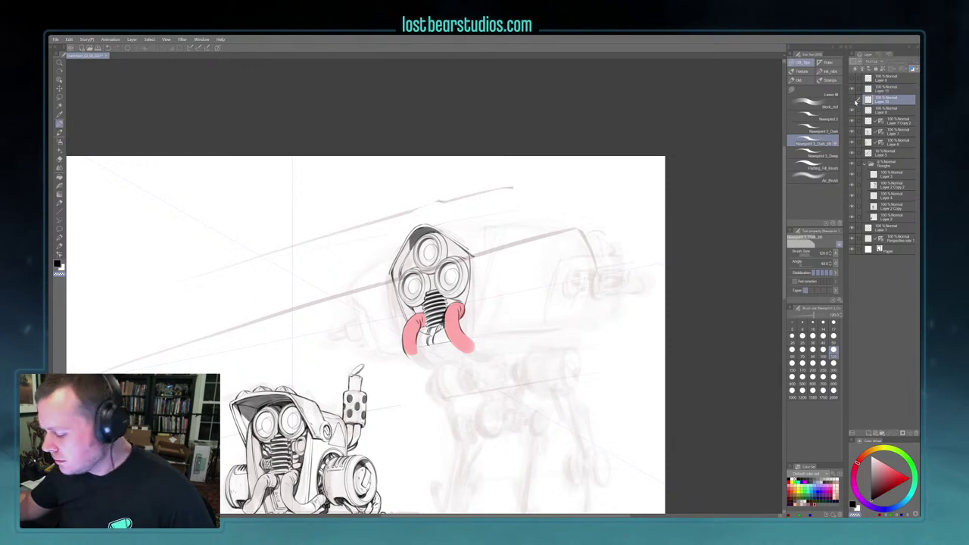
left_click(870, 101, "ctrl")
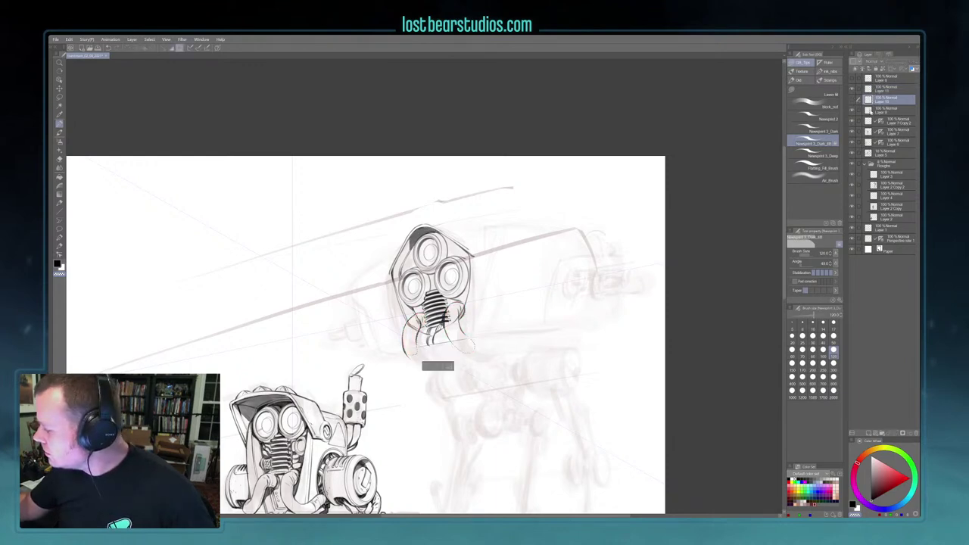
left_click(870, 112)
key("Delete")
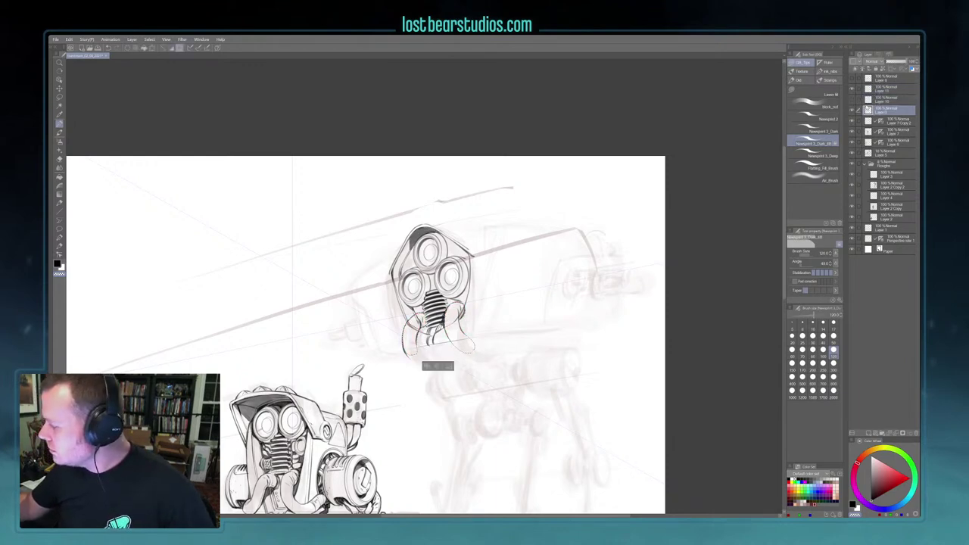
Delete the pink hose layer and clear the head linework inside the hose selection on Layer 7 Copy 2
left_click(901, 100)
left_click_drag(902, 100, 916, 434)
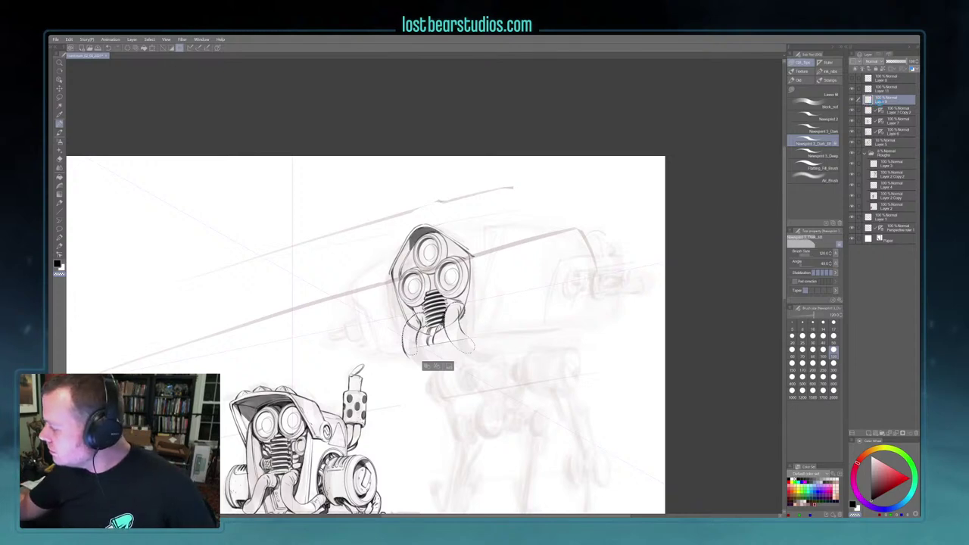
key("ctrl+s")
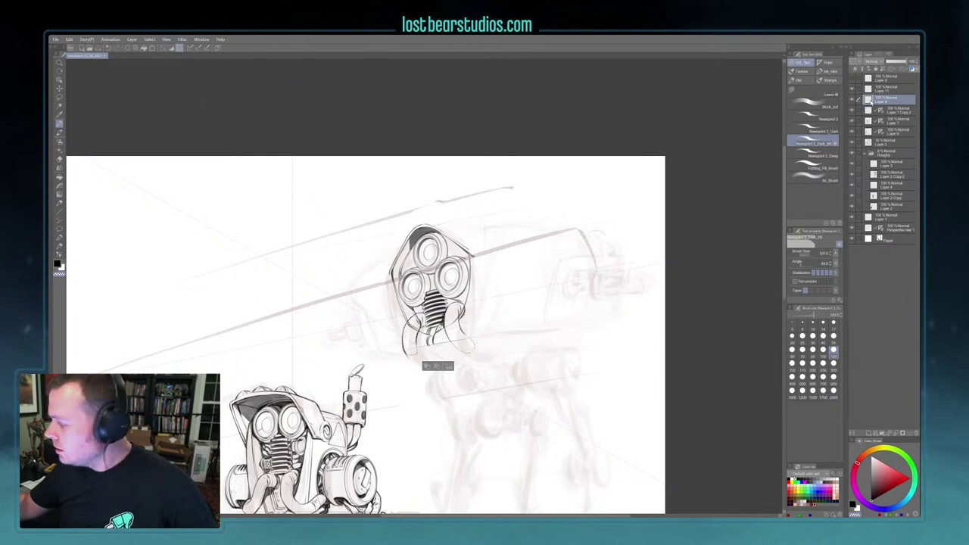
left_click(870, 111)
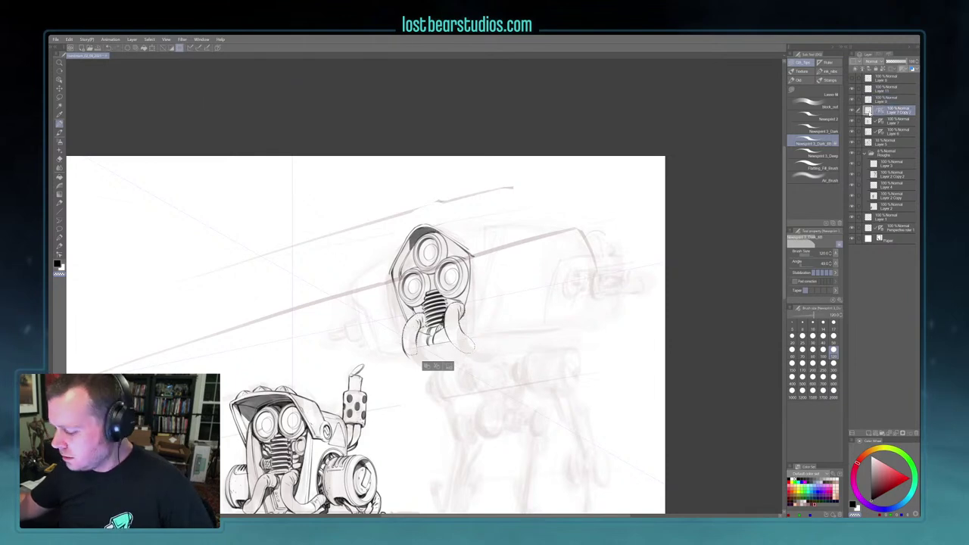
Merge the hose ink layer and Layer 9 down into Layer 7 Copy 2, and clear the selection
left_click(886, 91)
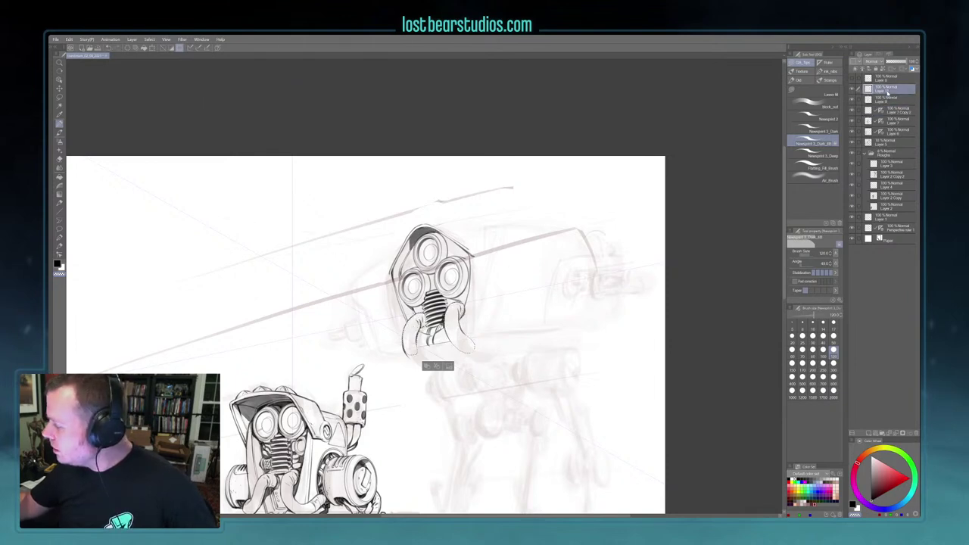
left_click(896, 433)
left_click(896, 433)
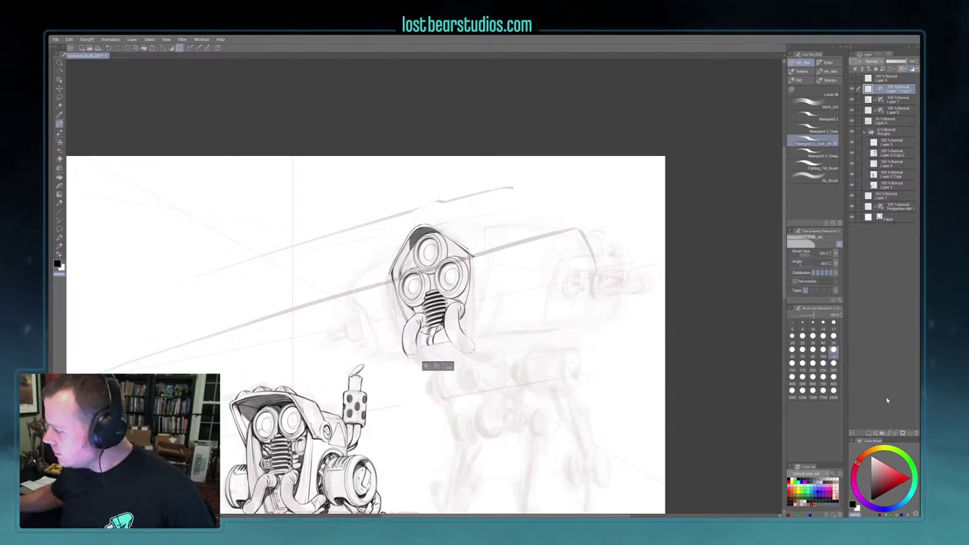
key("ctrl+d")
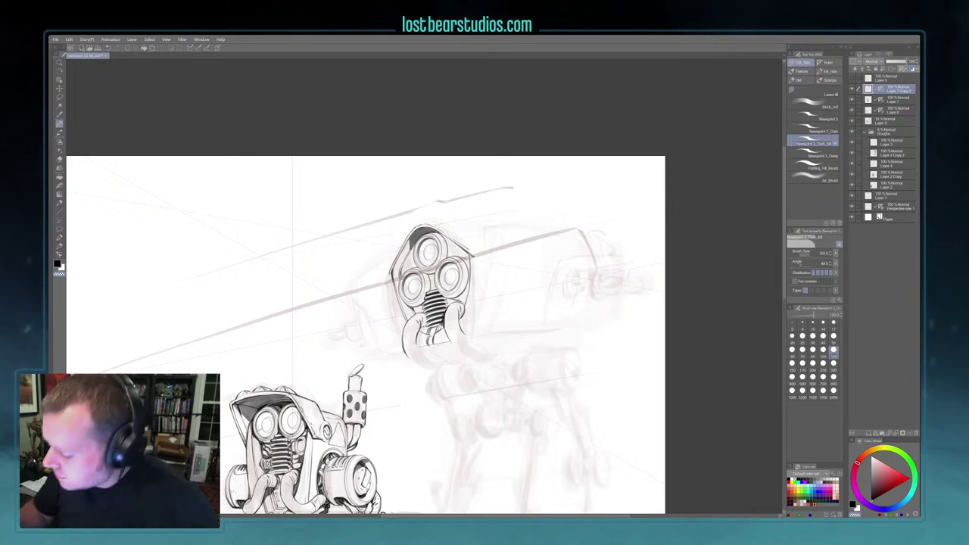
mouse_move(454, 303)
left_mouse_down()
mouse_move(495, 208)
mouse_move(479, 264)
left_mouse_up()
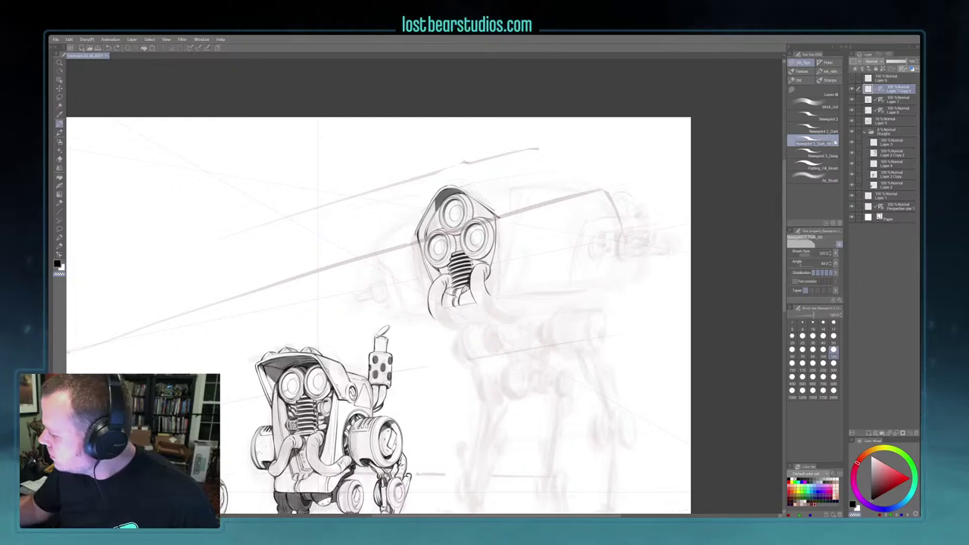
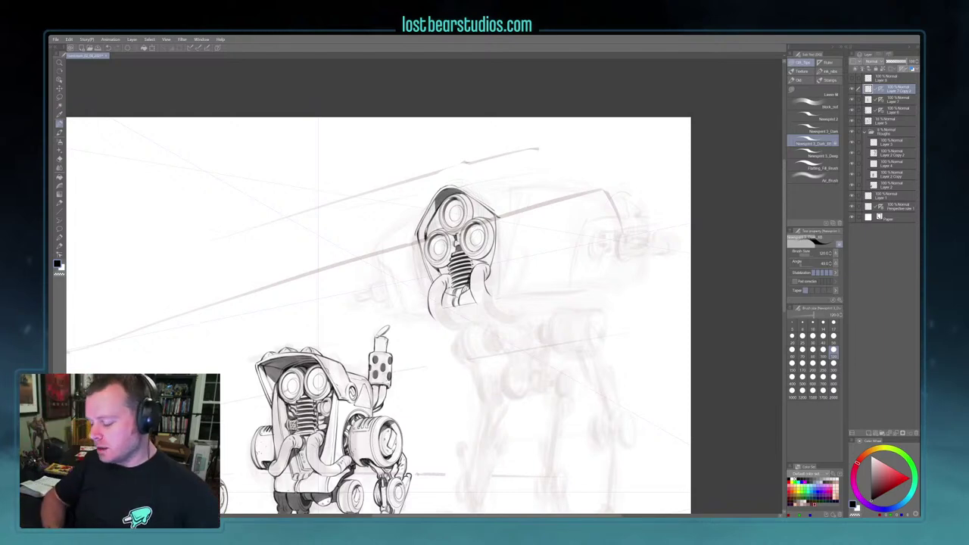
Ink small details and dark shading in the gaps around the three lenses, varying the brush size between 80 and 150
key("[")
key("c")
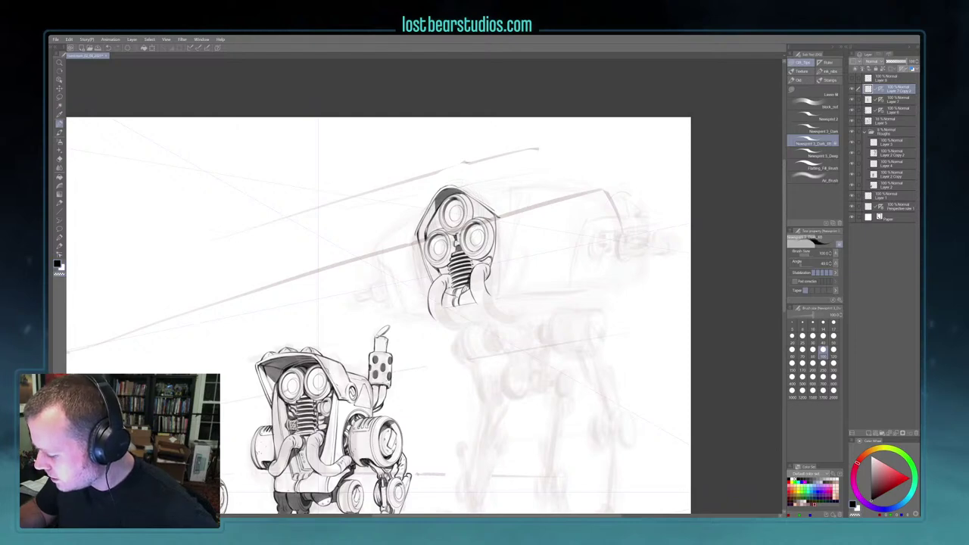
key("[")
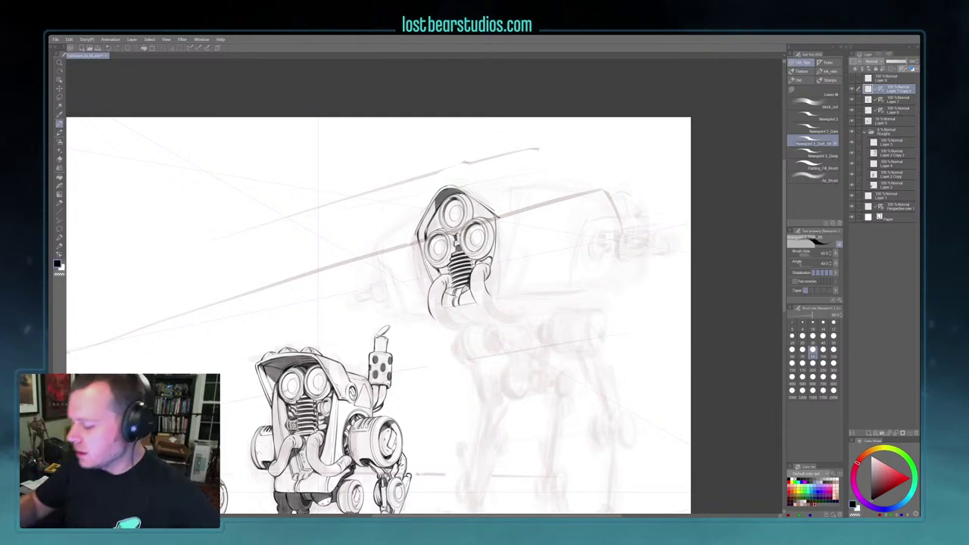
key("bracketright")
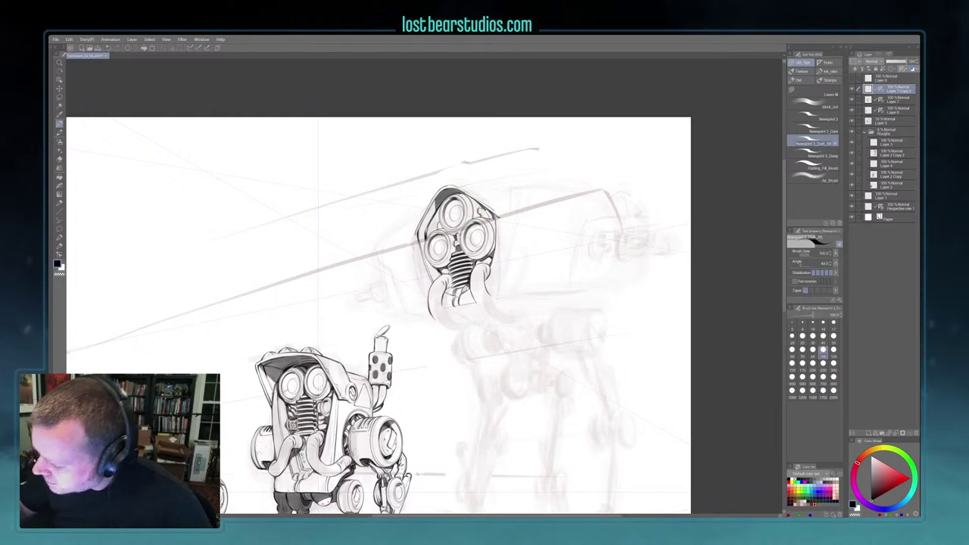
key("bracketright")
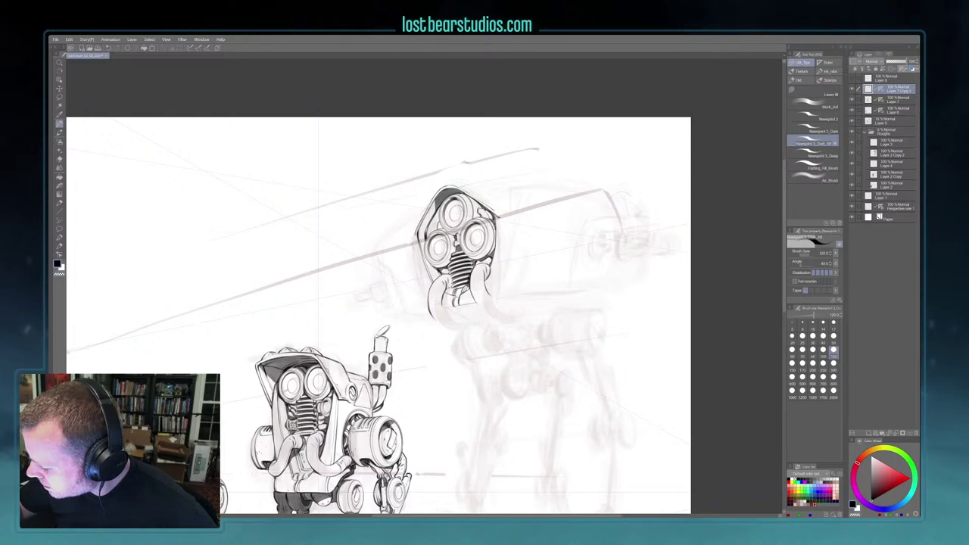
key("bracketright")
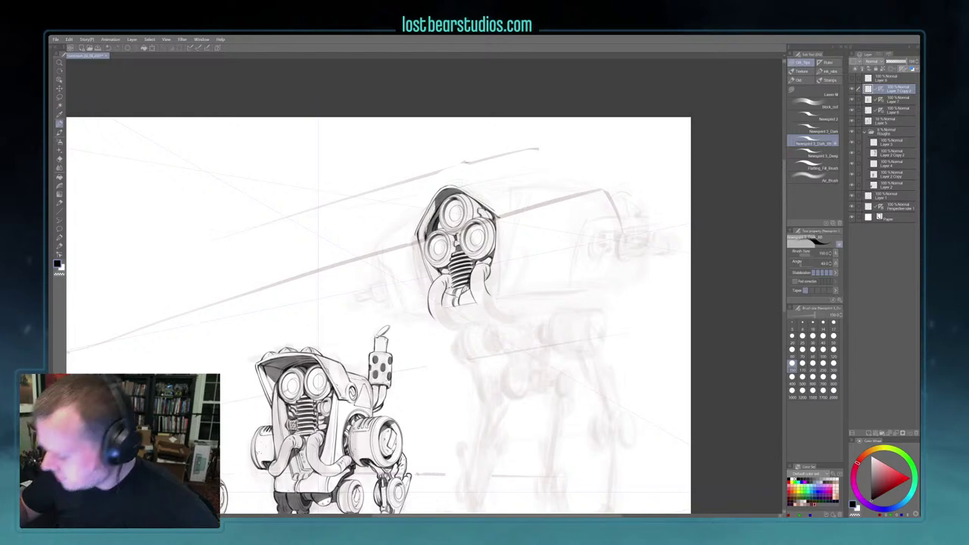
key("ctrl+minus")
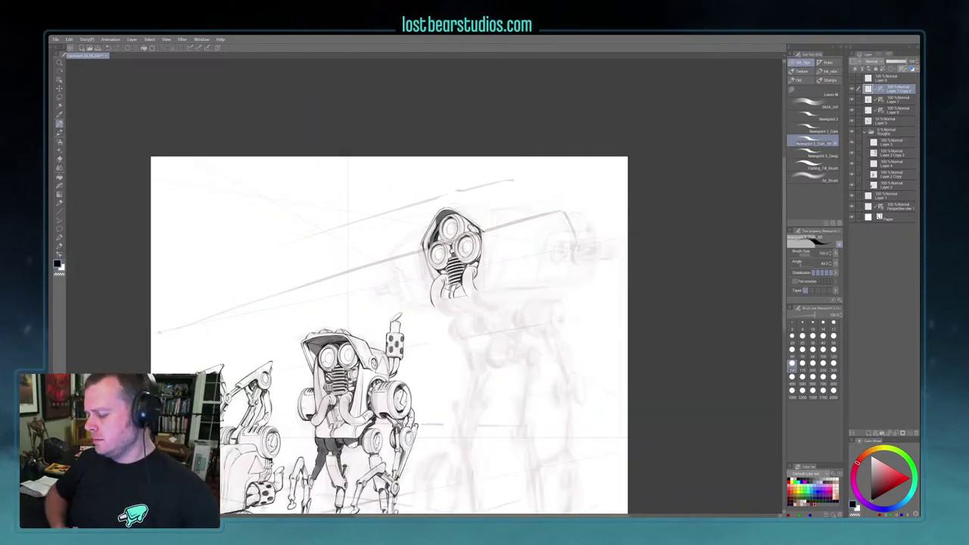
key("ctrl+plus")
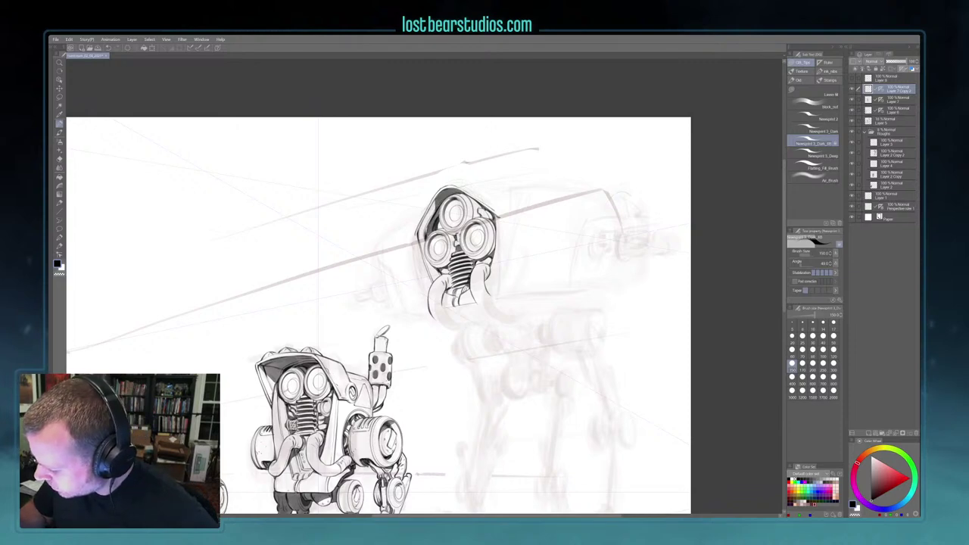
key("ctrl+minus")
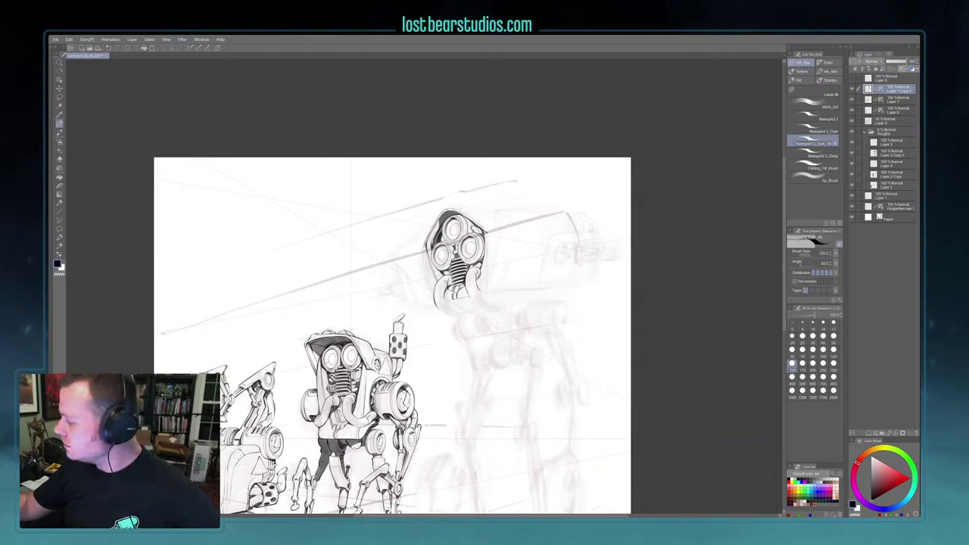
Ink the side plate's outline beside the tall robot's head and the hull's lower and rear edges with brush size 120
key("[")
left_click_drag(656, 320, 636, 236)
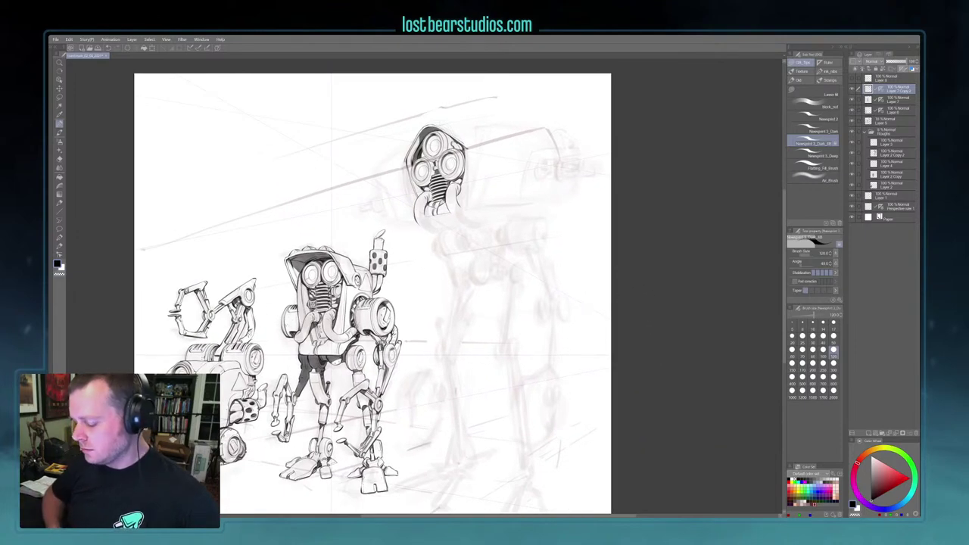
scroll(656, 261, "up", 3)
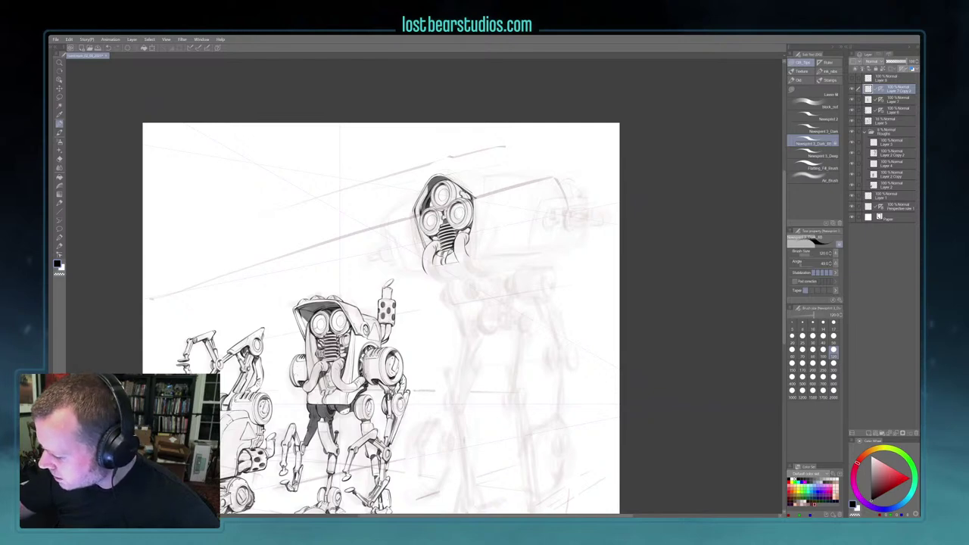
left_click_drag(474, 209, 474, 226)
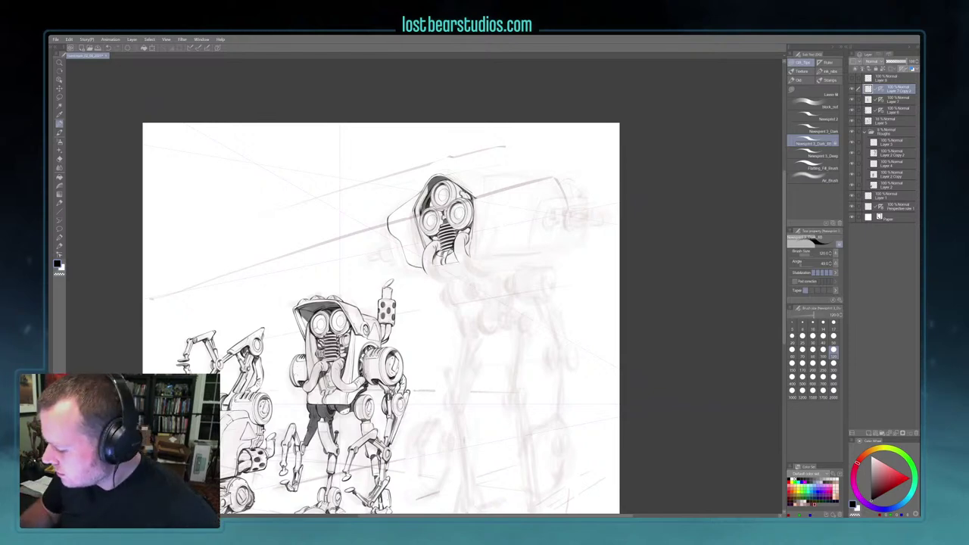
left_click_drag(484, 255, 518, 255)
key("c")
key("c")
left_click_drag(527, 222, 520, 251)
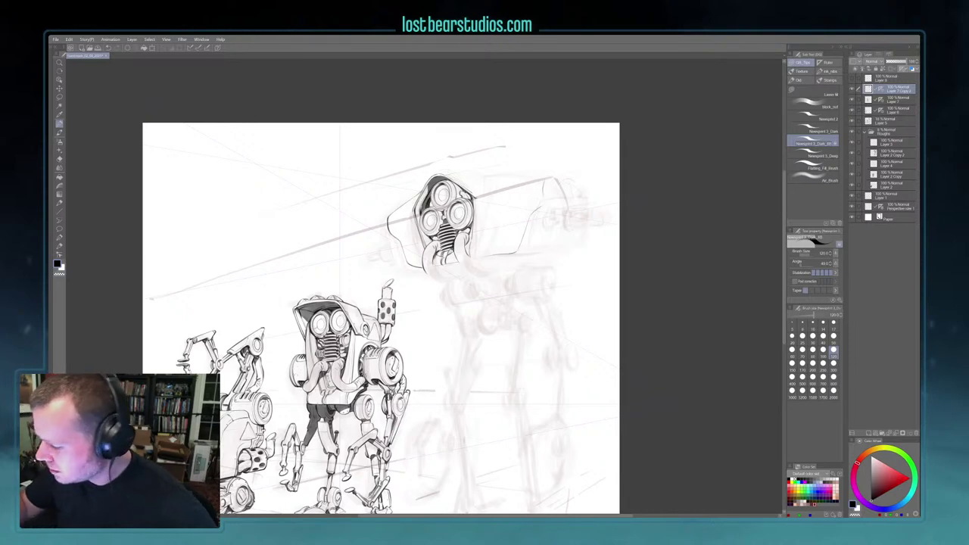
Ink the hull's top edge from above the head back toward the rear corner
left_click_drag(674, 292, 598, 279)
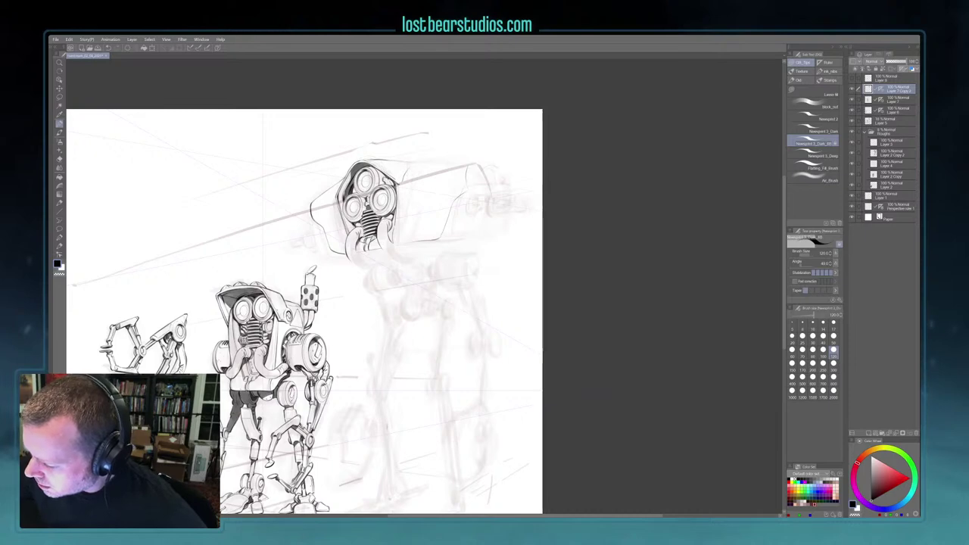
left_click_drag(411, 162, 468, 165)
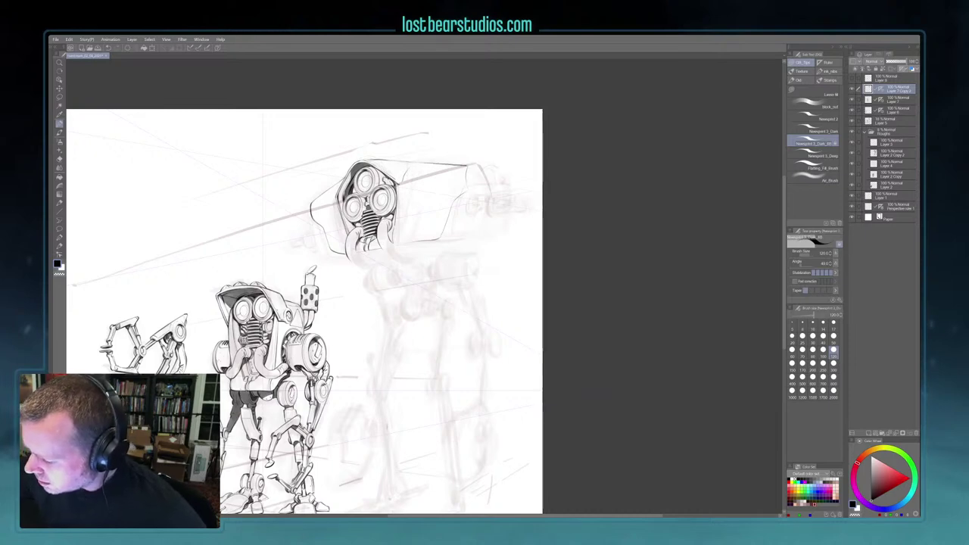
scroll(499, 149, "down", 1)
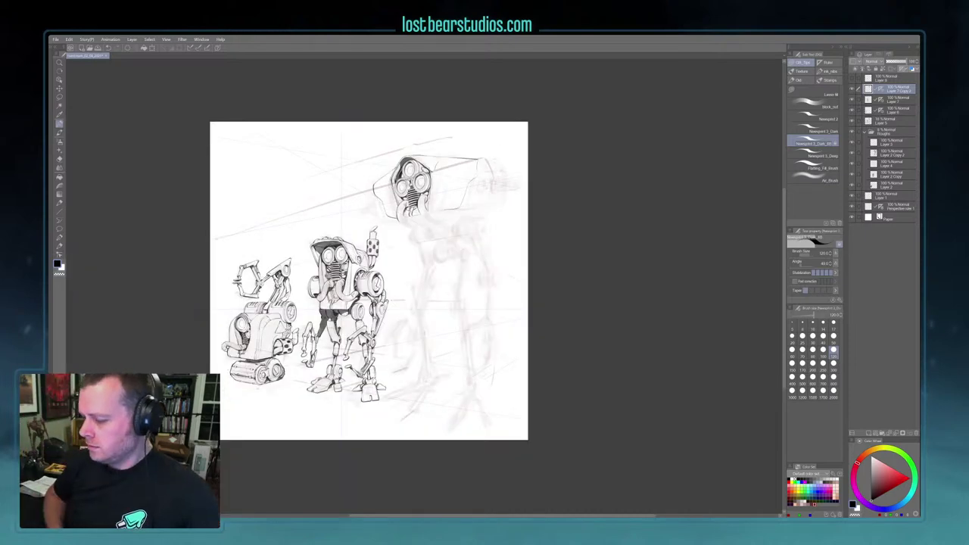
scroll(499, 149, "up", 2)
Trim the hull's rear corner, re-ink its rear edge, and add a pointed panel behind the head's top with brush size 80
left_click_drag(499, 149, 547, 195)
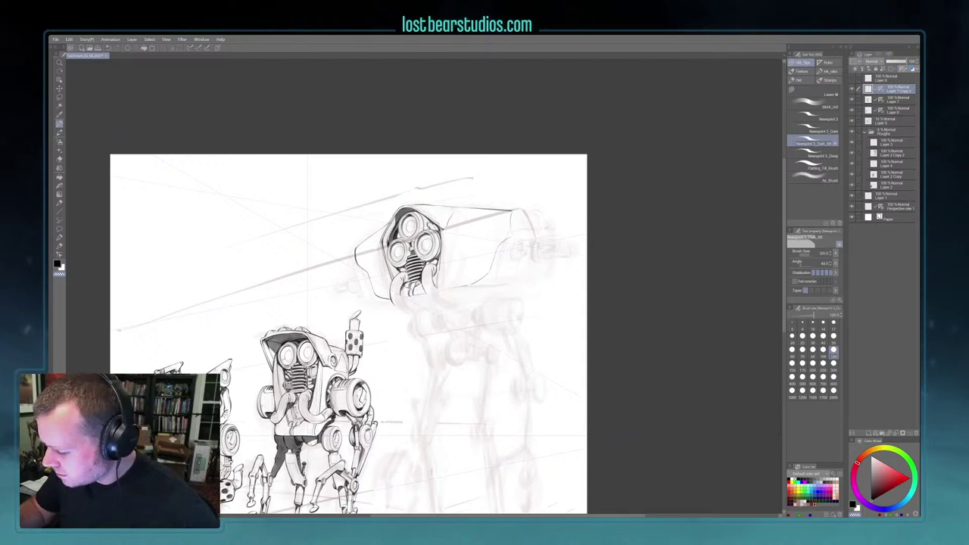
left_click_drag(492, 250, 486, 268)
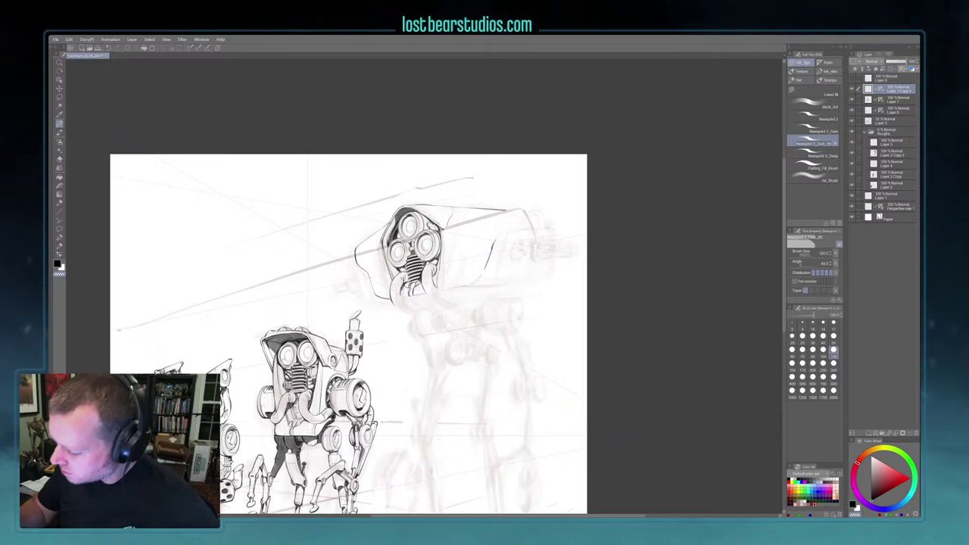
key("c")
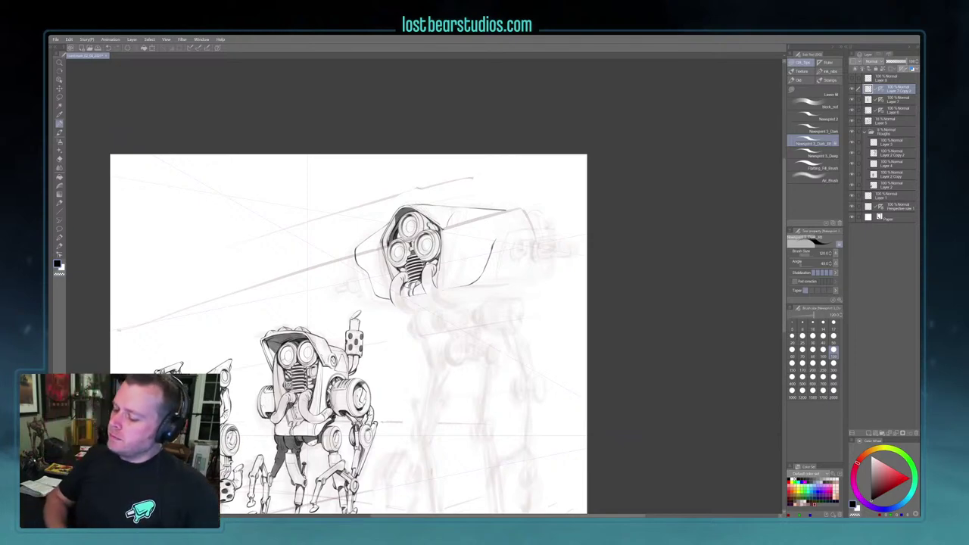
key("bracketleft")
key("bracketleft")
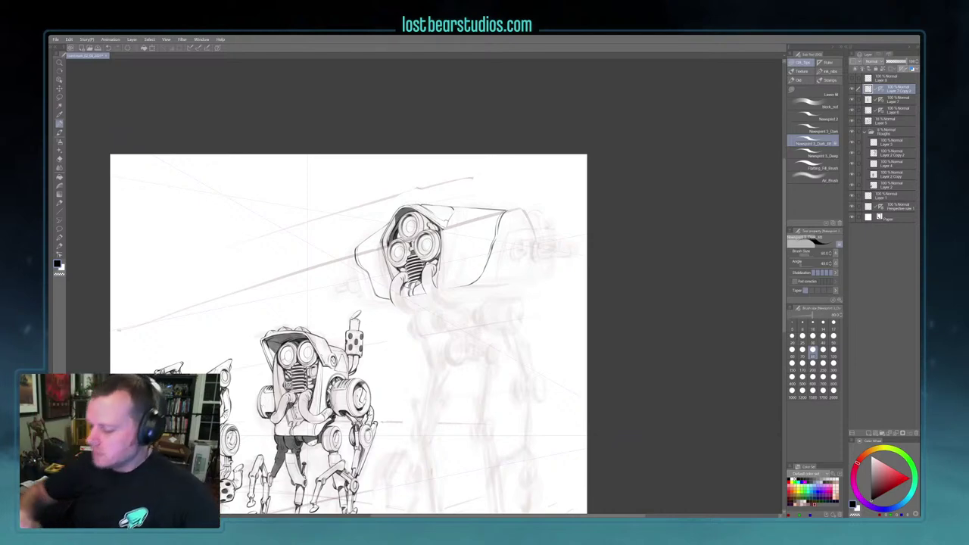
key("]")
key("]")
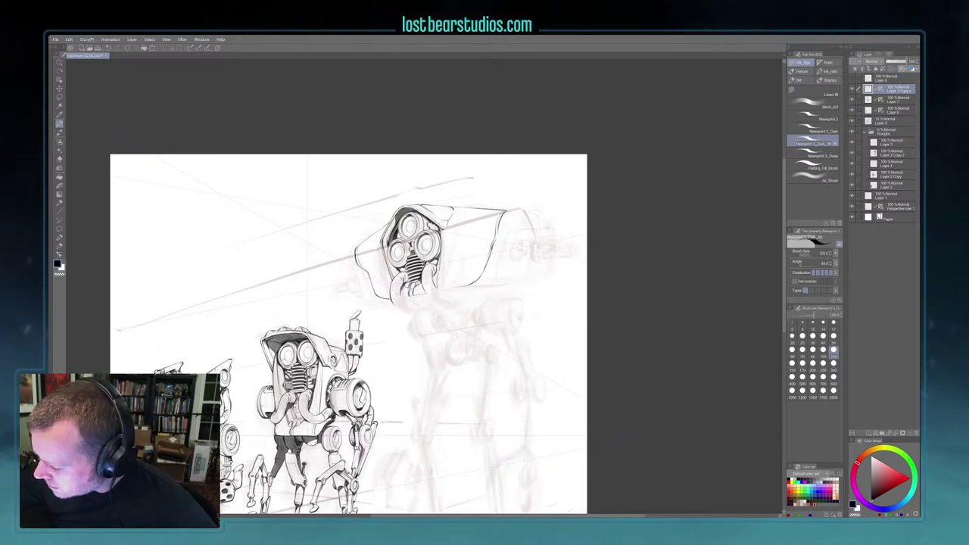
Clear the hull's top edge behind the pointed panel, extend the rear edge upward, and ink the rear flap's sloping outline with brush size 120
scroll(432, 218, "down", 1)
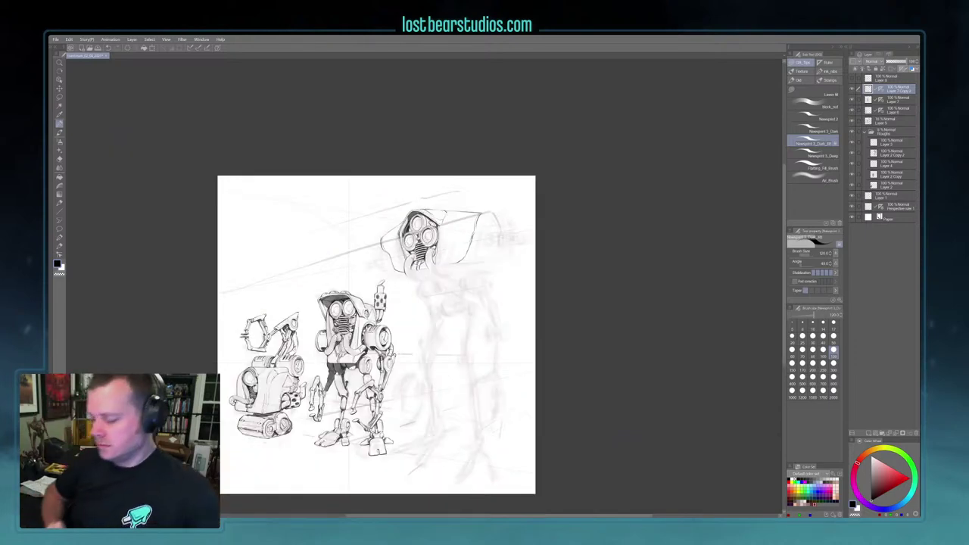
key("ctrl+plus")
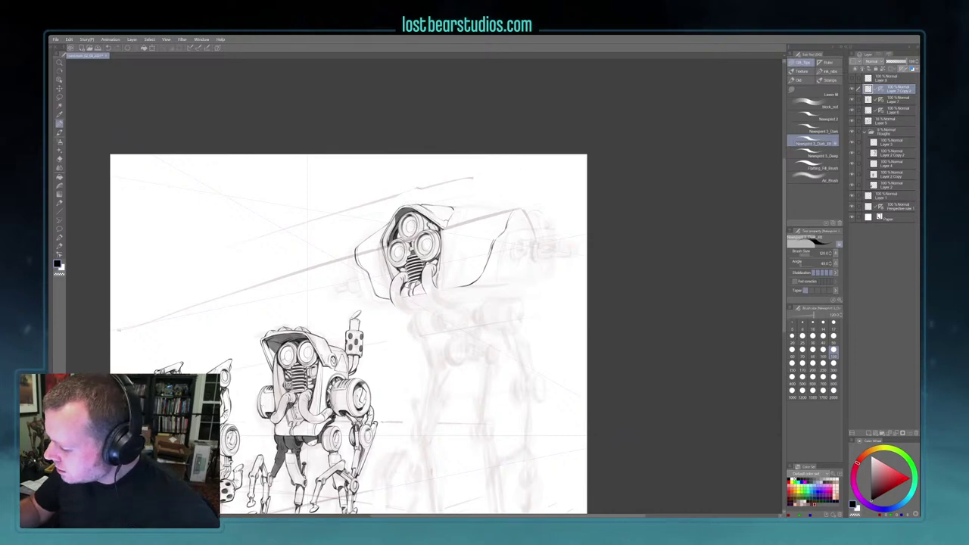
left_click_drag(596, 249, 580, 238)
left_click_drag(509, 199, 528, 206)
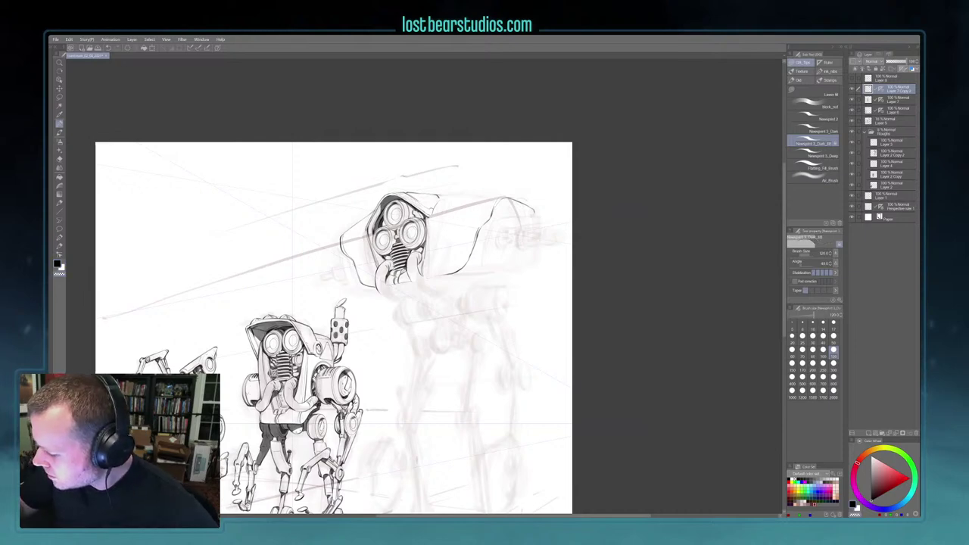
mouse_move(637, 333)
left_mouse_down()
mouse_move(638, 318)
mouse_move(628, 334)
left_mouse_up()
key("c")
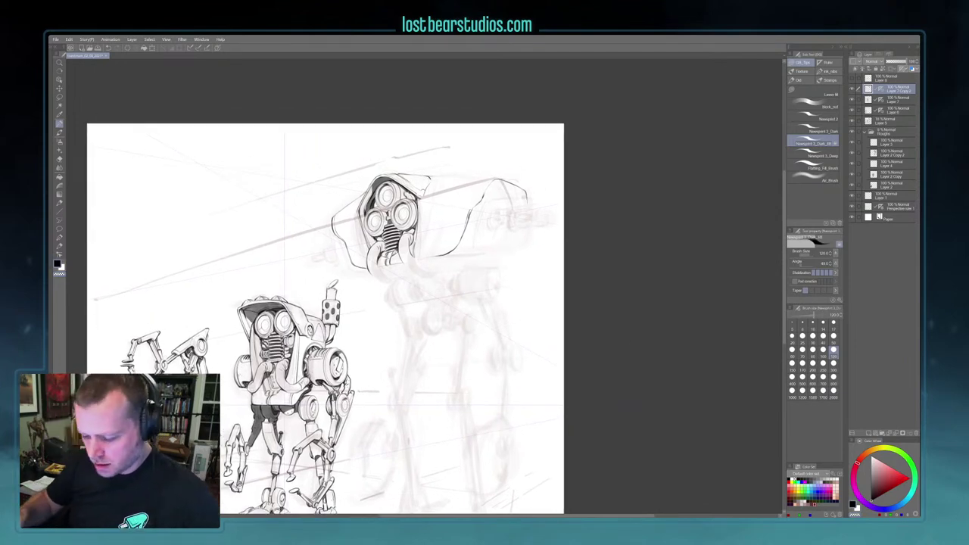
Re-ink the hull's long top edge and add a second contour line along its rear and lower edges
left_click_drag(584, 310, 515, 320)
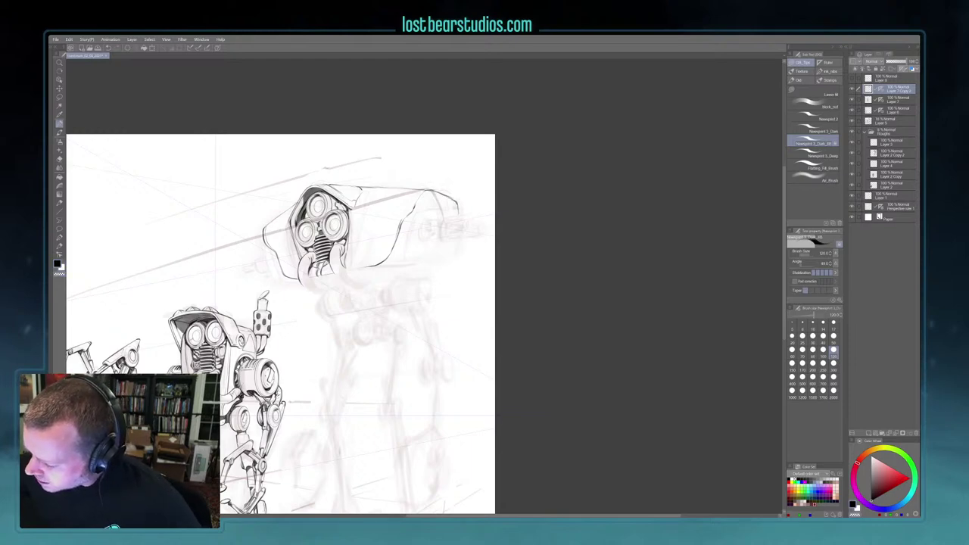
left_click_drag(476, 275, 526, 286)
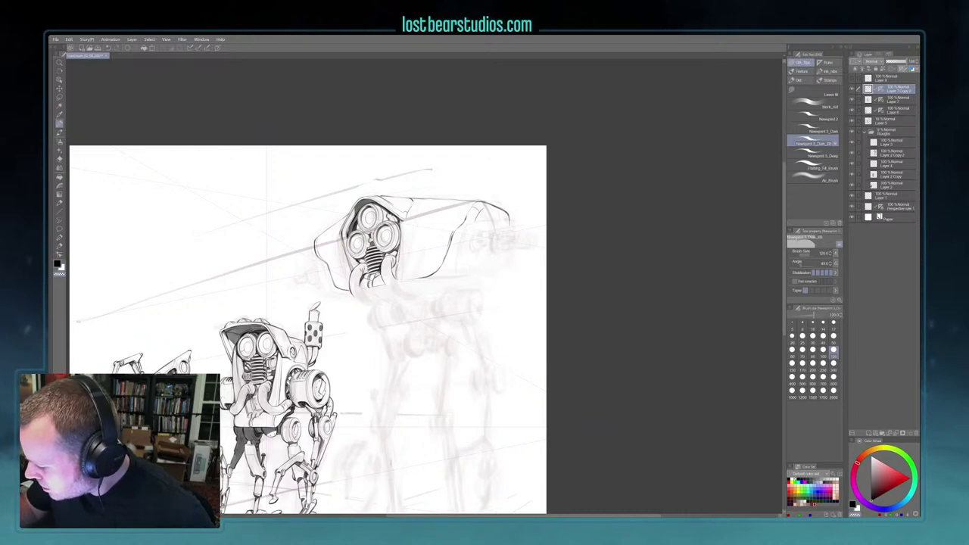
left_click_drag(530, 205, 483, 197)
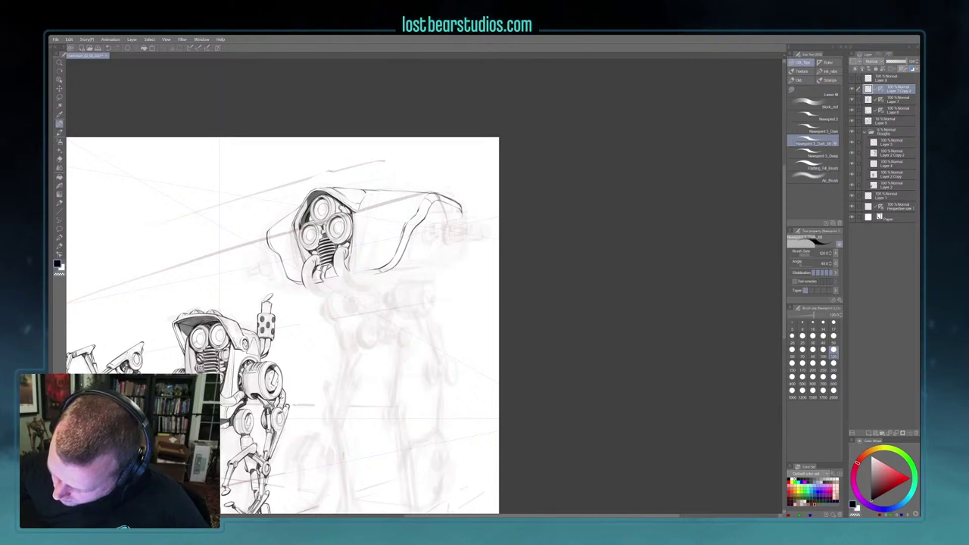
left_click_drag(356, 277, 373, 275)
scroll(374, 273, "down", 1)
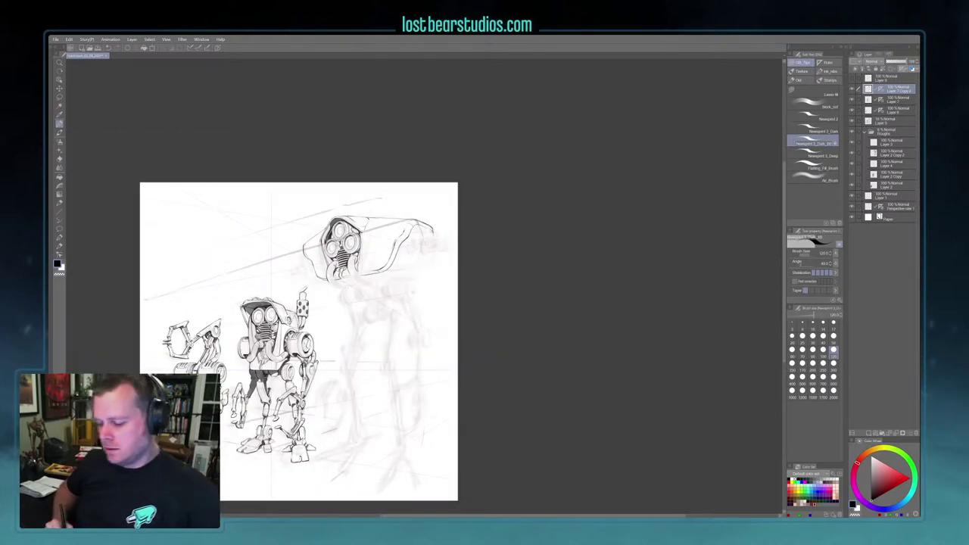
scroll(377, 273, "up", 1)
left_click_drag(376, 273, 394, 298)
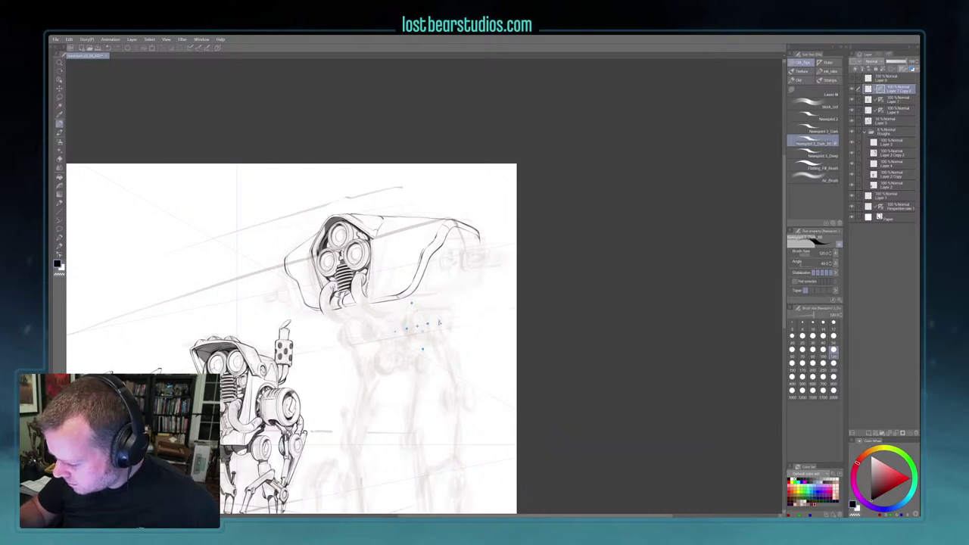
Ink the curved inner end of the hip cylinder below the hull along the ellipse ruler, redoing the undone stroke
key("ctrl+2")
left_click(869, 89)
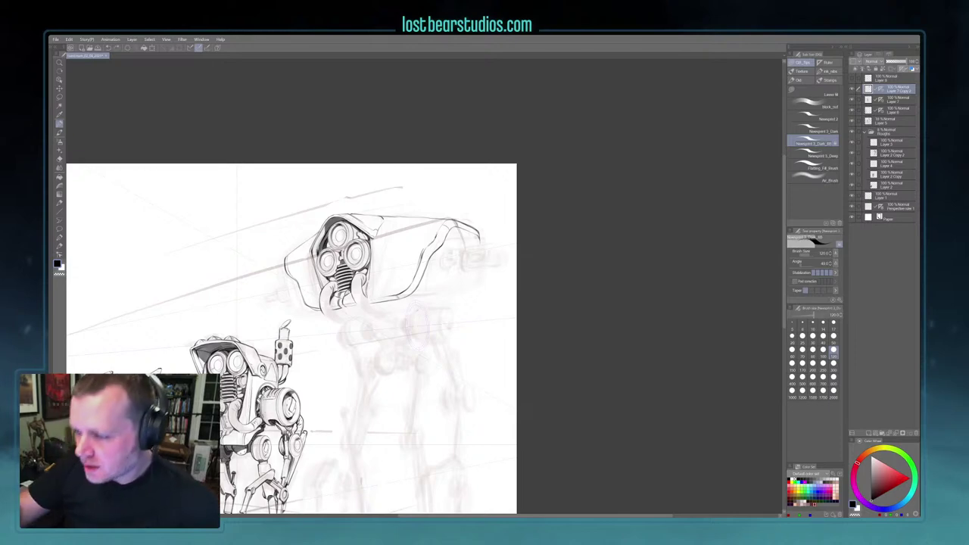
left_click_drag(415, 315, 416, 345)
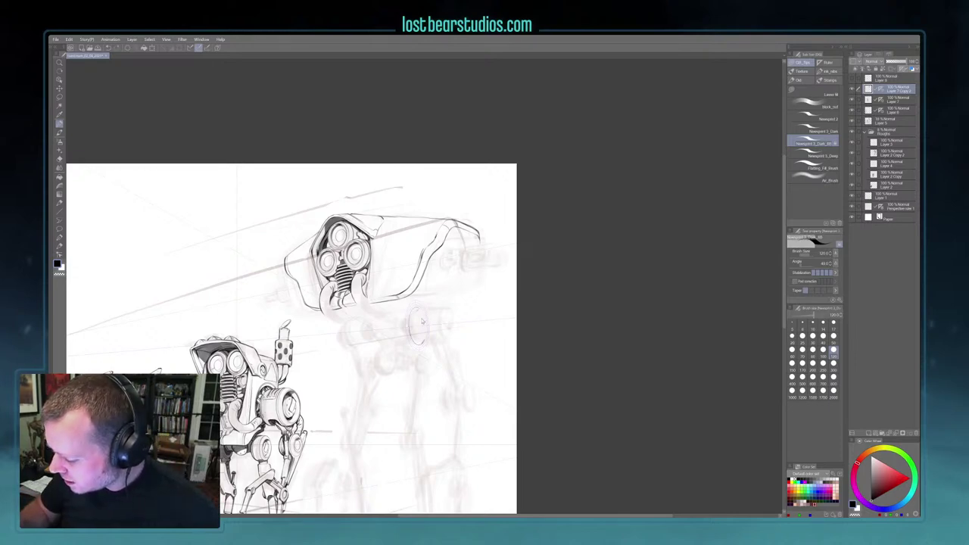
left_click_drag(416, 309, 413, 321)
key("ctrl+z")
left_click(419, 328, "ctrl")
left_click_drag(416, 310, 412, 329)
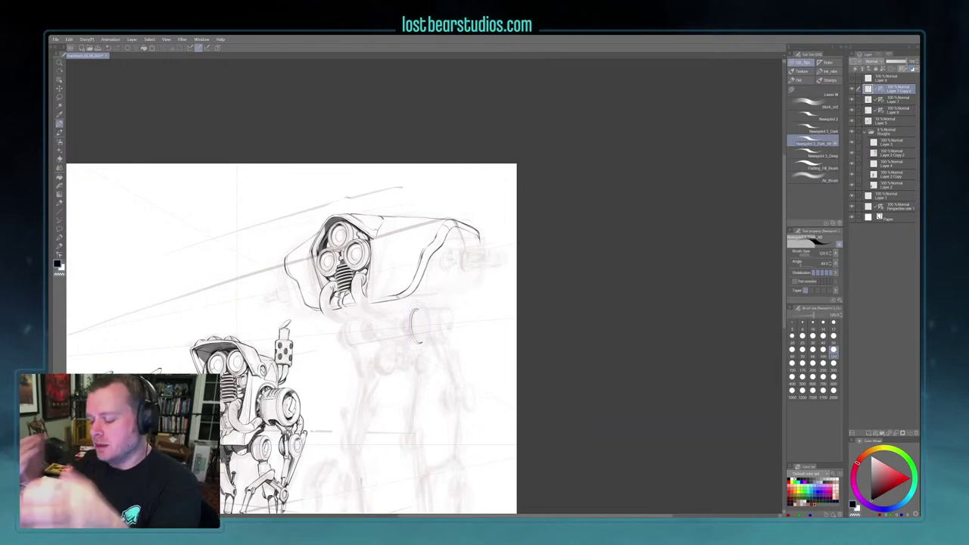
Shift the ellipse ruler to the hip cylinder's outer end and ink its double ring on Layer 7 Copy 2
left_click(431, 326, "ctrl")
mouse_move(423, 327)
left_mouse_down()
mouse_move(446, 324)
mouse_move(450, 335)
mouse_move(445, 307)
mouse_move(448, 339)
left_mouse_up()
key("ctrl+z")
key("ctrl+z")
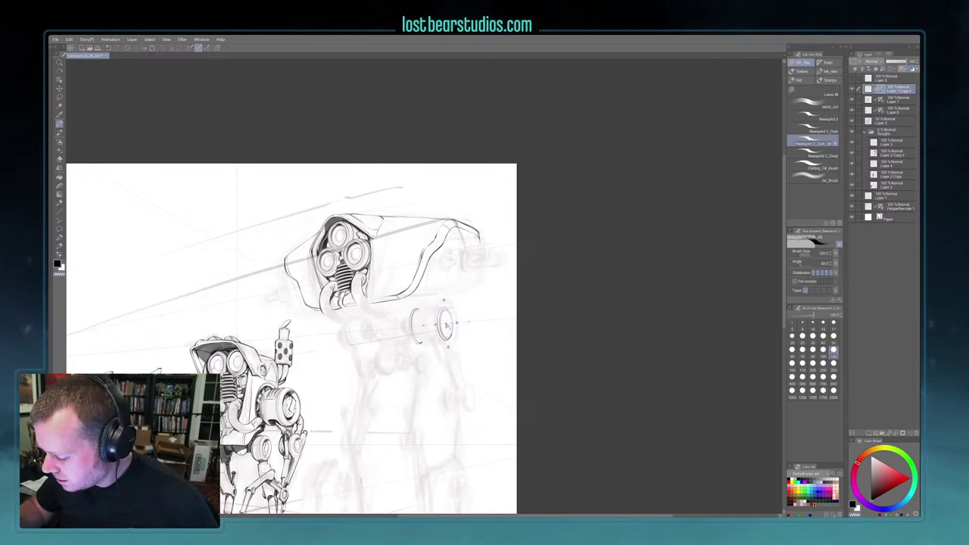
left_click(869, 89)
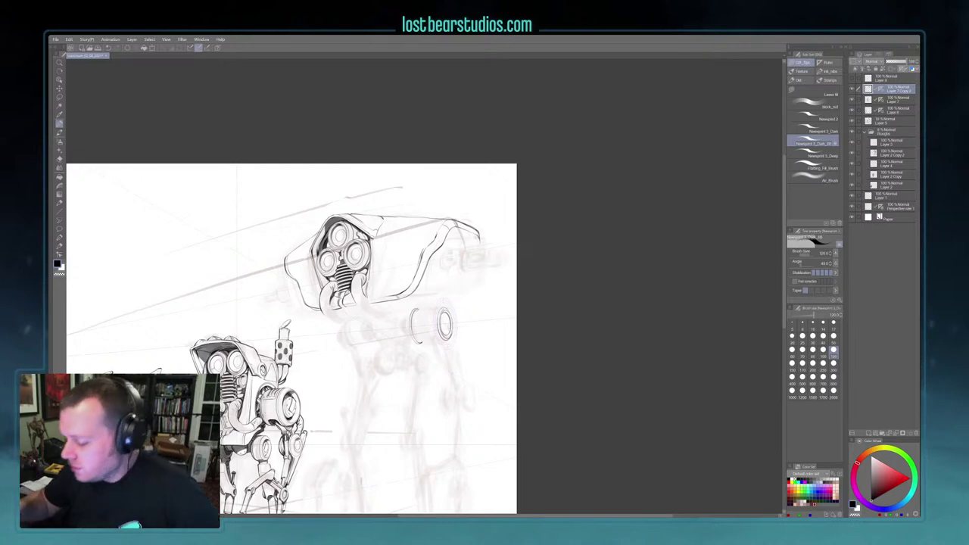
Ink the small detail inside the hip cylinder's outer ring with brush size 60
key("bracketleft")
key("bracketleft")
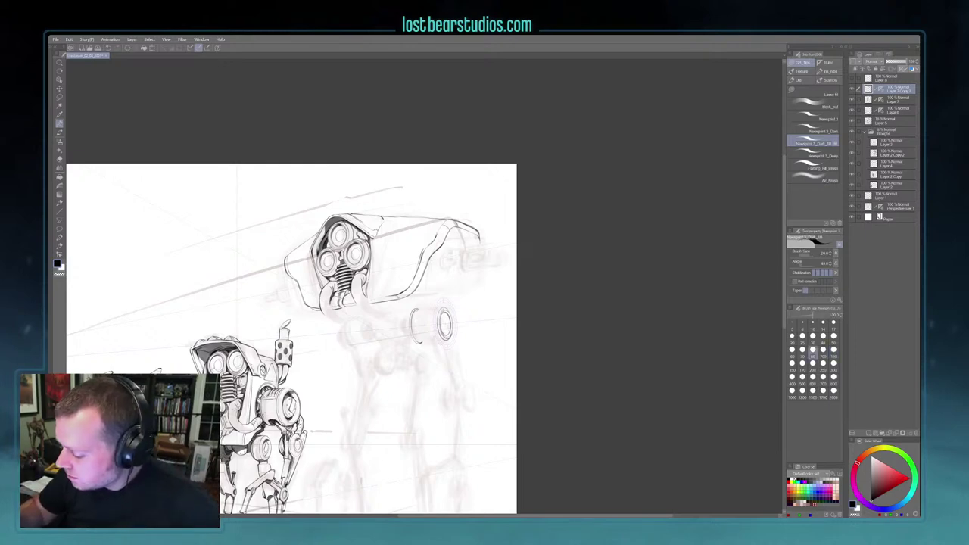
left_click_drag(446, 313, 445, 333)
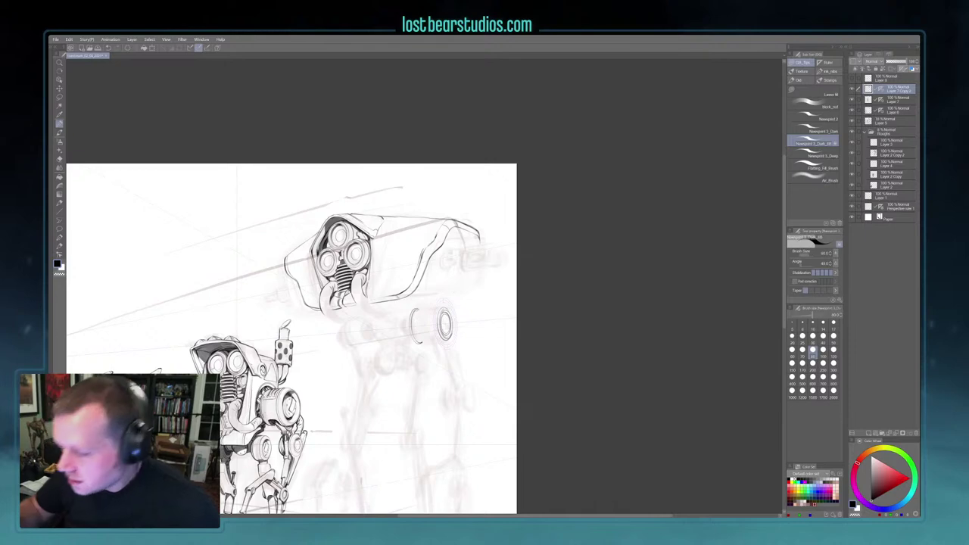
left_click(198, 49)
key("c")
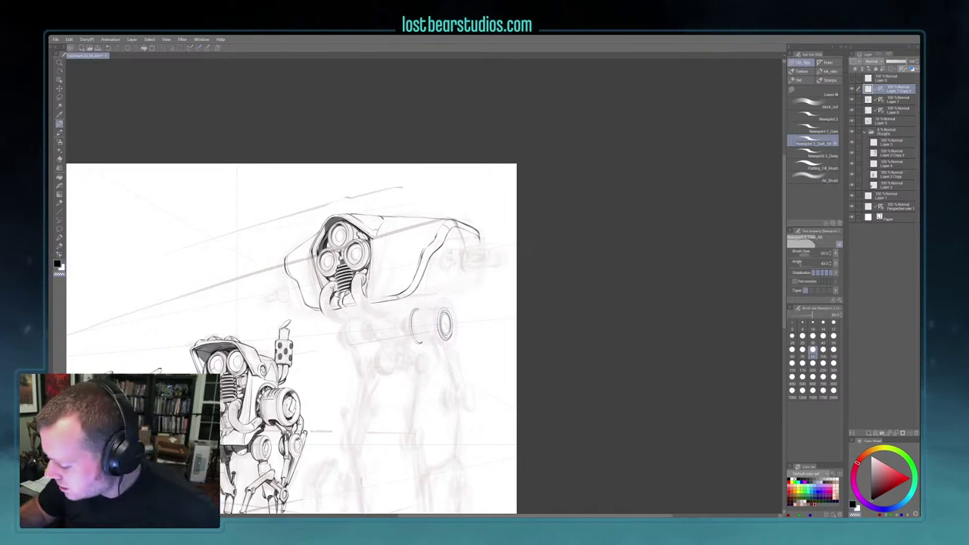
key("c")
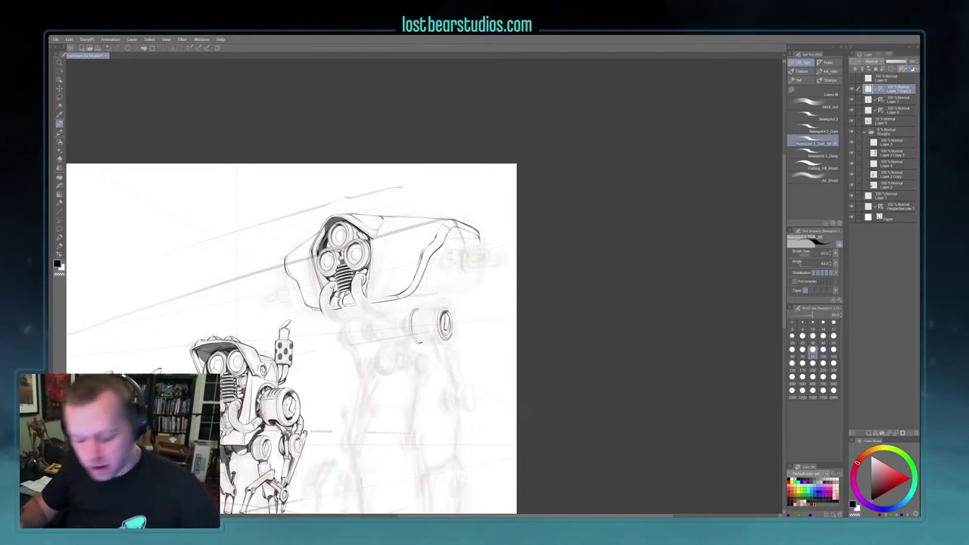
Ink the hip cylinder's long side edges and surface line with brush size 100, and check them against the whole lineup
key("bracketright")
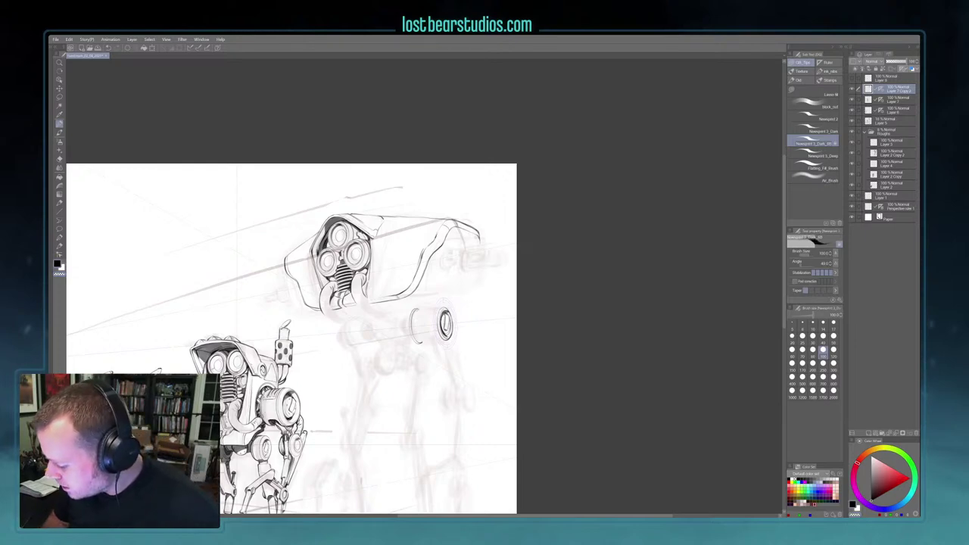
left_click_drag(421, 344, 446, 340)
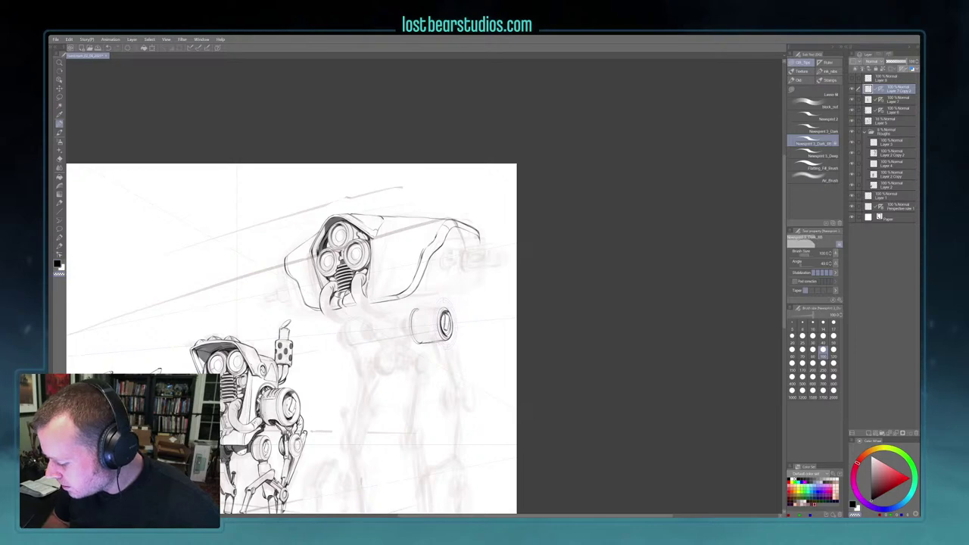
left_click_drag(427, 343, 443, 340)
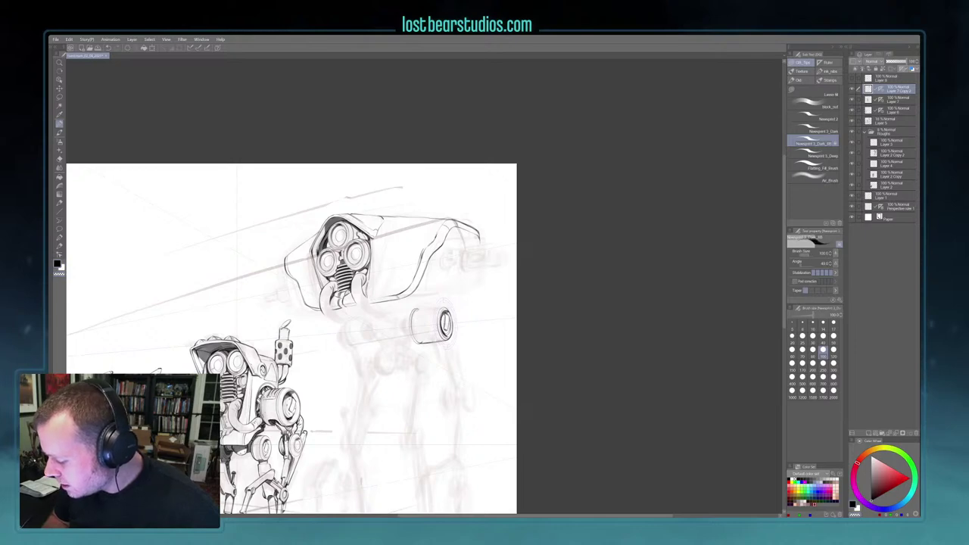
left_click_drag(580, 404, 543, 407)
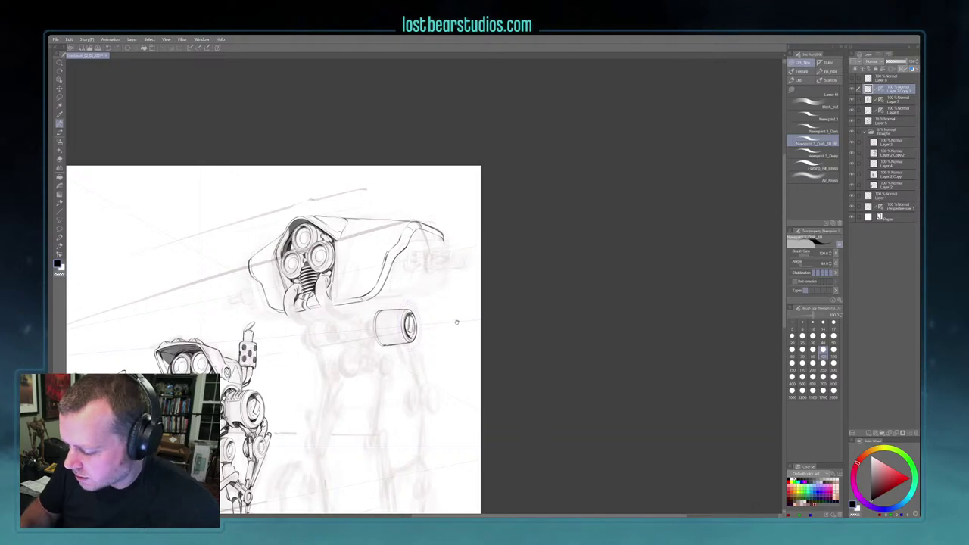
left_click_drag(449, 325, 488, 303)
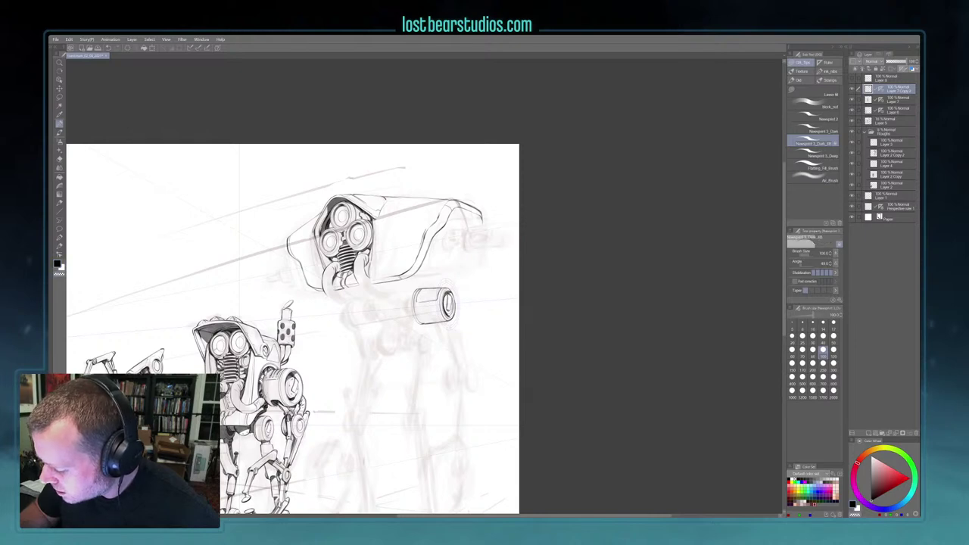
key("ctrl+minus")
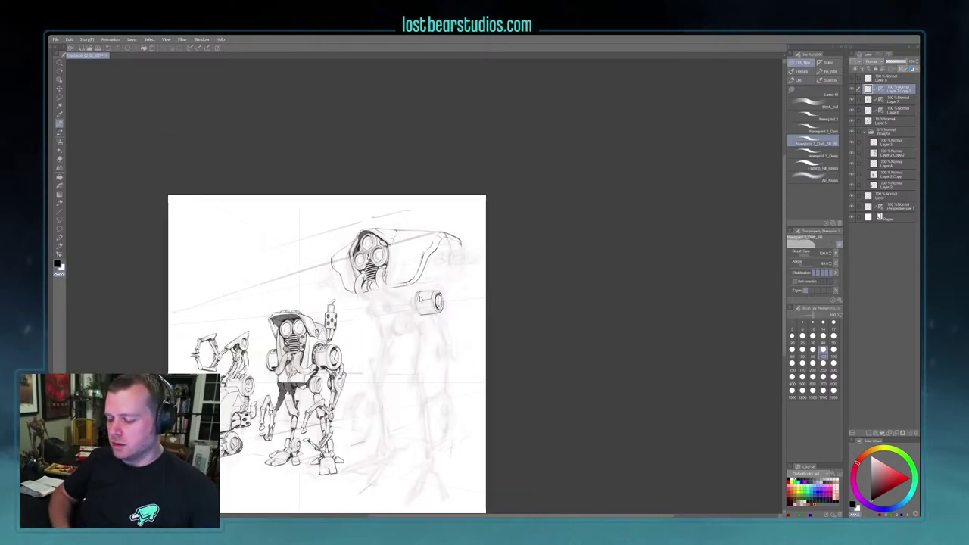
key("ctrl+plus")
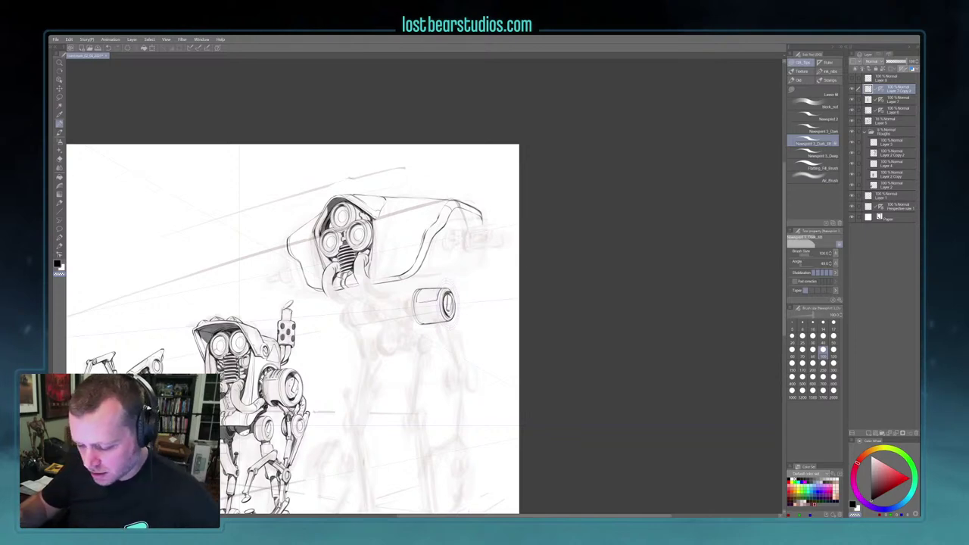
Undo the hip cylinder's linework back to the bare rough sketch
key("ctrl+z")
key("ctrl+z")
key("ctrl+z")
key("ctrl+z")
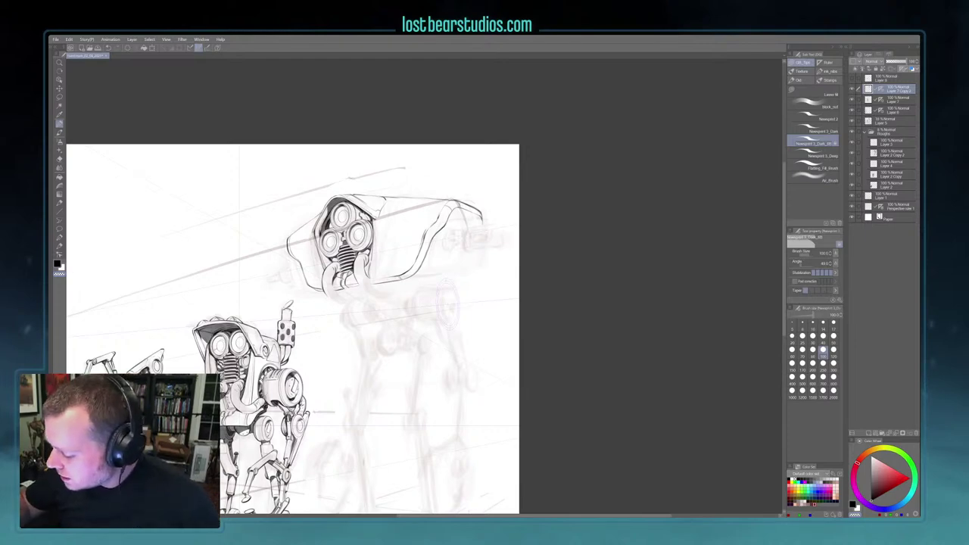
Fit the ellipse ruler to the hip cylinder's outer end and ink a larger double ring with brush size 100
key("c")
left_click_drag(456, 298, 444, 321)
key("ctrl+z")
left_click_drag(446, 284, 449, 285)
left_click(448, 306, "ctrl")
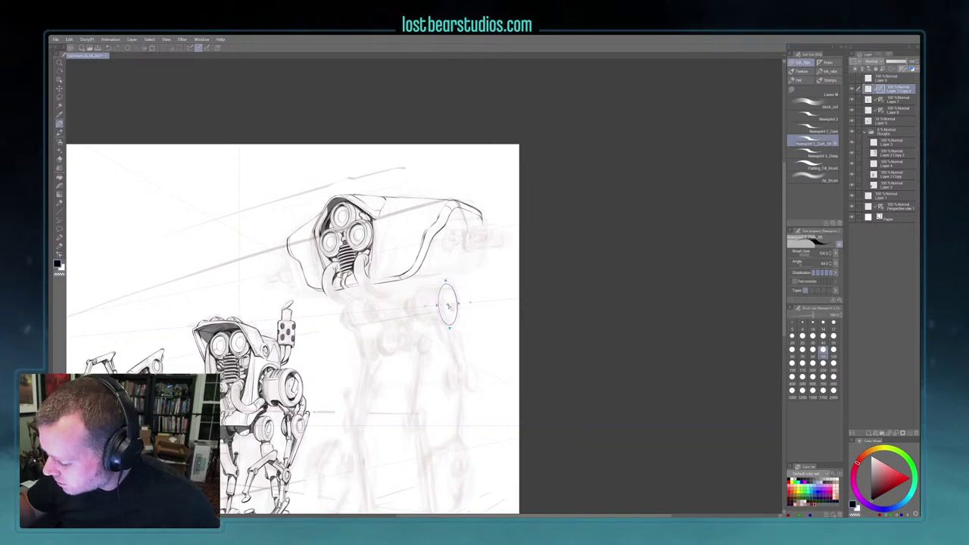
left_click(453, 306)
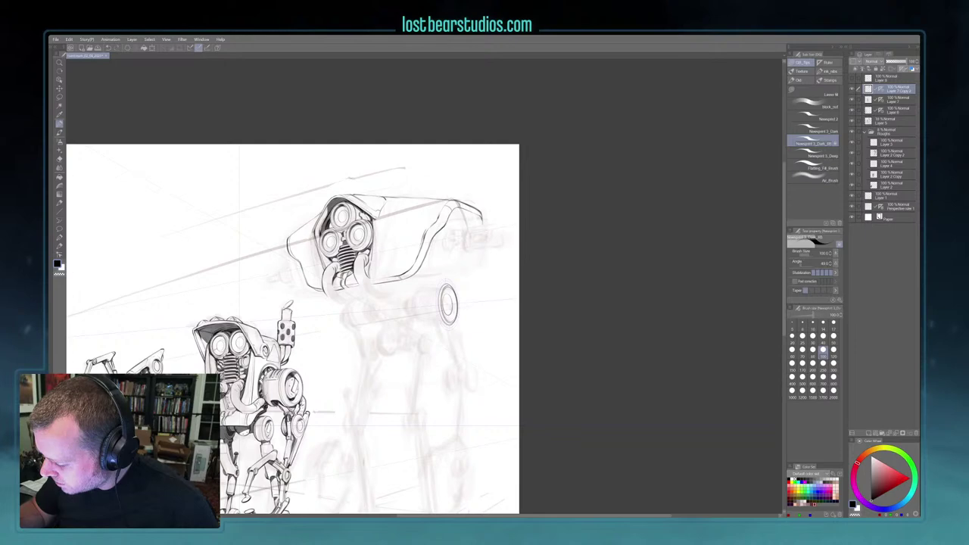
left_click_drag(442, 300, 453, 296)
key("ctrl+z")
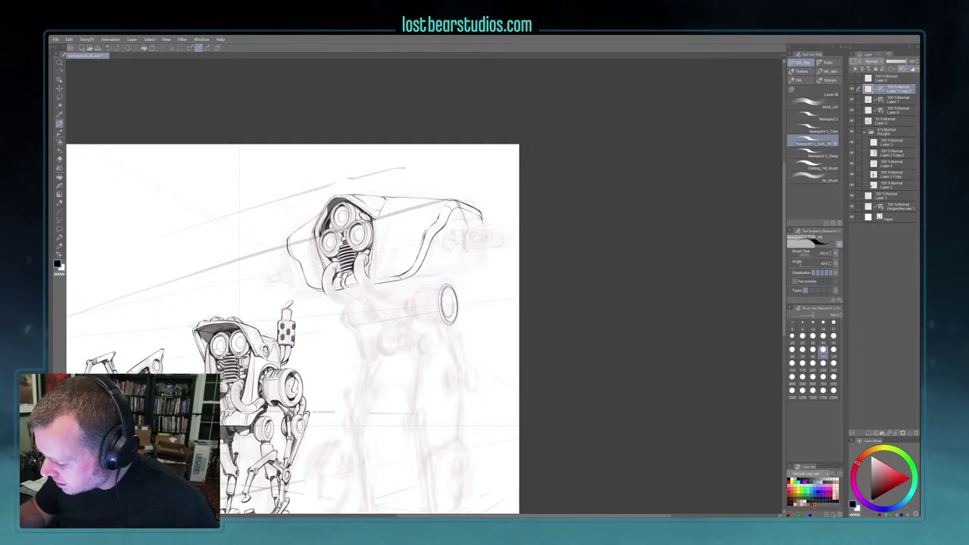
Shift the ellipse ruler to the cylinder's inner end and ink its curve plus the long edges joining both ends
left_click(450, 307, "ctrl")
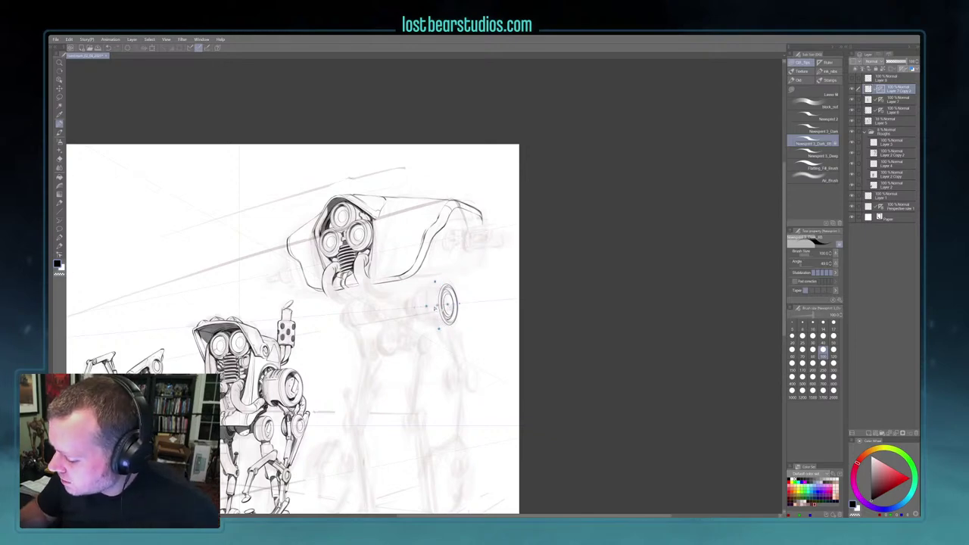
mouse_move(419, 289)
left_mouse_down()
mouse_move(412, 309)
mouse_move(438, 384)
mouse_move(471, 366)
left_mouse_up()
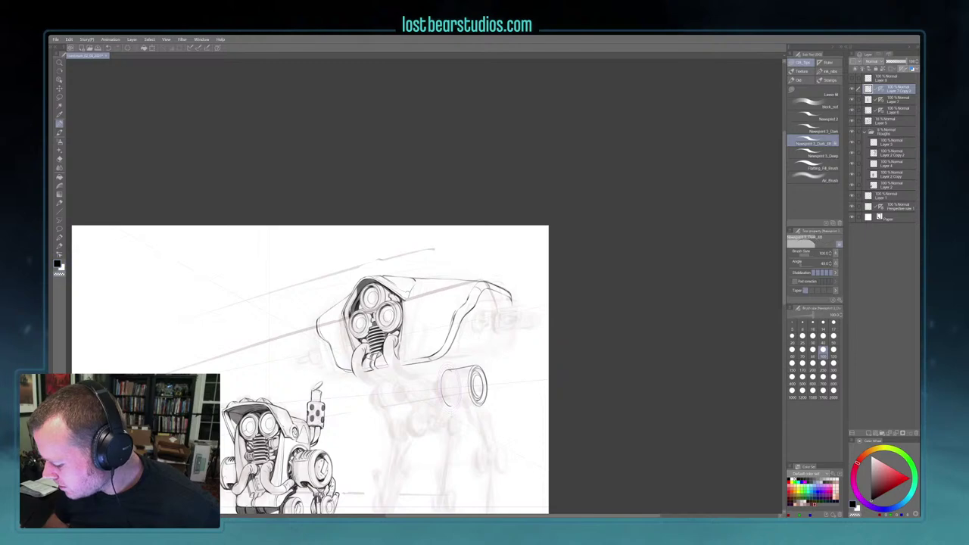
left_click_drag(503, 410, 499, 367)
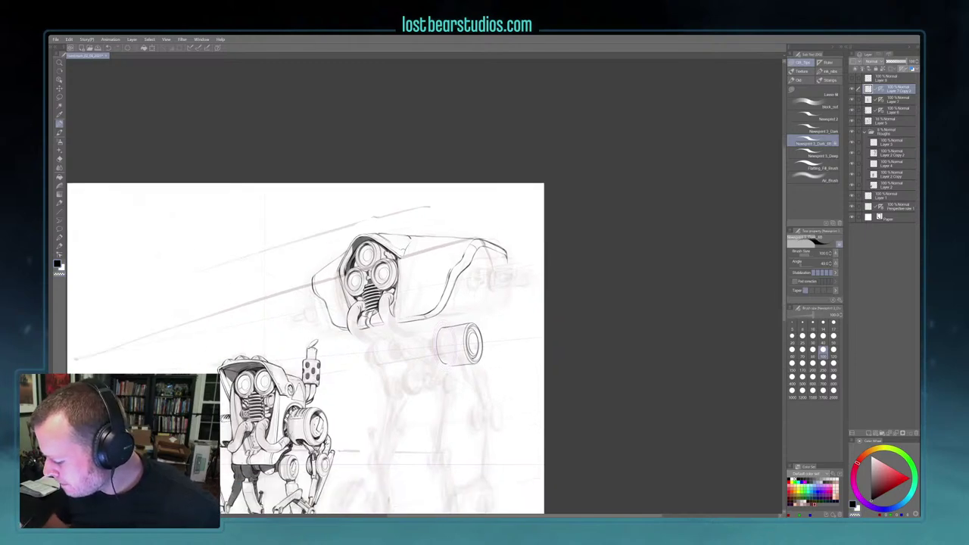
left_click_drag(461, 358, 434, 339)
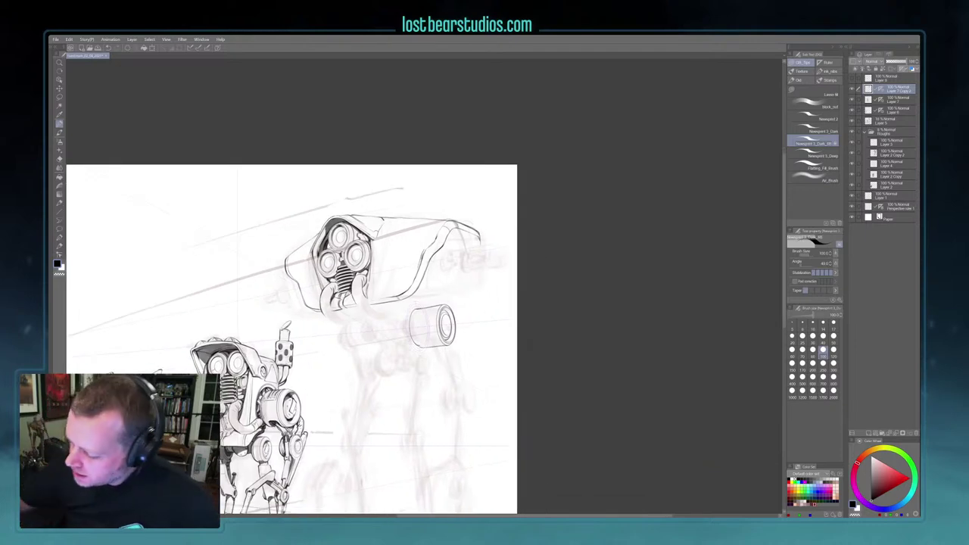
Clean up and reinforce the hip cylinder's upper and lower edges, switching between ink and transparent color
key("c")
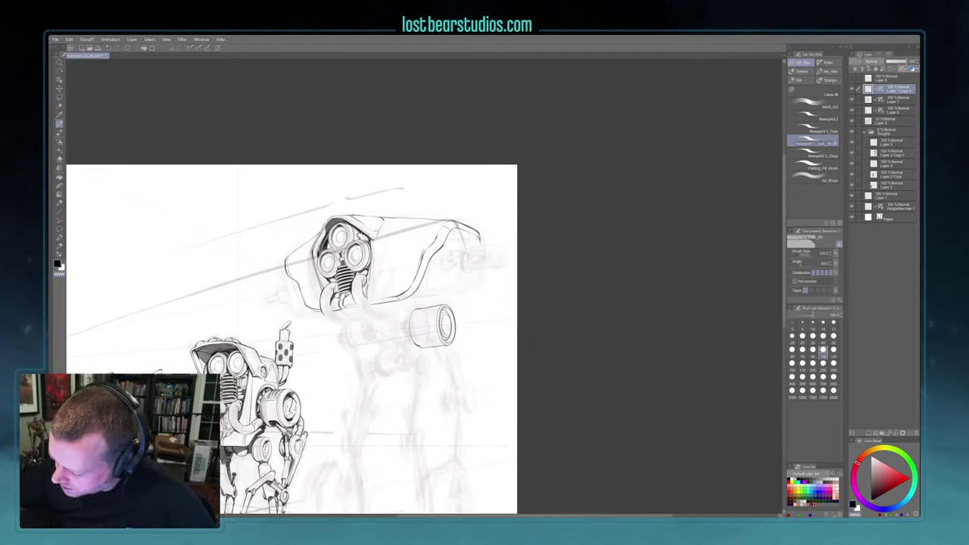
key("c")
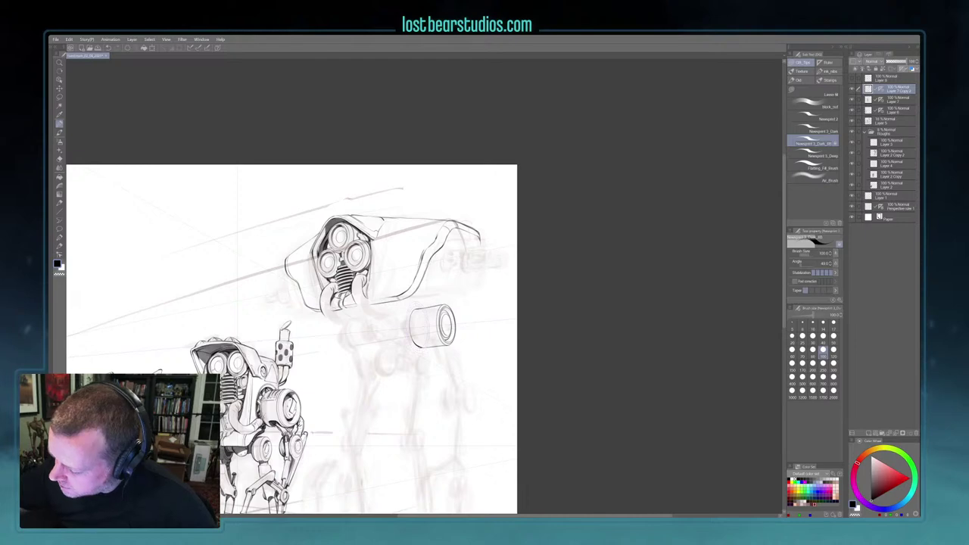
left_click_drag(402, 303, 435, 335)
key("c")
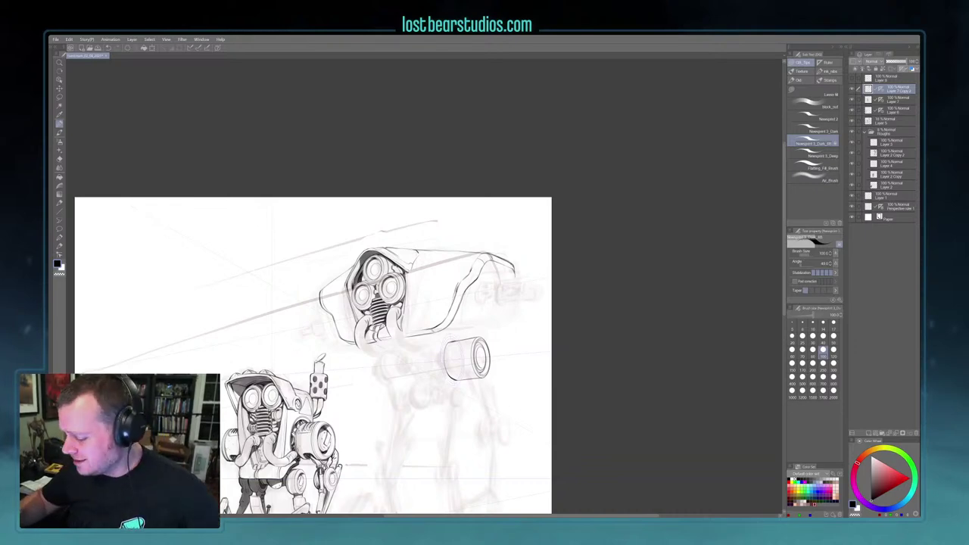
left_click_drag(598, 327, 594, 305)
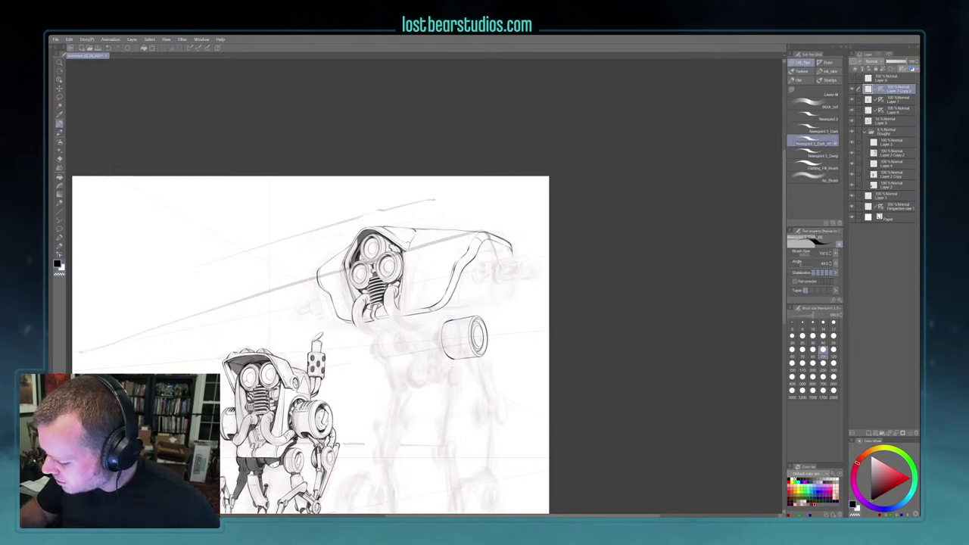
left_click_drag(469, 333, 443, 271)
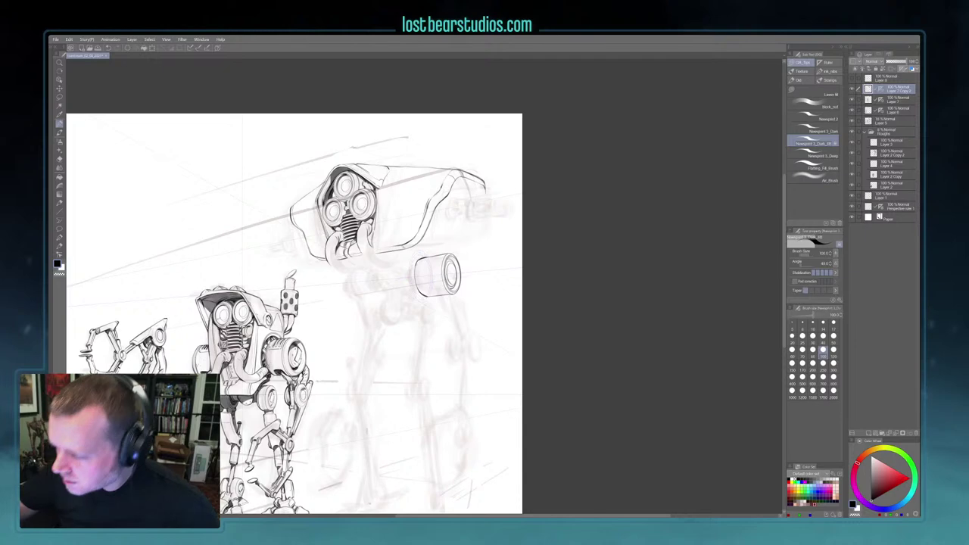
Move the ellipse ruler along the hip cylinder and ink a curved contour line near its inner end
left_click(197, 49)
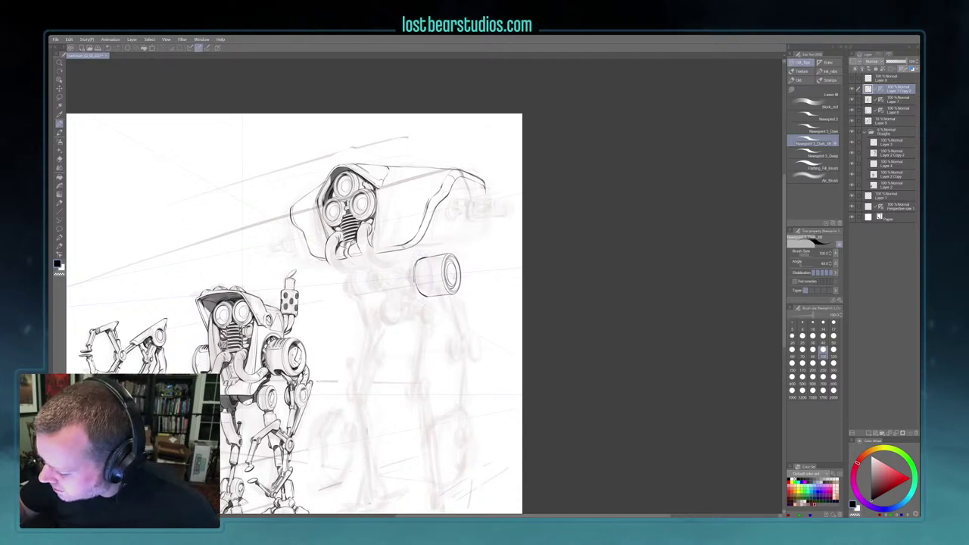
left_click_drag(415, 260, 415, 291)
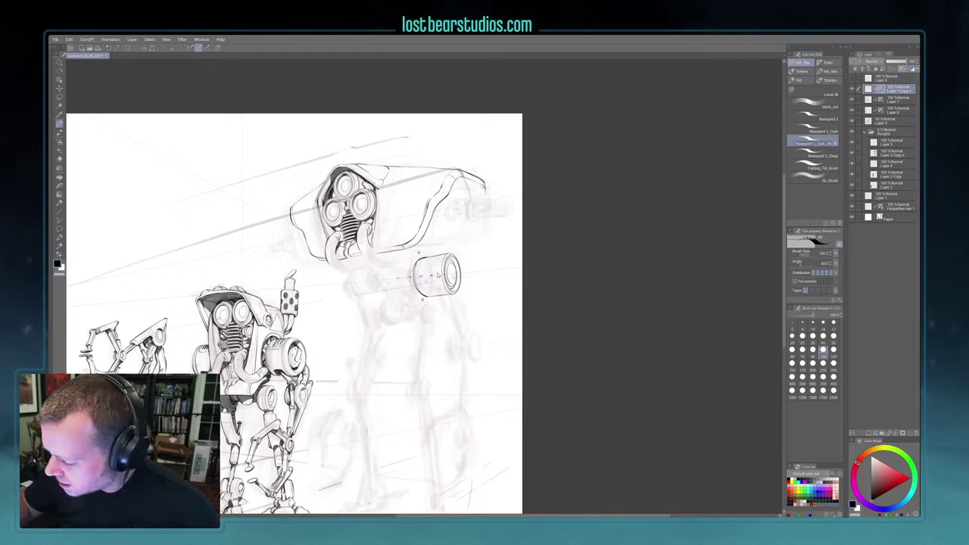
left_click(199, 51)
left_click_drag(420, 253, 421, 284)
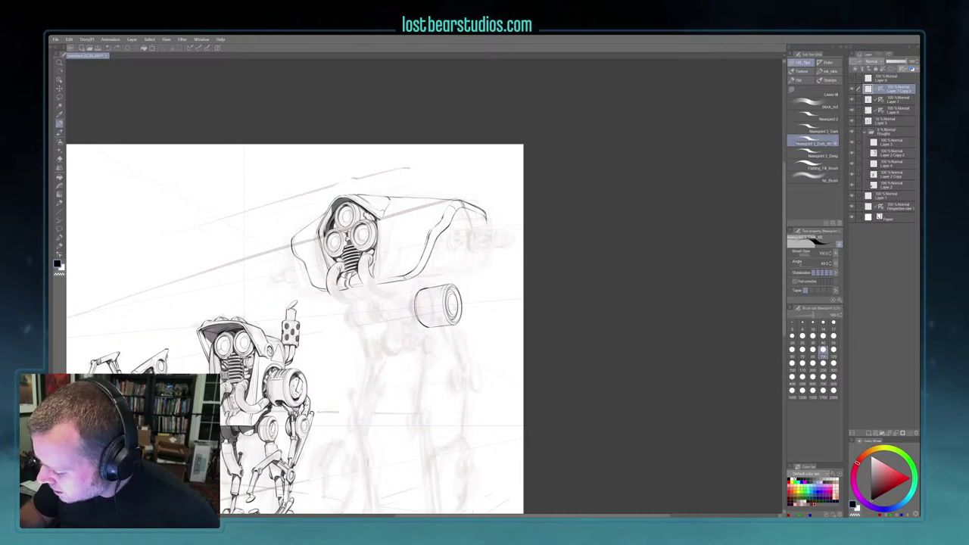
Ink a short line and a row of dark vent slots on the cylinder's upper side, raising the brush size to 150
left_click_drag(421, 295, 474, 342)
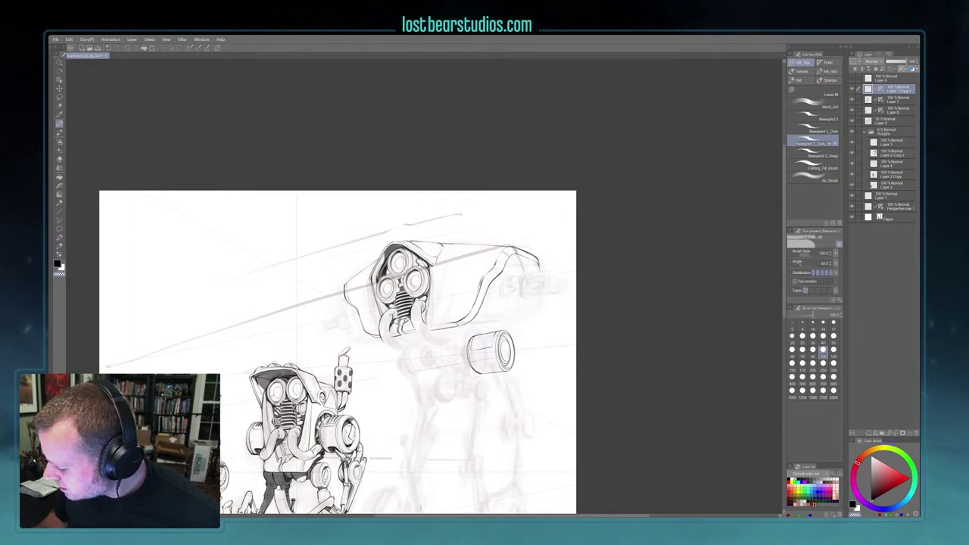
key("]")
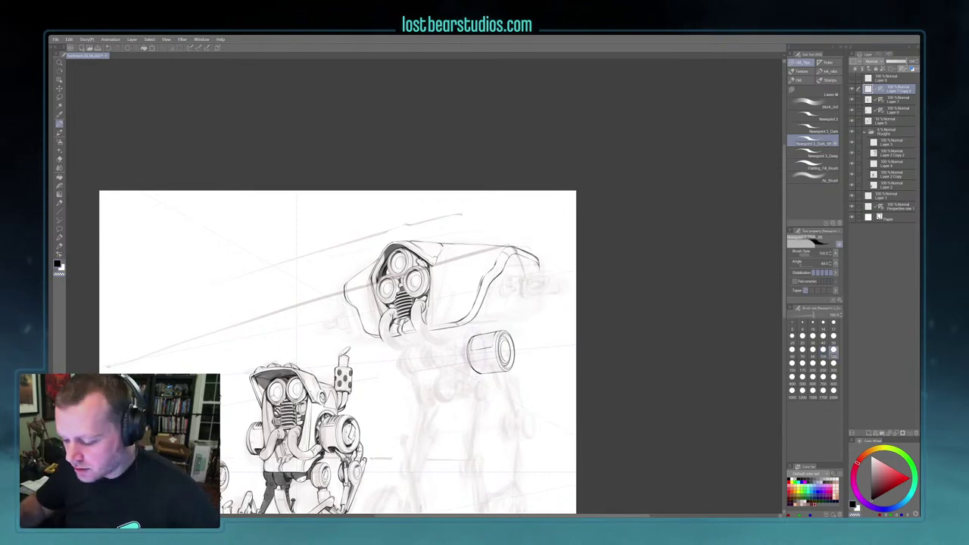
left_click_drag(530, 373, 514, 348)
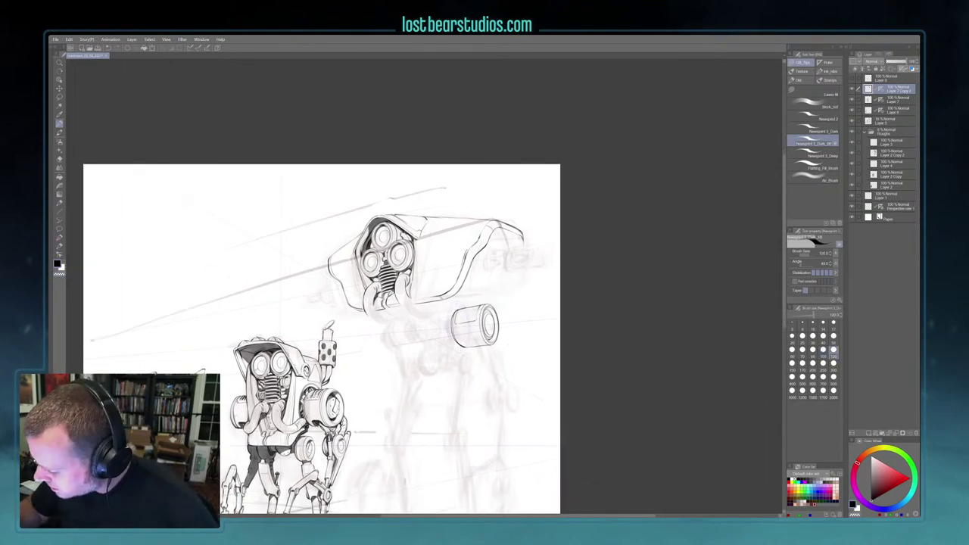
key("bracketright")
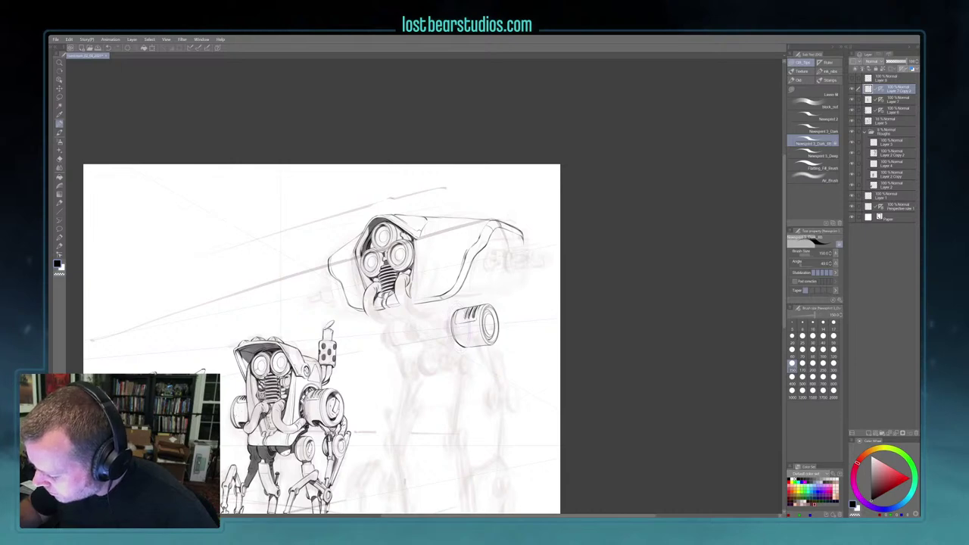
Ink the slotted detail inside the hip cylinder's outer end face at brush size 120, alternating ink and transparent color for cleanup
key("c")
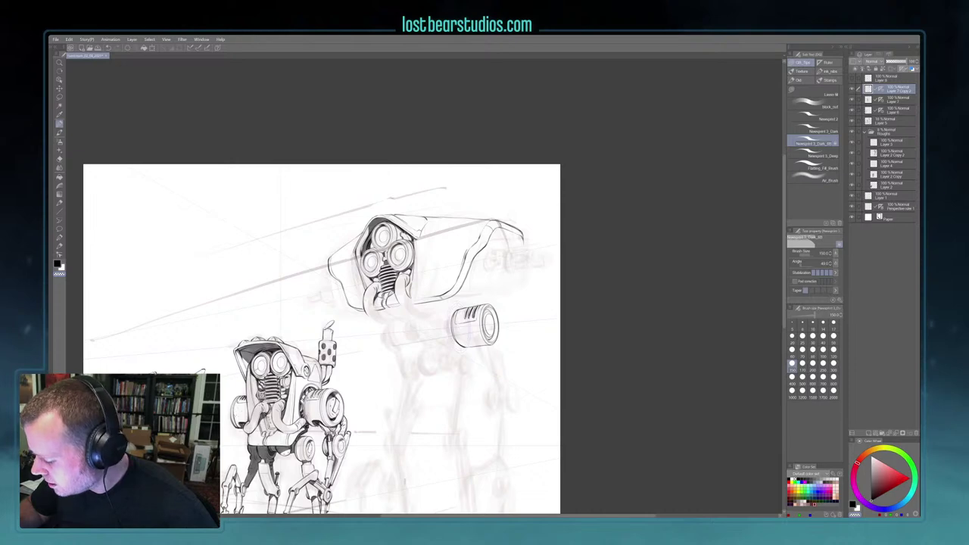
key("x")
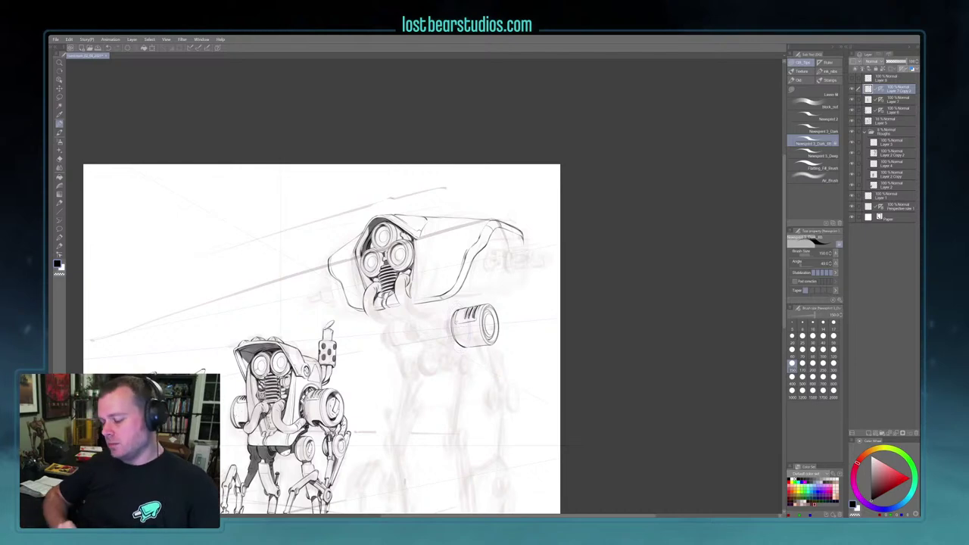
left_click_drag(585, 372, 626, 387)
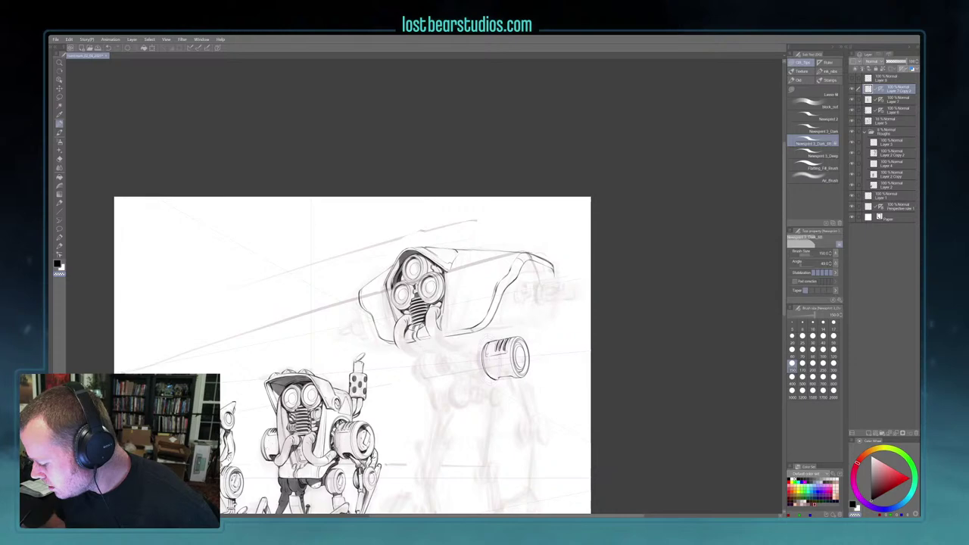
key("[")
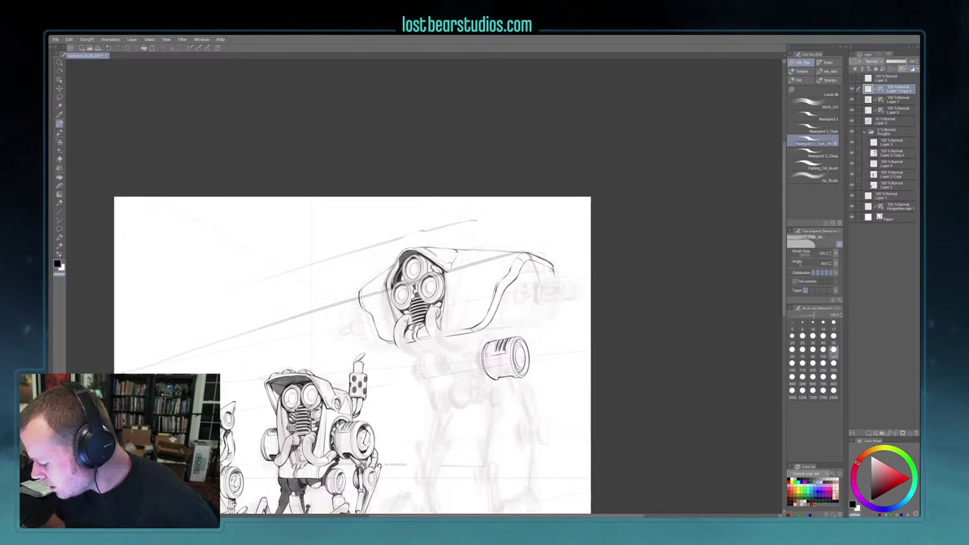
left_click_drag(634, 363, 618, 303)
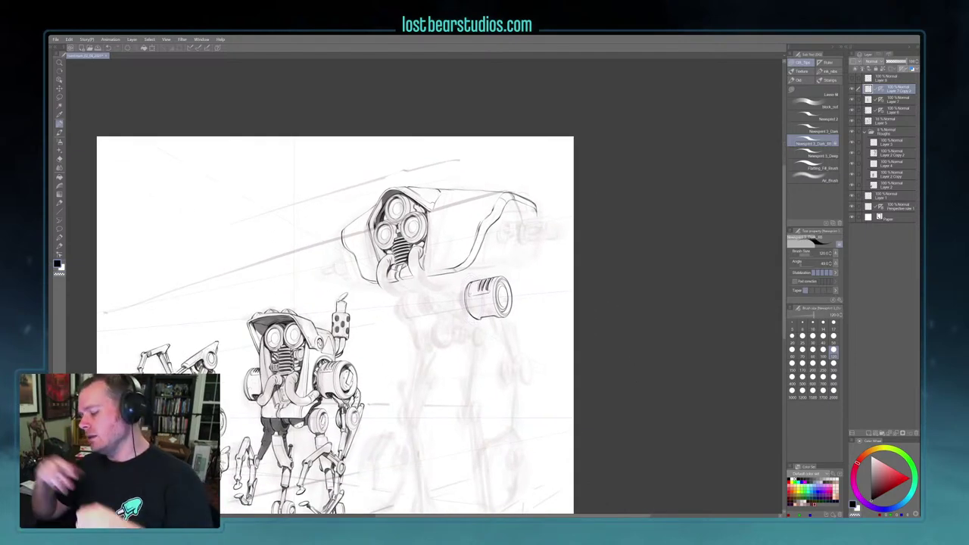
left_click_drag(621, 311, 611, 311)
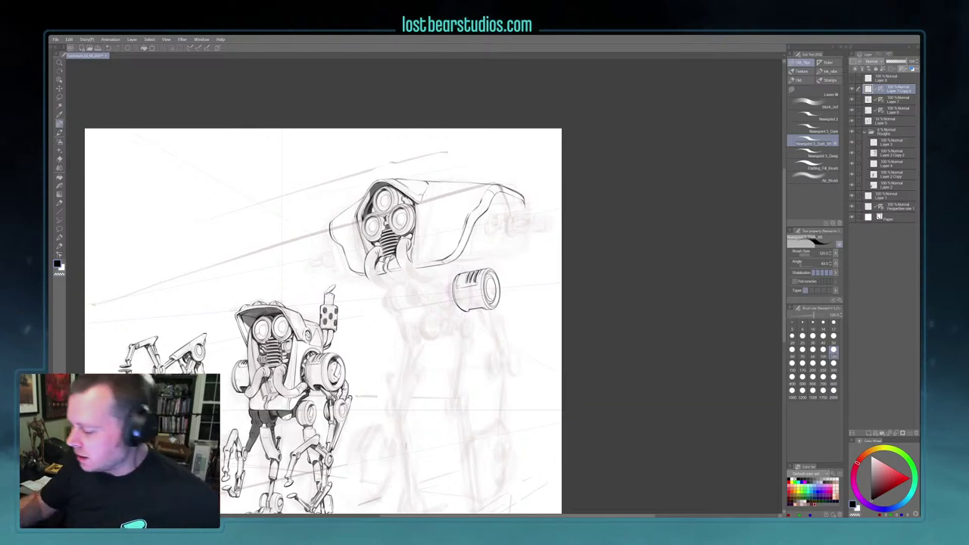
left_click_drag(597, 257, 598, 266)
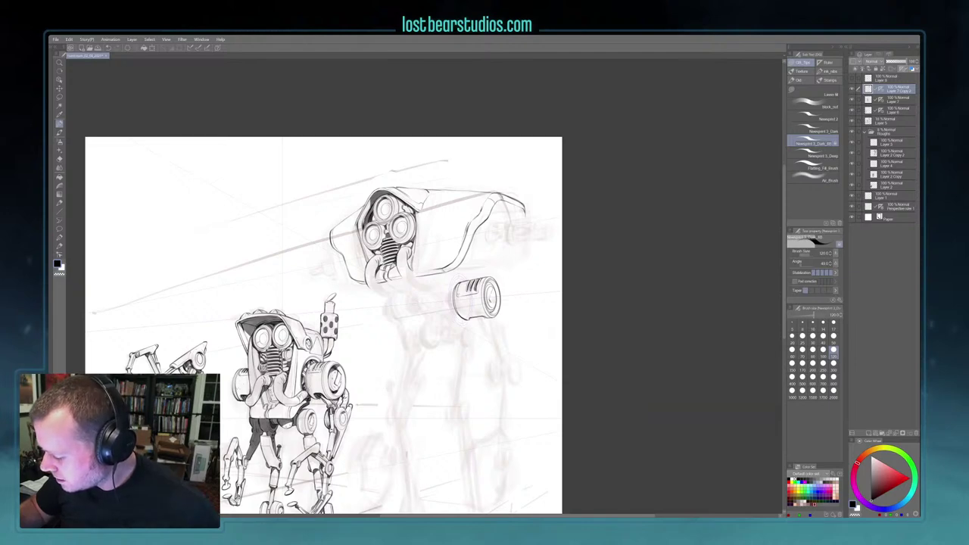
key("c")
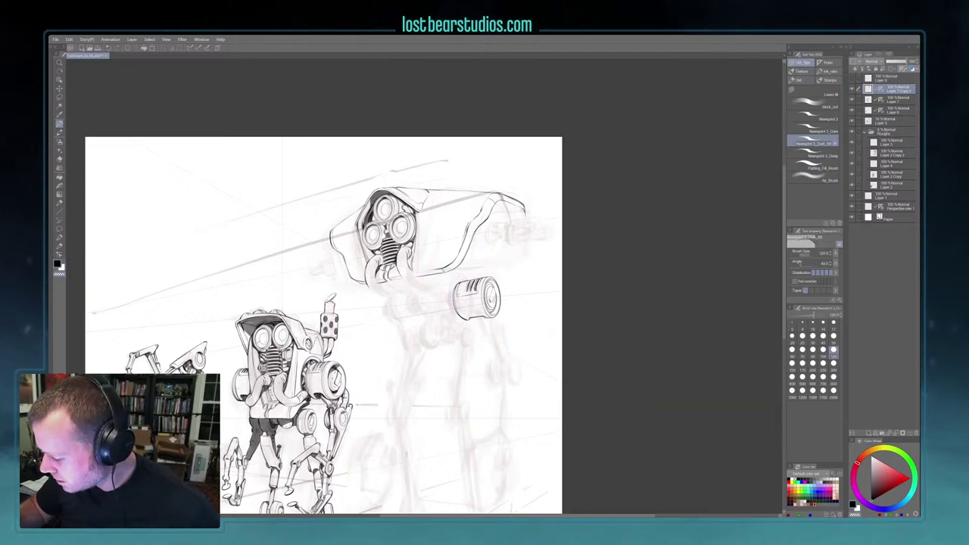
key("x")
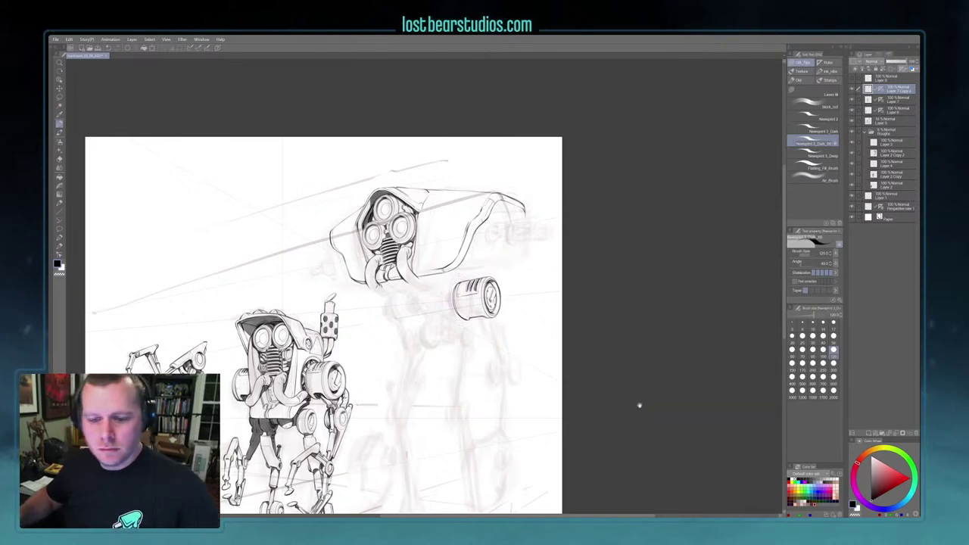
left_click_drag(638, 406, 633, 382)
scroll(630, 399, "down", 2)
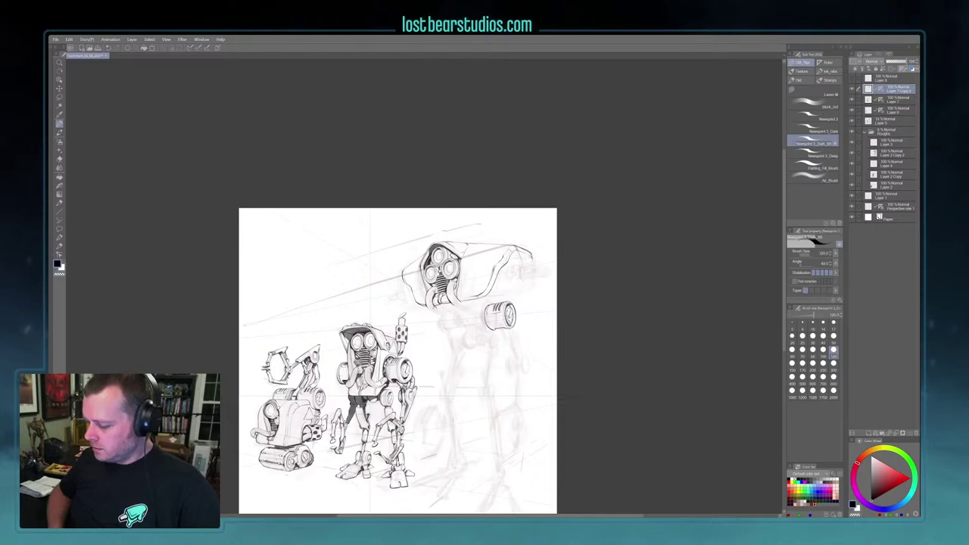
scroll(538, 398, "up", 2)
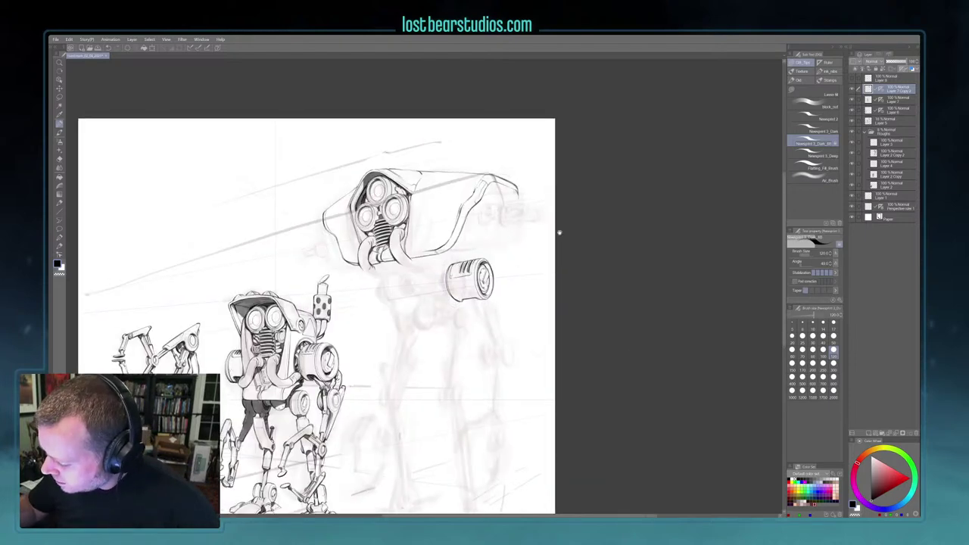
Reposition the ellipse ruler at the hip cylinder's inner end and ink a small round joint beside it
scroll(564, 234, "up", 2)
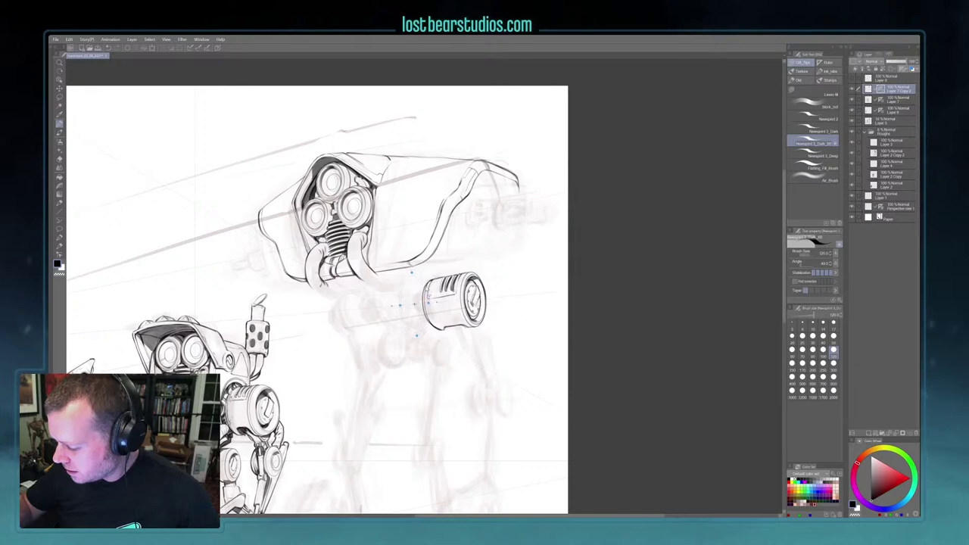
key("ctrl+z")
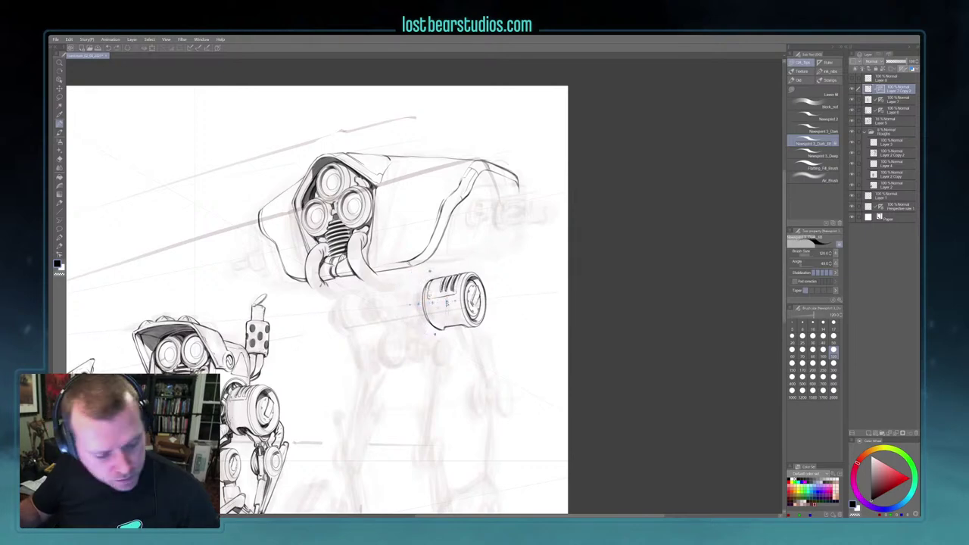
left_click_drag(447, 291, 431, 294)
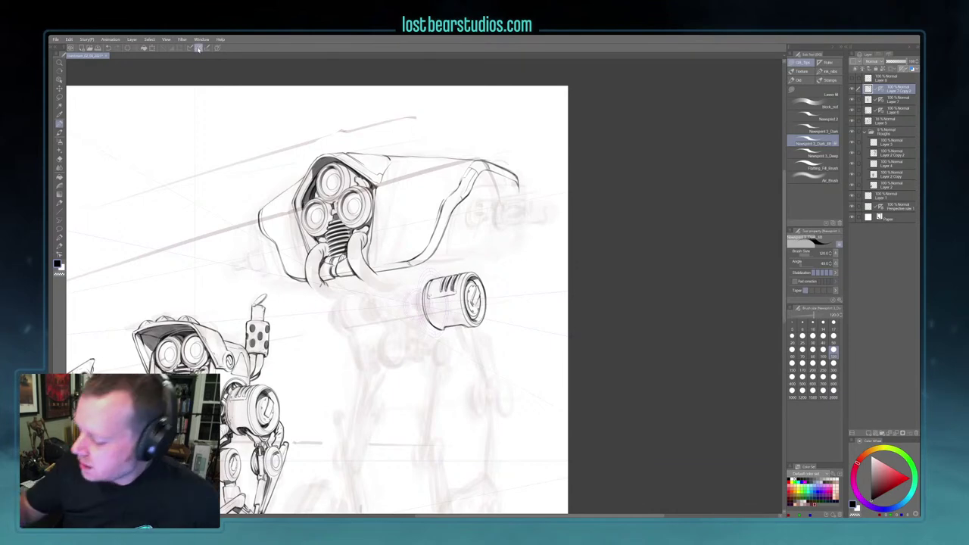
left_click_drag(422, 291, 417, 317)
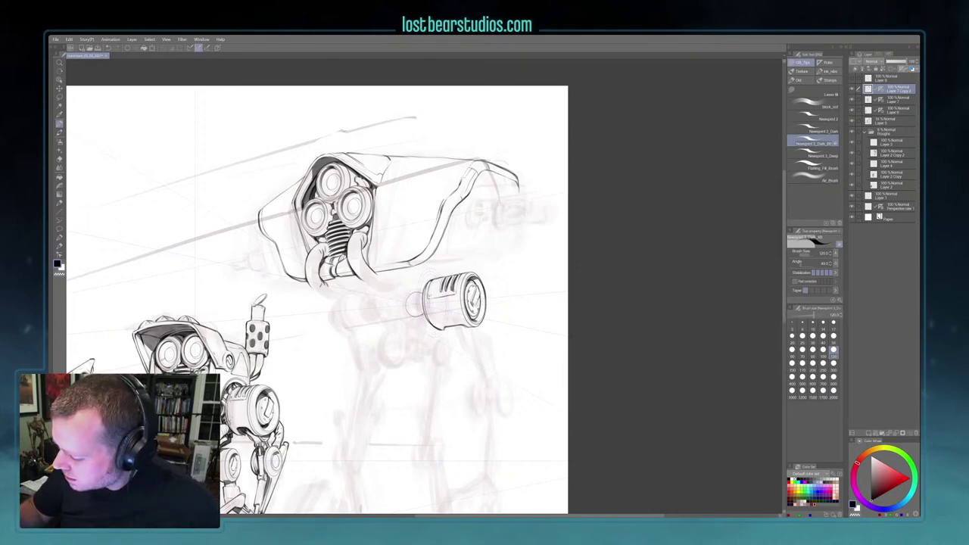
Reduce the brush size to 80 and ink concentric rings on the small joint, adjusting the ellipse ruler between strokes
key("bracketleft")
key("bracketleft")
left_click(881, 90)
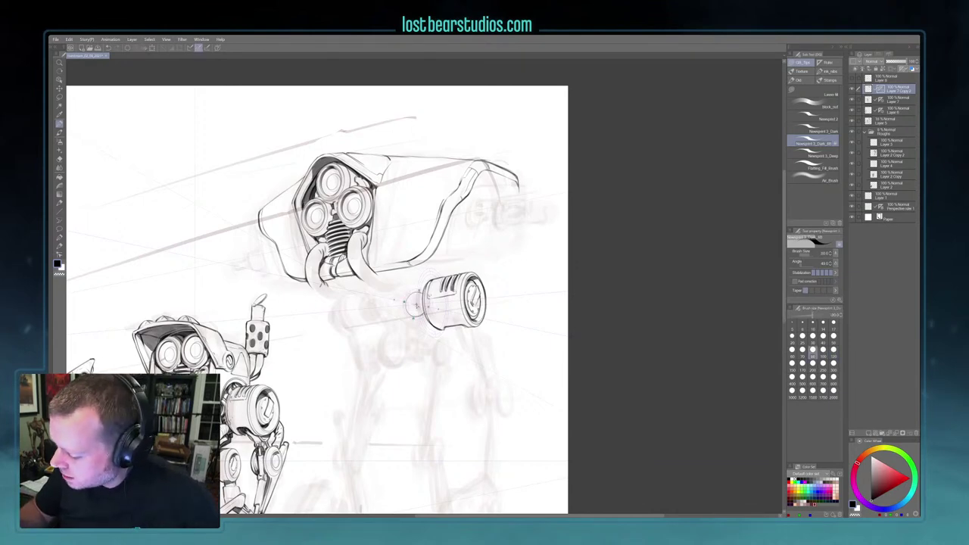
mouse_move(417, 294)
left_mouse_down()
mouse_move(407, 304)
mouse_move(419, 313)
left_mouse_up()
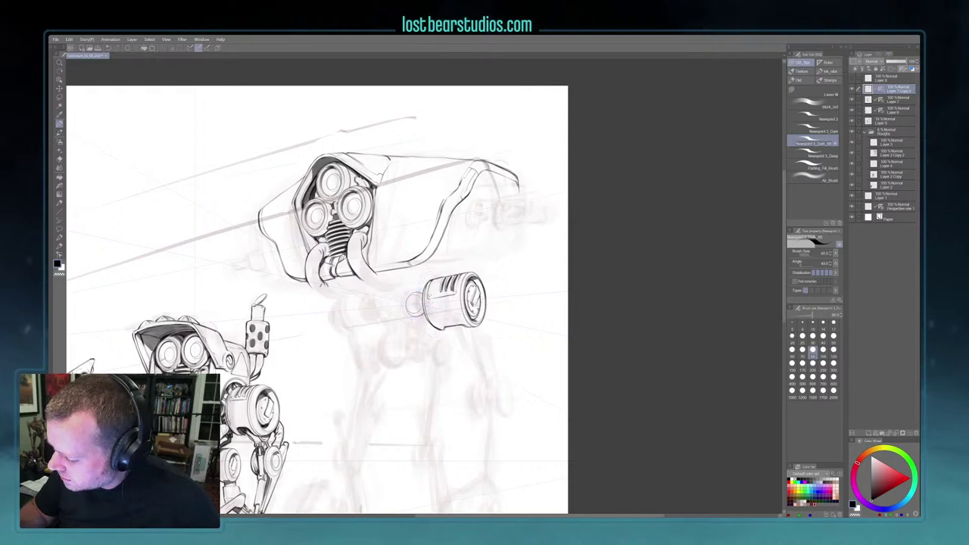
left_click(416, 306, "ctrl")
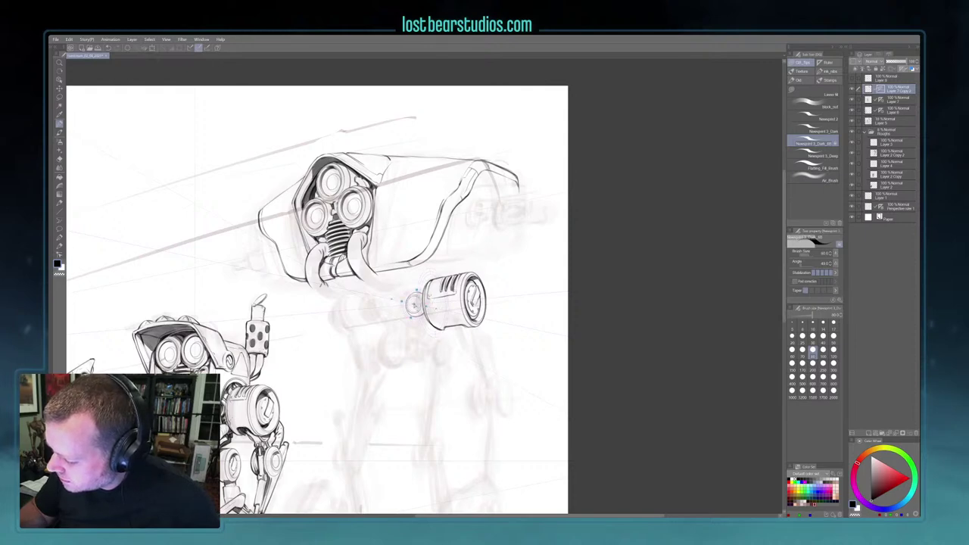
left_click_drag(411, 306, 413, 298)
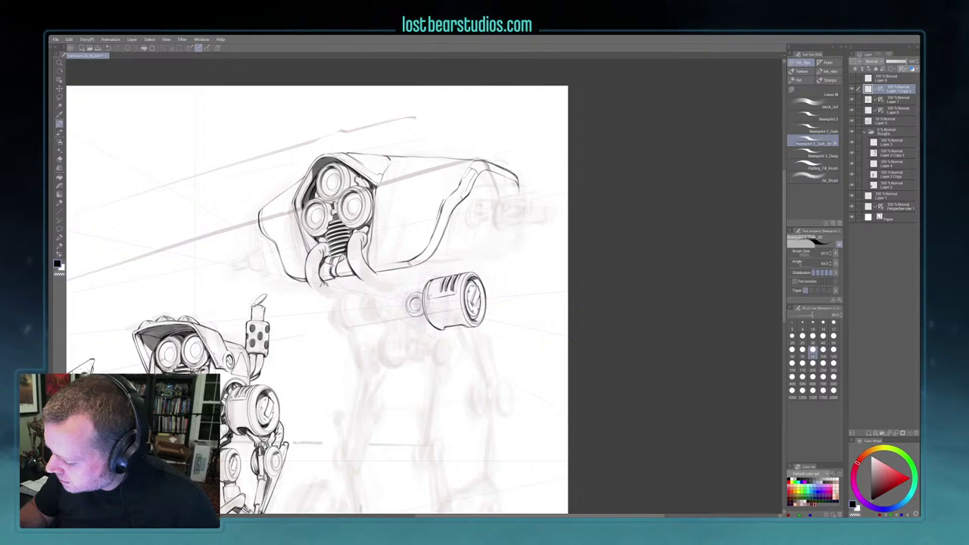
left_click(416, 306, "ctrl")
left_click_drag(411, 306, 418, 306)
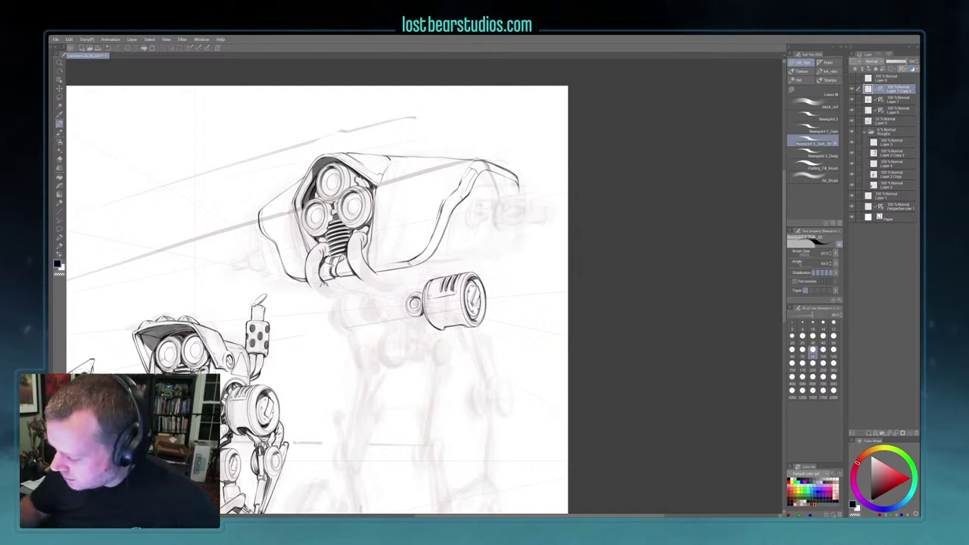
Refit the ellipse ruler around the small joint and ink a larger disc with a double rim behind it
left_click(445, 304, "ctrl")
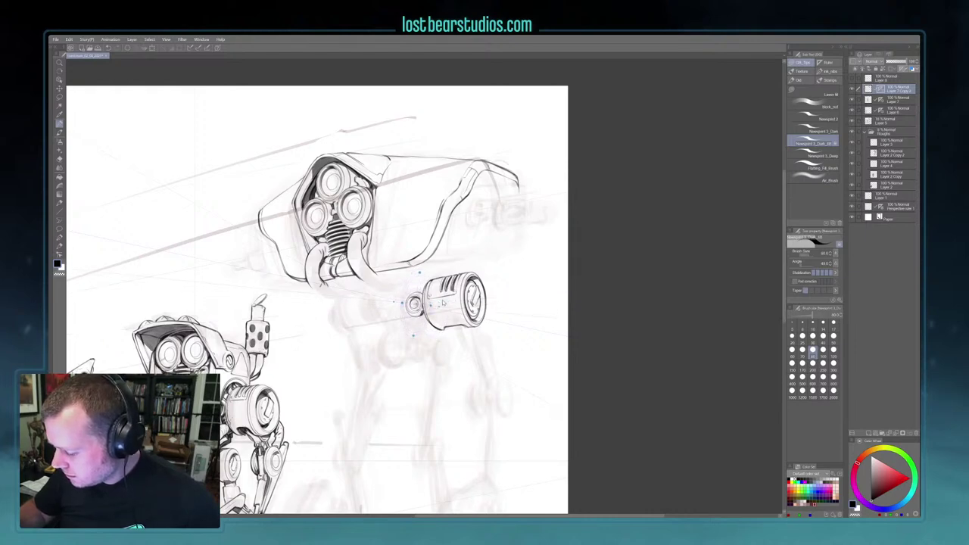
key("ctrl+z")
left_click(200, 48)
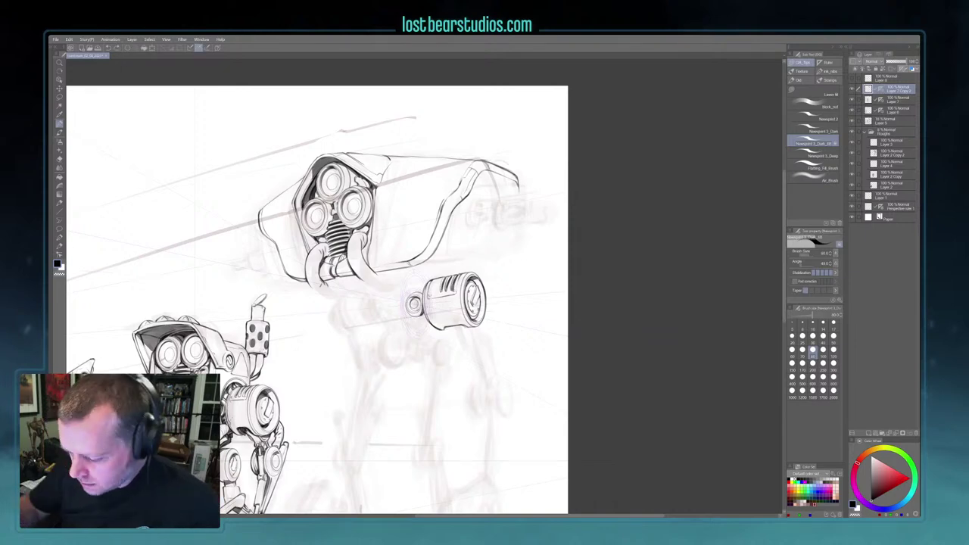
left_click_drag(470, 345, 476, 330)
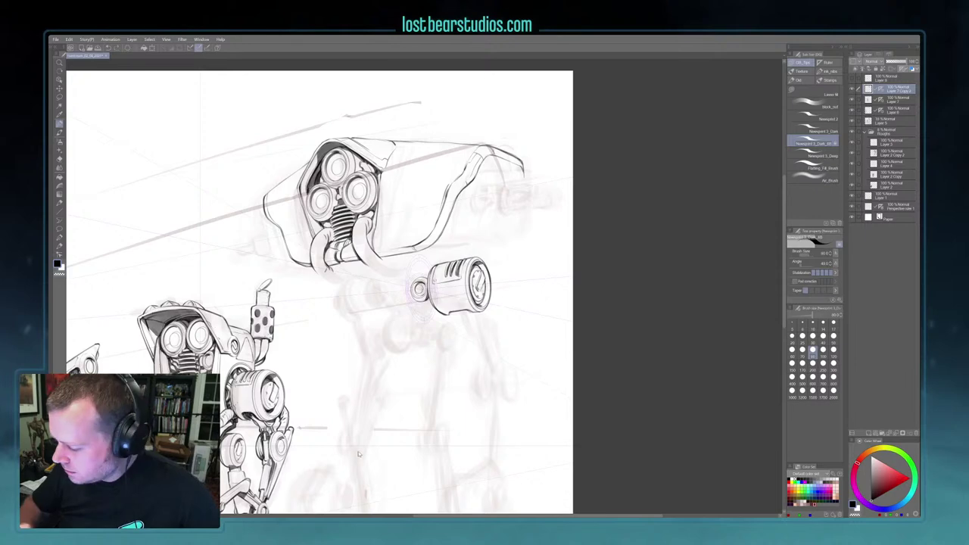
mouse_move(426, 263)
left_mouse_down()
mouse_move(407, 278)
mouse_move(431, 315)
left_mouse_up()
left_click(423, 290, "ctrl")
left_click(430, 270, "ctrl")
key("Delete")
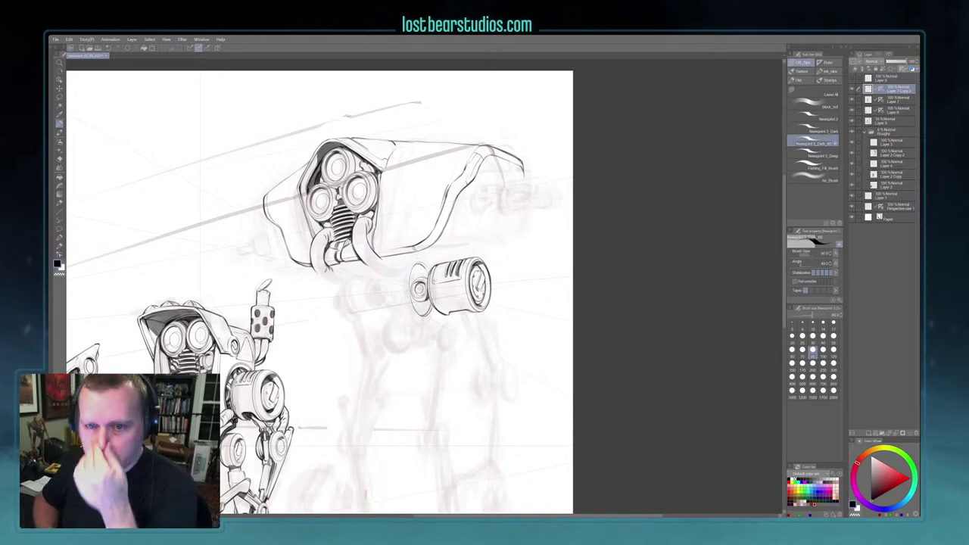
mouse_move(427, 262)
left_mouse_down()
mouse_move(410, 270)
mouse_move(409, 309)
mouse_move(423, 321)
left_mouse_up()
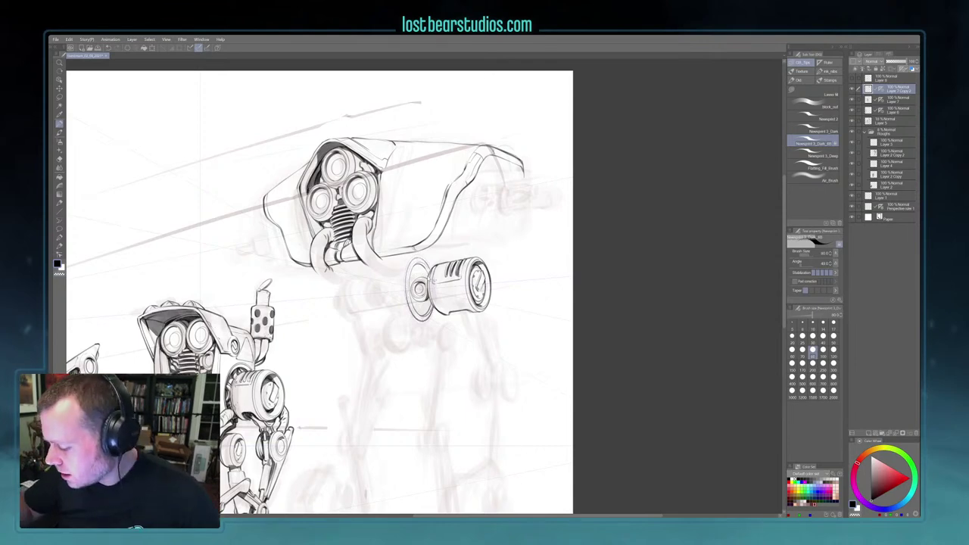
mouse_move(420, 282)
left_mouse_down()
mouse_move(403, 312)
mouse_move(415, 320)
left_mouse_up()
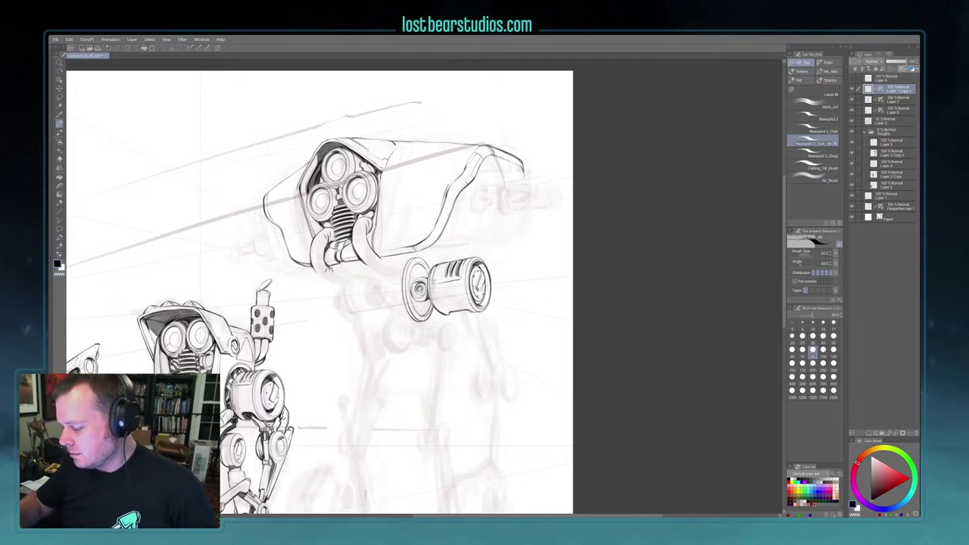
Ink fine mechanical detail inside the disc around the joint, varying the brush size between 100 and 80
left_click_drag(616, 290, 633, 294)
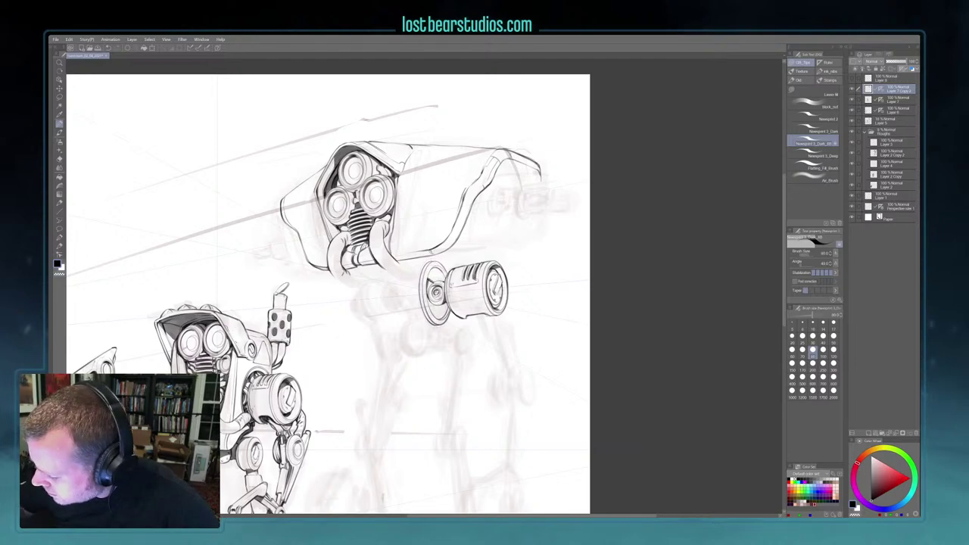
key("]")
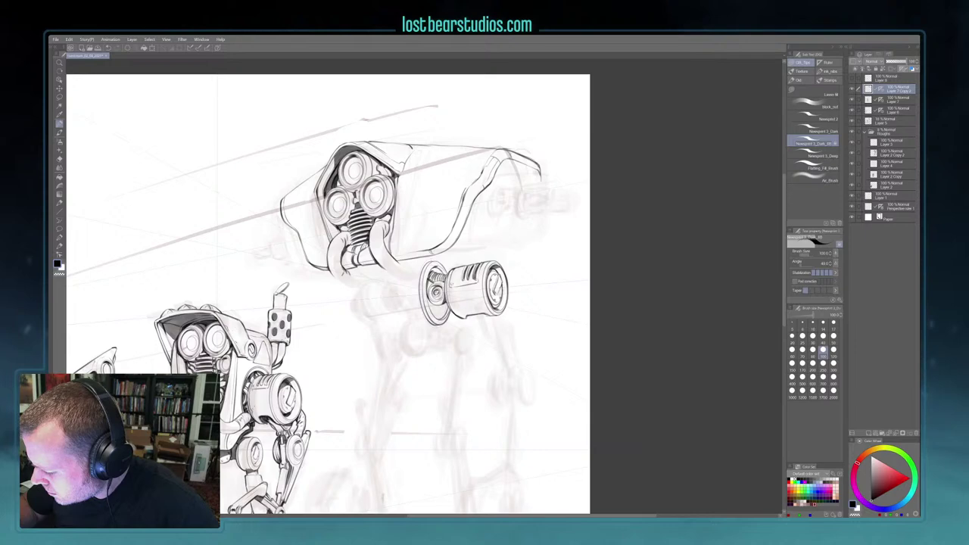
key("[")
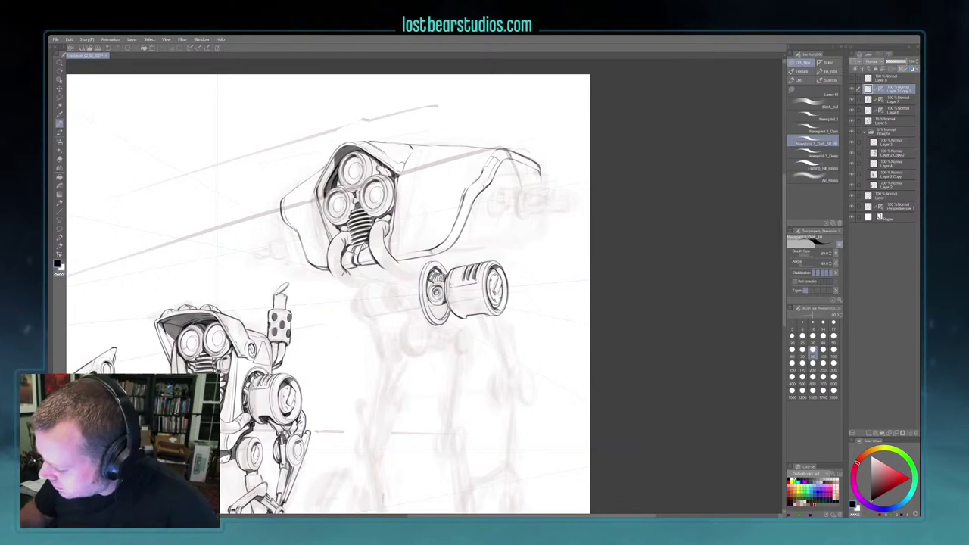
key("ctrl+minus")
key("ctrl+minus")
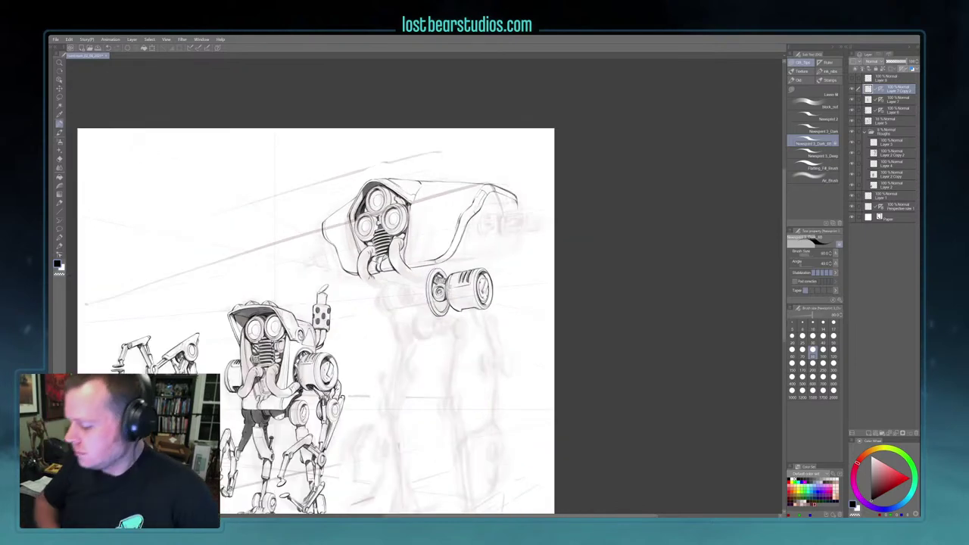
key("ctrl+plus")
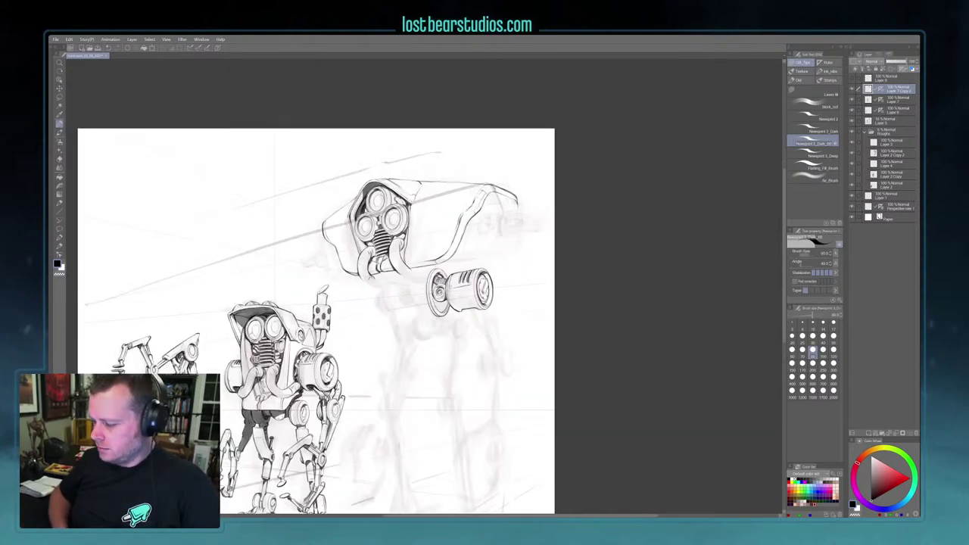
Add a new layer, save the file, and set up a Newsprint brush in dark red at size 500
left_click_drag(612, 350, 686, 263)
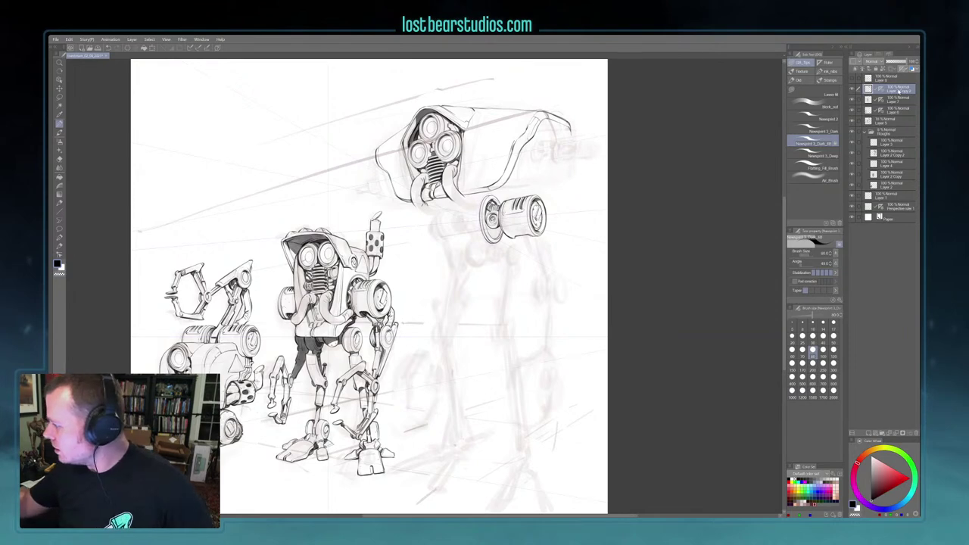
left_click(868, 432)
left_click(890, 481)
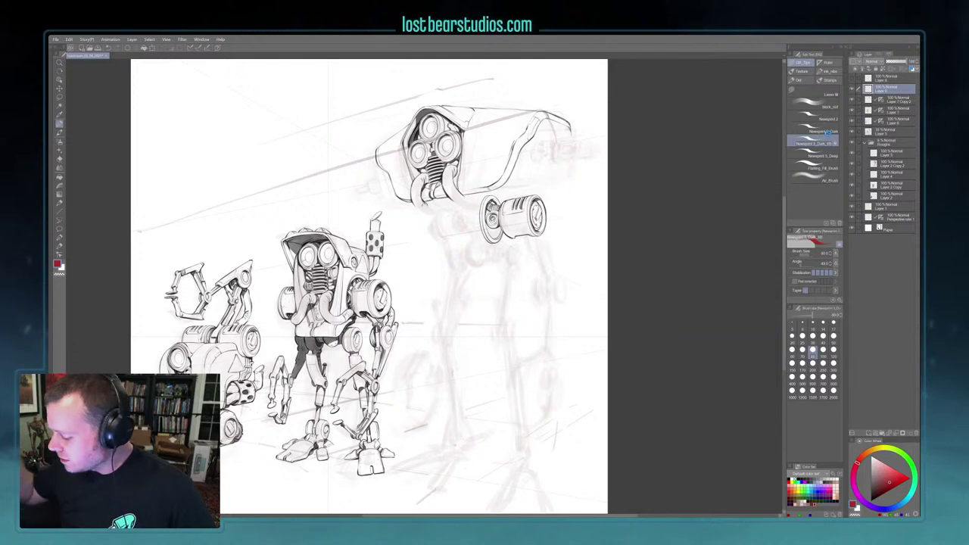
key("ctrl+s")
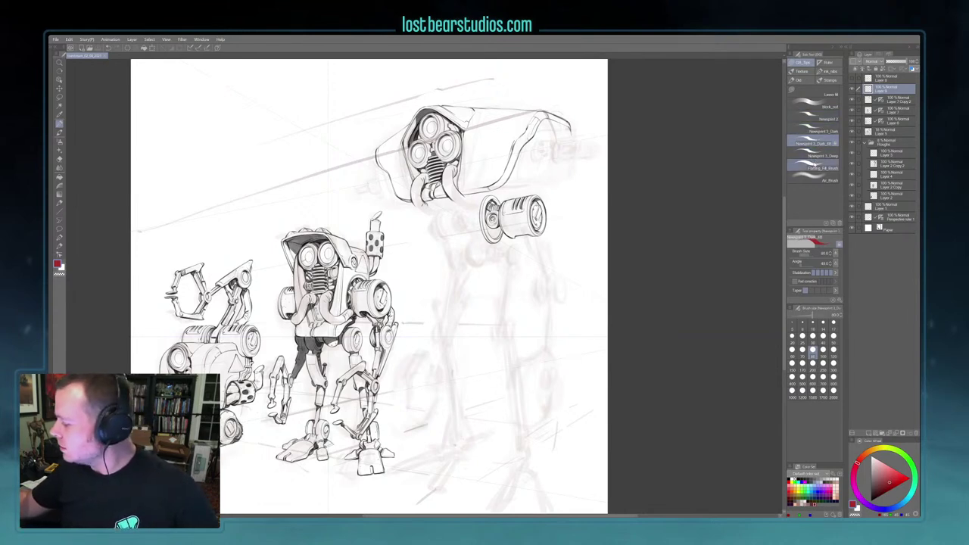
left_click(818, 154)
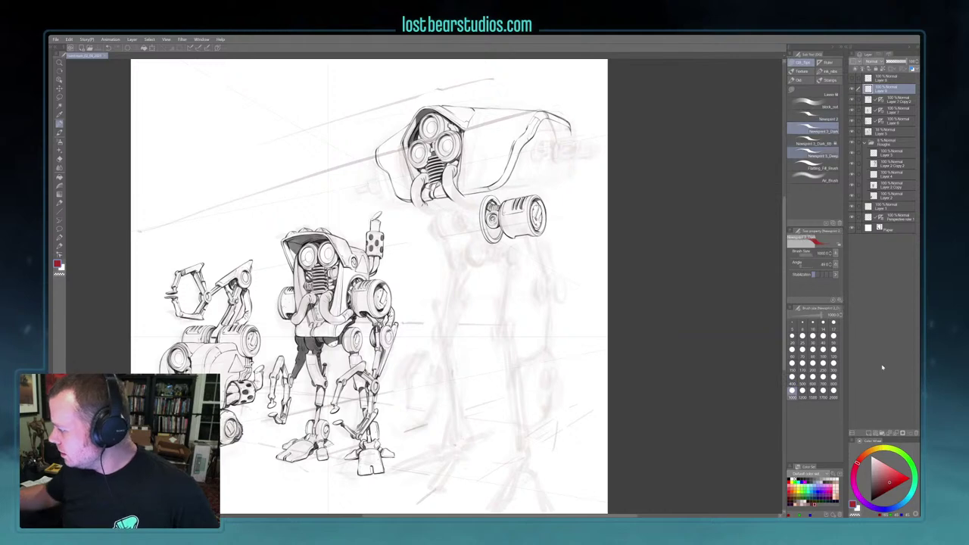
left_click(826, 116)
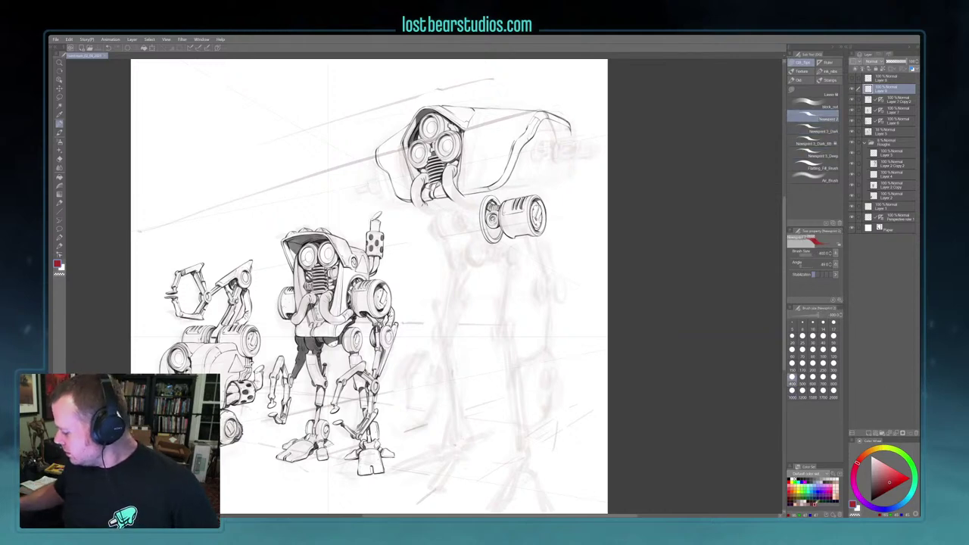
key("bracketright")
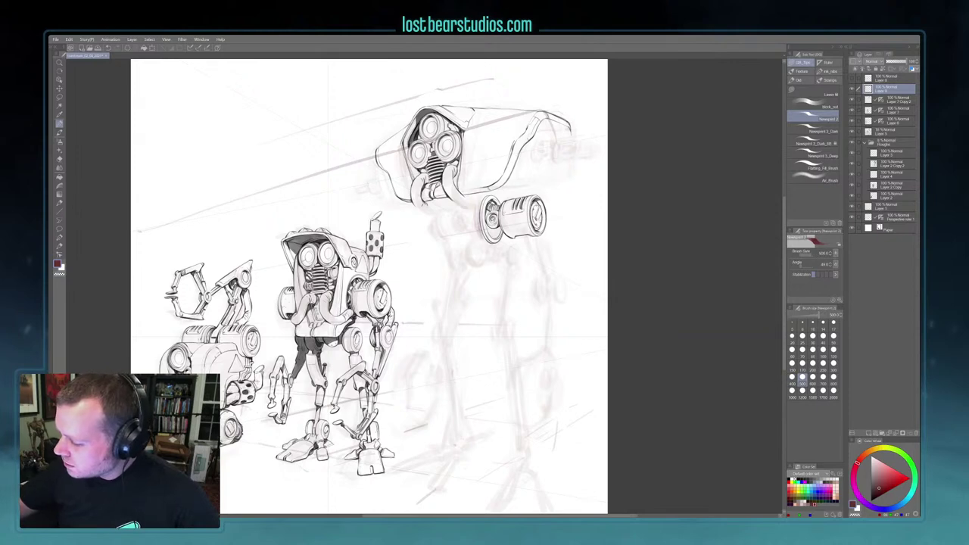
Sketch the tall robot's pelvis in dark red, reducing the brush to 250 for the far hip cylinder and the round leg joints
left_click_drag(456, 200, 480, 200)
mouse_move(421, 213)
left_mouse_down()
mouse_move(444, 206)
mouse_move(481, 237)
left_mouse_up()
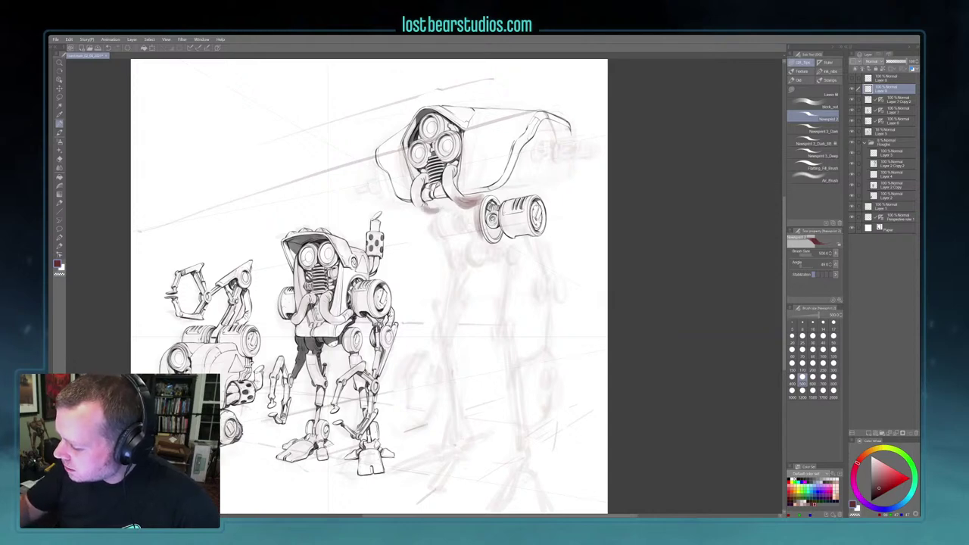
key("bracketleft")
key("bracketleft")
key("bracketleft")
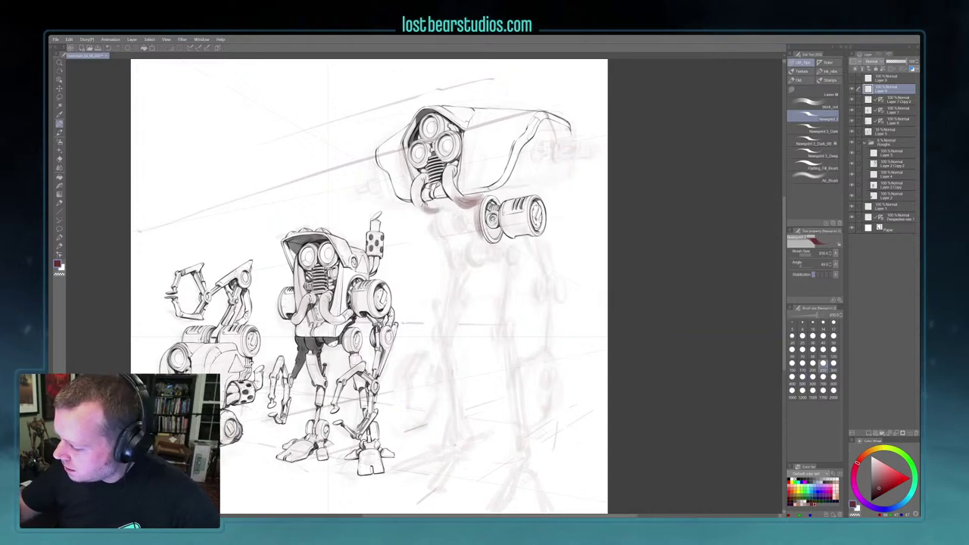
mouse_move(461, 232)
left_mouse_down()
mouse_move(477, 234)
mouse_move(463, 239)
mouse_move(471, 241)
mouse_move(457, 221)
left_mouse_up()
mouse_move(476, 221)
left_mouse_down()
mouse_move(462, 223)
mouse_move(468, 262)
mouse_move(495, 257)
mouse_move(455, 267)
left_mouse_up()
mouse_move(498, 242)
left_mouse_down()
mouse_move(509, 265)
mouse_move(524, 268)
mouse_move(512, 269)
left_mouse_up()
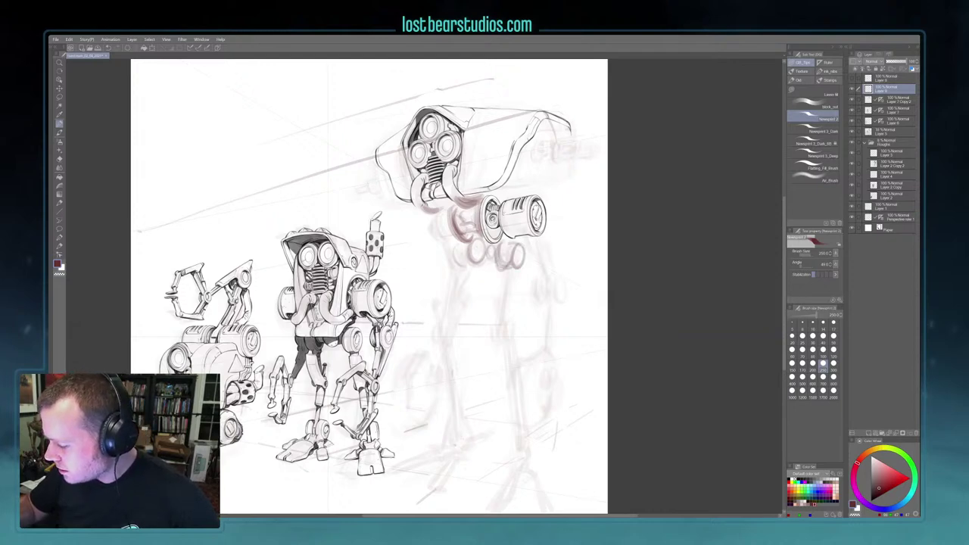
mouse_move(448, 255)
left_mouse_down()
mouse_move(457, 276)
mouse_move(470, 268)
left_mouse_up()
left_click_drag(449, 250, 507, 275)
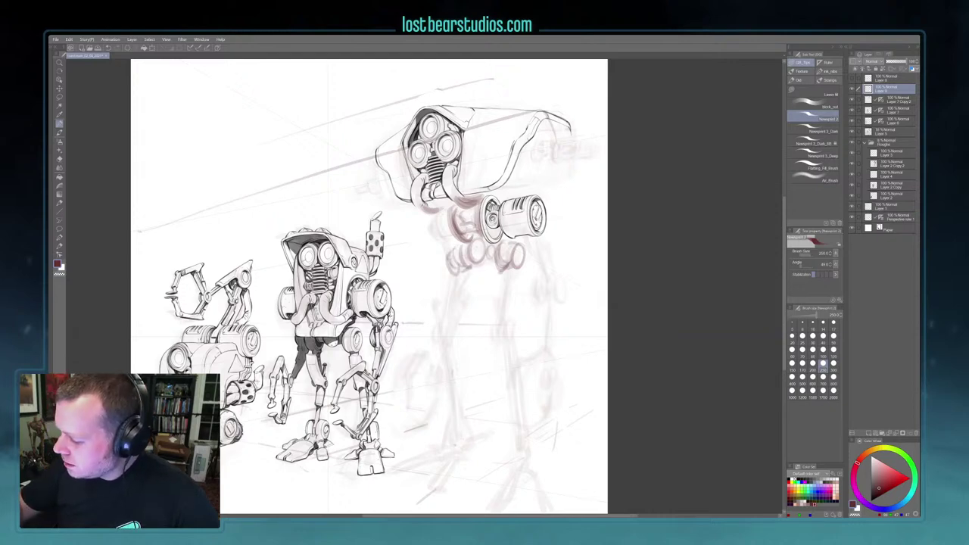
mouse_move(430, 218)
left_mouse_down()
mouse_move(442, 225)
mouse_move(425, 250)
mouse_move(457, 252)
mouse_move(422, 251)
mouse_move(448, 213)
left_mouse_up()
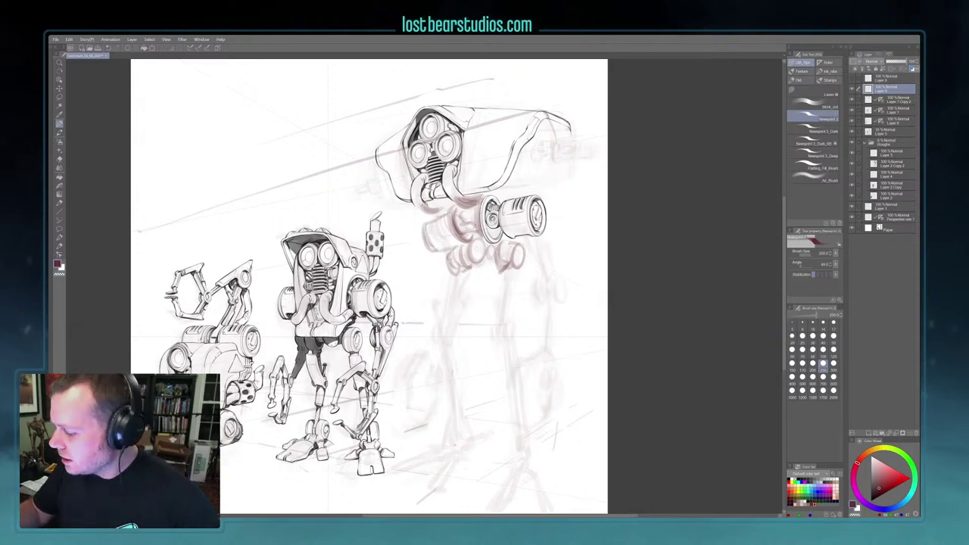
Rough in the weapon mounts on both sides of the tall robot's head, including the upright barrels at its rear
left_click_drag(571, 193, 552, 230)
key("]")
mouse_move(518, 179)
left_mouse_down()
mouse_move(514, 204)
mouse_move(546, 191)
mouse_move(540, 205)
left_mouse_up()
mouse_move(551, 171)
left_mouse_down()
mouse_move(533, 206)
mouse_move(543, 173)
mouse_move(537, 199)
mouse_move(547, 189)
left_mouse_up()
key("c")
key("c")
mouse_move(545, 154)
left_mouse_down()
mouse_move(549, 180)
mouse_move(556, 145)
left_mouse_up()
left_click_drag(555, 150, 553, 183)
left_click_drag(549, 130, 552, 140)
mouse_move(366, 211)
left_mouse_down()
mouse_move(371, 226)
mouse_move(361, 220)
left_mouse_up()
mouse_move(356, 184)
left_mouse_down()
mouse_move(354, 203)
mouse_move(359, 174)
left_mouse_up()
left_click_drag(358, 176, 367, 162)
mouse_move(565, 146)
left_mouse_down()
mouse_move(561, 200)
mouse_move(524, 211)
mouse_move(516, 195)
mouse_move(509, 222)
mouse_move(514, 208)
mouse_move(524, 224)
mouse_move(505, 206)
left_mouse_up()
left_click_drag(522, 203, 532, 212)
left_click_drag(532, 158, 539, 168)
mouse_move(483, 224)
left_mouse_down()
mouse_move(496, 219)
mouse_move(483, 237)
mouse_move(468, 232)
mouse_move(532, 157)
left_mouse_up()
Enlarge the brush to 500 and block in both of the tall robot's upper legs beneath the hip joints
key("bracketright")
key("bracketright")
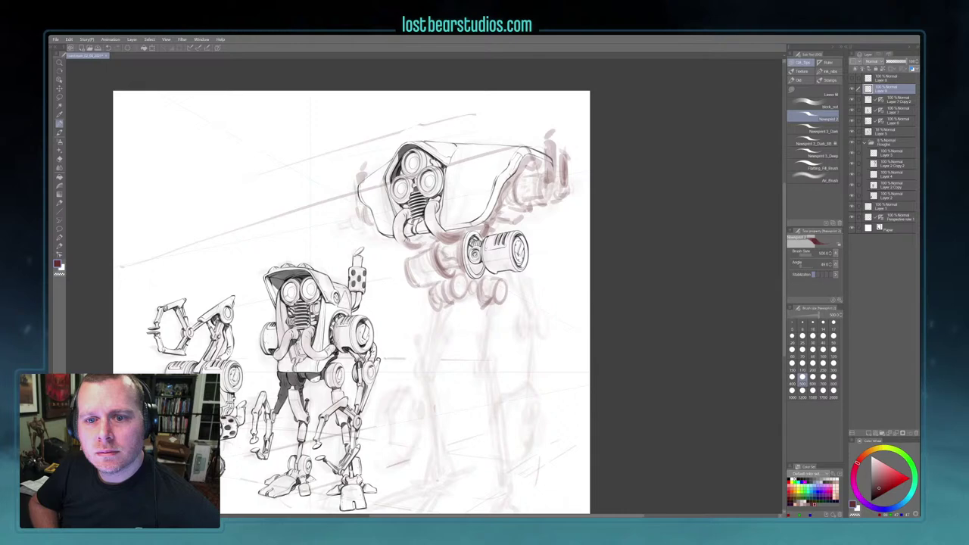
left_click_drag(642, 346, 645, 290)
left_click_drag(445, 254, 441, 425)
left_click_drag(441, 283, 436, 305)
mouse_move(444, 259)
left_mouse_down()
mouse_move(436, 304)
mouse_move(449, 260)
mouse_move(498, 256)
mouse_move(495, 293)
left_mouse_up()
left_click_drag(497, 263, 486, 297)
mouse_move(425, 278)
left_mouse_down()
mouse_move(424, 291)
mouse_move(418, 283)
left_mouse_up()
mouse_move(428, 279)
left_mouse_down()
mouse_move(421, 317)
mouse_move(424, 328)
mouse_move(435, 323)
mouse_move(421, 323)
left_mouse_up()
left_click_drag(490, 278, 483, 313)
mouse_move(489, 269)
left_mouse_down()
mouse_move(477, 306)
mouse_move(487, 282)
left_mouse_up()
left_click_drag(420, 276, 484, 283)
left_click_drag(514, 322, 497, 272)
left_click_drag(413, 263, 425, 299)
mouse_move(414, 268)
left_mouse_down()
mouse_move(433, 342)
mouse_move(412, 289)
left_mouse_up()
left_click_drag(429, 295, 415, 311)
left_click_drag(478, 285, 483, 307)
left_click_drag(478, 262, 482, 304)
Block in the tall robot's lower legs and sketch the round ankle joints at their ends
mouse_move(603, 327)
left_mouse_down()
mouse_move(576, 374)
mouse_move(580, 365)
left_mouse_up()
mouse_move(400, 348)
left_mouse_down()
mouse_move(417, 413)
mouse_move(400, 407)
left_mouse_up()
left_click_drag(464, 402, 460, 419)
mouse_move(461, 393)
left_mouse_down()
mouse_move(455, 419)
mouse_move(477, 408)
mouse_move(475, 420)
left_mouse_up()
left_click_drag(480, 405, 472, 417)
left_click_drag(470, 349, 462, 391)
left_click_drag(446, 284, 440, 302)
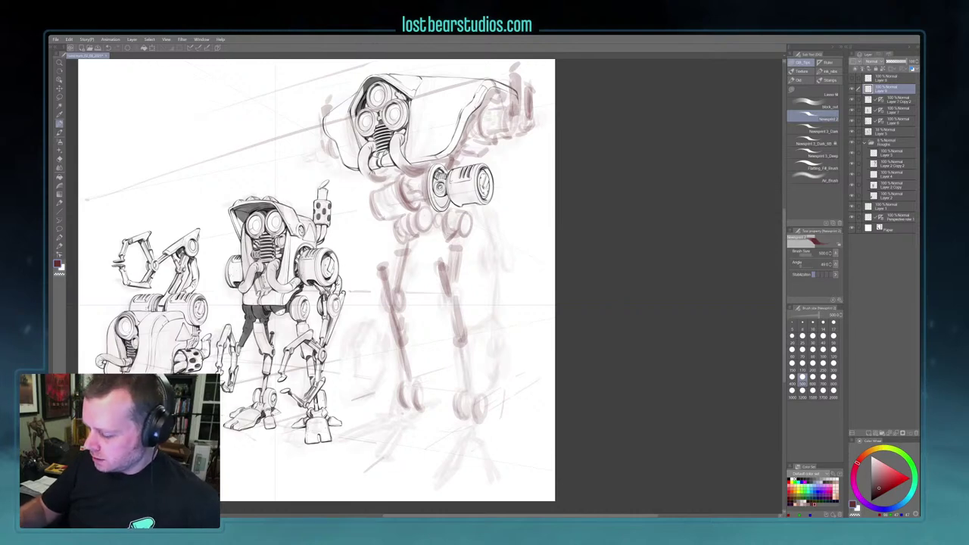
Sketch the splayed toes of the tall robot's far foot below the ankle joint
left_click_drag(392, 422, 417, 424)
left_click_drag(548, 383, 559, 369)
mouse_move(381, 435)
left_mouse_down()
mouse_move(406, 441)
mouse_move(382, 435)
left_mouse_up()
mouse_move(403, 405)
left_mouse_down()
mouse_move(396, 414)
mouse_move(414, 435)
mouse_move(378, 417)
left_mouse_up()
mouse_move(378, 420)
left_mouse_down()
mouse_move(355, 433)
mouse_move(371, 405)
mouse_move(415, 389)
mouse_move(422, 397)
mouse_move(445, 382)
left_mouse_up()
left_click_drag(642, 290, 636, 326)
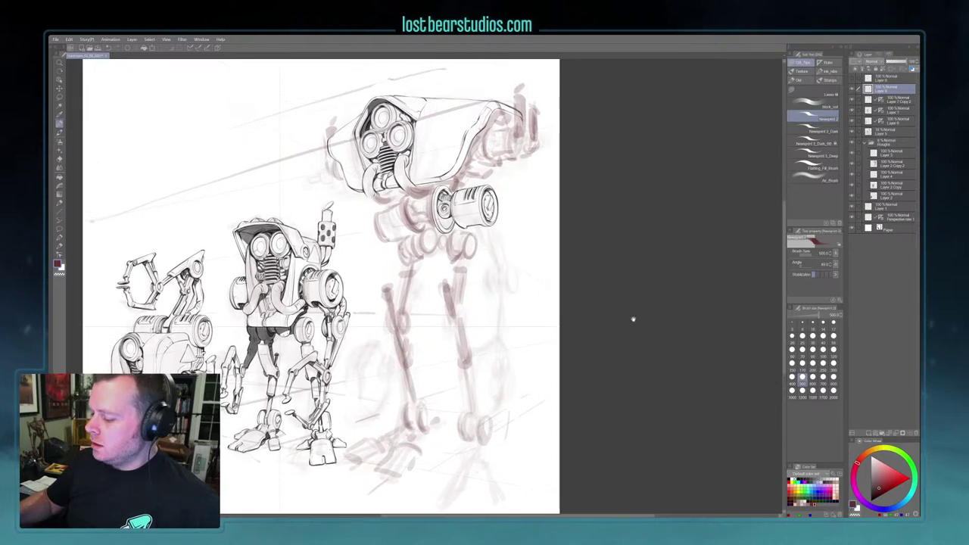
Sketch the top of the arm hanging below the inked hip cylinder and save the file
left_click_drag(485, 228, 494, 251)
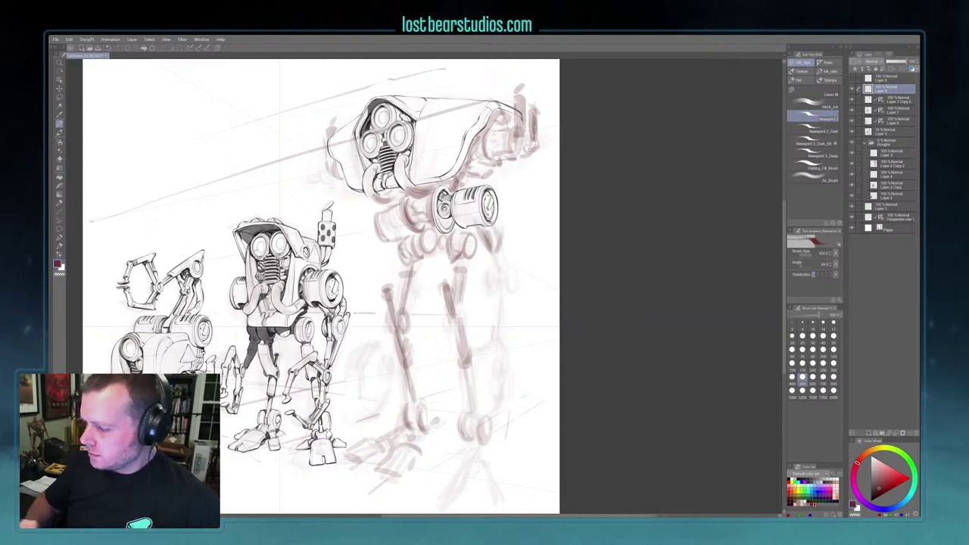
mouse_move(589, 321)
left_mouse_down()
mouse_move(587, 359)
mouse_move(583, 327)
left_mouse_up()
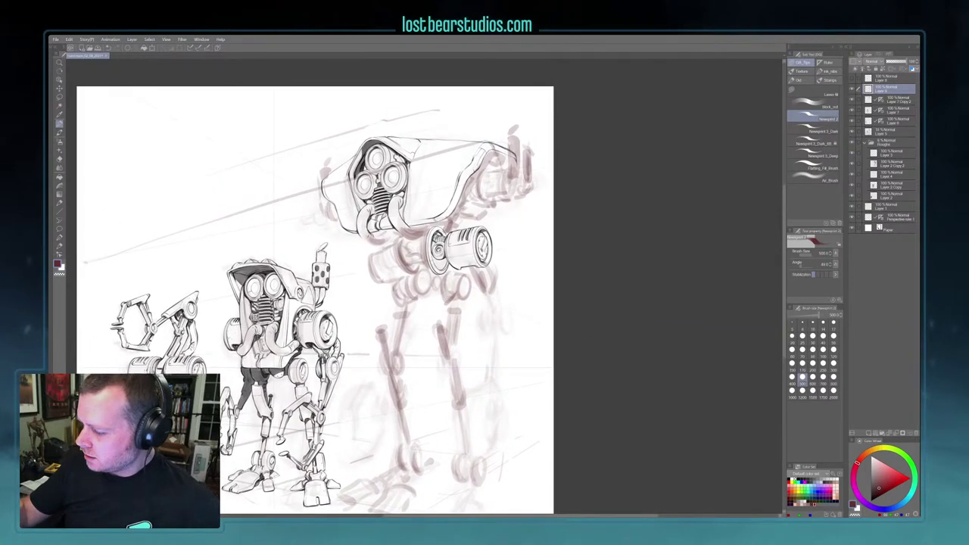
scroll(519, 292, "down", 2)
left_click_drag(580, 390, 591, 379)
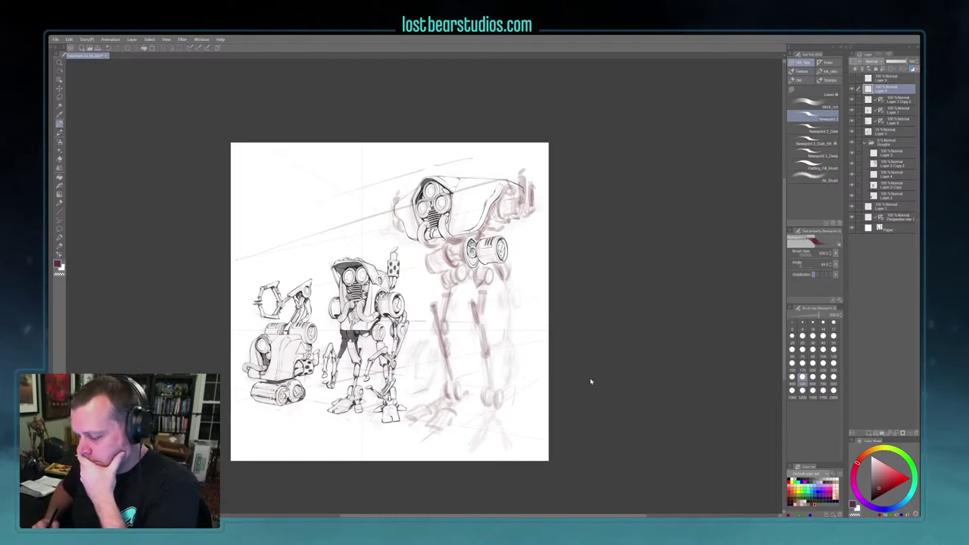
key("ctrl+s")
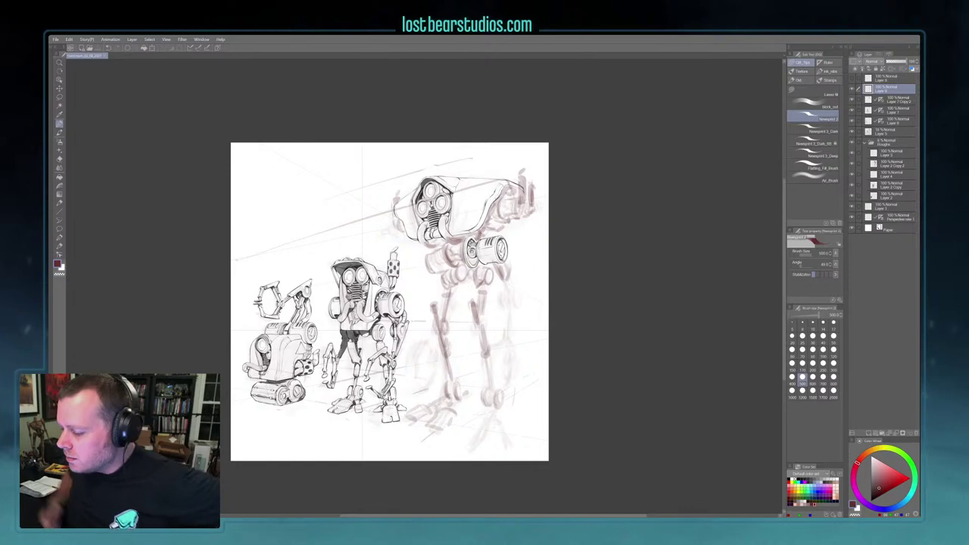
Add another new layer above the dark red sketch and set the drawing color to black
scroll(603, 250, "up", 1)
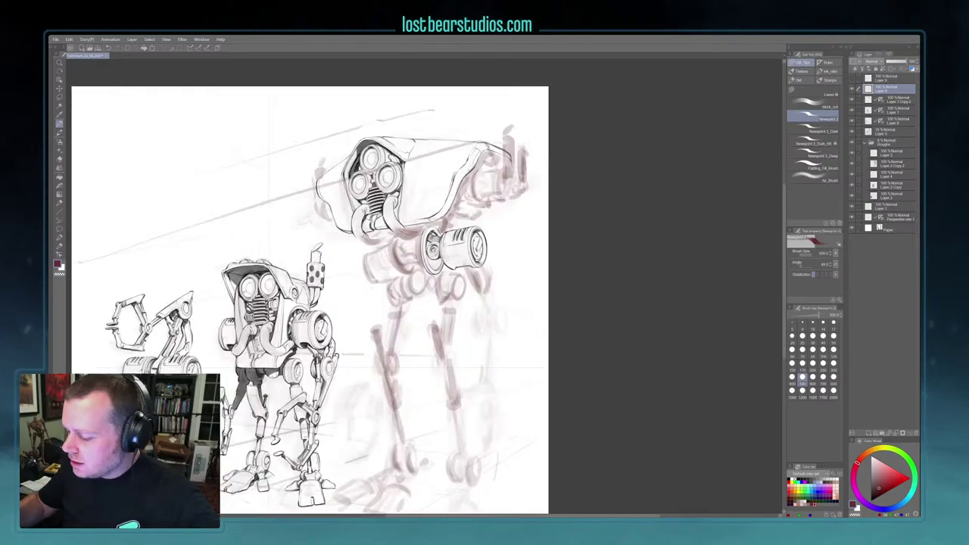
left_click_drag(615, 279, 629, 272)
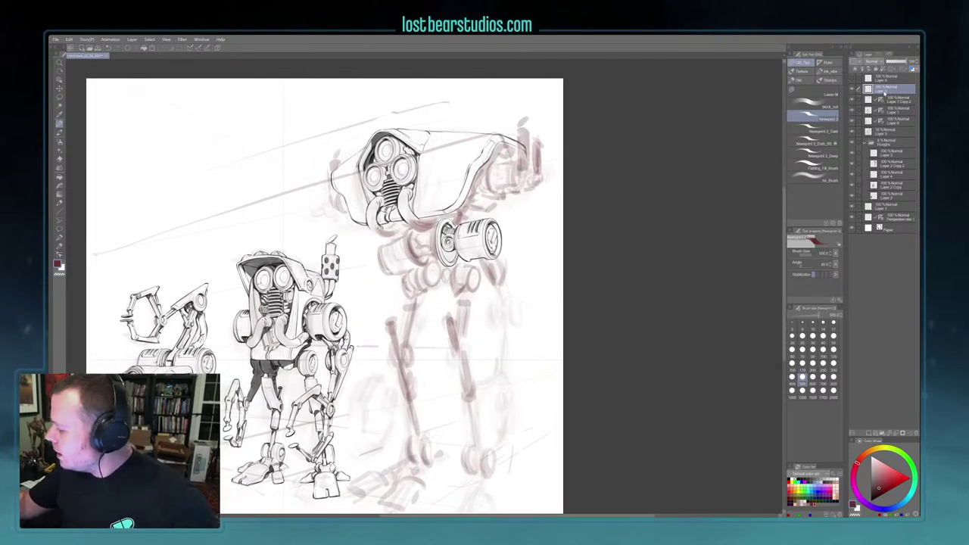
left_click(869, 433)
left_click(871, 501)
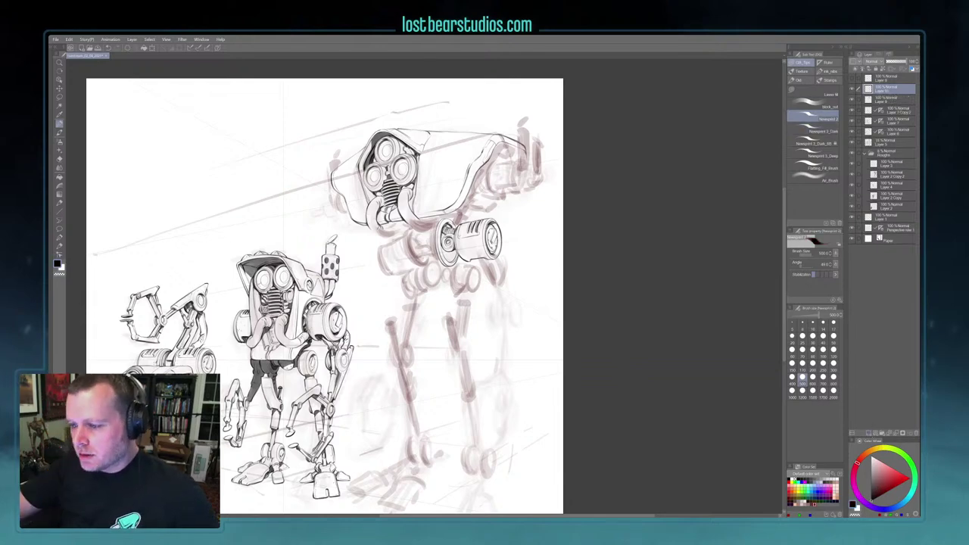
left_click_drag(423, 372, 473, 369)
key("ctrl+z")
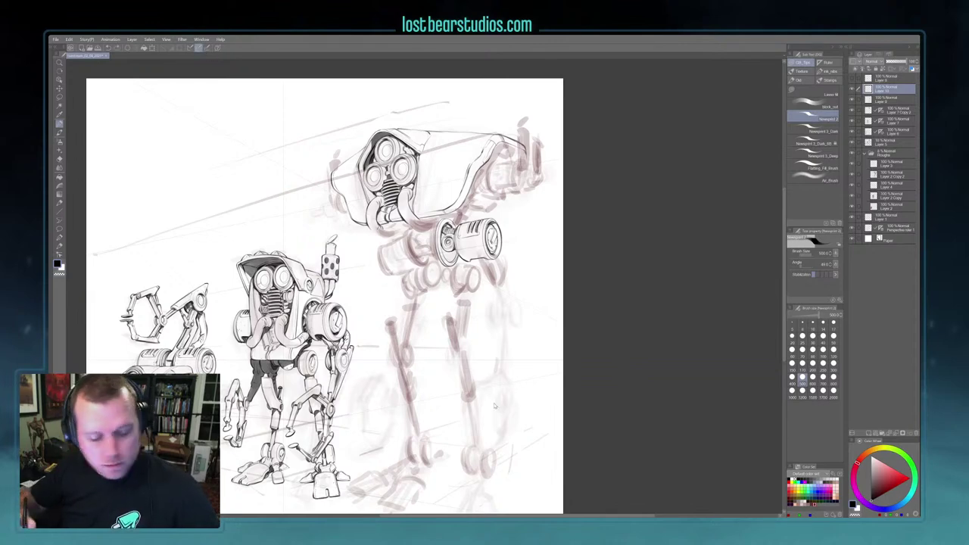
mouse_move(452, 331)
left_mouse_down()
mouse_move(498, 329)
mouse_move(515, 314)
left_mouse_up()
key("ctrl+z")
Switch to the dark Newsprint inking brush at size 70 and save the file
left_click(826, 141)
left_click_drag(442, 151, 459, 208)
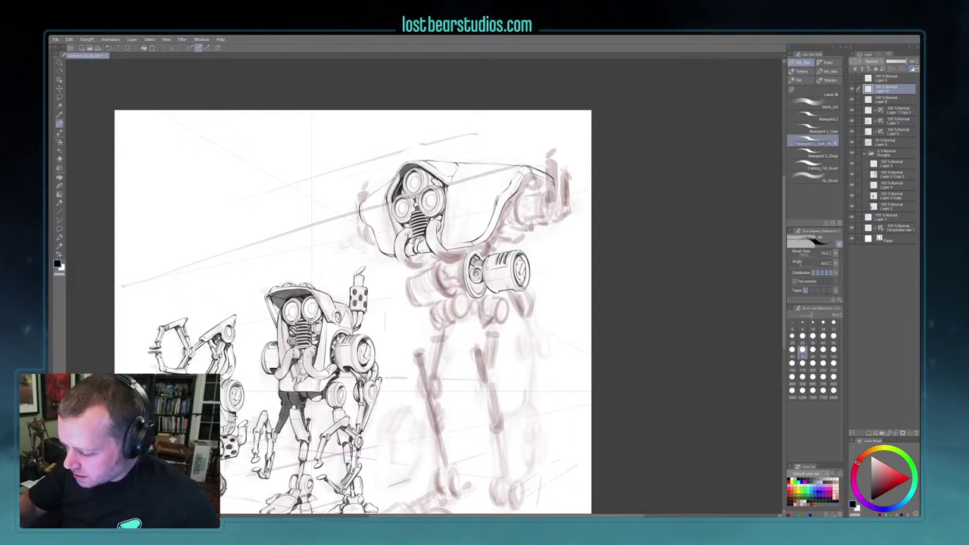
left_click_drag(415, 318, 459, 272)
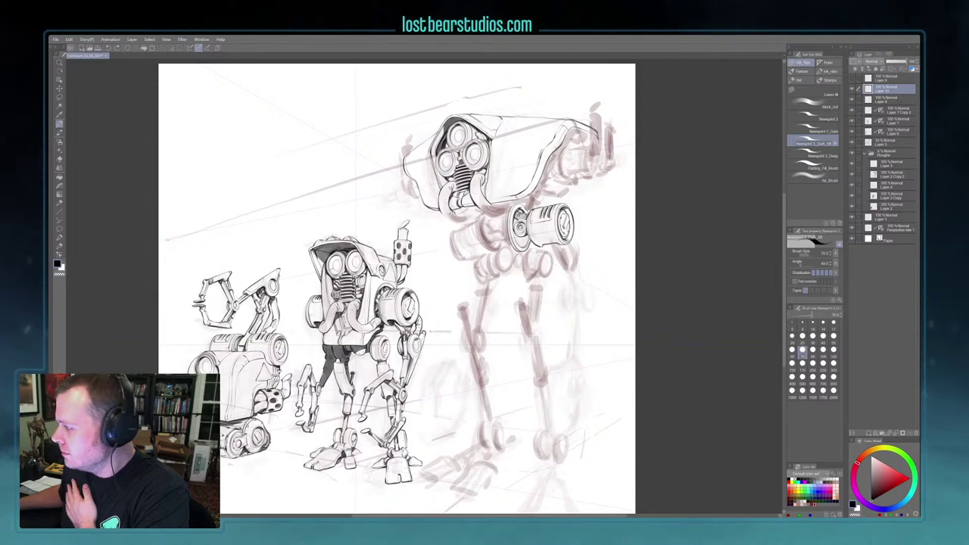
left_click(56, 39)
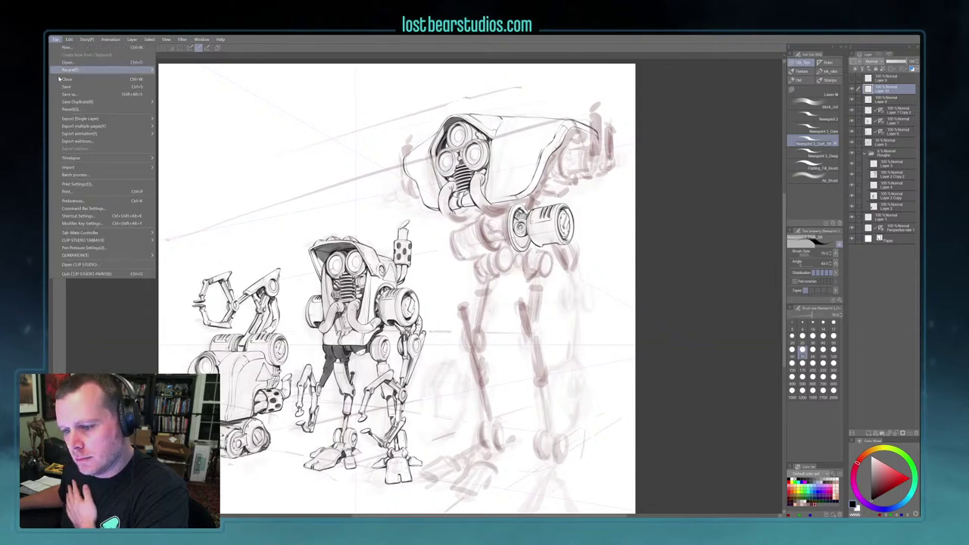
left_click(67, 87)
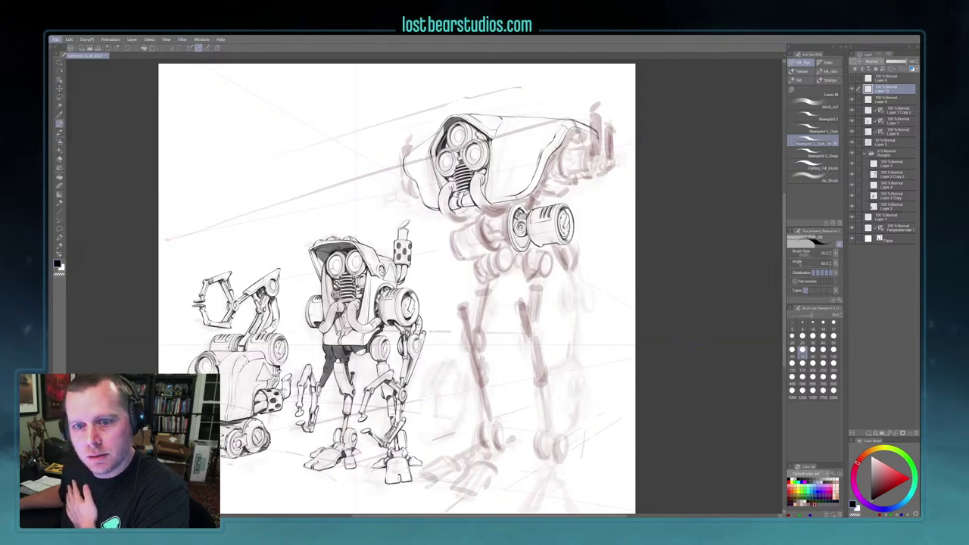